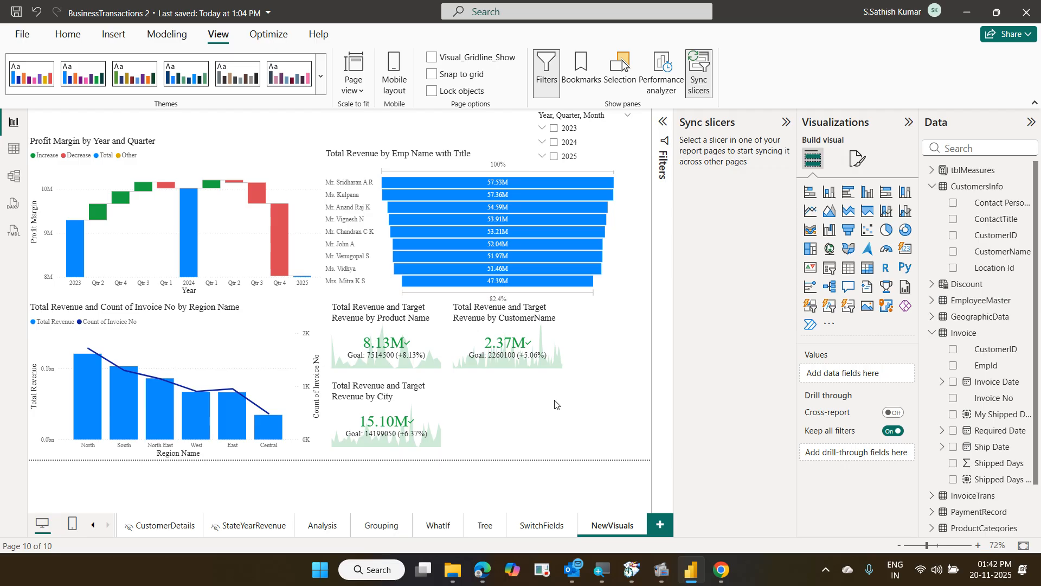
Collapse the Sync slicers pane and add a blank report page, Page 1, after NewVisuals
left_click(787, 122)
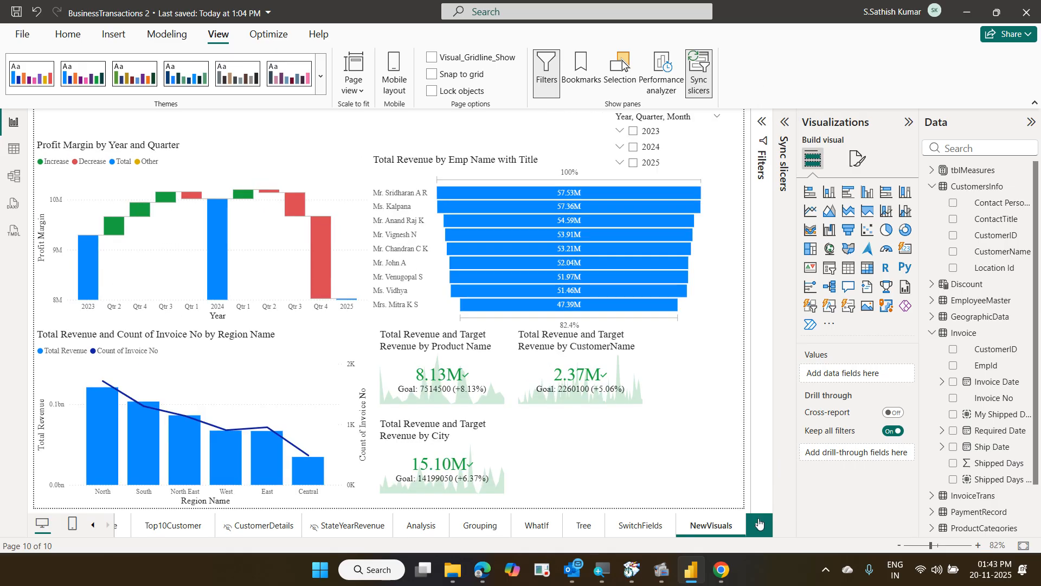
left_click(759, 523)
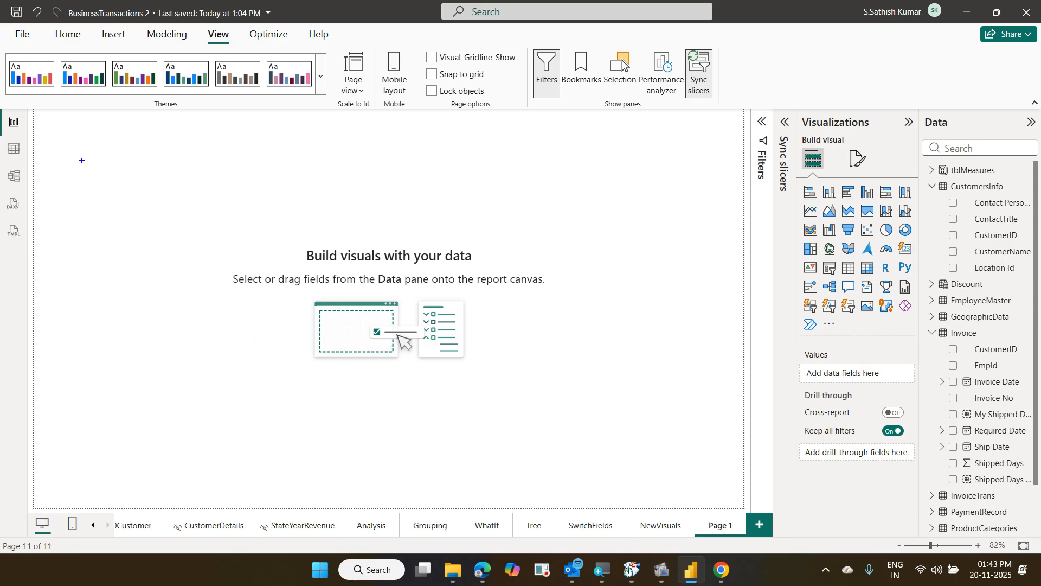
left_click_drag(57, 147, 400, 362)
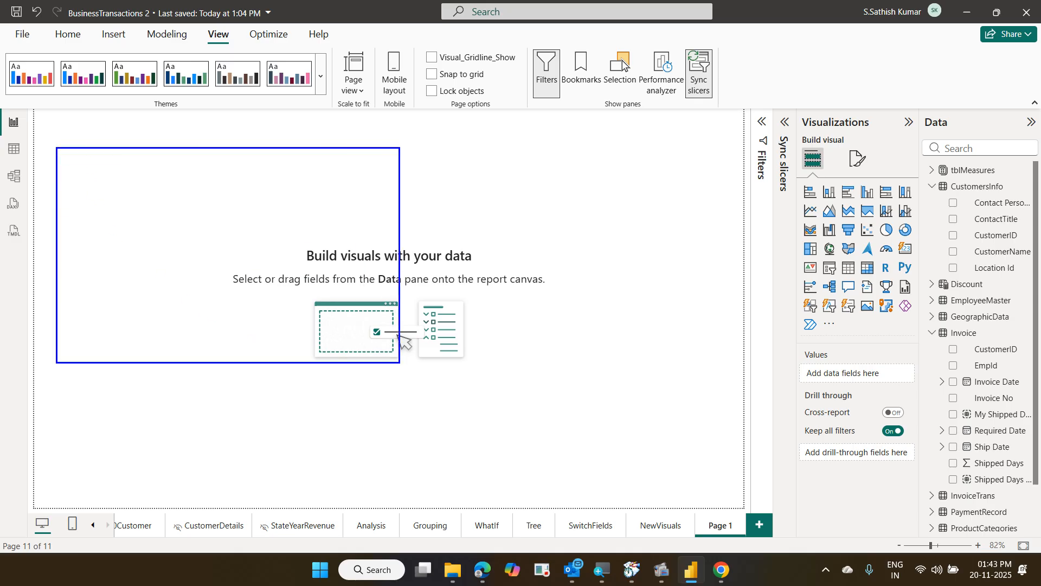
left_click_drag(49, 145, 415, 382)
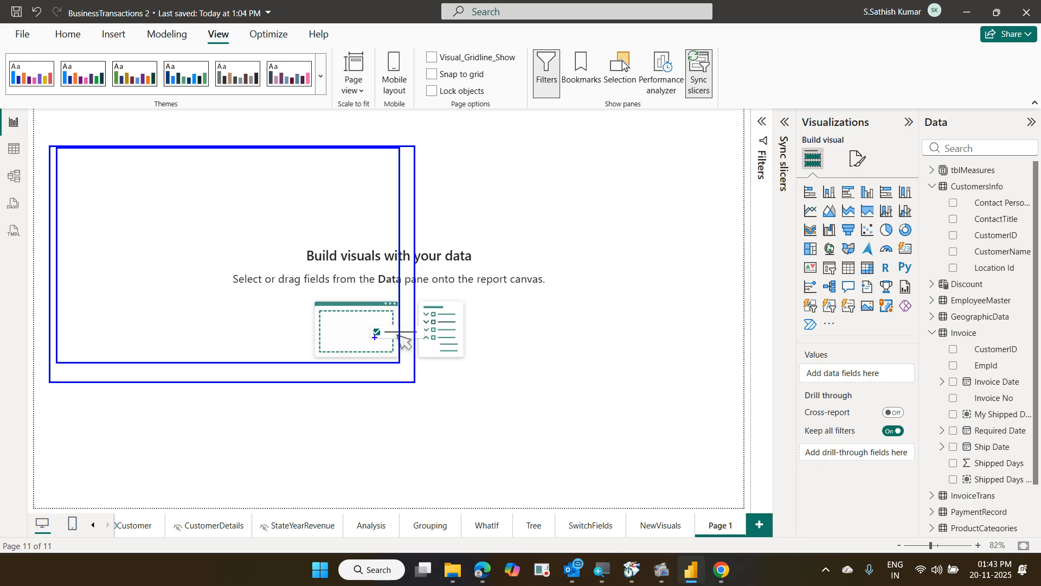
left_click_drag(223, 116, 281, 139)
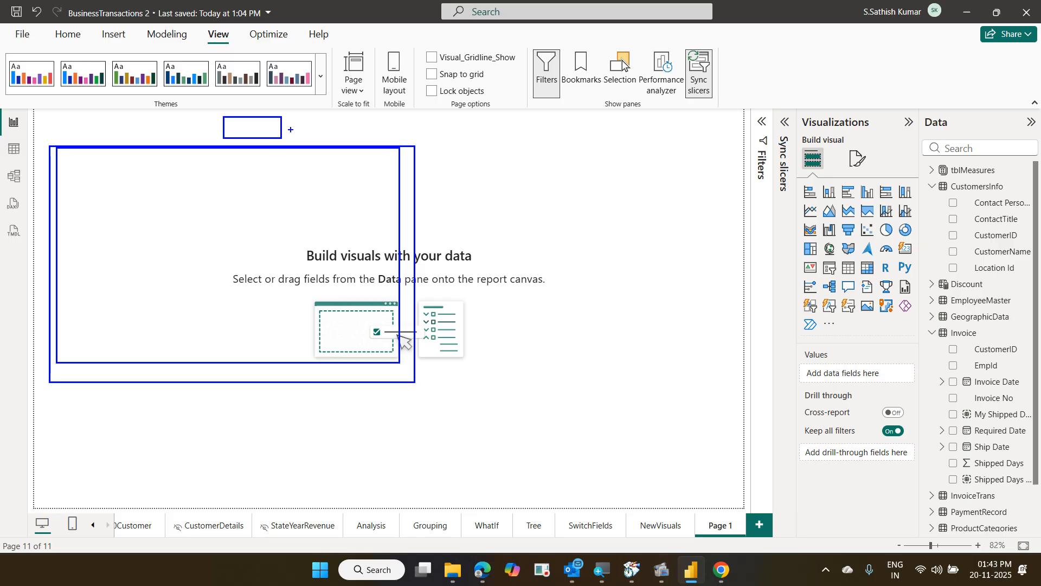
left_click_drag(309, 116, 369, 138)
left_click_drag(103, 192, 157, 164)
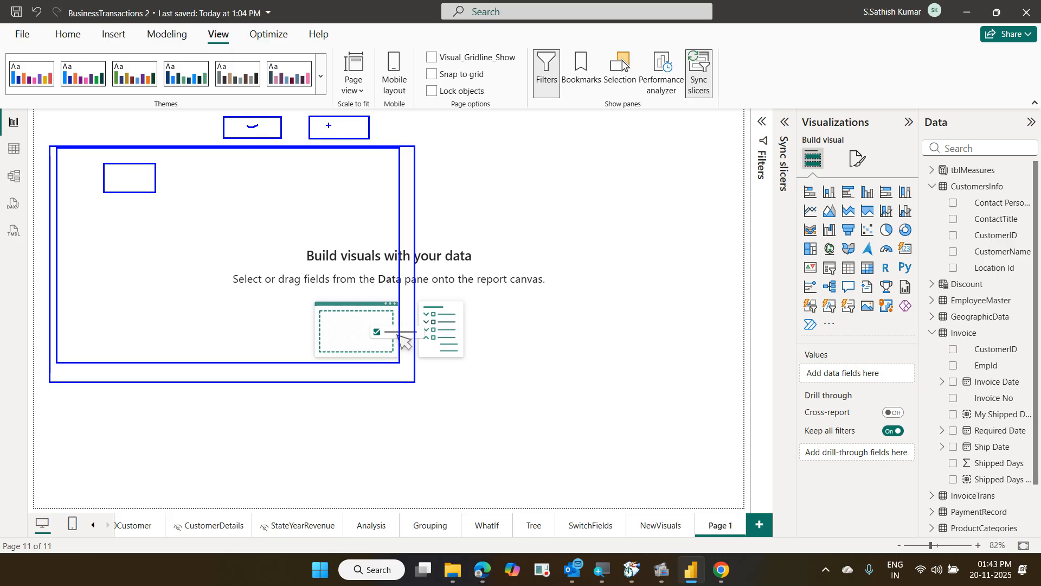
left_click_drag(328, 125, 346, 119)
left_click_drag(247, 181, 237, 261)
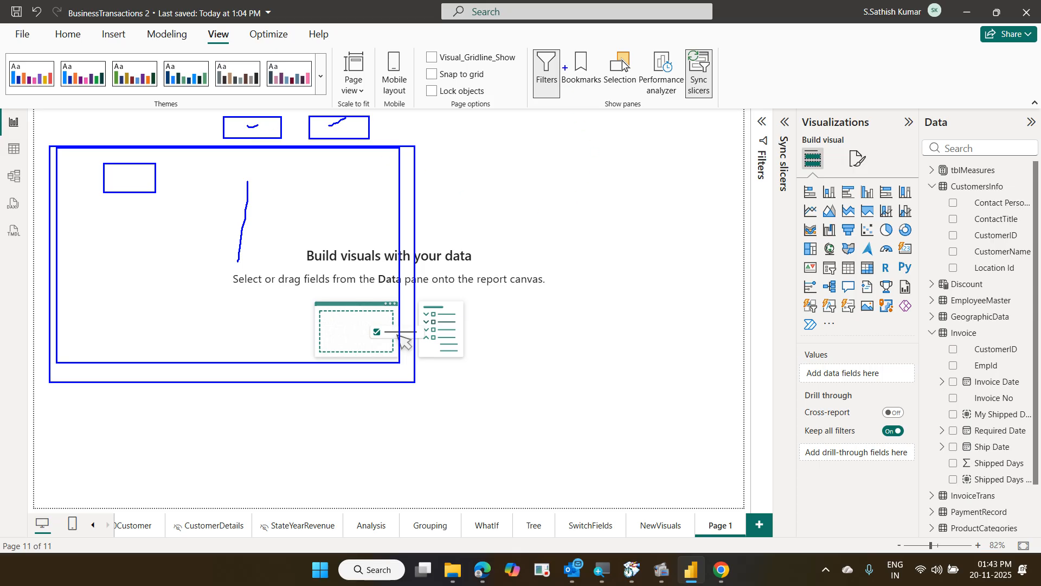
left_click_drag(559, 47, 645, 110)
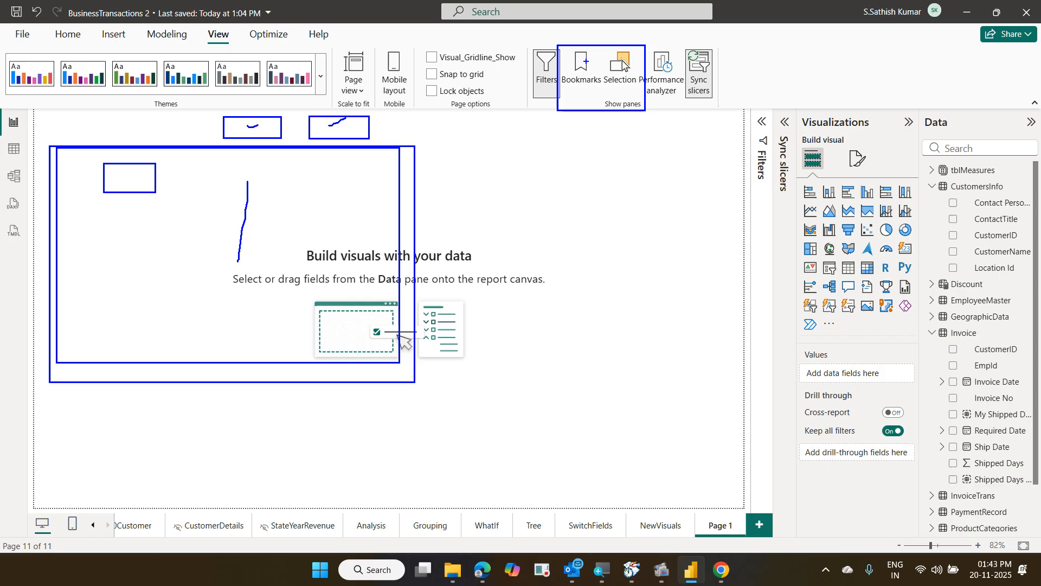
left_click_drag(583, 55, 602, 43)
left_click_drag(609, 51, 643, 34)
key("Escape")
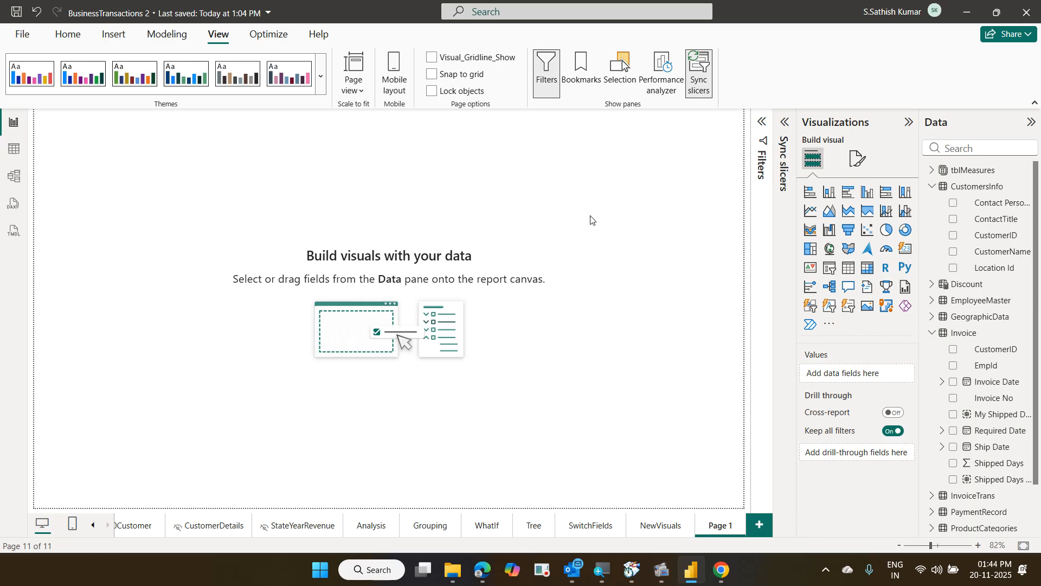
Add a ribbon chart, move it down, and enlarge it to about half the canvas
left_click(810, 234)
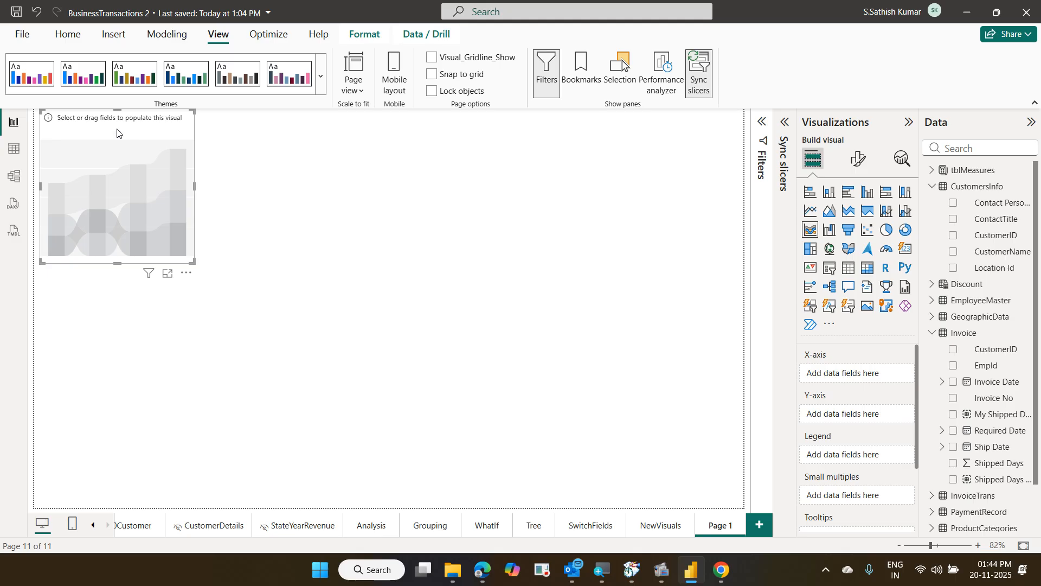
left_click_drag(119, 135, 122, 188)
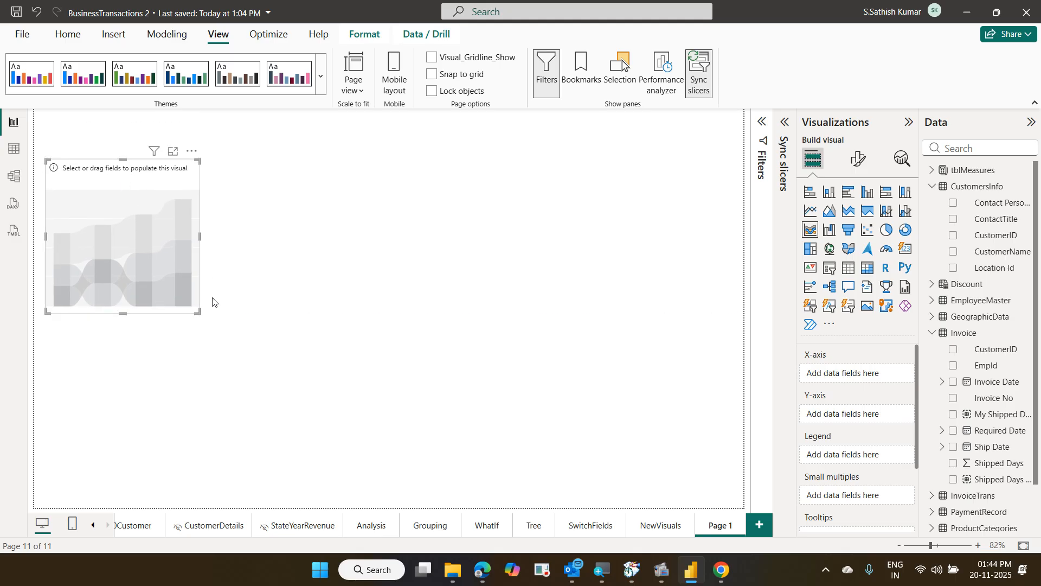
left_click_drag(198, 308, 549, 432)
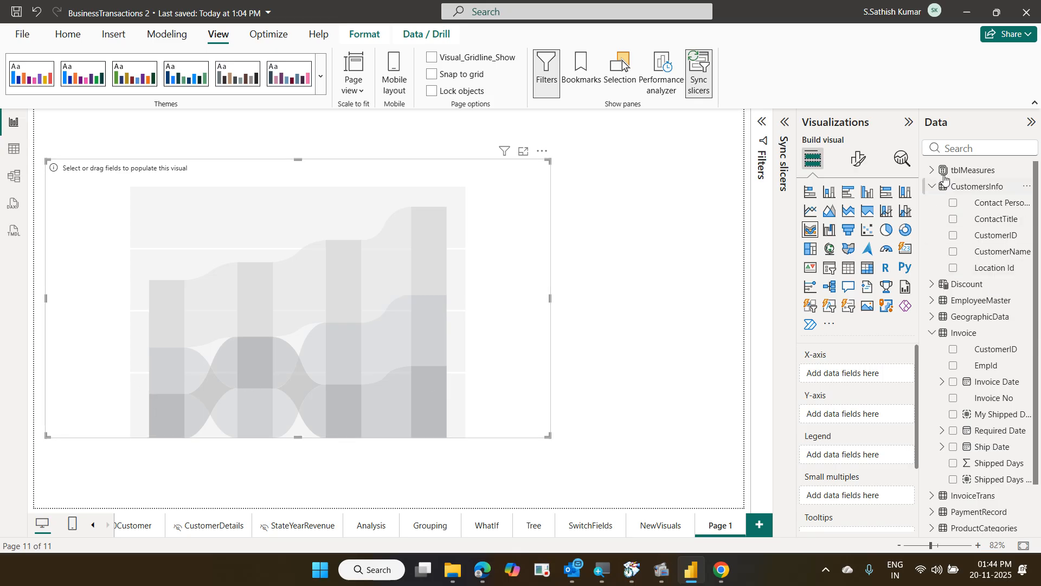
Search 'reg' in the Data pane and put Region Name on the ribbon chart's X-axis
left_click(957, 144)
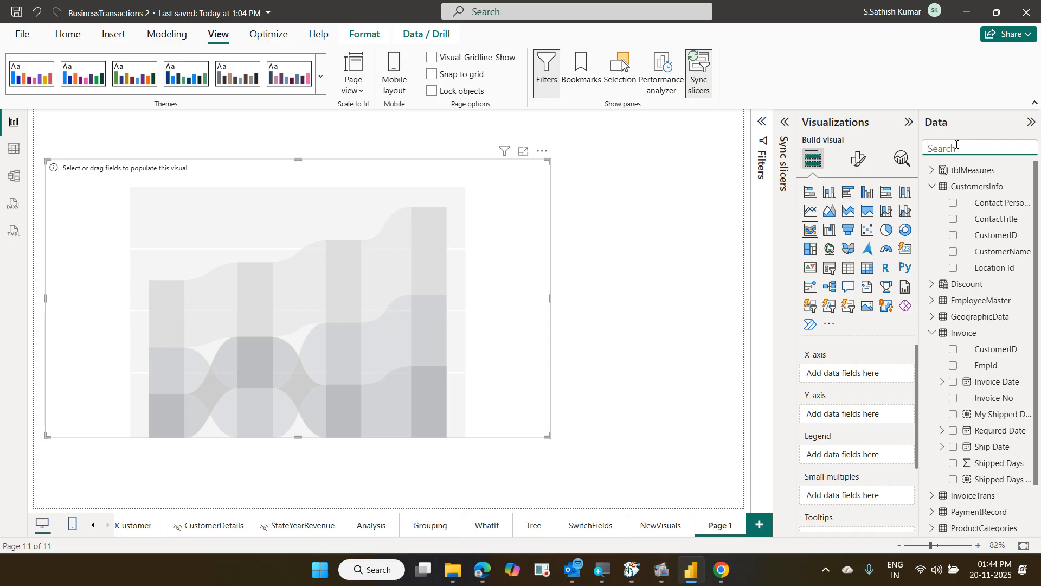
type("reg")
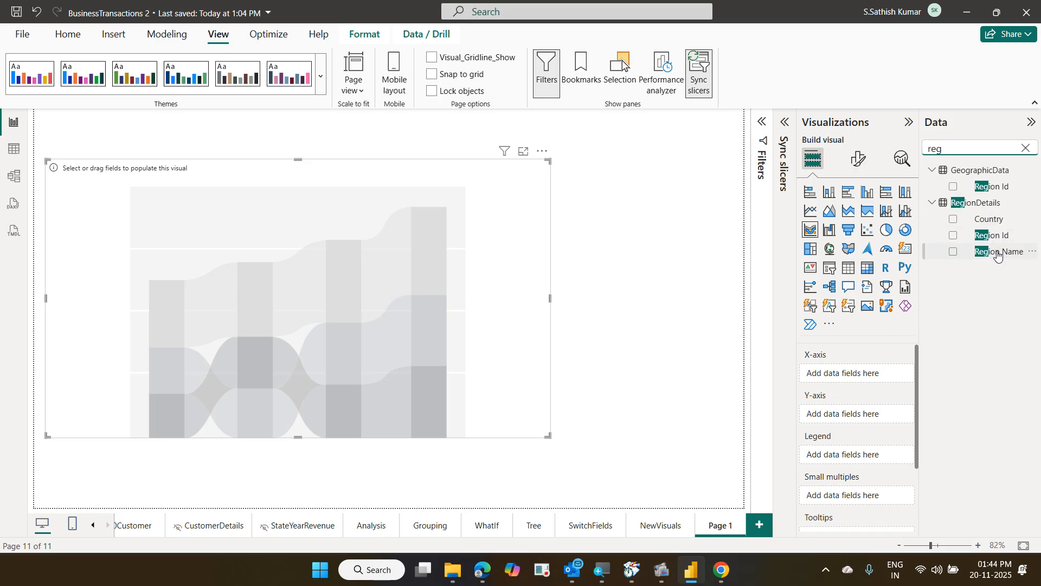
left_click_drag(998, 254, 872, 378)
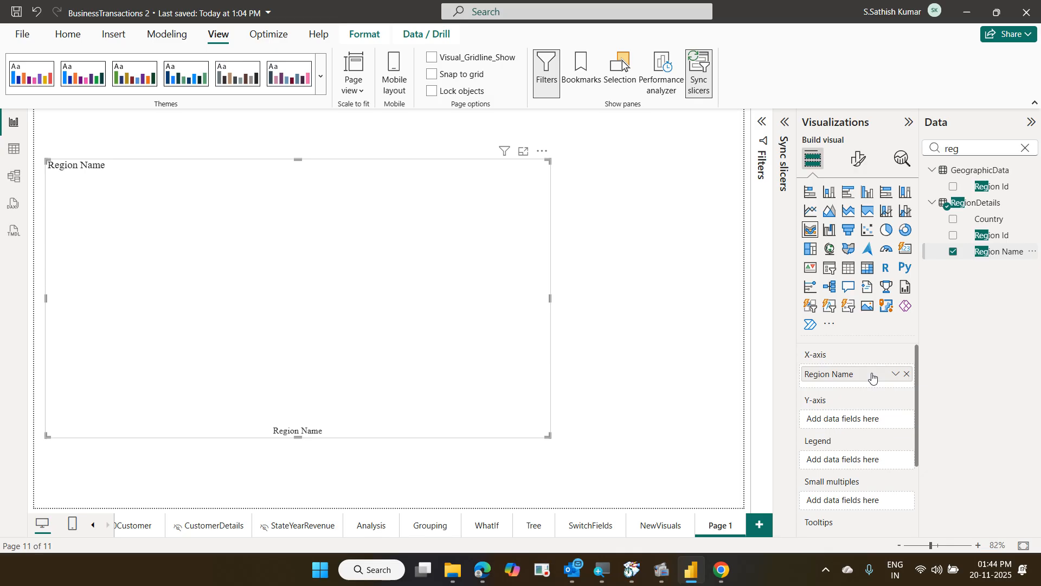
Put the InvoiceTrans Total Revenue measure on the Y-axis, ranking six regions from North to Central
left_click(1025, 148)
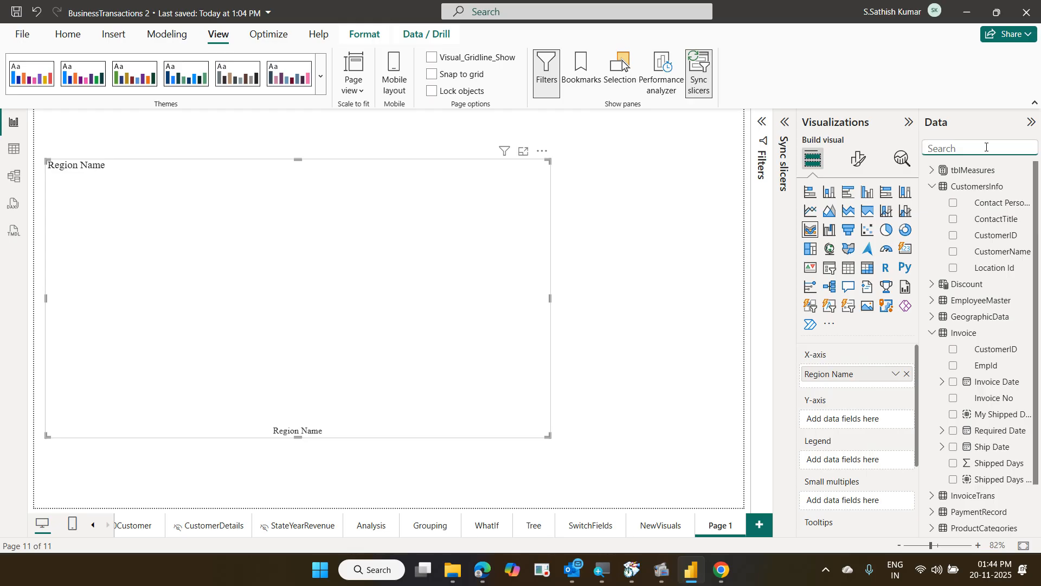
type("tot")
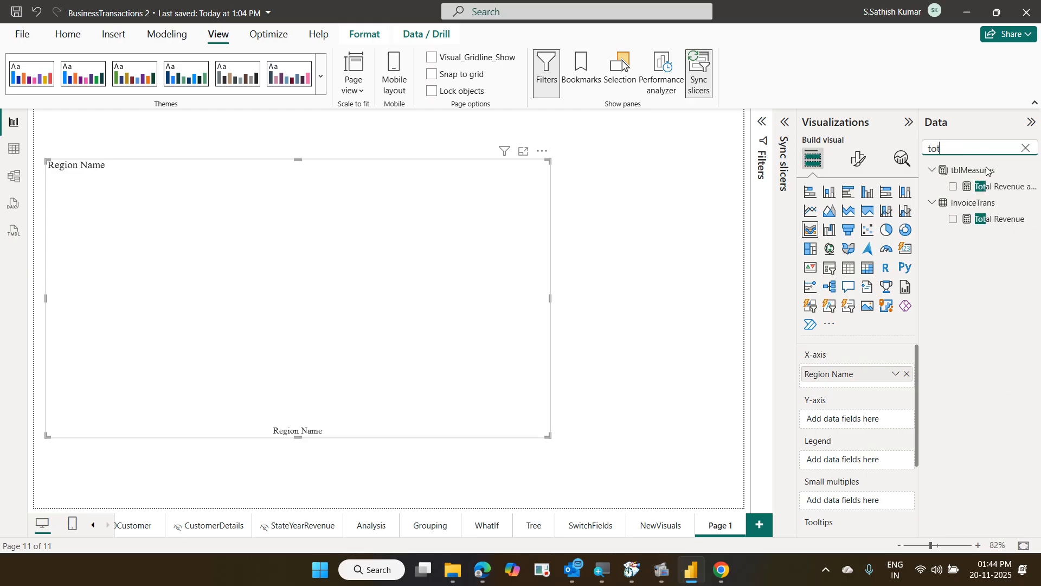
left_click_drag(997, 224, 866, 424)
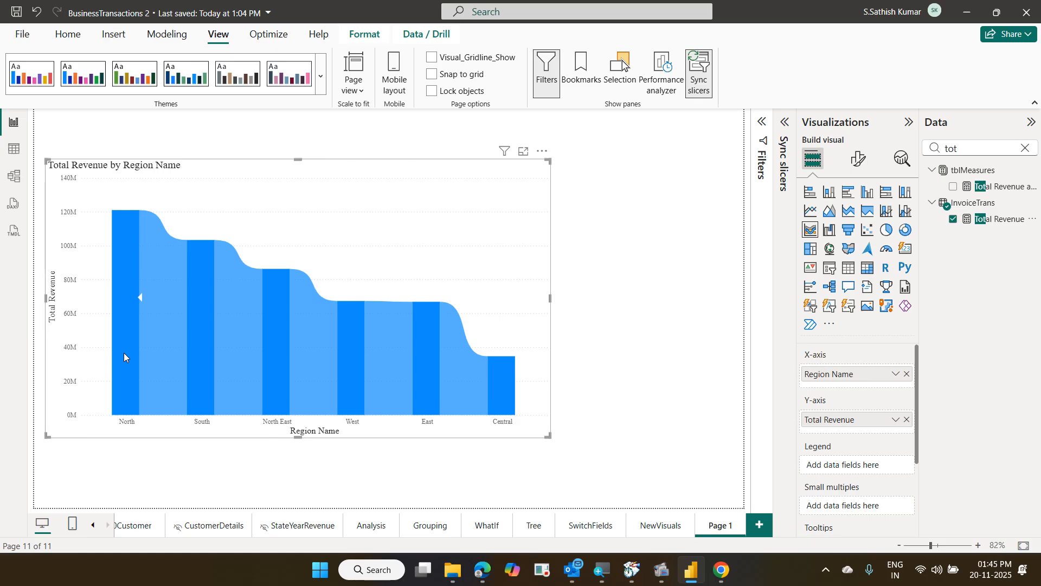
mouse_move(124, 353)
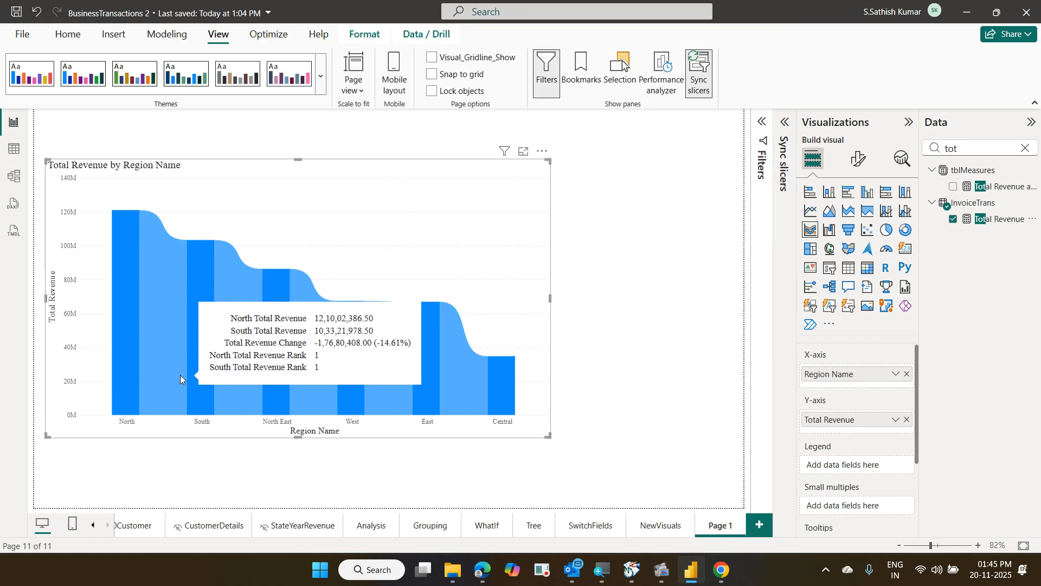
mouse_move(187, 378)
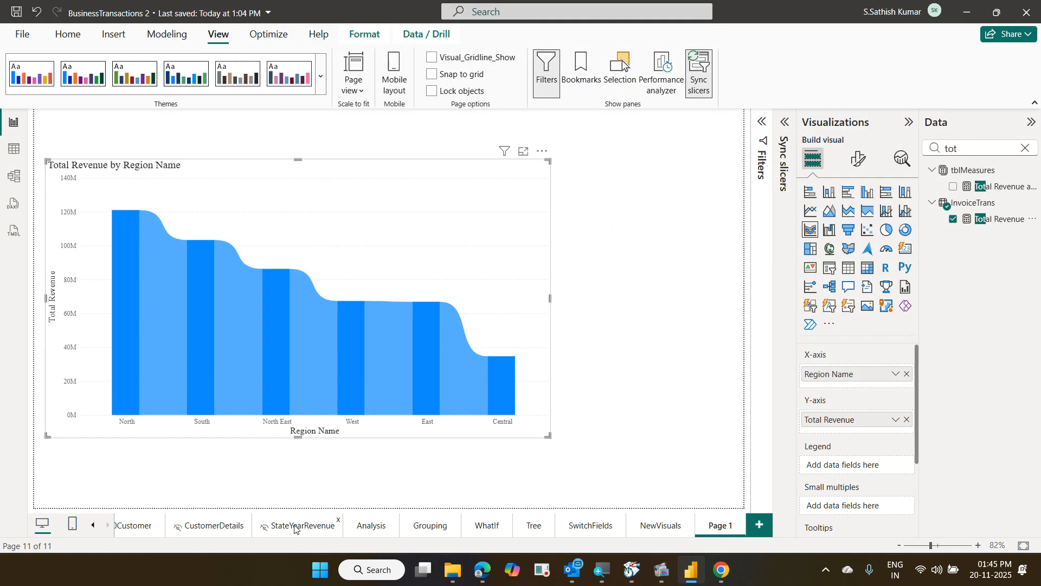
left_click(295, 526)
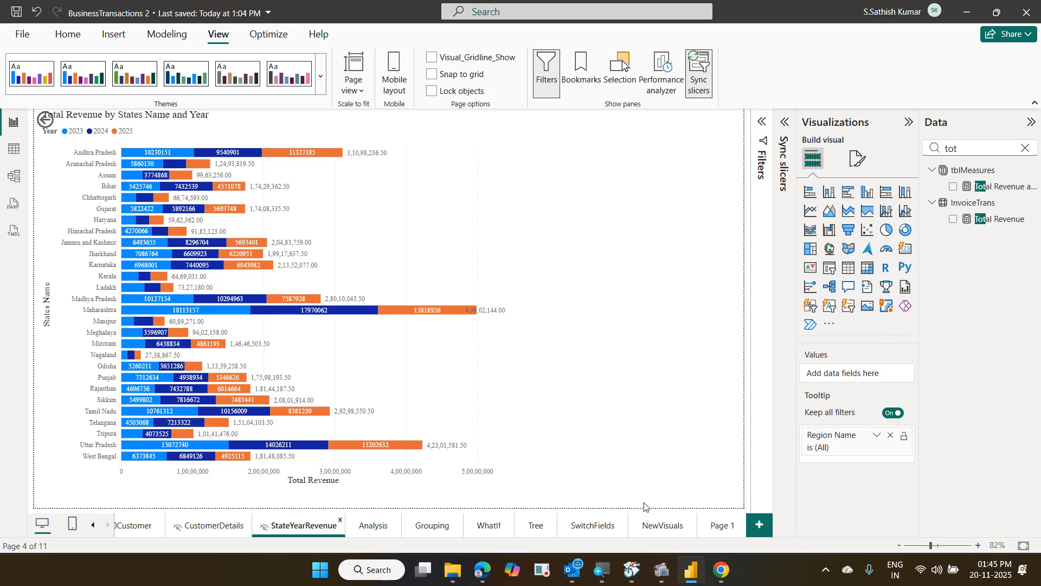
left_click(711, 526)
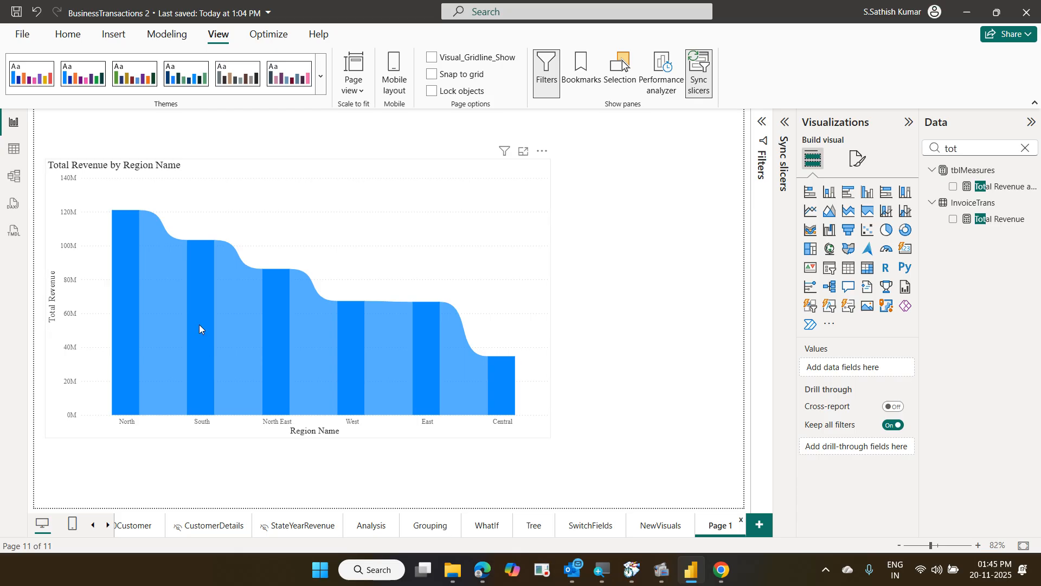
mouse_move(200, 324)
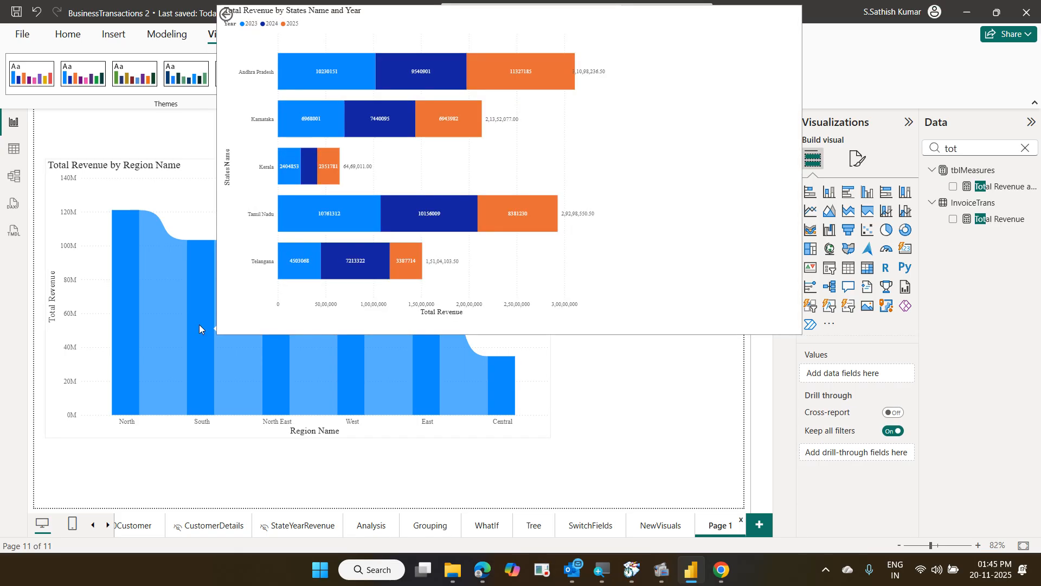
mouse_move(132, 300)
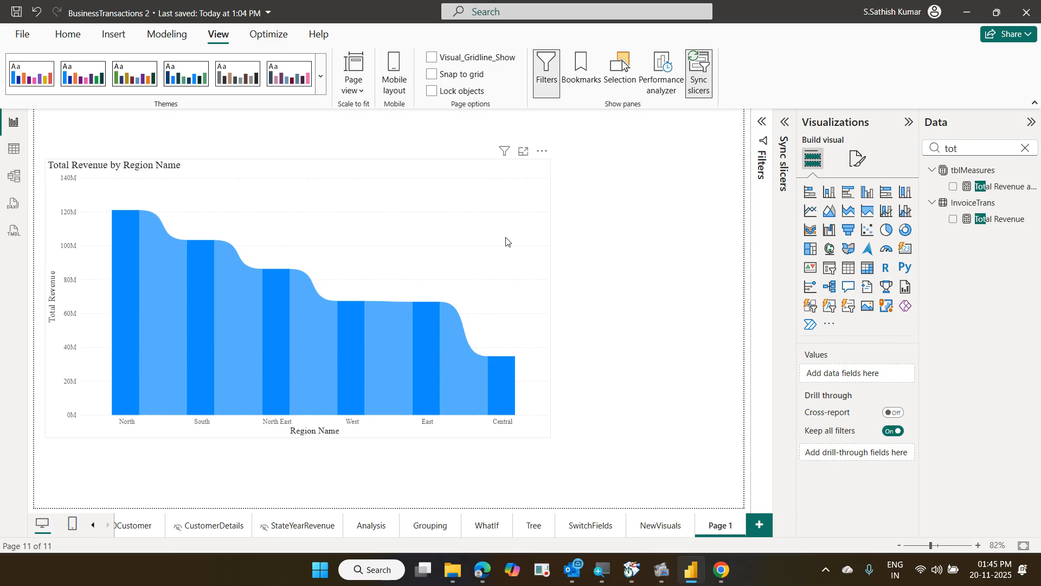
left_click(505, 241)
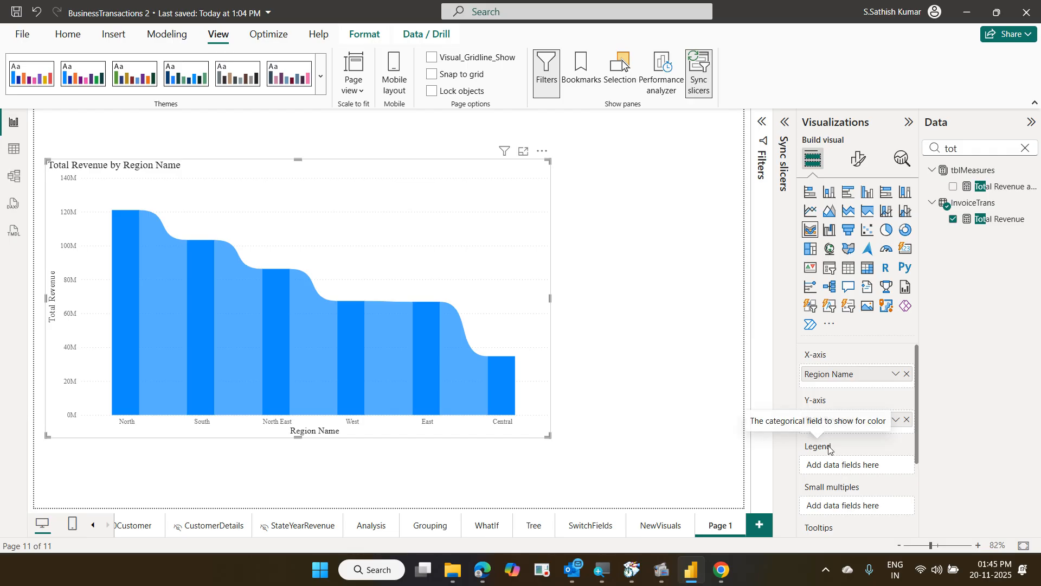
Change the ribbon chart's tooltip Type from Report page to Default in Format visual > General
left_click(858, 159)
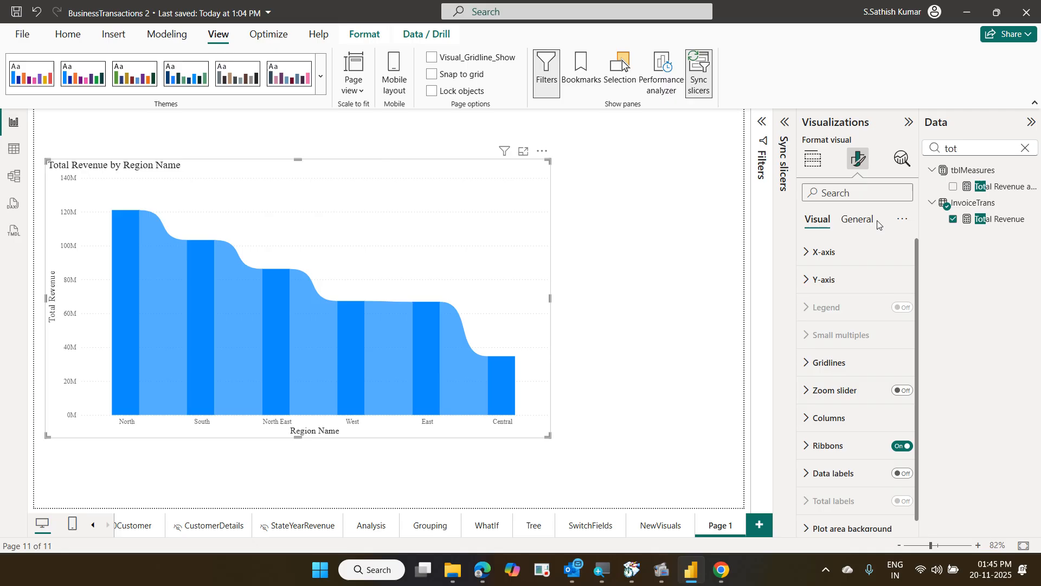
left_click(857, 220)
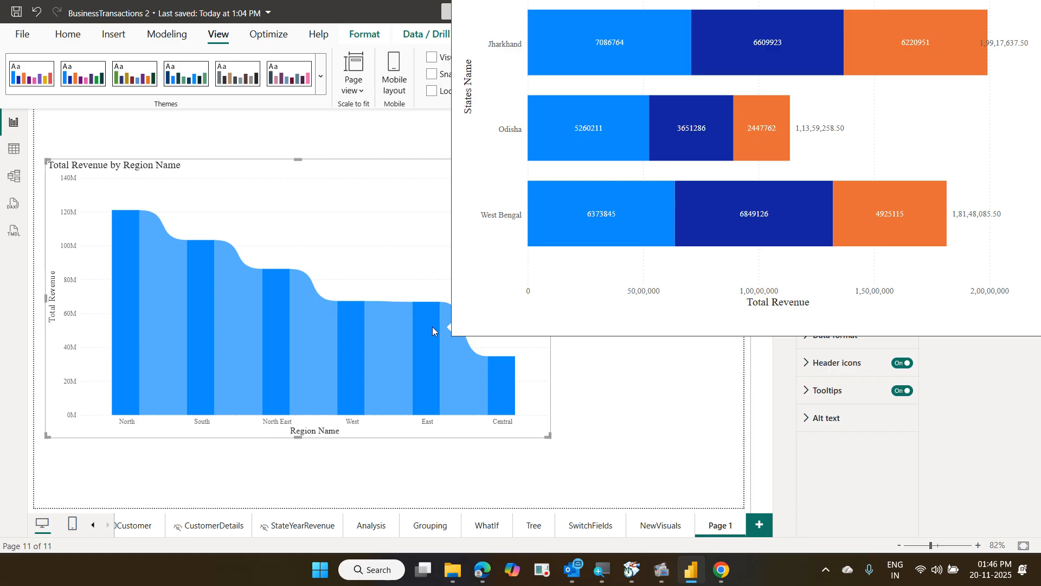
left_click(828, 399)
scroll(830, 398, "down", 3)
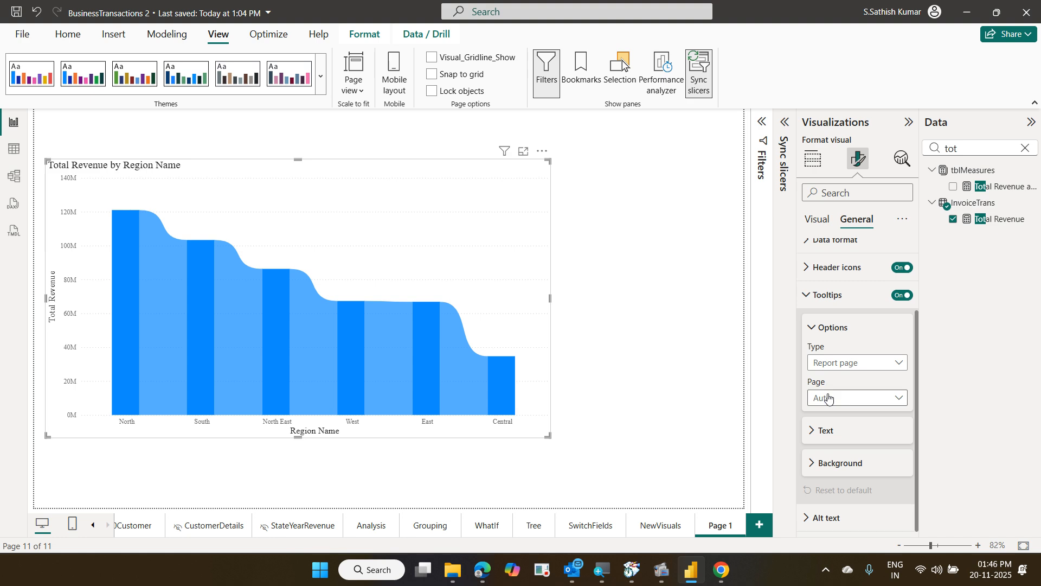
left_click(840, 368)
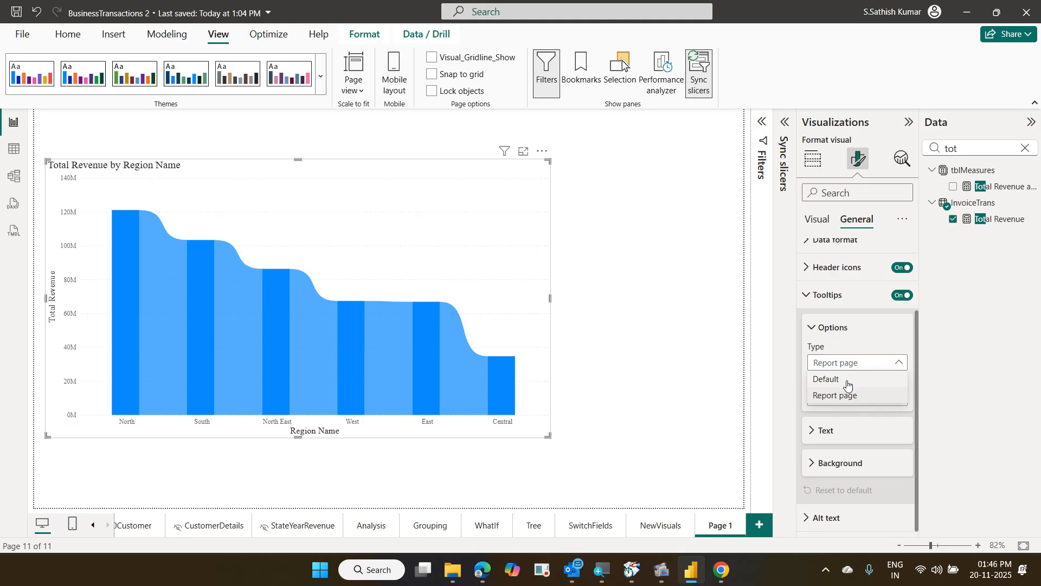
left_click(848, 382)
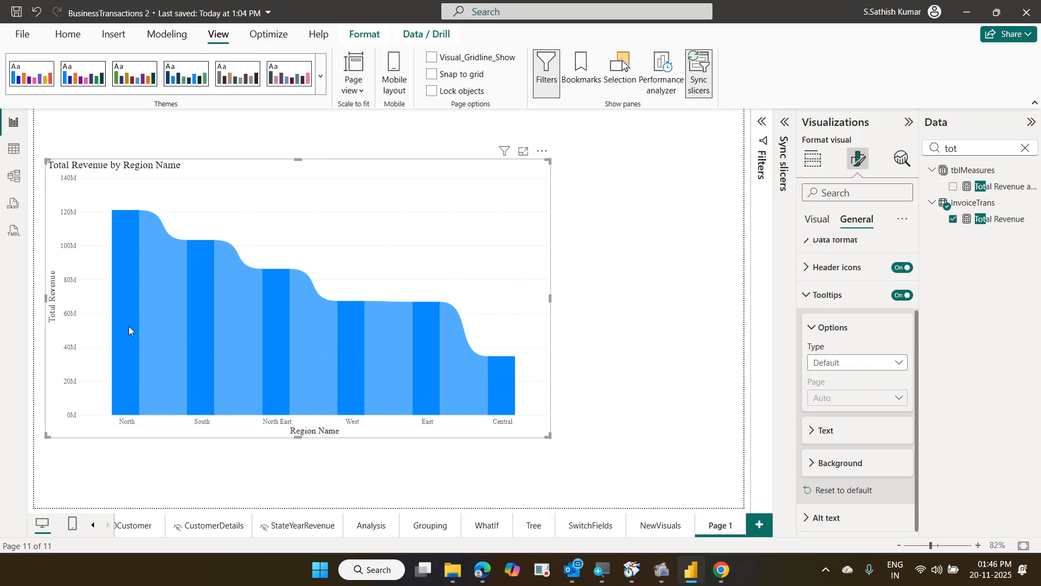
mouse_move(128, 326)
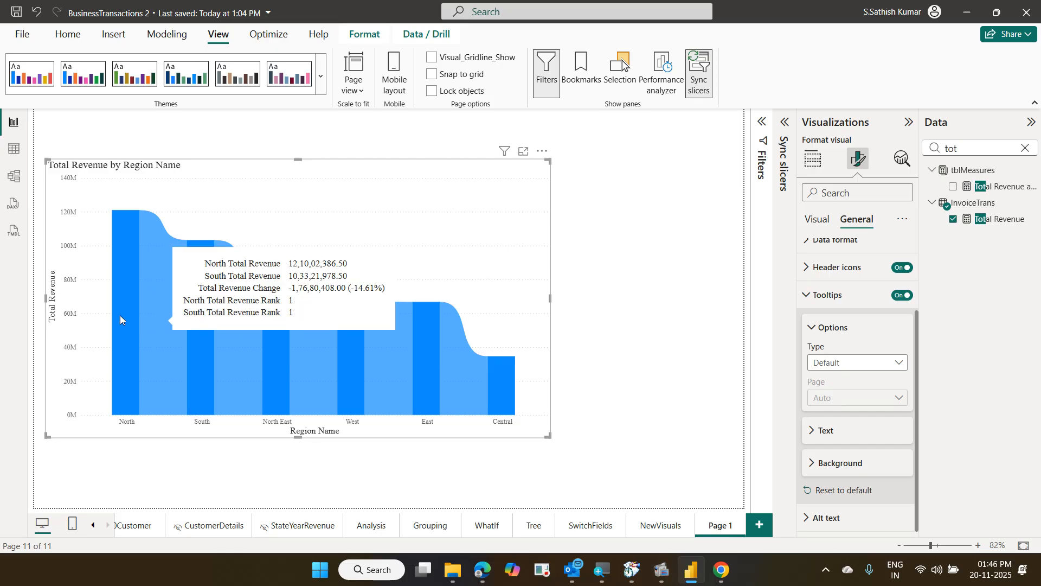
mouse_move(122, 289)
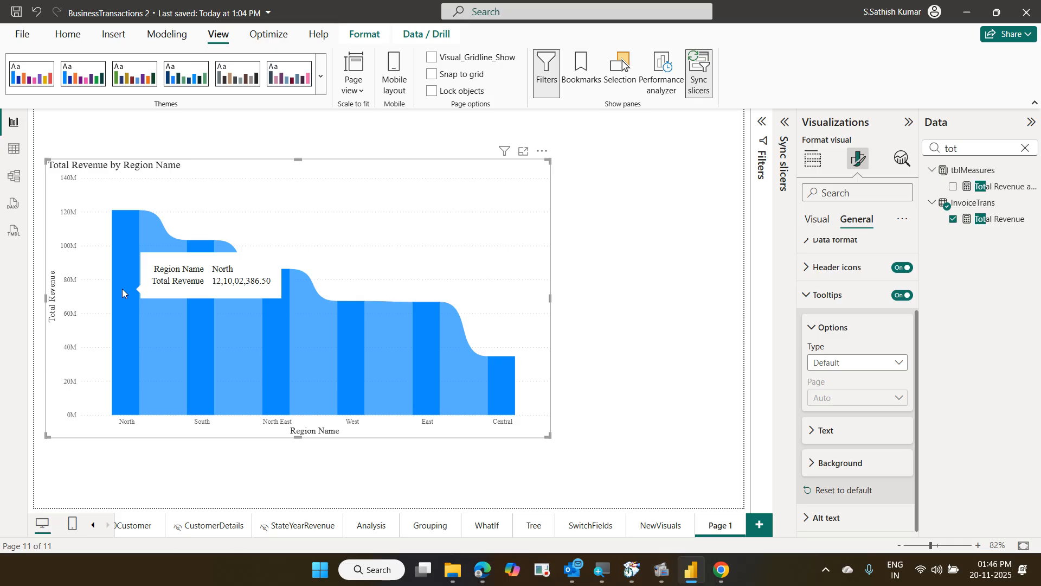
mouse_move(200, 329)
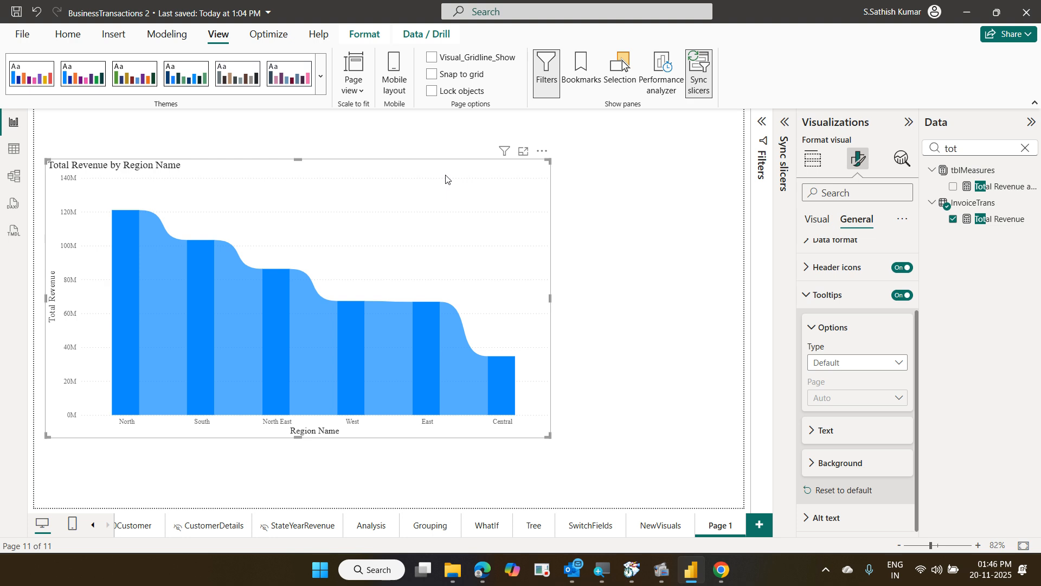
mouse_move(124, 260)
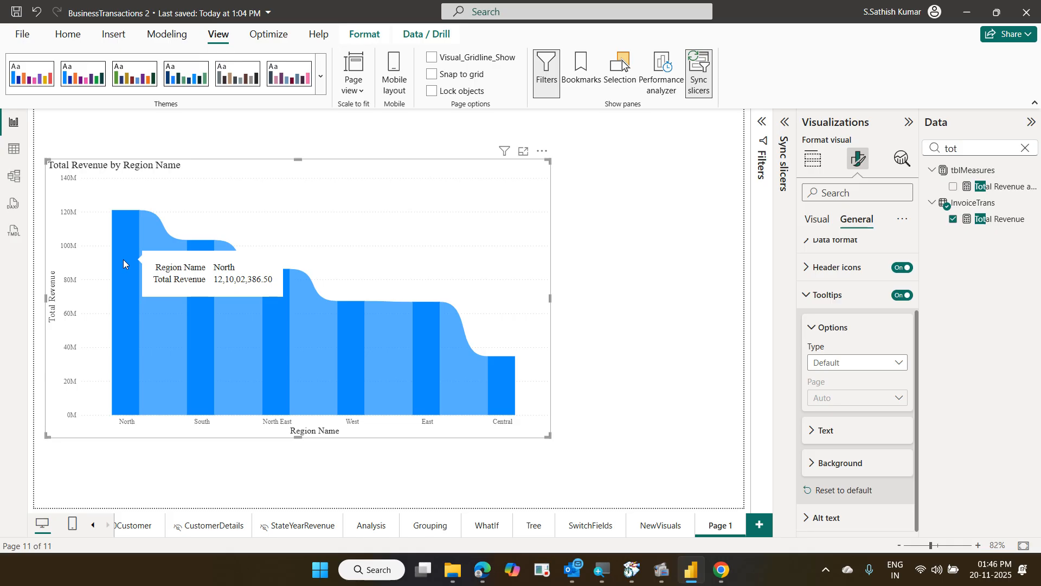
mouse_move(150, 279)
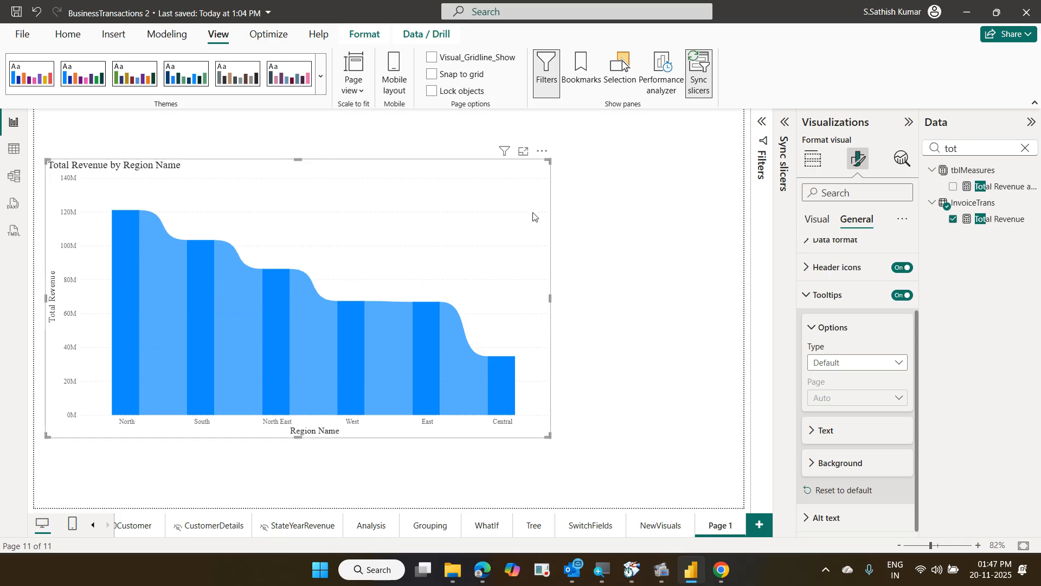
Search 'year' and drag Invoice Date > Year into the ribbon chart's Legend well
left_click(811, 161)
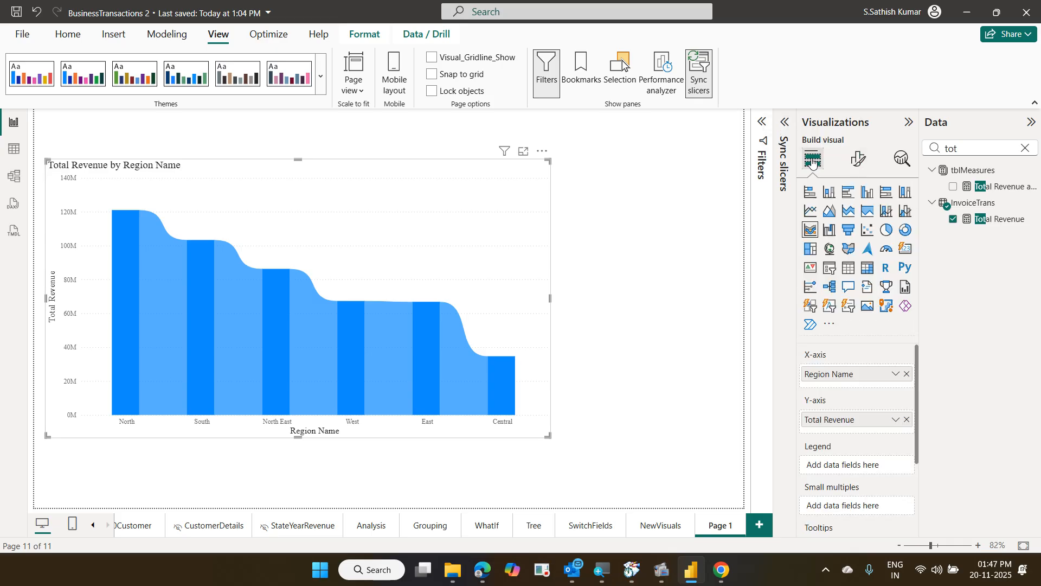
left_click(1025, 149)
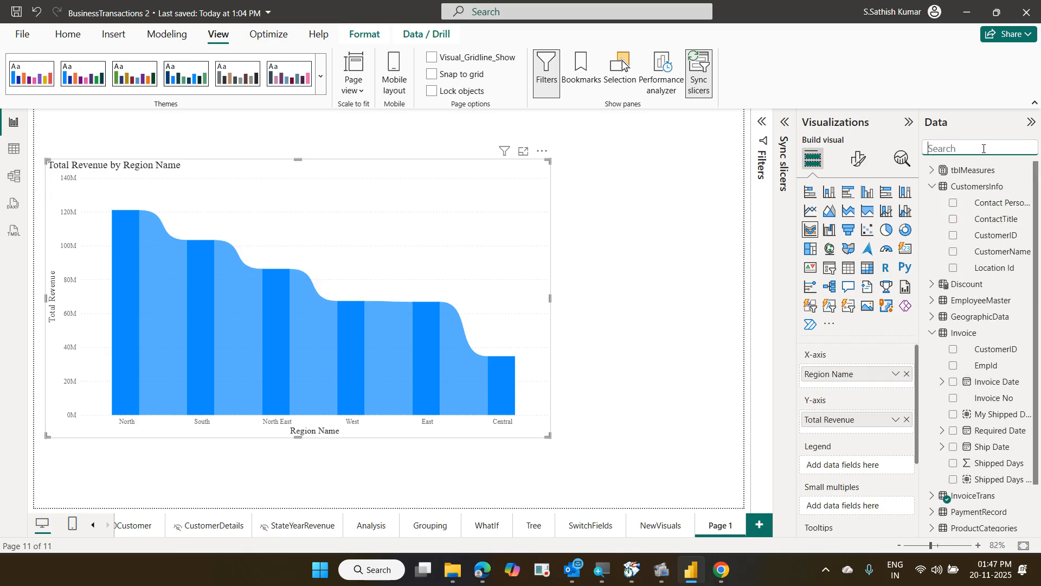
type("year")
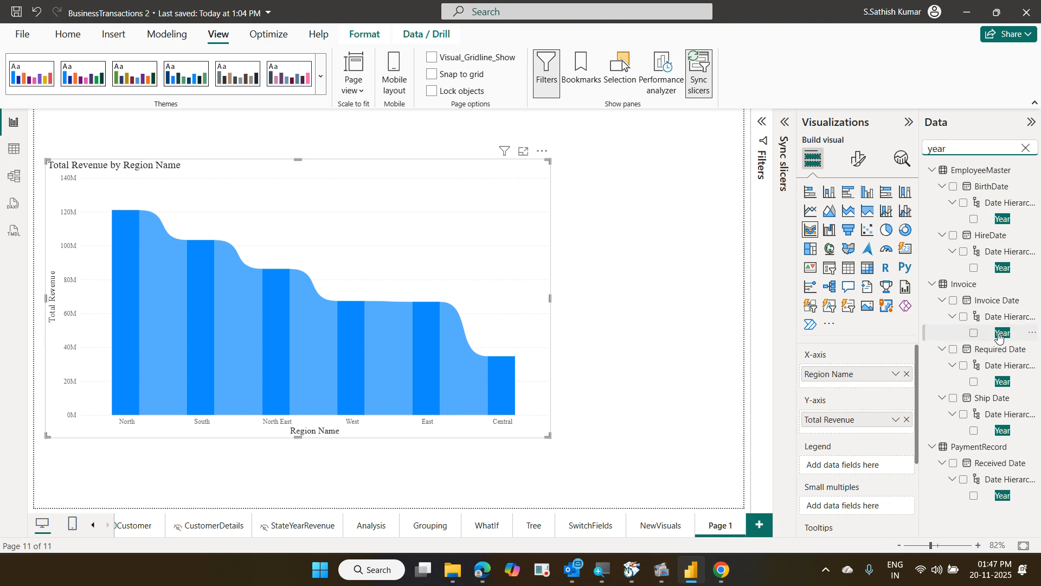
left_click_drag(999, 335, 878, 471)
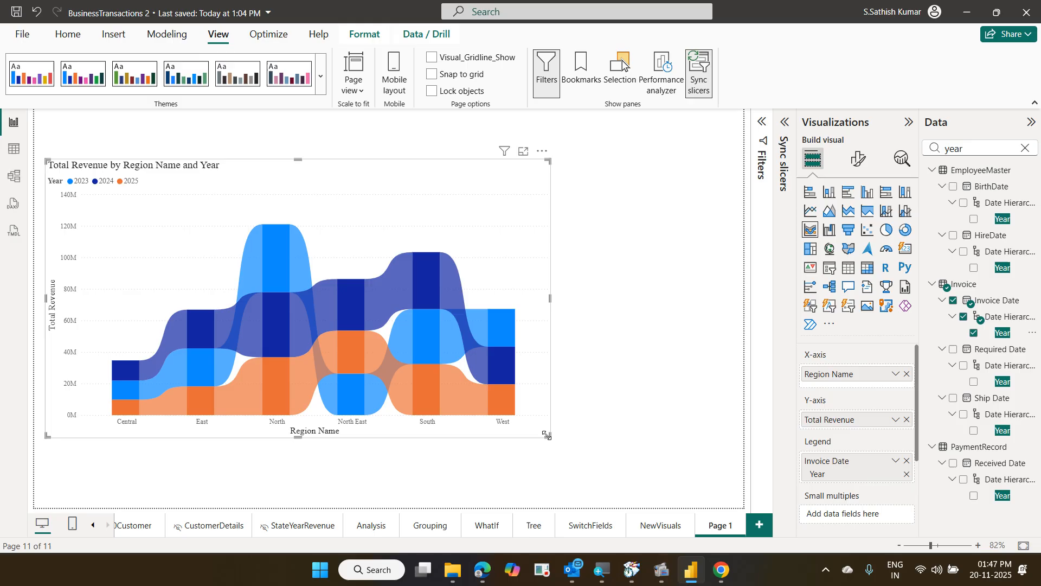
Drag the ribbon chart's bottom-right corner outward to make the visual bigger
left_click_drag(547, 435, 628, 469)
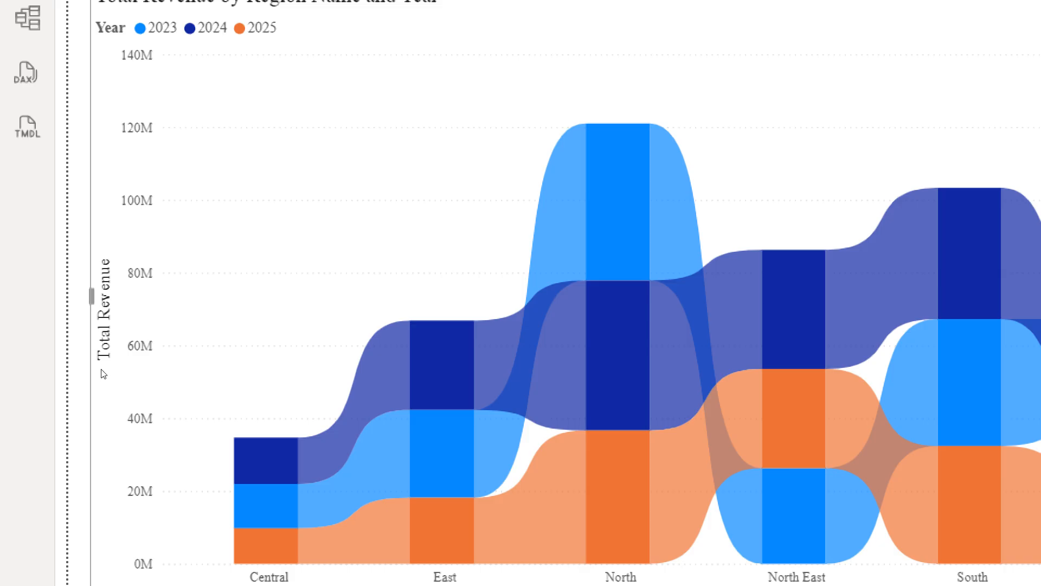
mouse_move(266, 447)
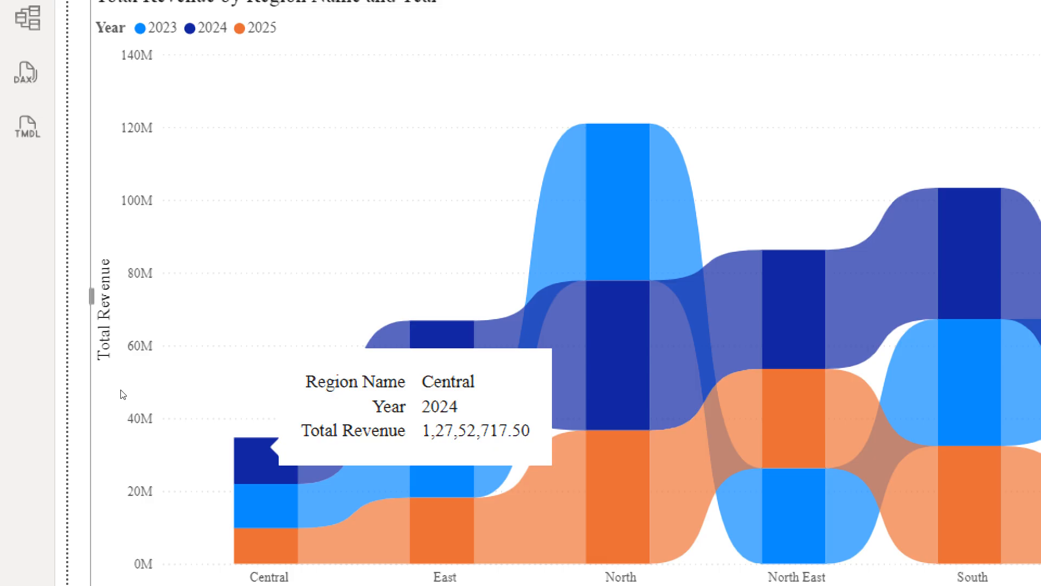
mouse_move(279, 500)
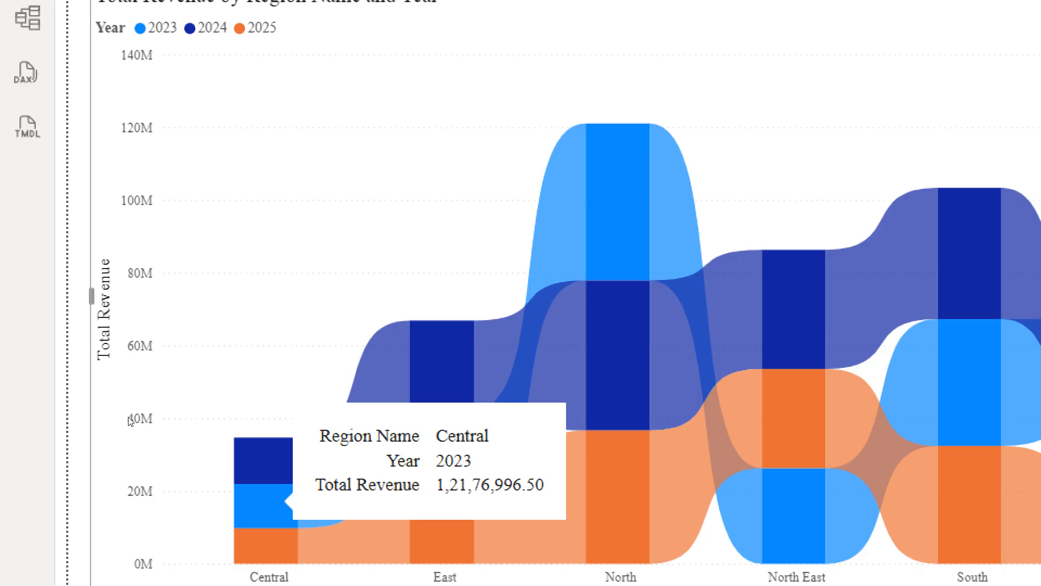
mouse_move(288, 549)
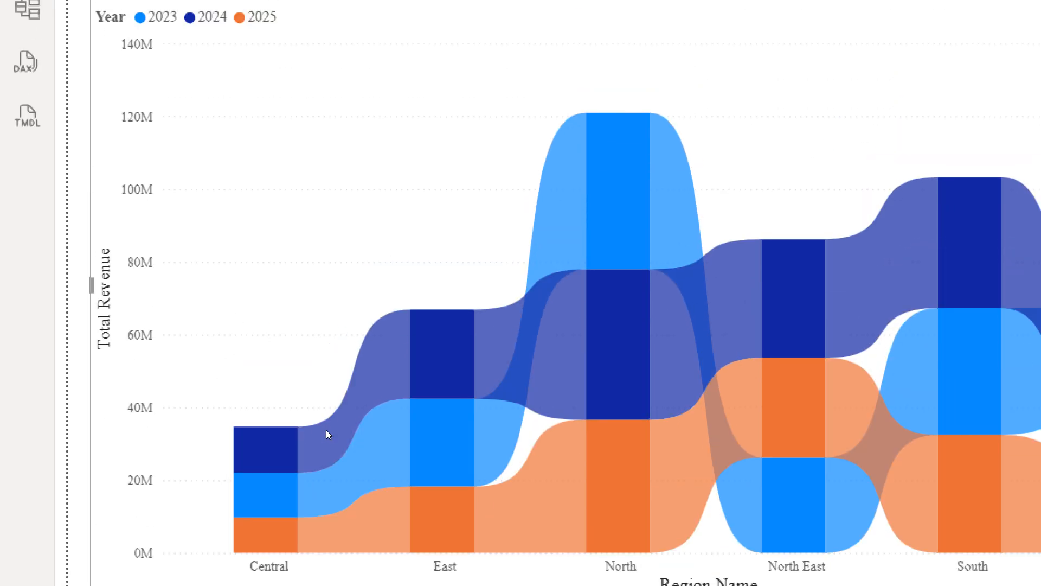
mouse_move(643, 182)
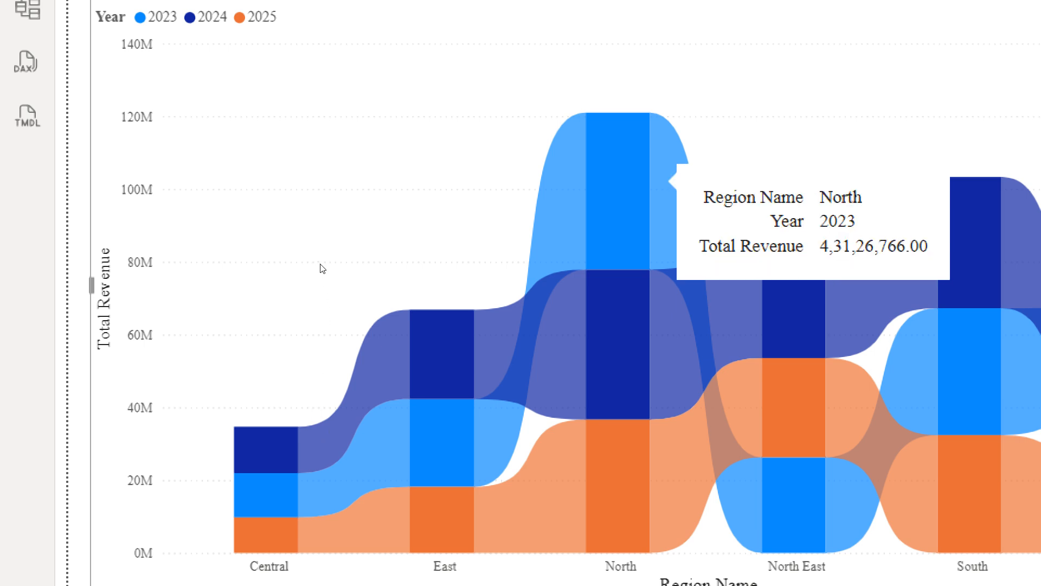
mouse_move(640, 301)
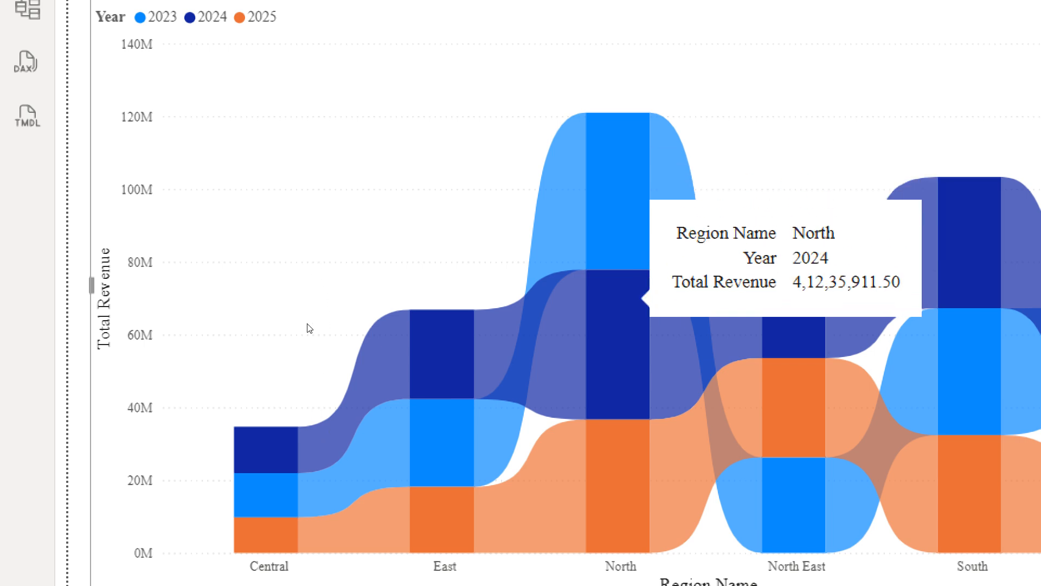
mouse_move(640, 391)
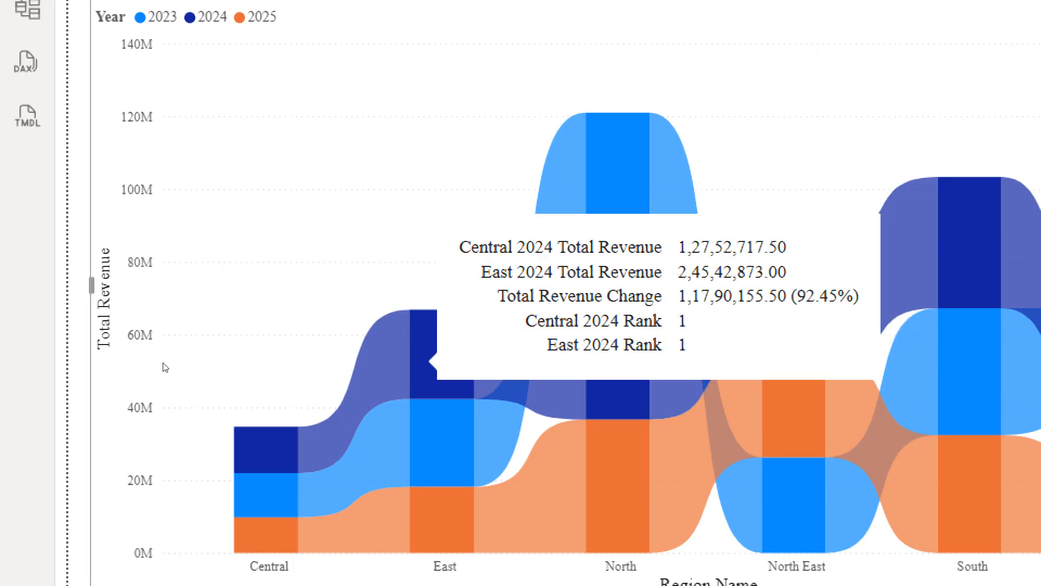
mouse_move(353, 421)
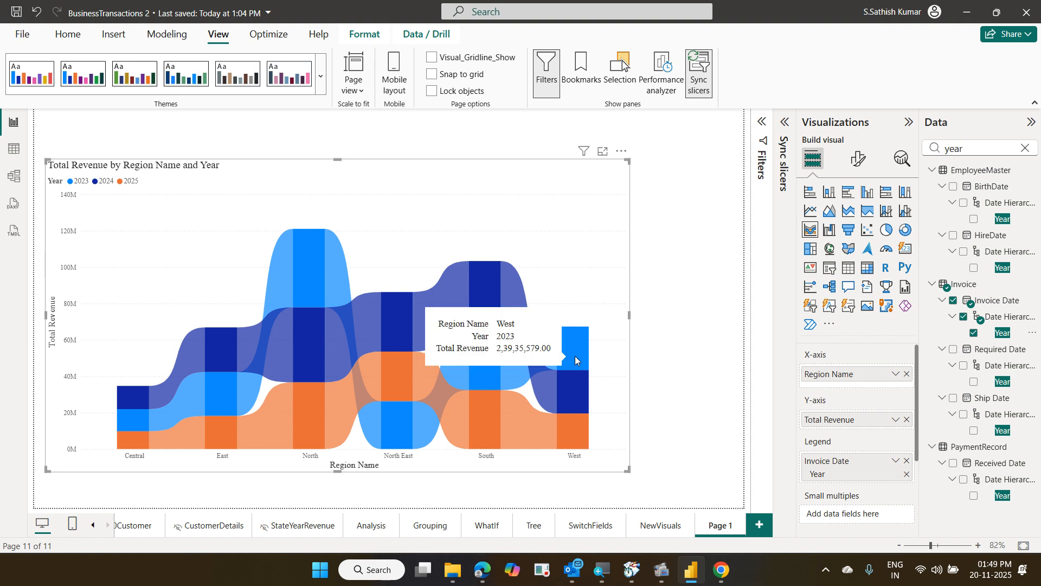
mouse_move(574, 385)
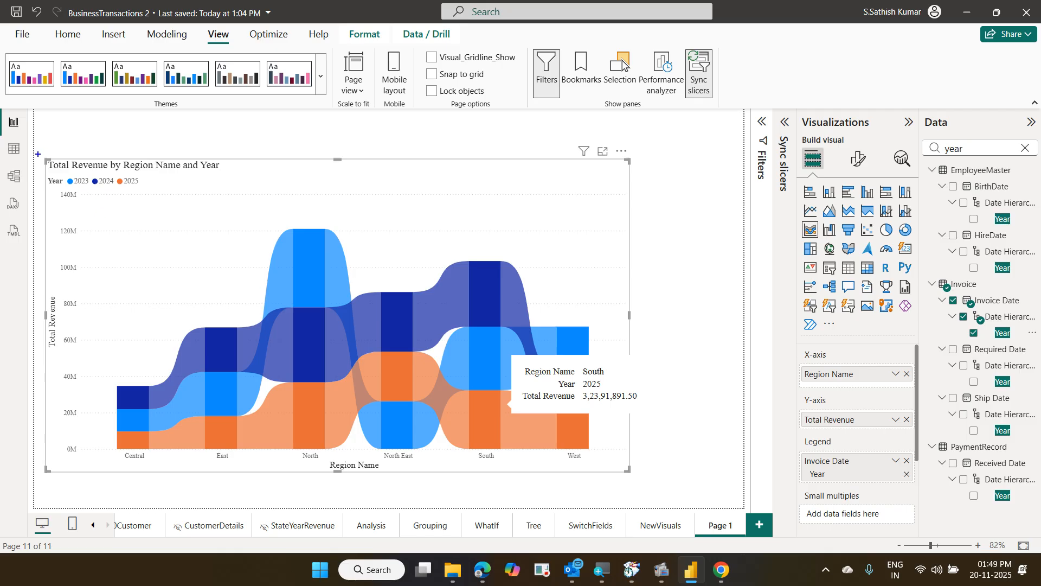
left_click_drag(38, 154, 643, 481)
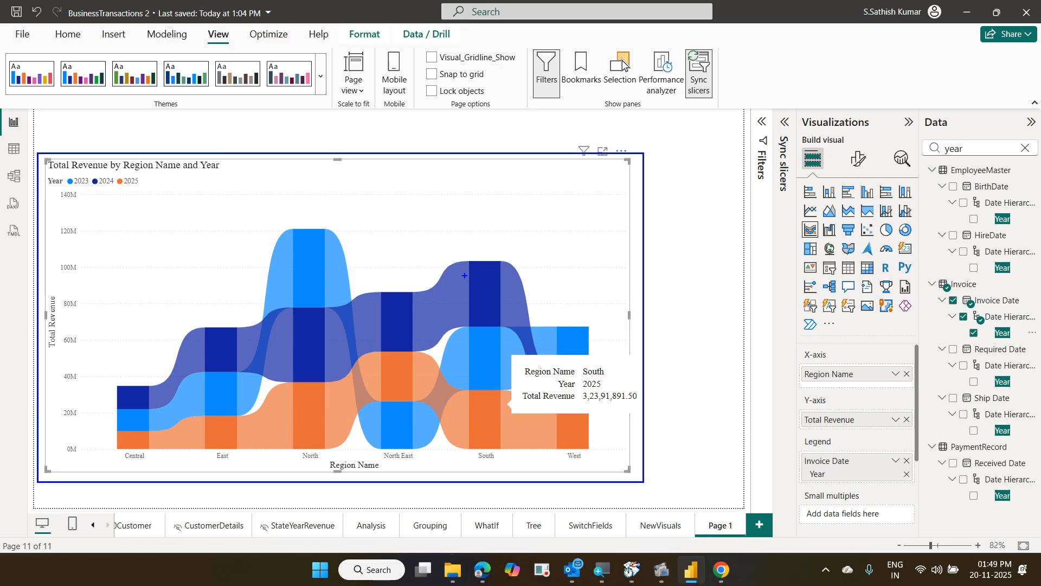
left_click_drag(365, 115, 504, 137)
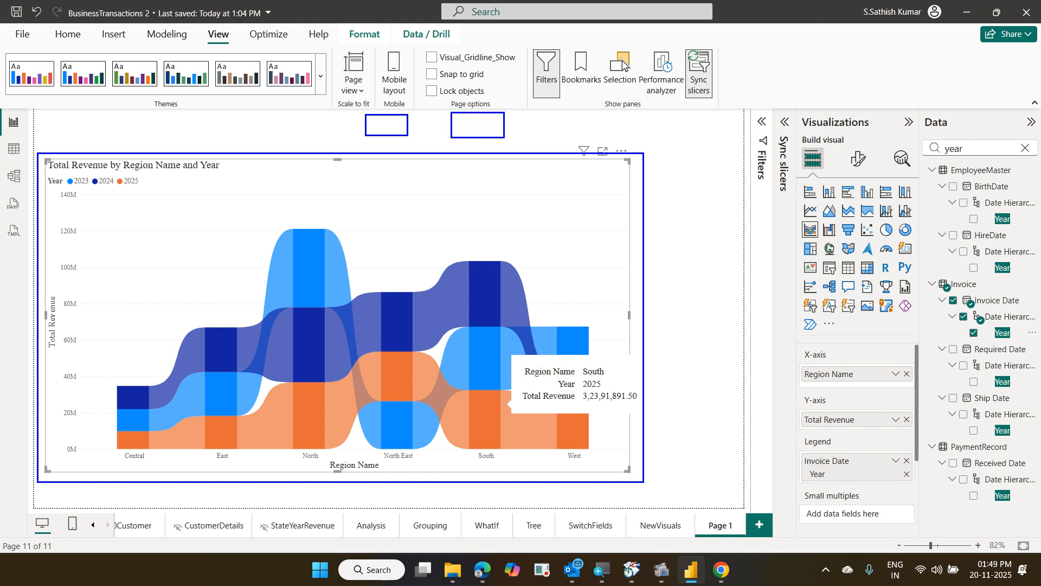
left_click_drag(389, 125, 418, 110)
left_click_drag(249, 168, 314, 179)
left_click_drag(466, 120, 486, 115)
left_click_drag(442, 171, 473, 193)
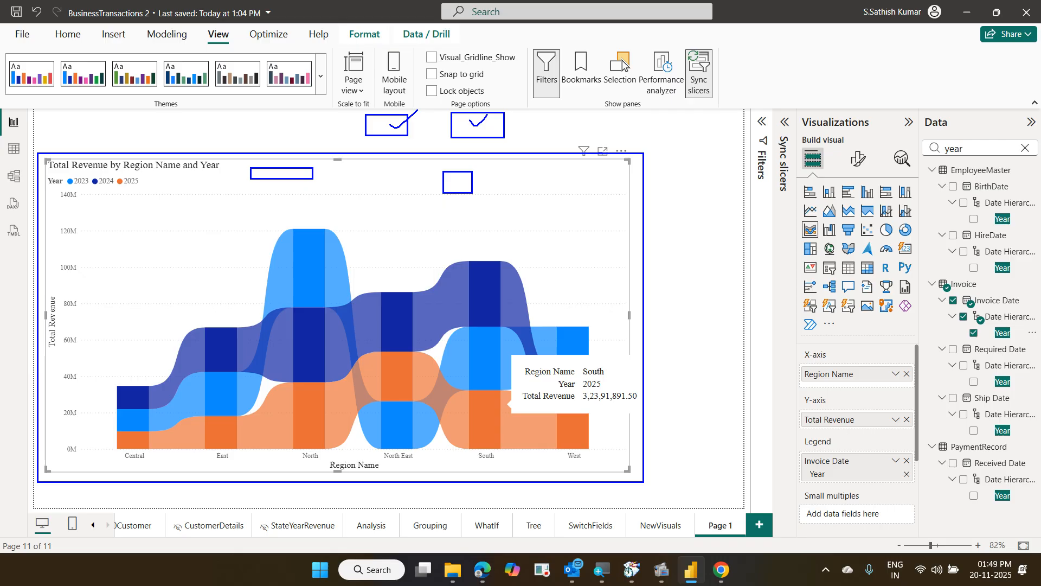
key("Escape")
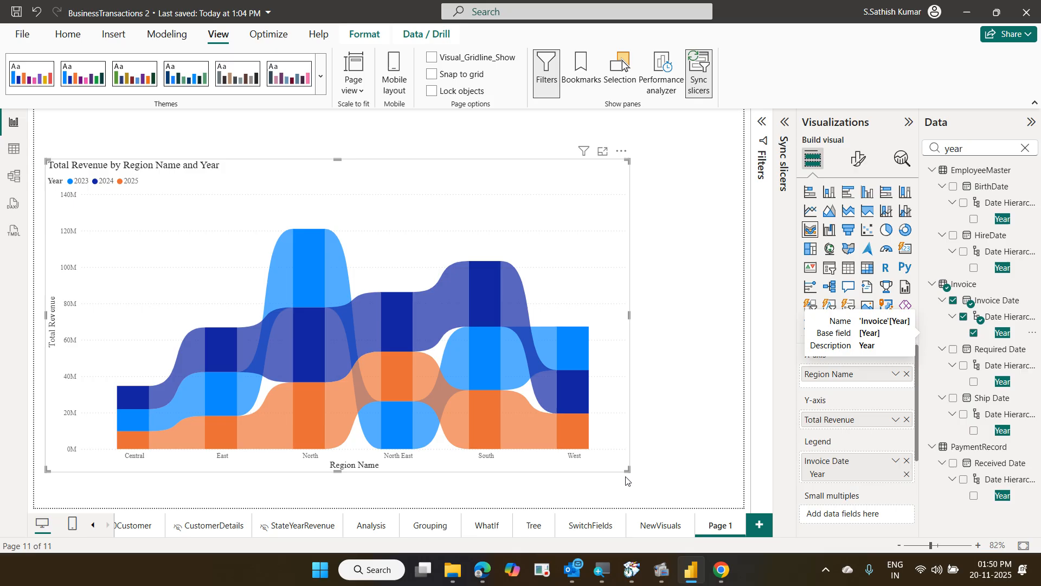
Widen the ribbon chart further to the right and close the Sync slicers pane
left_click_drag(628, 470, 705, 478)
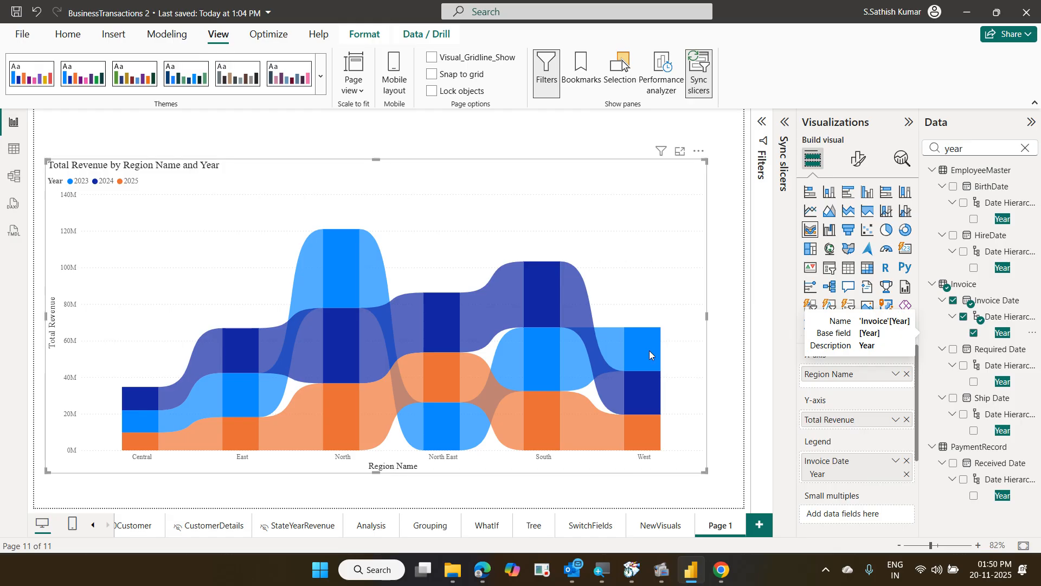
mouse_move(603, 356)
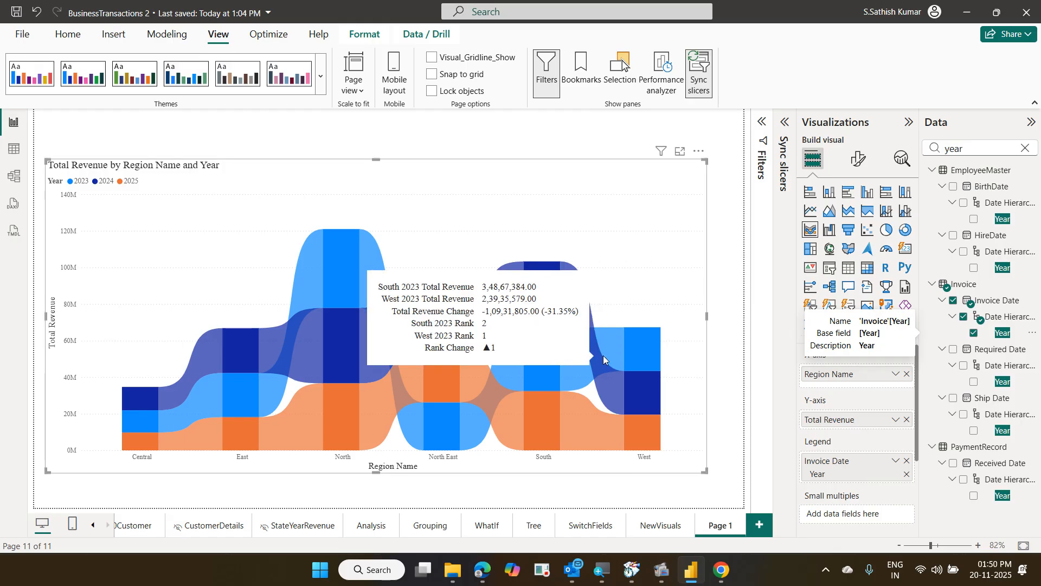
left_click(699, 74)
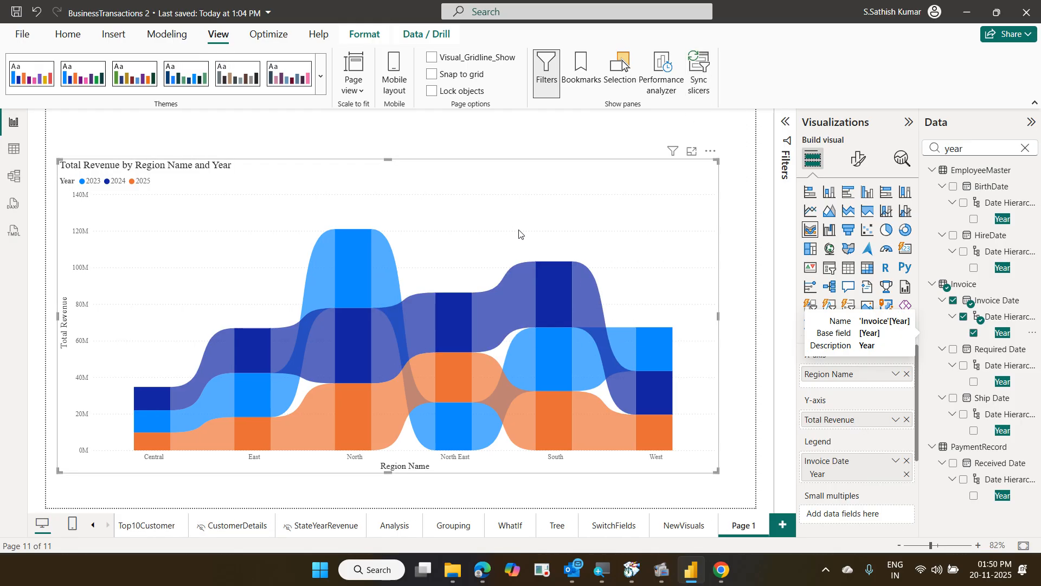
In the Selection pane, toggle the ribbon chart's visibility off, on, and off again
left_click(625, 69)
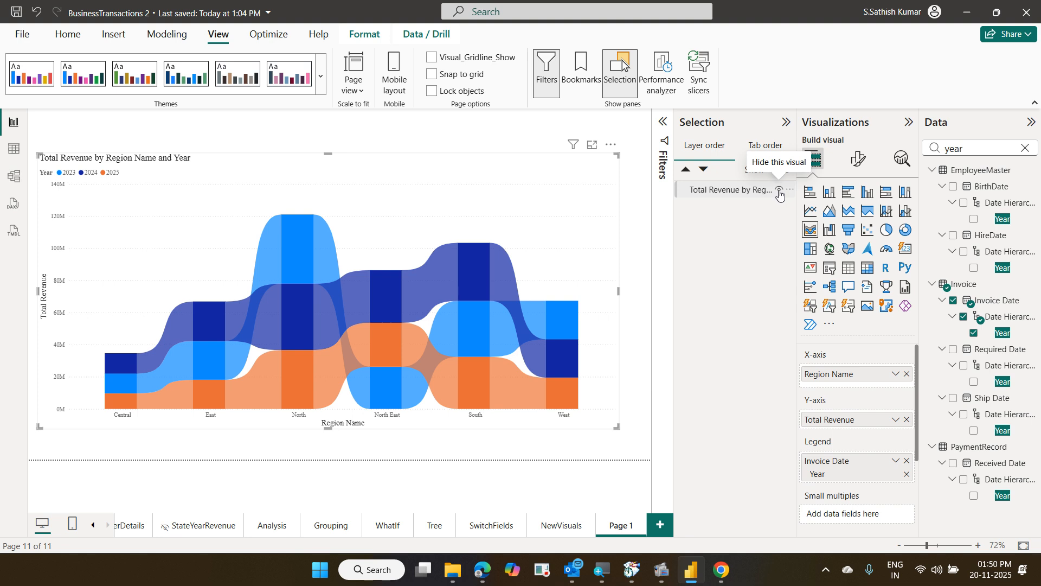
left_click(779, 190)
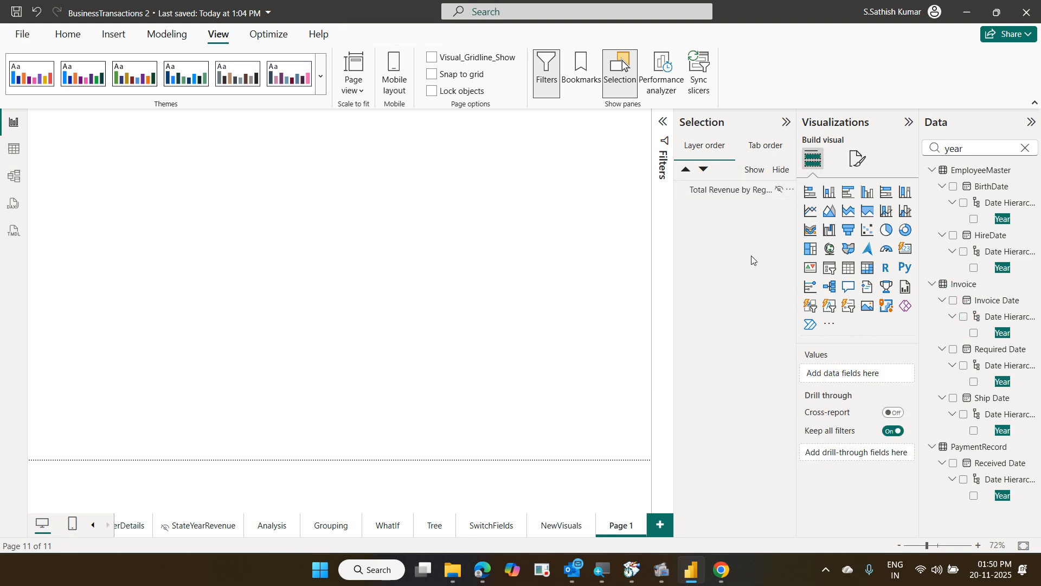
left_click(780, 191)
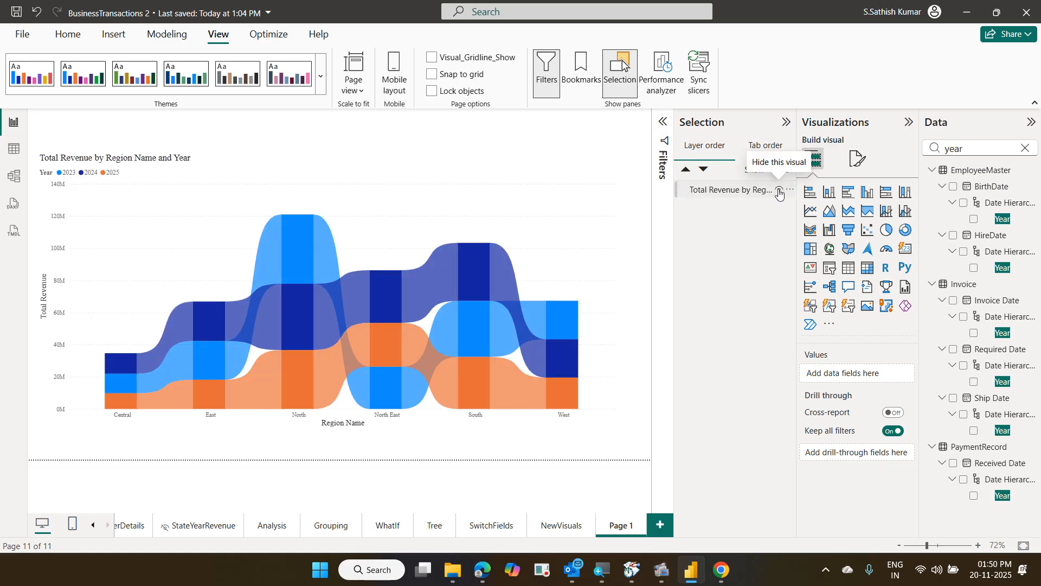
left_click(779, 191)
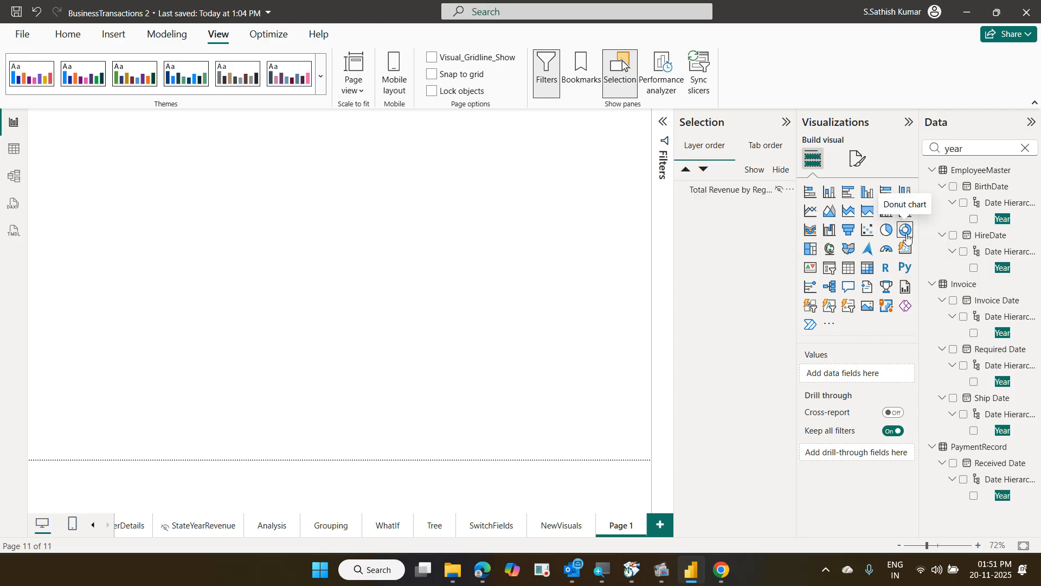
Add a treemap visual and enlarge it over the left area of the page
left_click(812, 253)
left_click_drag(140, 185, 108, 190)
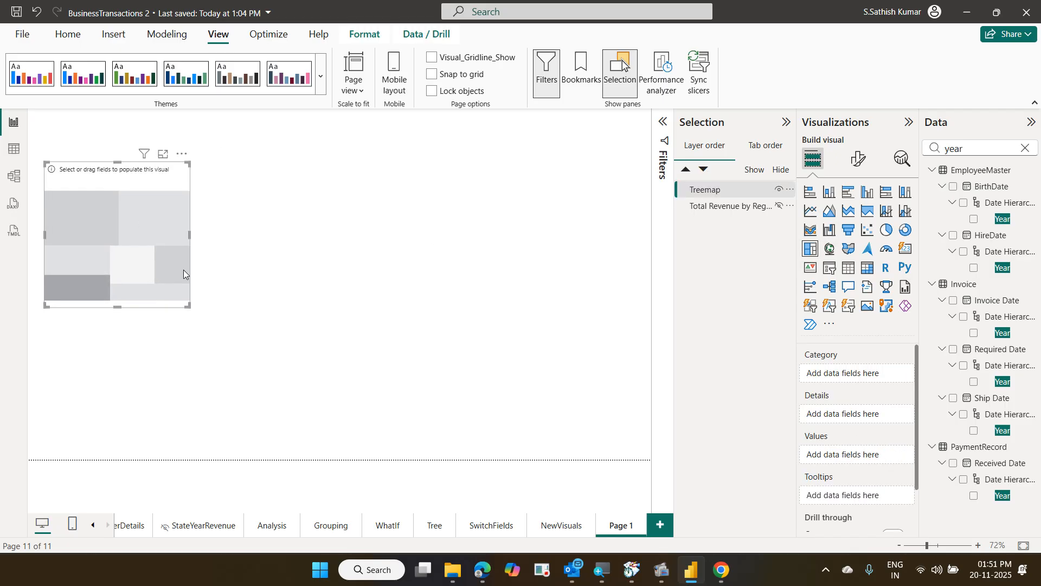
left_click_drag(186, 303, 433, 419)
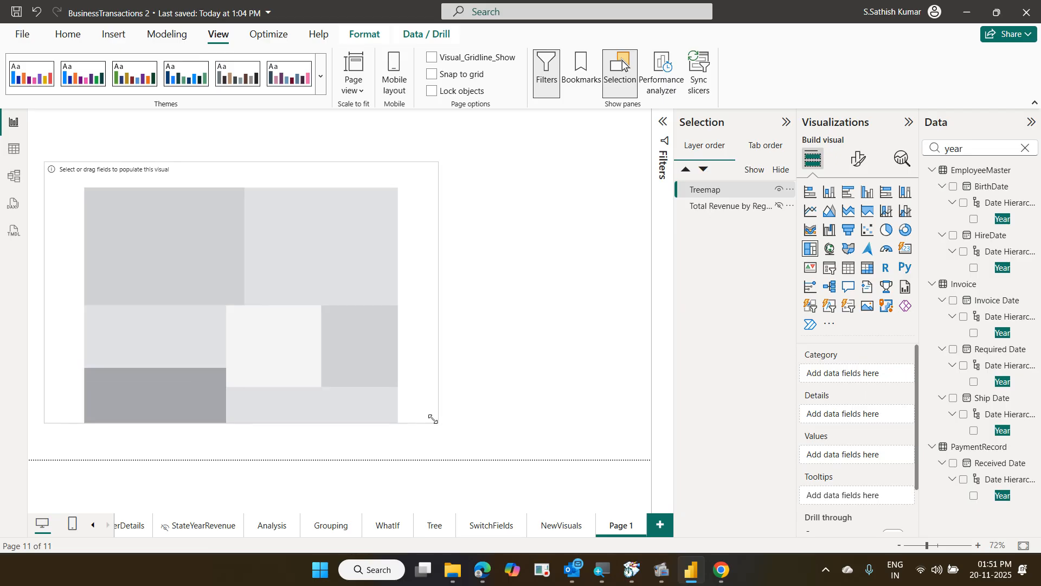
Put Region Name in the treemap's Category and Total Revenue in its Values
left_click(1025, 148)
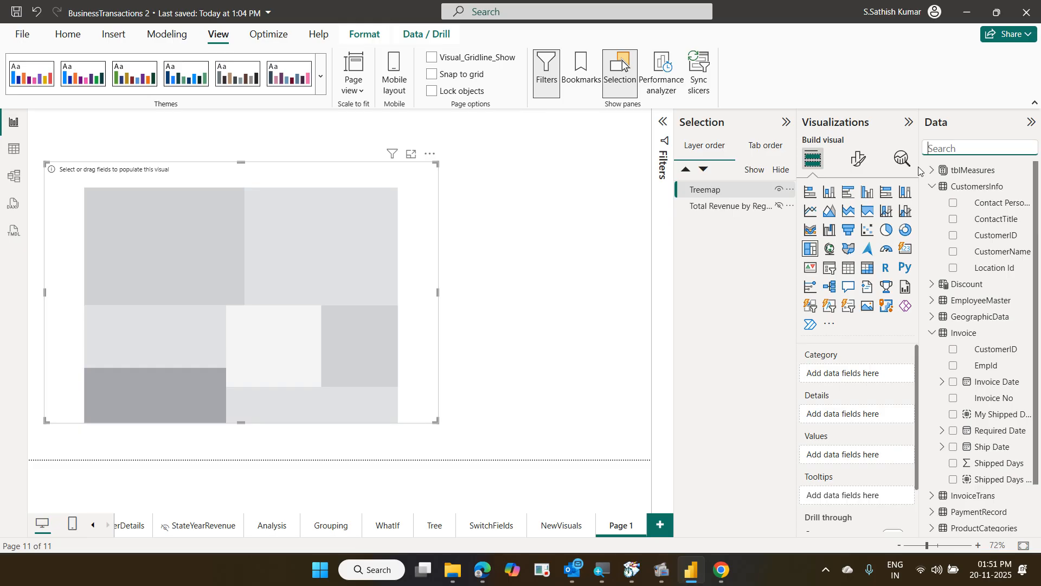
type("reg")
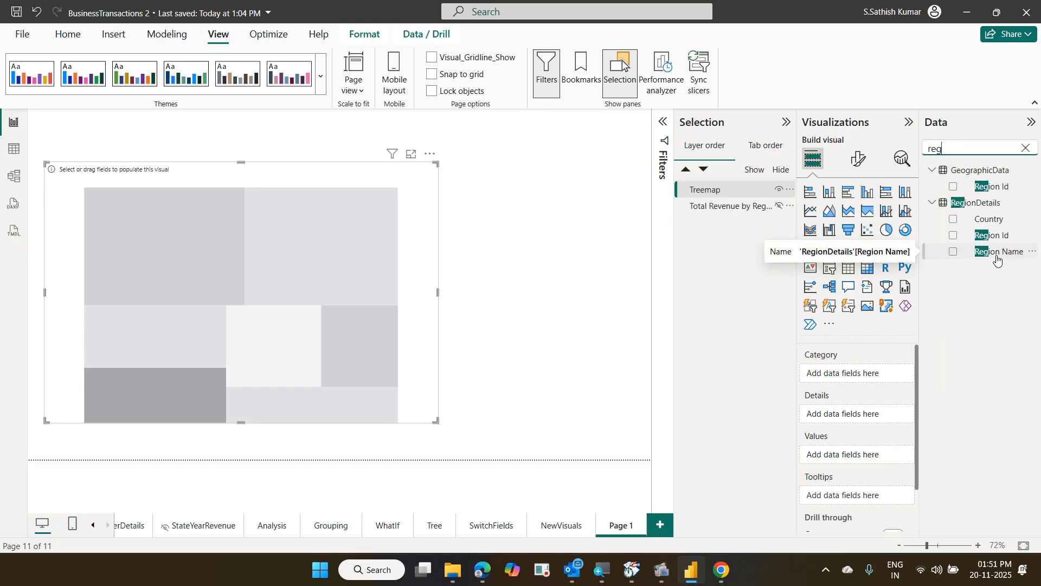
left_click_drag(996, 259, 879, 378)
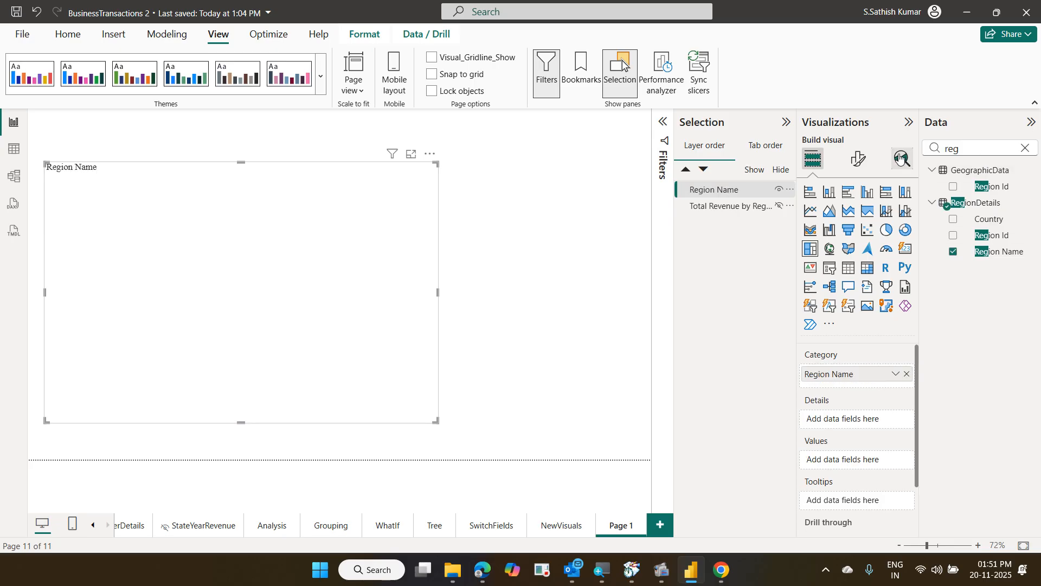
double_click(927, 145)
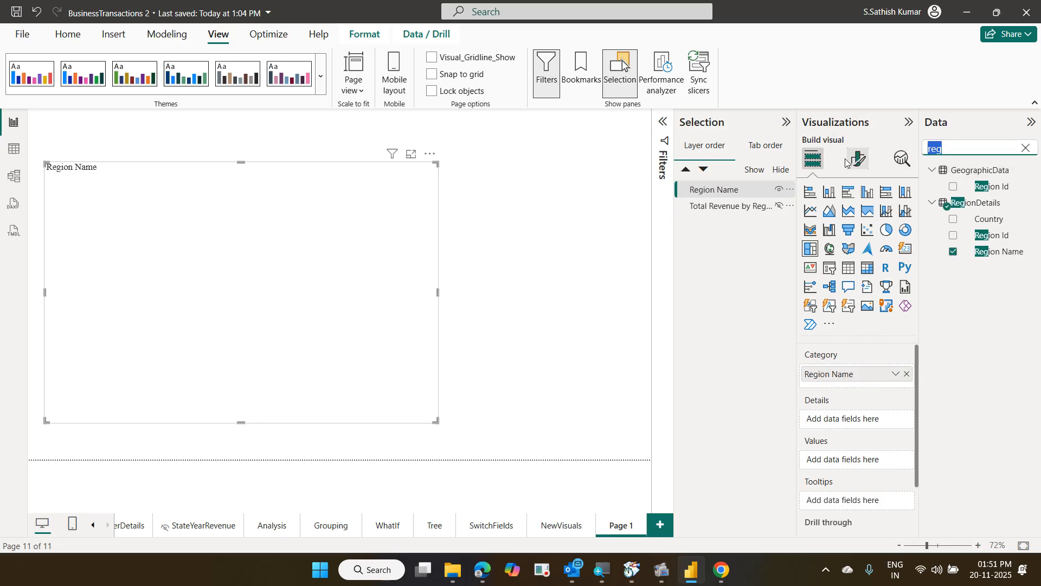
type("tot")
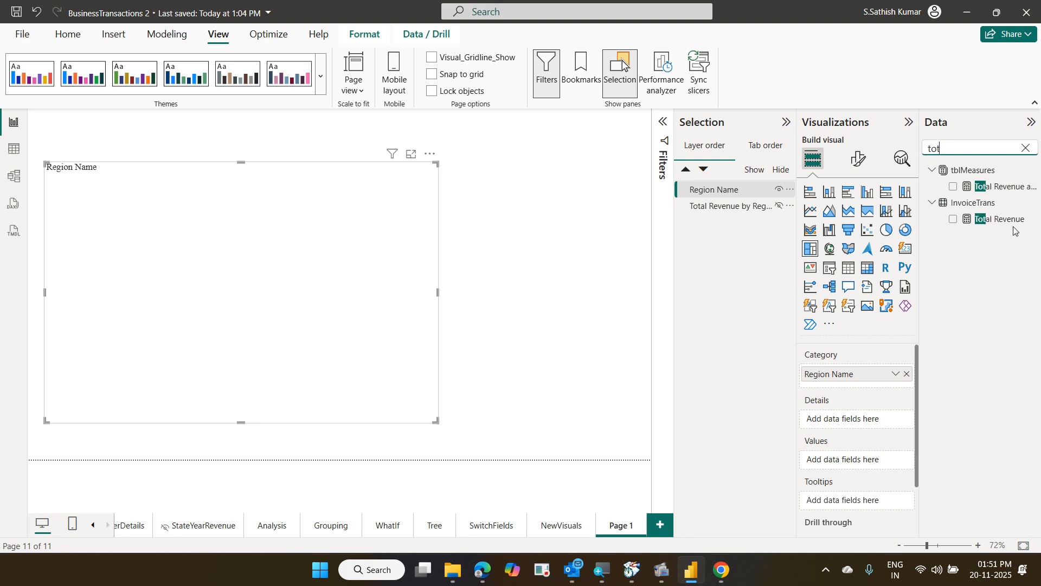
left_click_drag(1012, 220, 888, 461)
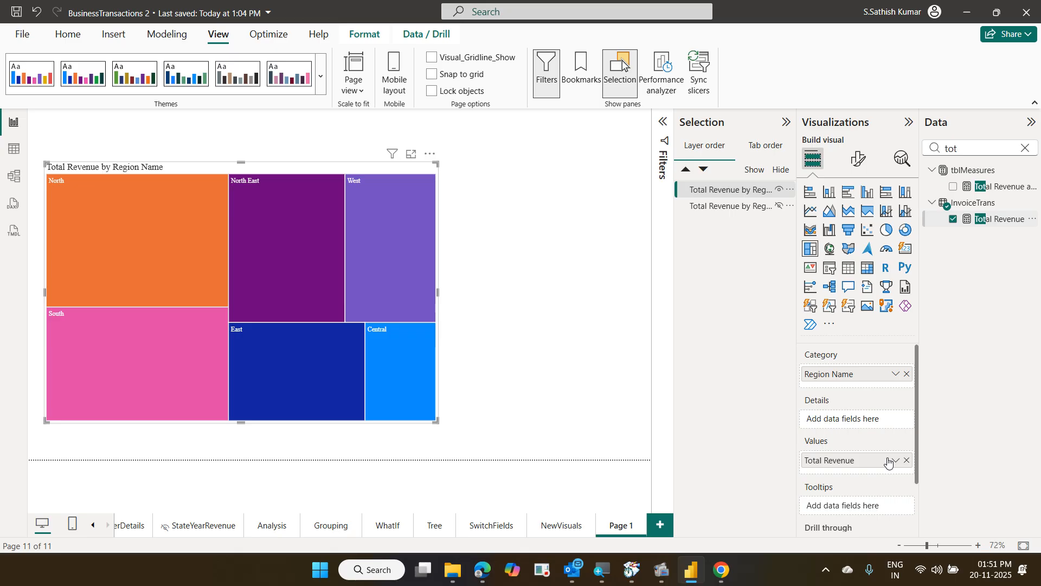
left_click(1023, 150)
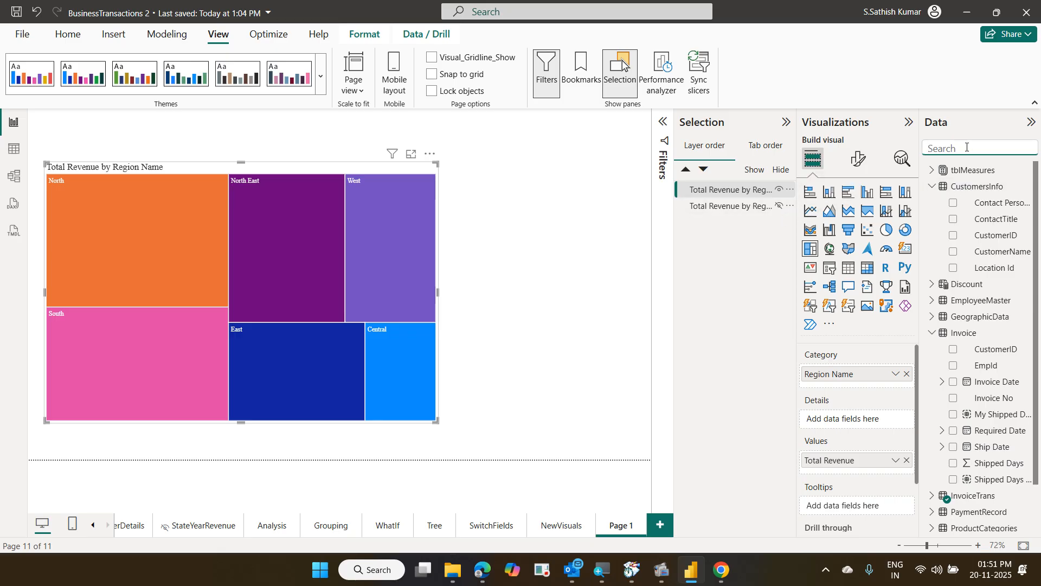
Search 'year' and drag Invoice Date > Year into the treemap's Details well
type("year")
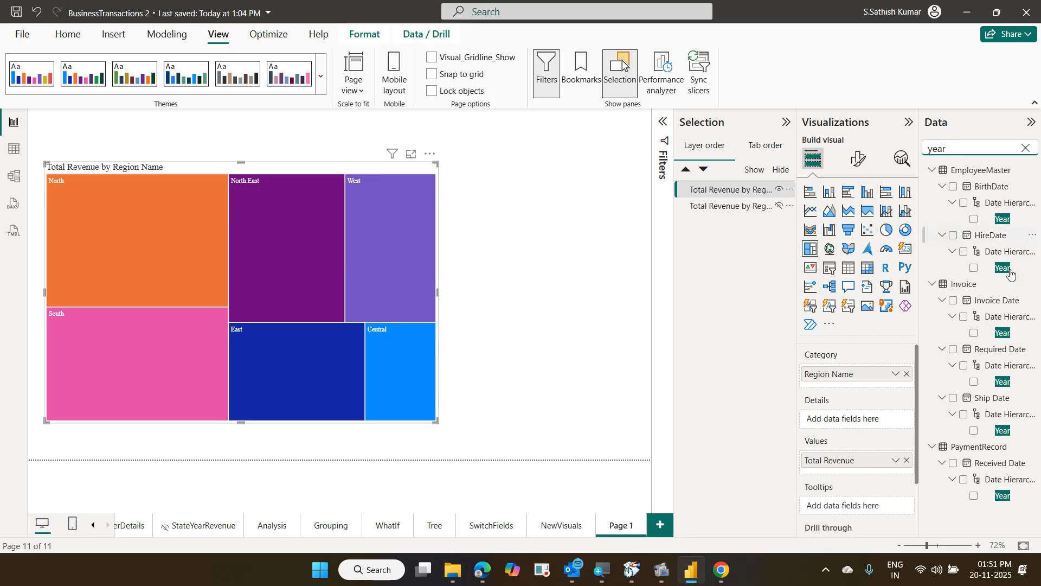
left_click_drag(1016, 333, 879, 426)
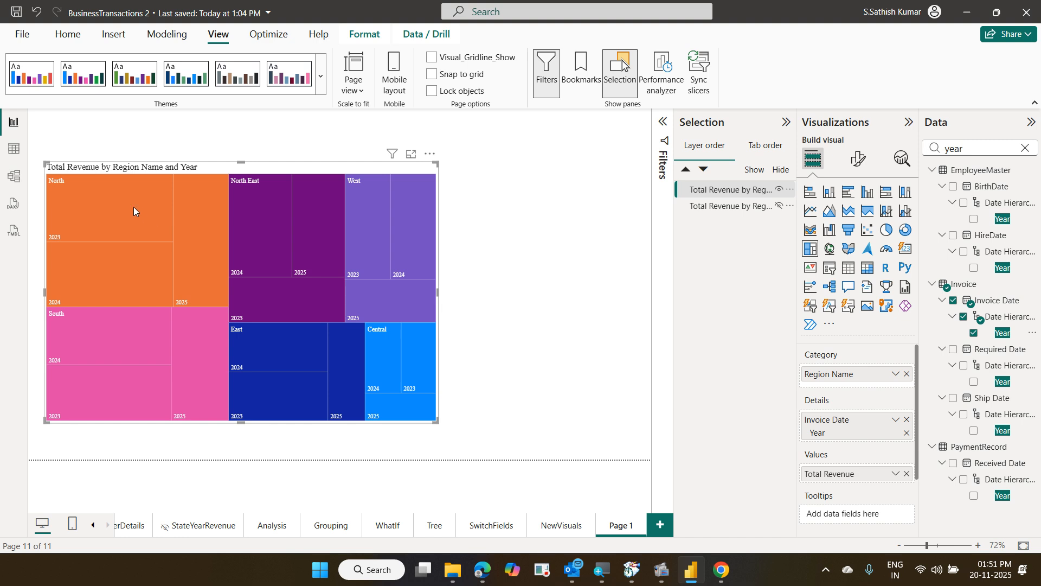
mouse_move(131, 206)
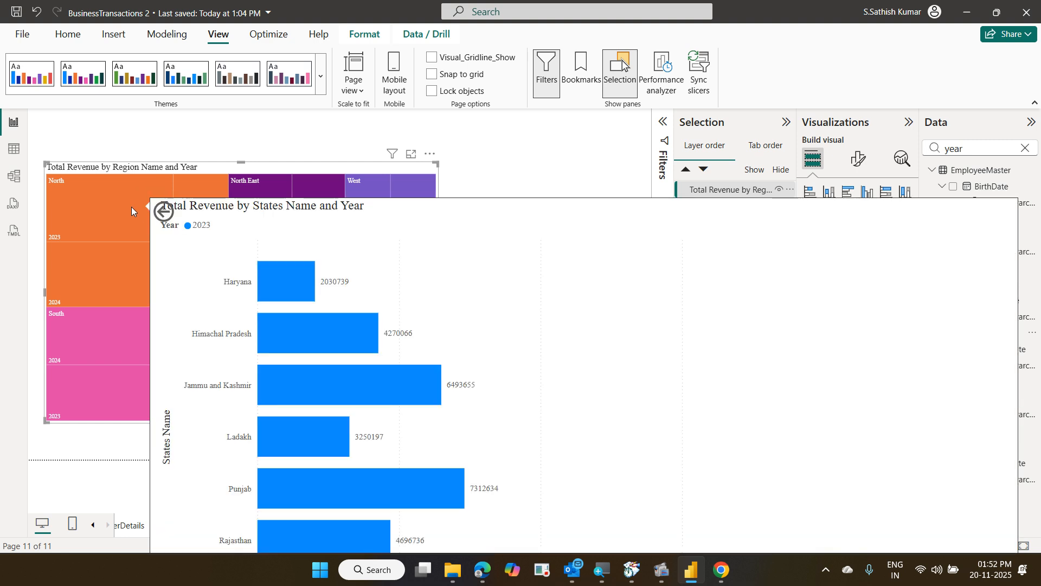
mouse_move(126, 266)
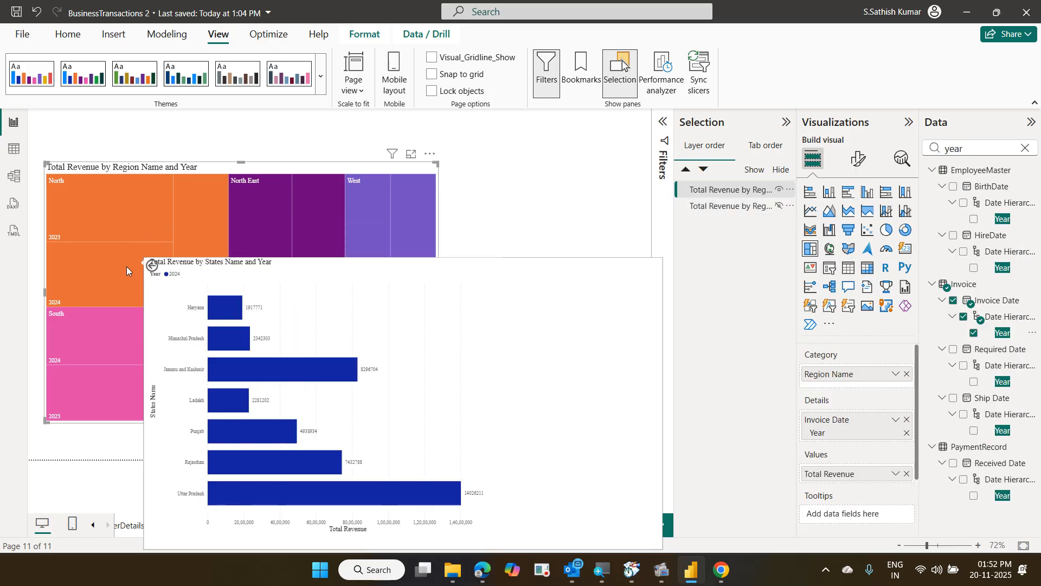
mouse_move(119, 376)
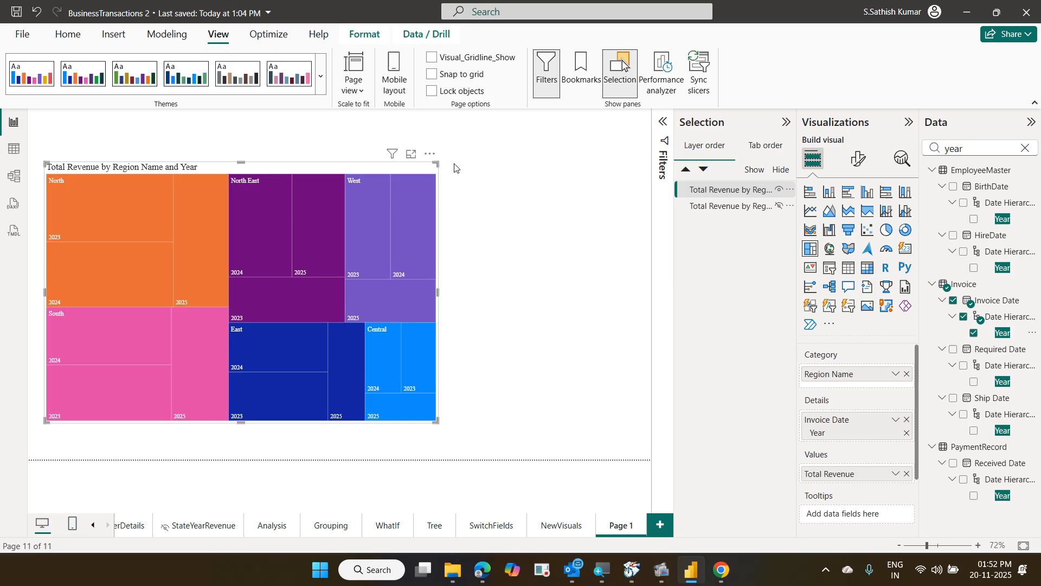
left_click(858, 158)
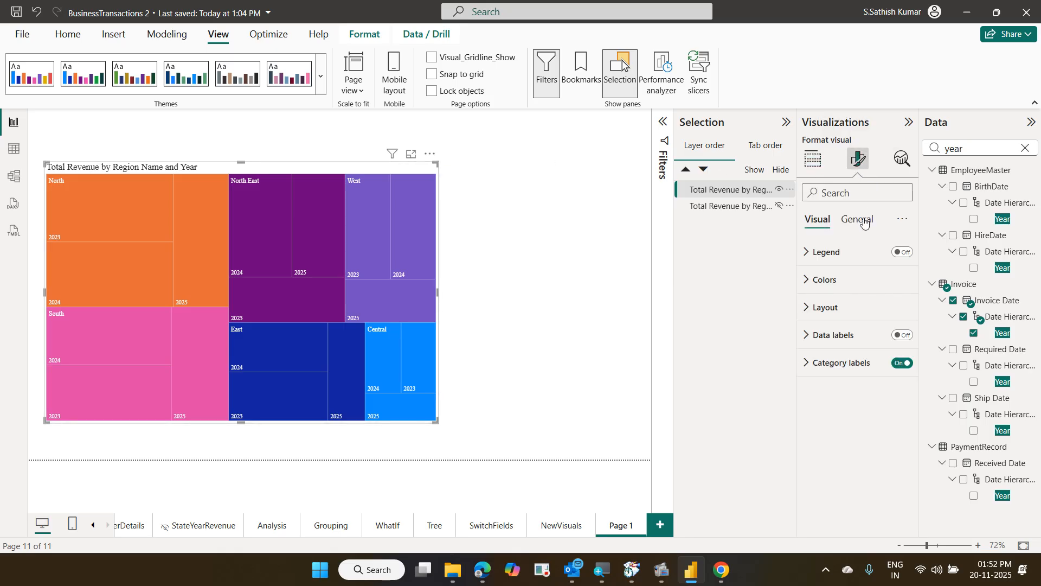
Switch the treemap's tooltip Type from Report page to Default under General > Tooltips
left_click(862, 217)
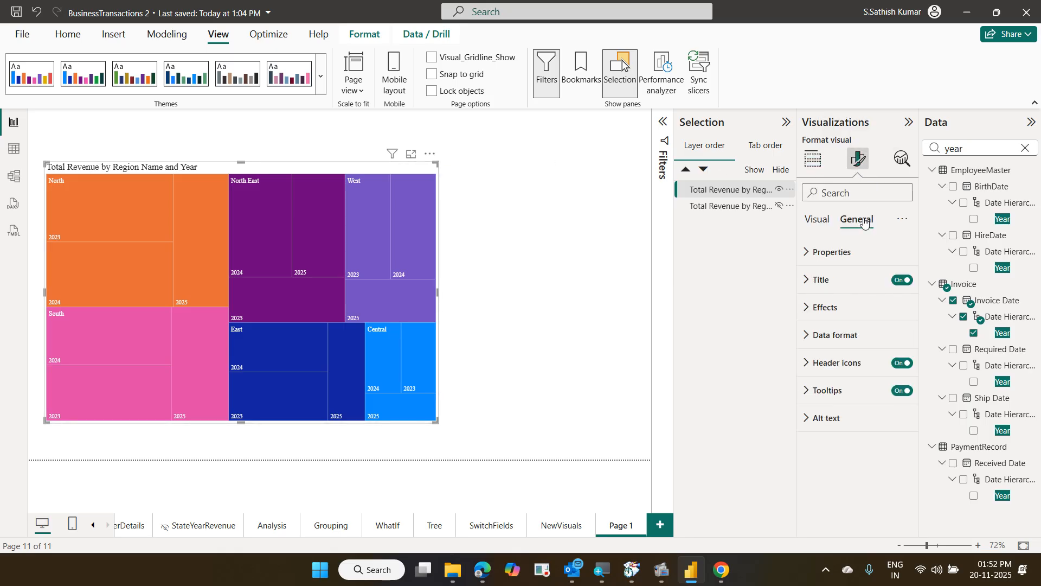
left_click(839, 388)
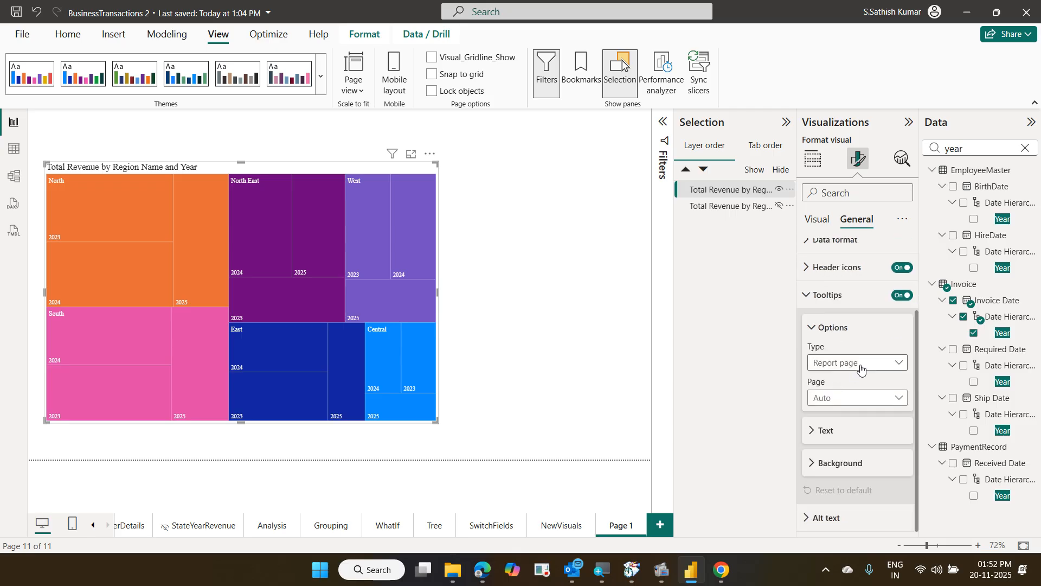
left_click(857, 363)
left_click(858, 364)
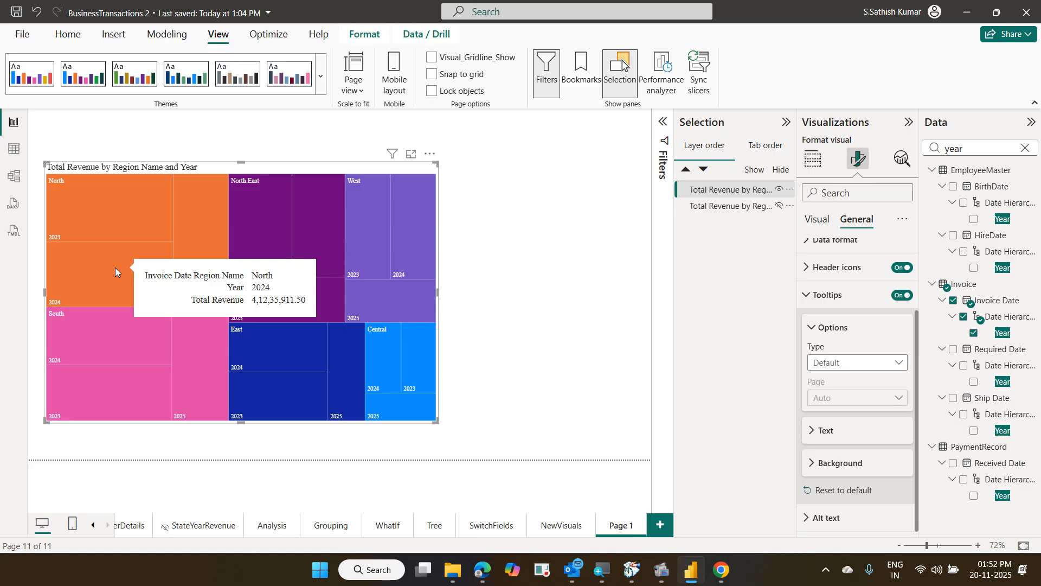
mouse_move(184, 204)
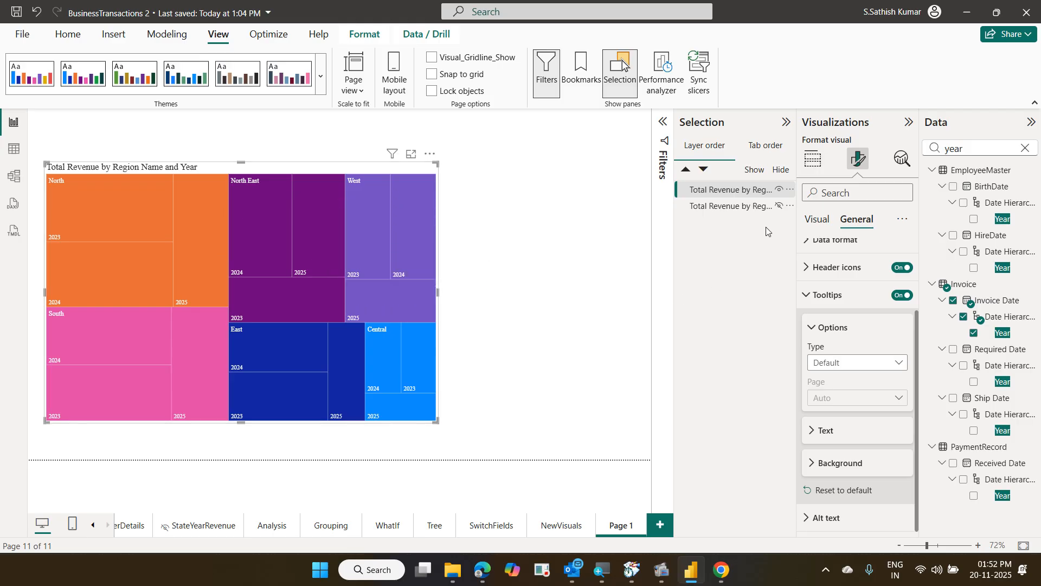
Toggle the eye icons so the ribbon chart and treemap both show, overlapping on Page 1
left_click(779, 190)
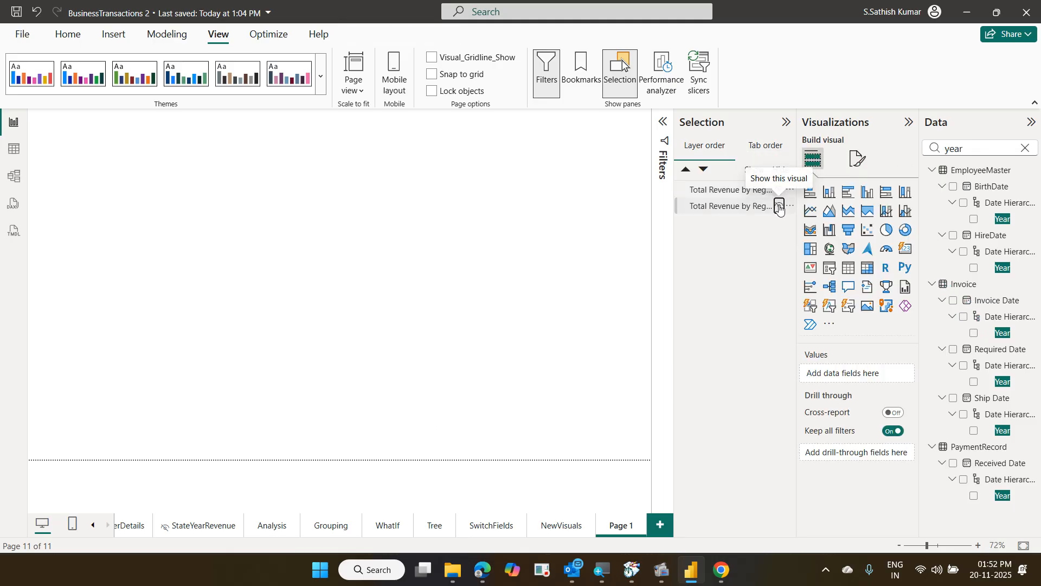
left_click(779, 207)
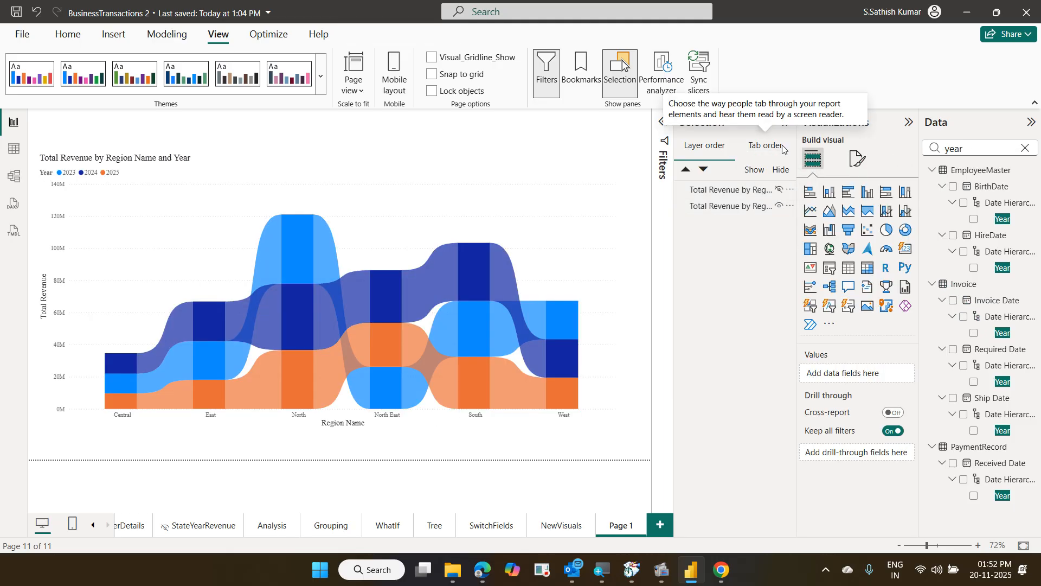
left_click(780, 190)
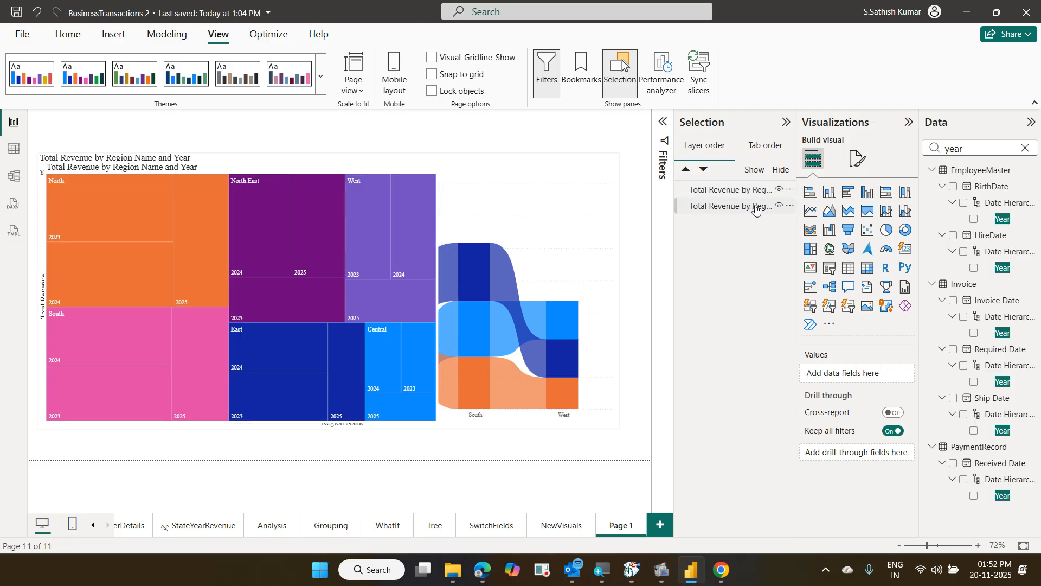
Rename the two layers in the Selection pane to TreeMap and RibbonChart
left_click(730, 190)
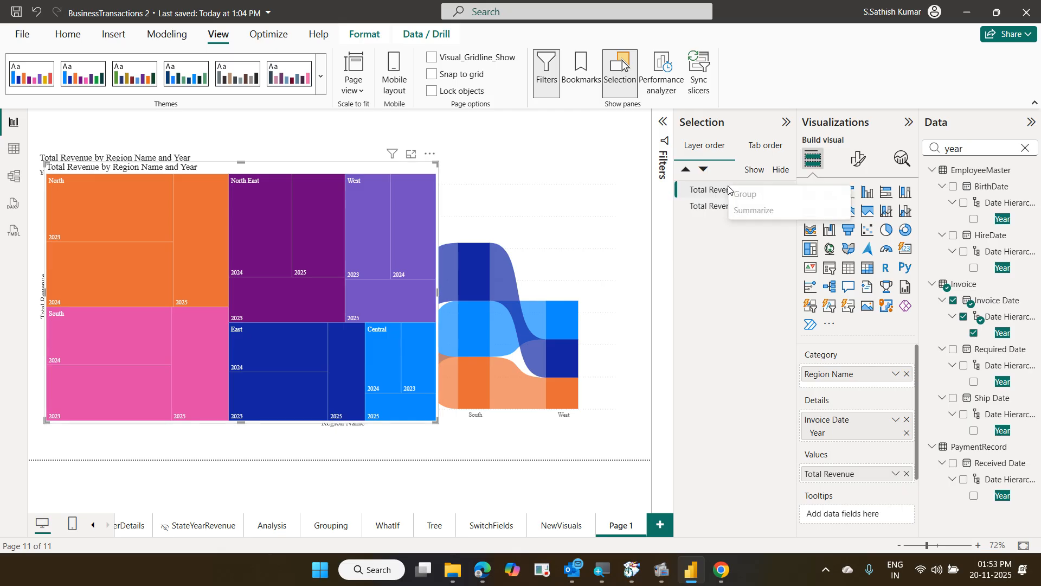
left_click(734, 197)
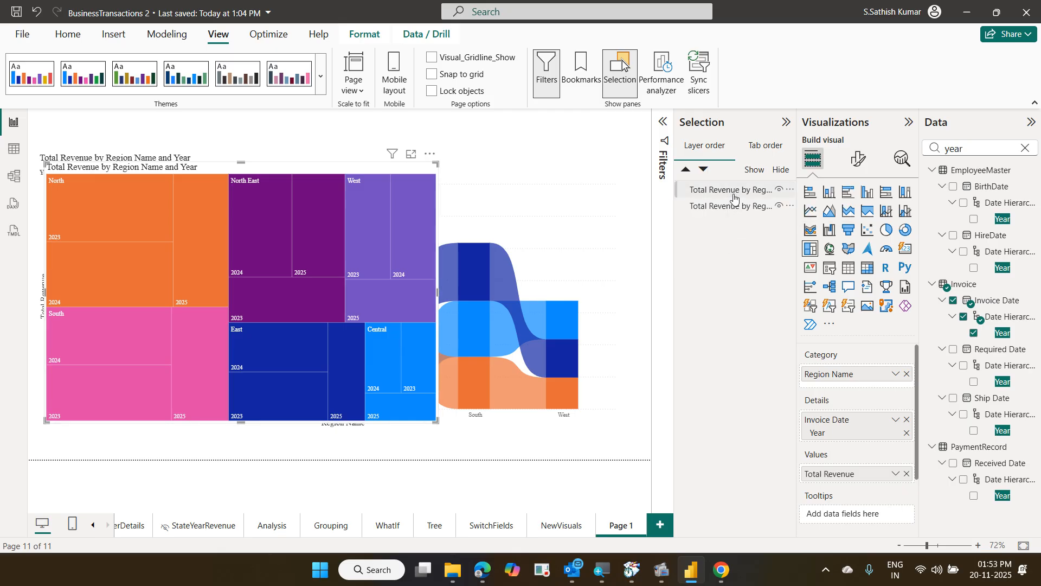
double_click(735, 196)
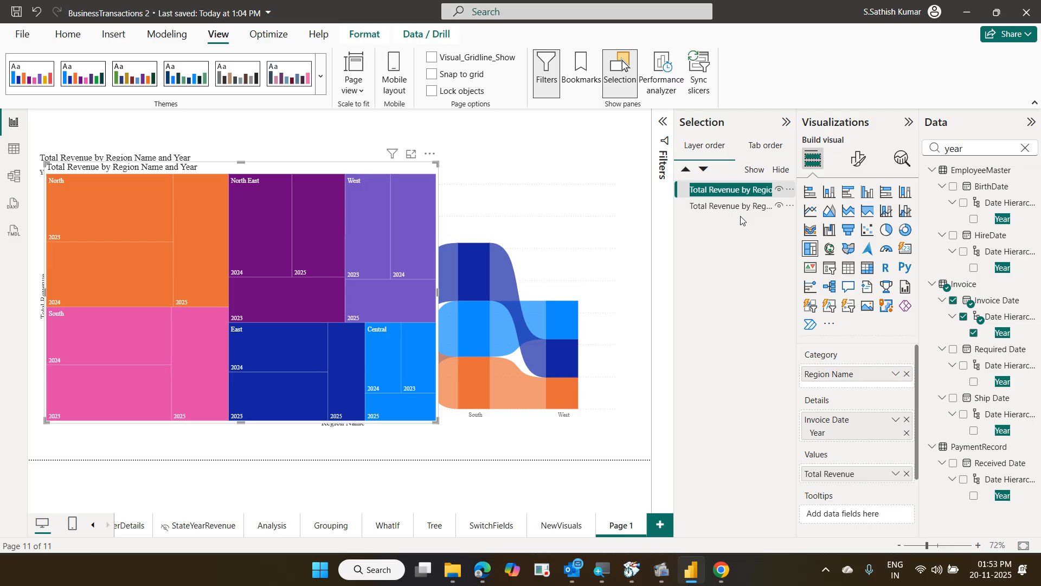
type("TreeMa")
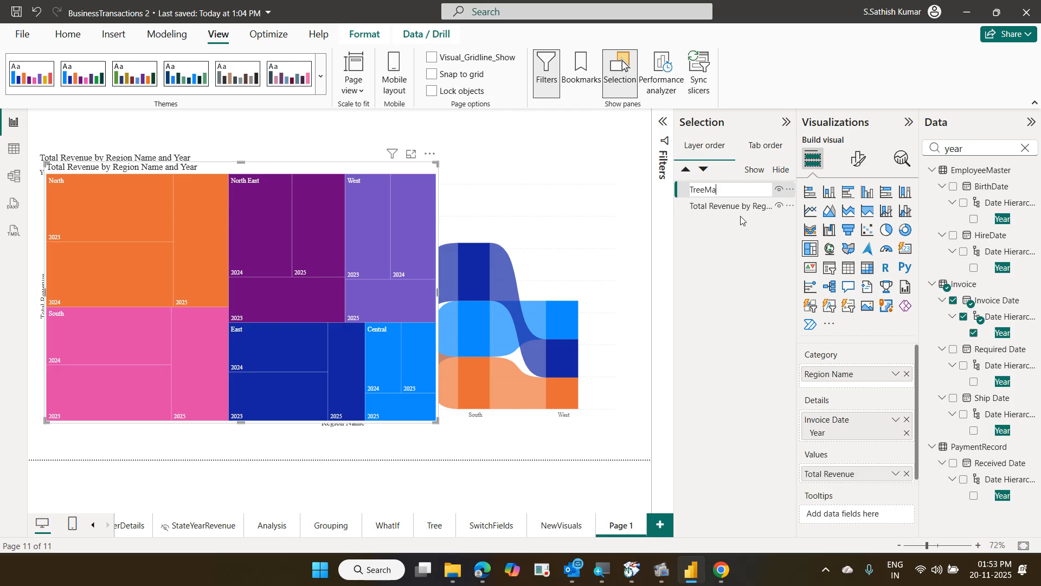
type("p")
key("Return")
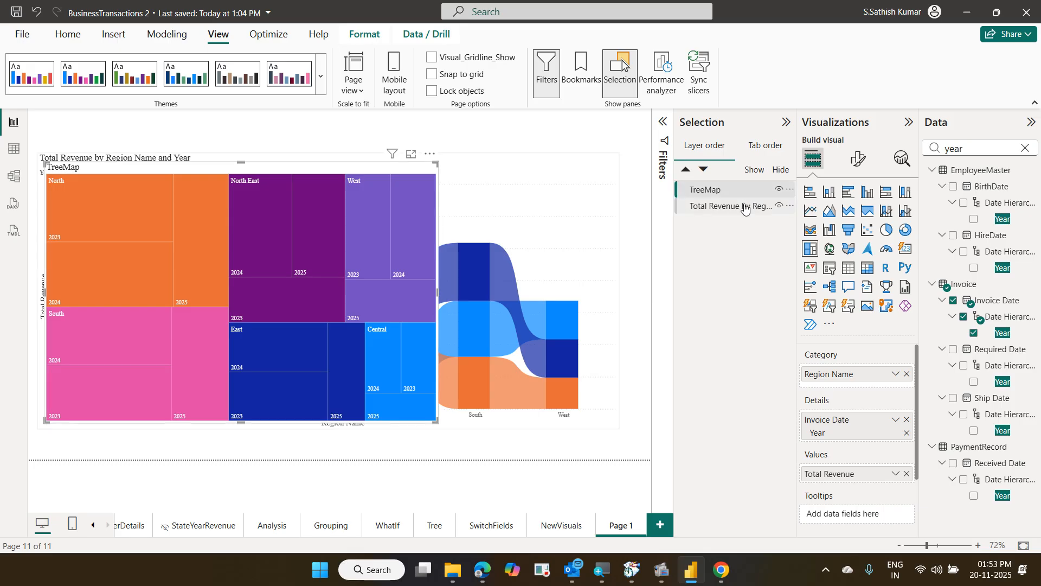
left_click(745, 207)
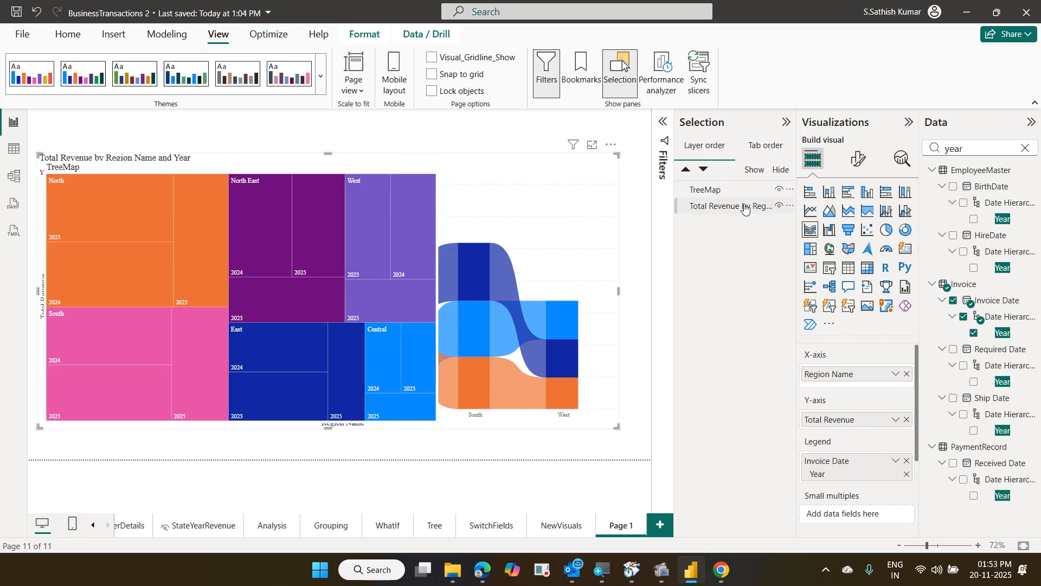
double_click(745, 207)
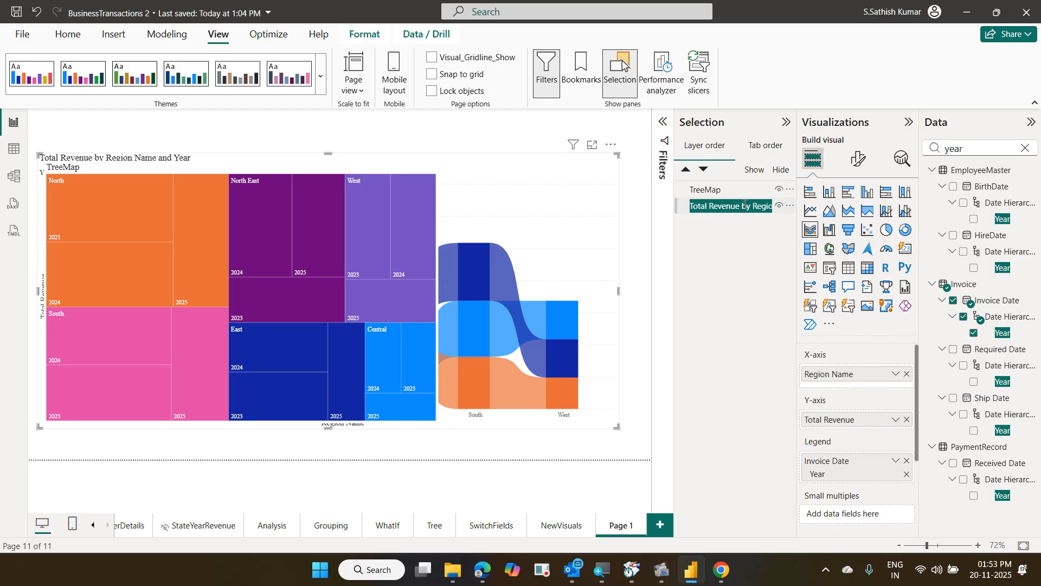
type("Ribb")
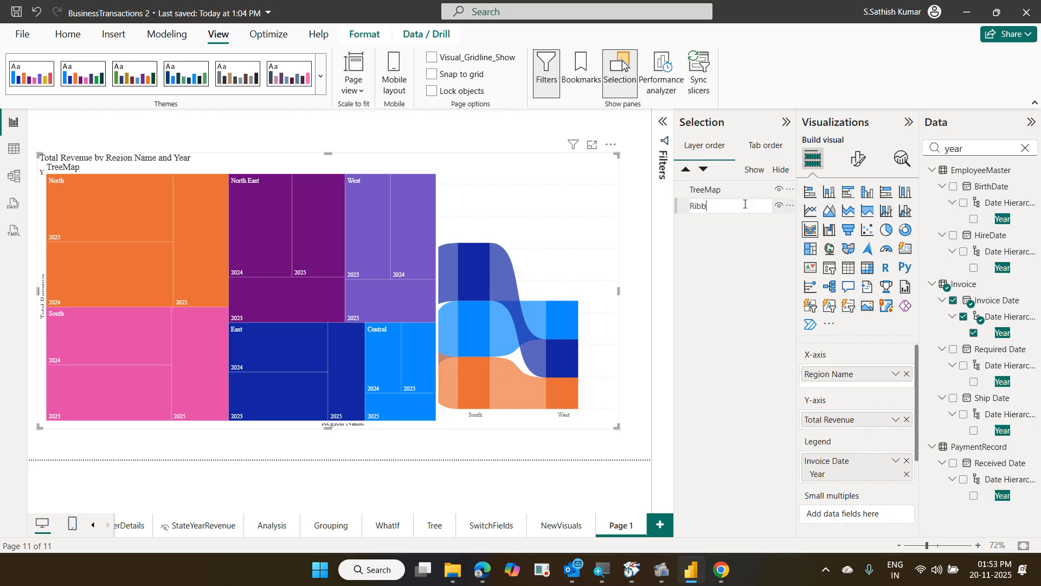
type("onChart")
key("Return")
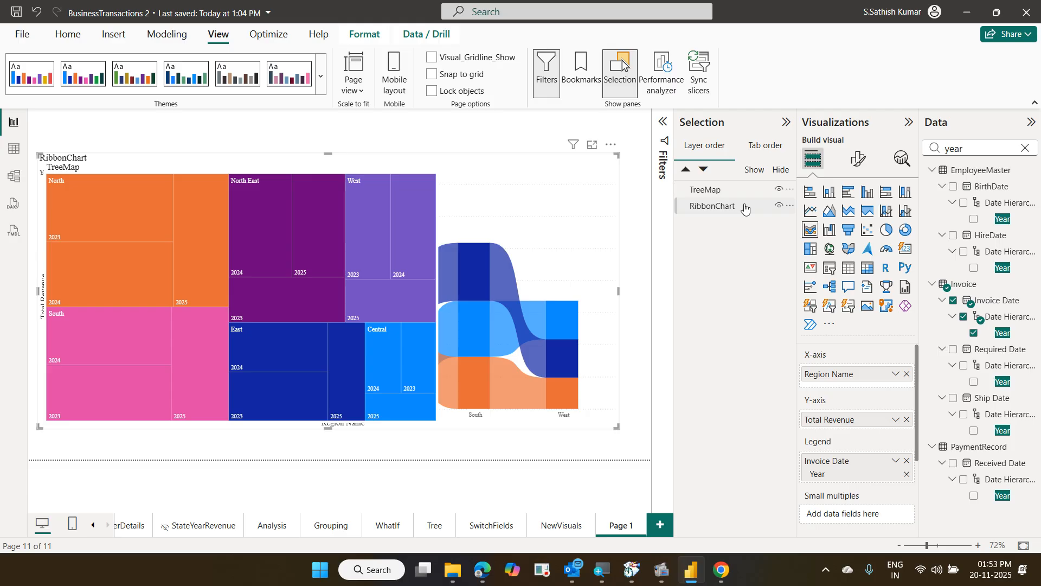
left_click(762, 205)
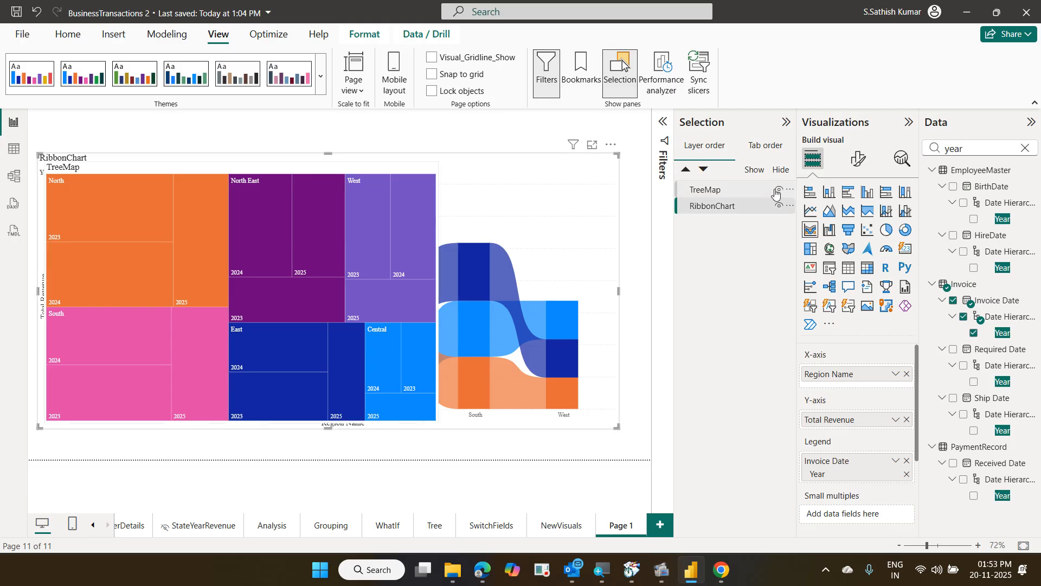
left_click(776, 192)
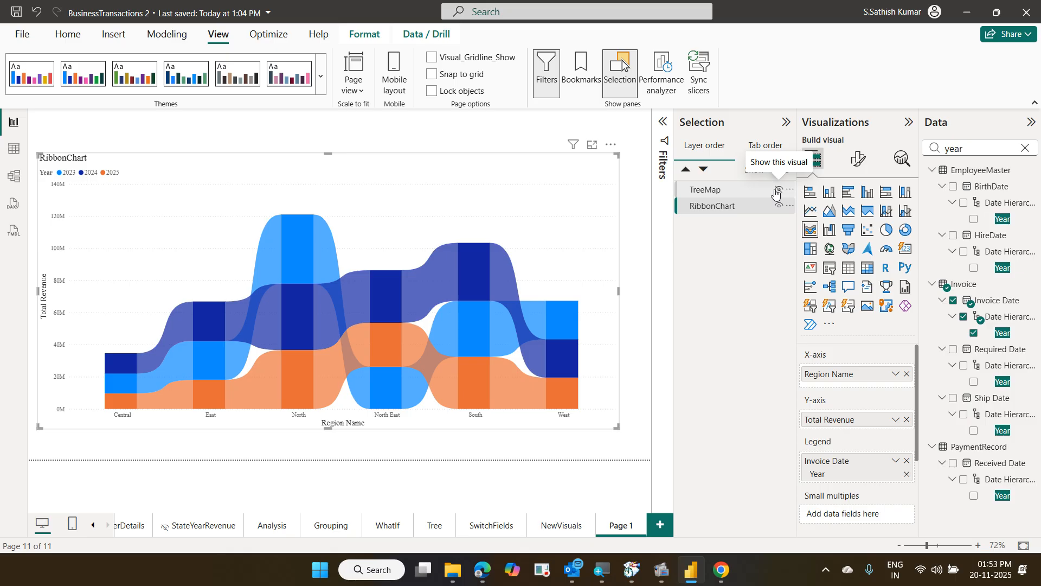
left_click(776, 192)
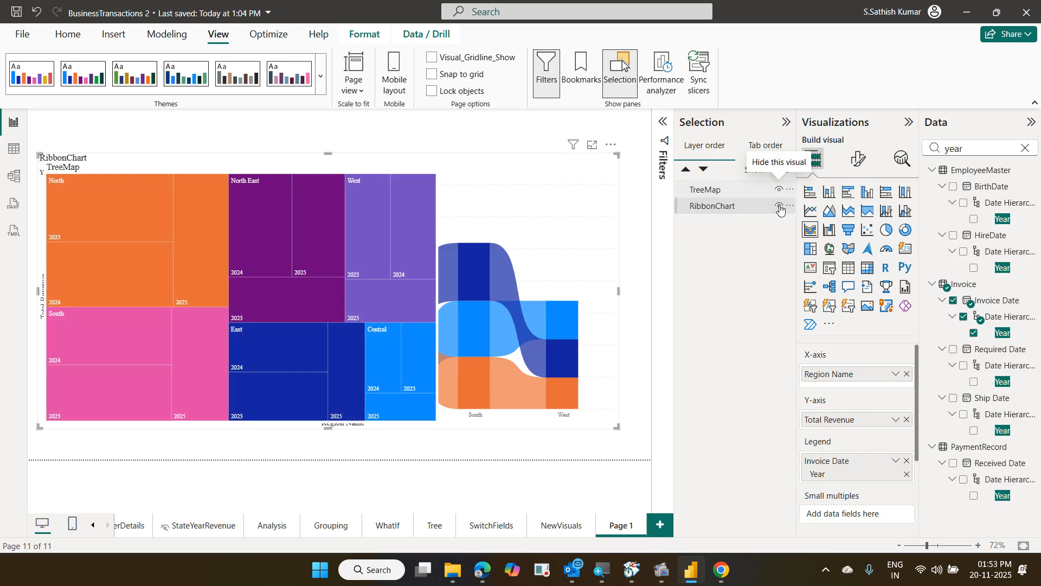
left_click(779, 206)
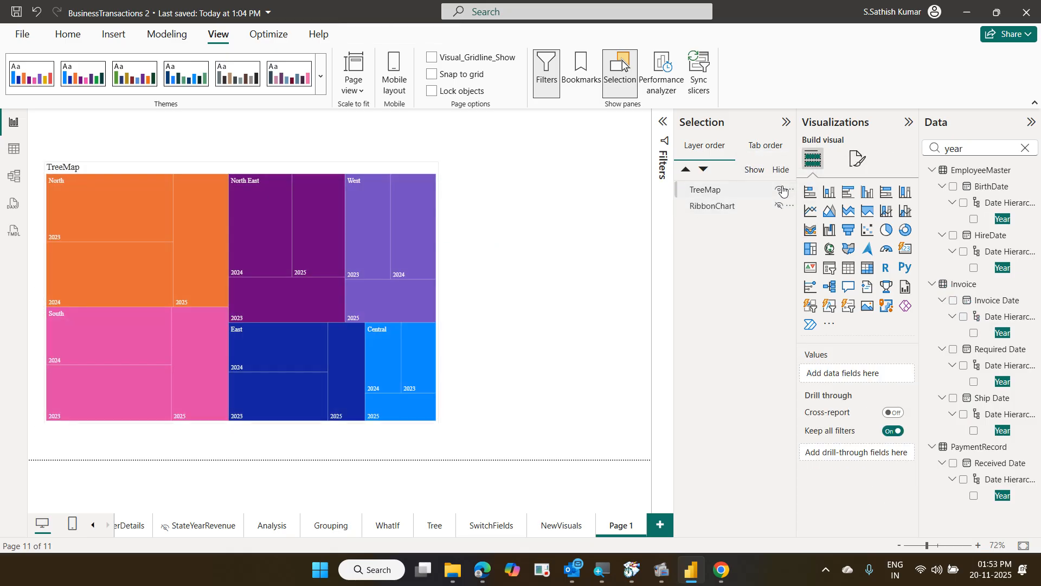
left_click(780, 189)
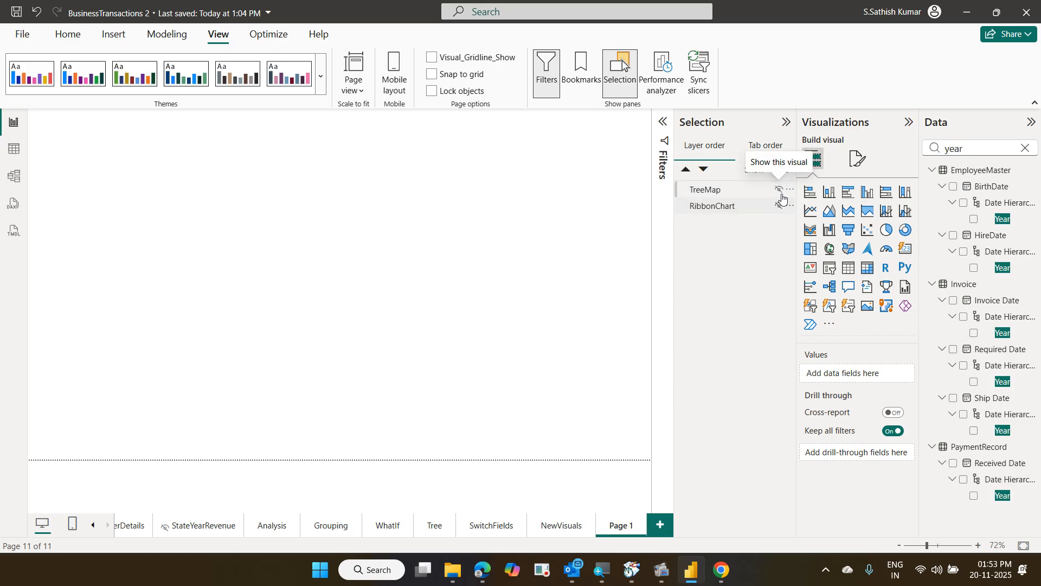
left_click(780, 204)
left_click(780, 206)
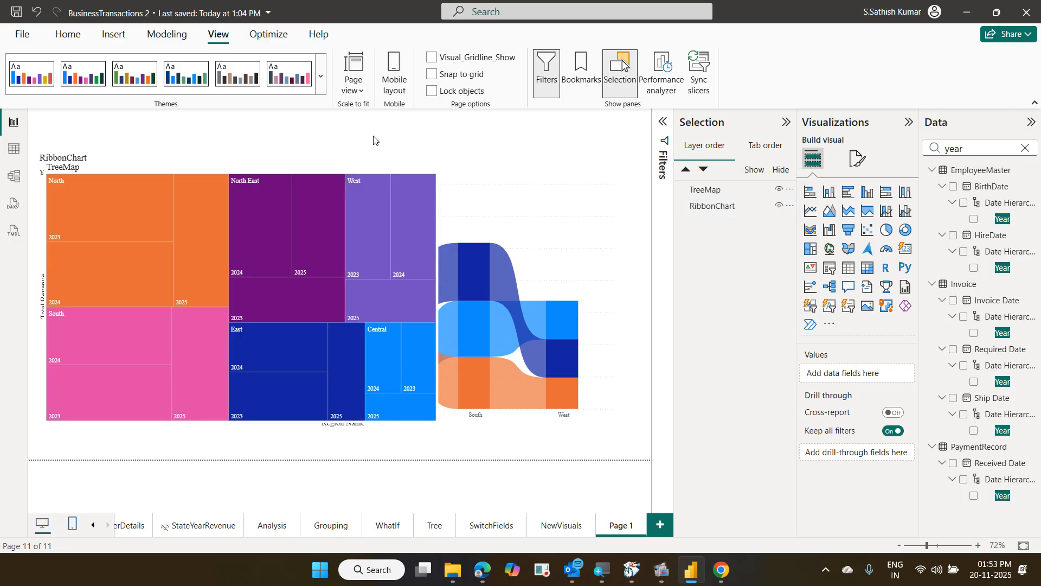
mouse_move(340, 122)
left_mouse_down()
mouse_move(407, 139)
mouse_move(372, 144)
mouse_move(404, 119)
mouse_move(349, 118)
mouse_move(340, 138)
left_mouse_up()
mouse_move(489, 228)
left_mouse_down()
mouse_move(508, 231)
mouse_move(540, 210)
left_mouse_up()
left_click_drag(432, 120, 499, 142)
left_click_drag(396, 200, 425, 184)
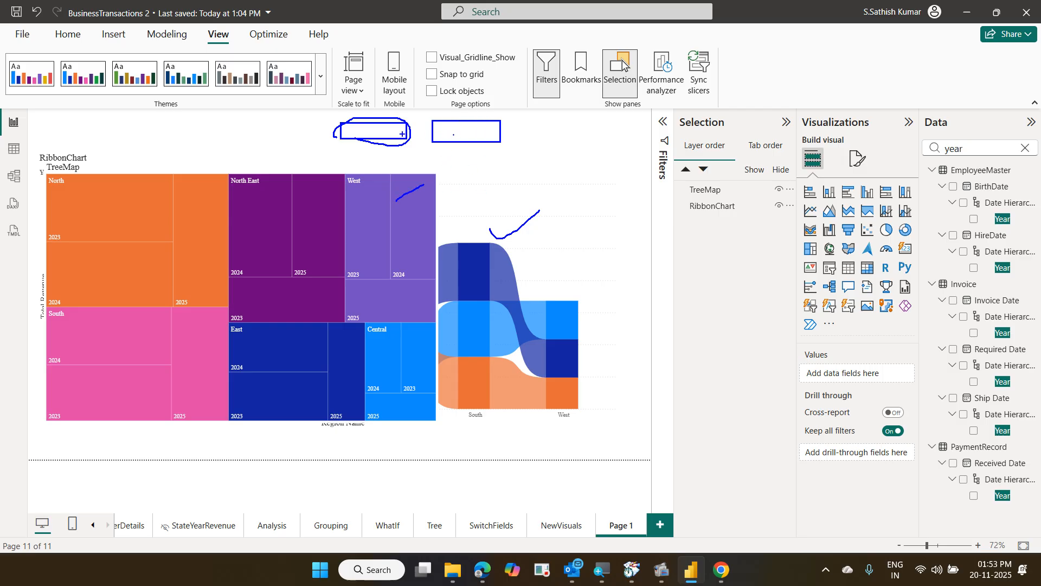
left_click(460, 206)
key("Escape")
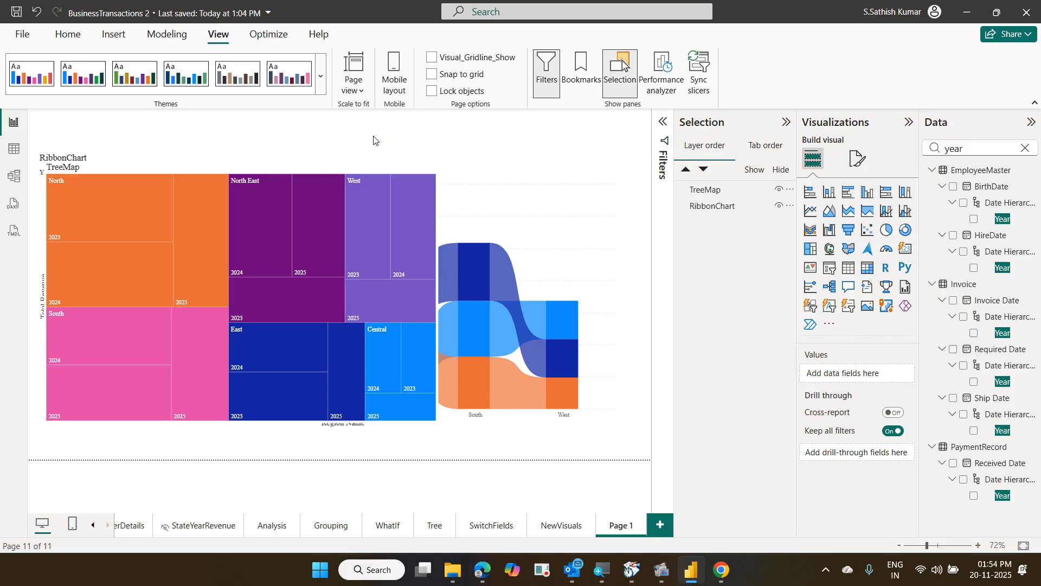
left_click(119, 38)
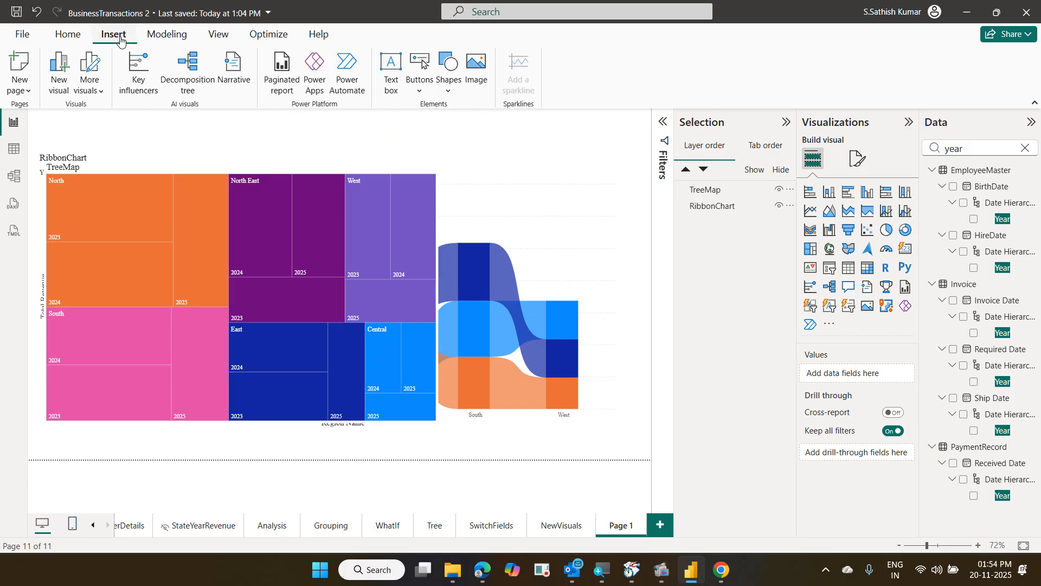
Insert a Bookmark button from the Insert tab's Buttons list onto Page 1
left_click(418, 92)
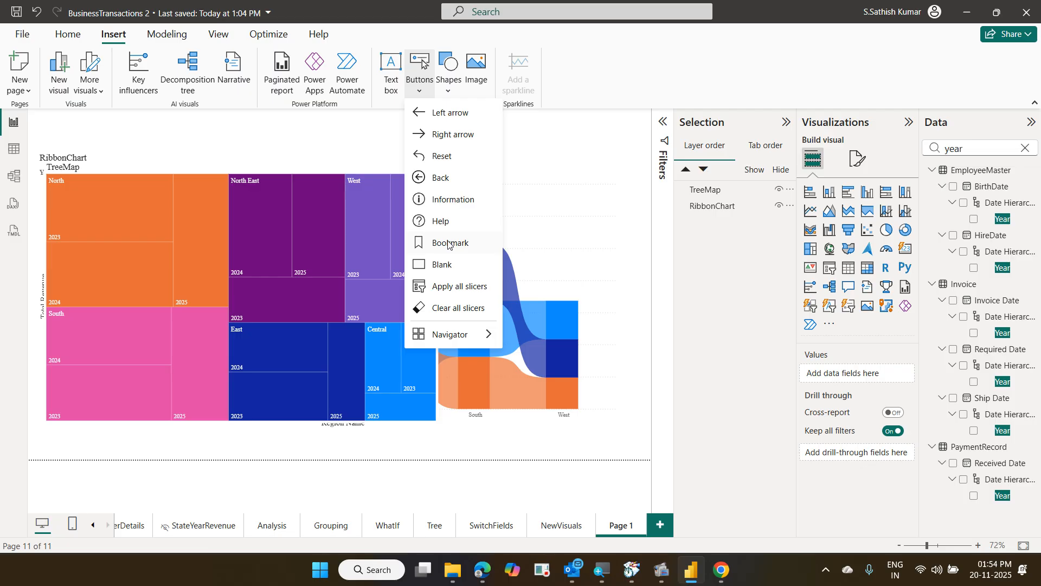
left_click(448, 243)
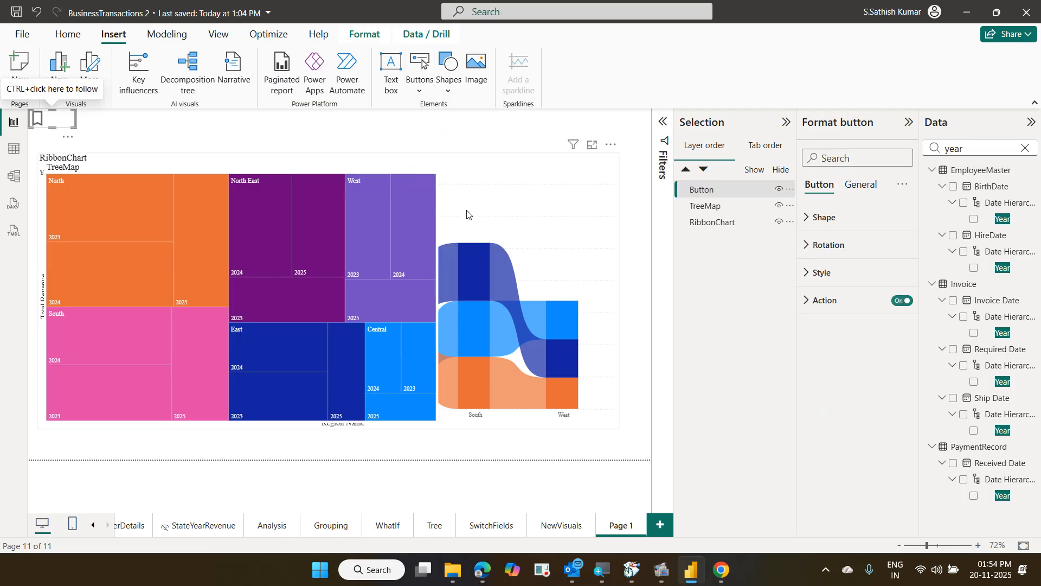
Move the button to the top centre, turn on its text as 'Tree Map', and widen it
left_click_drag(63, 120, 331, 139)
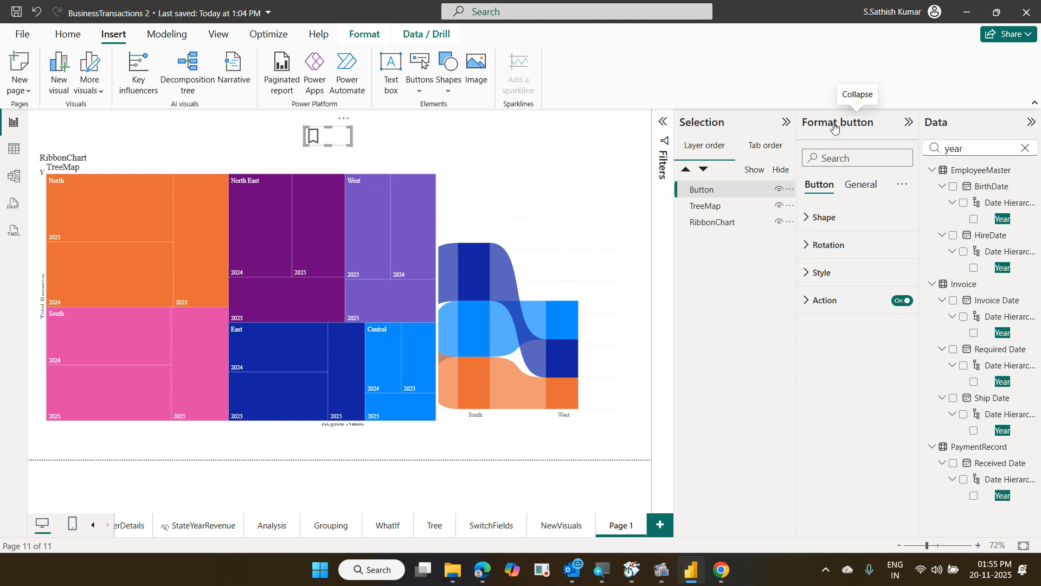
left_click(826, 273)
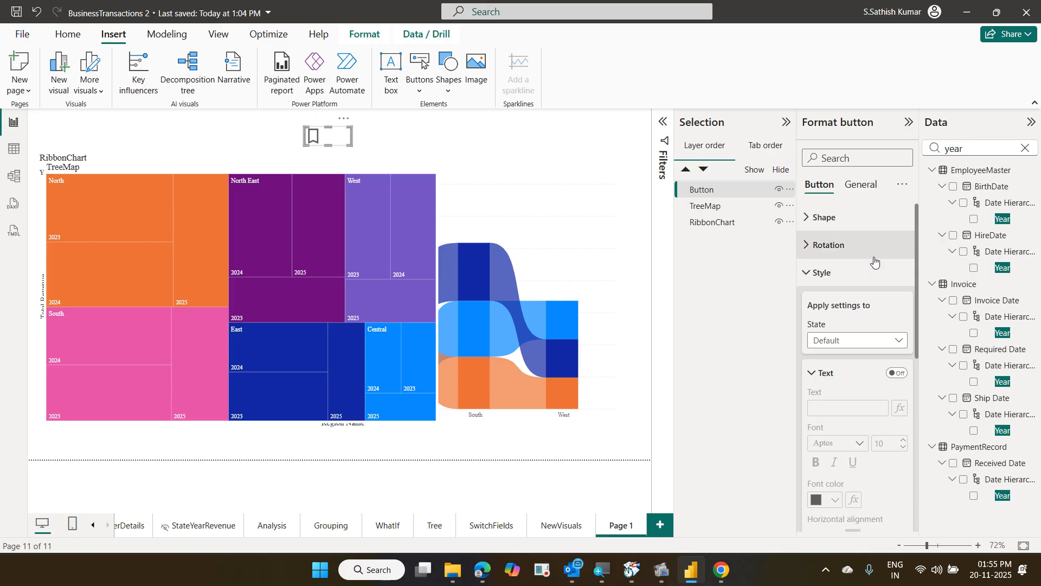
left_click(903, 374)
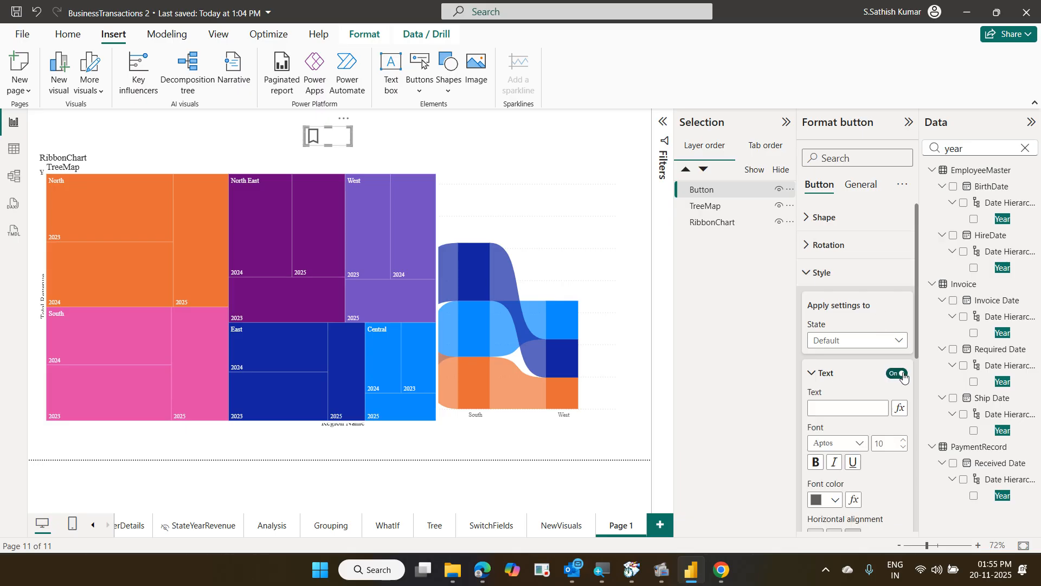
left_click(846, 407)
type("Tree Map")
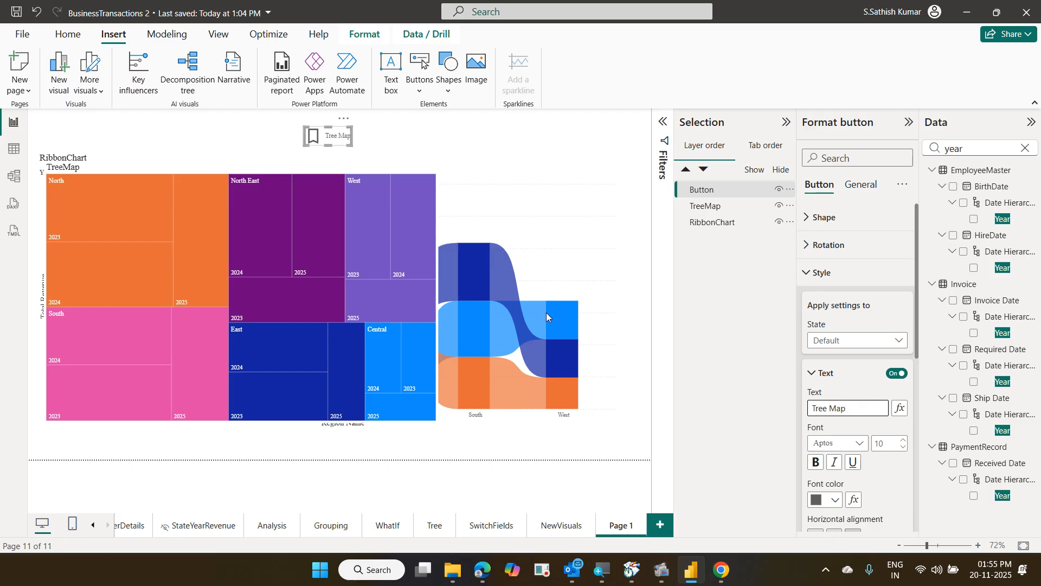
left_click_drag(349, 144, 362, 145)
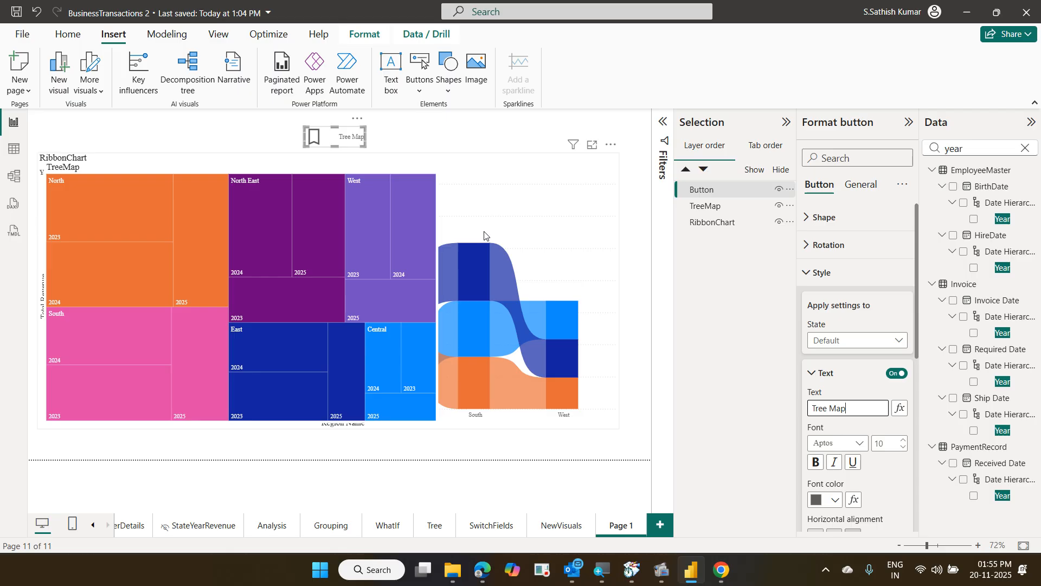
left_click(462, 135)
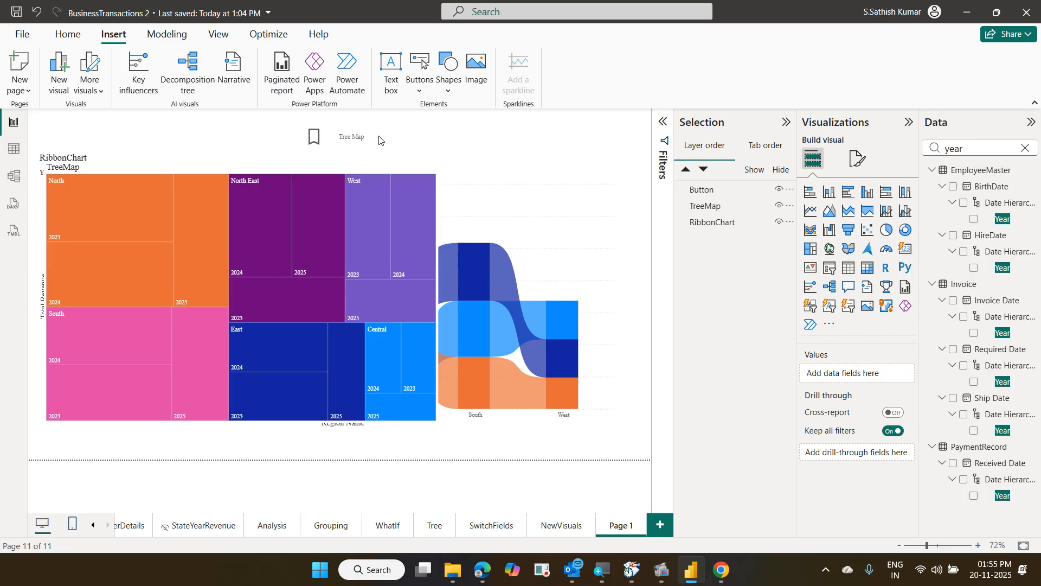
Paste a copy of the Tree Map button beside it and relabel it 'Ribbon Chart'
left_click(363, 145)
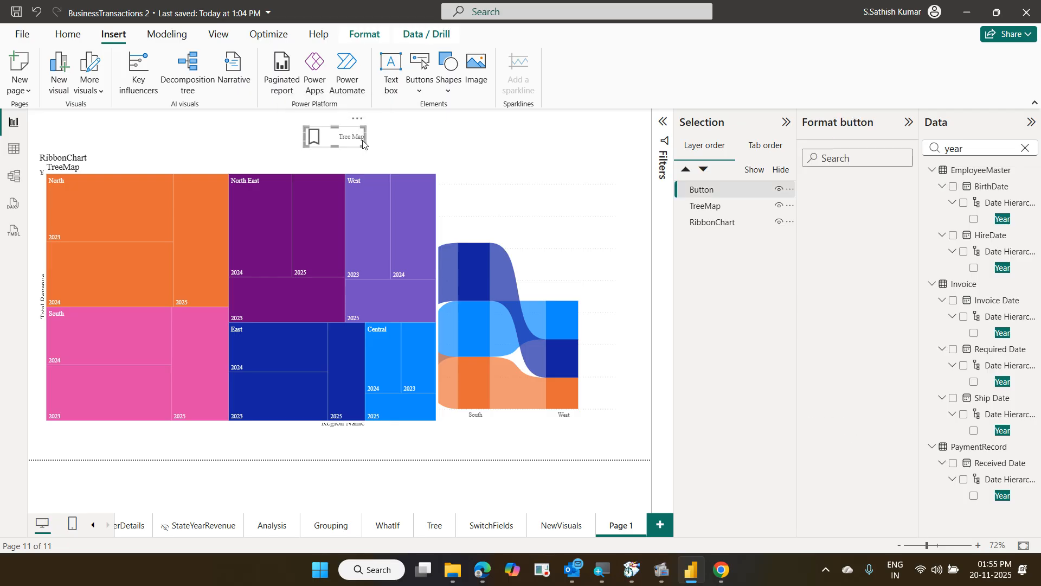
key("ctrl+v")
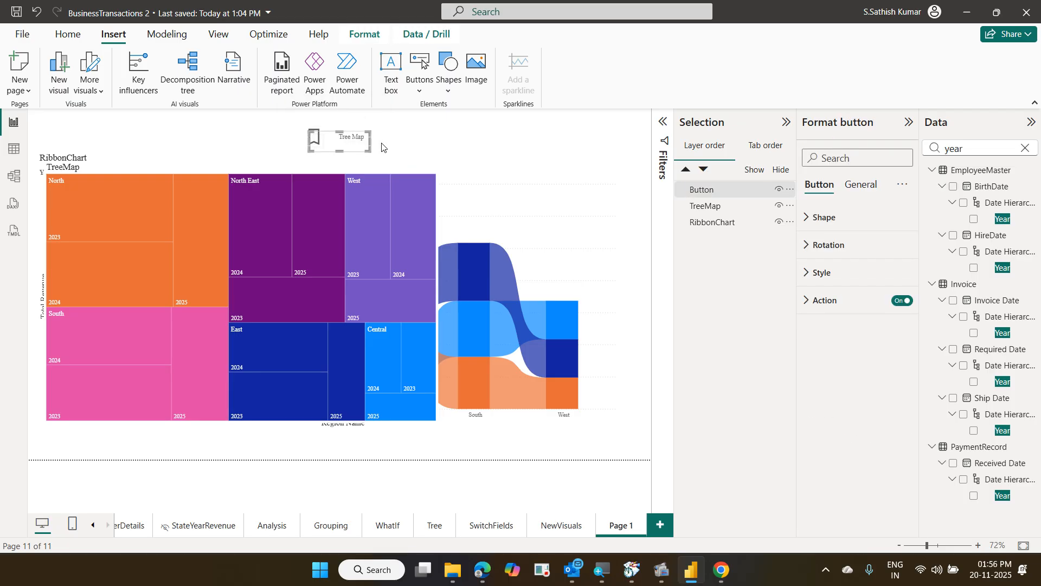
left_click_drag(363, 147, 421, 142)
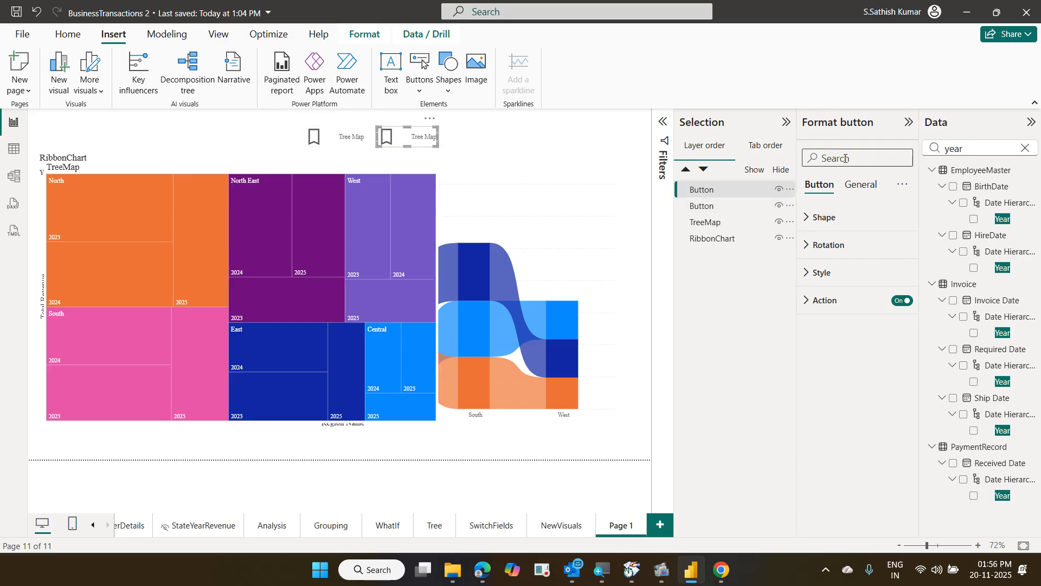
left_click(825, 275)
left_click_drag(853, 407, 768, 403)
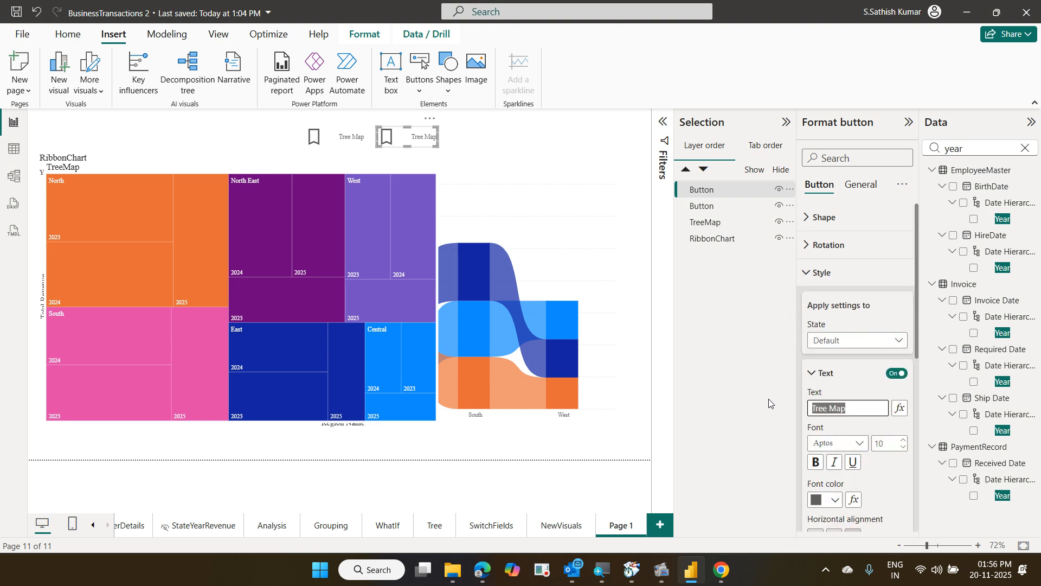
type("Ribbon Chart")
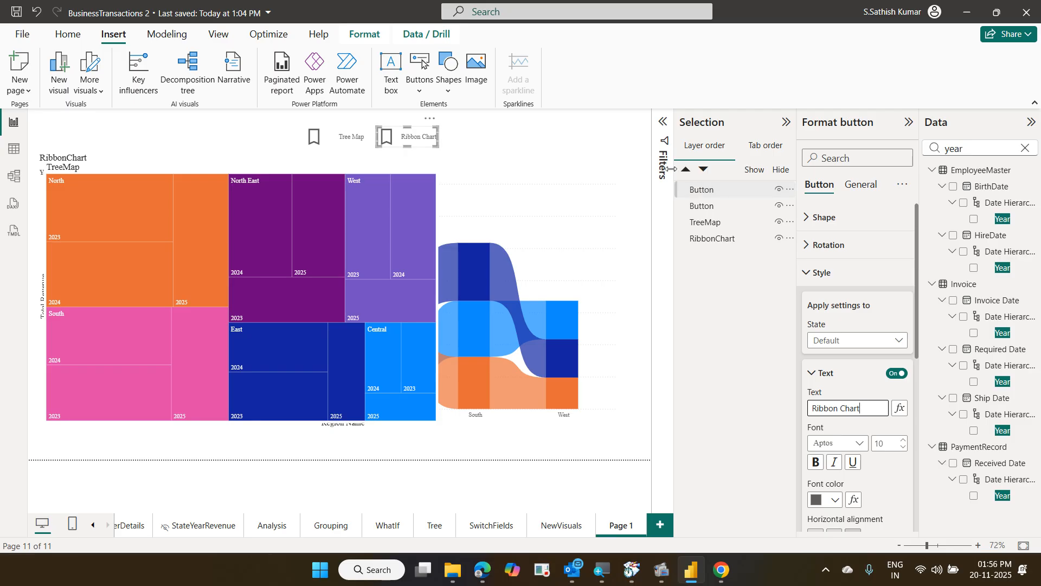
Insert another Bookmark button right of Ribbon Chart and switch its Style Text on
left_click(420, 90)
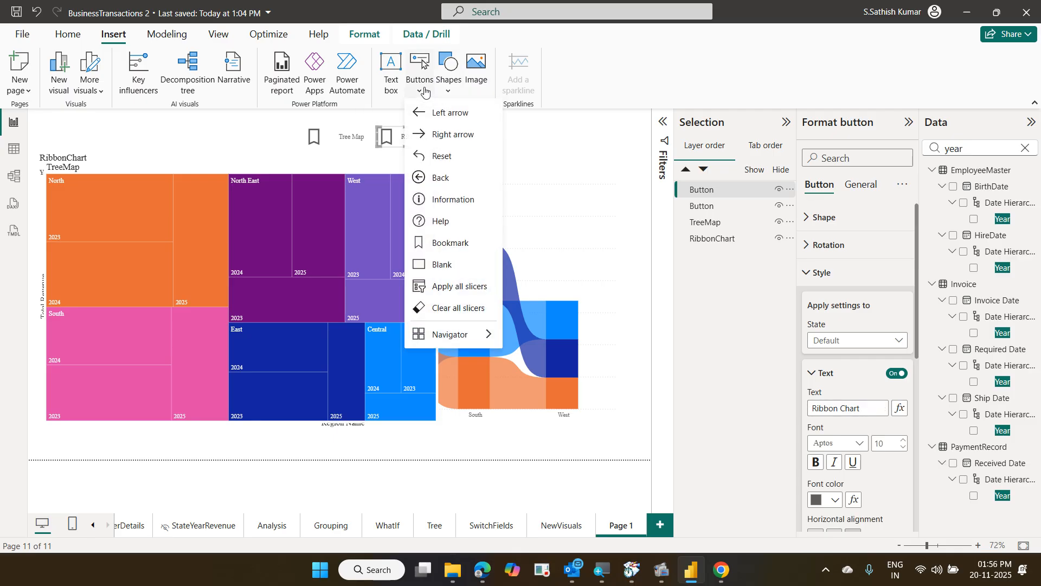
left_click(462, 244)
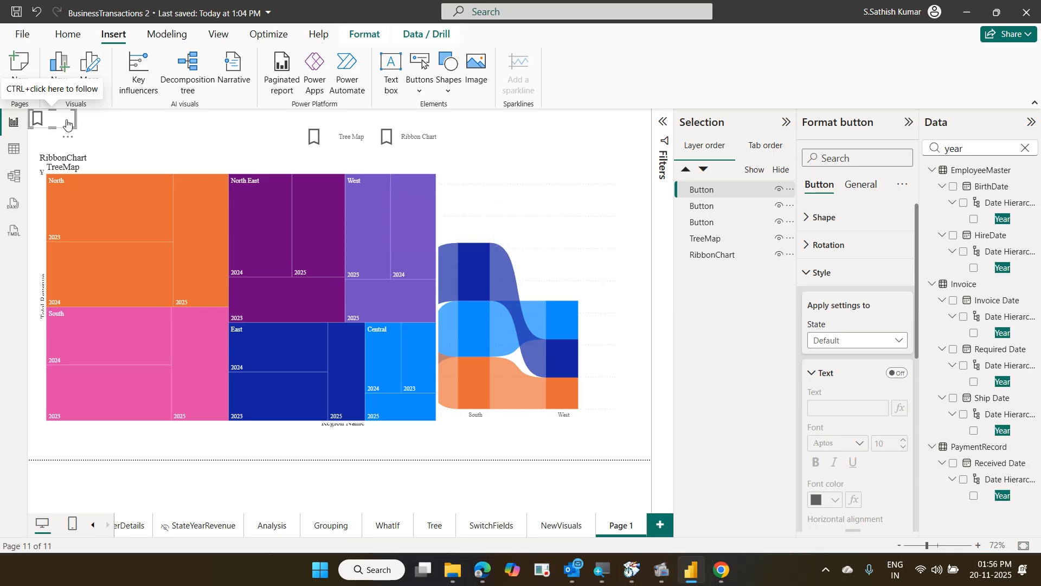
left_click_drag(66, 123, 552, 142)
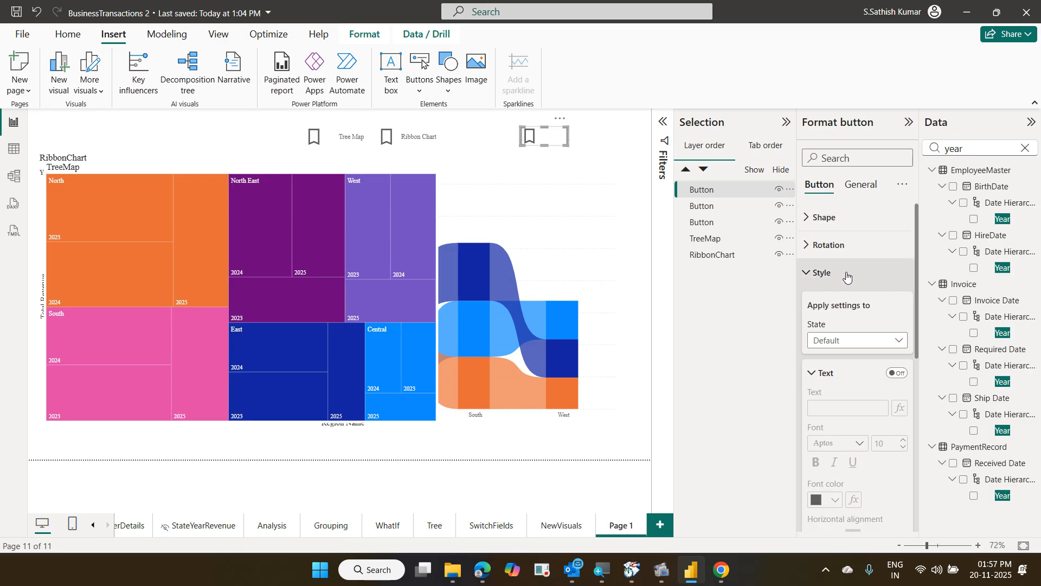
left_click(898, 374)
left_click(856, 405)
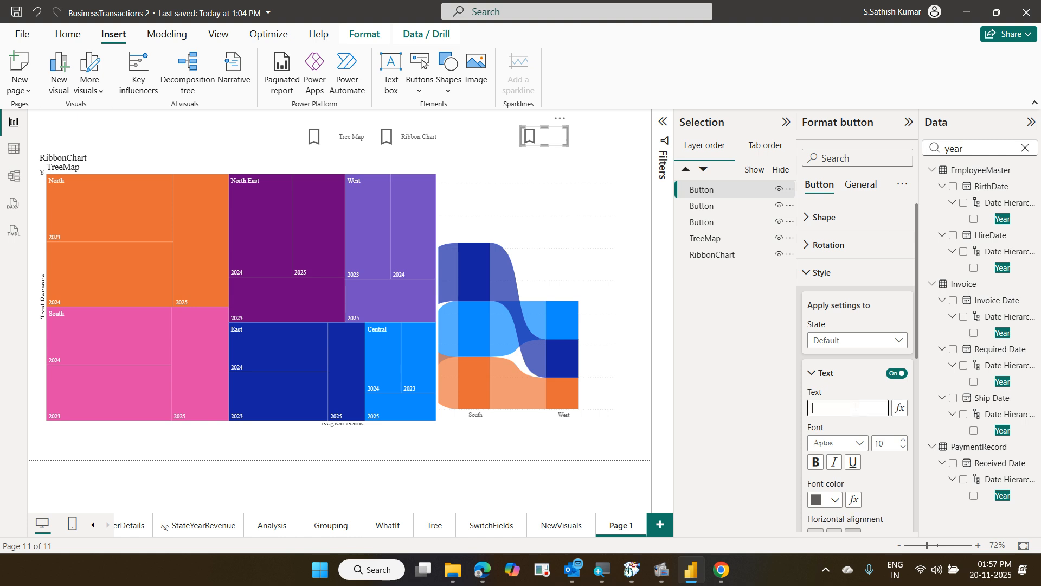
Remove the empty third bookmark button through its More options menu
left_click(562, 120)
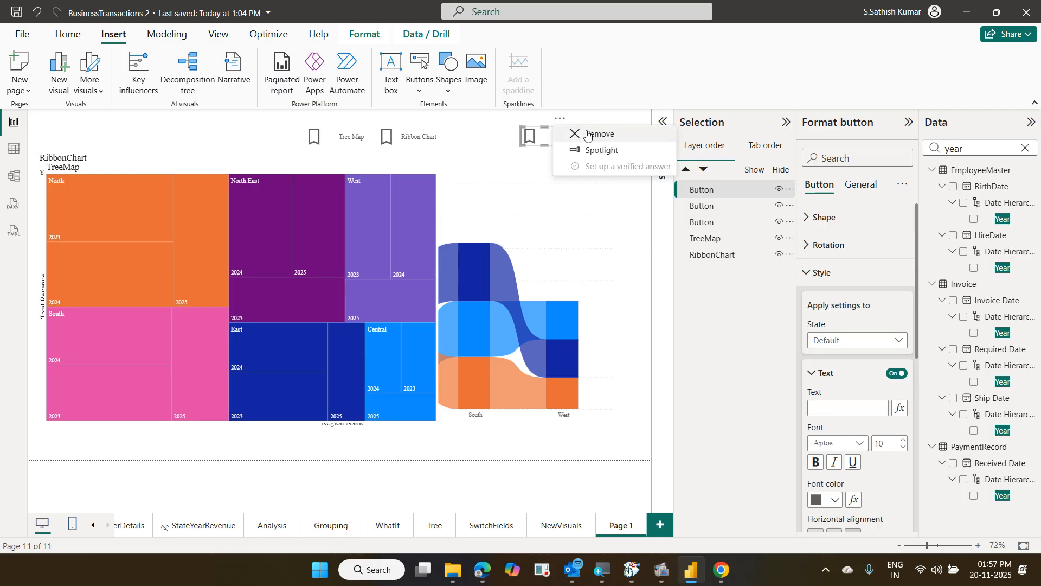
left_click(587, 134)
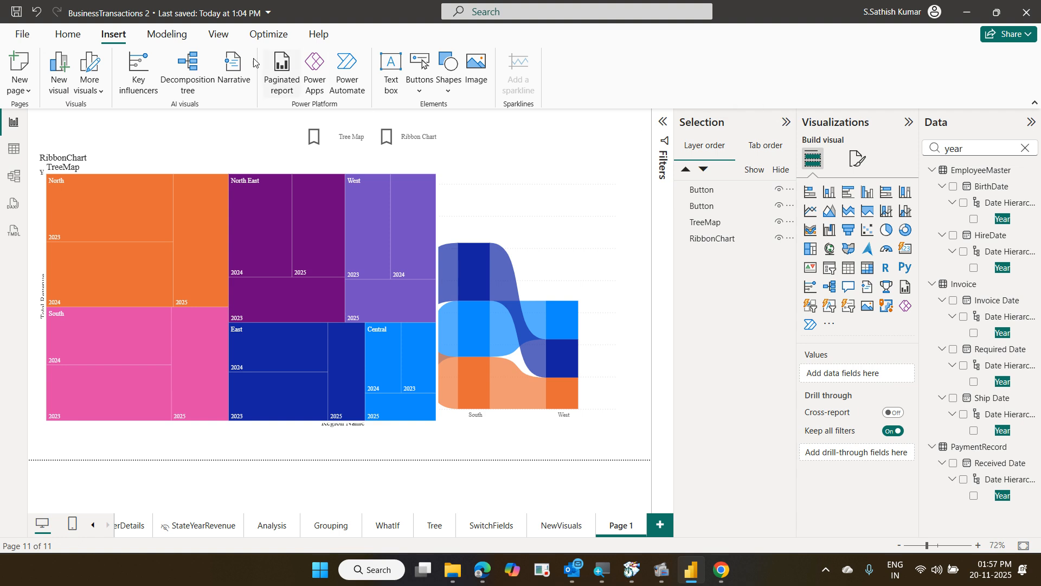
From the View tab, toggle the Selection pane off and on, then open the Bookmarks pane
left_click(220, 36)
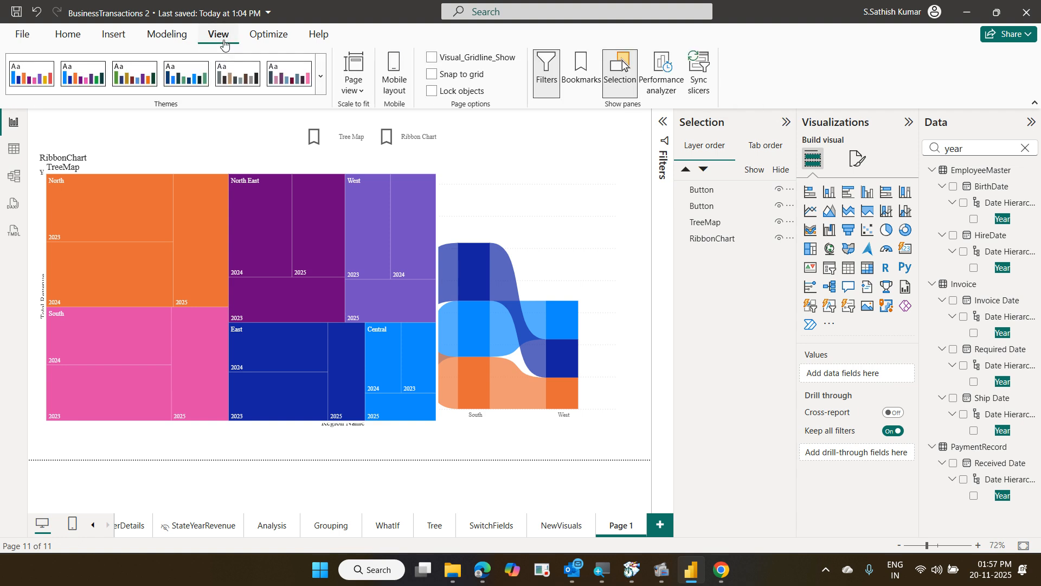
left_click(629, 91)
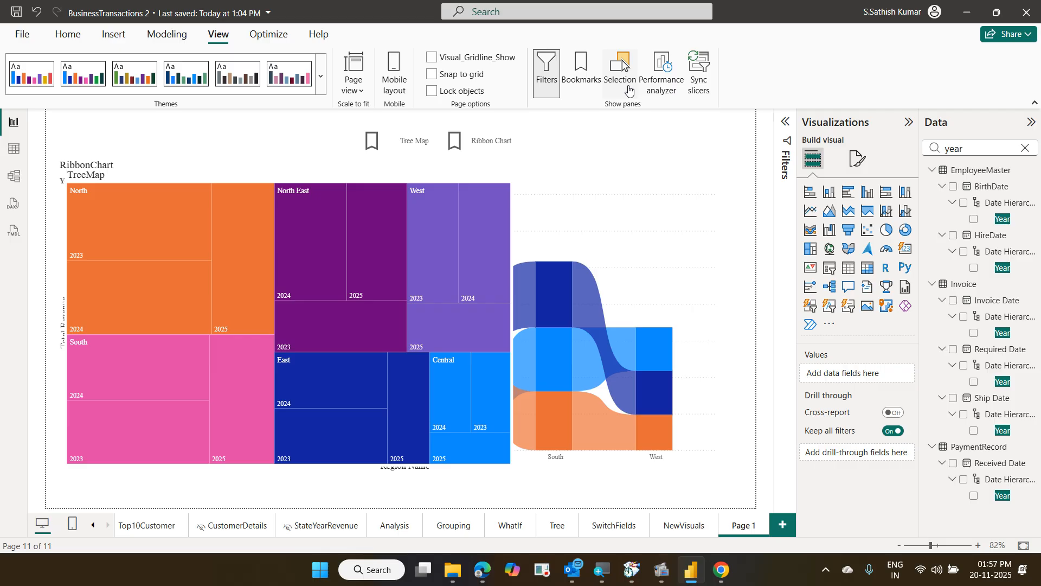
left_click(629, 90)
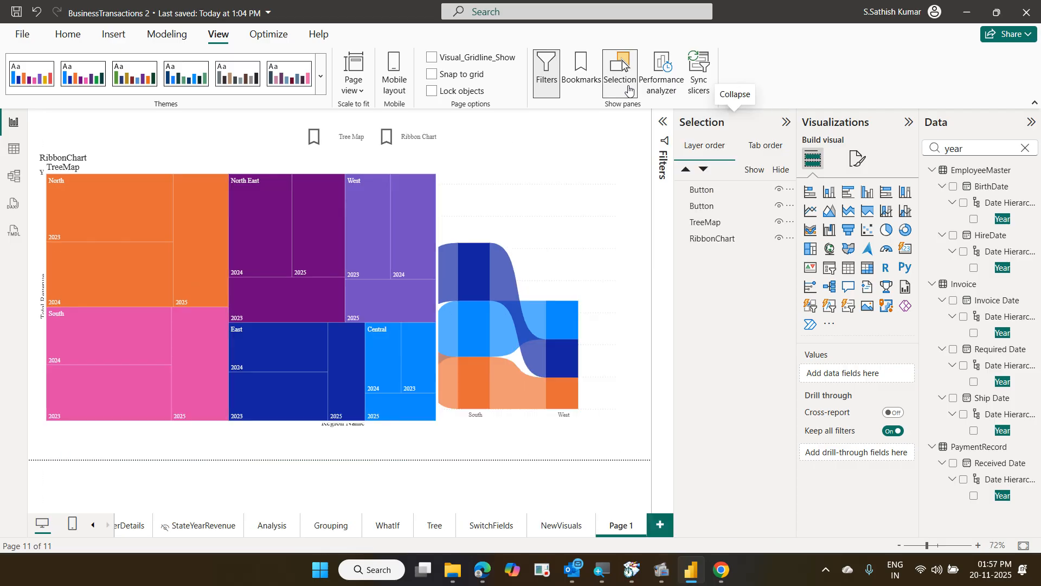
left_click(577, 85)
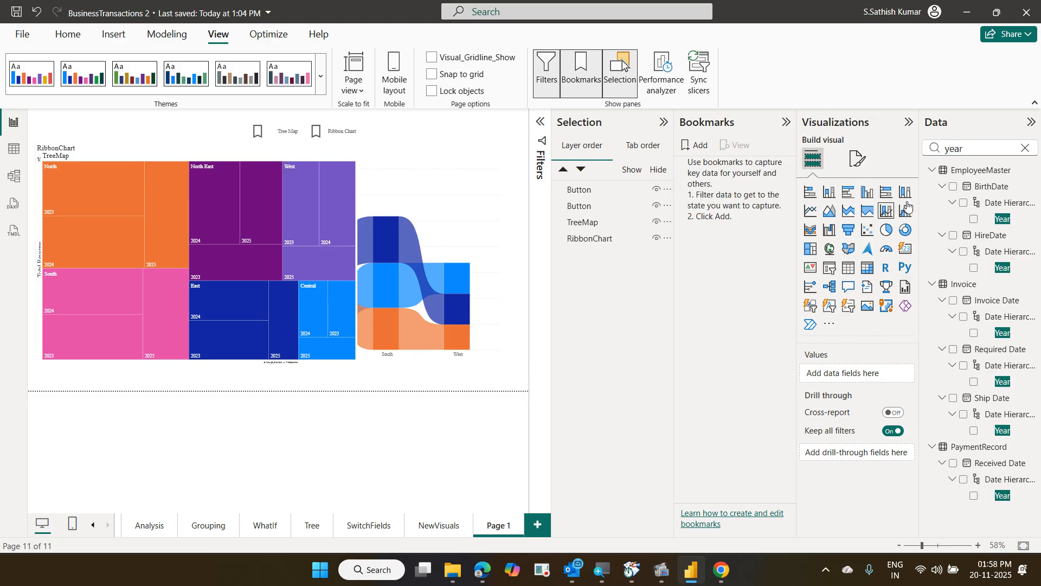
Collapse the Visualizations and Data panes and hide the RibbonChart visual in the Selection pane
left_click(908, 122)
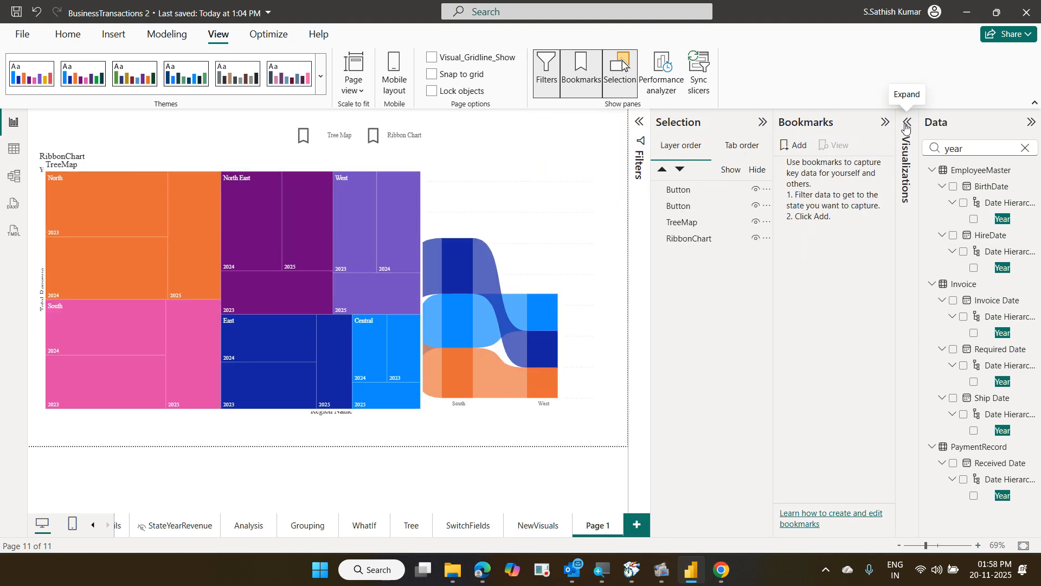
left_click(1028, 125)
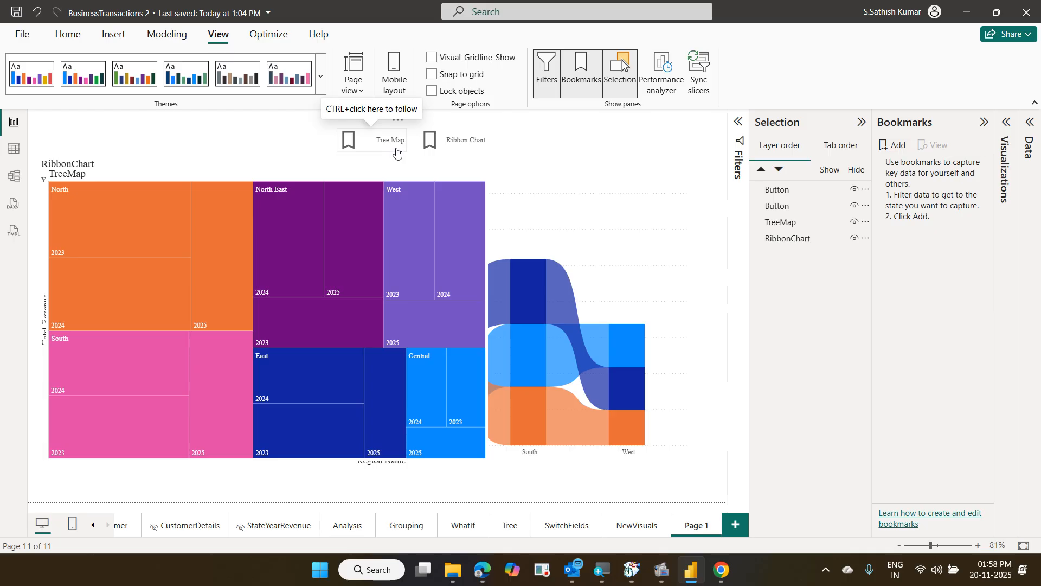
left_click(787, 242)
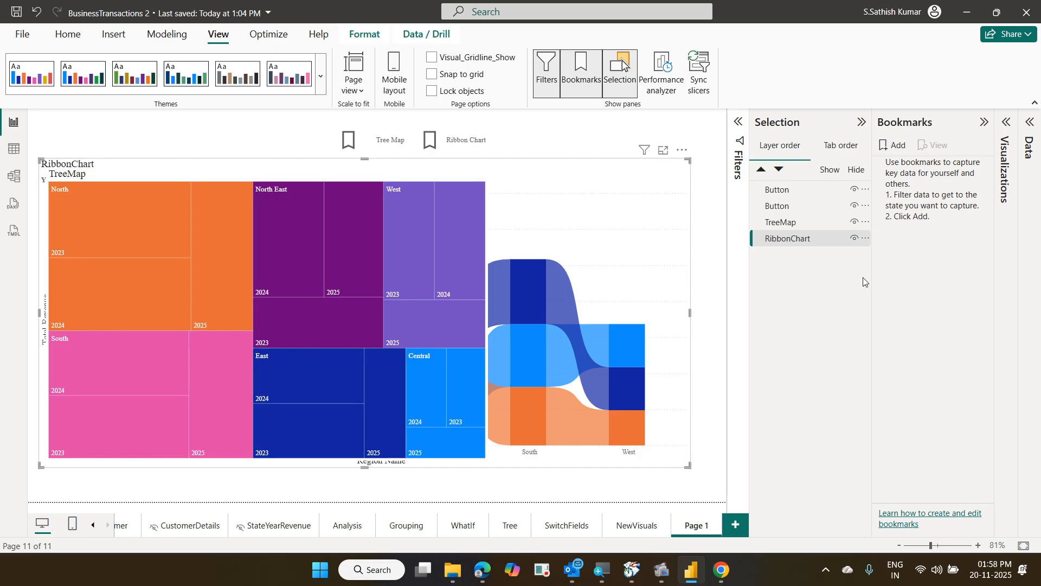
left_click(854, 239)
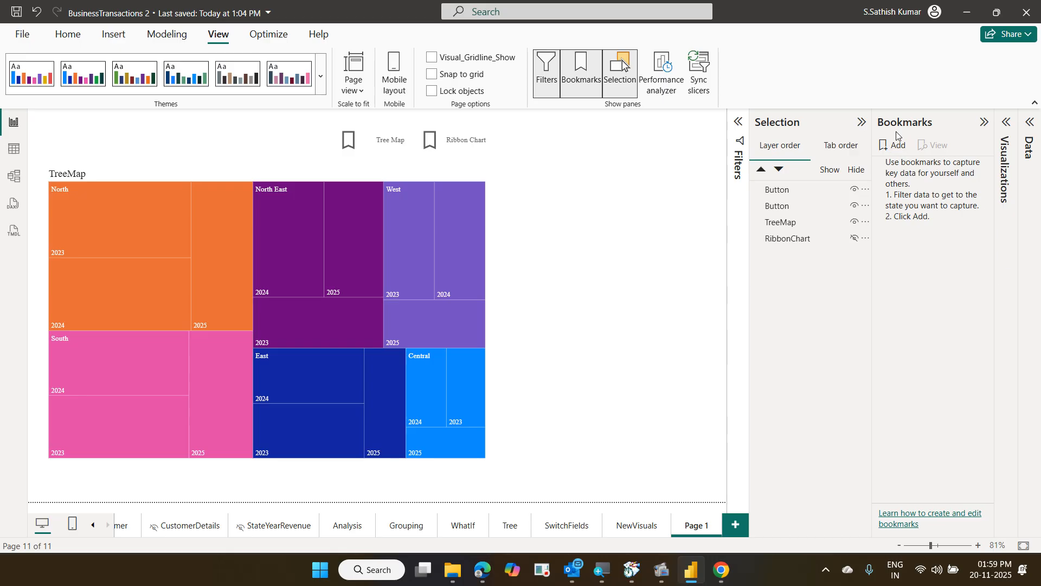
Add a bookmark and rename Bookmark 1 to 'Show Treemap'
left_click(899, 147)
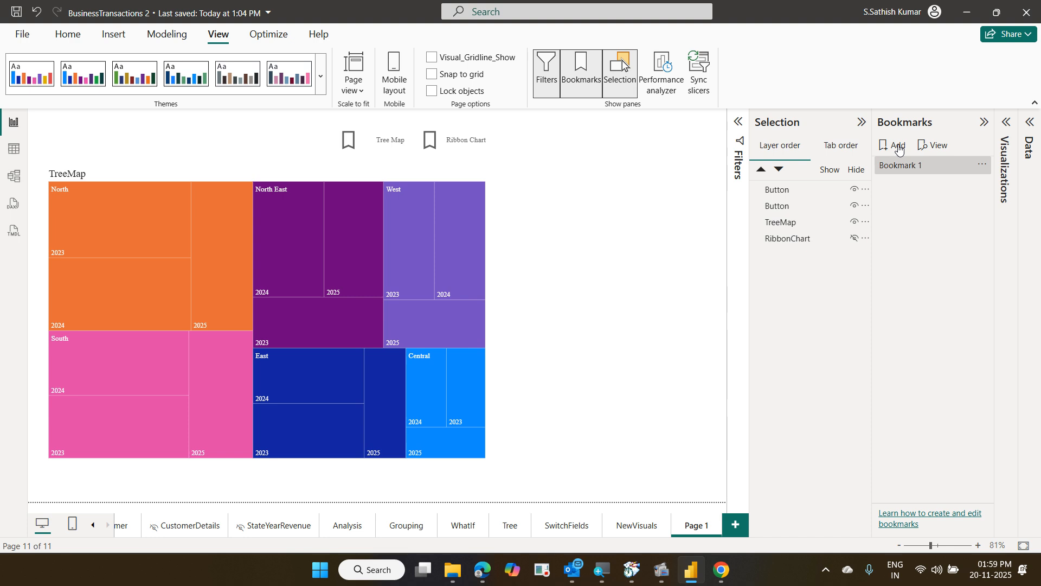
double_click(924, 166)
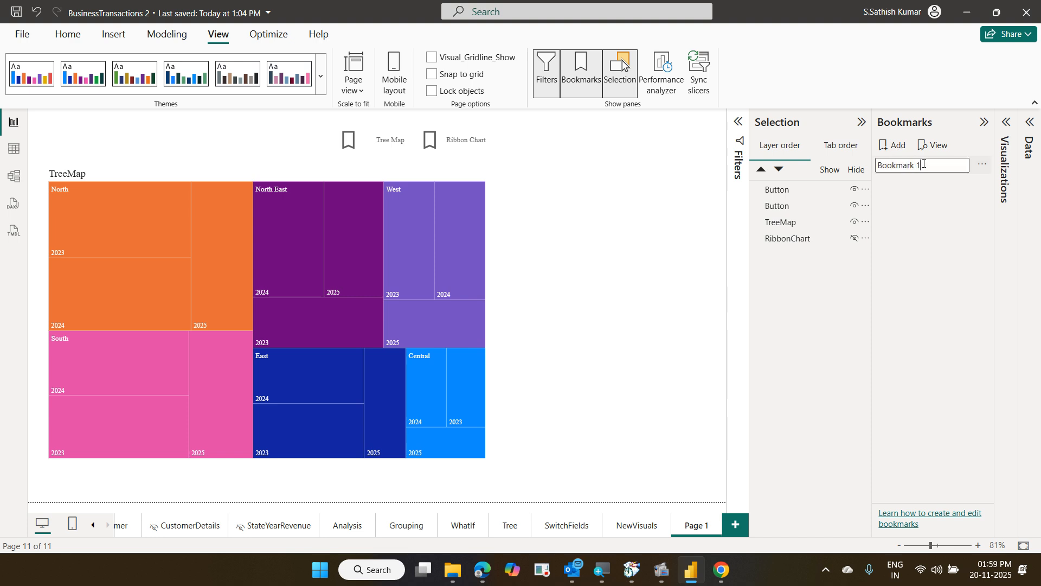
key("BackSpace")
key("BackSpace")
key("BackSpace")
key("BackSpace")
key("BackSpace")
key("BackSpace")
key("BackSpace")
key("BackSpace")
key("BackSpace")
key("BackSpace")
type("Show Tree")
type("map")
key("Return")
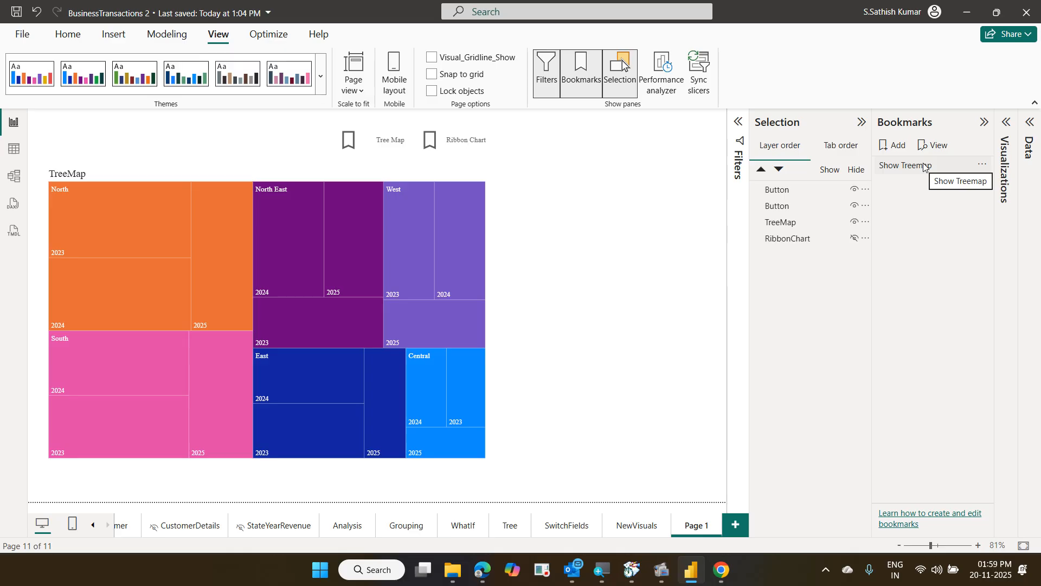
left_click(924, 166)
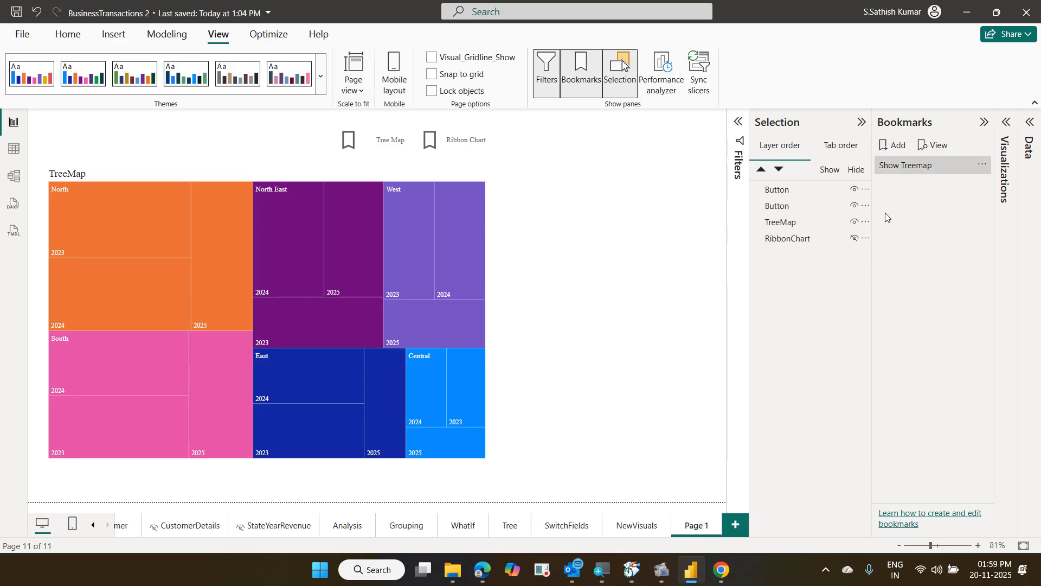
Hide the TreeMap, show the RibbonChart, and save this view as bookmark 'Show Ribbon Chart'
left_click(855, 223)
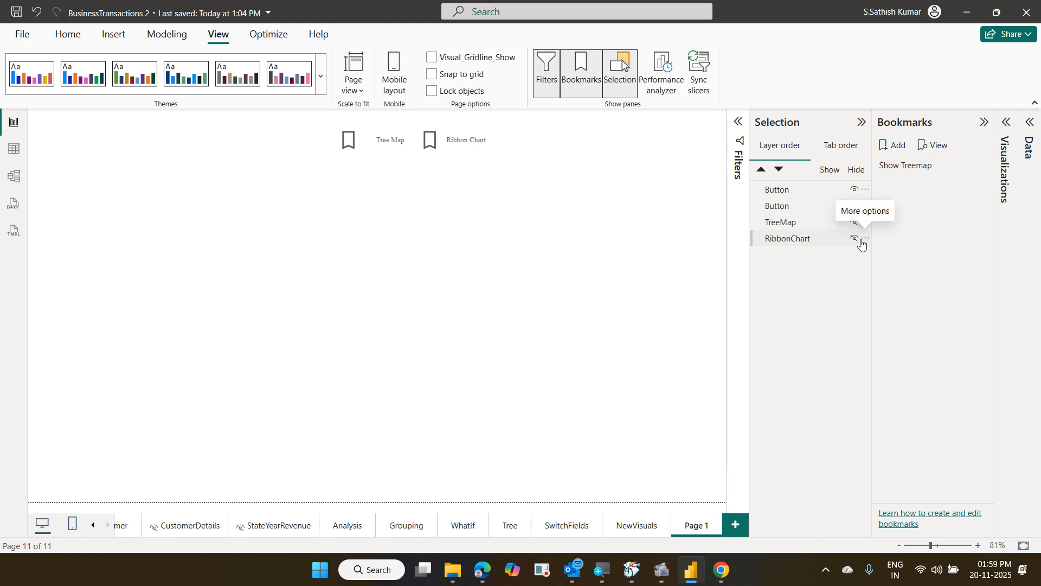
left_click(855, 240)
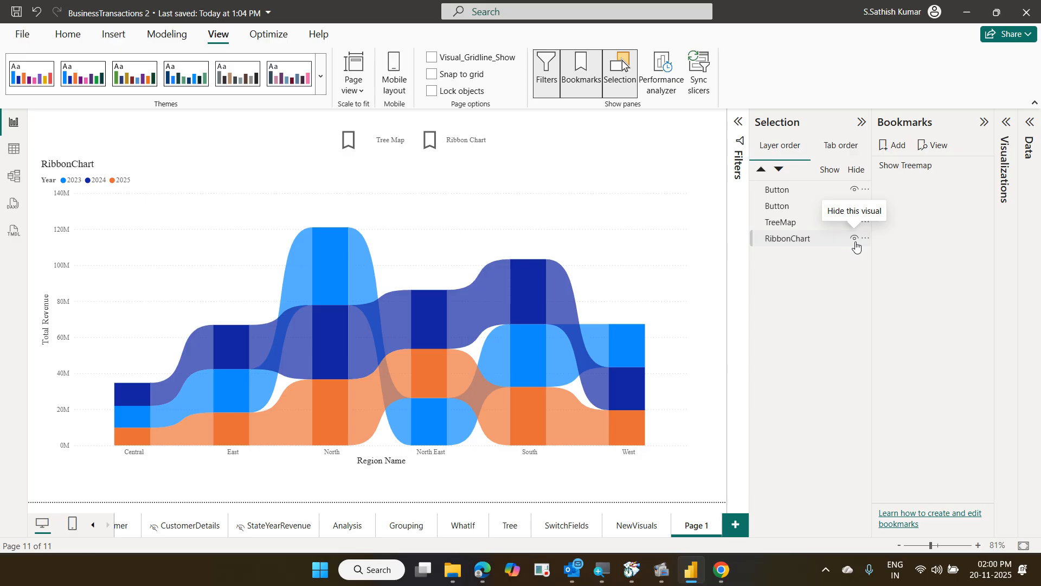
left_click(899, 149)
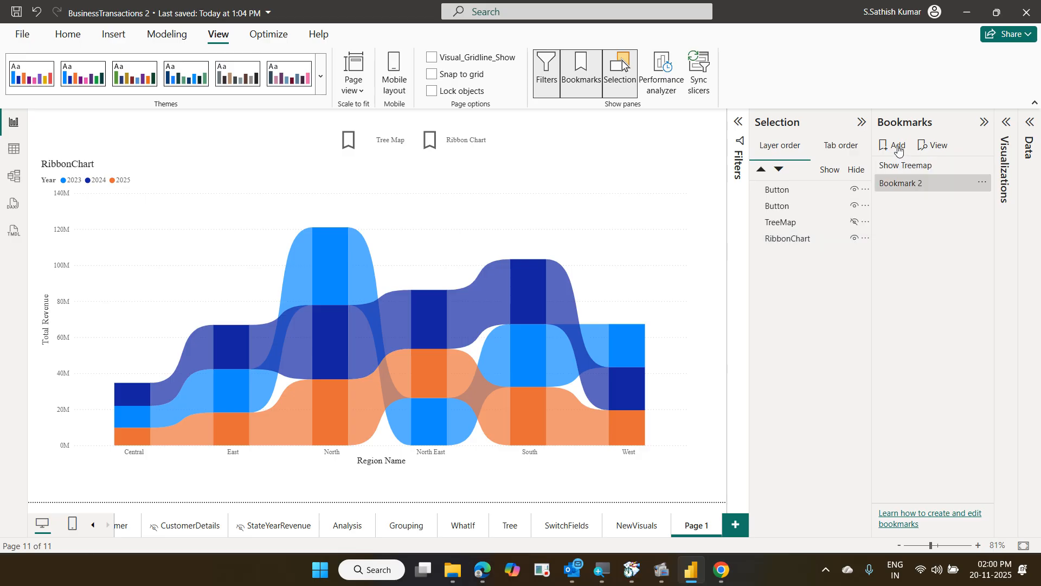
double_click(920, 185)
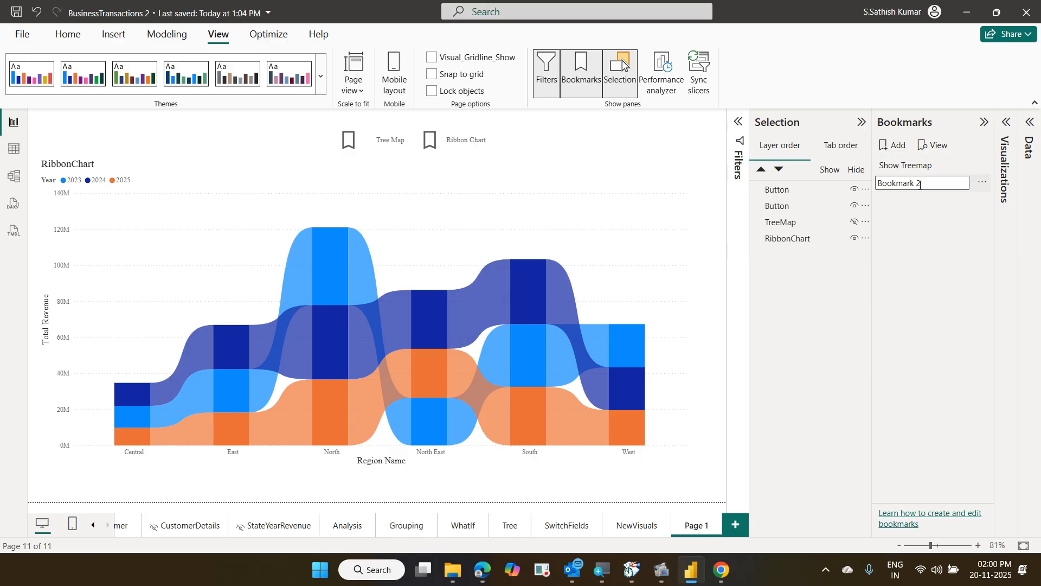
key("BackSpace")
key("BackSpace")
key("BackSpace")
key("BackSpace")
key("BackSpace")
key("BackSpace")
key("BackSpace")
key("BackSpace")
key("BackSpace")
key("BackSpace")
type("Show Ribbon Chart")
key("Return")
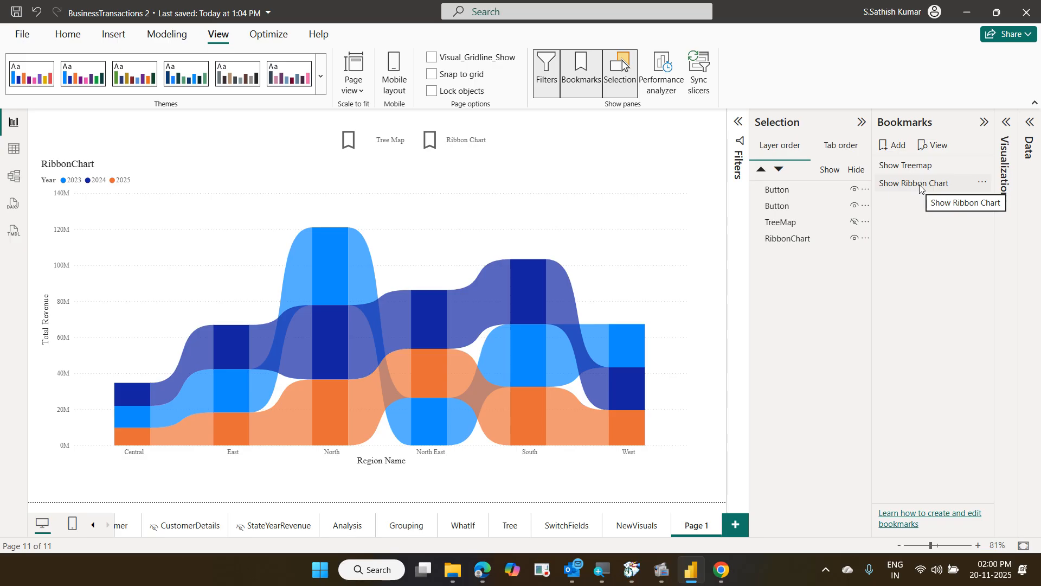
left_click(919, 184)
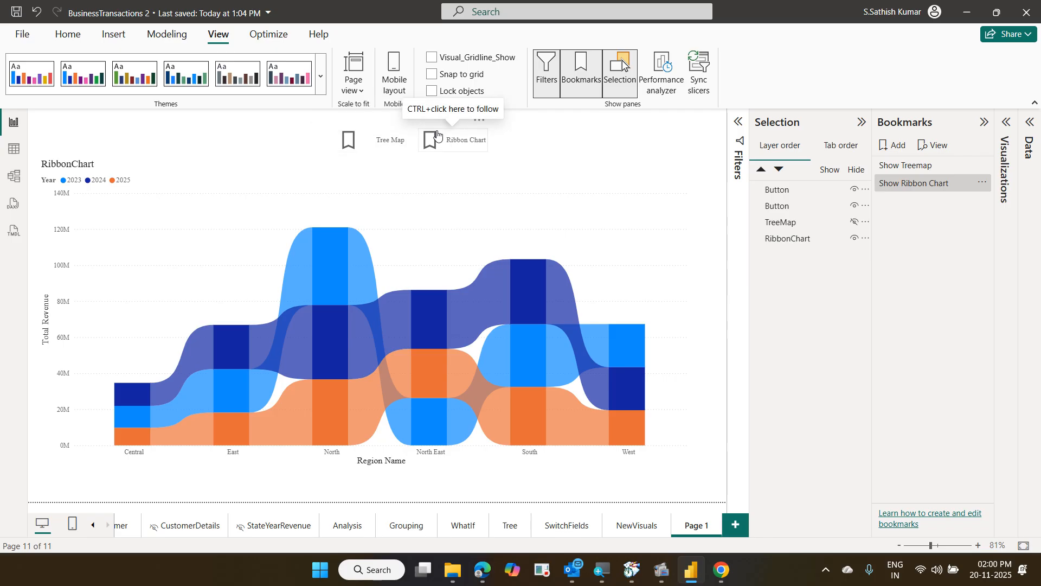
Set the Tree Map button's action to the Show Treemap bookmark
left_click(407, 148)
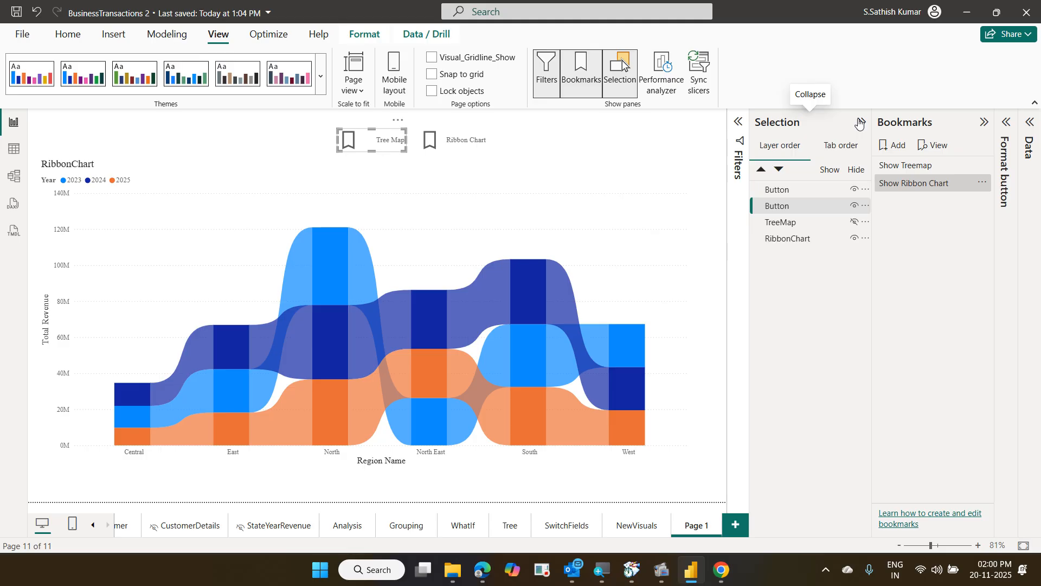
left_click(858, 123)
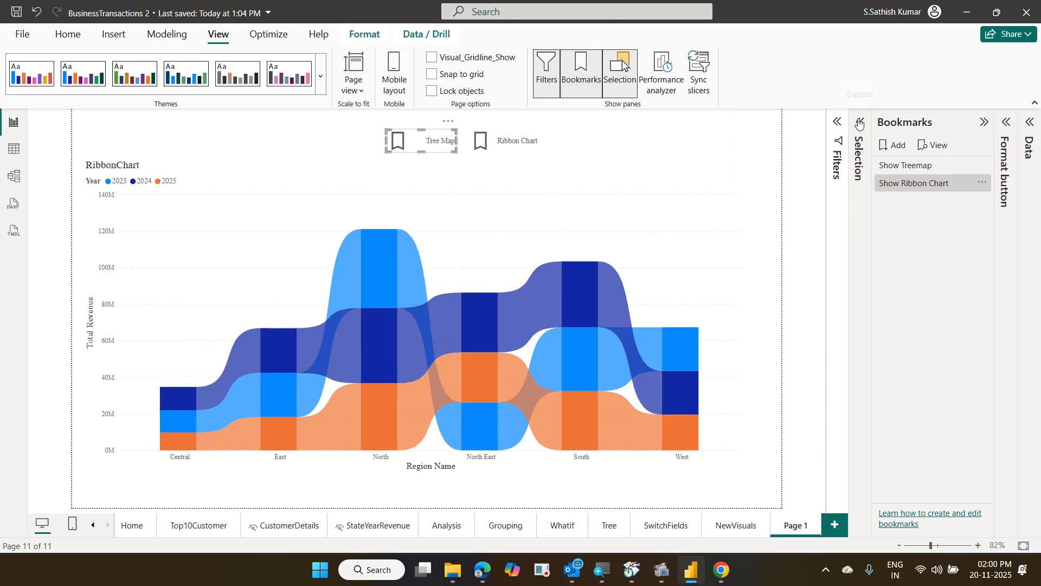
left_click(1007, 122)
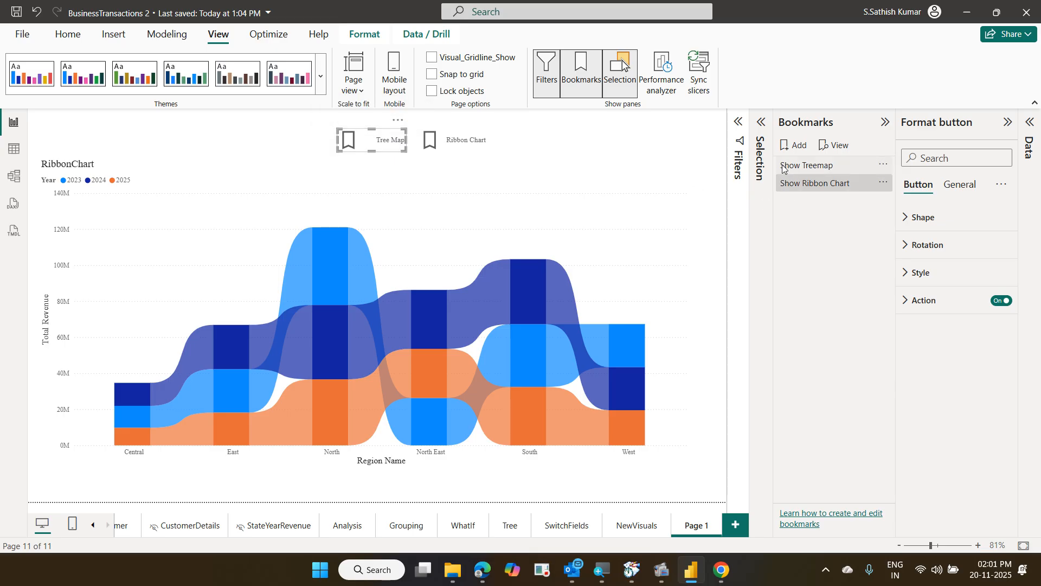
left_click(781, 185)
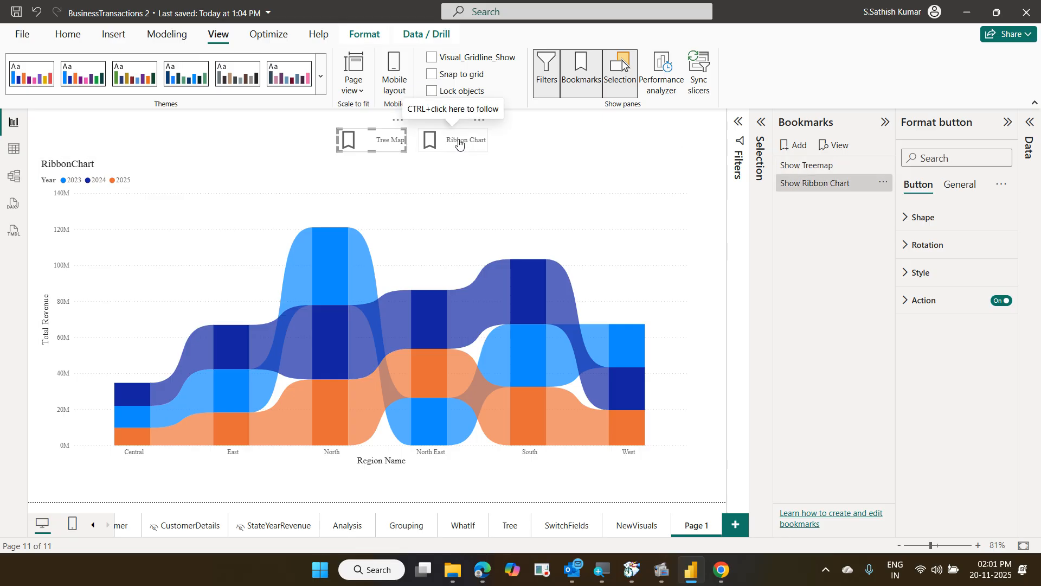
left_click(842, 185)
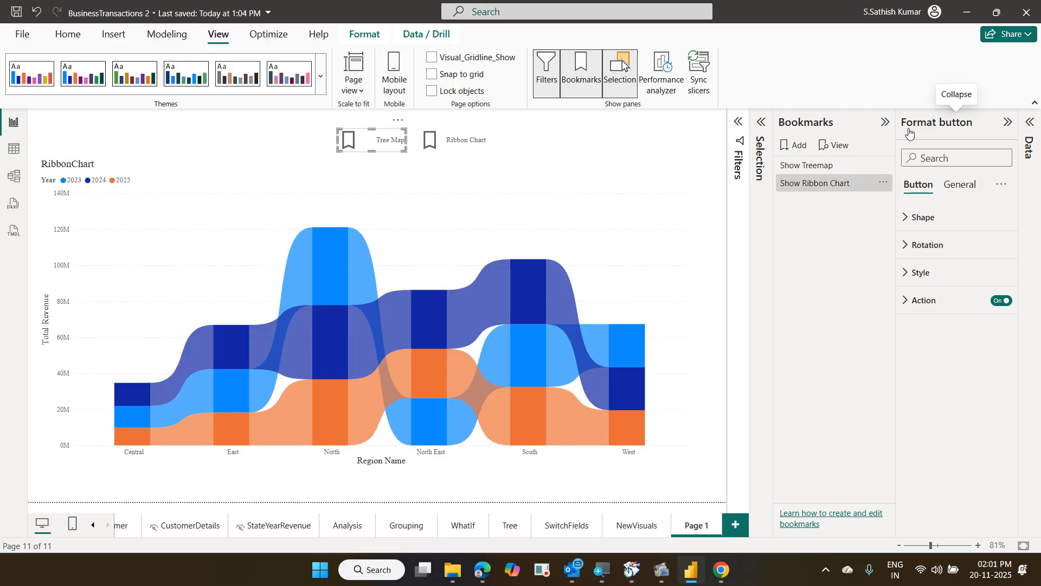
left_click(911, 302)
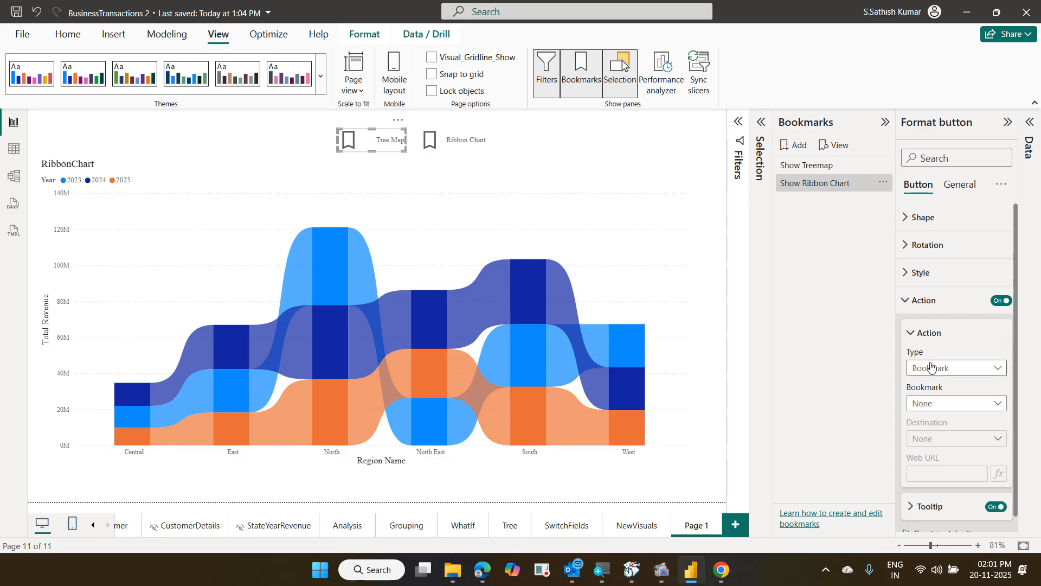
left_click(940, 402)
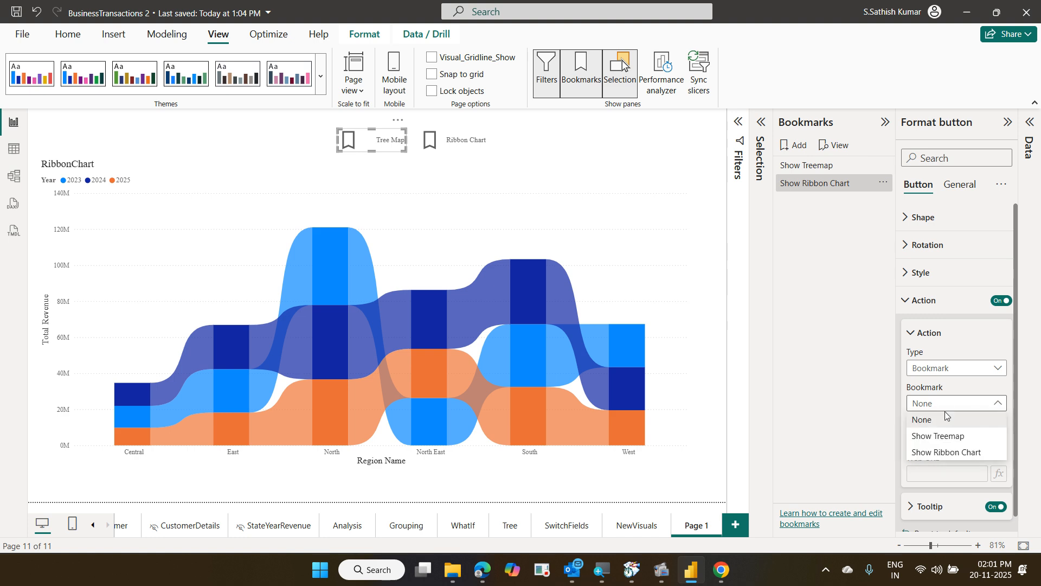
left_click(949, 433)
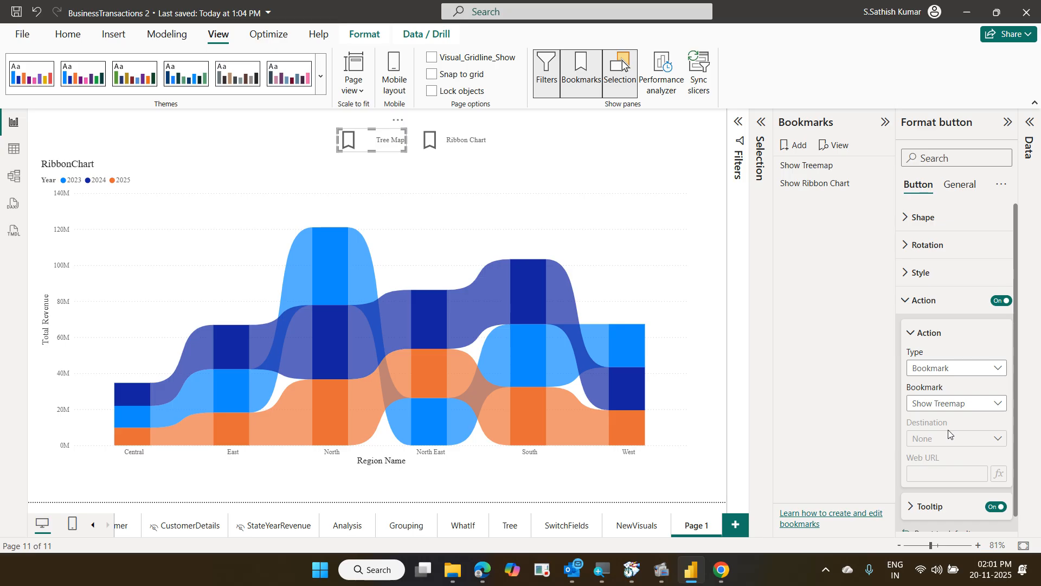
Set the Ribbon Chart button's action to the Show Ribbon Chart bookmark and collapse the Bookmarks pane
left_click(469, 139)
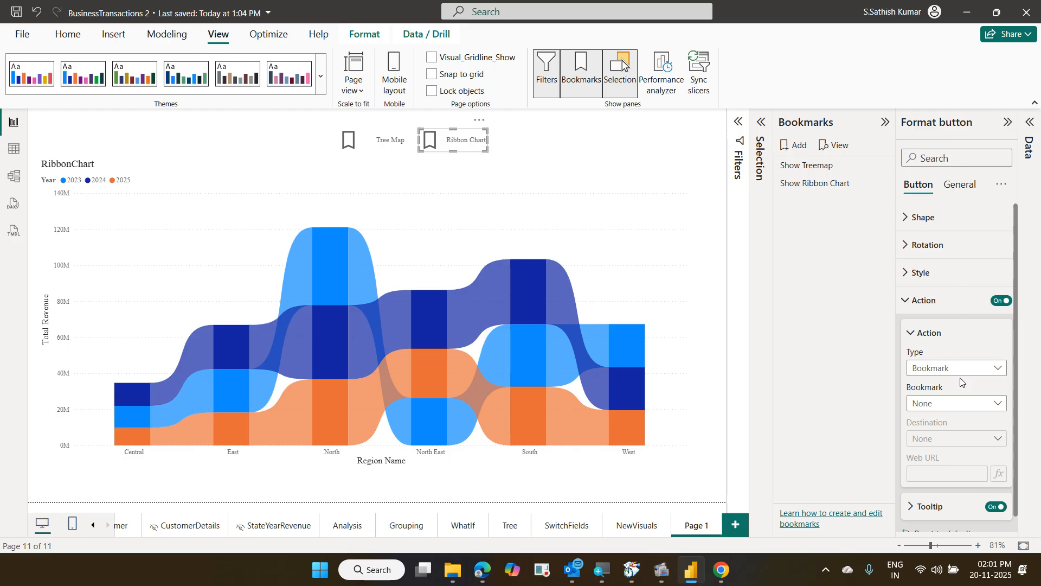
left_click(971, 404)
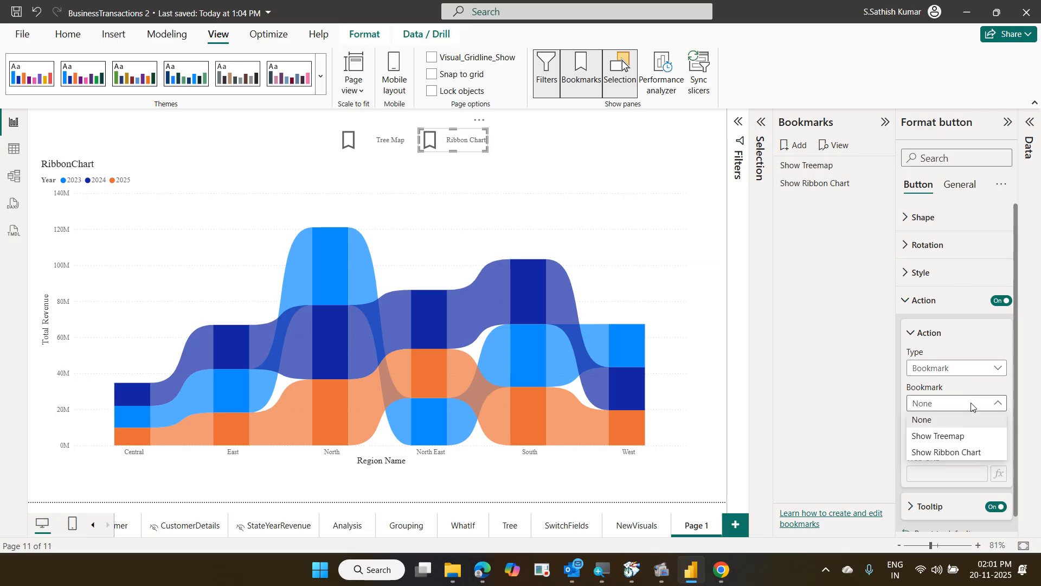
left_click(967, 453)
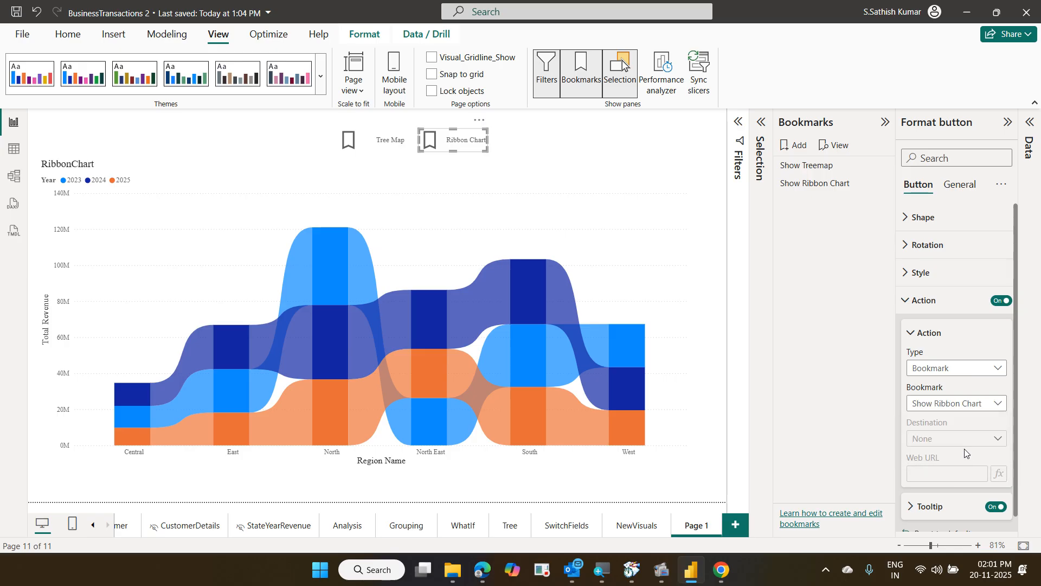
left_click(884, 122)
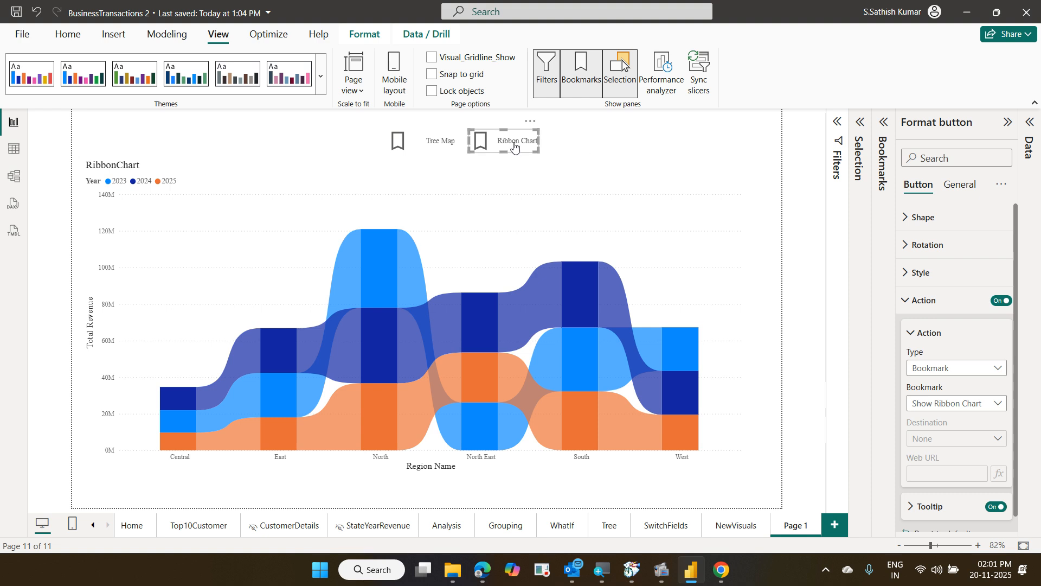
Alternate between the Tree Map and Ribbon Chart buttons several times to test the visual swap
left_click(435, 142, "ctrl")
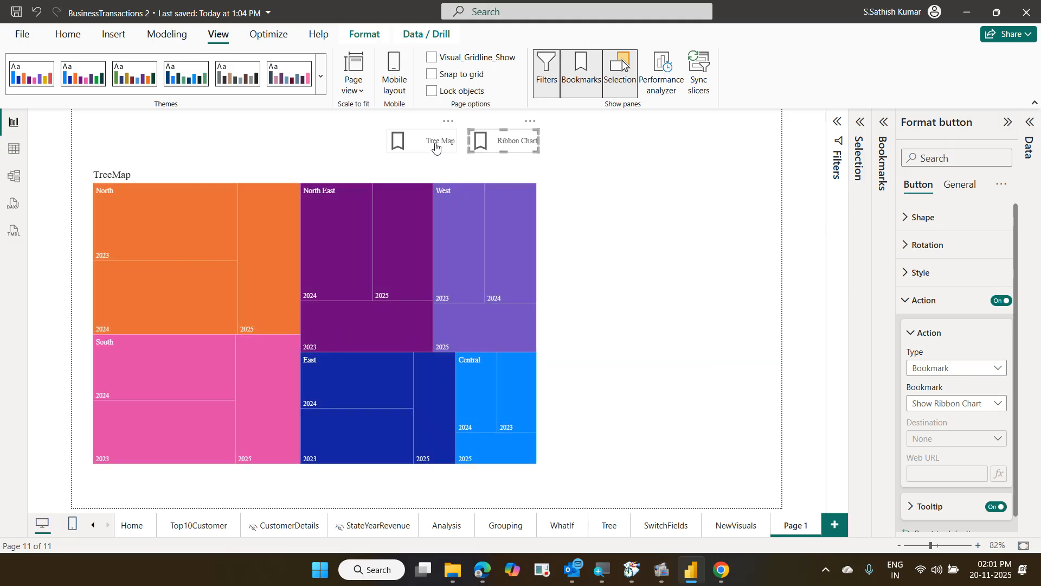
left_click(496, 142, "ctrl")
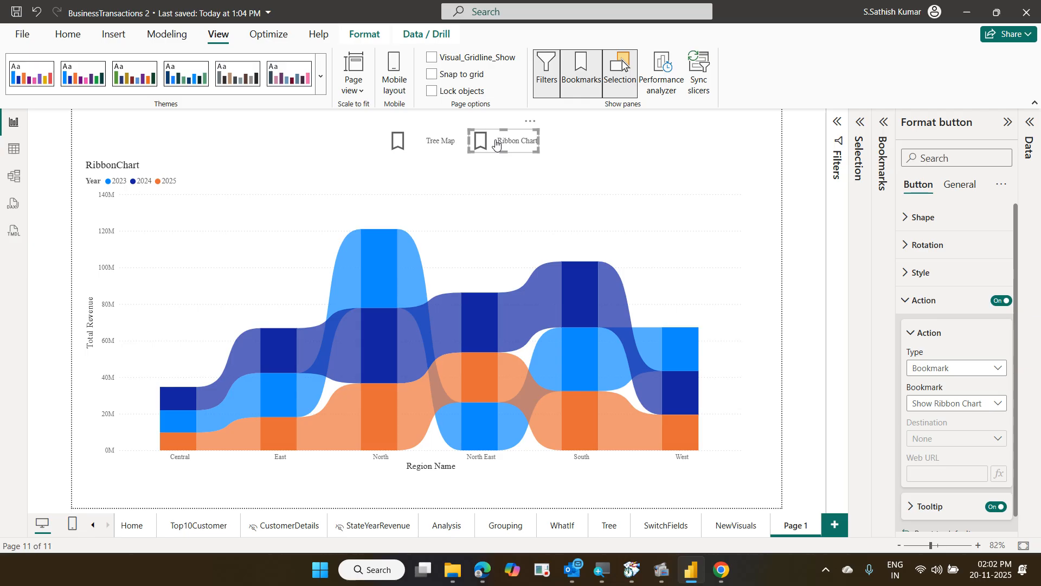
left_click(455, 146, "ctrl")
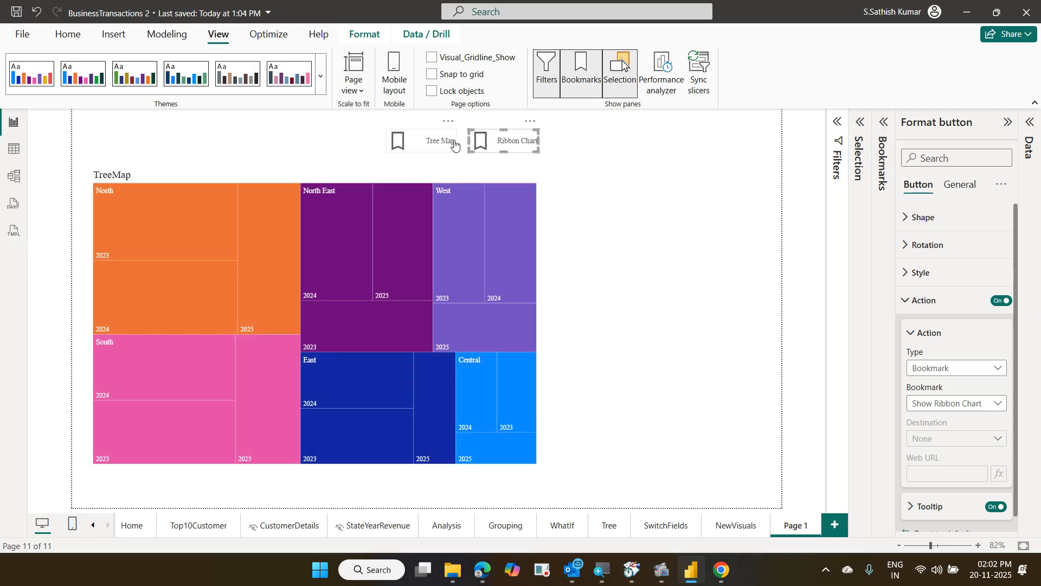
left_click(487, 145, "ctrl")
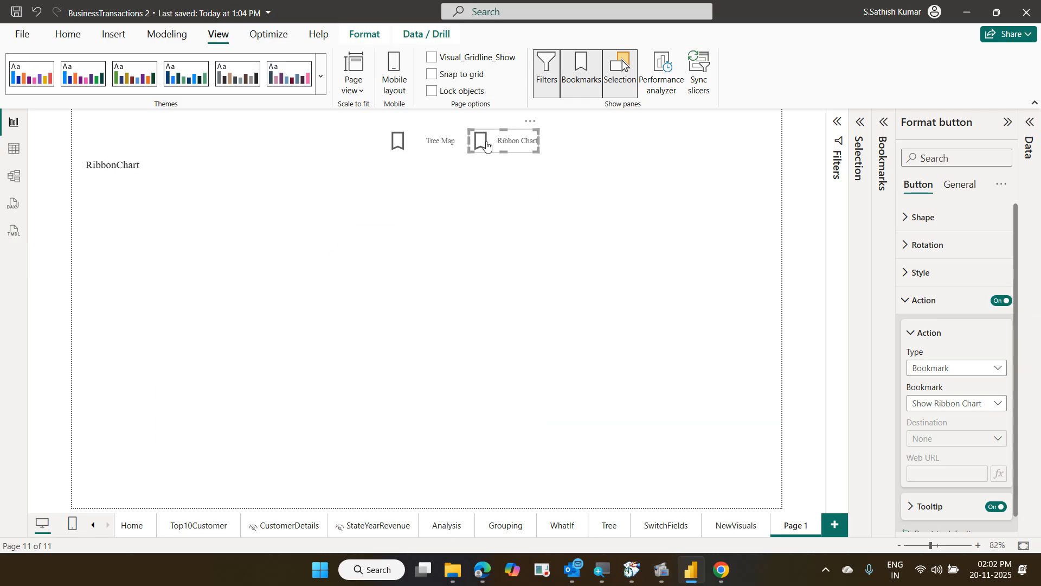
left_click(454, 145, "ctrl")
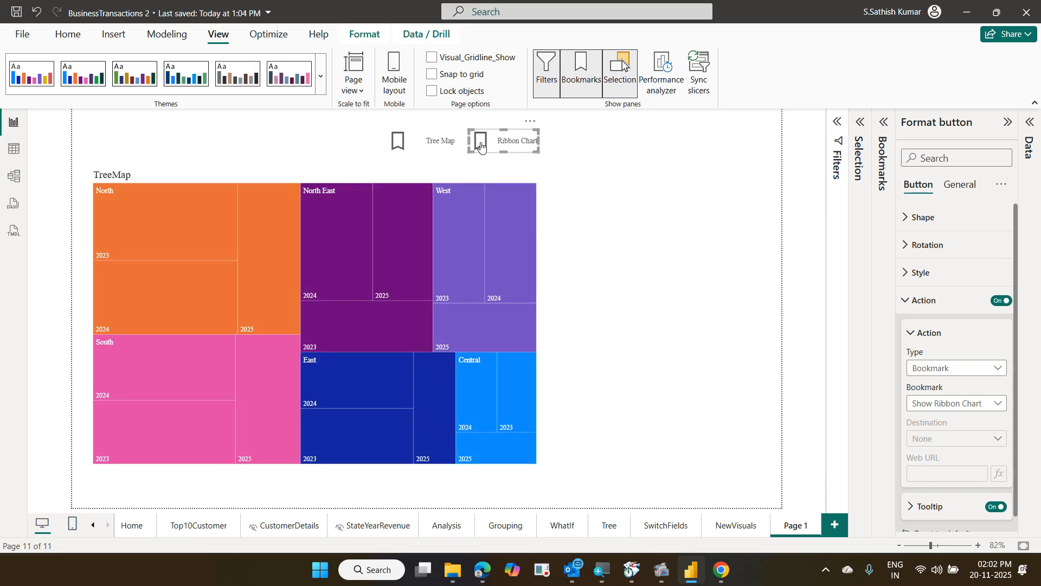
left_click(486, 146, "ctrl")
left_click(442, 145, "ctrl")
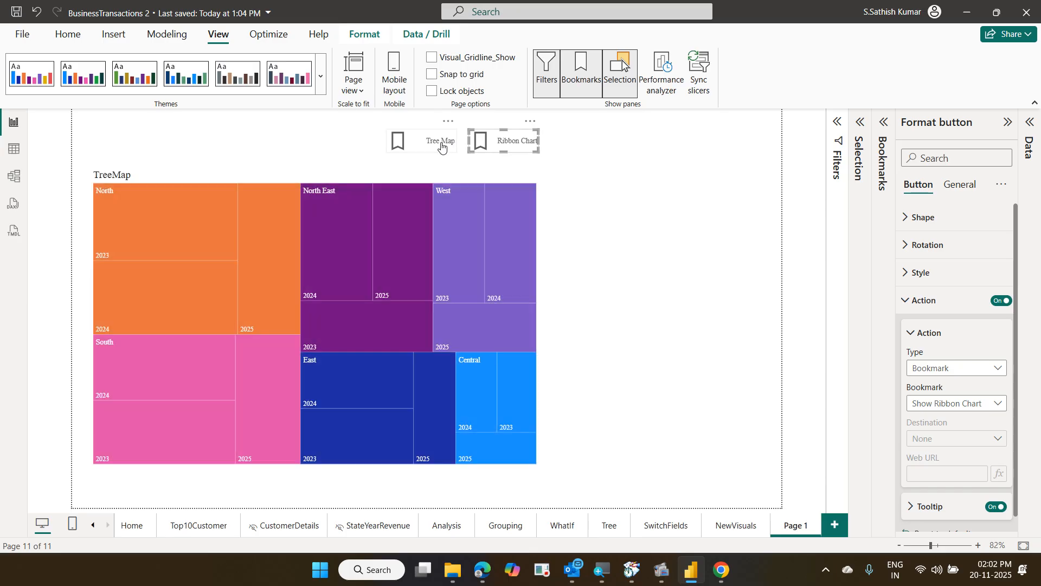
left_click(484, 145, "ctrl")
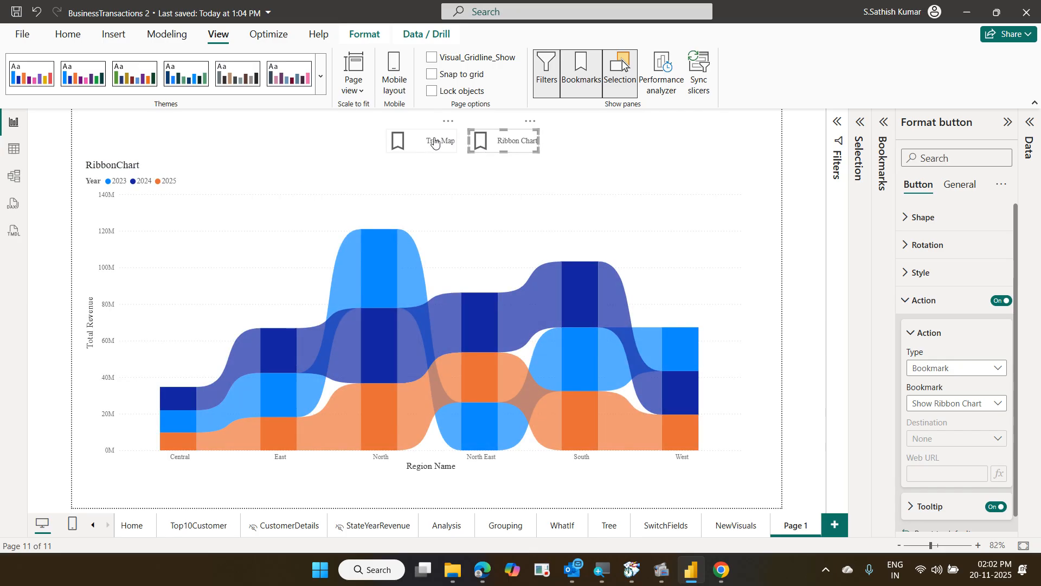
left_click(434, 142, "ctrl")
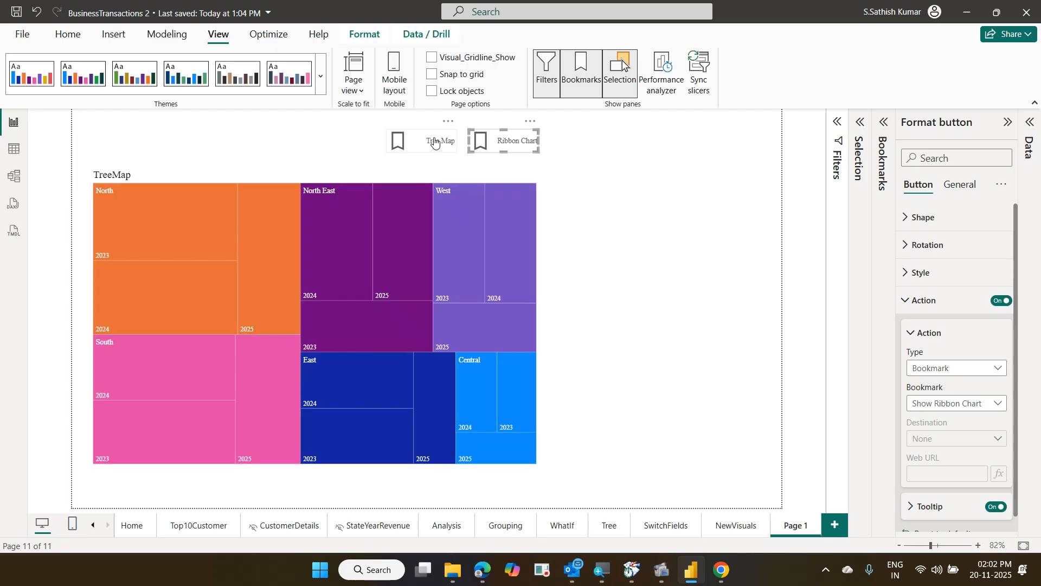
left_click(485, 147, "ctrl")
left_click(446, 146, "ctrl")
left_click(490, 149, "ctrl")
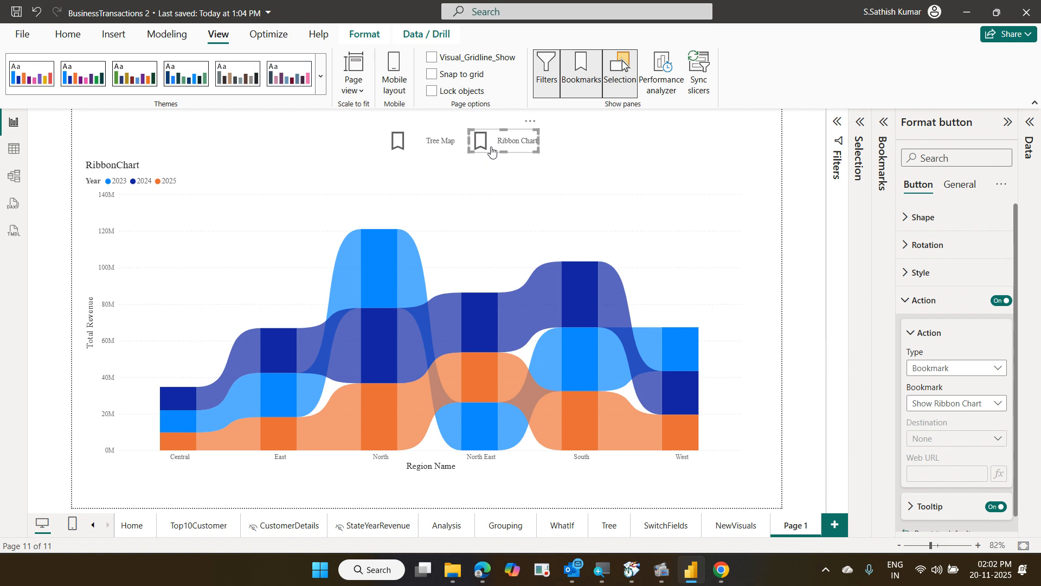
left_click(456, 148, "ctrl")
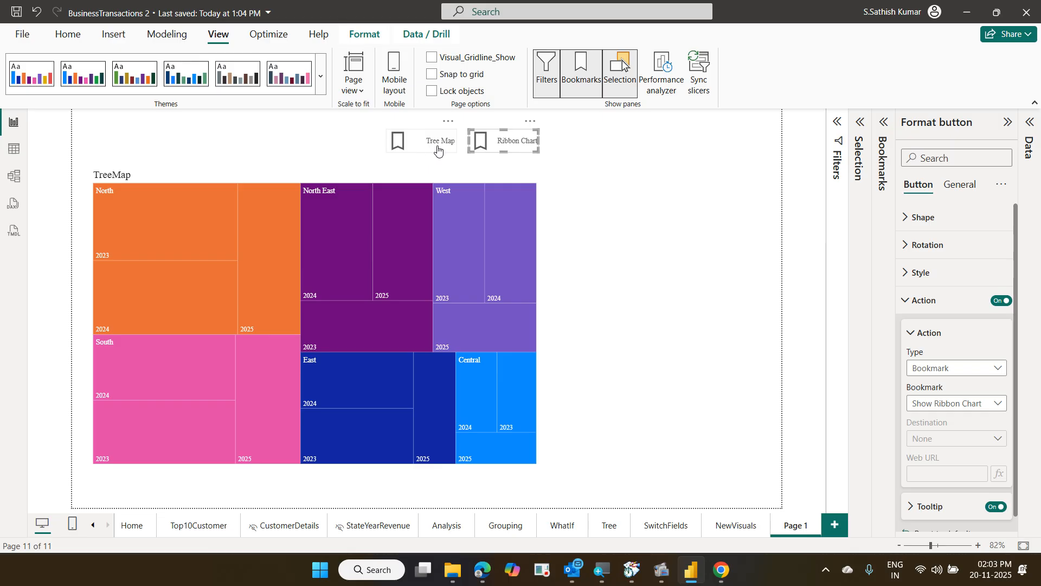
Test the buttons again, ending on the ribbon chart, then deselect the button
left_click(503, 145, "ctrl")
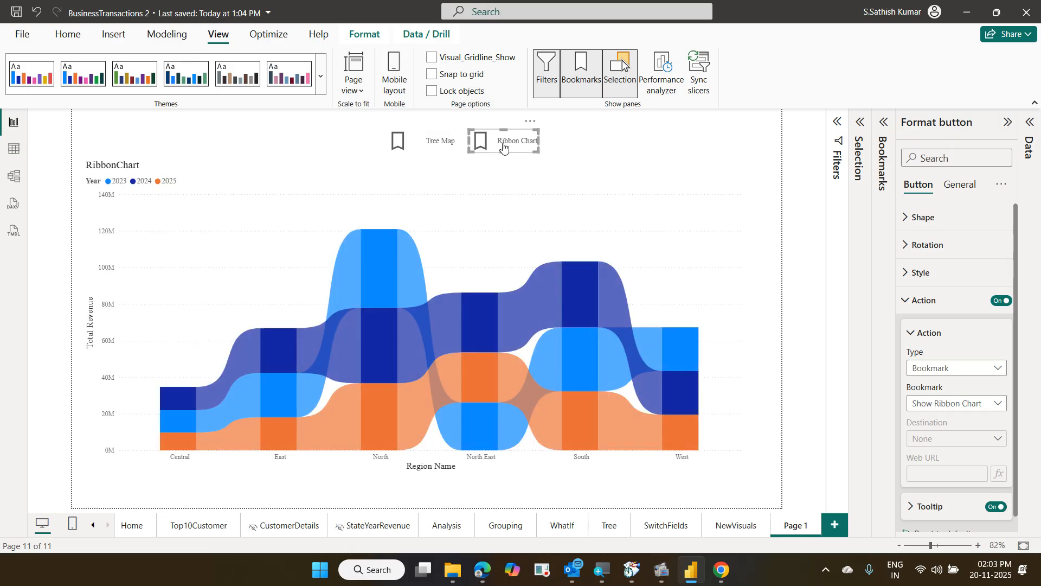
left_click(443, 144, "ctrl")
left_click(504, 143, "ctrl")
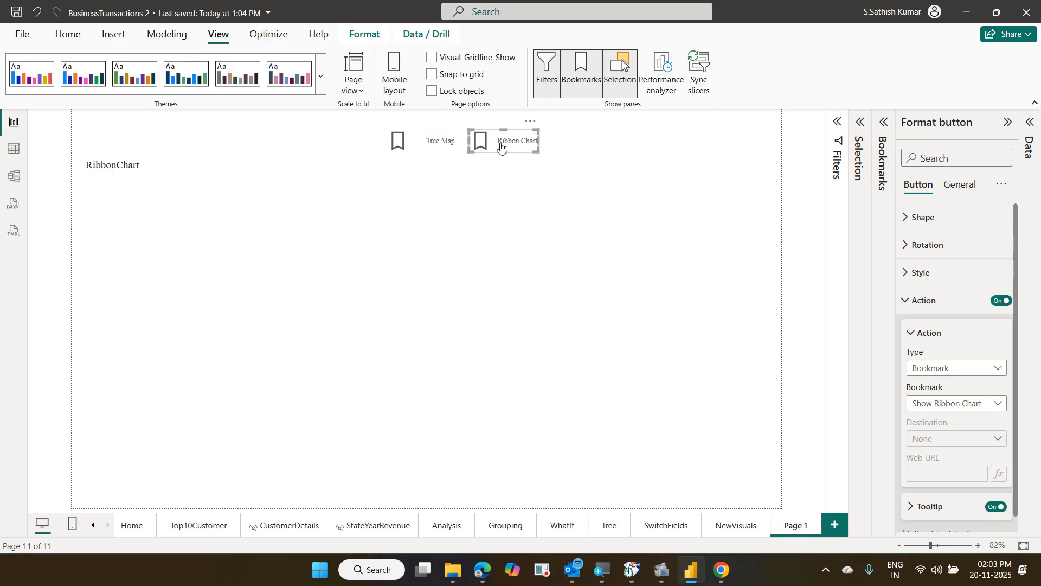
left_click(441, 147, "ctrl")
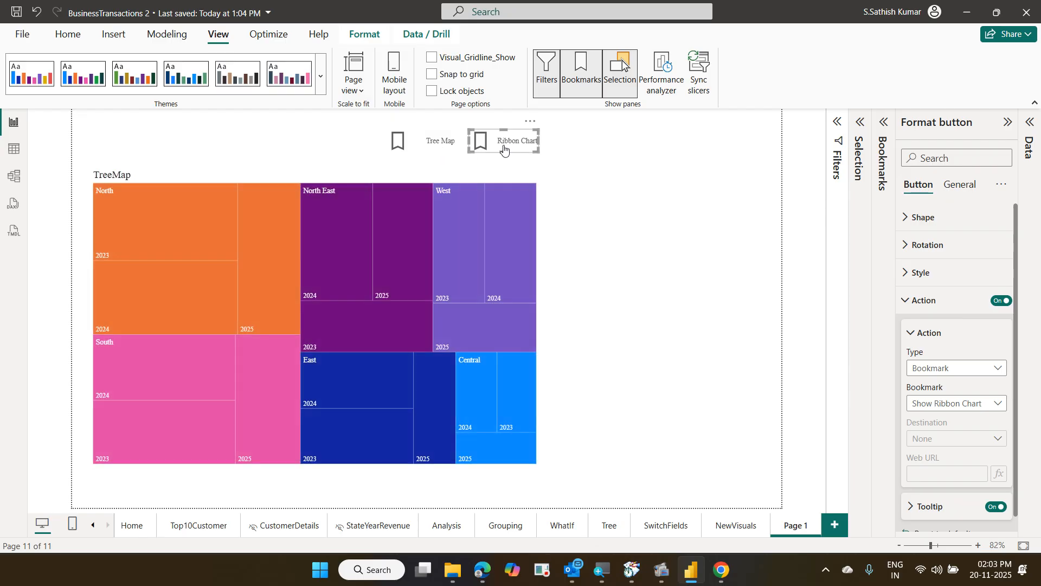
left_click(504, 147, "ctrl")
left_click(439, 142, "ctrl")
left_click(505, 142, "ctrl")
left_click(627, 146)
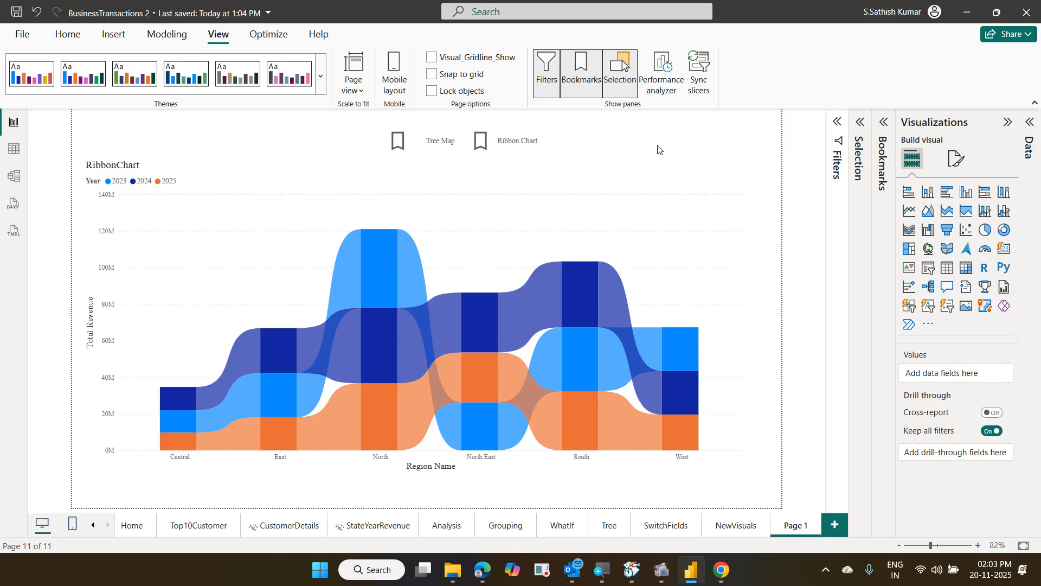
Delete the Show Ribbon Chart and Show Treemap bookmarks, then show the Selection pane
left_click(885, 122)
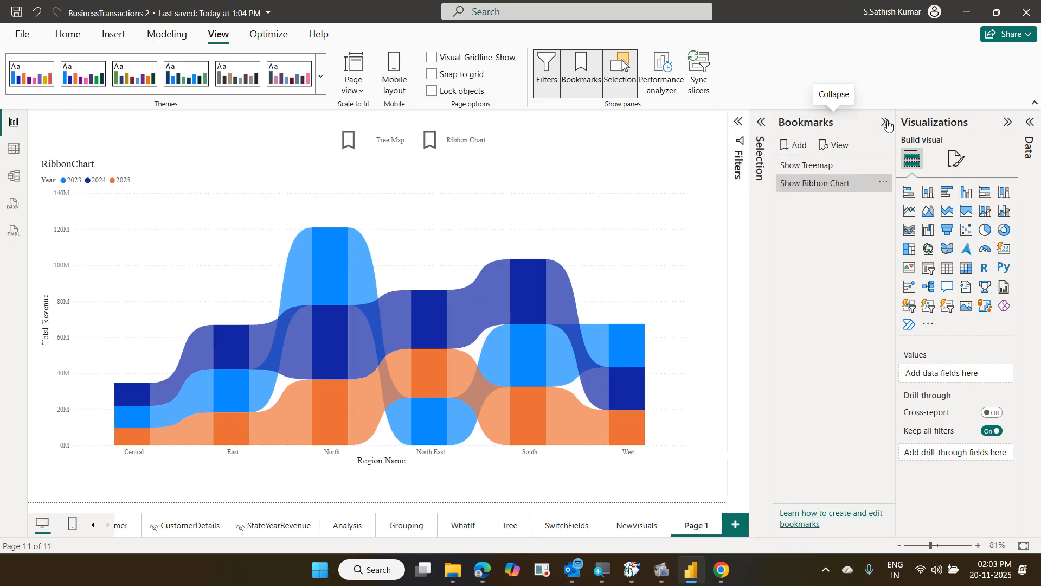
left_click(883, 184)
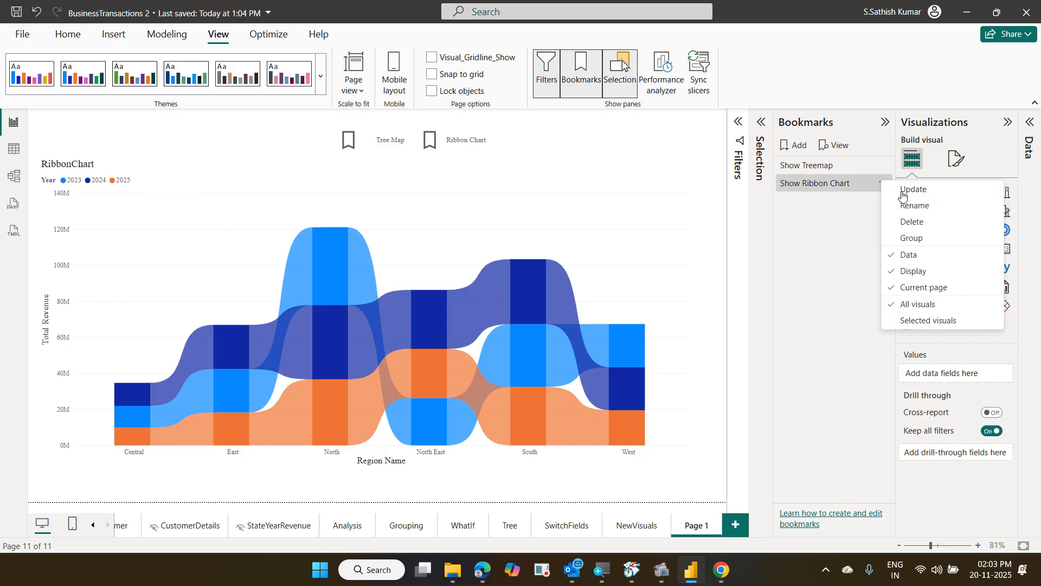
left_click(931, 222)
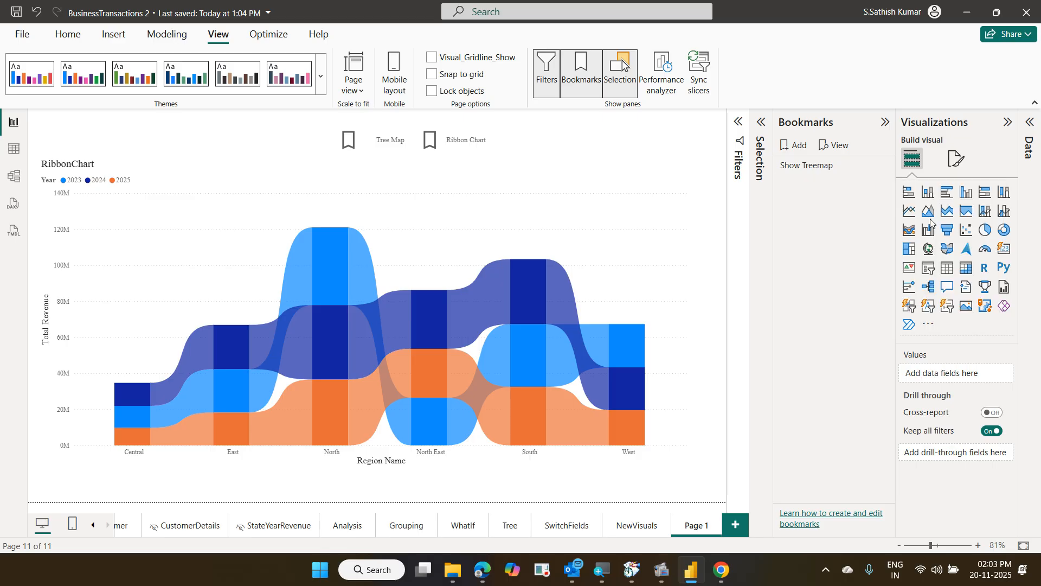
left_click(883, 166)
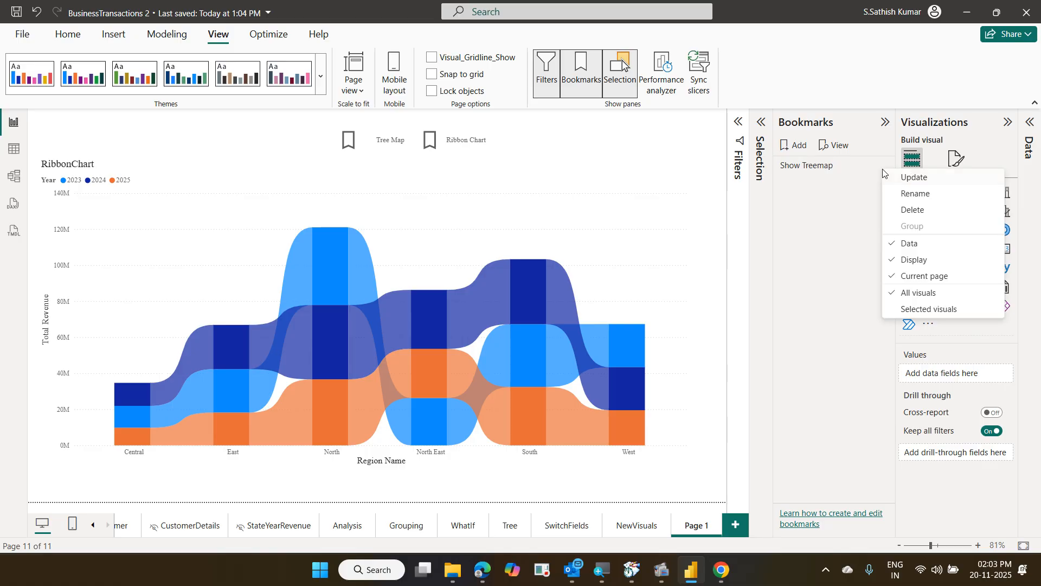
left_click(914, 212)
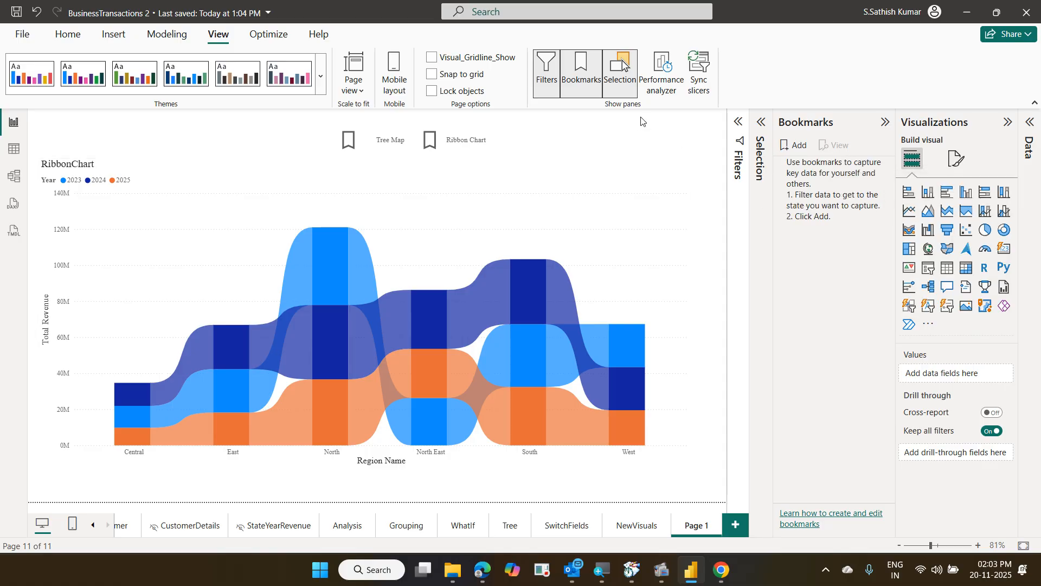
left_click(762, 124)
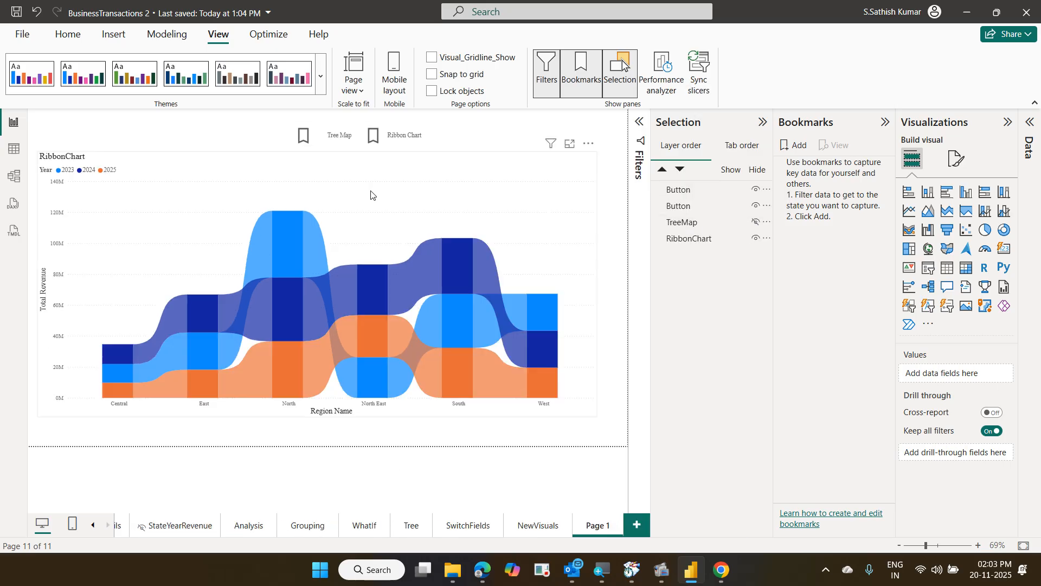
Make the TreeMap visible and hide the RibbonChart visual
left_click(756, 222)
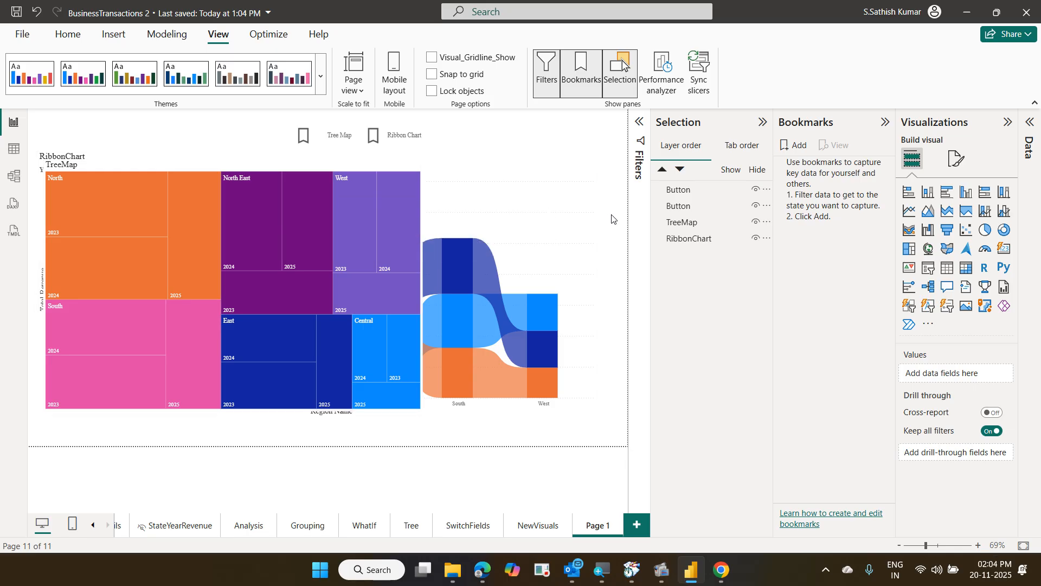
left_click(537, 265)
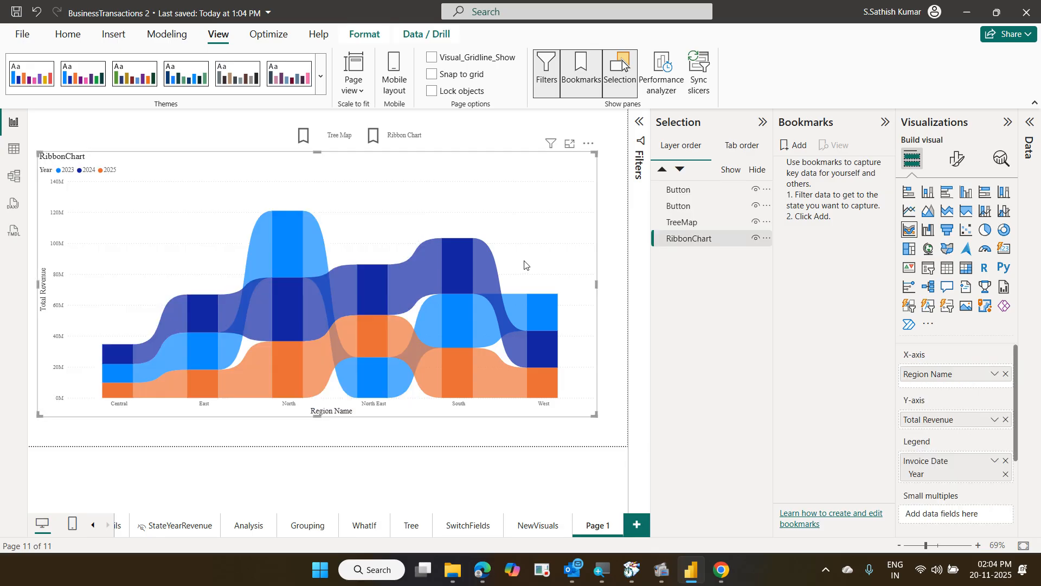
left_click(755, 238)
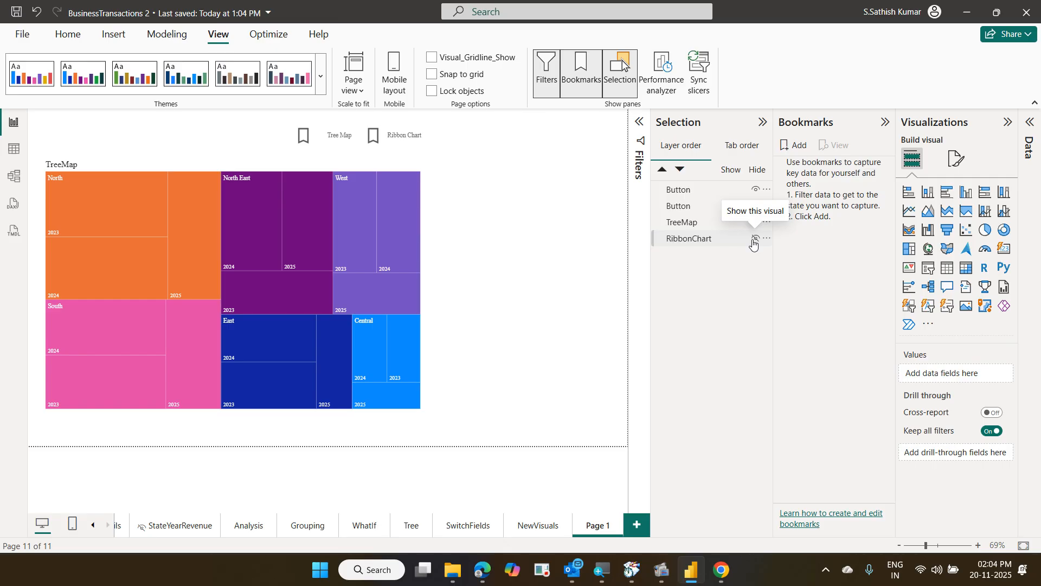
Add a bookmark of the treemap-only view and rename it 'Show Tree Map'
left_click(805, 147)
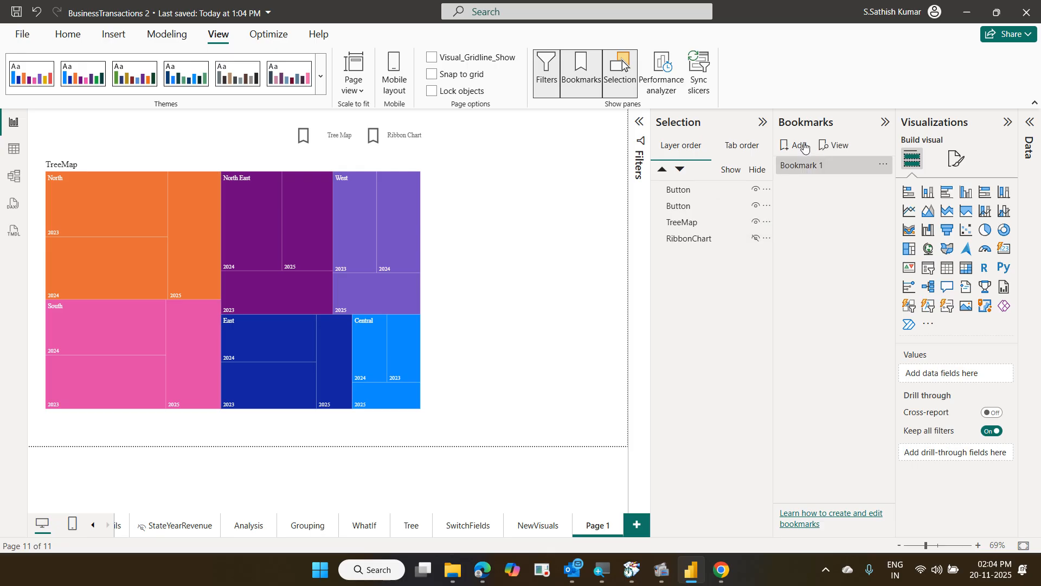
double_click(821, 165)
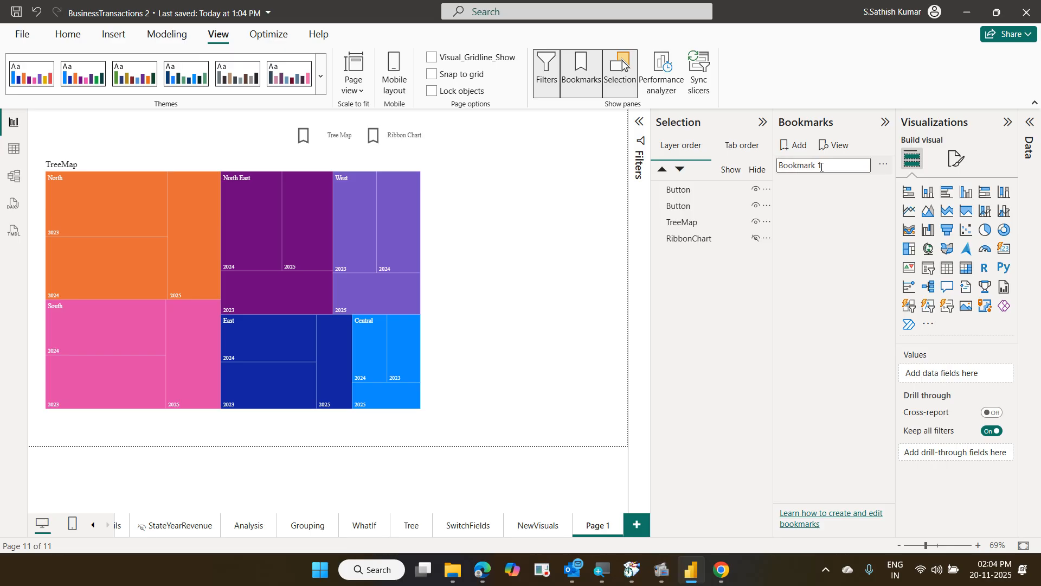
key("BackSpace")
key("BackSpace")
key("BackSpace")
key("BackSpace")
key("BackSpace")
key("BackSpace")
key("BackSpace")
key("BackSpace")
key("BackSpace")
key("BackSpace")
type("Show Tree Map")
key("Return")
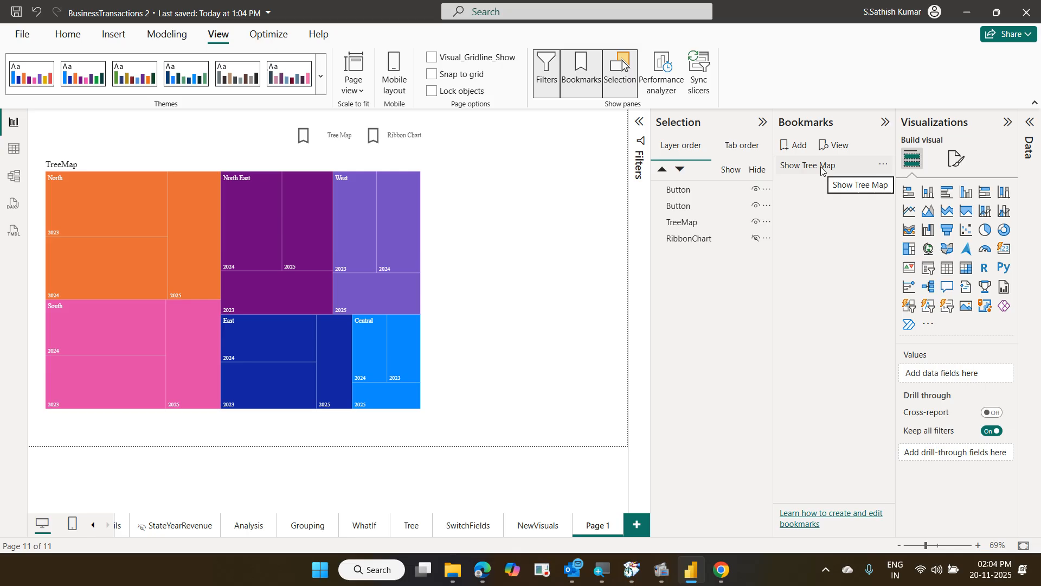
With Show Tree Map selected, make the RibbonChart visible and hide the TreeMap
left_click(821, 170)
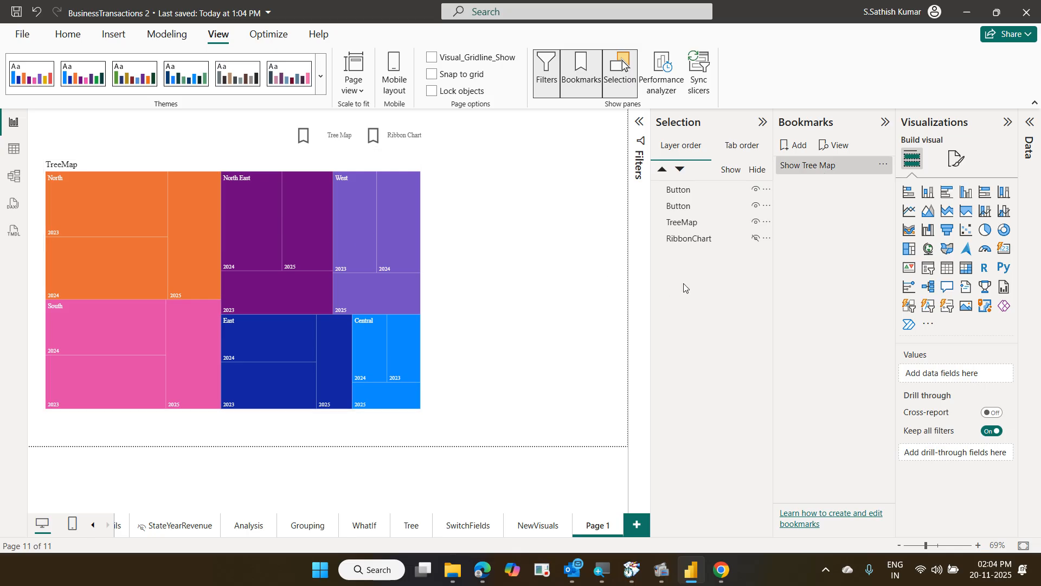
left_click(754, 239)
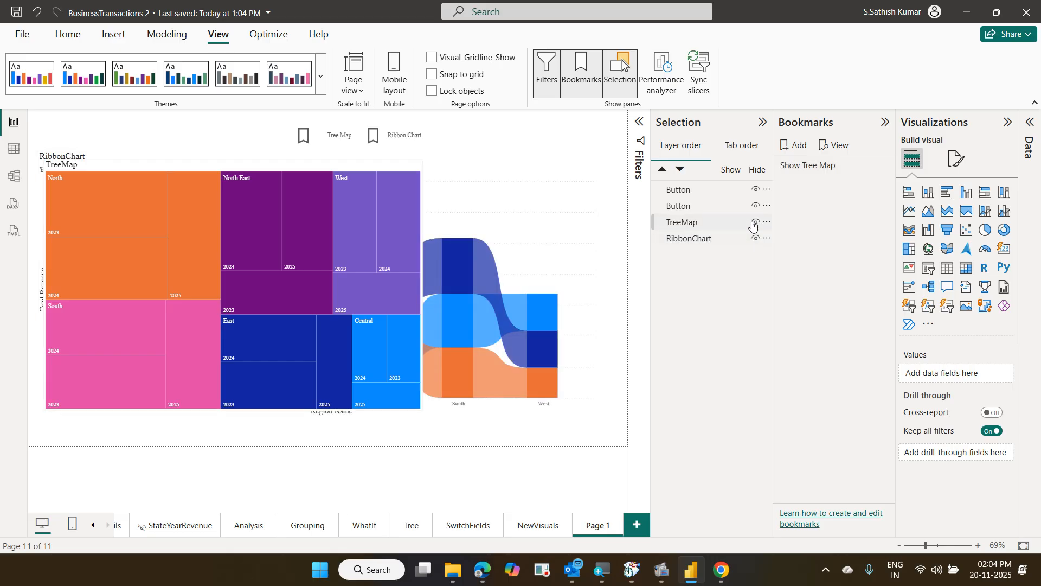
left_click(754, 223)
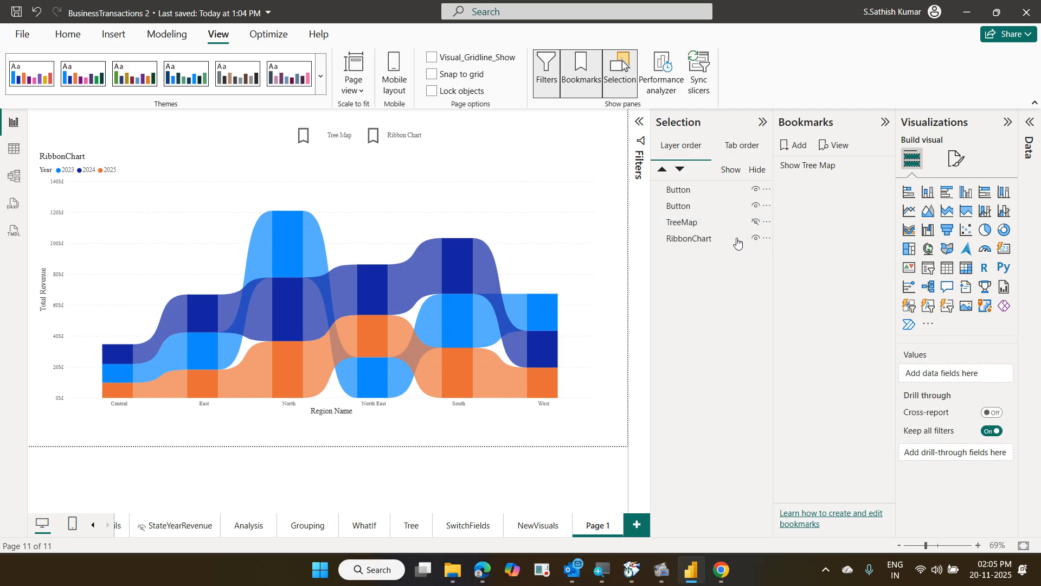
Add a bookmark of the ribbon-only view and rename it 'Show Ribbon'
left_click(800, 152)
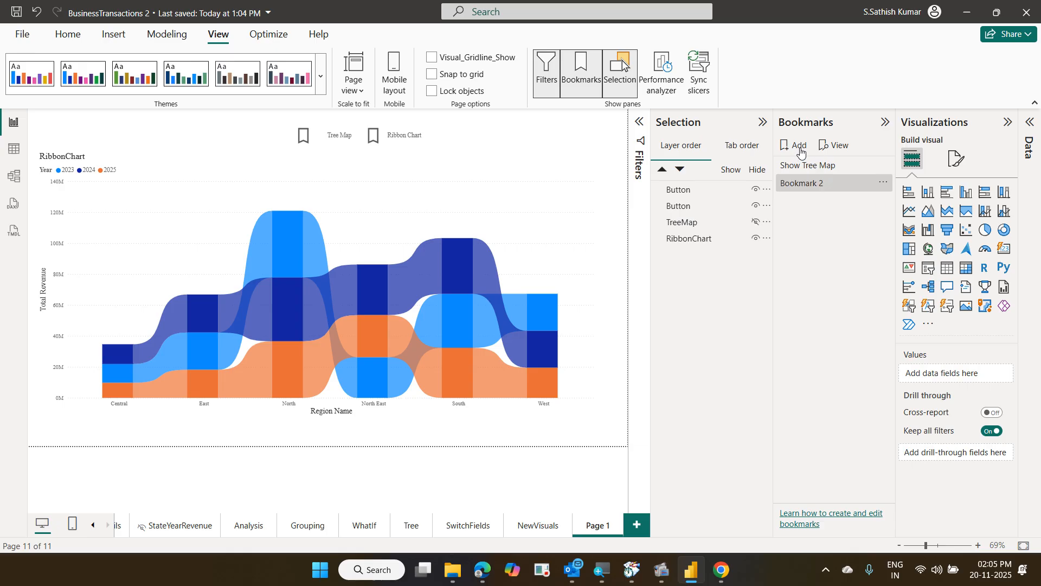
double_click(824, 182)
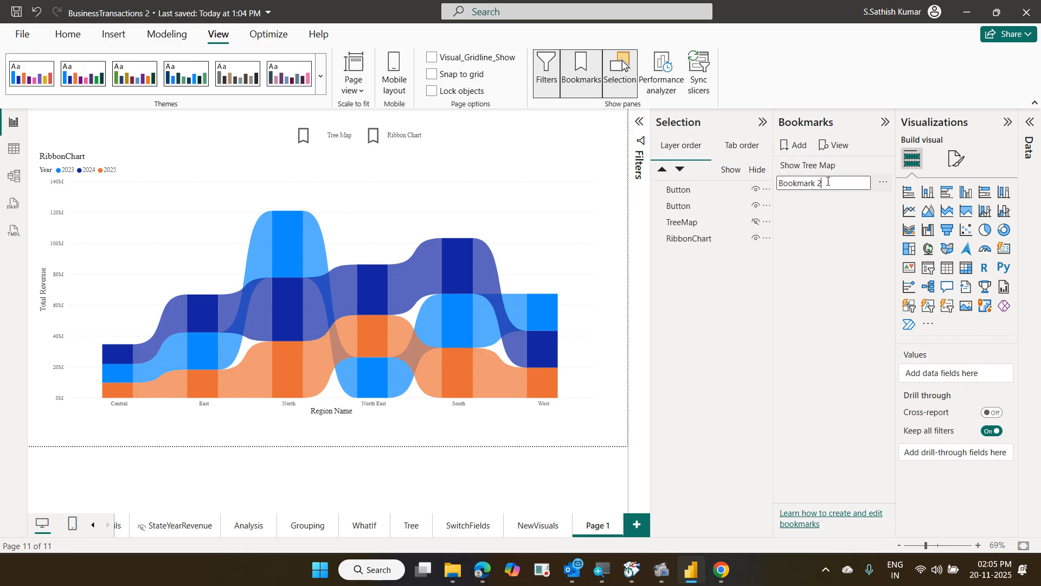
type("S")
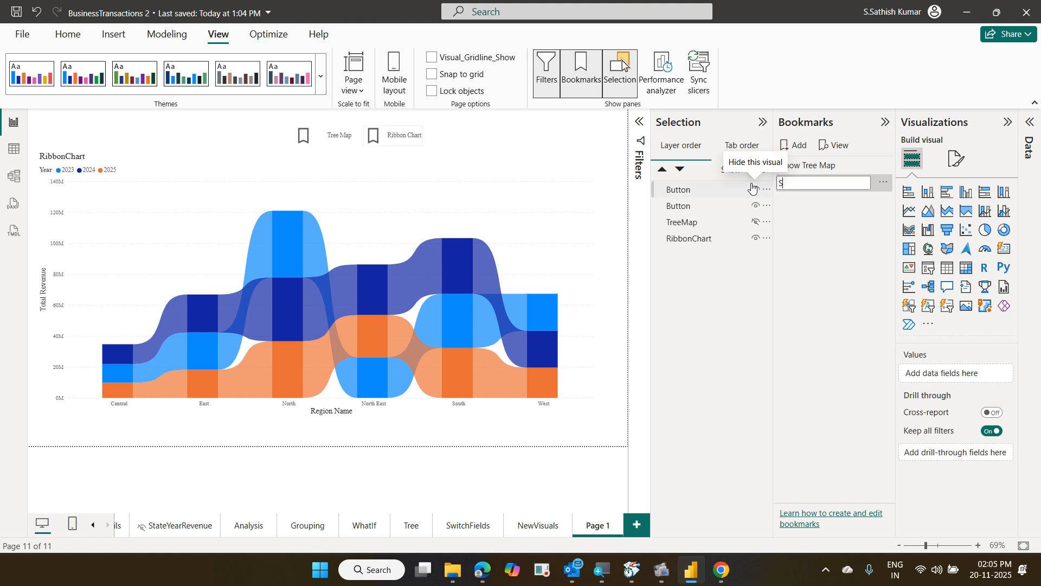
type("how Ribbon")
key("Return")
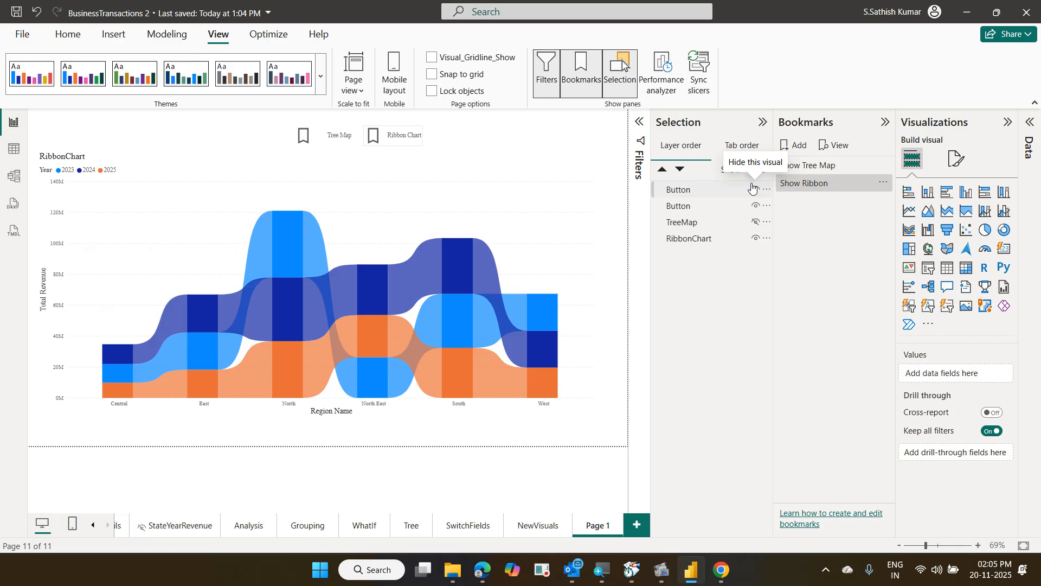
Set the Tree Map button's action to the Show Tree Map bookmark
left_click(326, 138)
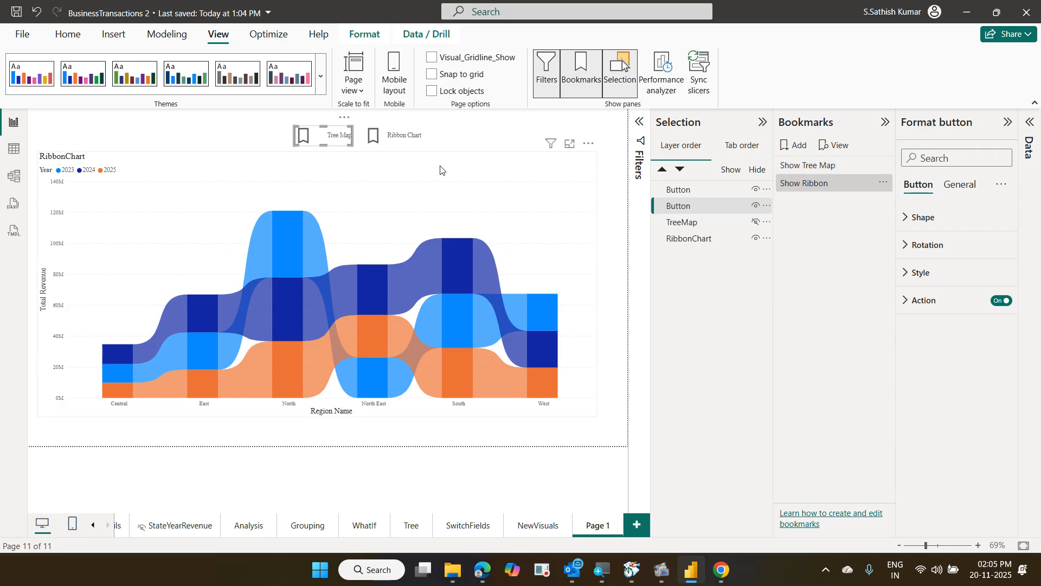
left_click(676, 188)
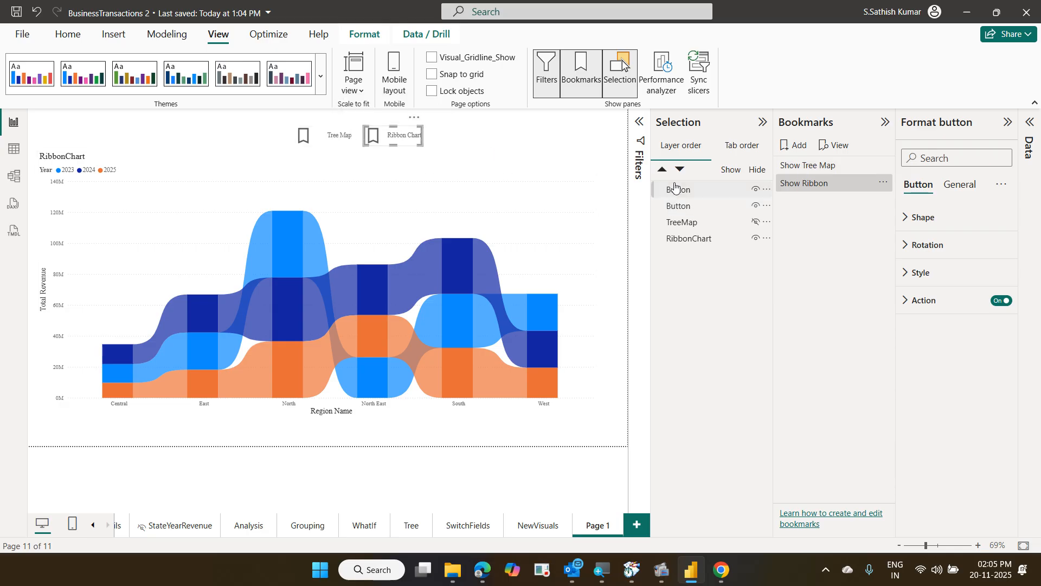
left_click(349, 146)
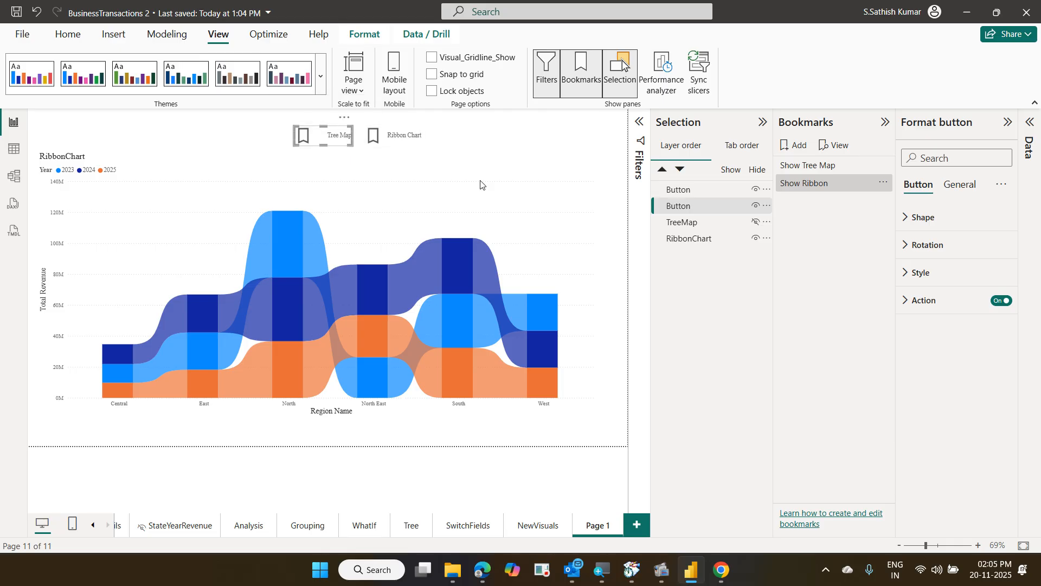
left_click(953, 297)
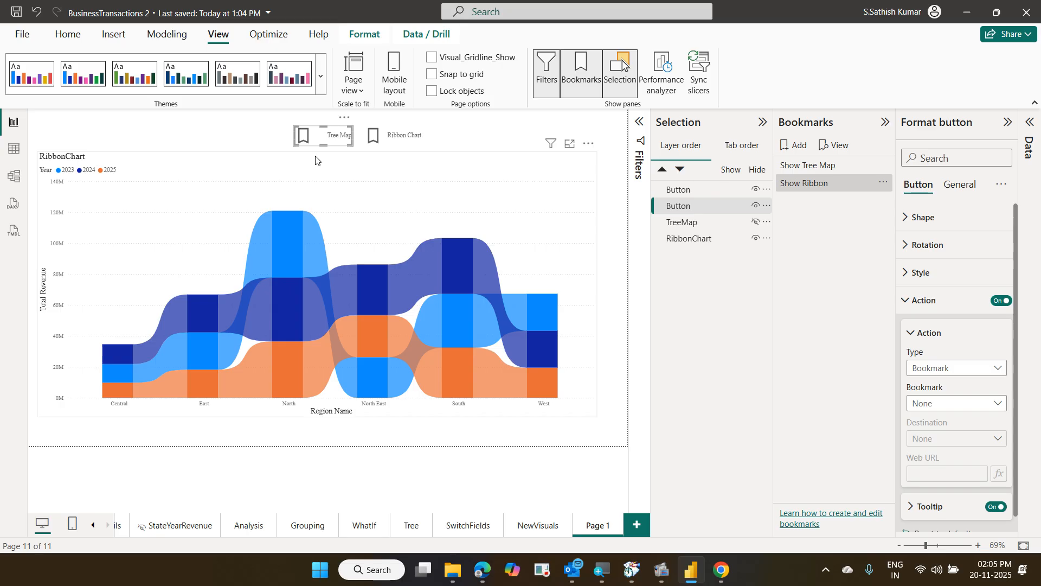
left_click(997, 402)
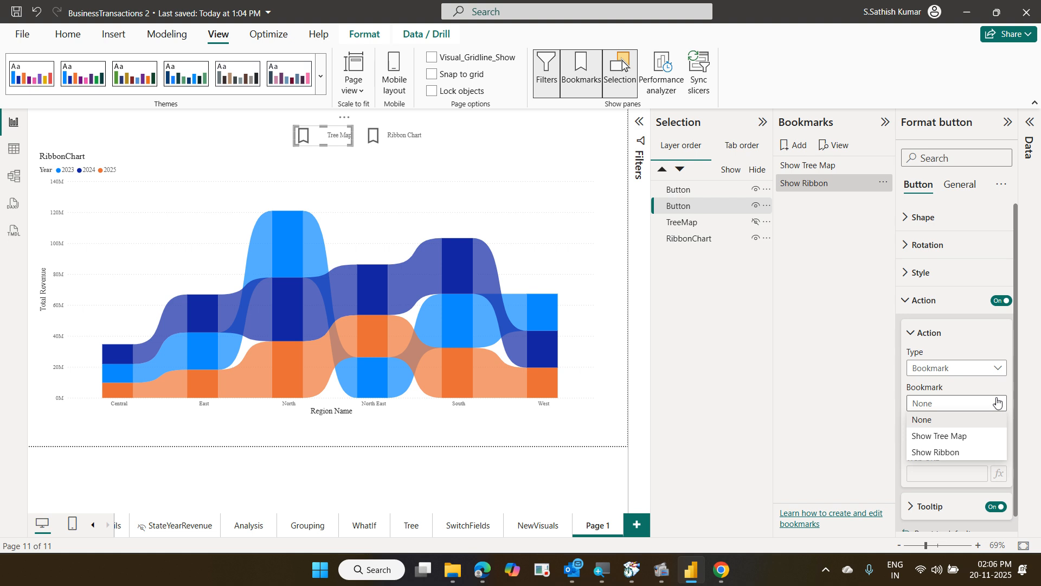
left_click(987, 436)
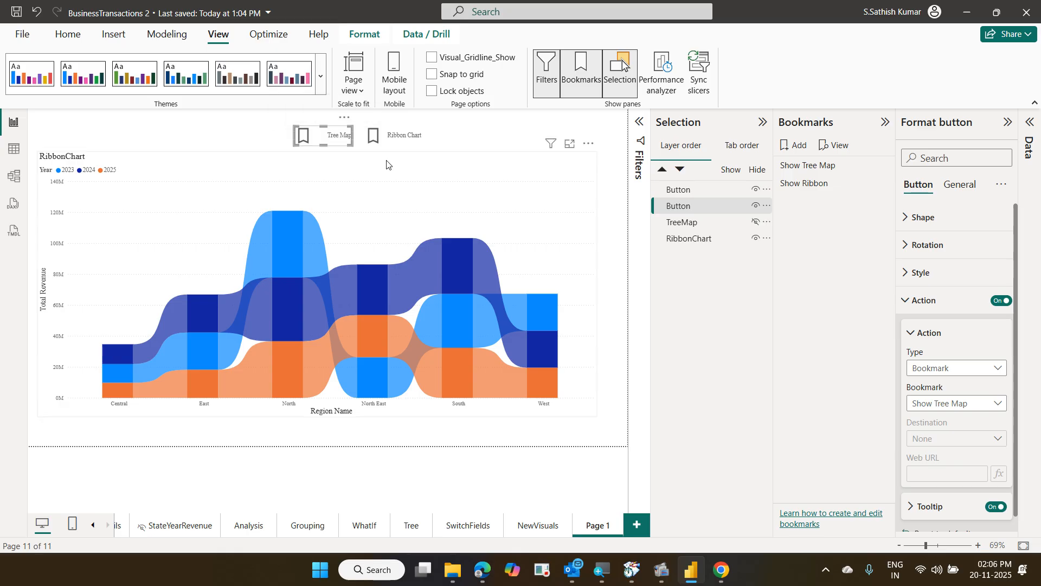
Set the Ribbon Chart button's action to the Show Ribbon bookmark
left_click(397, 140)
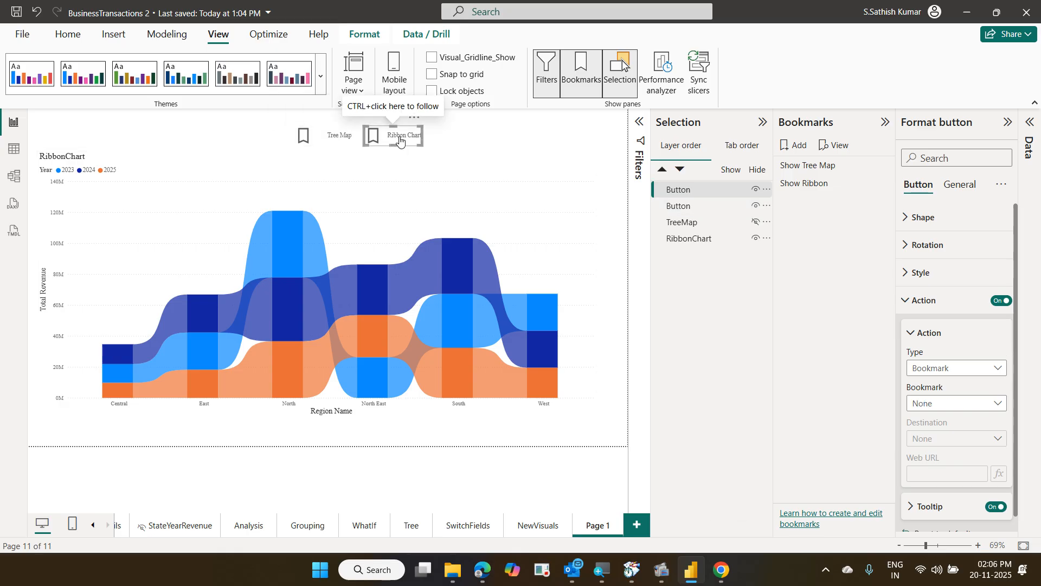
left_click(969, 410)
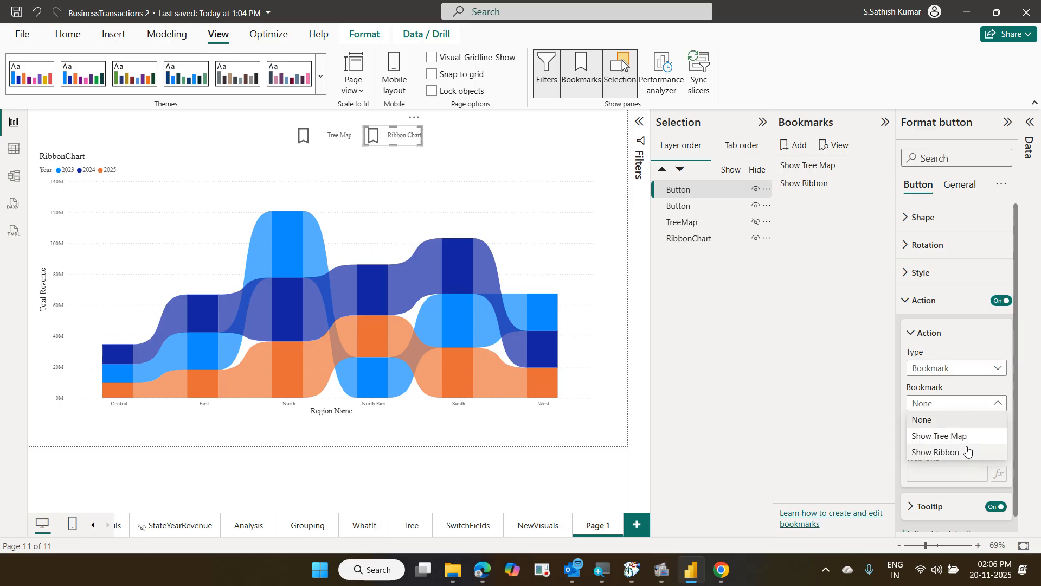
left_click(966, 450)
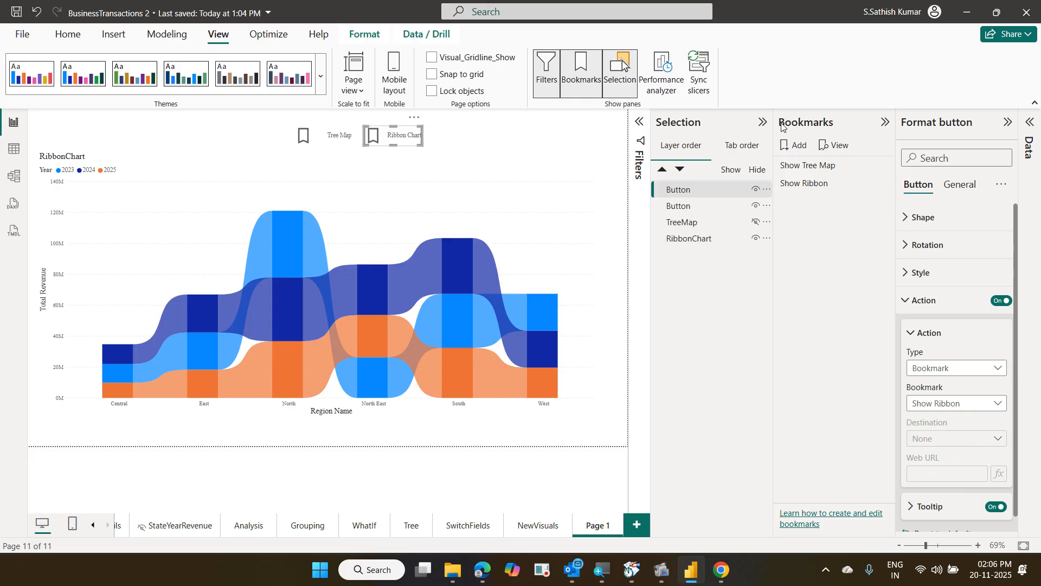
left_click(1003, 123)
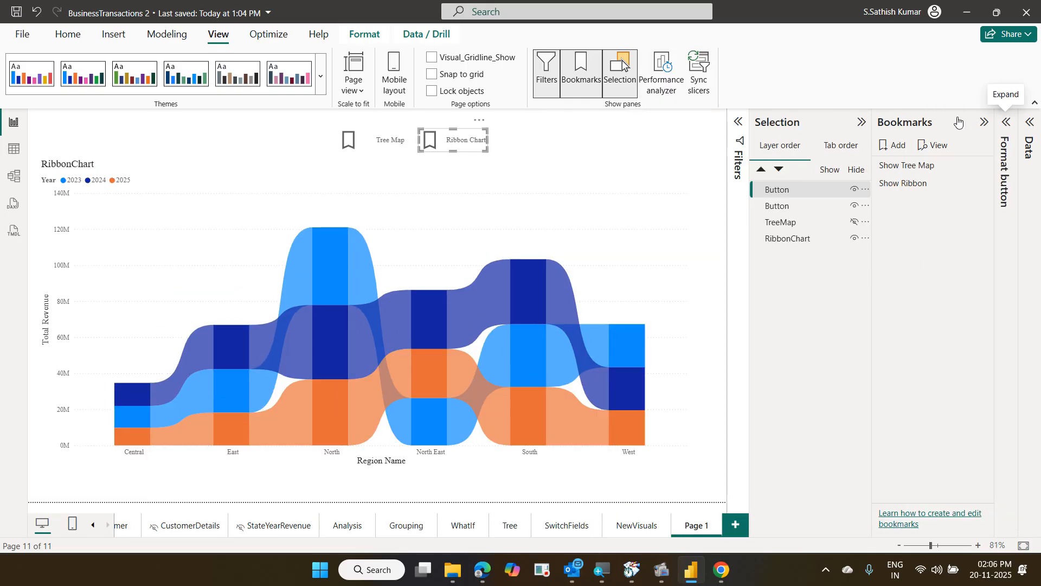
Alternate between the Tree Map and Ribbon Chart buttons, finishing with the TreeMap visual displayed
left_click(392, 140, "ctrl")
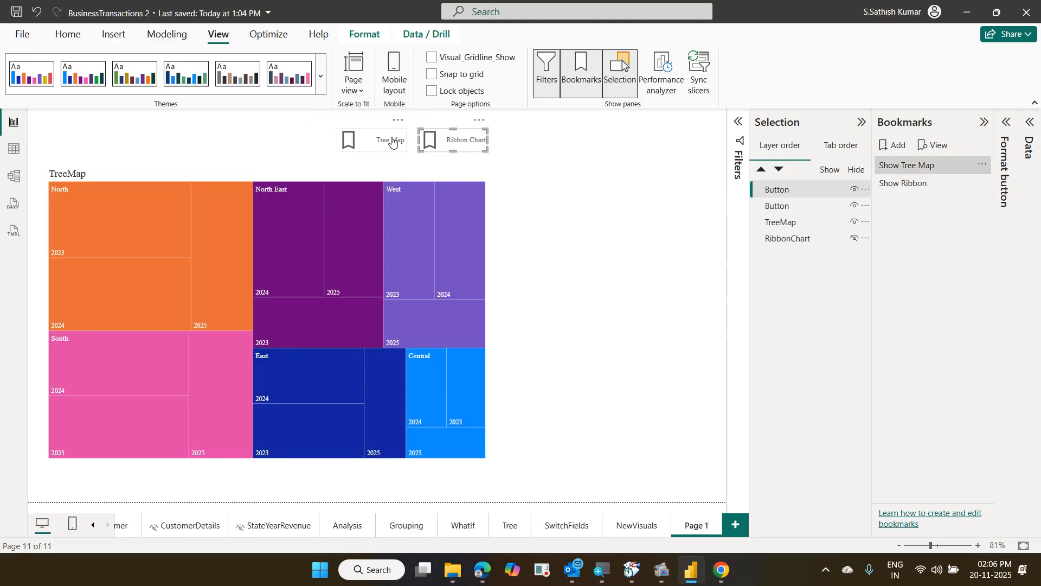
left_click(449, 143, "ctrl")
left_click(388, 143, "ctrl")
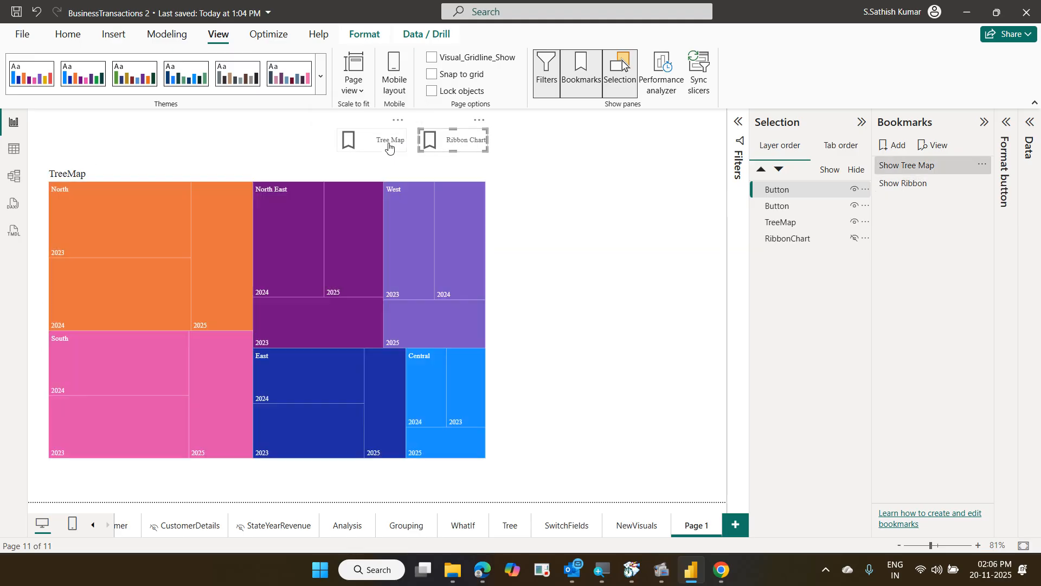
left_click(428, 141, "ctrl")
left_click(387, 145, "ctrl")
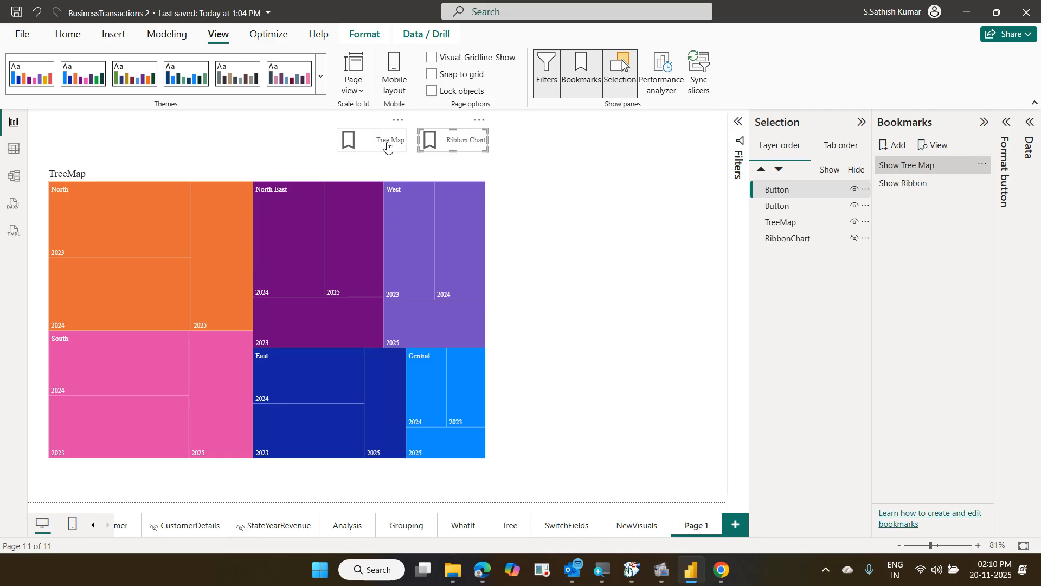
Close the Bookmarks and Selection panes from the View ribbon to free up canvas space
mouse_move(448, 260)
left_click(590, 91)
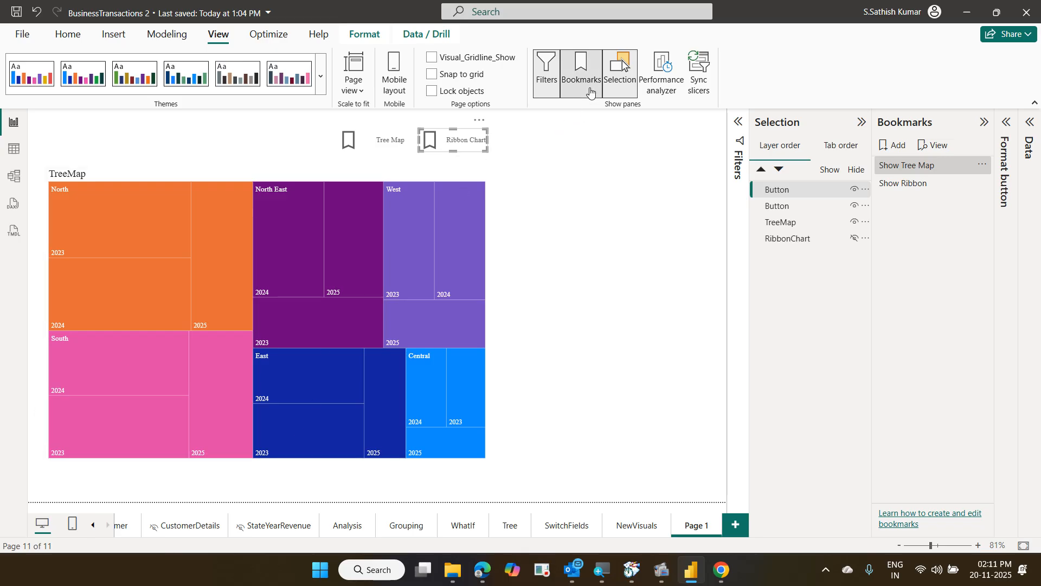
left_click(623, 92)
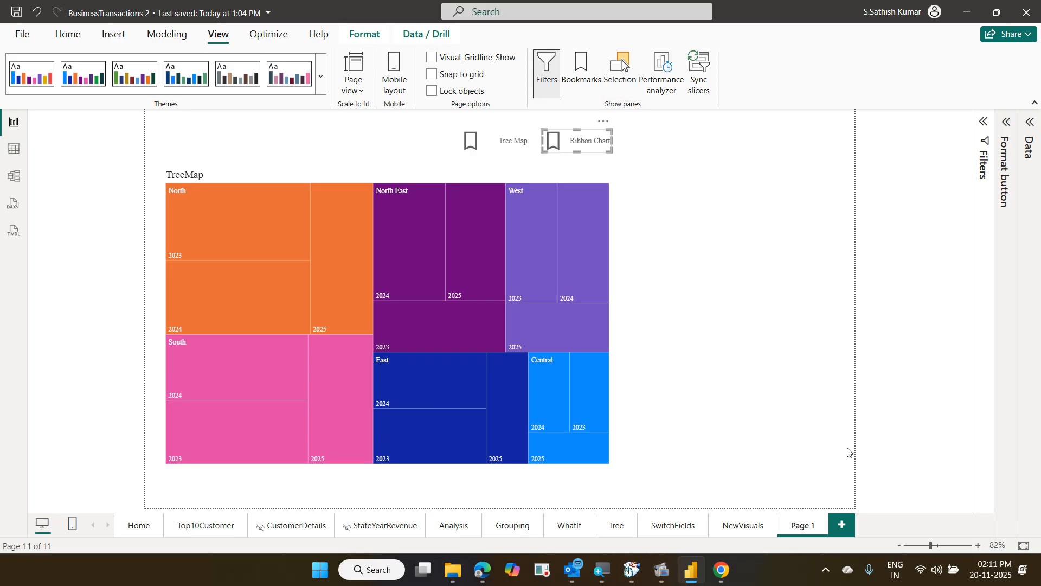
Rename the Page 1 tab to 'Bookmark'
double_click(809, 525)
key("BackSpace")
key("BackSpace")
key("BackSpace")
key("BackSpace")
key("BackSpace")
key("BackSpace")
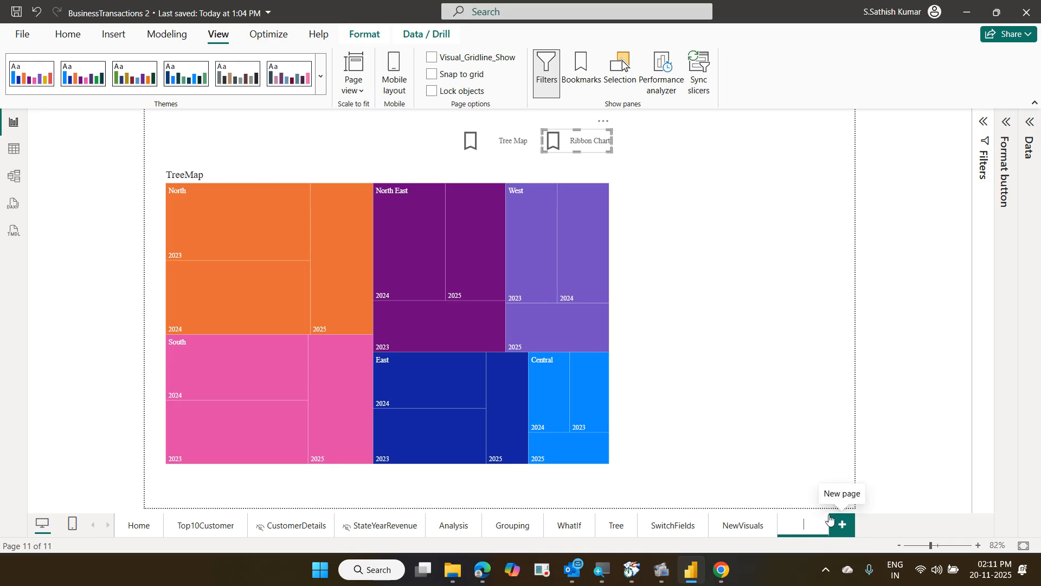
type("Boo")
type("kmark")
key("Return")
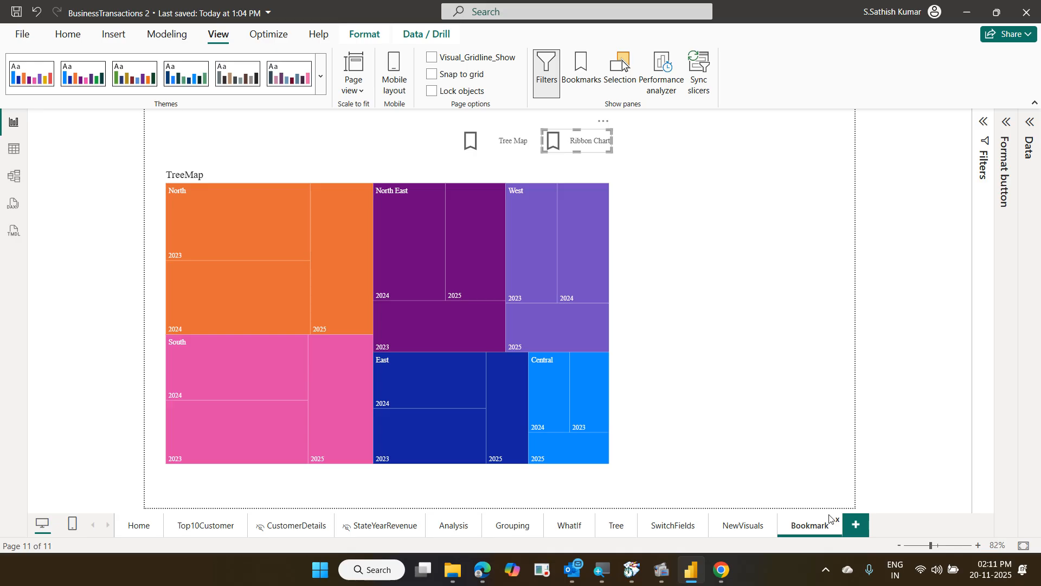
Reopen the Data and Visualizations panes, clear the 'year' field search, and switch to the Home page
left_click(723, 264)
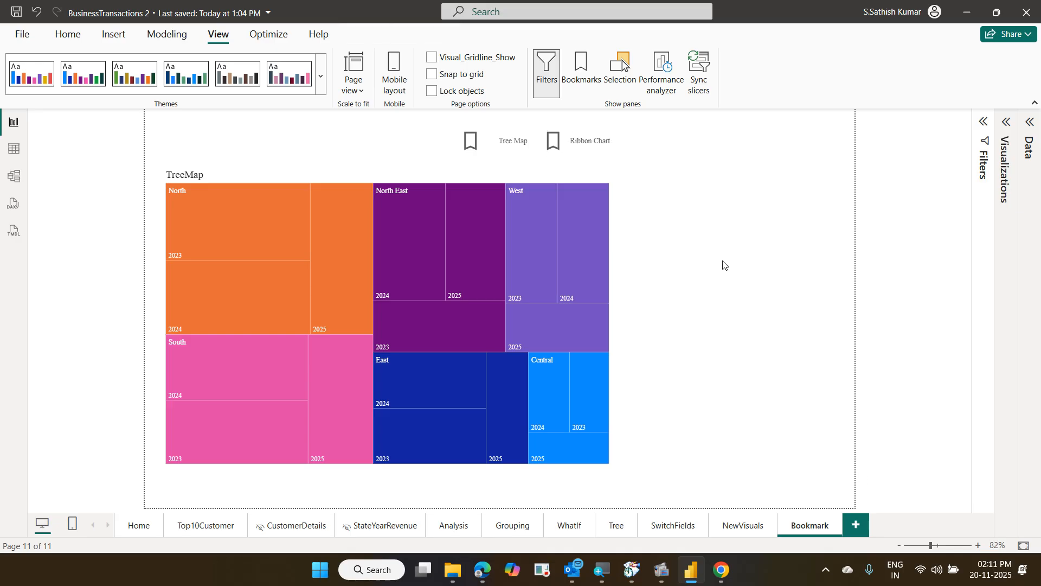
left_click(1030, 126)
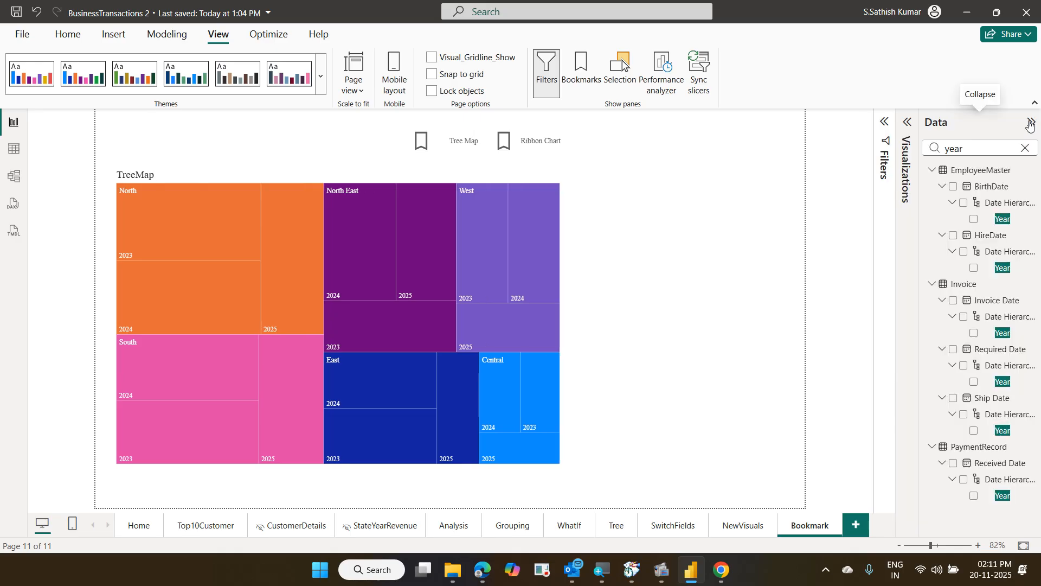
left_click(907, 123)
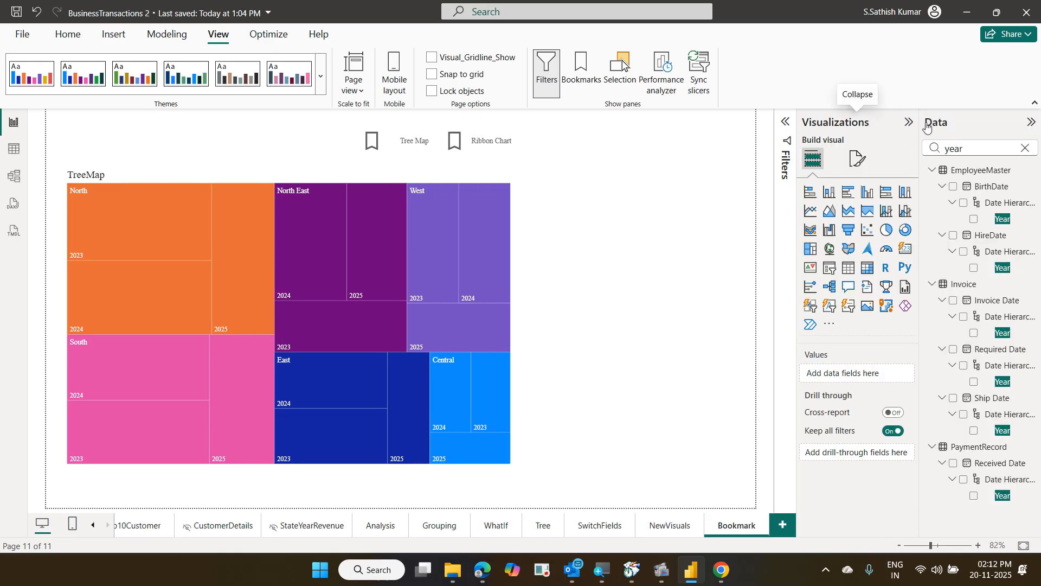
left_click(1024, 152)
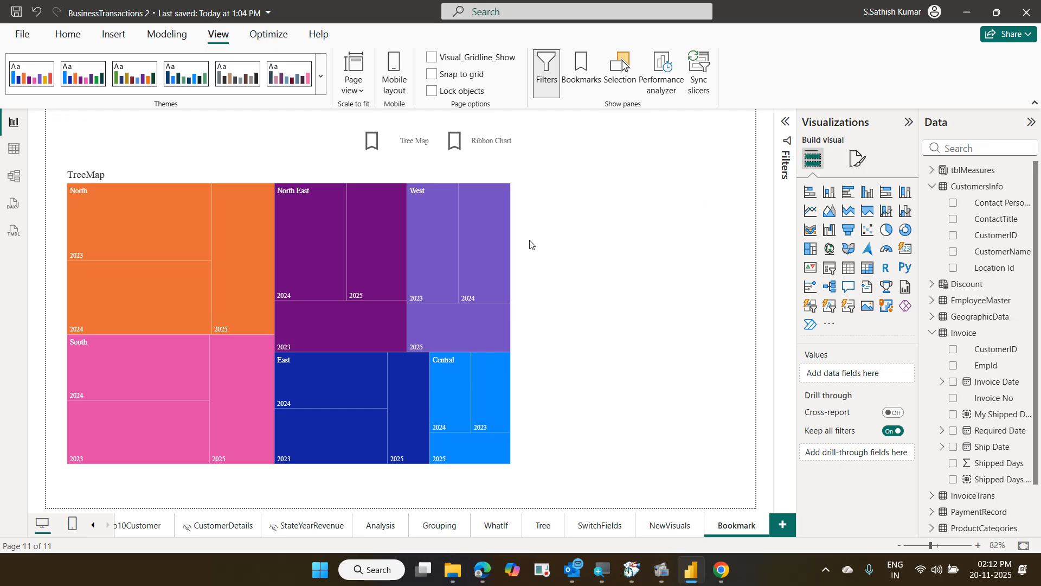
left_click(91, 526)
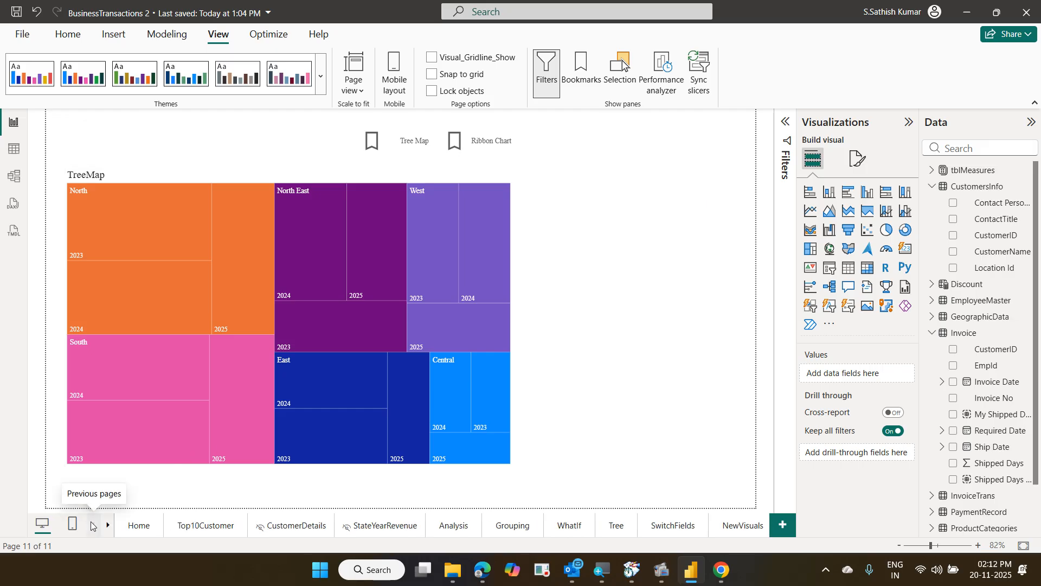
left_click(158, 523)
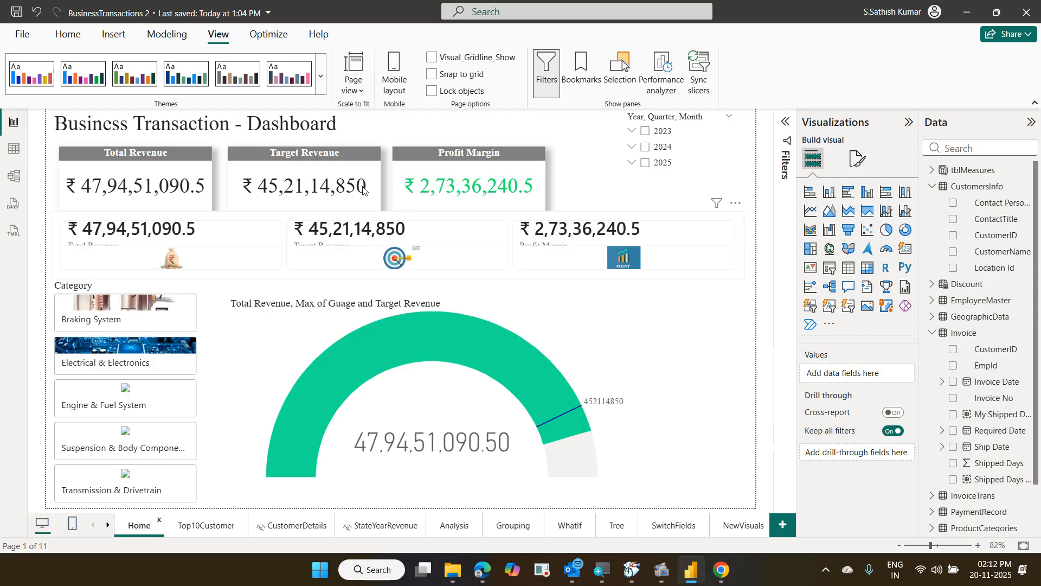
Save the report with Ctrl+S and open Manage roles from the Modeling tab
left_click(167, 36)
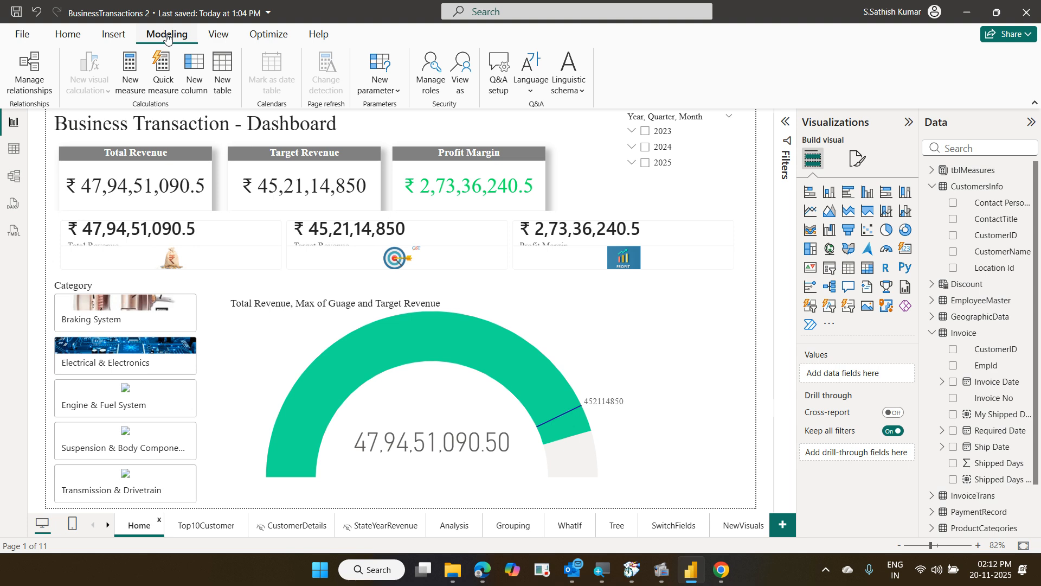
key("ctrl+s")
mouse_move(407, 48)
left_mouse_down()
mouse_move(468, 89)
mouse_move(480, 112)
left_mouse_up()
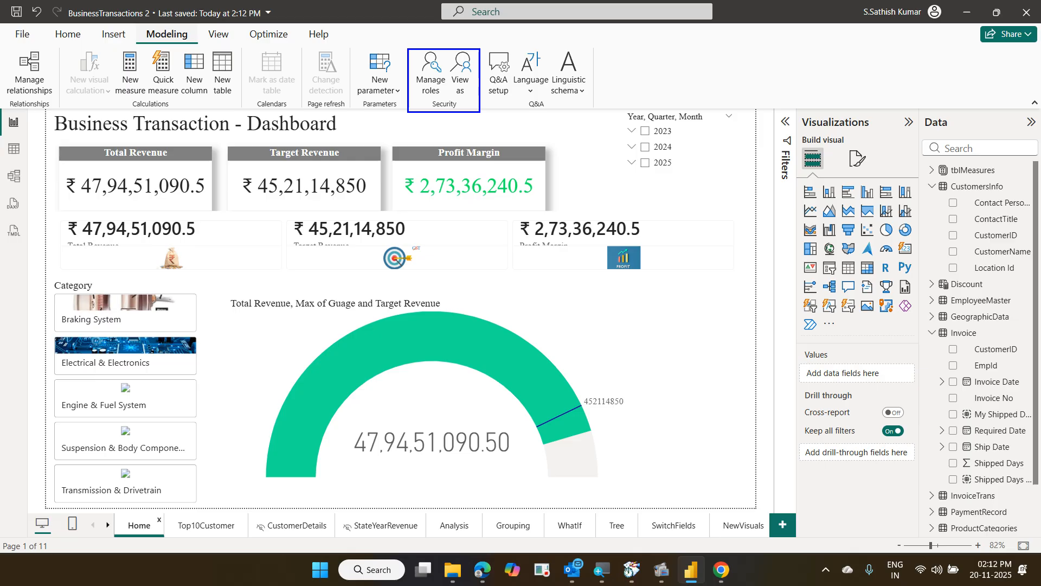
left_click(425, 96)
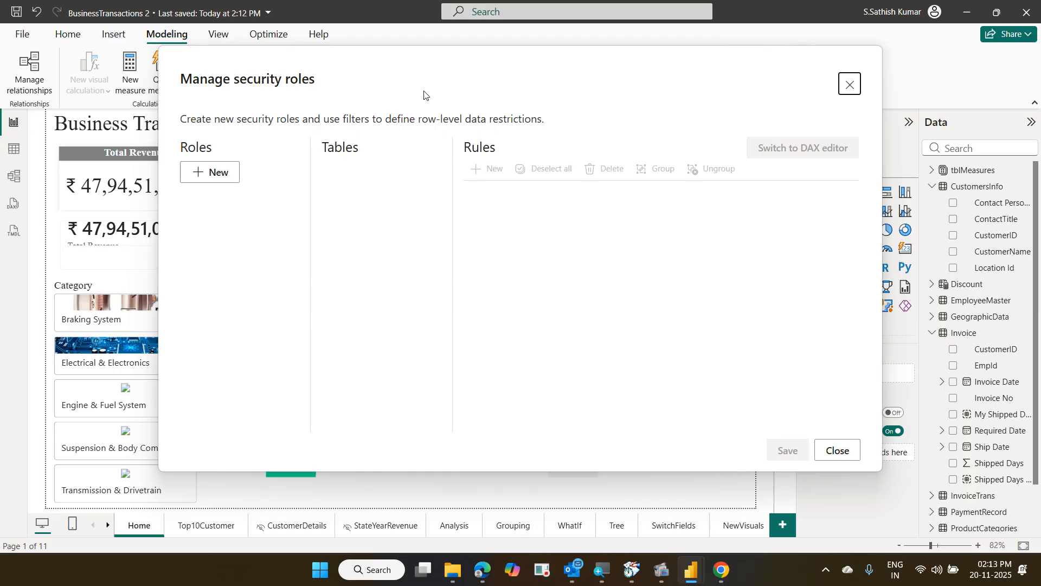
Add a new security role and name it 'South Region User'
left_click(226, 173)
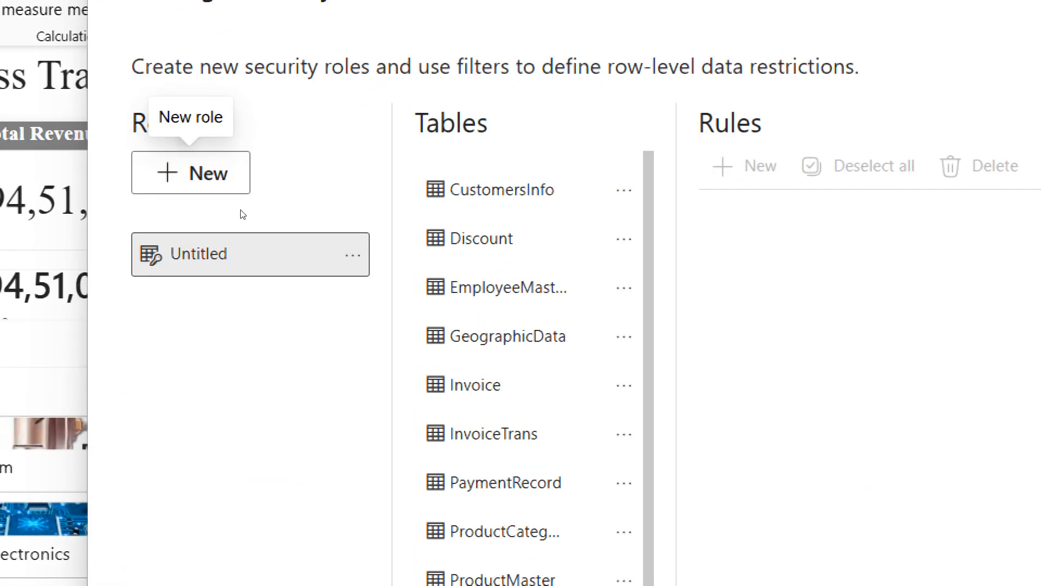
key("BackSpace")
key("BackSpace")
key("BackSpace")
key("BackSpace")
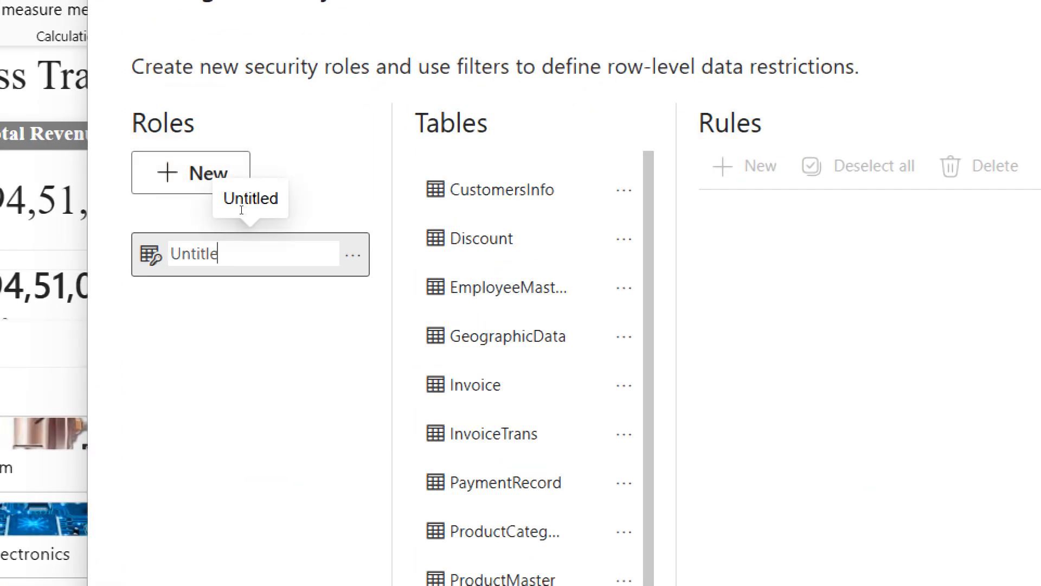
key("BackSpace")
key("BackSpace")
key("BackSpace")
key("BackSpace")
type("South Regio")
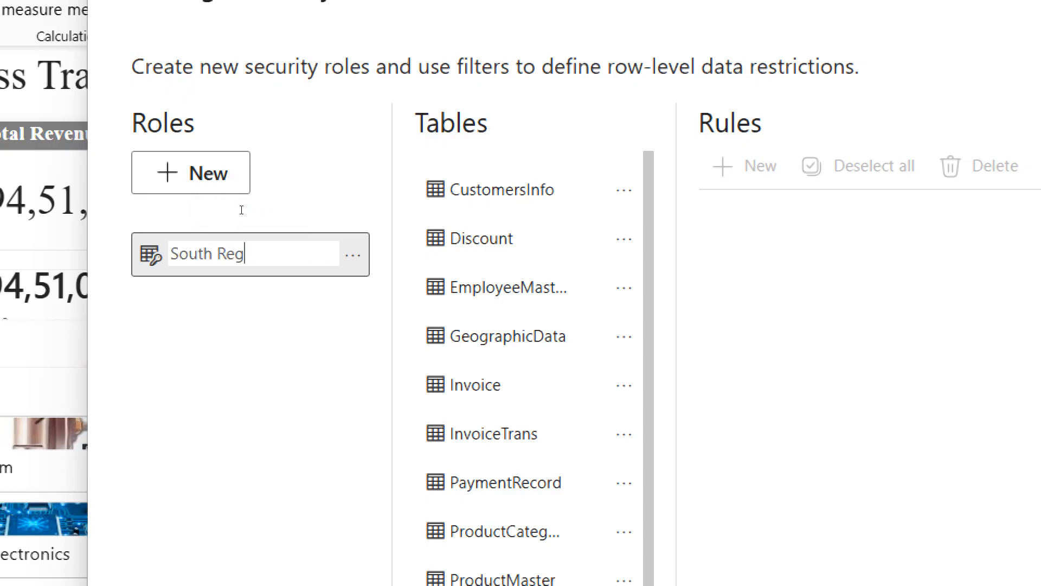
type("n User")
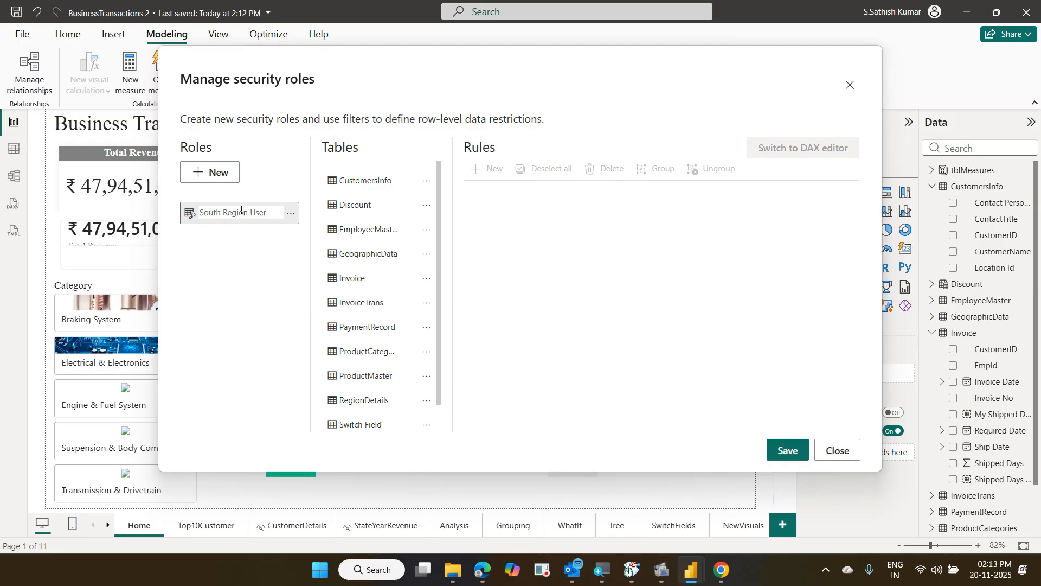
key("Return")
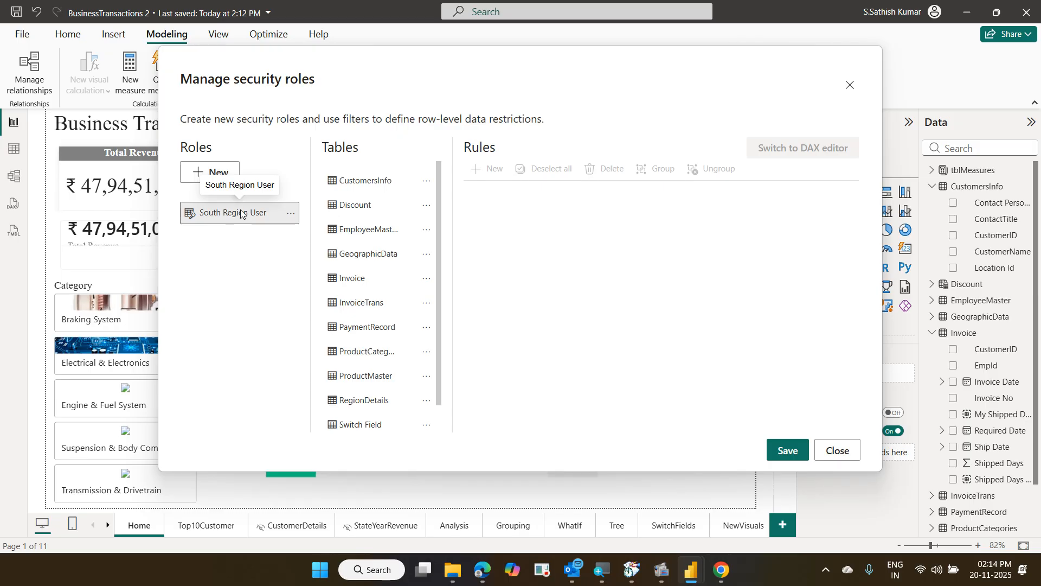
scroll(382, 300, "down", 2)
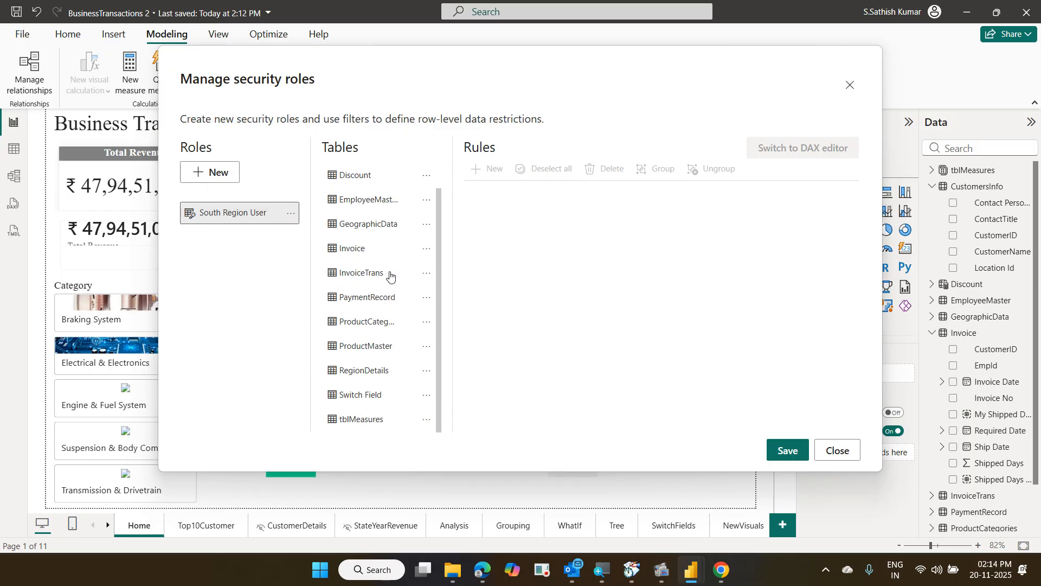
Select the RegionDetails table for the South Region User role
left_click(384, 375)
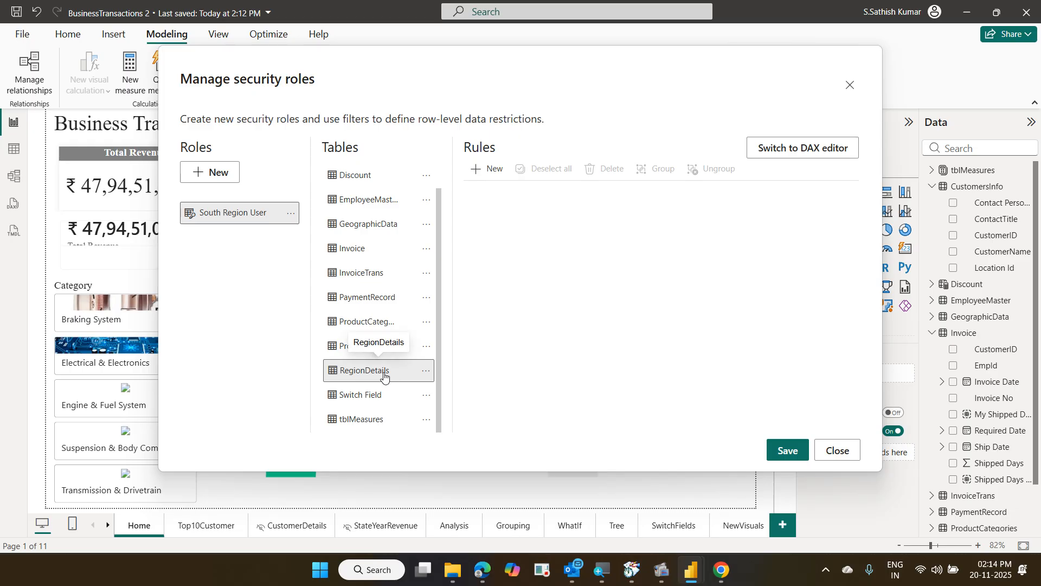
left_click(427, 374)
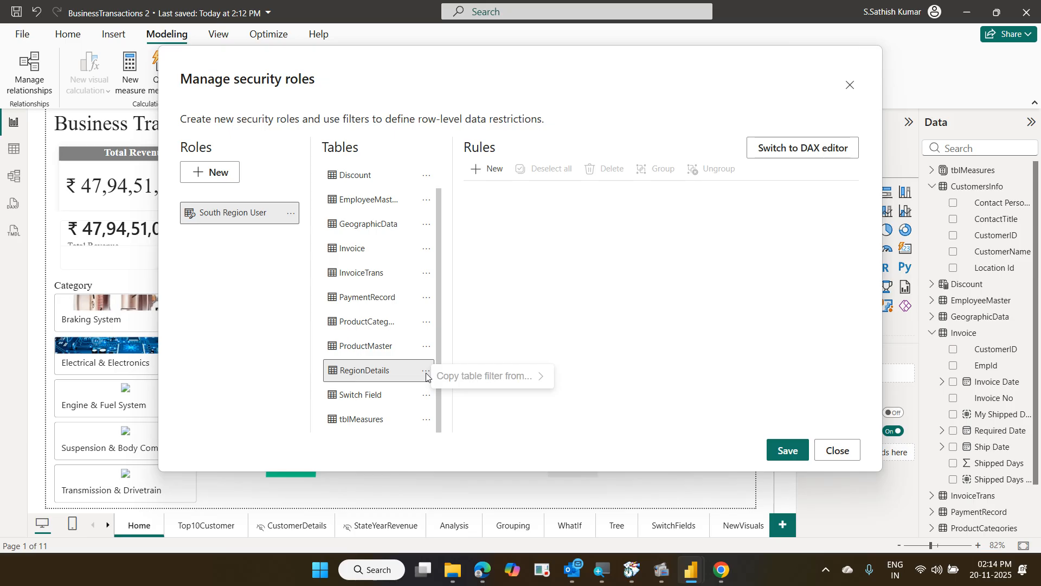
left_click(501, 222)
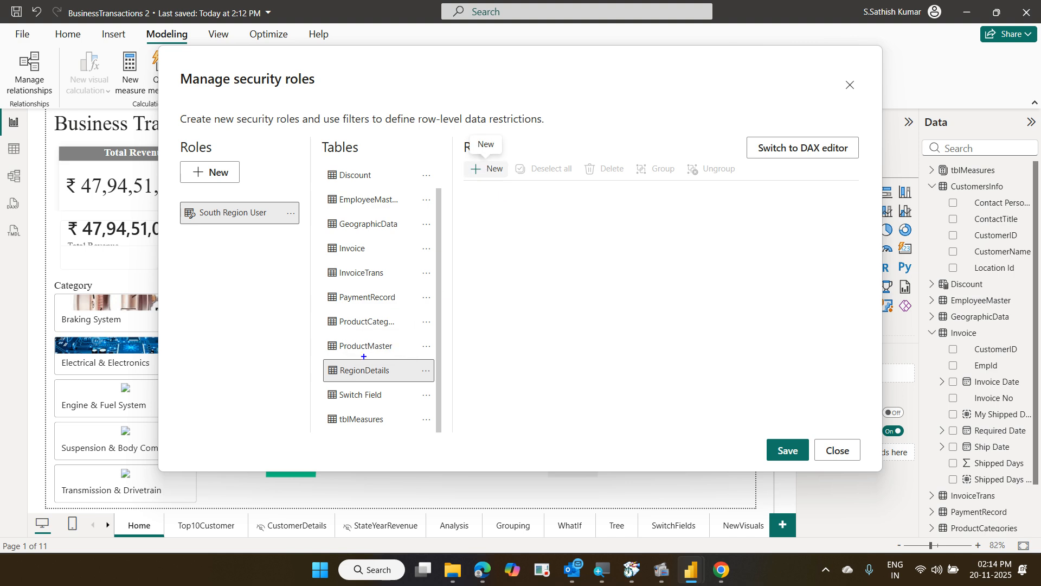
mouse_move(325, 357)
left_mouse_down()
mouse_move(365, 383)
mouse_move(415, 384)
left_mouse_up()
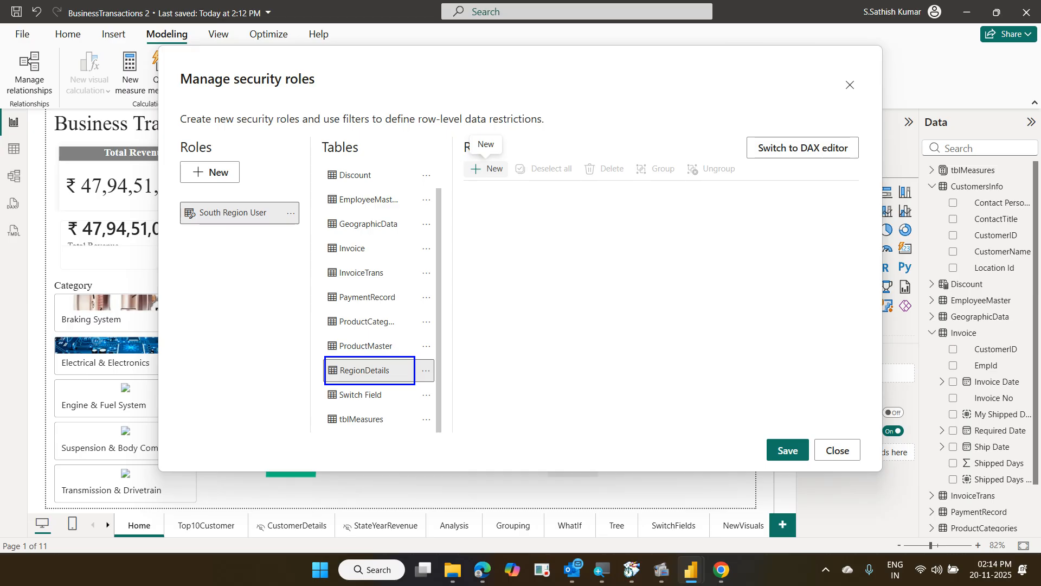
left_click_drag(463, 157, 510, 182)
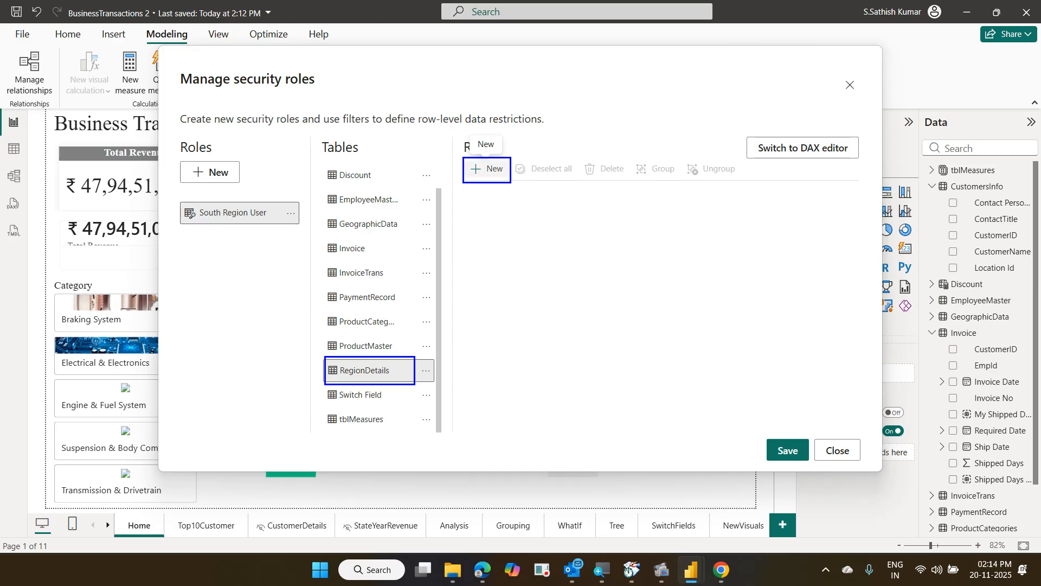
key("Escape")
Add a RegionDetails rule where Region Name equals South and save the role
left_click(491, 176)
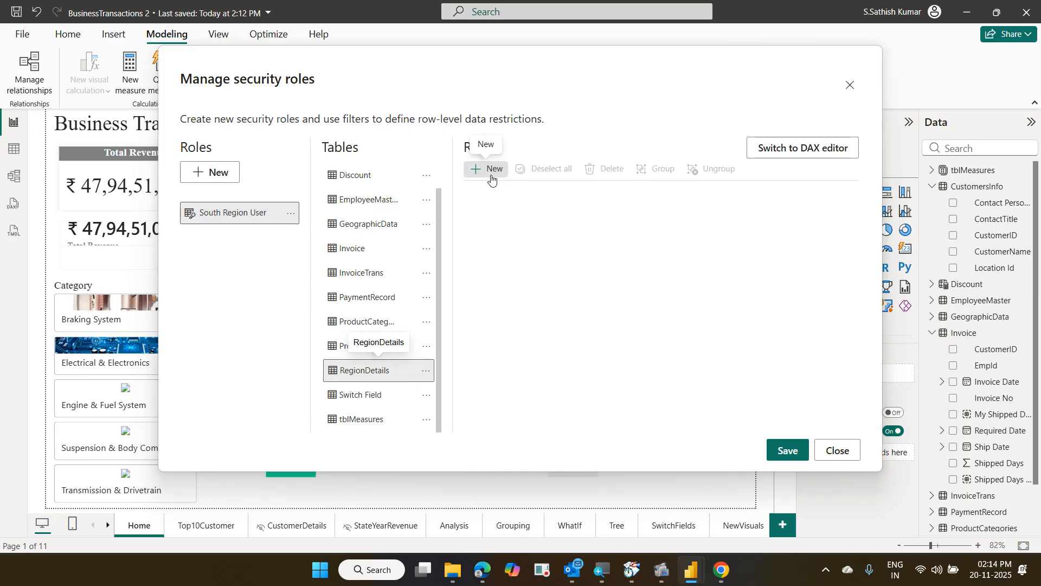
left_click(490, 174)
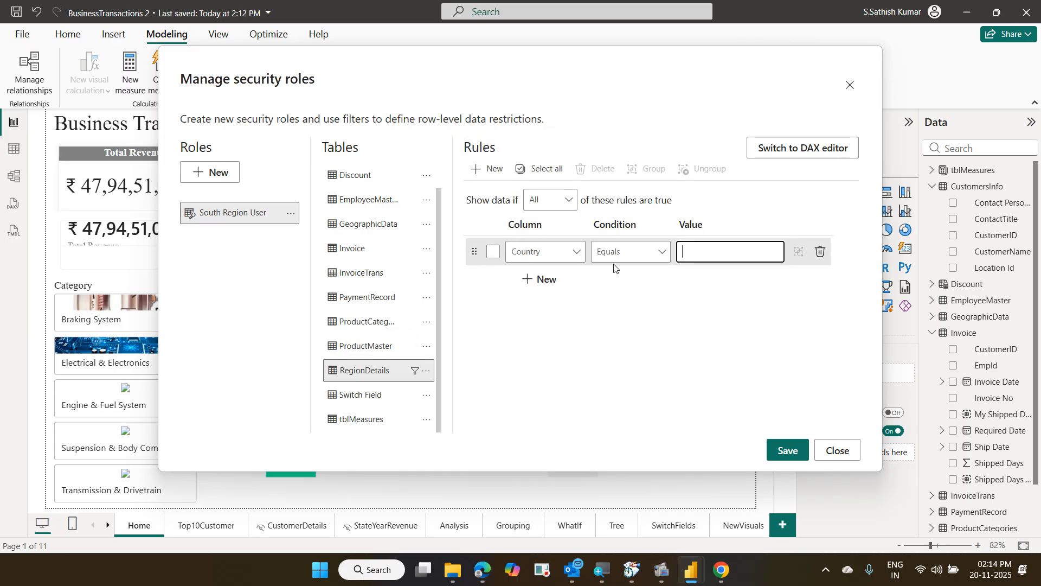
left_click(579, 255)
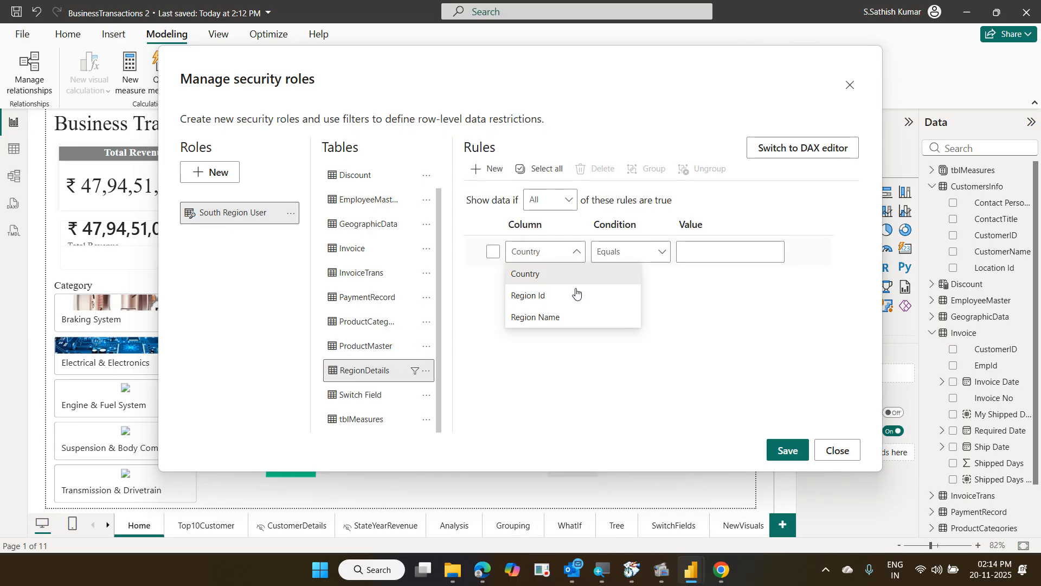
left_click(582, 322)
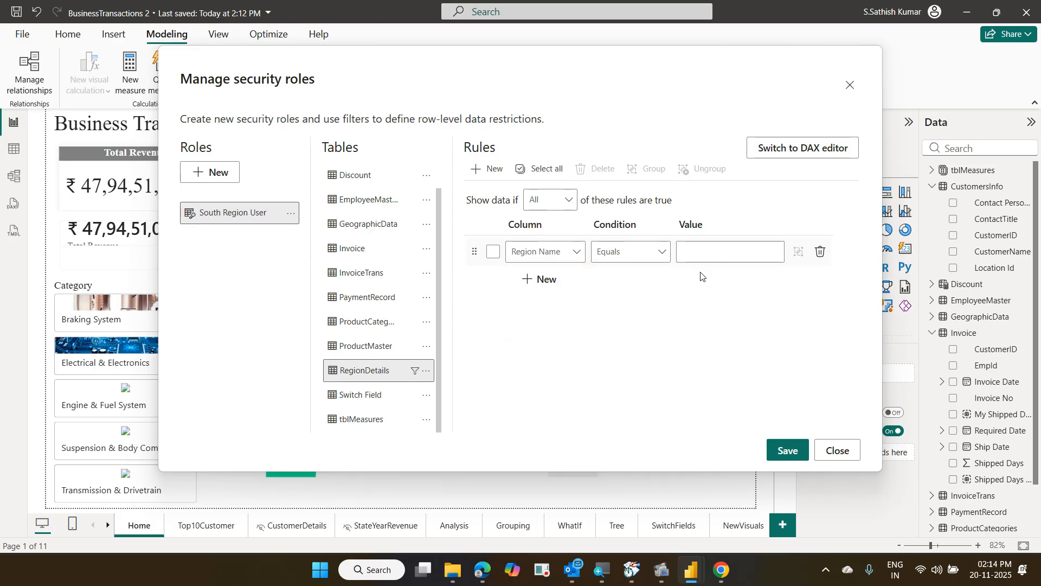
left_click(707, 259)
type("South")
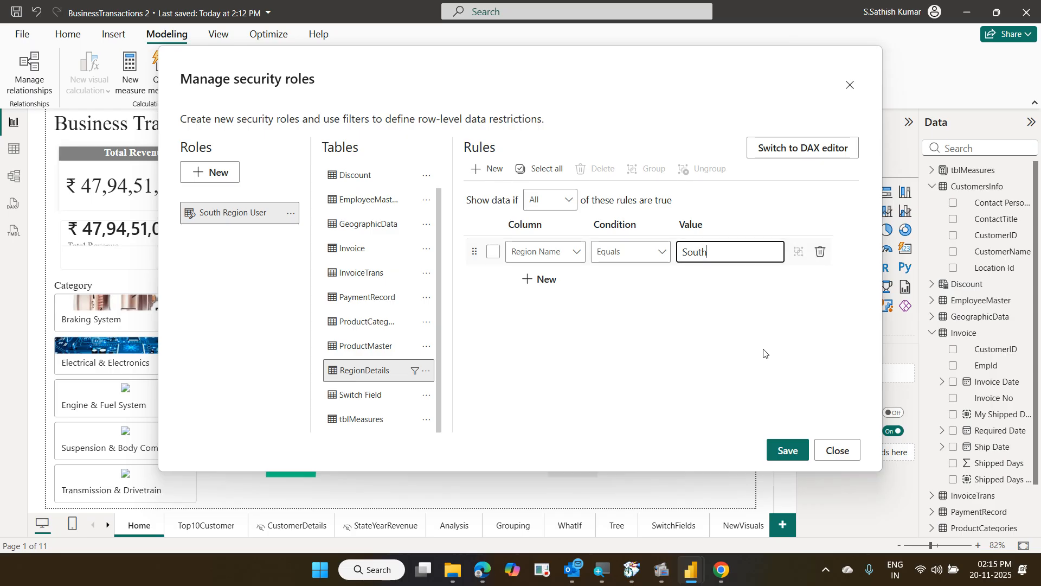
left_click(786, 450)
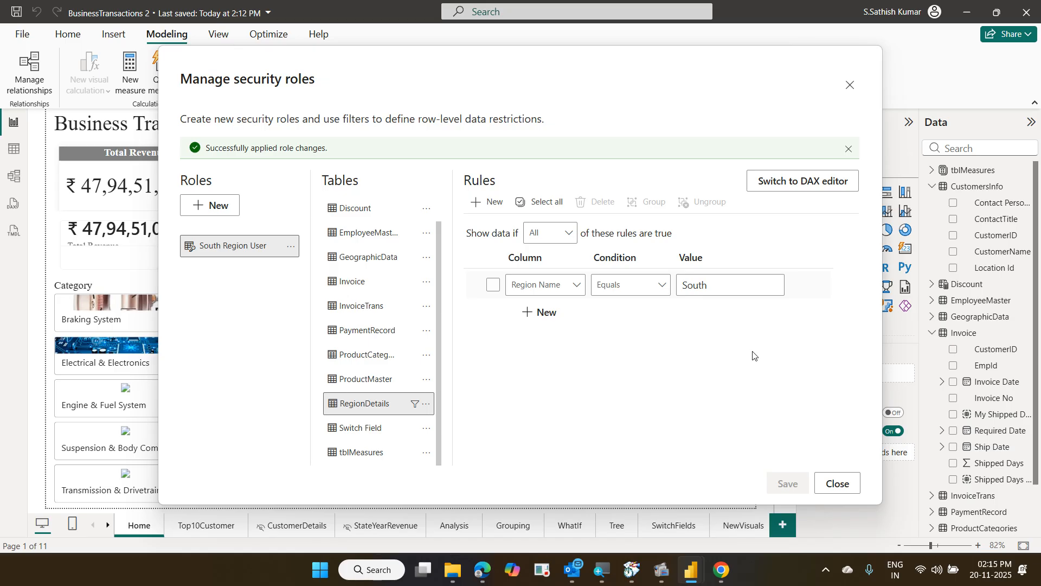
Add another role and name it 'North Region User'
left_click(219, 211)
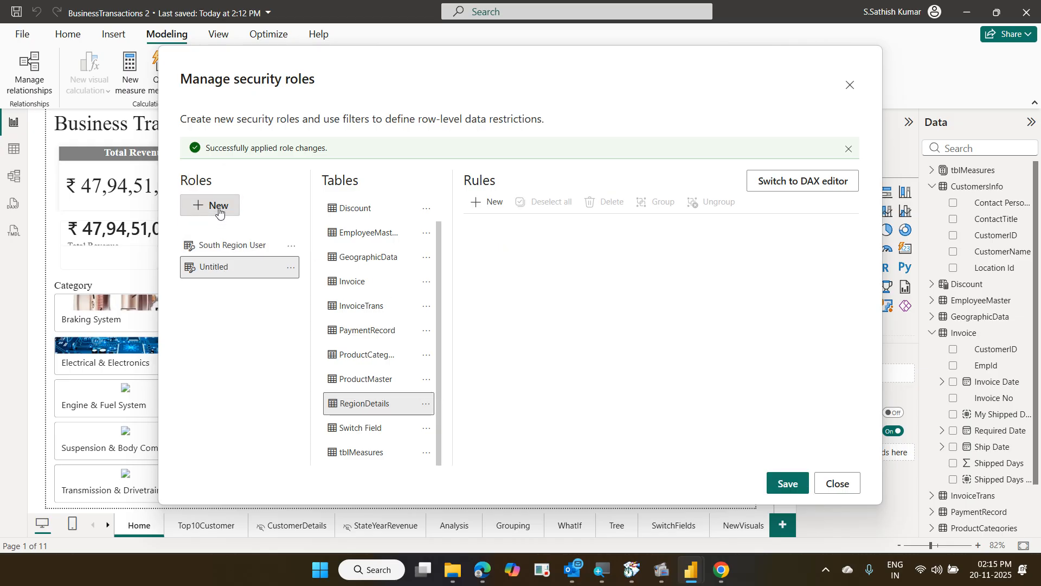
left_click(228, 268)
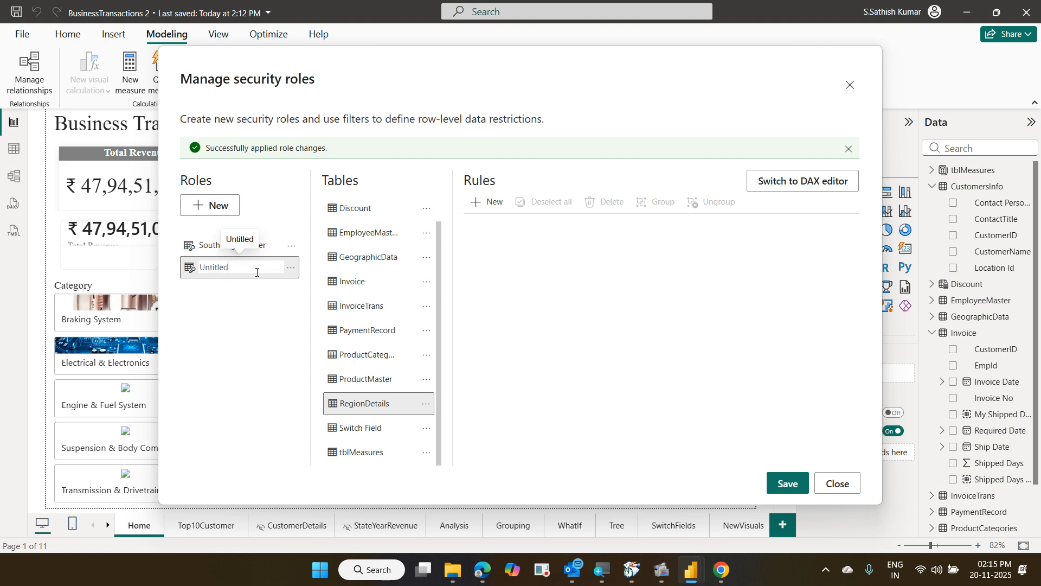
key("BackSpace")
key("BackSpace")
key("BackSpace")
key("BackSpace")
key("BackSpace")
key("BackSpace")
key("BackSpace")
key("BackSpace")
type("North")
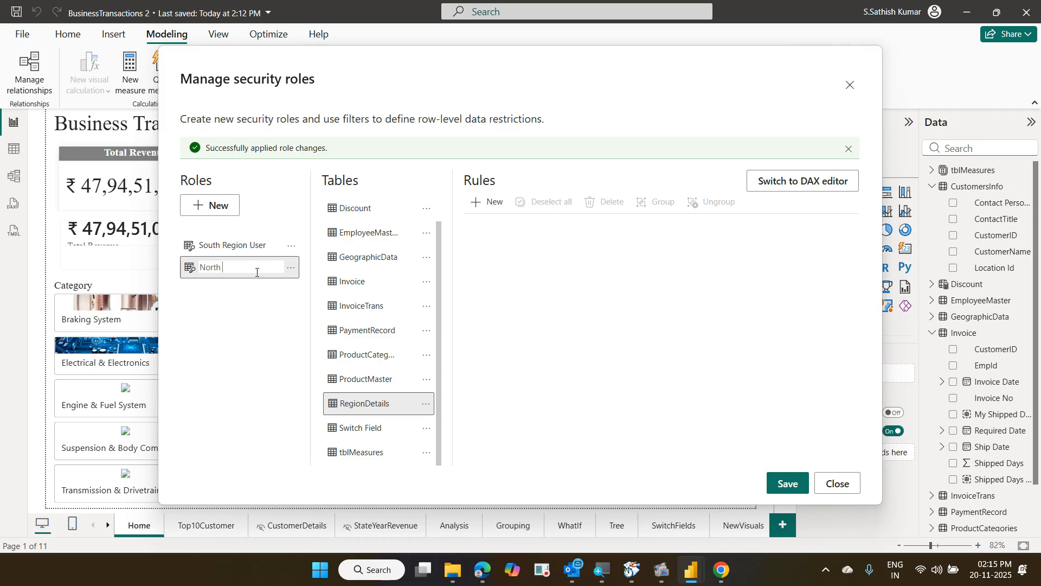
type("Region User")
key("Return")
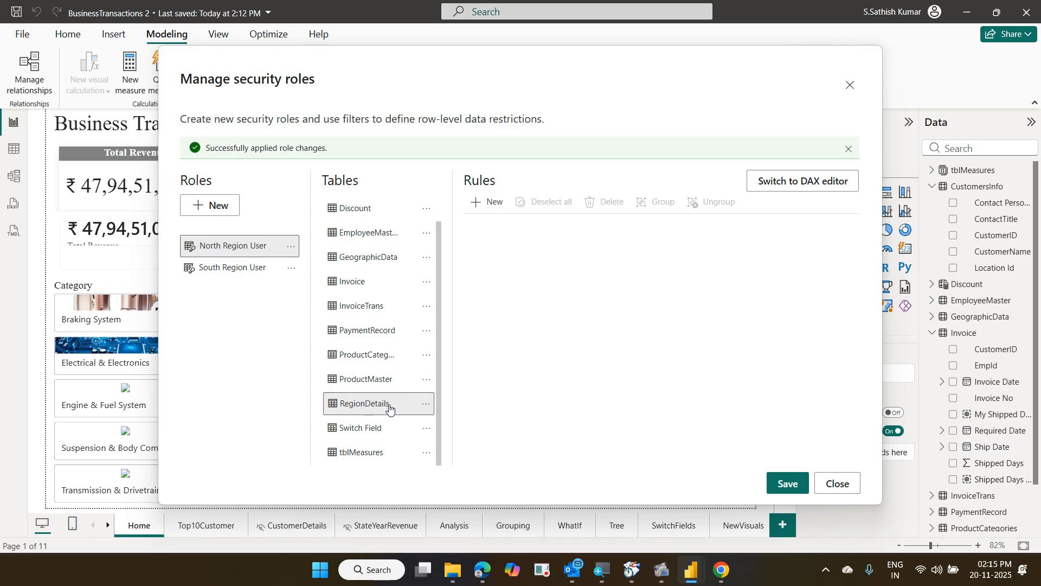
Add a RegionDetails rule where Region Name equals North
left_click(489, 209)
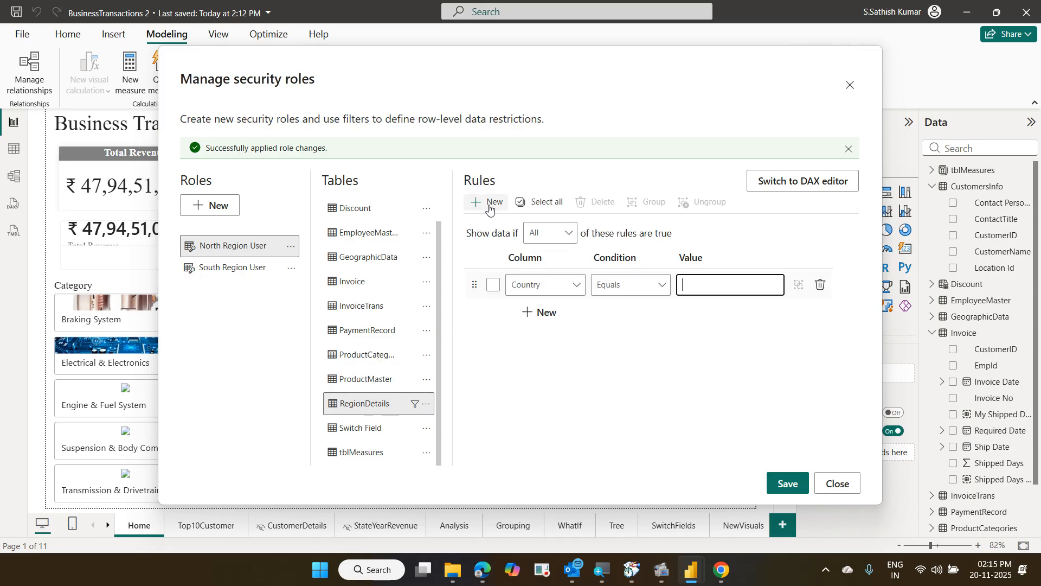
left_click(568, 288)
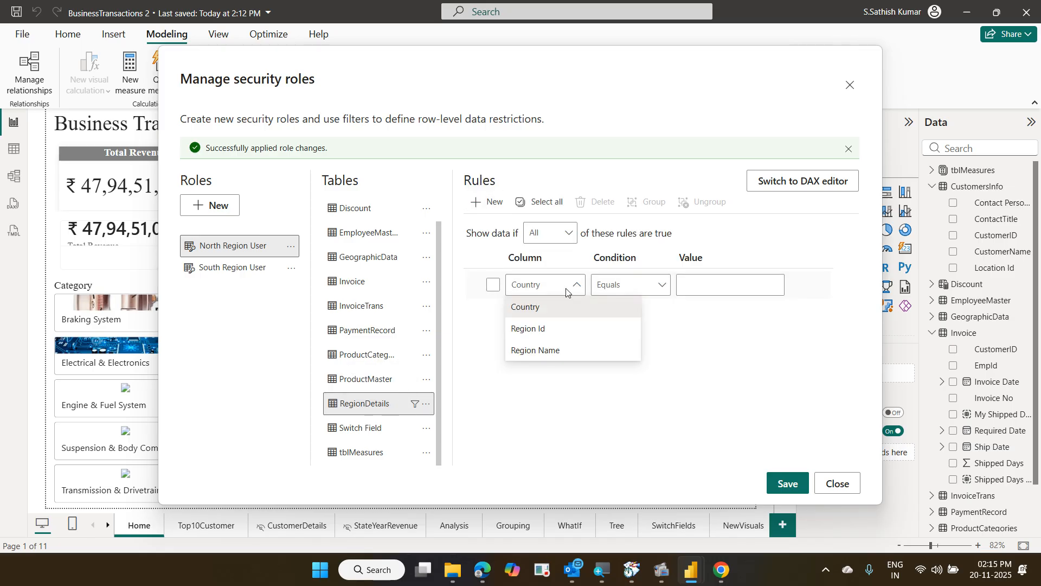
left_click(565, 349)
left_click(697, 286)
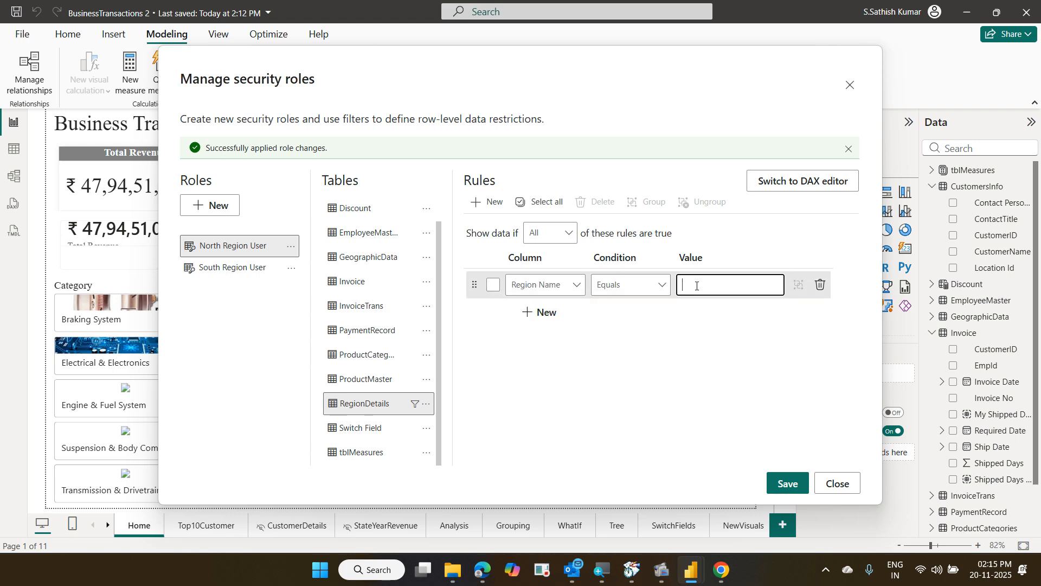
type("North")
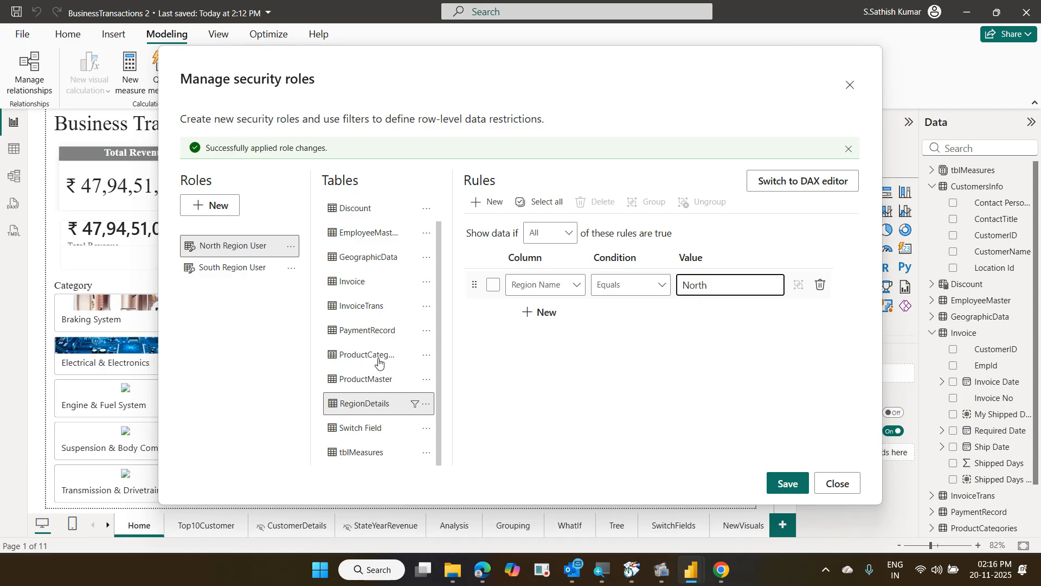
left_click(381, 337)
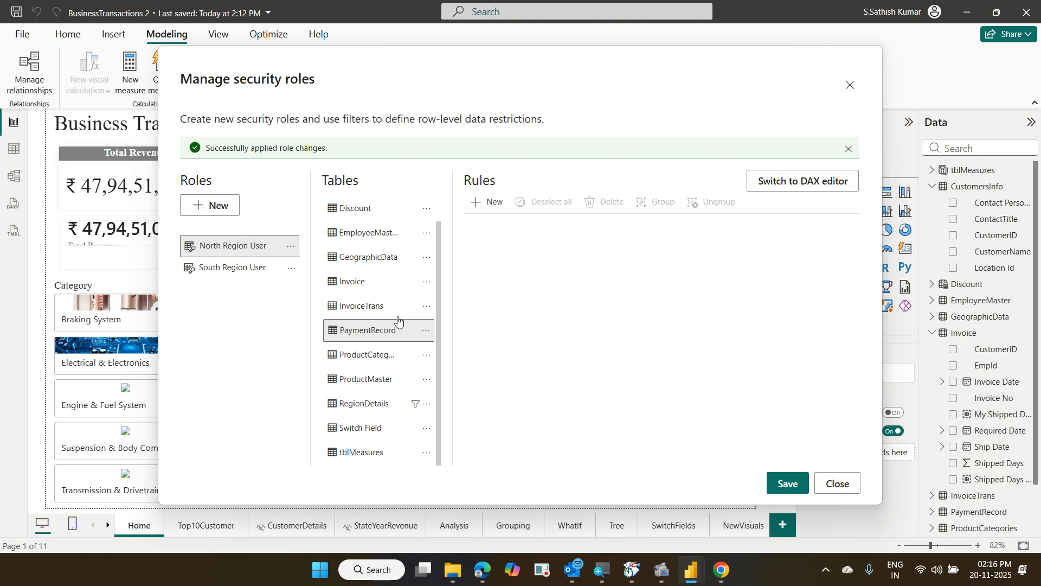
Delete the stray PaymentRecord Invoice No rule, save the North Region User role, and close the dialog
left_click(482, 202)
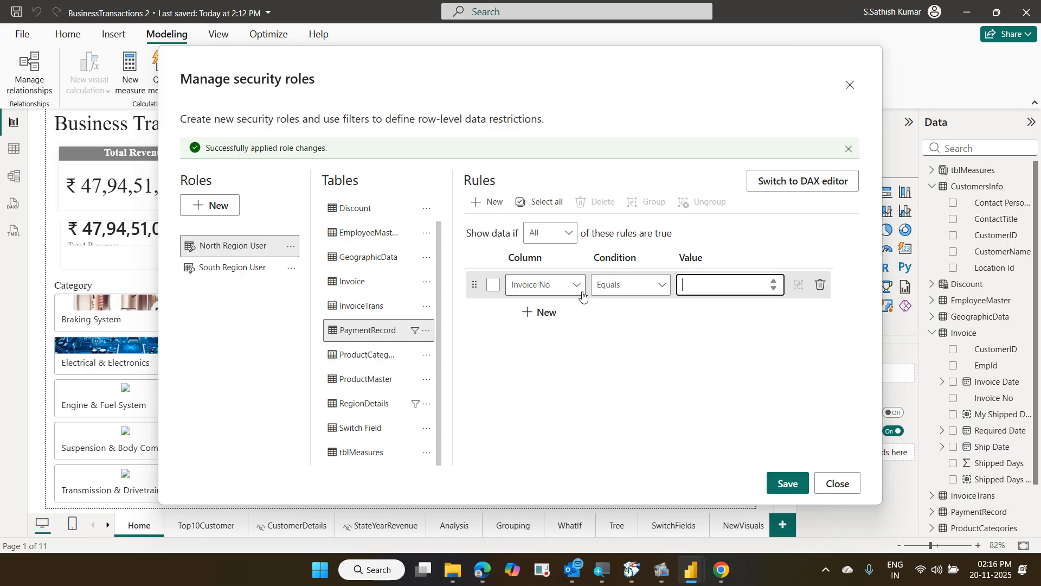
left_click(820, 284)
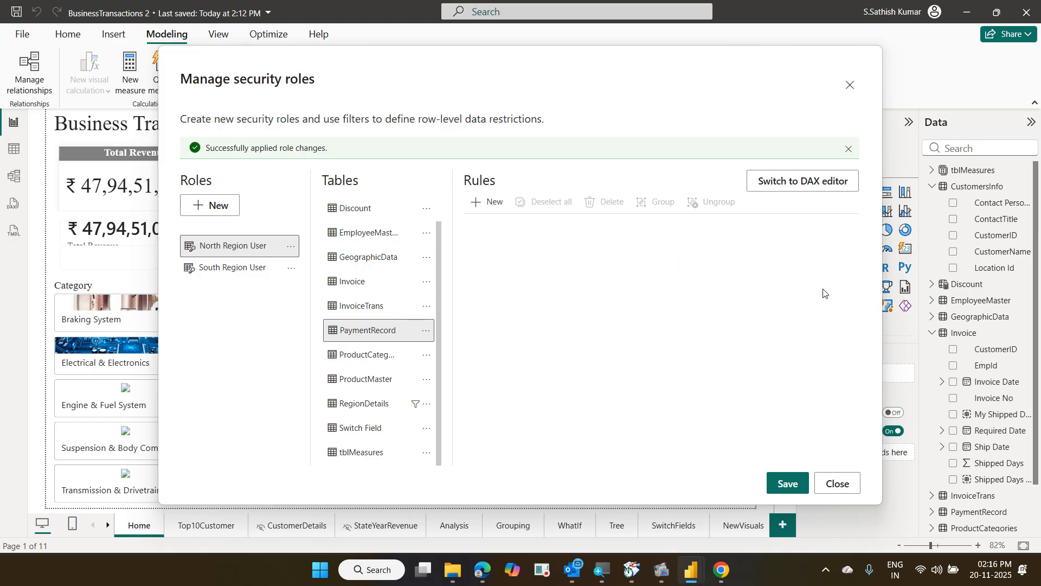
left_click(387, 411)
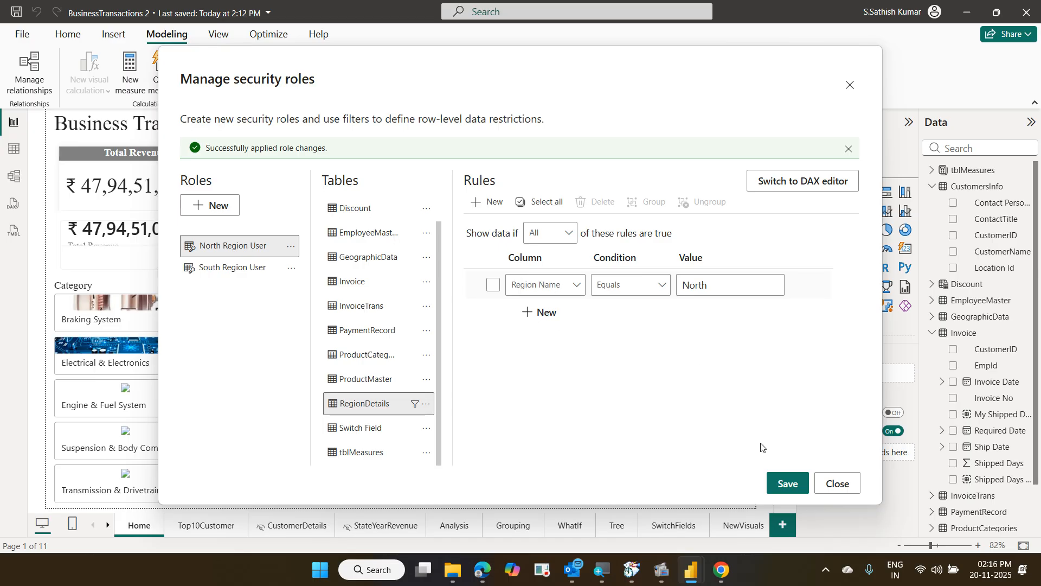
left_click(774, 478)
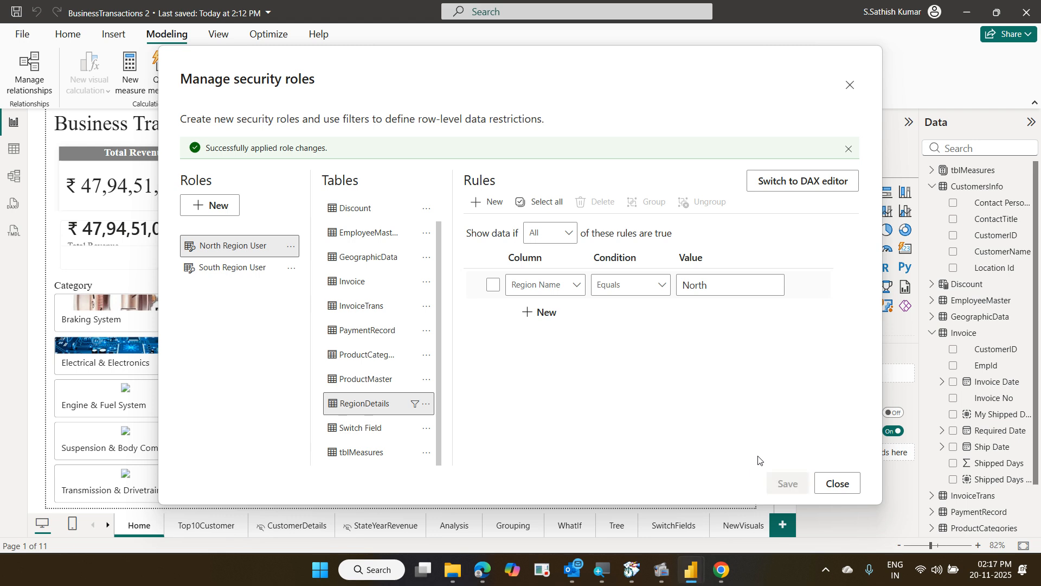
left_click(834, 483)
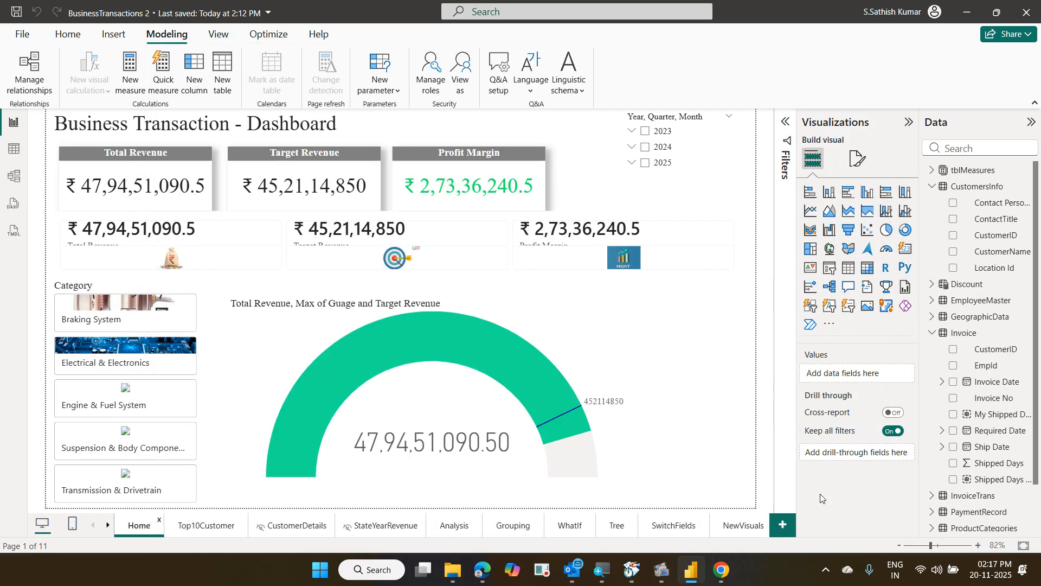
On the Top10Customer page, preview the report as North Region User via View as
left_click(214, 529)
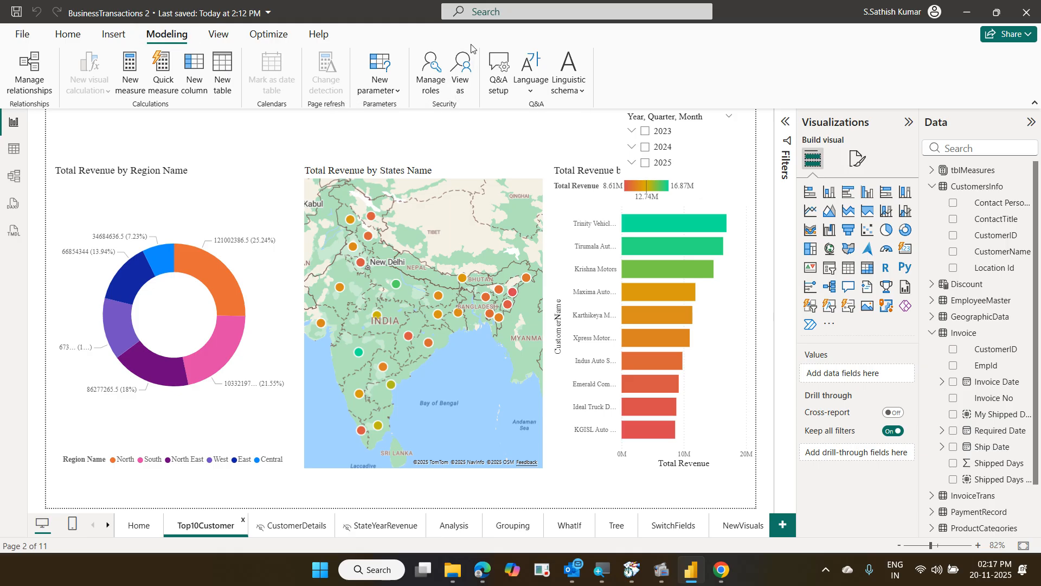
left_click_drag(445, 51, 475, 102)
left_click(467, 69)
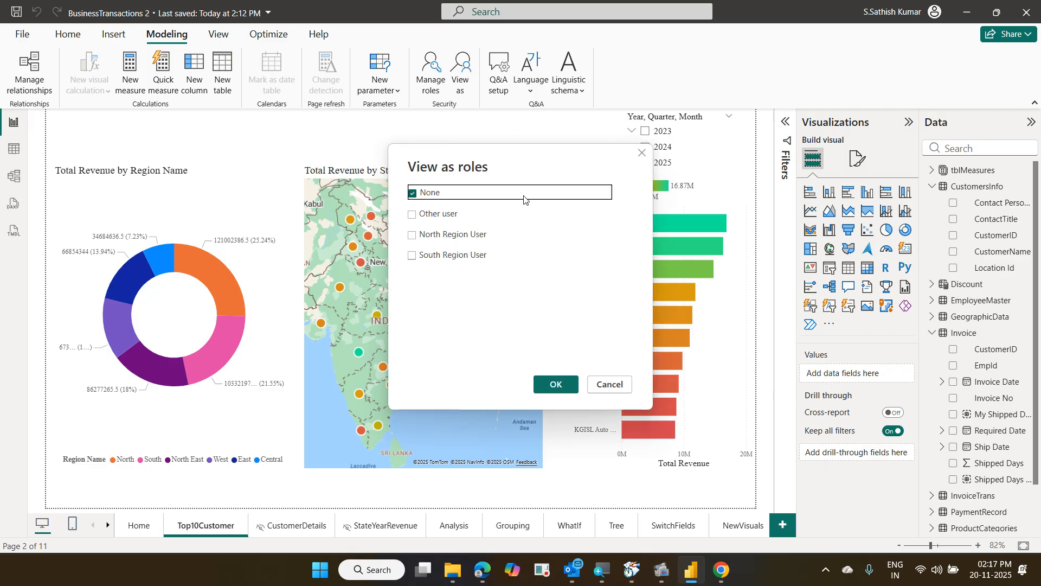
left_click(470, 234)
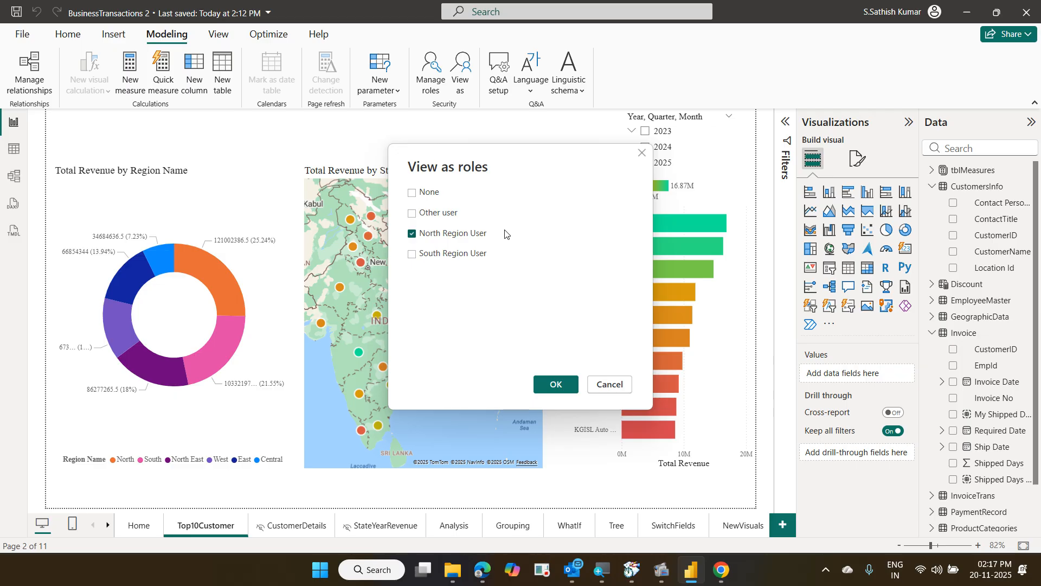
left_click(554, 386)
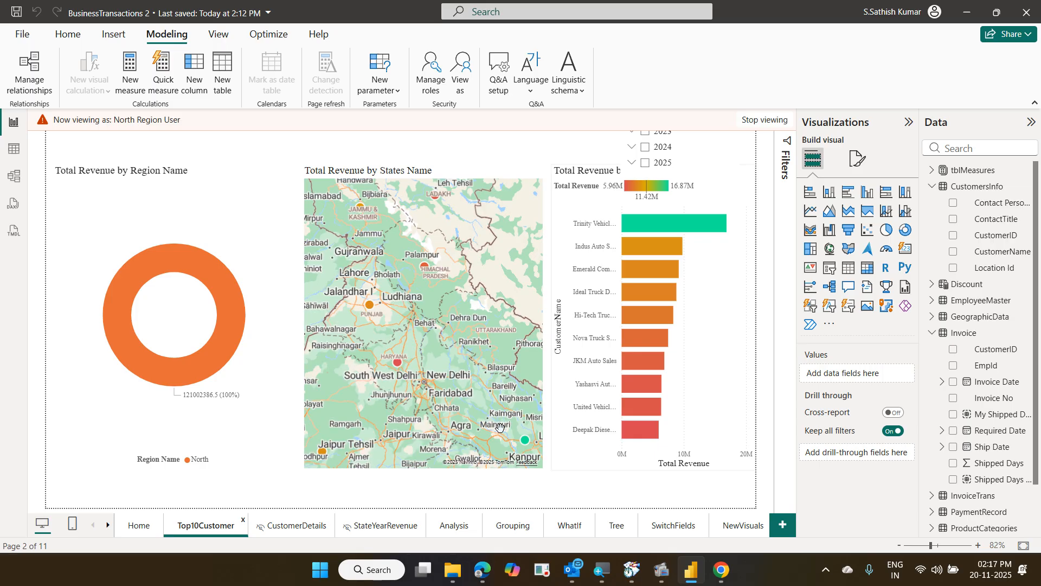
Check the CustomerDetails, StateYearRevenue, Analysis and Grouping pages under the North role
left_click(312, 533)
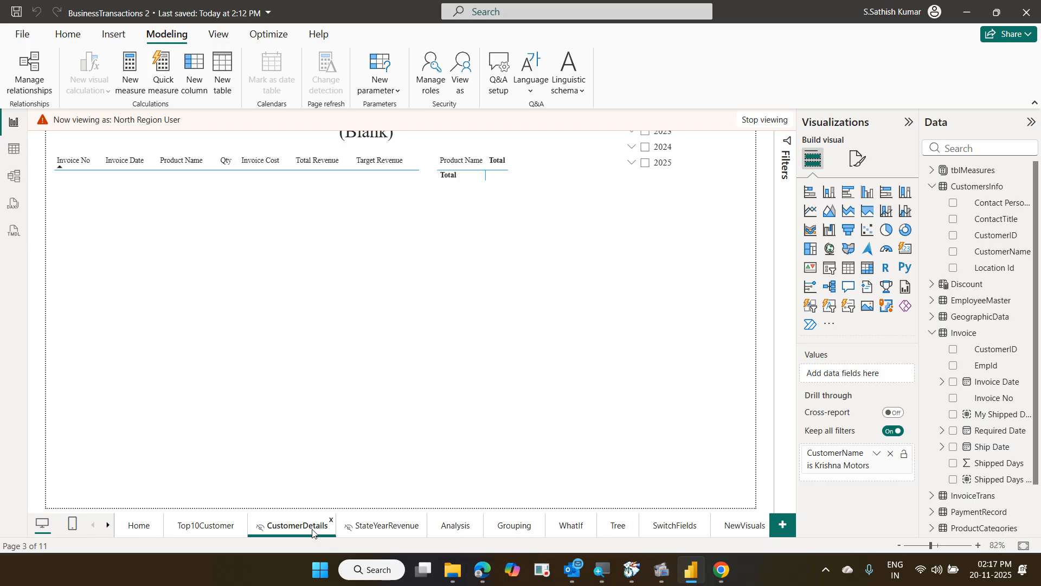
left_click(374, 528)
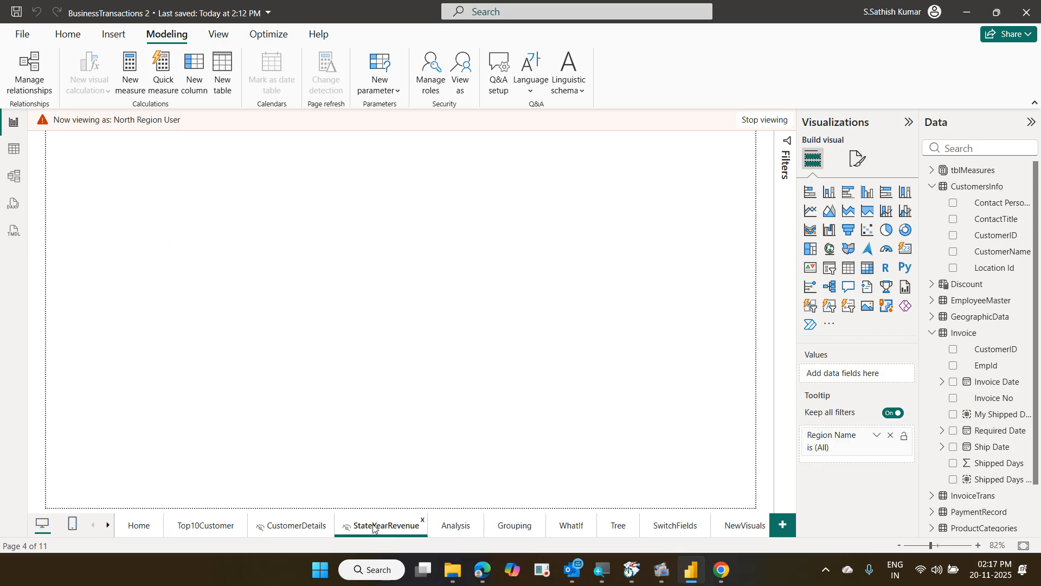
left_click(471, 531)
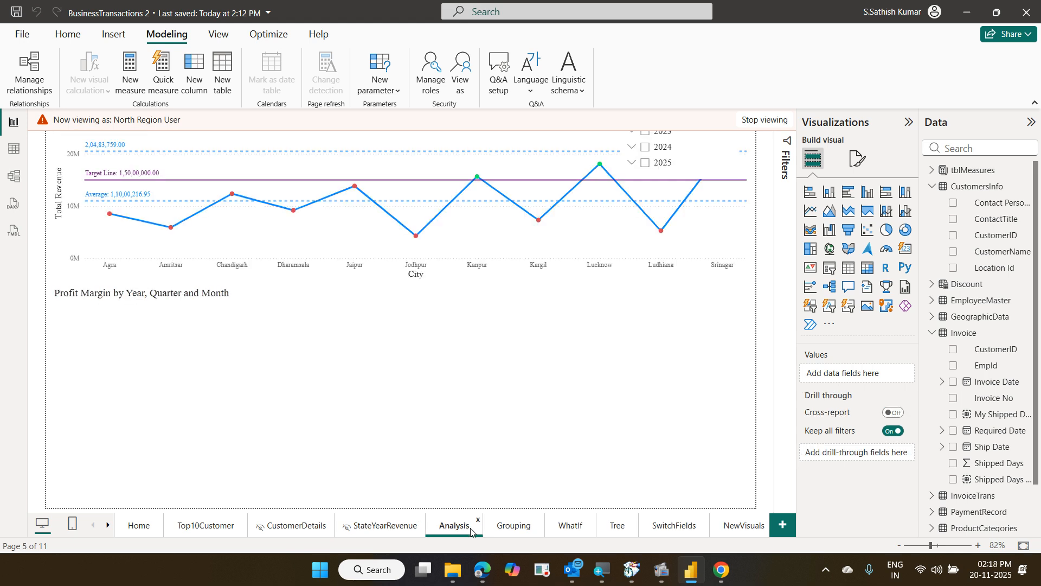
left_click(515, 527)
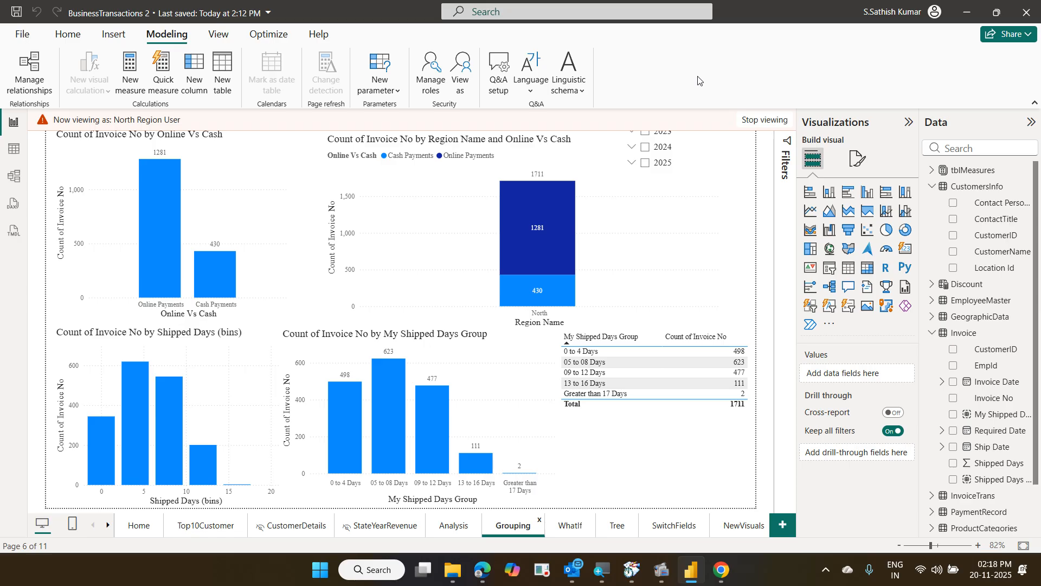
Switch the preview to South Region User, then stop viewing as a role and return to Home
left_click(469, 79)
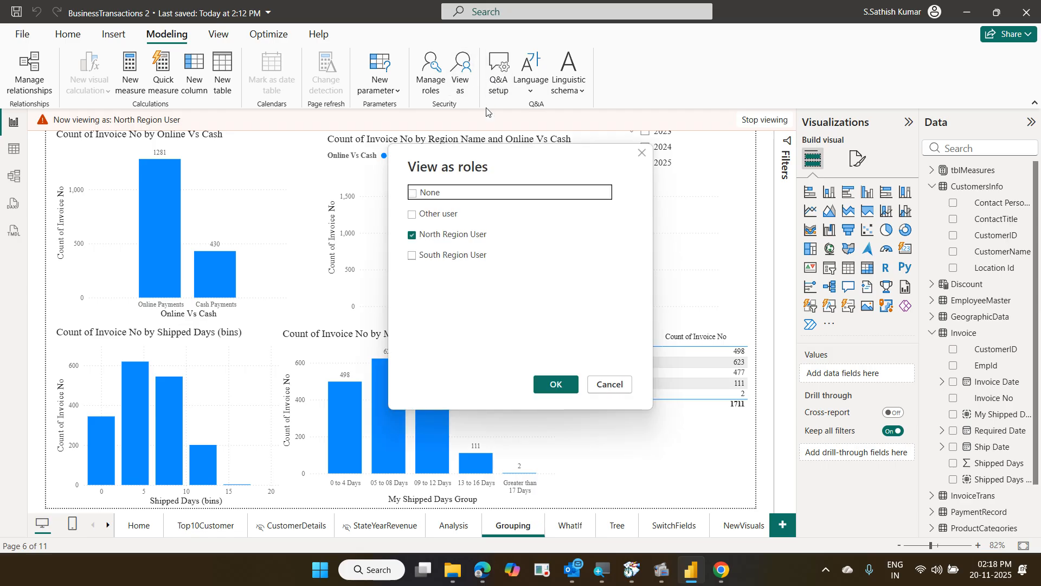
left_click(461, 255)
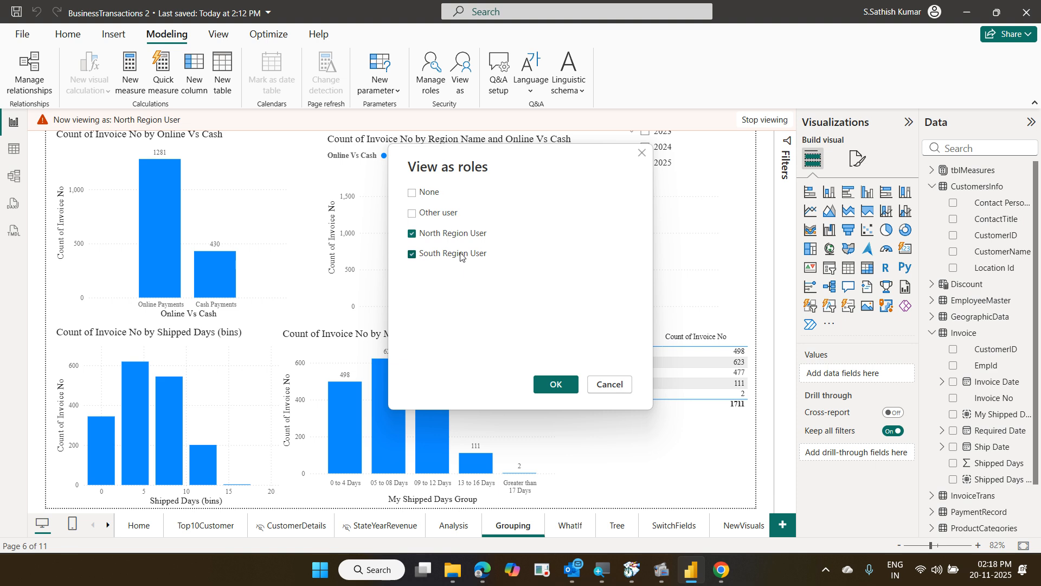
left_click(432, 236)
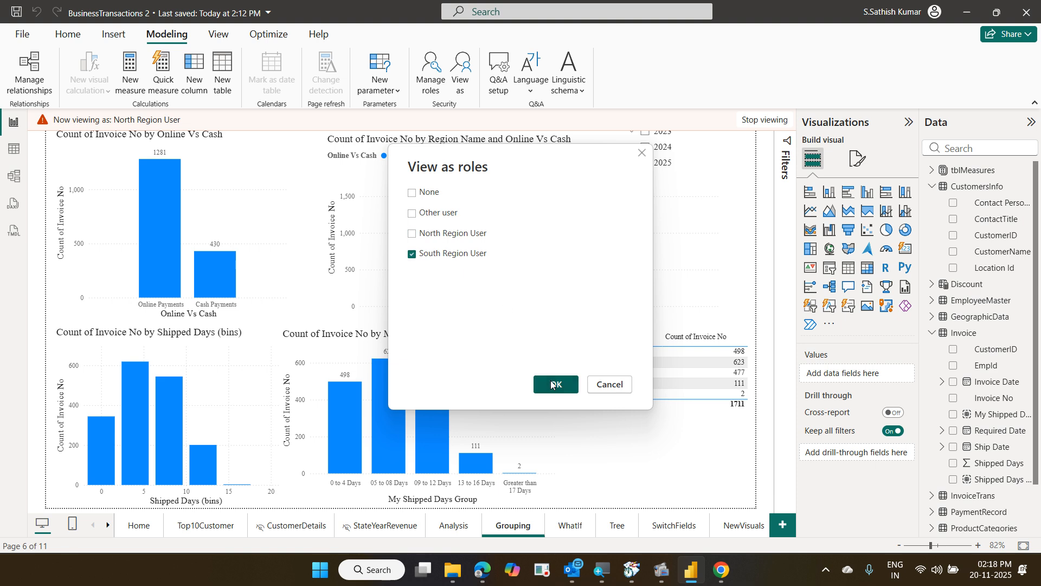
left_click(552, 384)
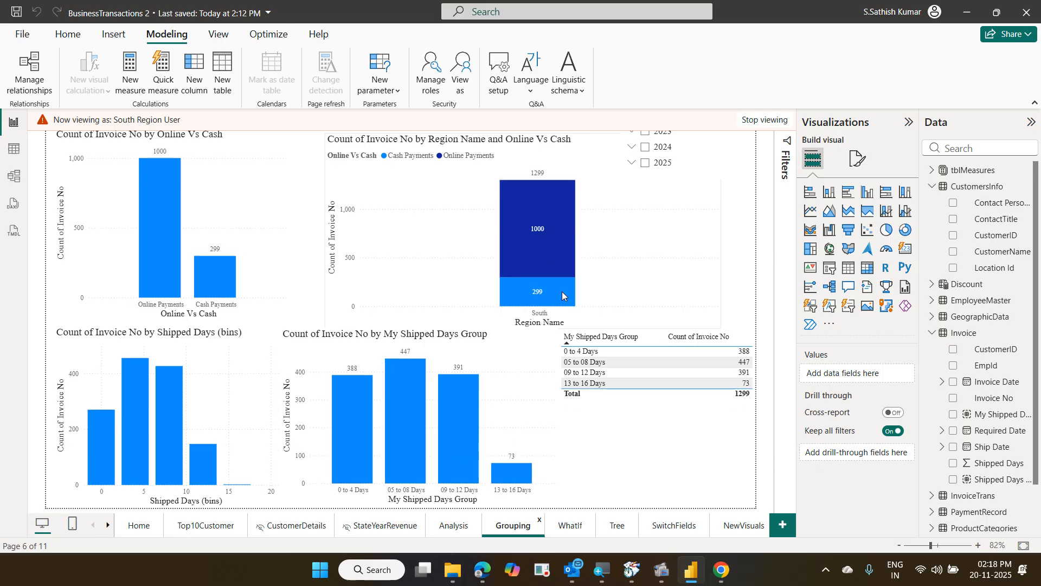
left_click(761, 124)
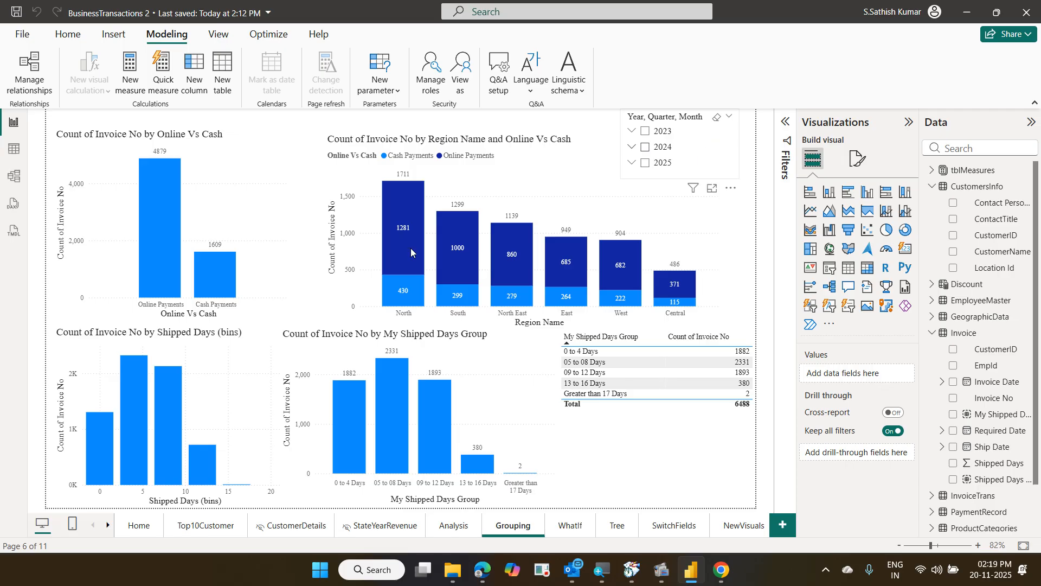
left_click(140, 525)
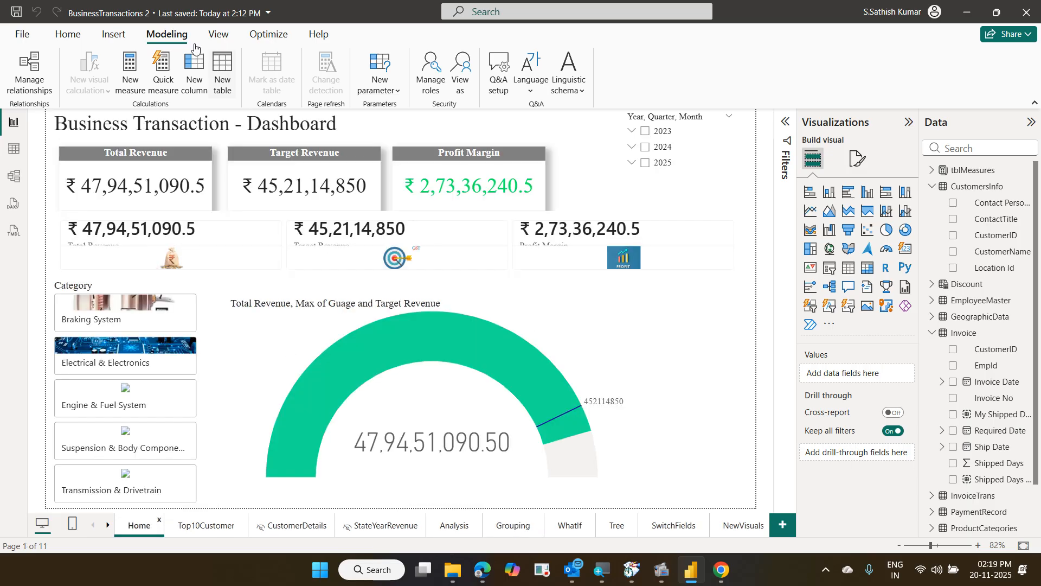
left_click(425, 92)
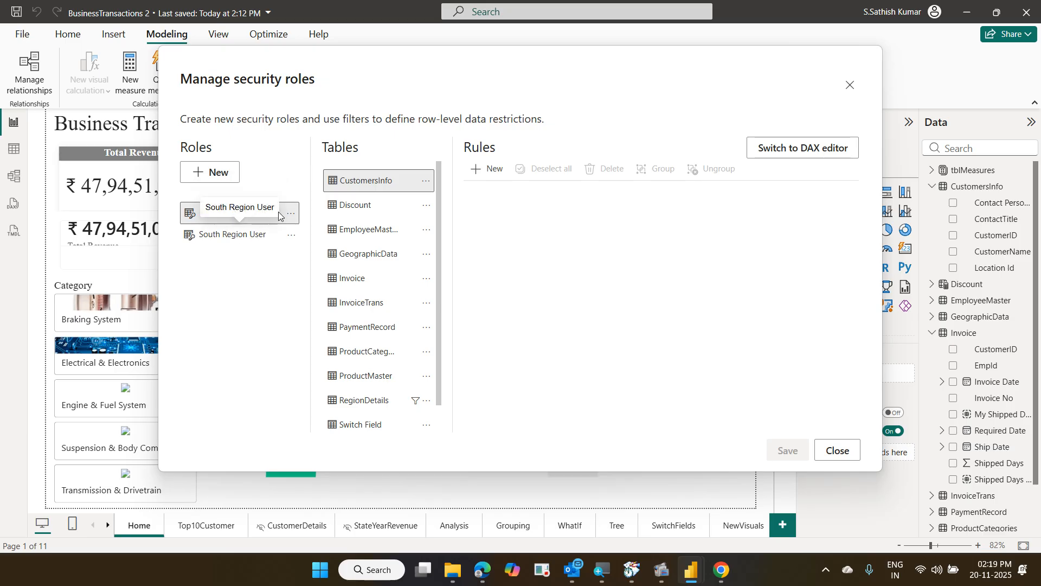
left_click(362, 400)
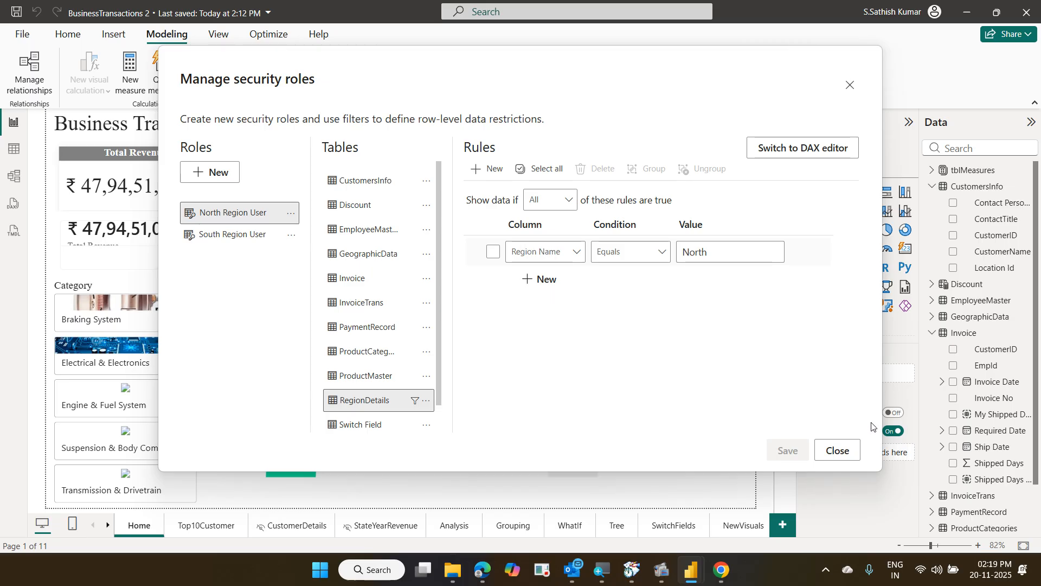
left_click(846, 447)
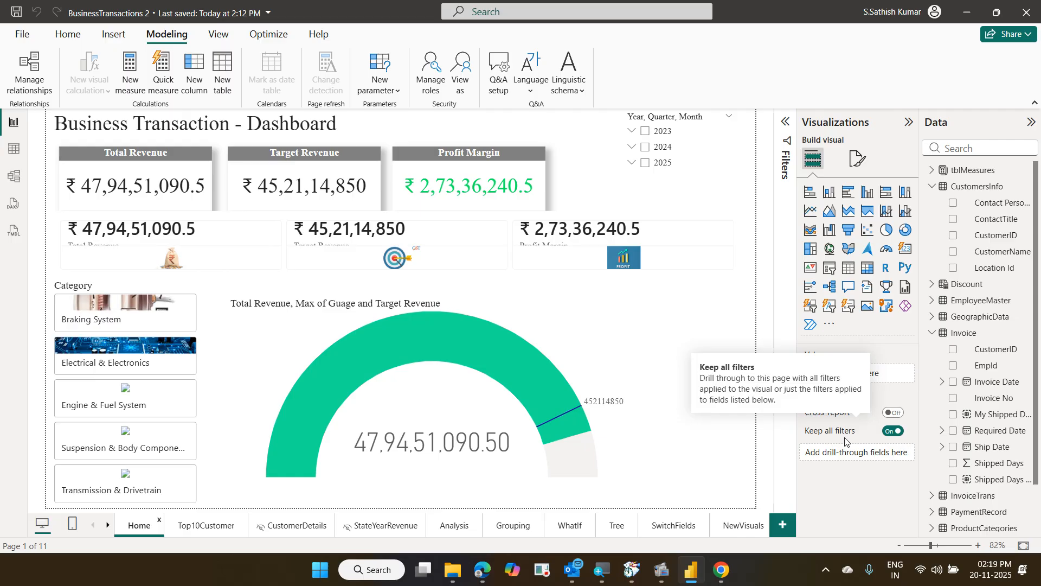
Switch to the Home ribbon to reach the get-data and Enter data commands
left_click(78, 38)
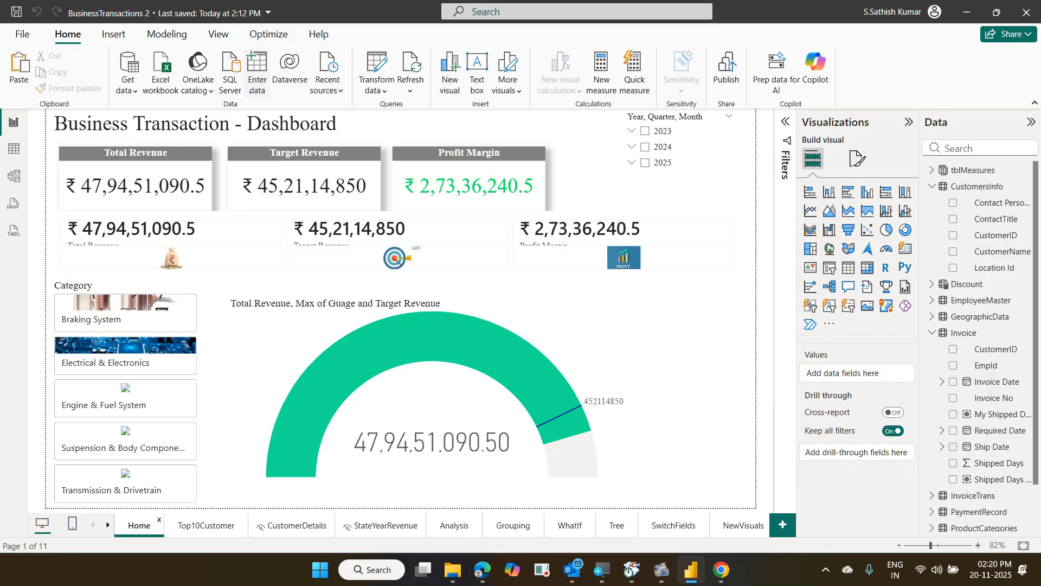
left_click_drag(48, 25, 85, 50)
mouse_move(236, 47)
left_mouse_down()
mouse_move(271, 98)
mouse_move(90, 34)
left_mouse_up()
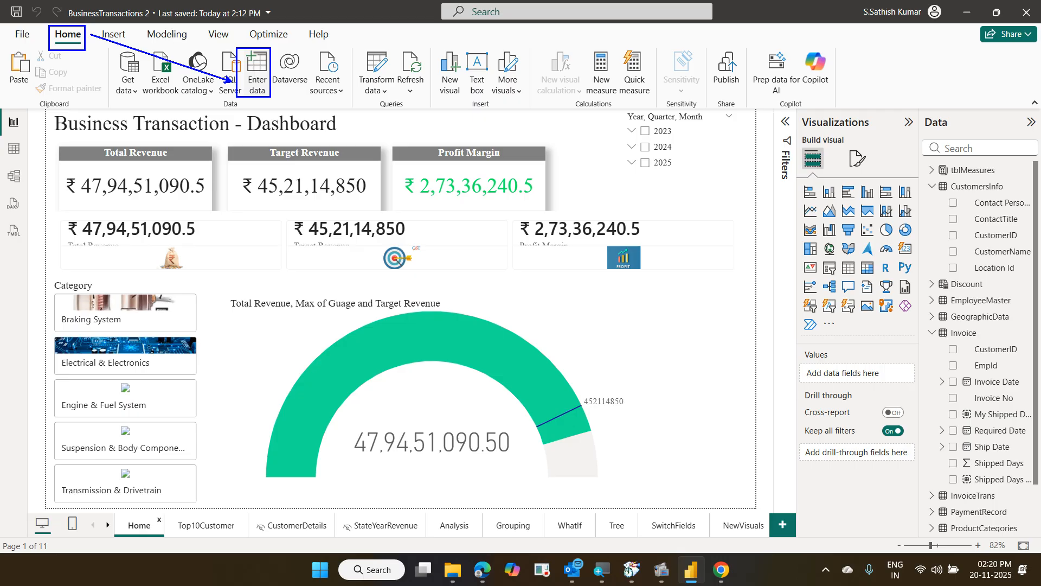
key("Escape")
Start an Enter data table named UserTable and begin renaming its Column1 header
left_click(251, 85)
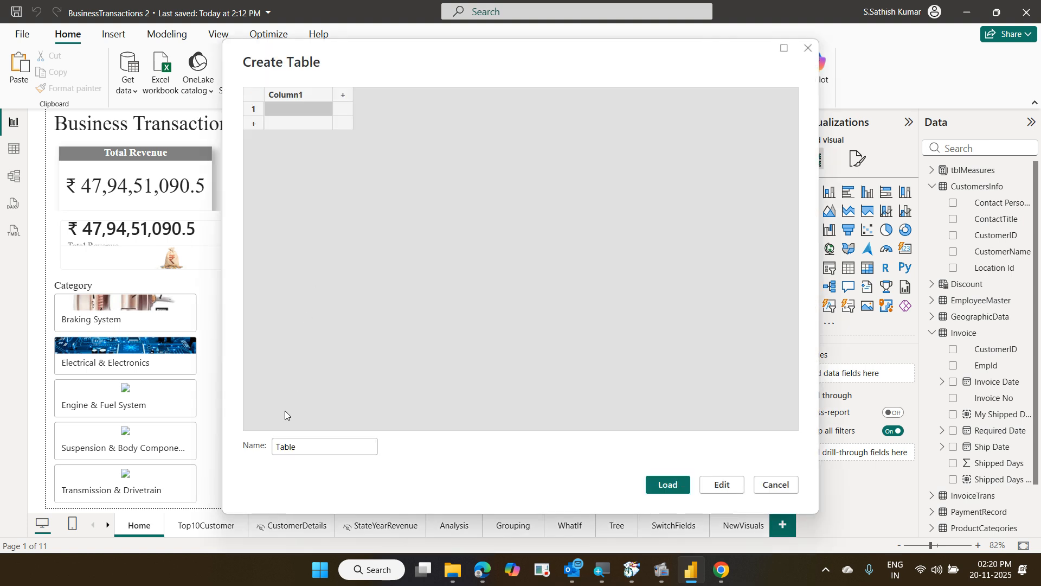
left_click(275, 448)
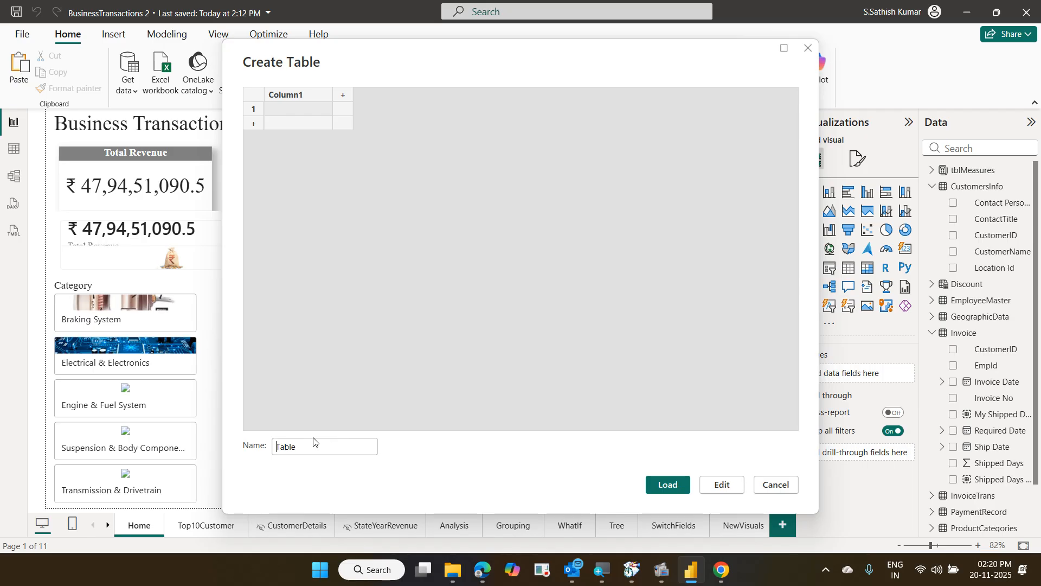
type("User")
left_click(307, 98)
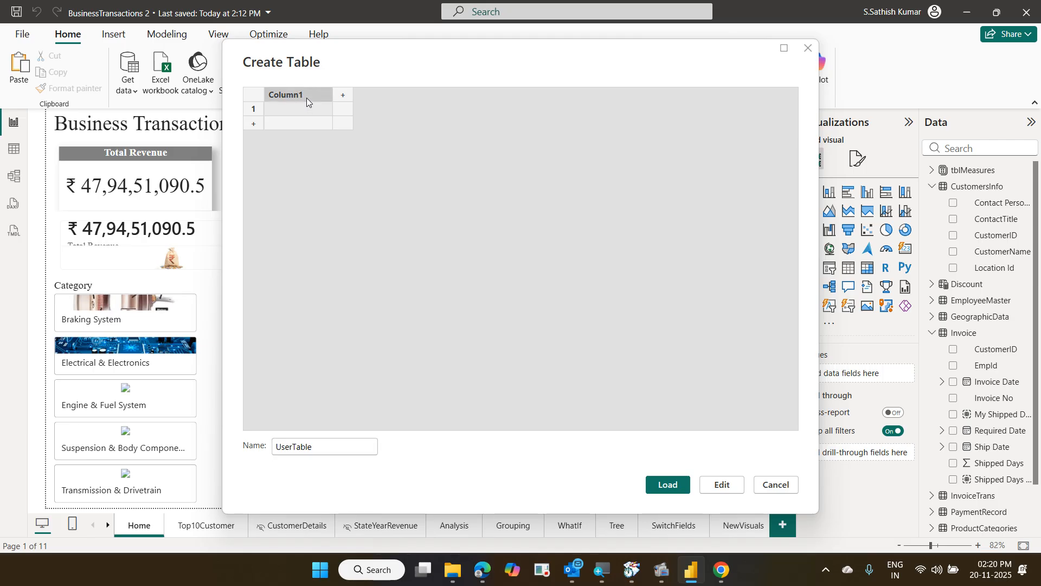
double_click(307, 97)
Name the two columns Region Name and Email Id
type("Region Name")
left_click(344, 99)
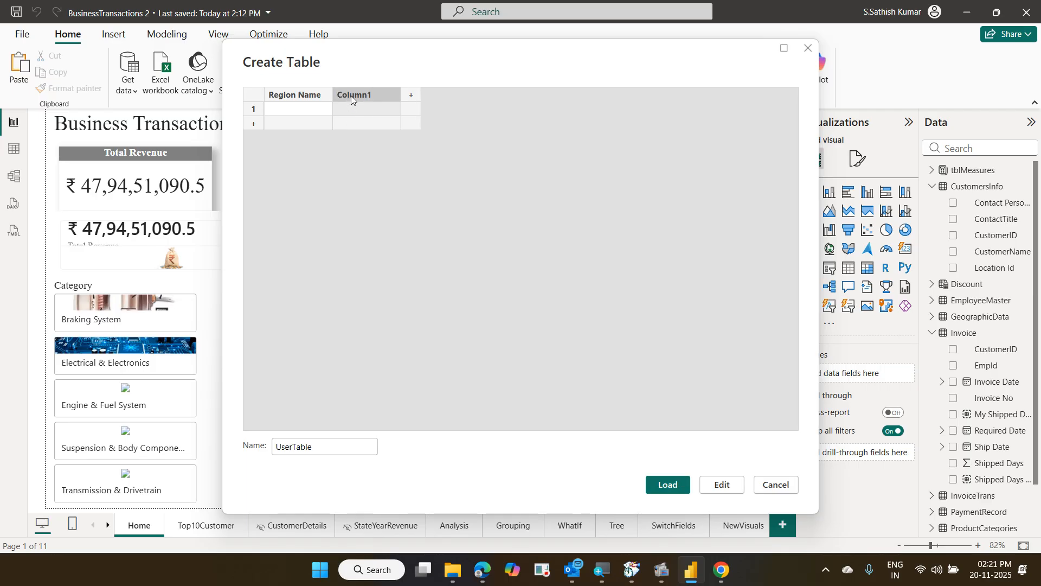
double_click(350, 95)
type("Email Id")
left_click(326, 109)
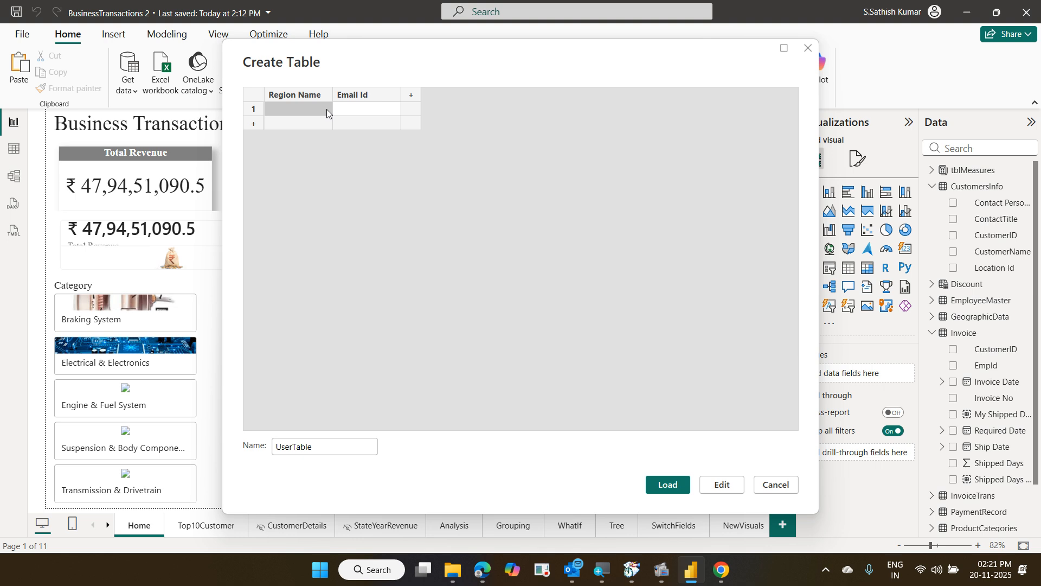
Enter South, North and West rows, each with its user's e-mail address
type("S")
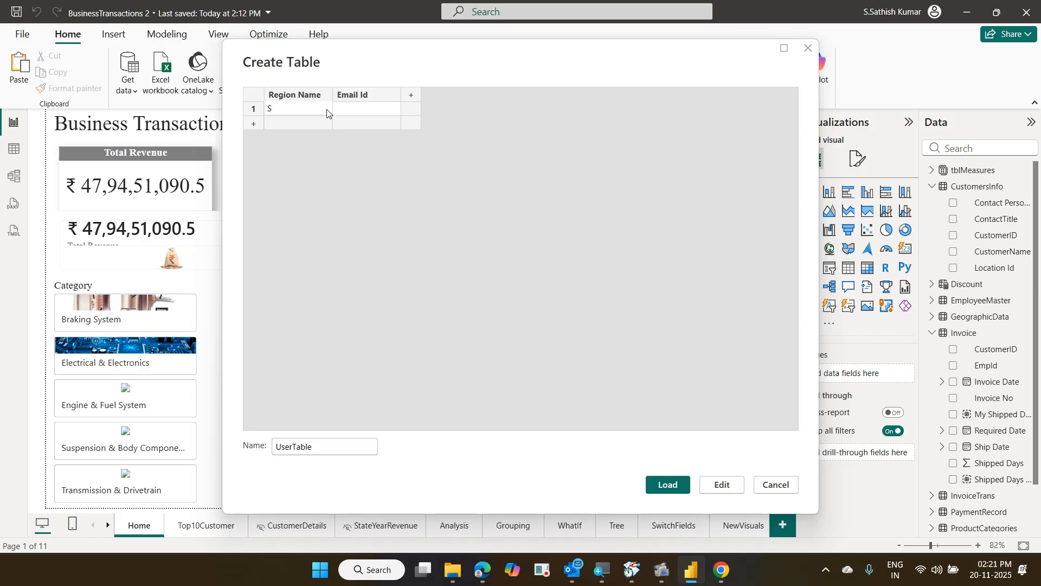
type("outh")
key("Tab")
type("abc@outloo")
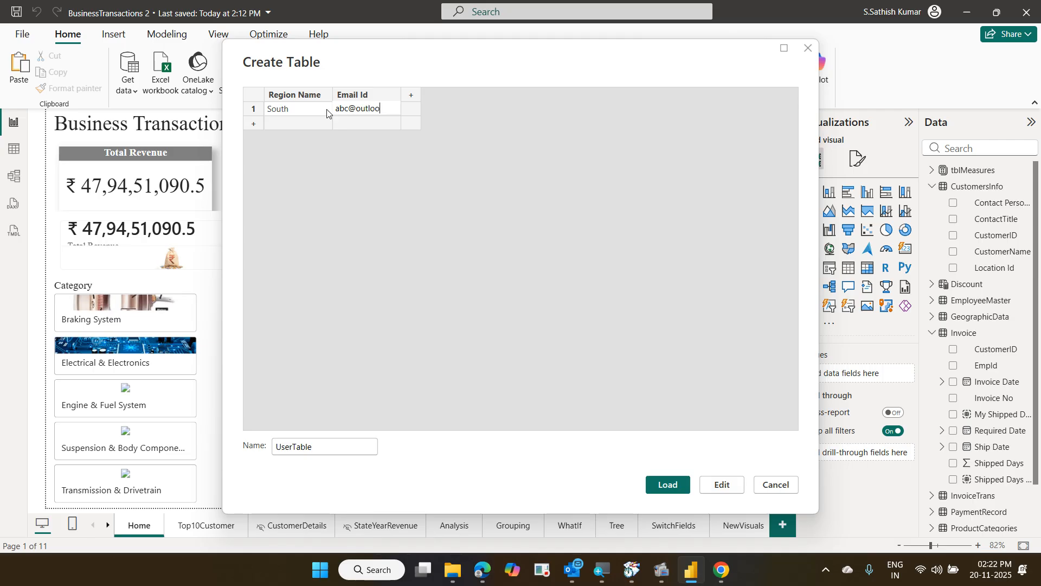
type("k.com")
left_click(318, 123)
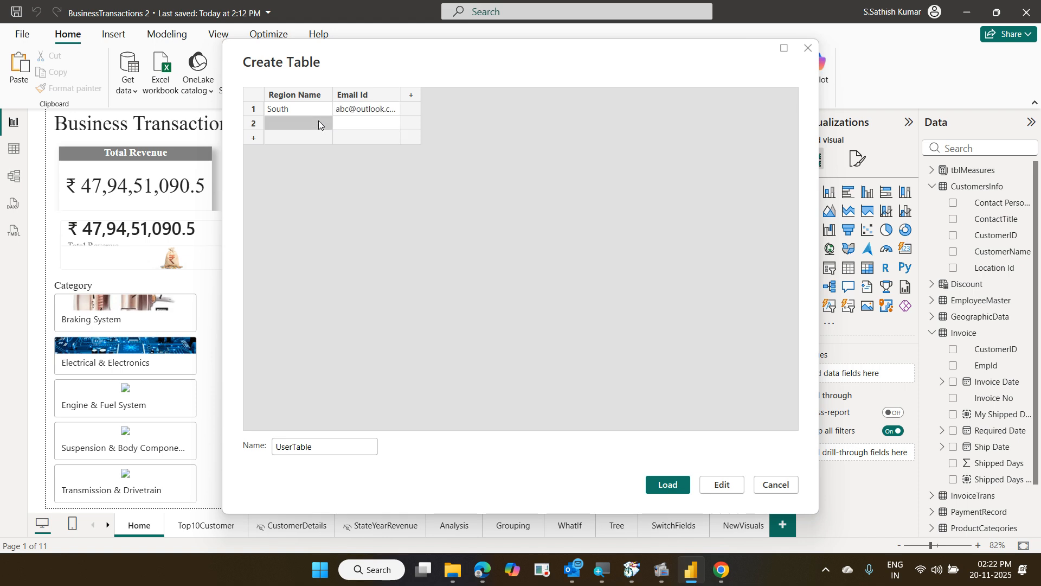
type("North")
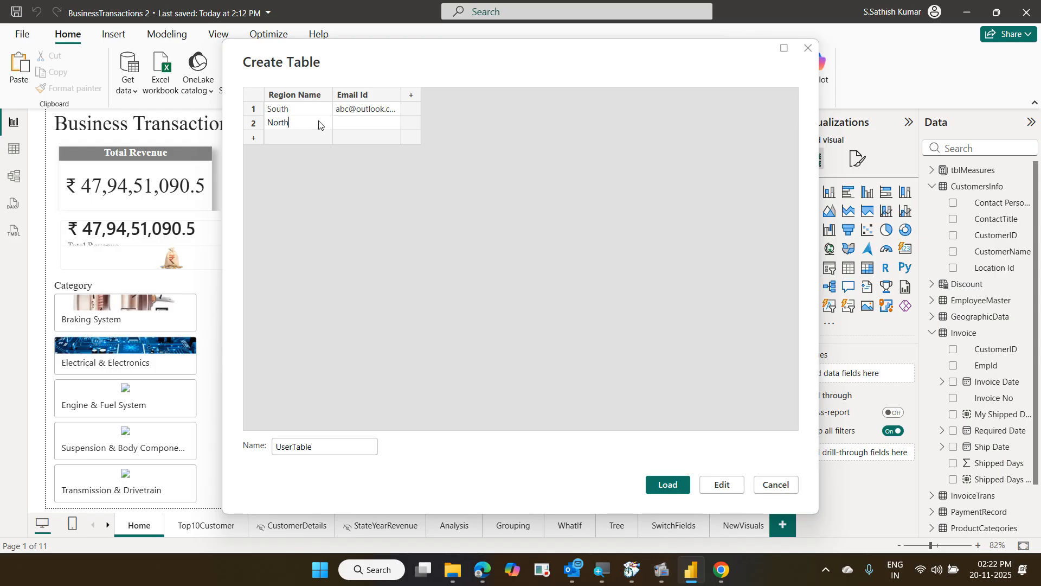
key("Tab")
type("abc@outlook.c..")
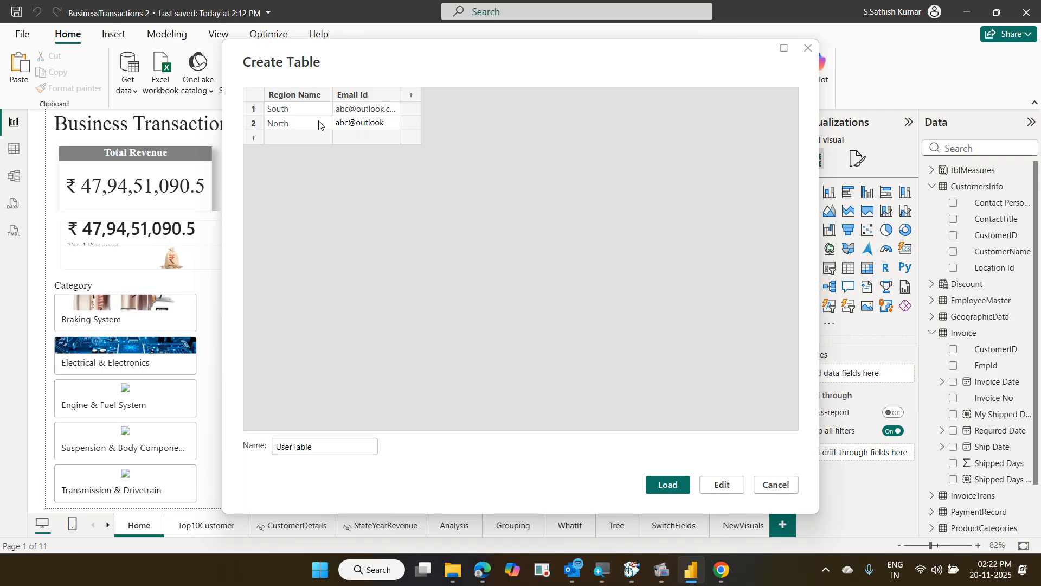
type(".com")
left_click(305, 136)
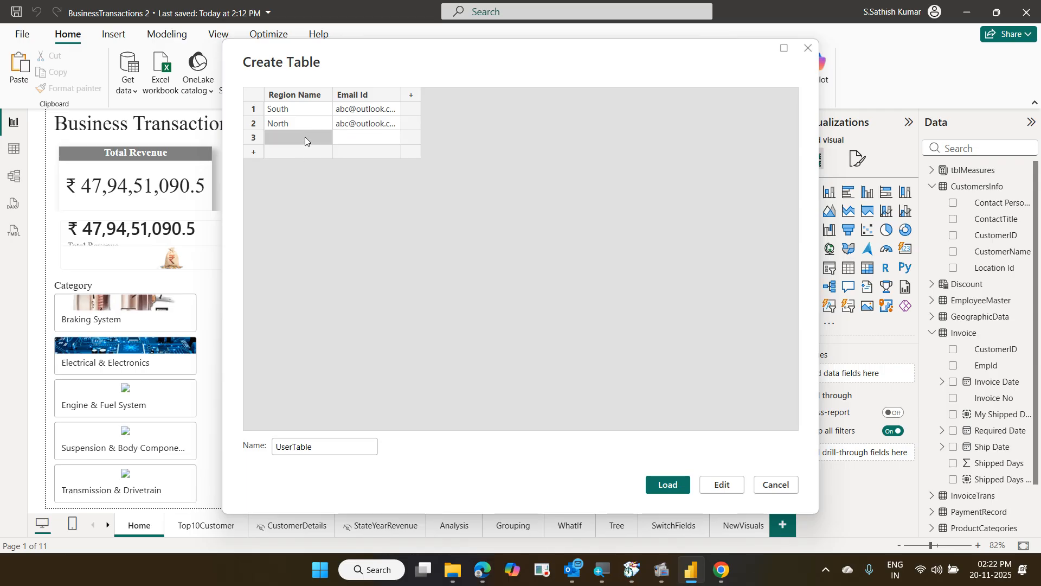
type("West")
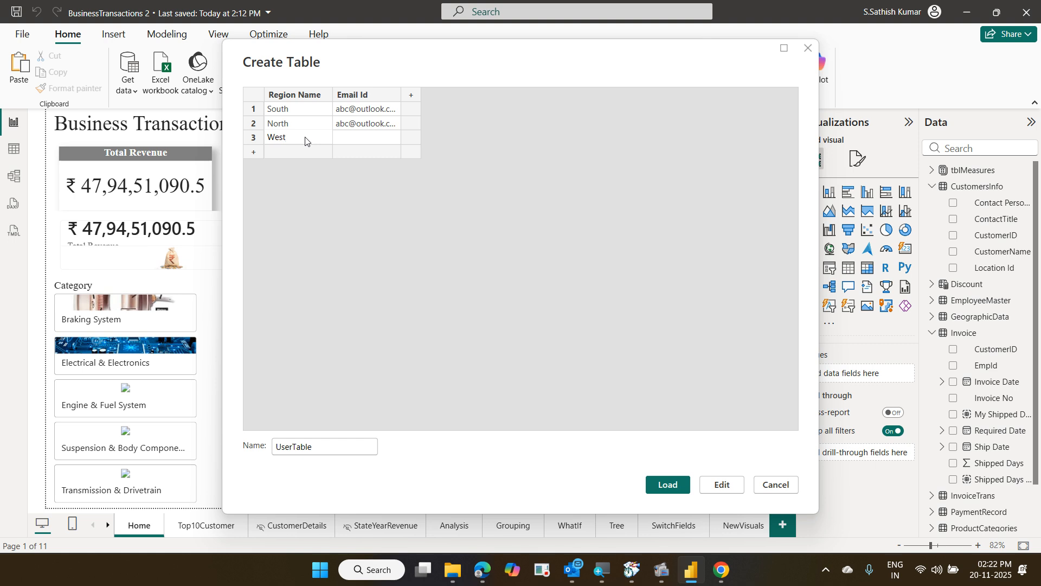
key("Tab")
type("yz@outlook.c...com")
left_click(410, 153)
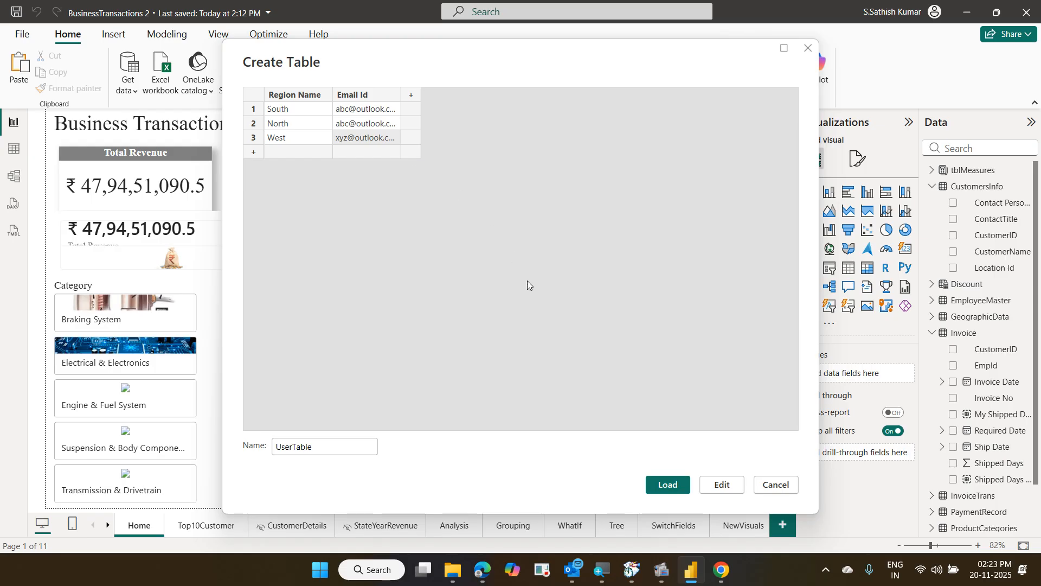
Load UserTable, collapse Invoice and CustomersInfo in the Data pane, and select UserTable
left_click(660, 483)
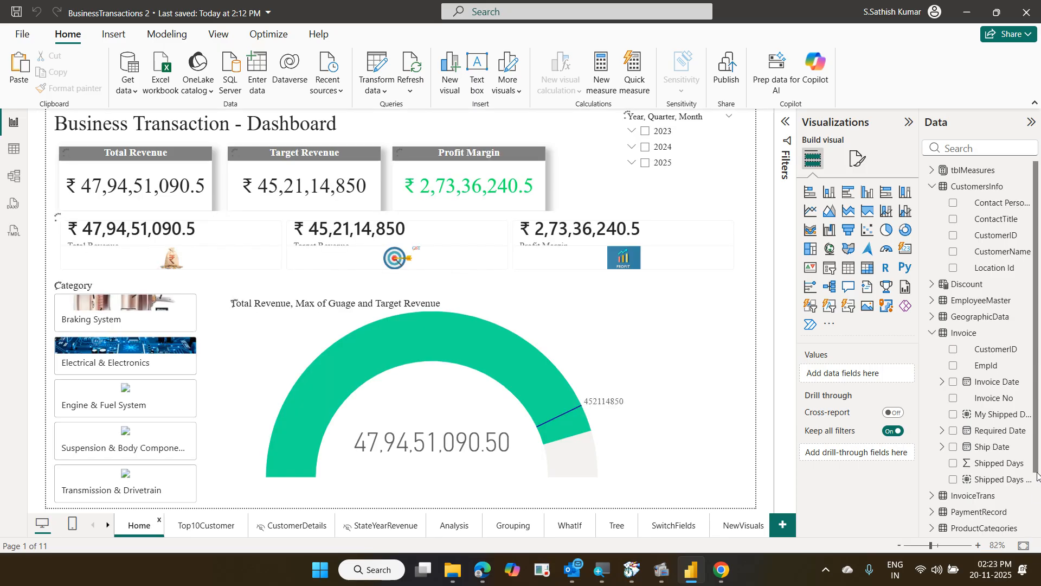
scroll(1028, 499, "down", 2)
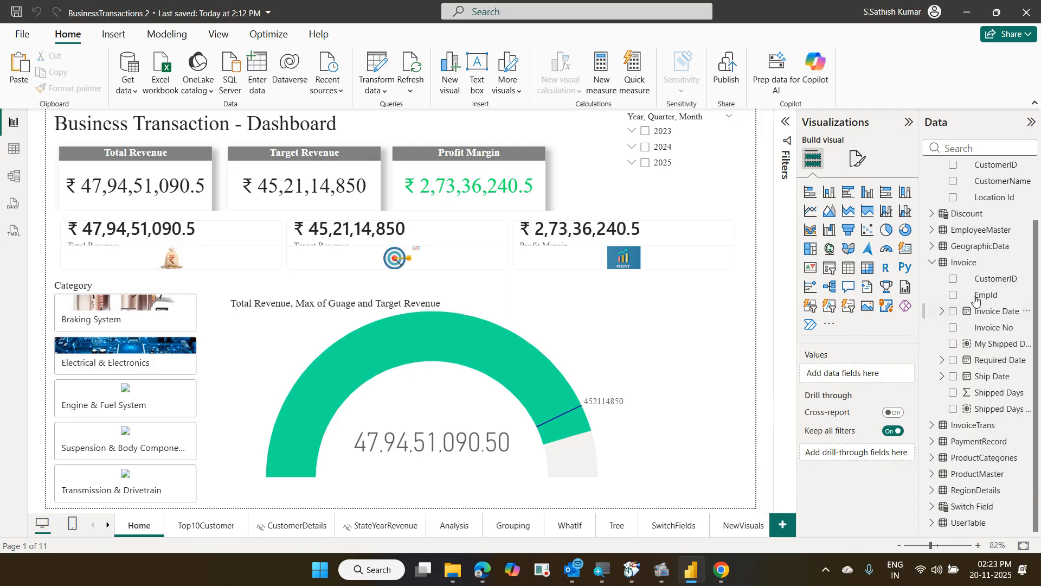
left_click(932, 263)
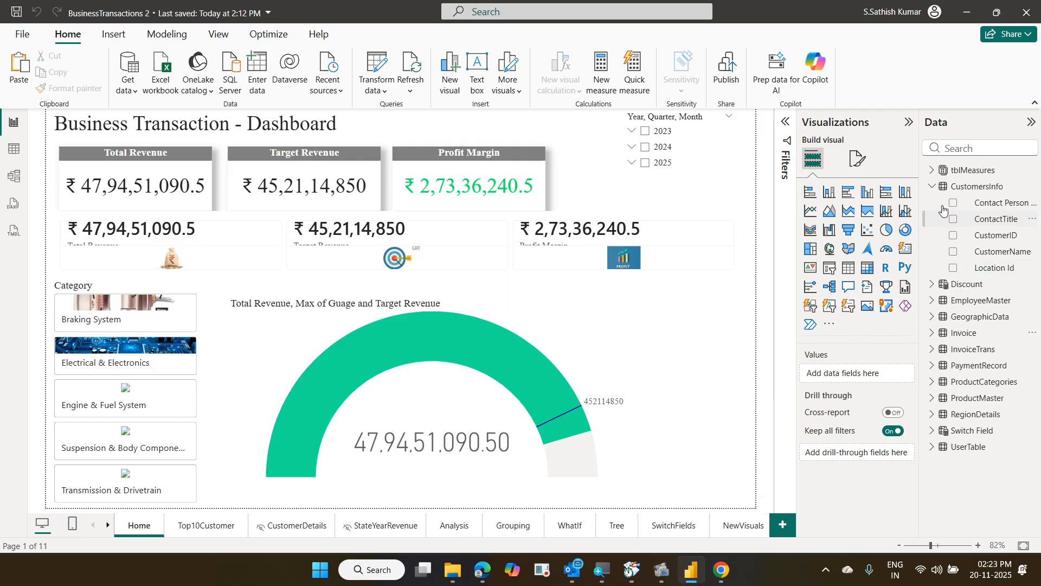
left_click(932, 187)
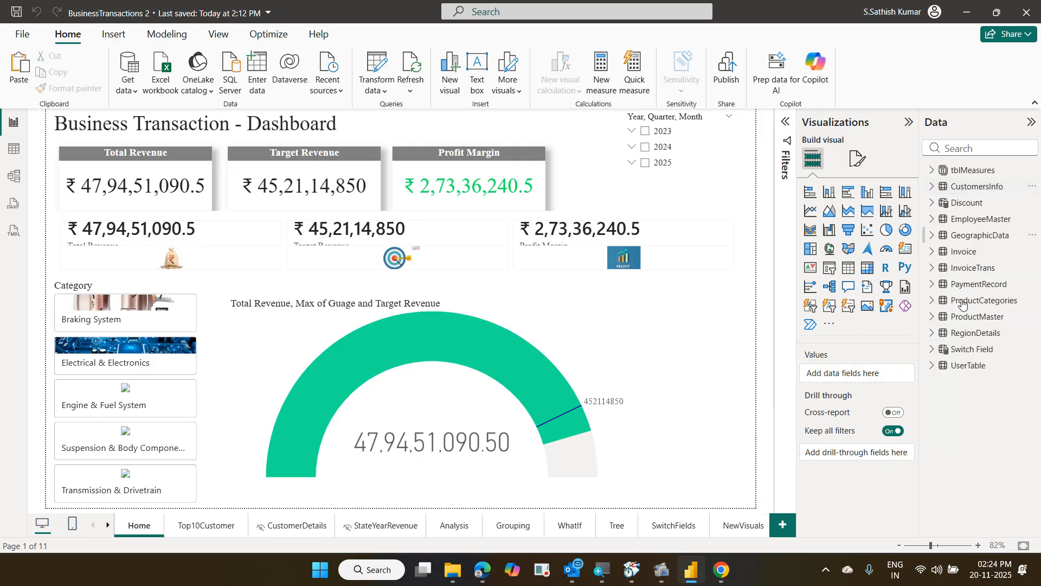
left_click(979, 371)
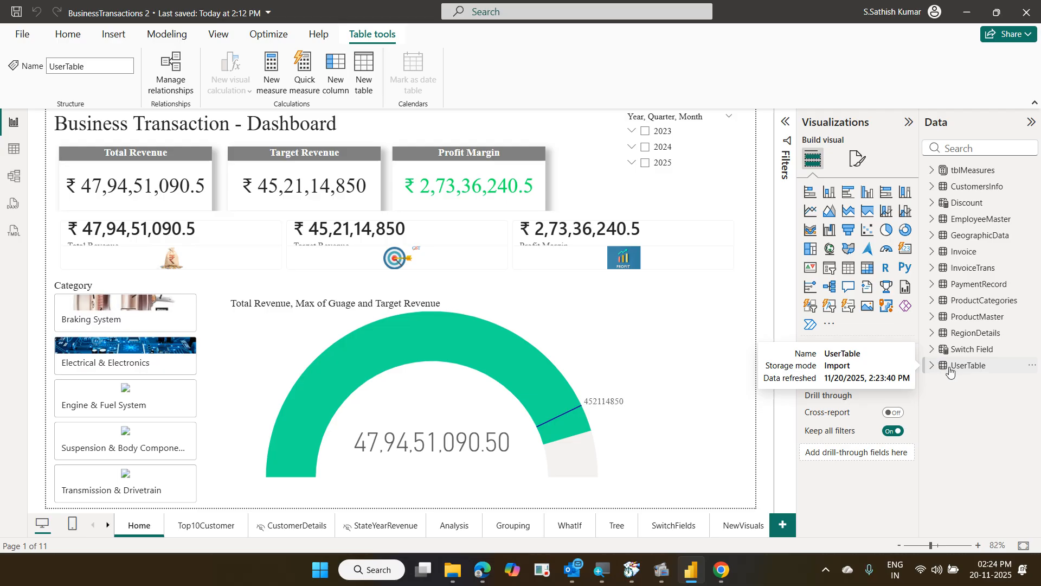
left_click(14, 154)
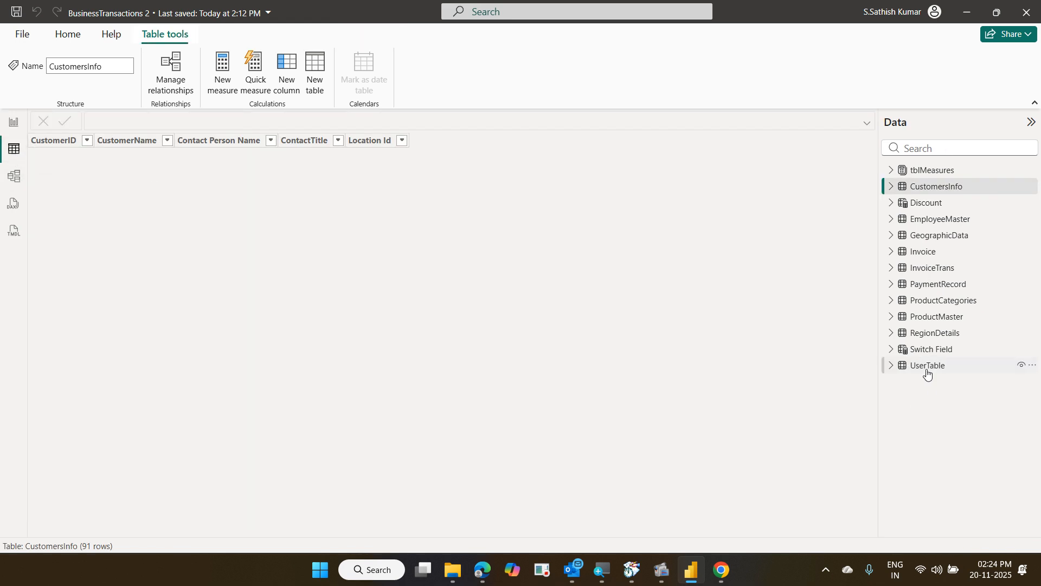
left_click(927, 366)
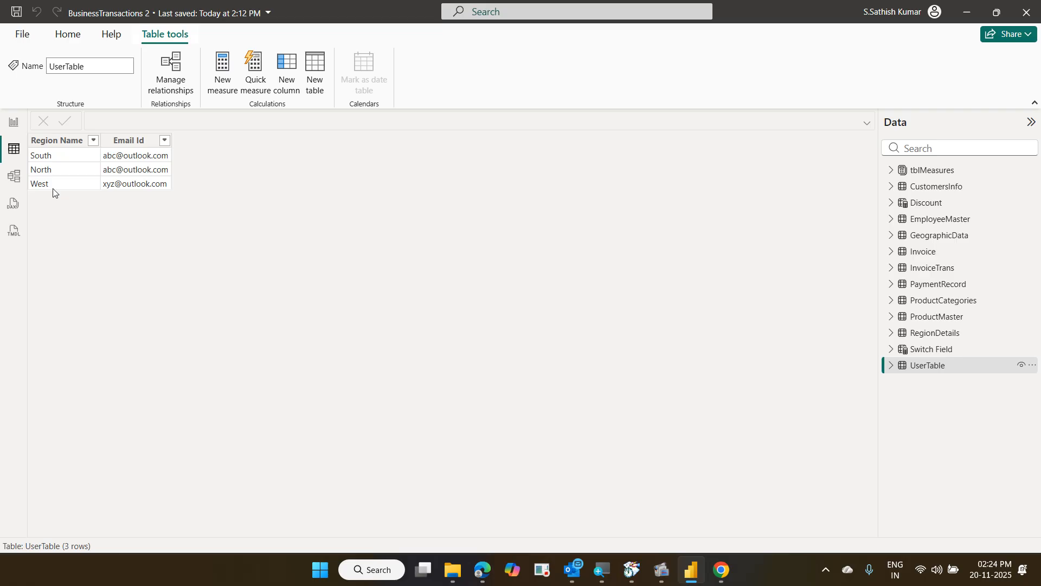
left_click(14, 128)
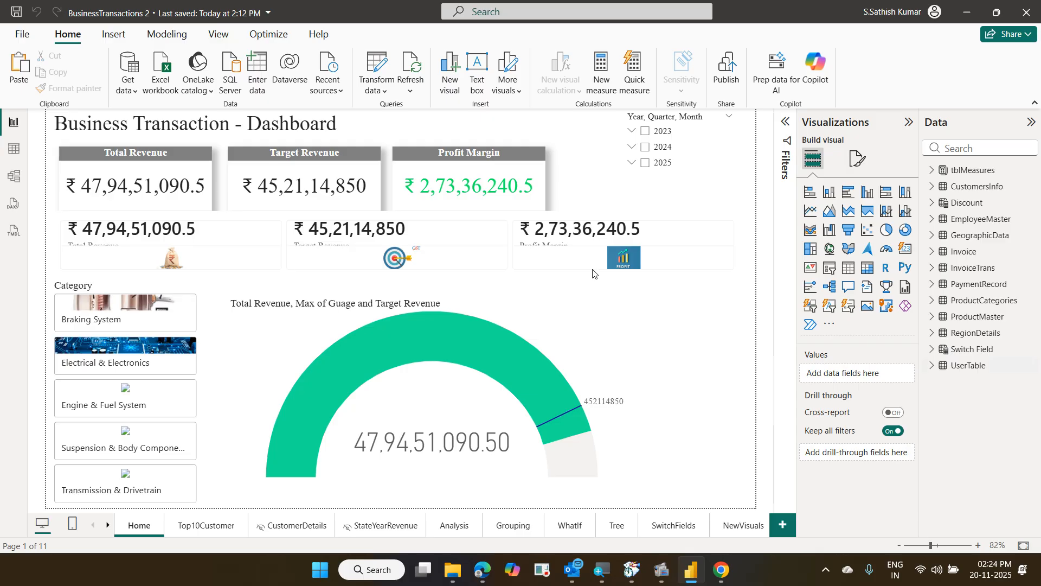
Edit the UserTable query in Power Query Editor and view its Source step
left_click(975, 370)
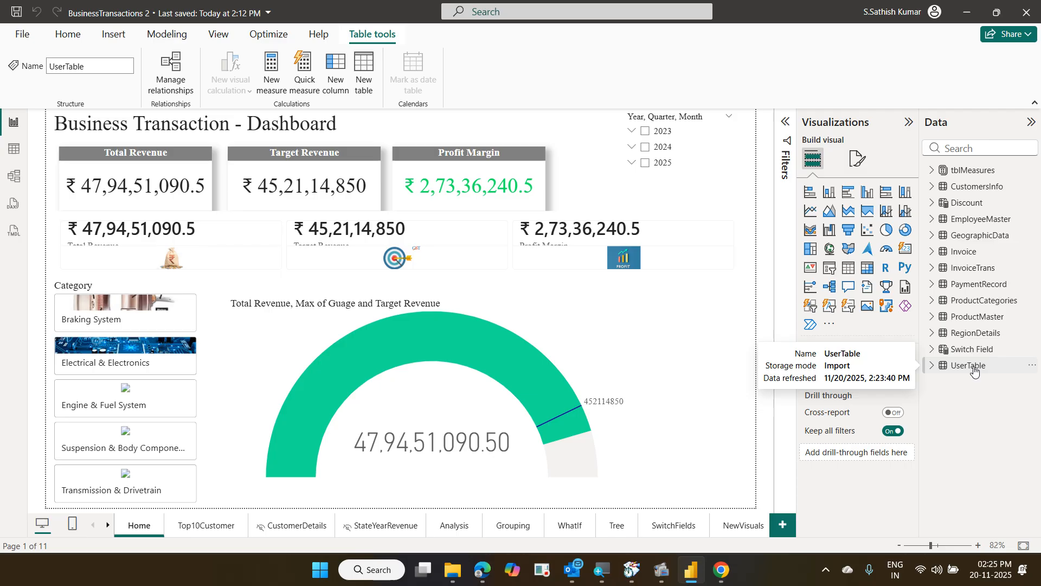
left_click(70, 35)
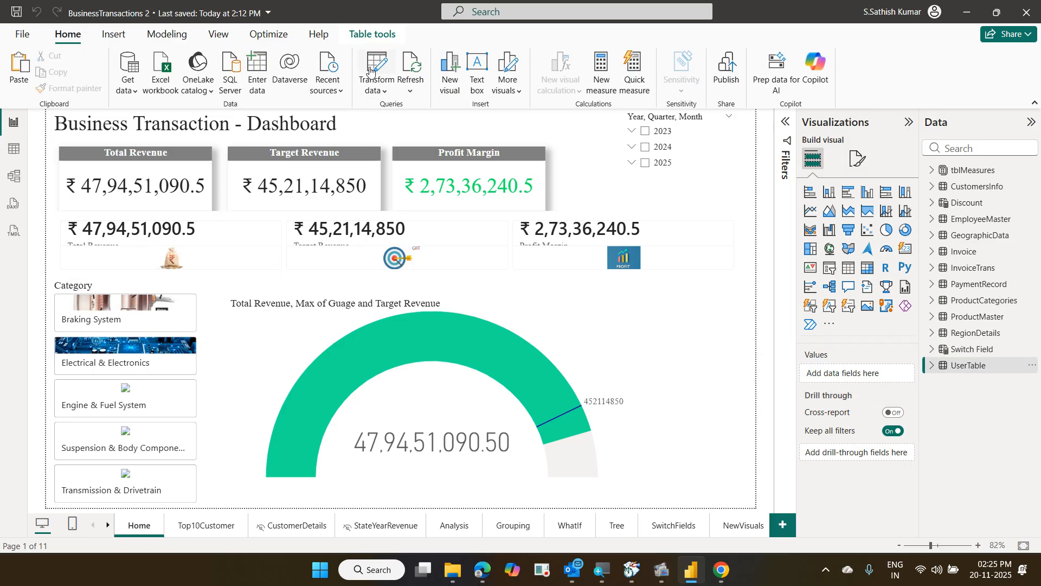
right_click(973, 372)
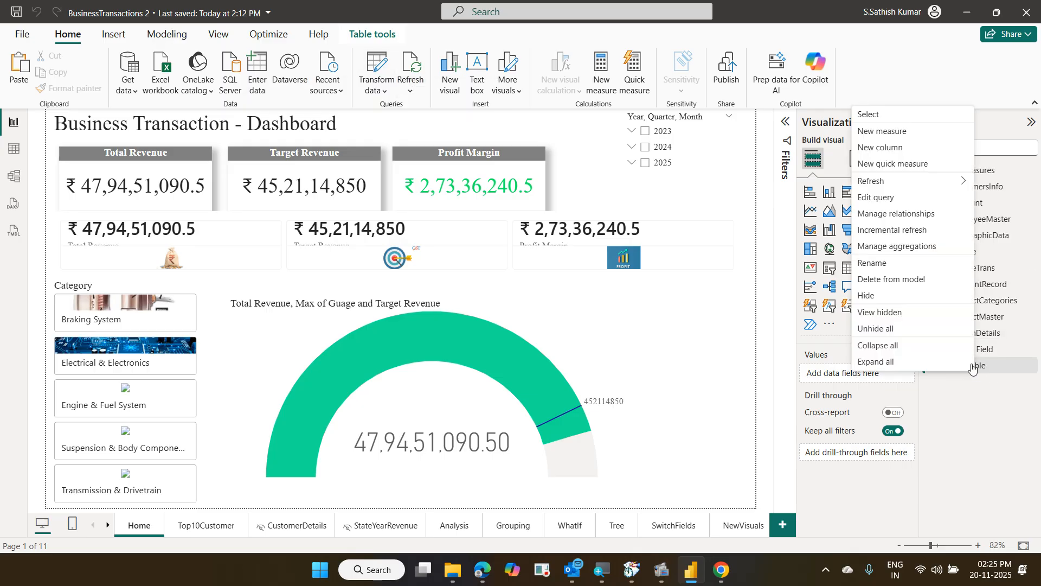
left_click(891, 199)
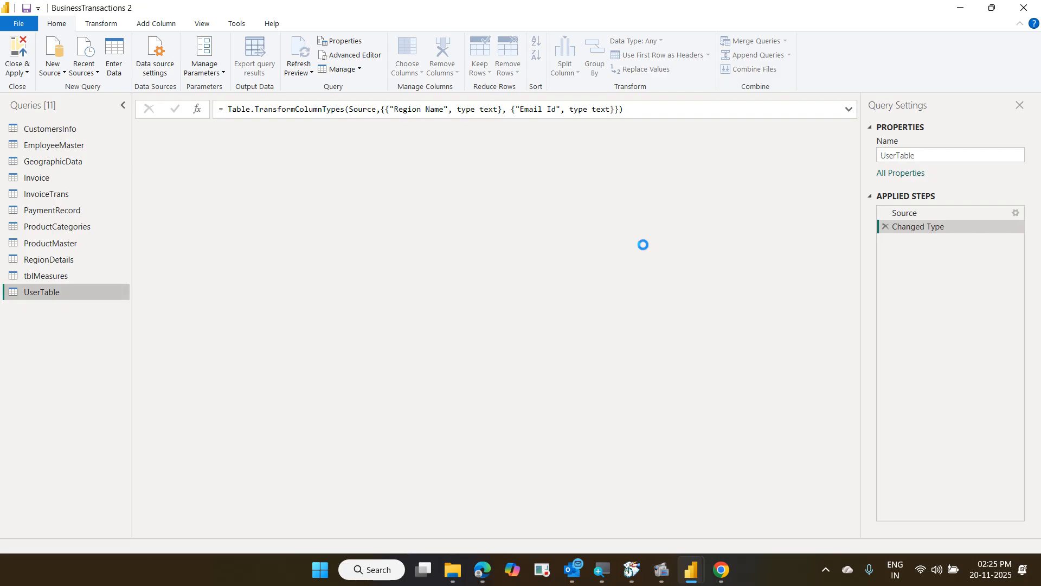
left_click(917, 216)
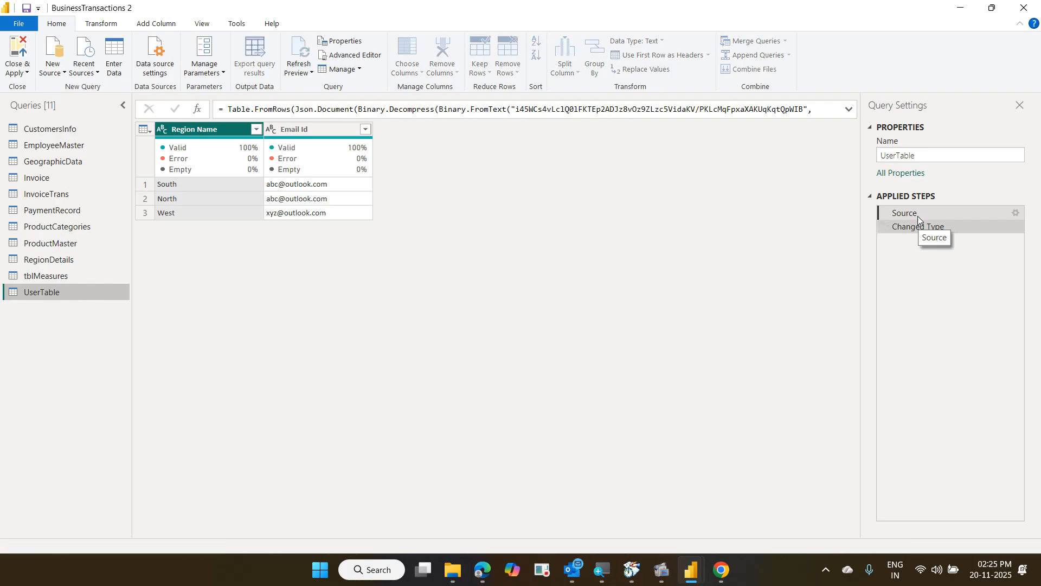
Add a fourth Central row with its user's e-mail to UserTable's Source data
left_click(1015, 213)
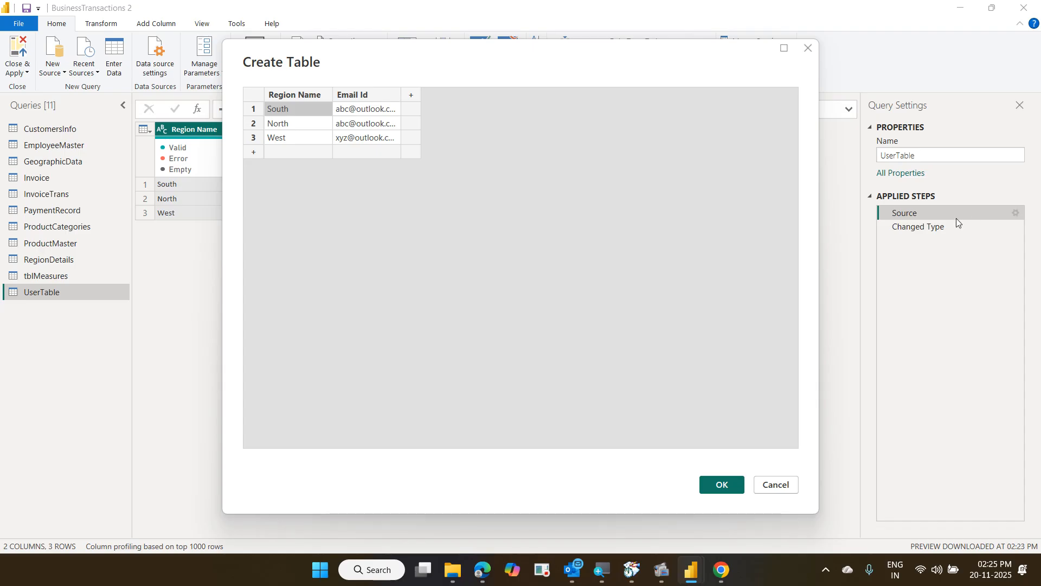
left_click(291, 153)
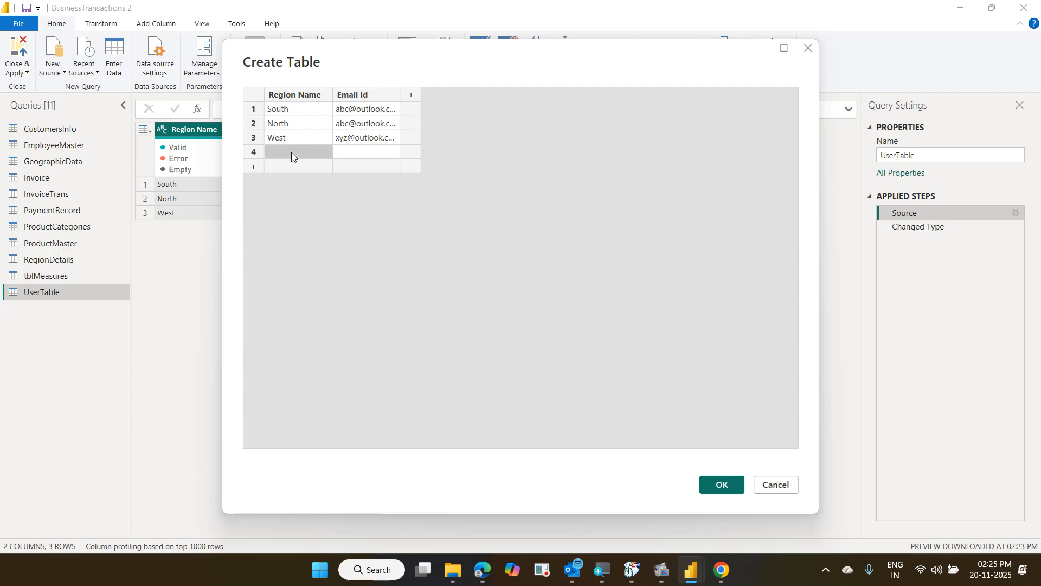
type("Centr")
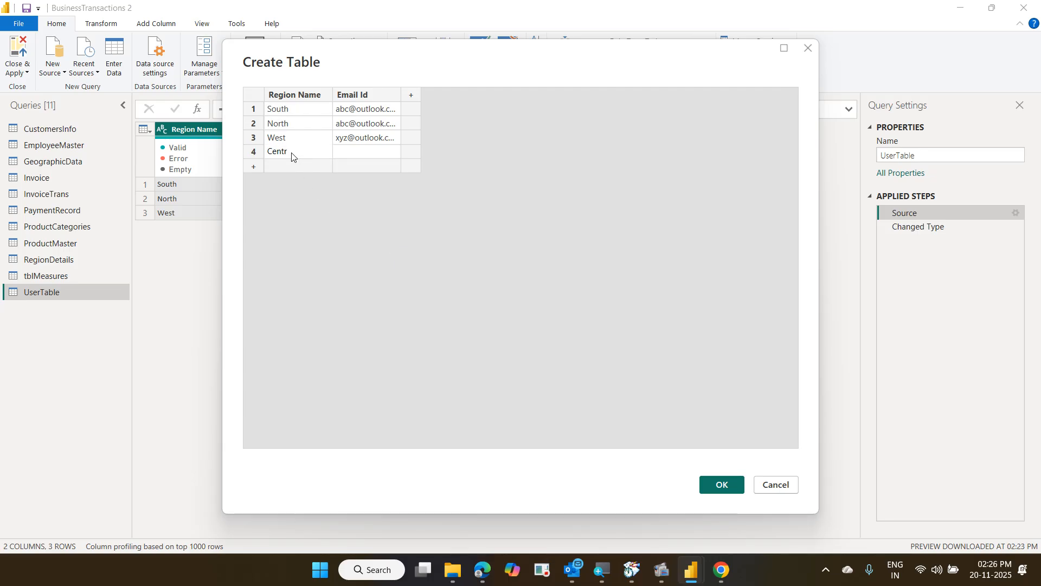
type("al")
key("Tab")
type("qwerty@outlokk.com")
key("Return")
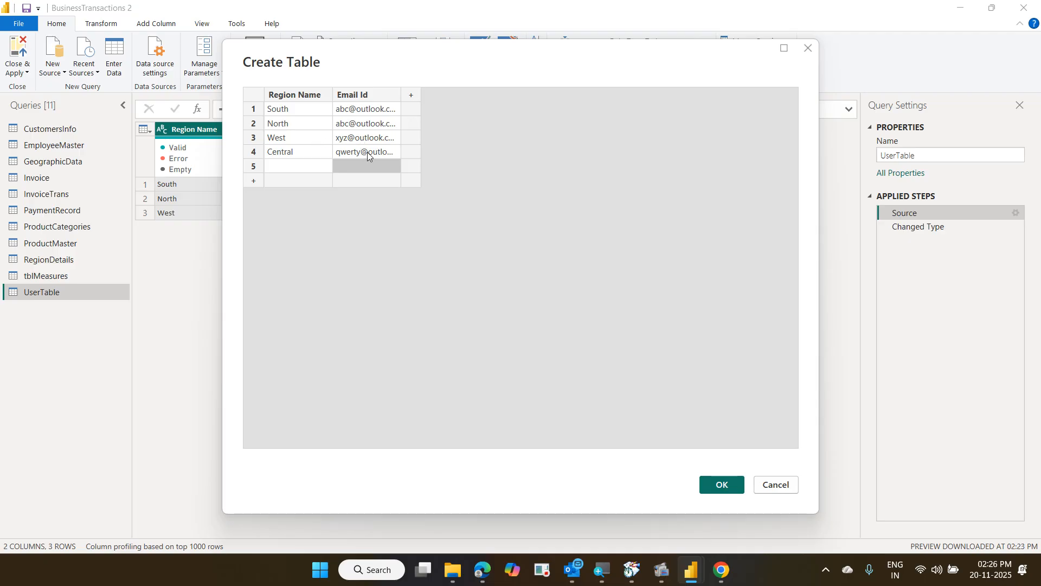
left_click(728, 484)
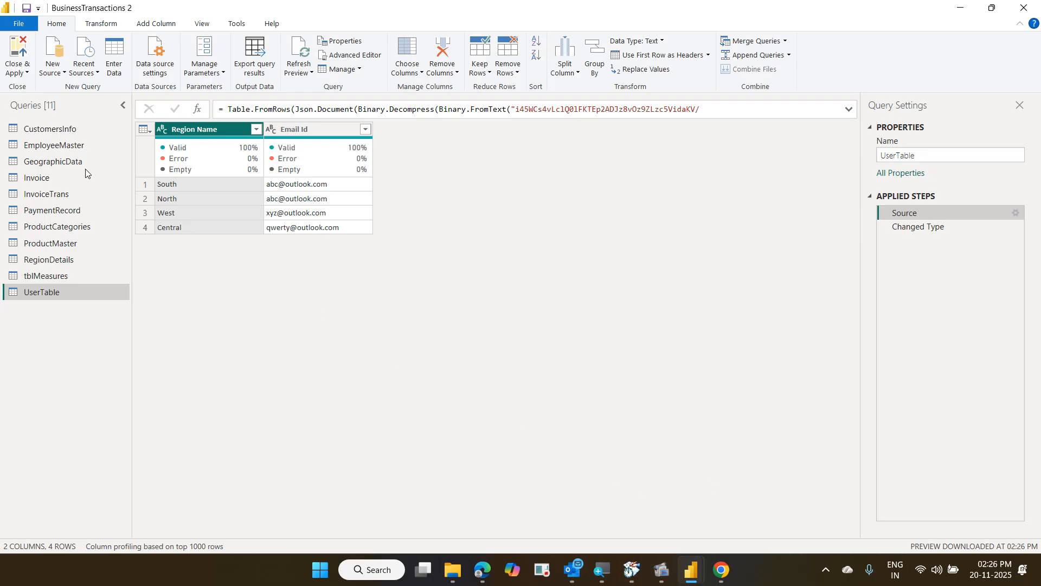
Close & Apply the query changes, then switch to the model view
left_click(26, 45)
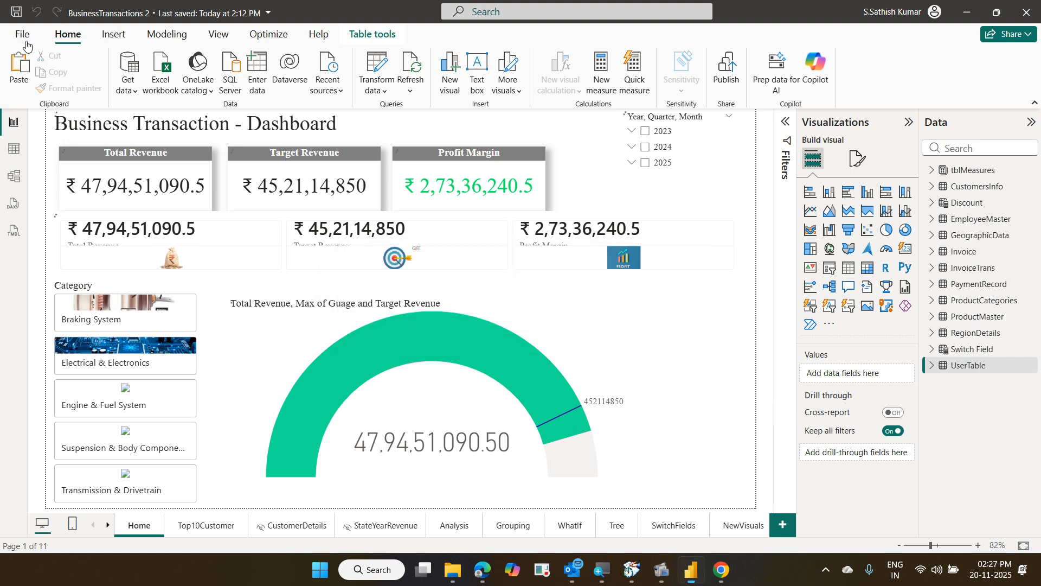
left_click(15, 177)
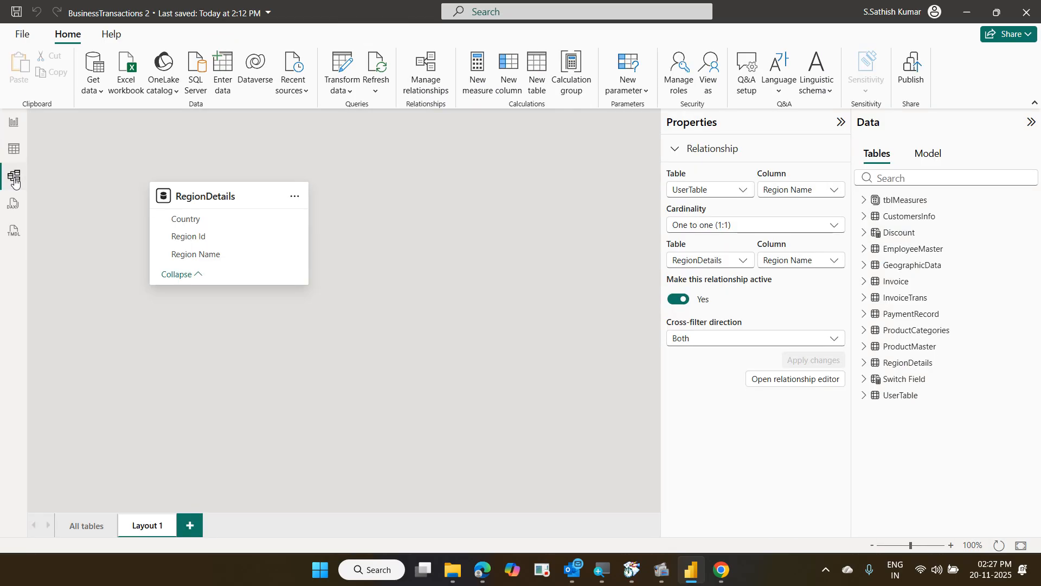
Delete the existing Layout 1 model diagram
left_click(171, 525)
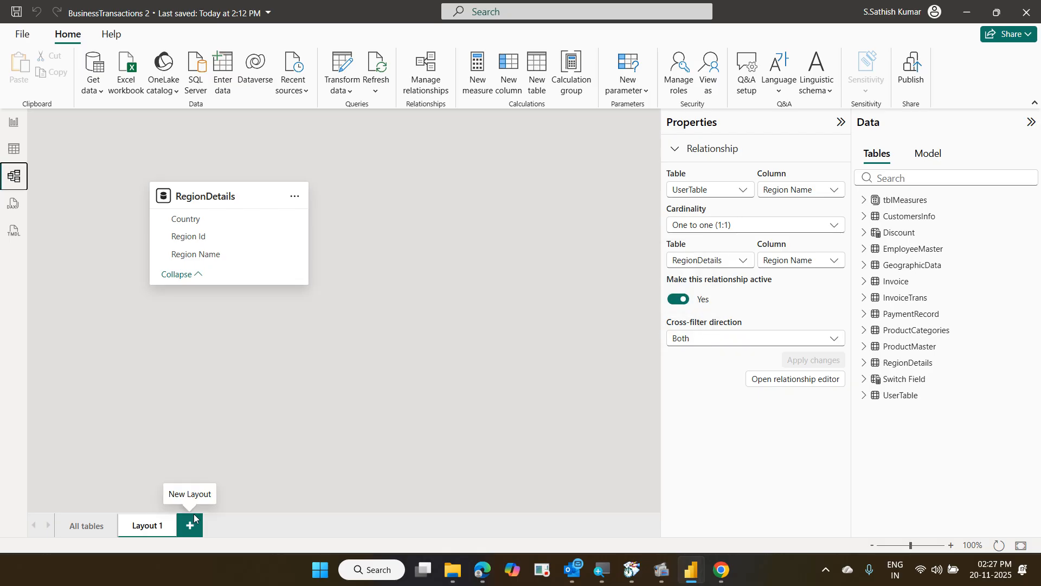
left_click(172, 525)
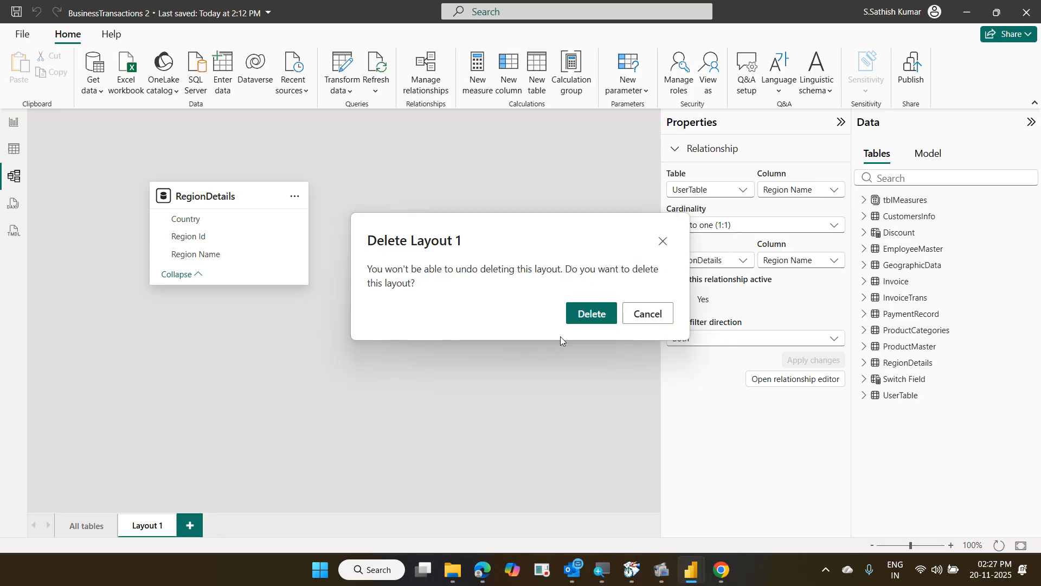
left_click(580, 316)
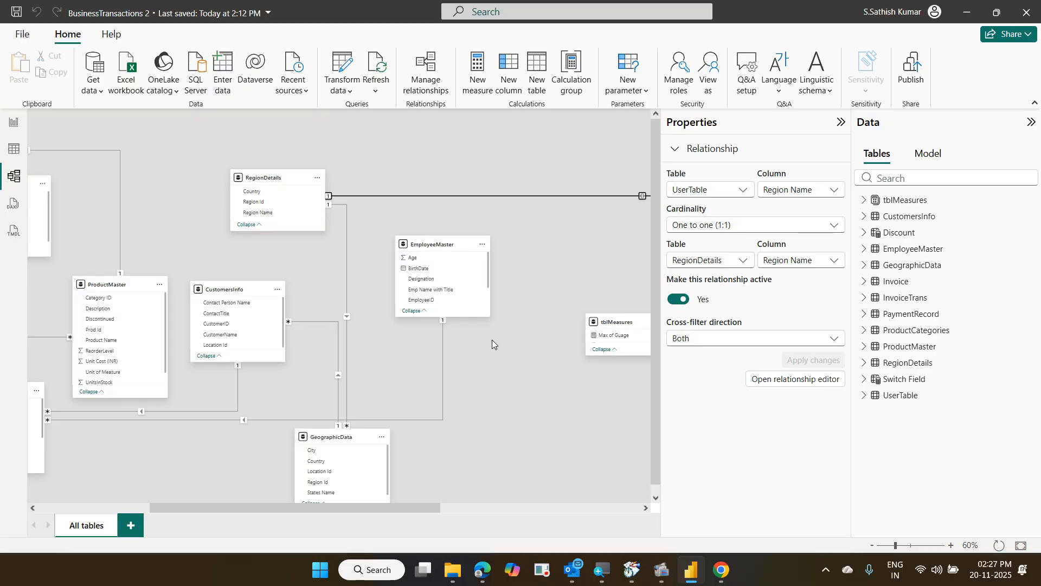
Create a new layout holding UserTable and RegionDetails, then return to report view
left_click(131, 525)
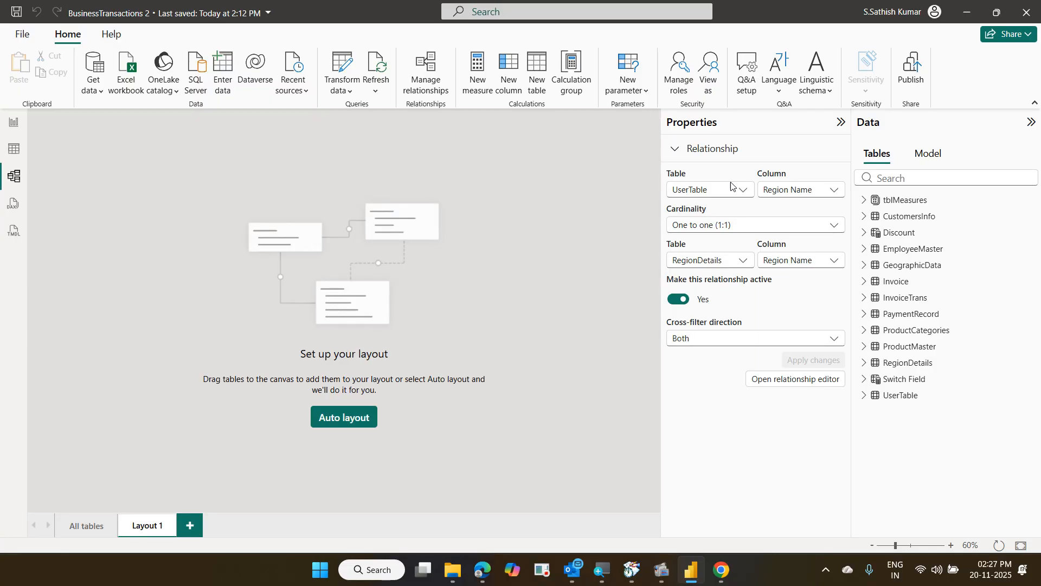
left_click_drag(894, 395, 186, 186)
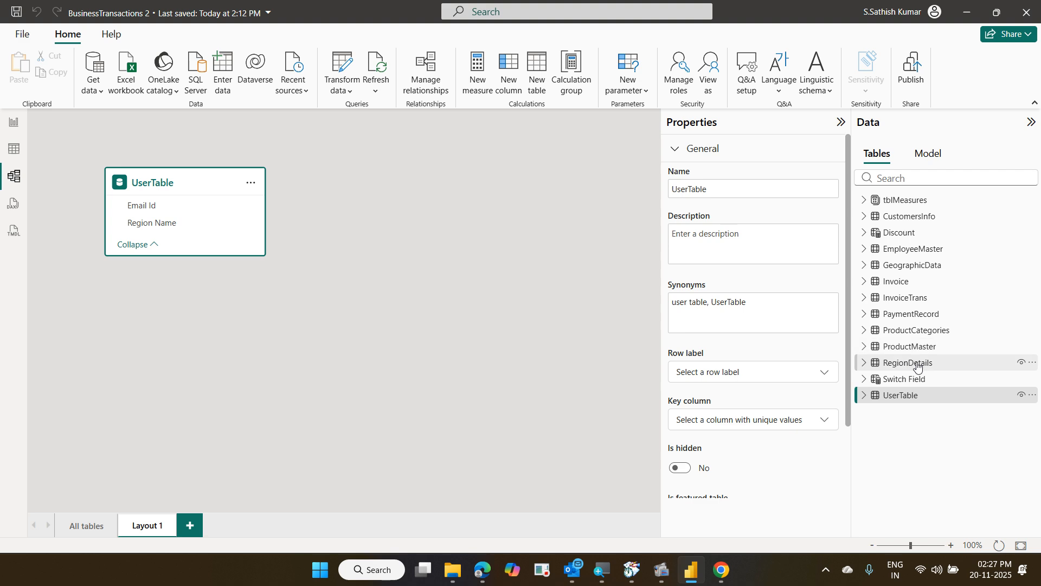
left_click_drag(917, 367, 426, 174)
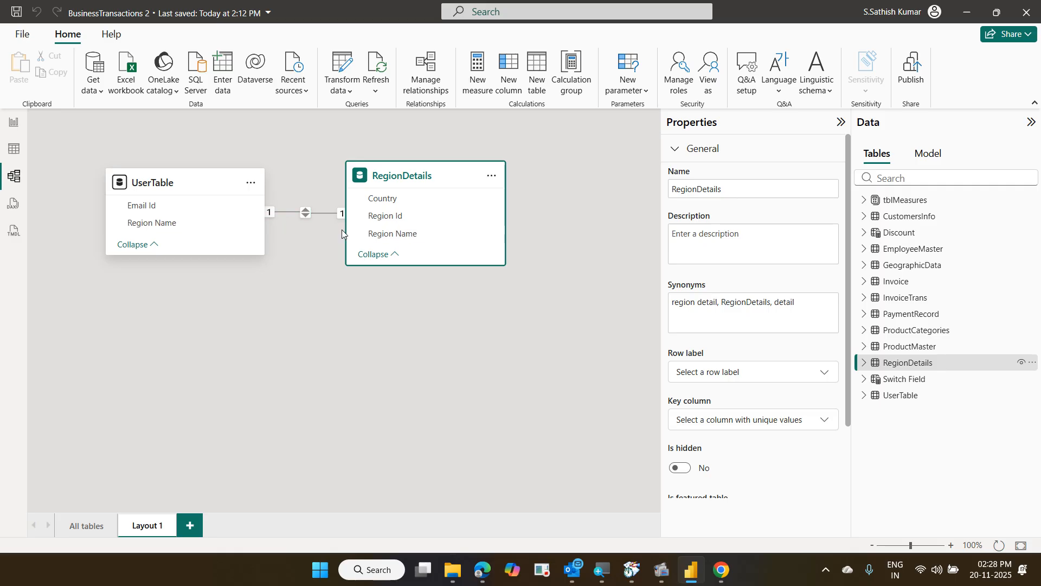
left_click(14, 127)
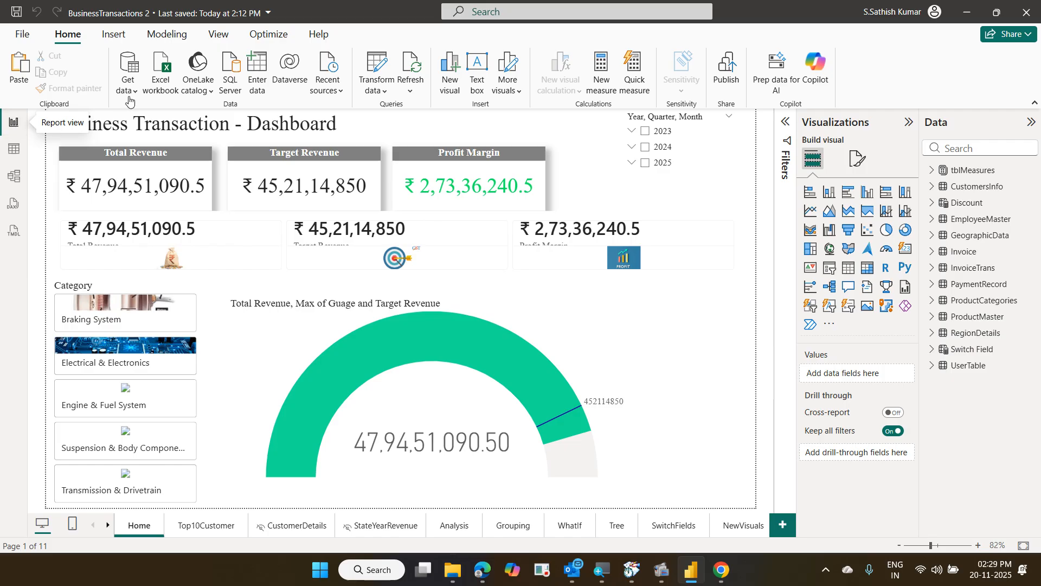
Open Manage roles from the Modeling ribbon
left_click(168, 35)
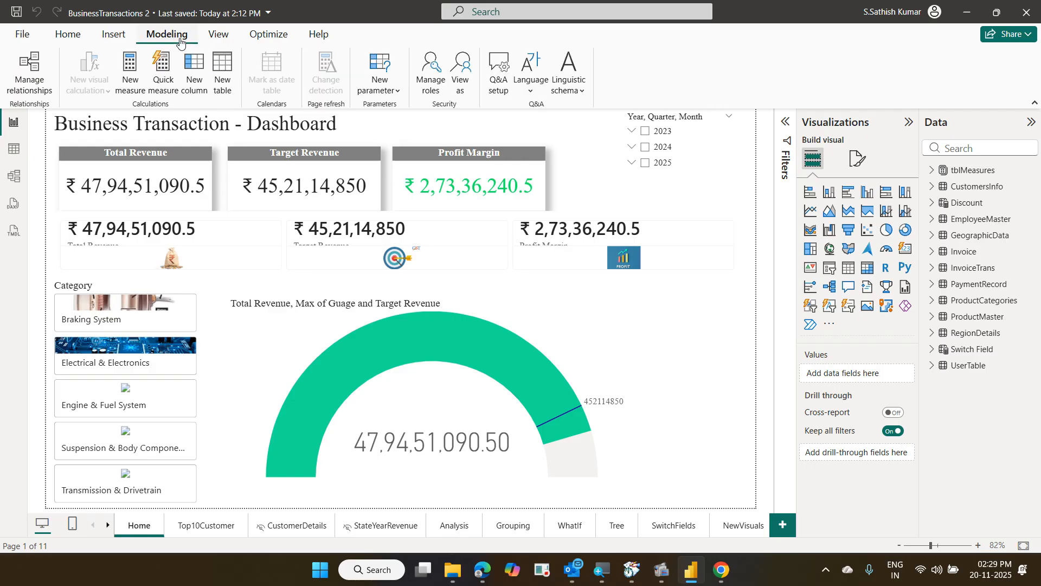
left_click(426, 92)
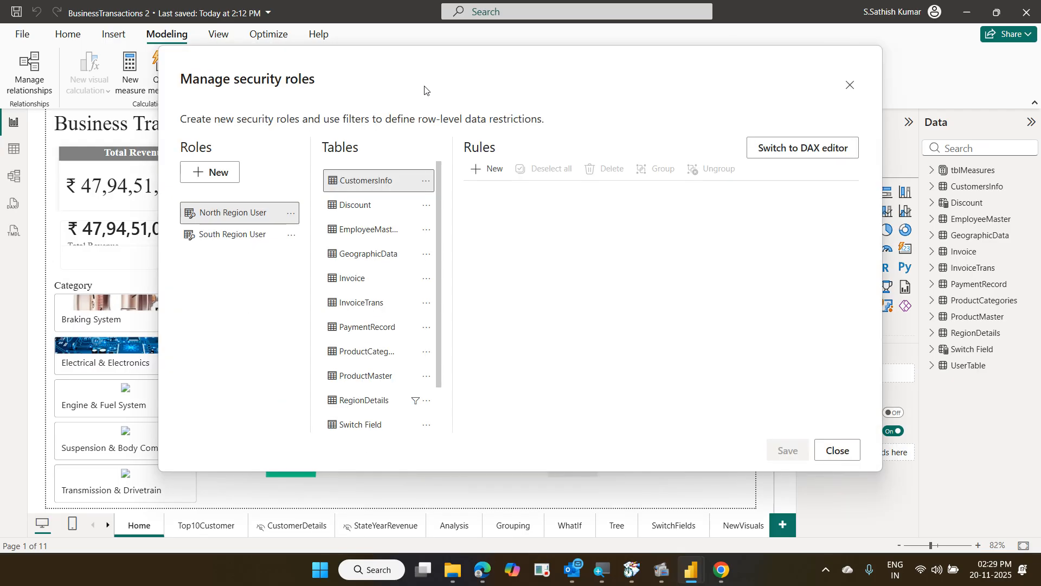
Add a new security role and rename it from Untitled to Dynamic Users
left_click(227, 179)
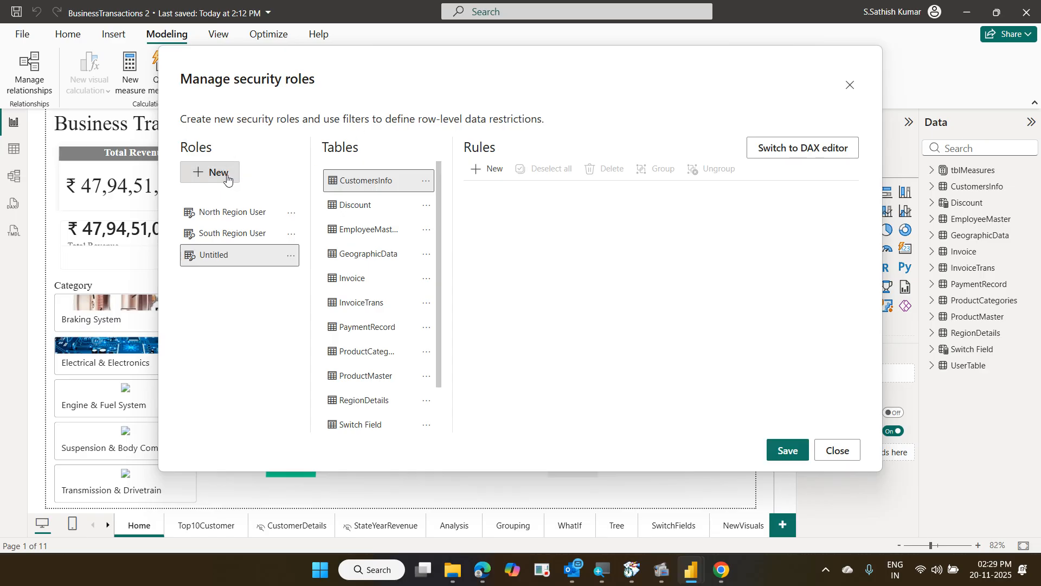
double_click(255, 252)
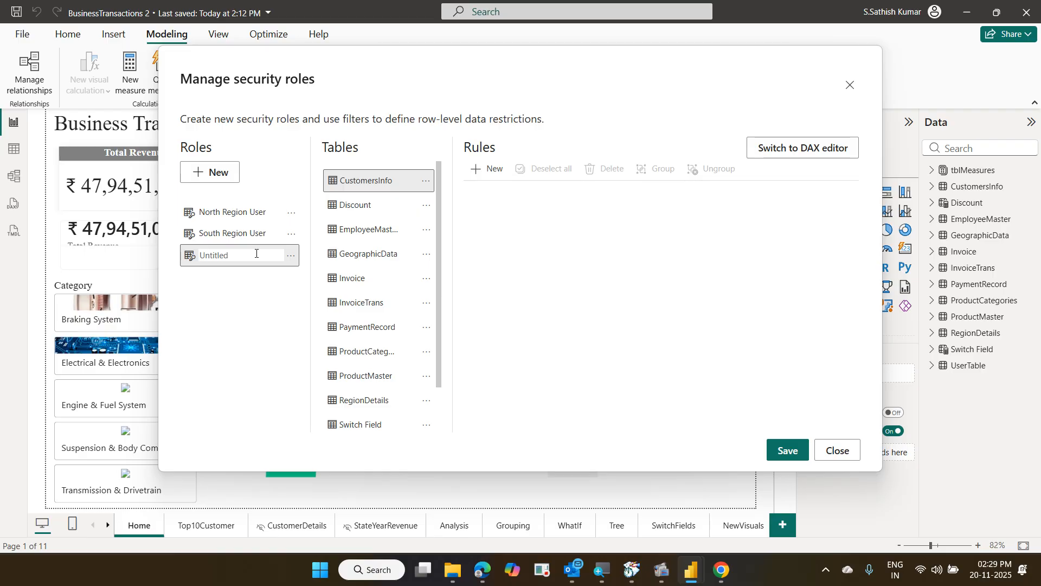
key("BackSpace")
key("BackSpace")
key("BackSpace")
key("BackSpace")
key("BackSpace")
key("BackSpace")
key("BackSpace")
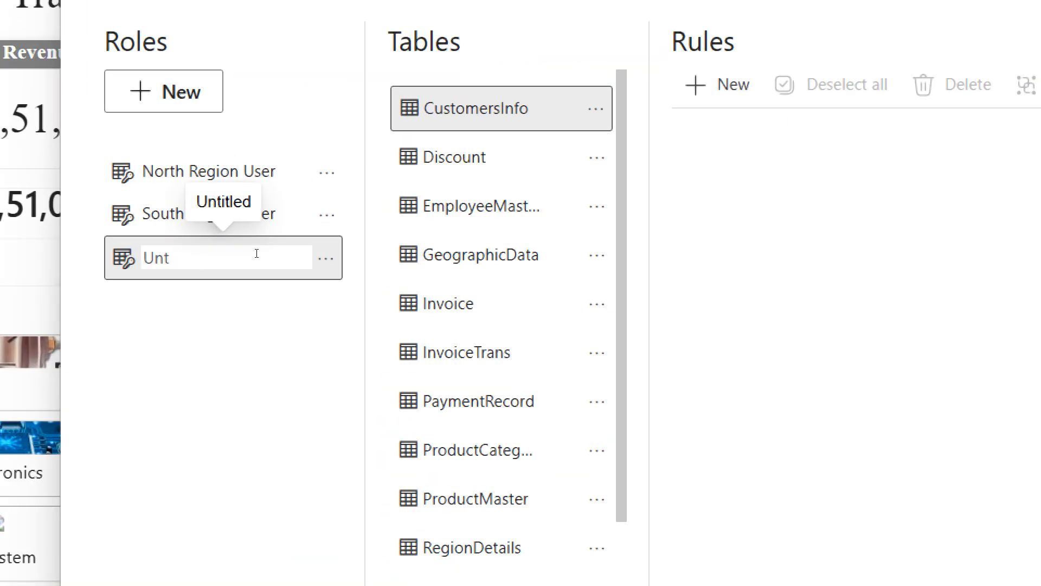
key("BackSpace")
type("Dynamic Role")
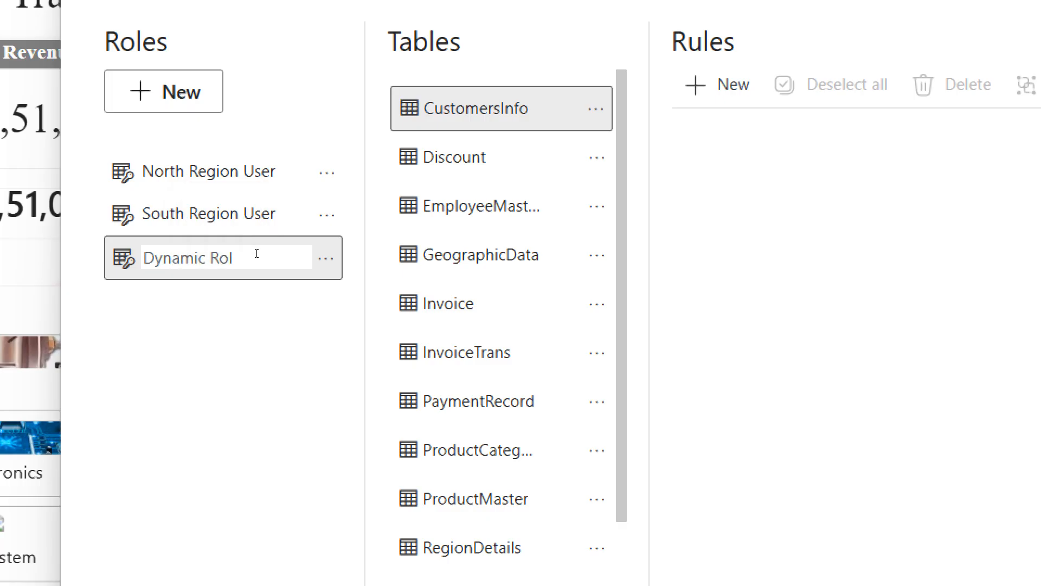
key("BackSpace")
key("BackSpace")
key("BackSpace")
key("BackSpace")
type("Users")
key("Return")
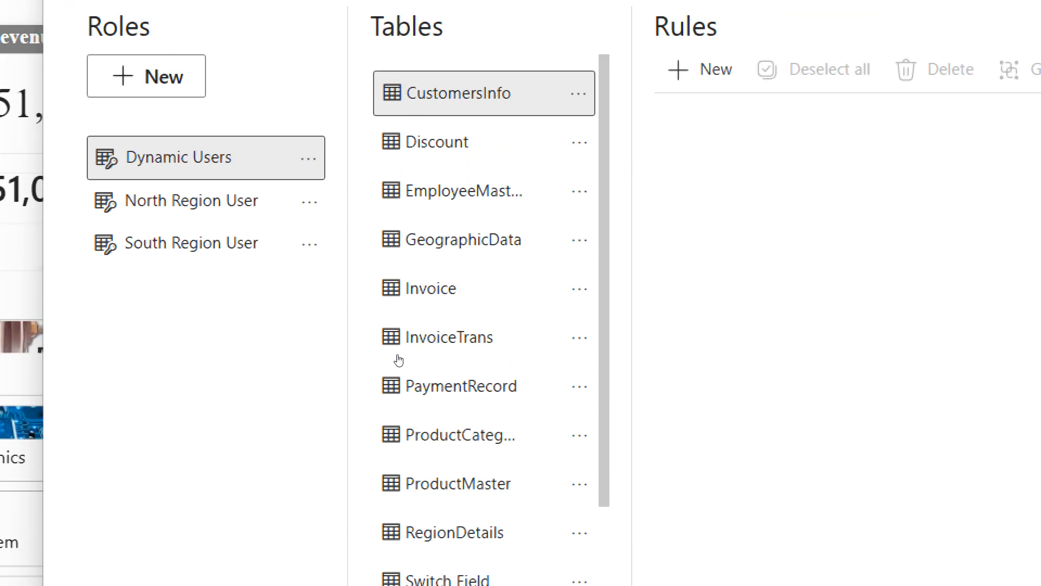
Delete the stray Country rule on RegionDetails, leaving that table with no rules in Dynamic Users
left_click(455, 521)
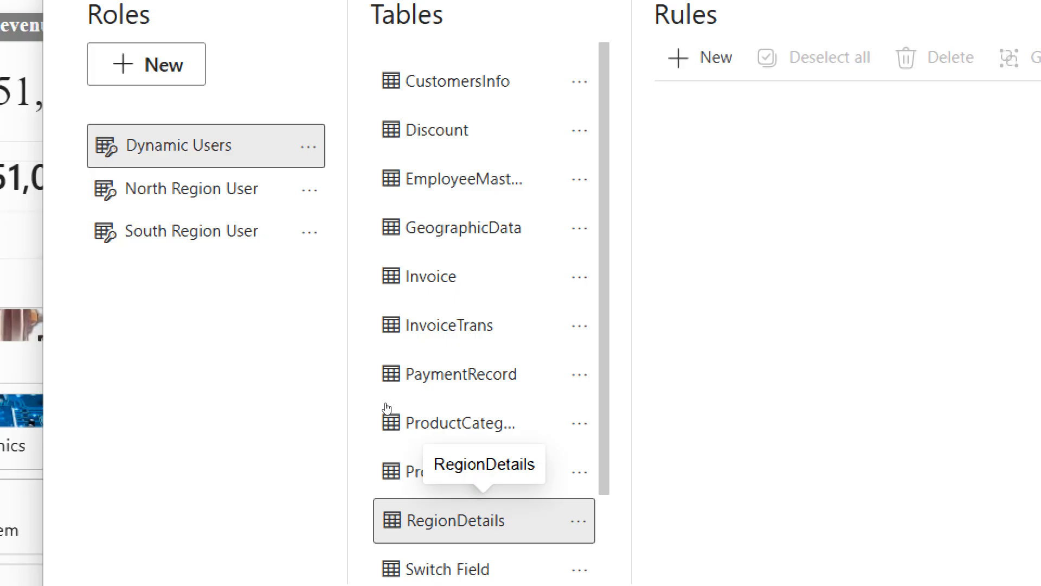
left_click(698, 58)
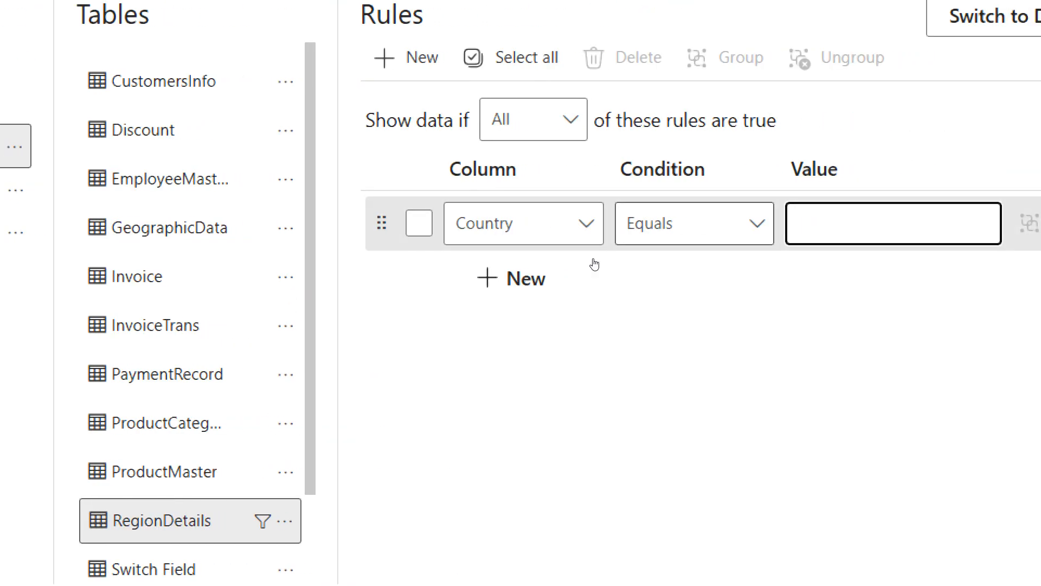
left_click(579, 256)
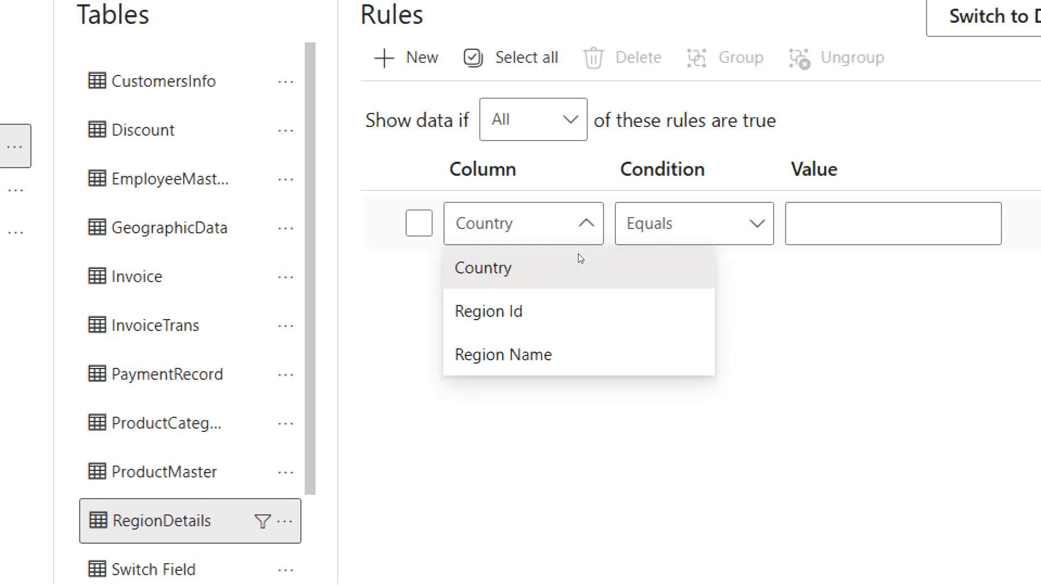
left_click(578, 258)
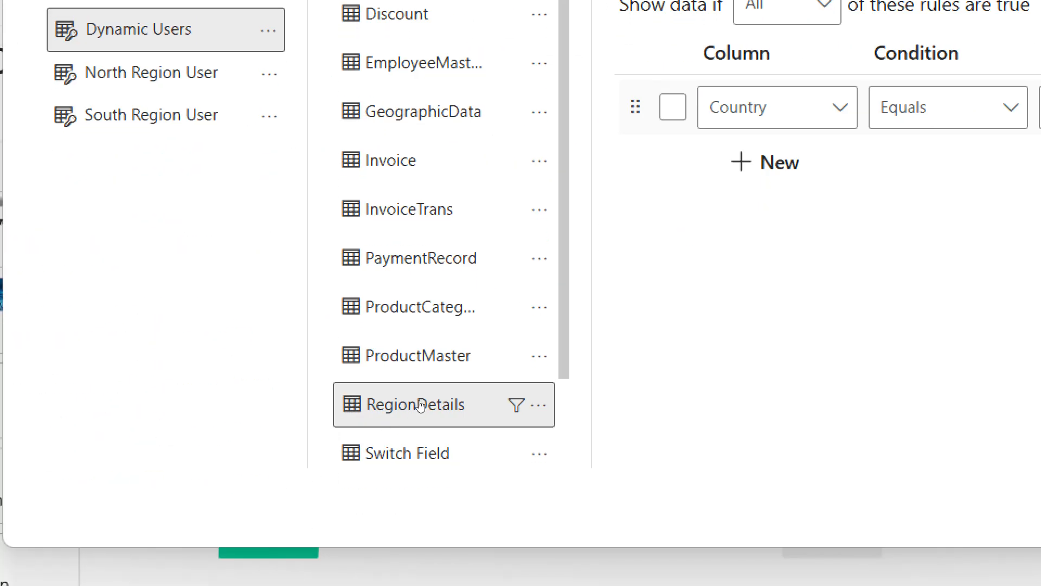
right_click(422, 405)
left_click(409, 415)
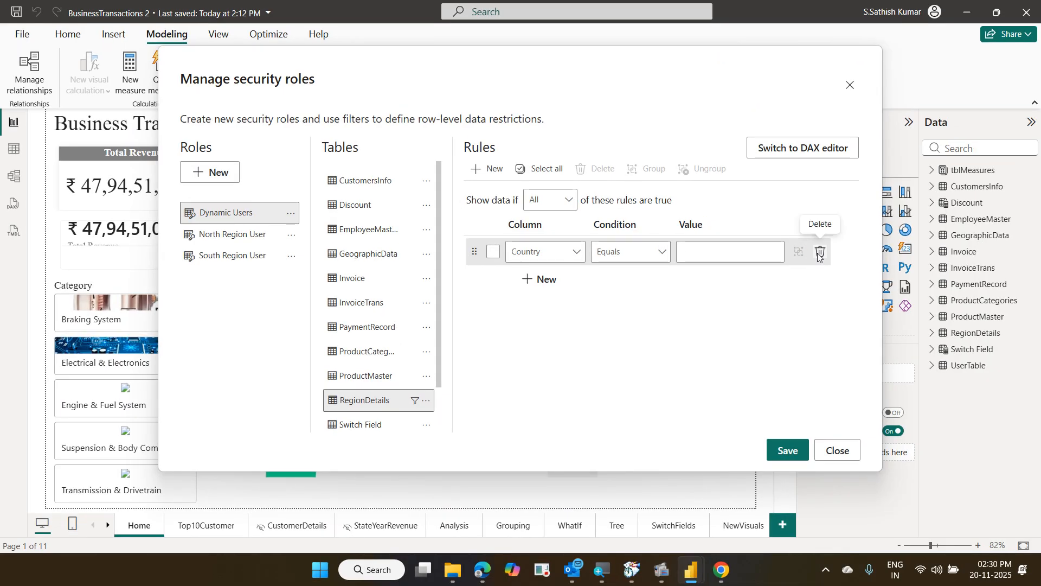
left_click(819, 252)
scroll(382, 388, "down", 1)
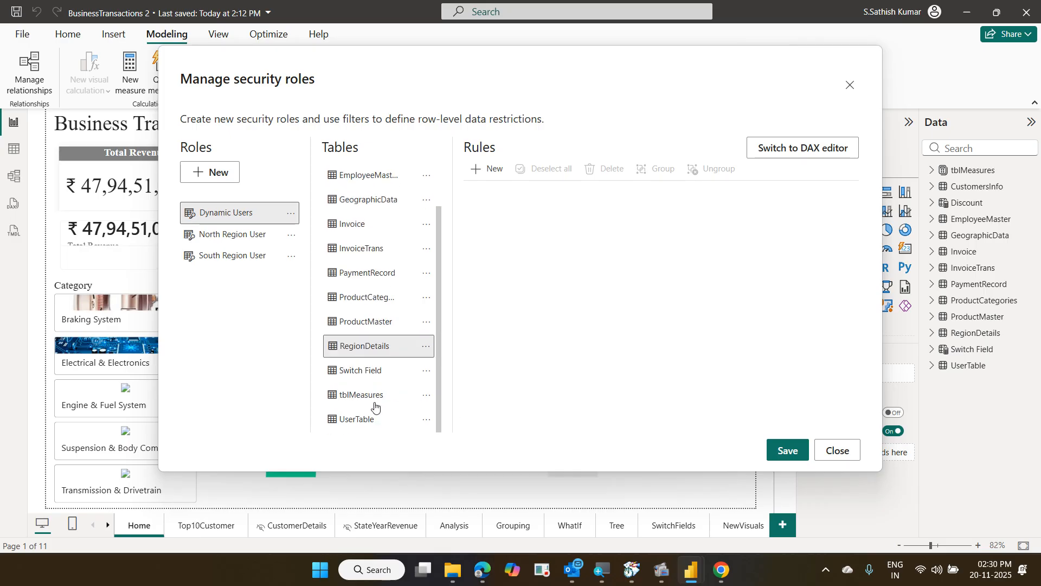
Add an Email Id equals rule on UserTable and switch it to the DAX editor
left_click(368, 421)
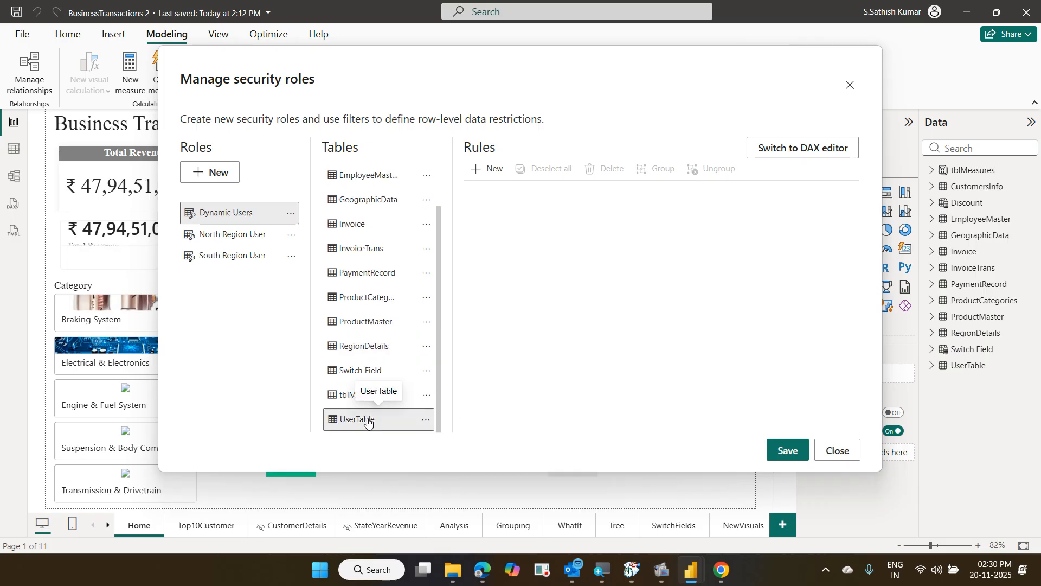
left_click(496, 179)
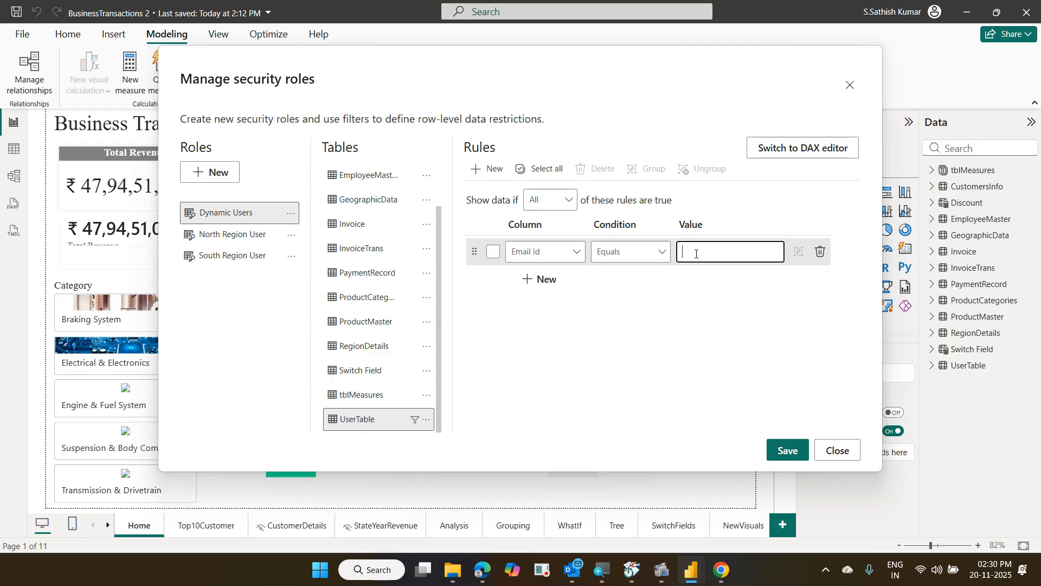
left_click(775, 155)
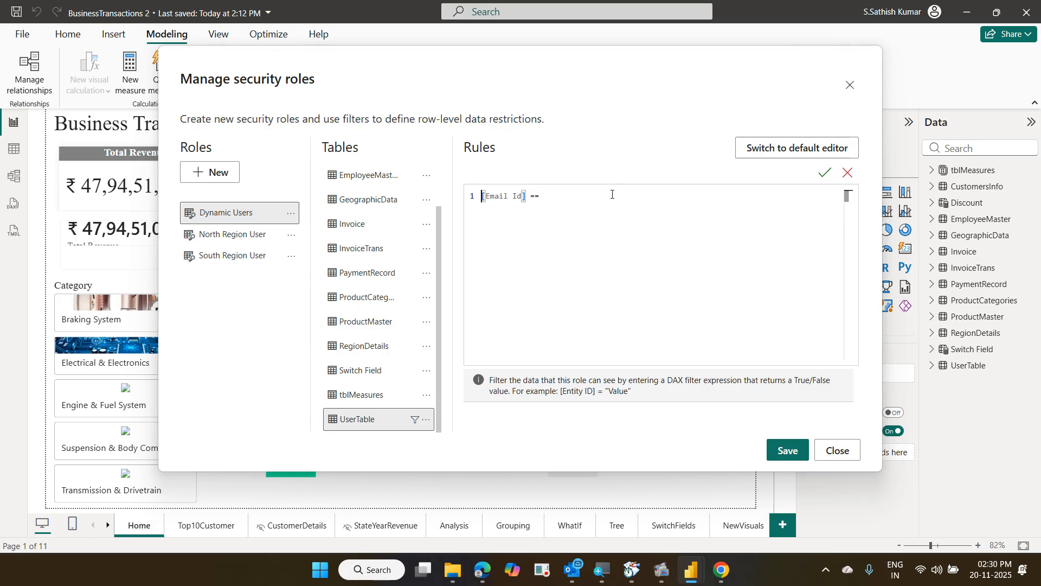
Complete the UserTable rule as [Email Id] == USERPRINCIPALNAME() and save the role
left_click(601, 194)
type("us")
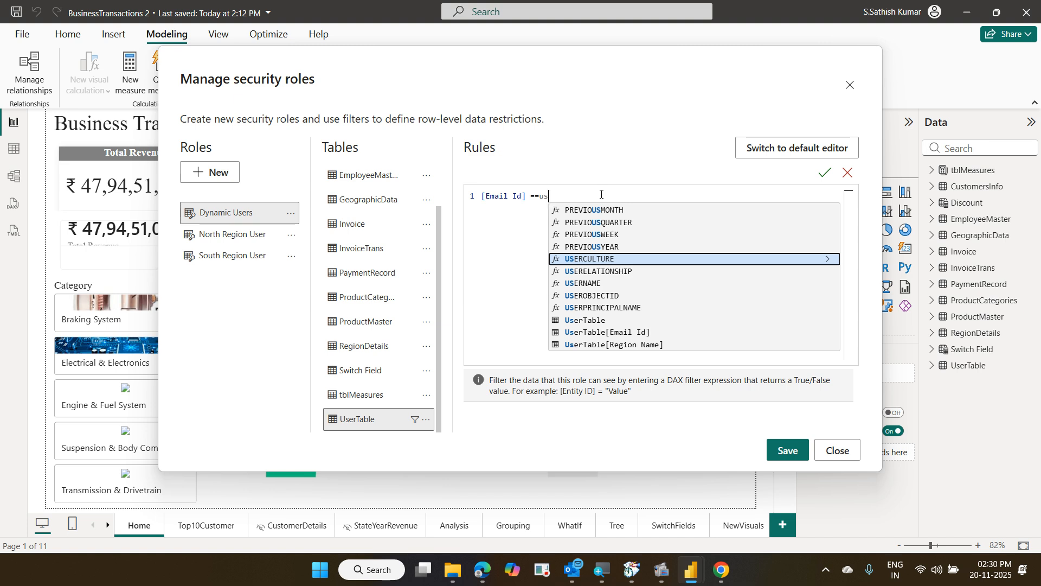
left_click(636, 308)
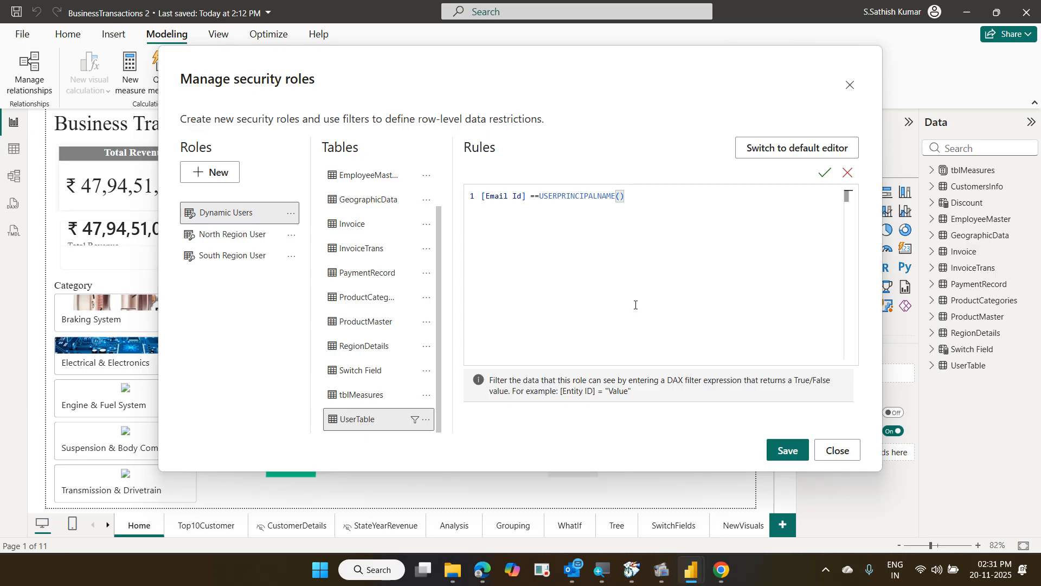
left_click(773, 450)
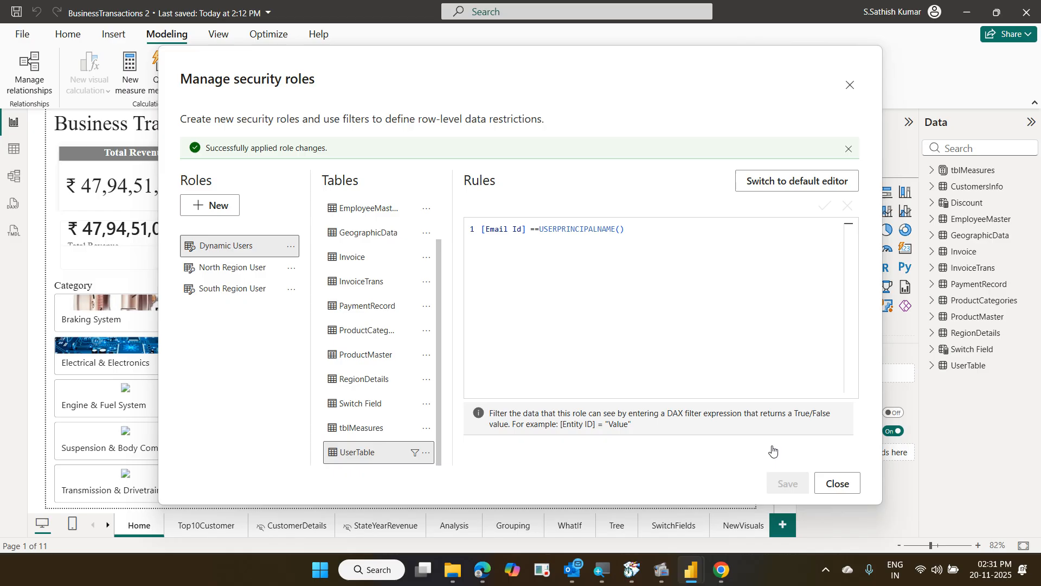
Close Manage security roles and switch to the Top10Customer page
left_click(839, 483)
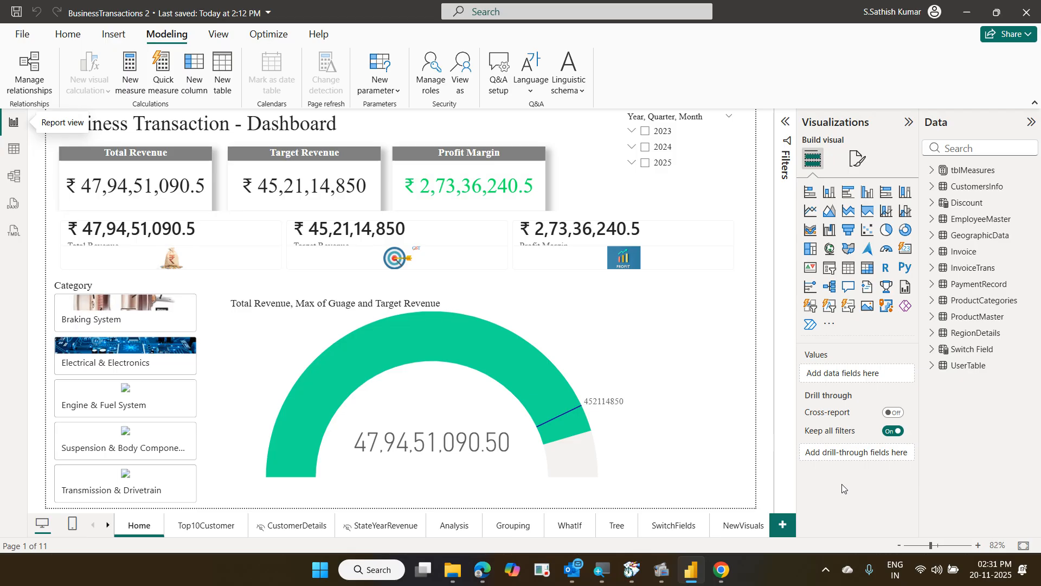
left_click(208, 525)
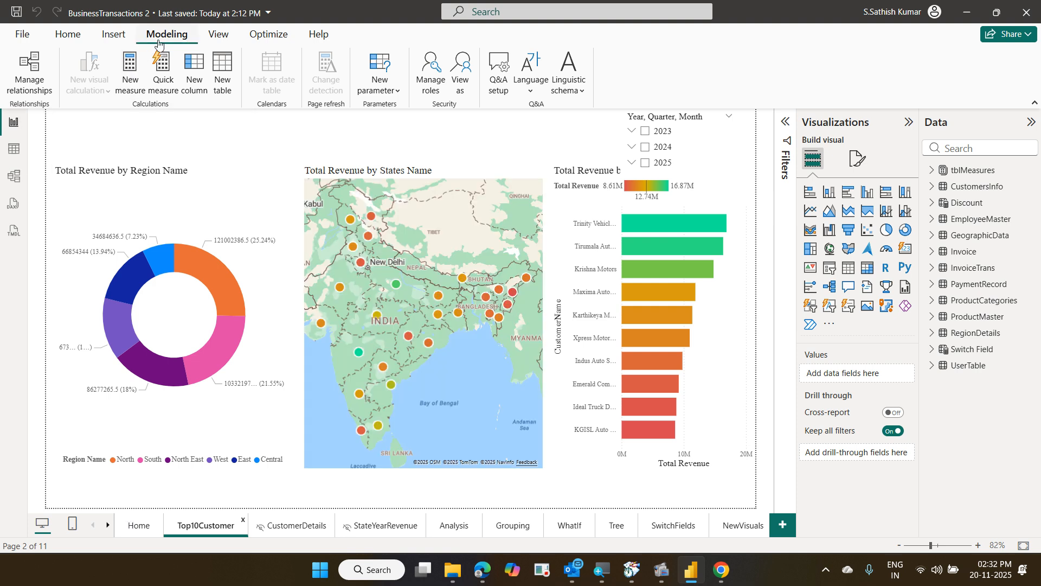
View the report as Dynamic Users for a test e-mail address, leaving only North and South
left_click(461, 89)
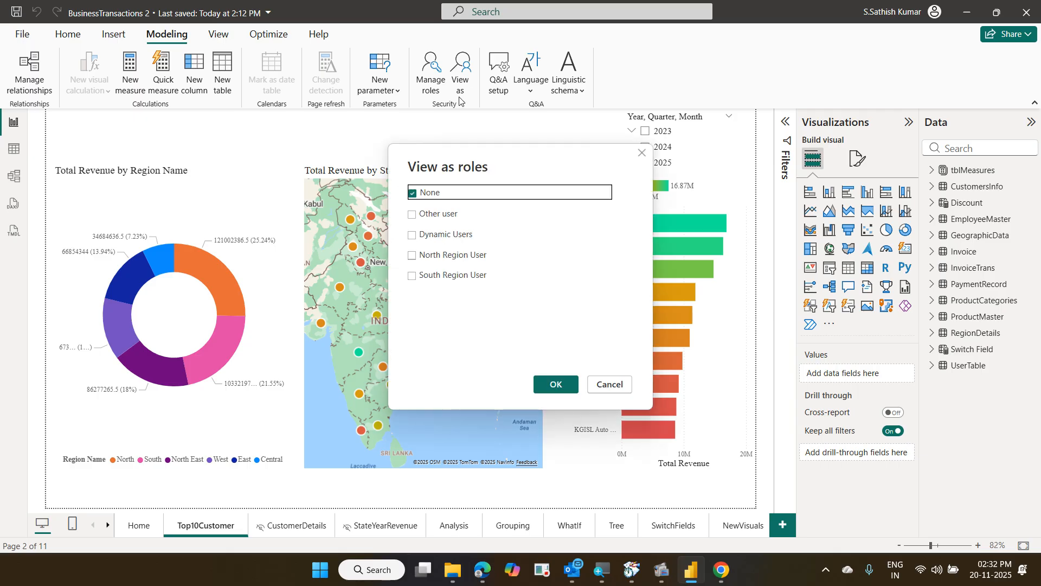
left_click(413, 237)
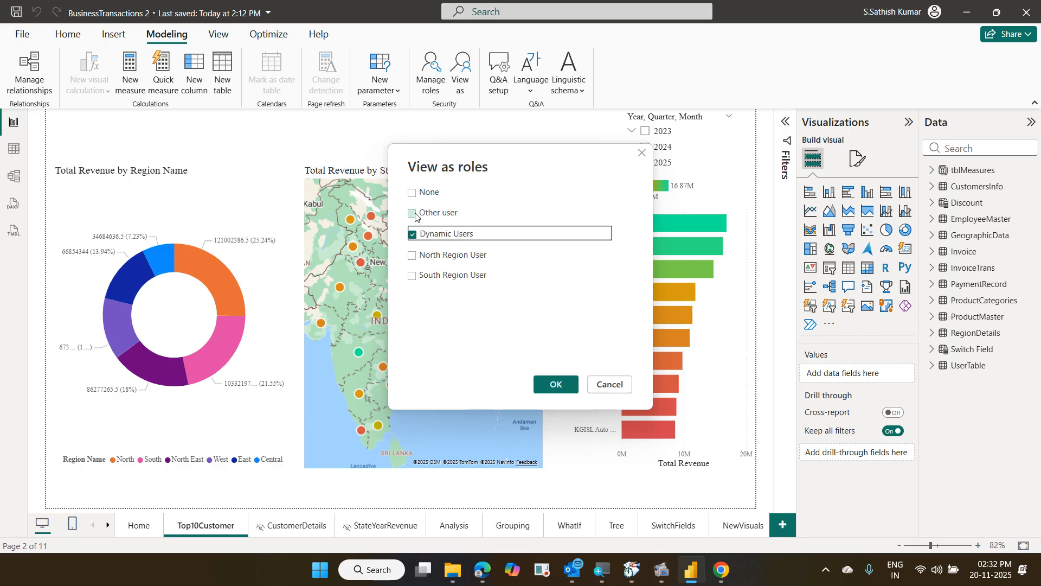
left_click(417, 216)
left_click(490, 213)
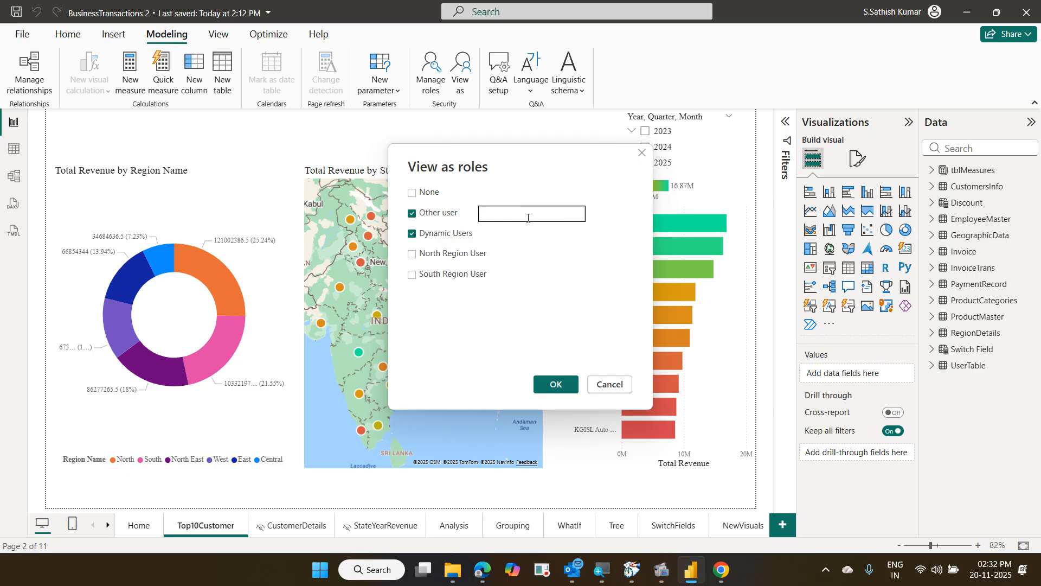
type("abc@outlook.com")
left_click(558, 384)
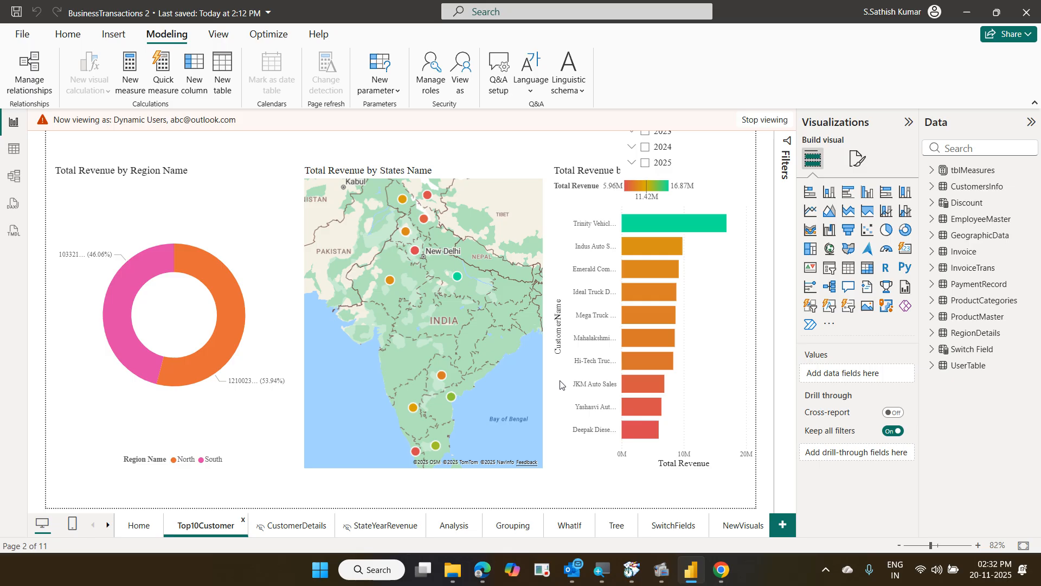
Change the test e-mail's user name and apply it, leaving only the West region
left_click(462, 82)
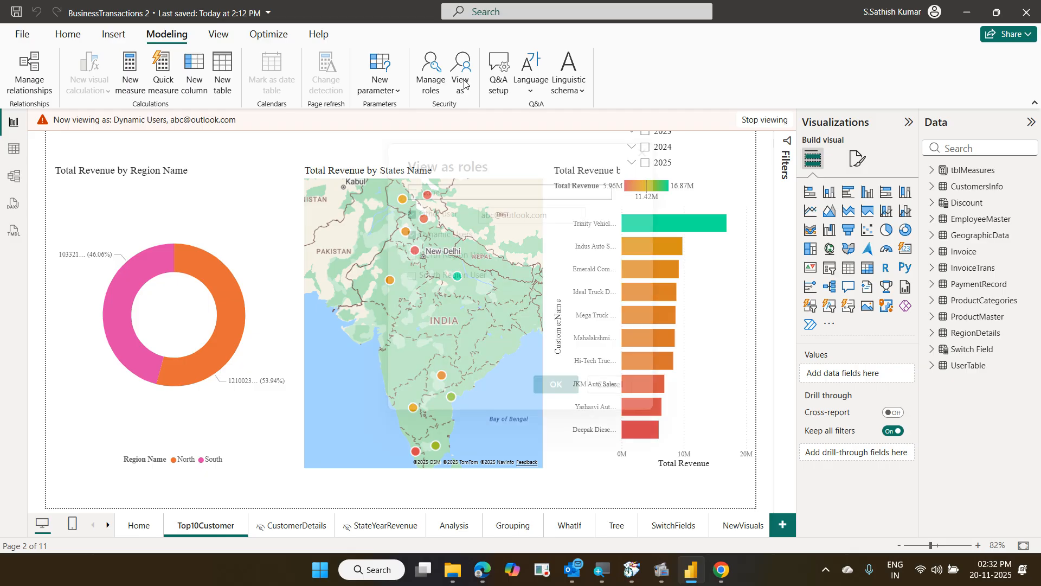
left_click(491, 217)
key("shift+Home")
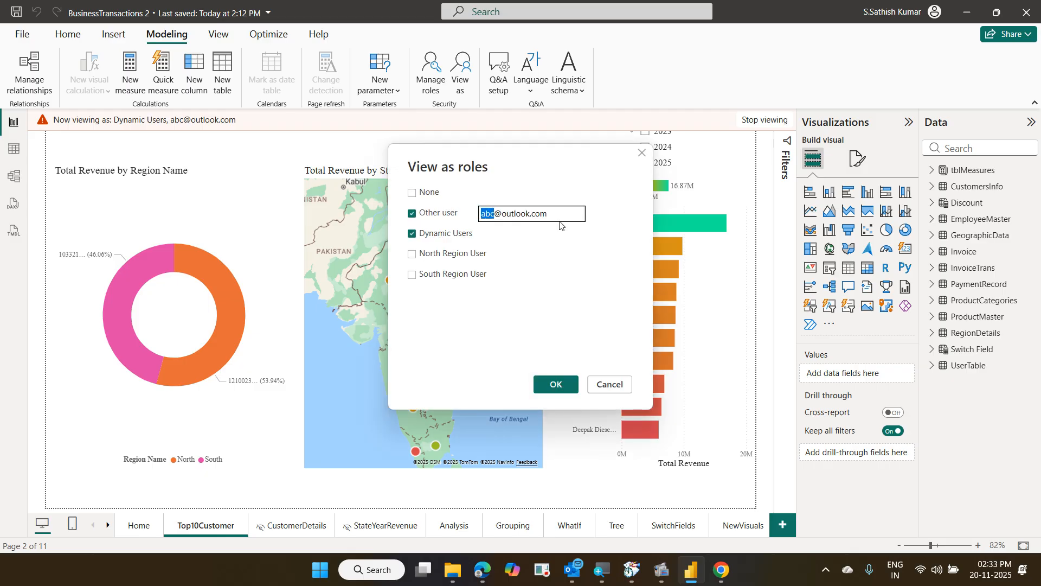
type("xyz")
left_click(559, 383)
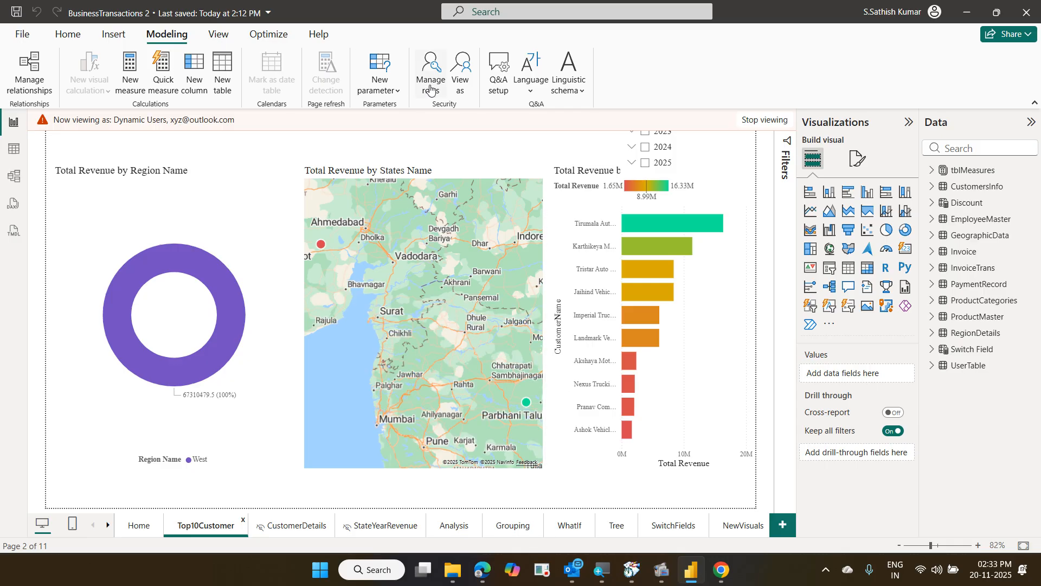
Reopen View as roles and replace the e-mail's user name with another test value
left_click(455, 94)
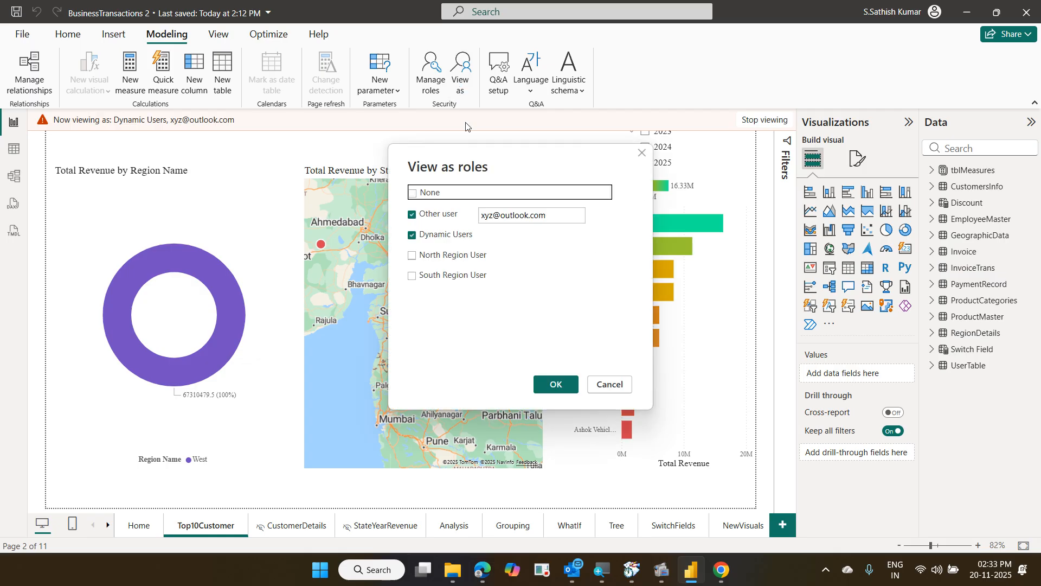
left_click(489, 214)
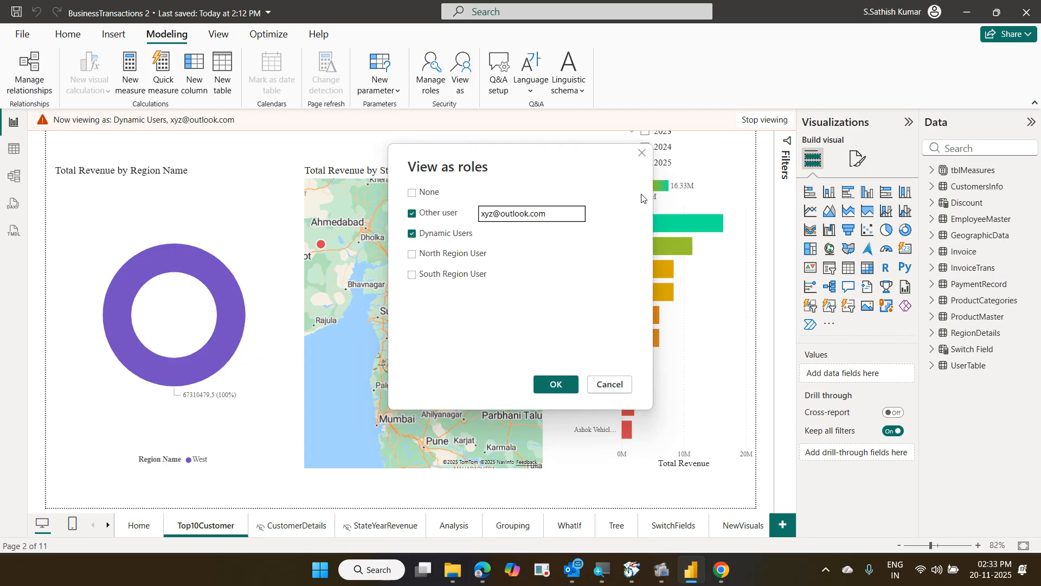
key("shift+Left")
key("shift+Left")
key("shift+Left")
key("BackSpace")
type("qu")
key("BackSpace")
type("werty")
Apply the third test e-mail, check that only Central shows, then stop viewing as the role
left_click(572, 386)
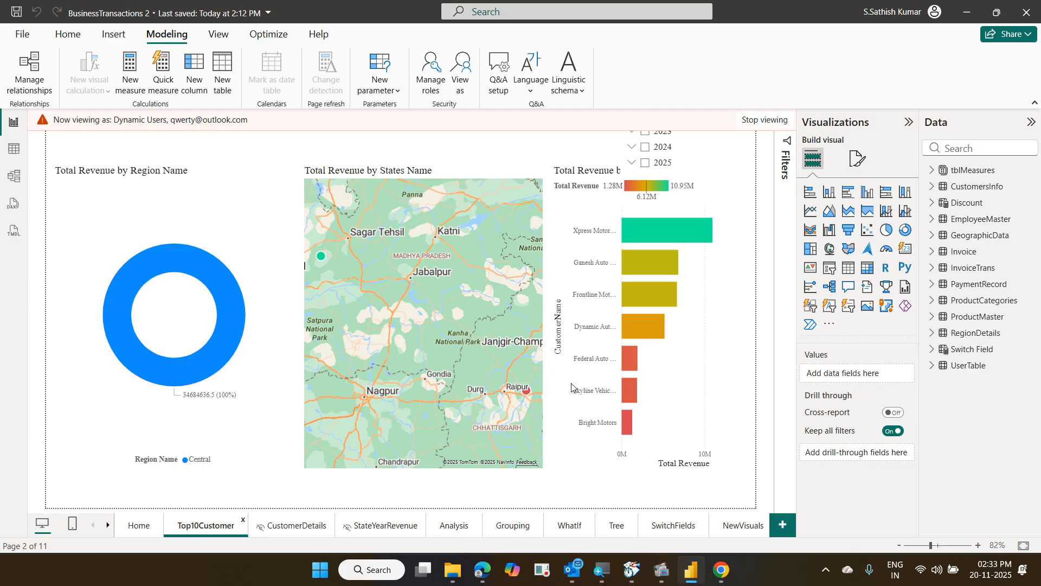
left_click(757, 128)
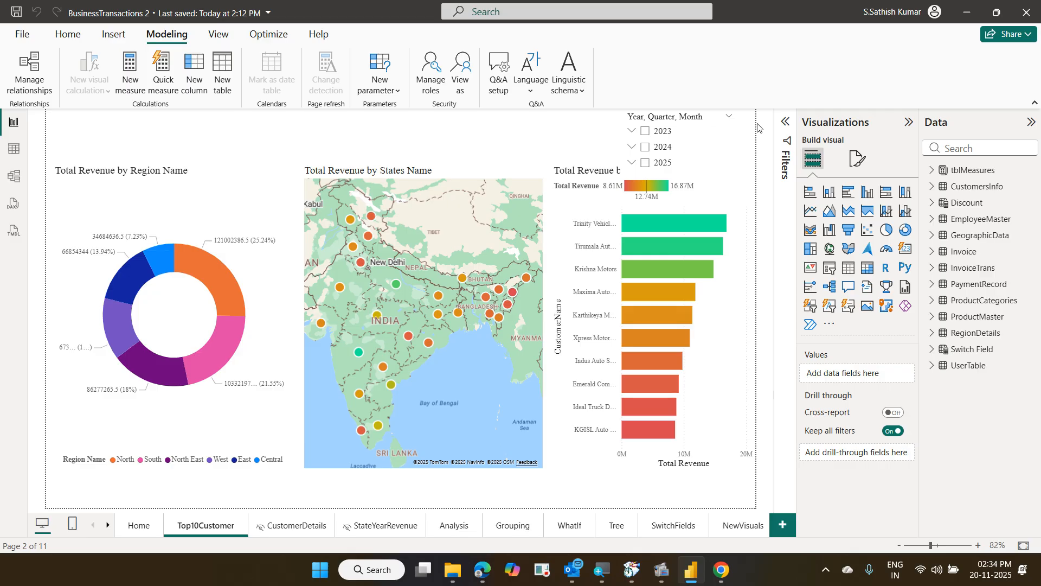
Reopen View as roles with Dynamic Users and Other user ticked, e-mail still empty
left_click(464, 82)
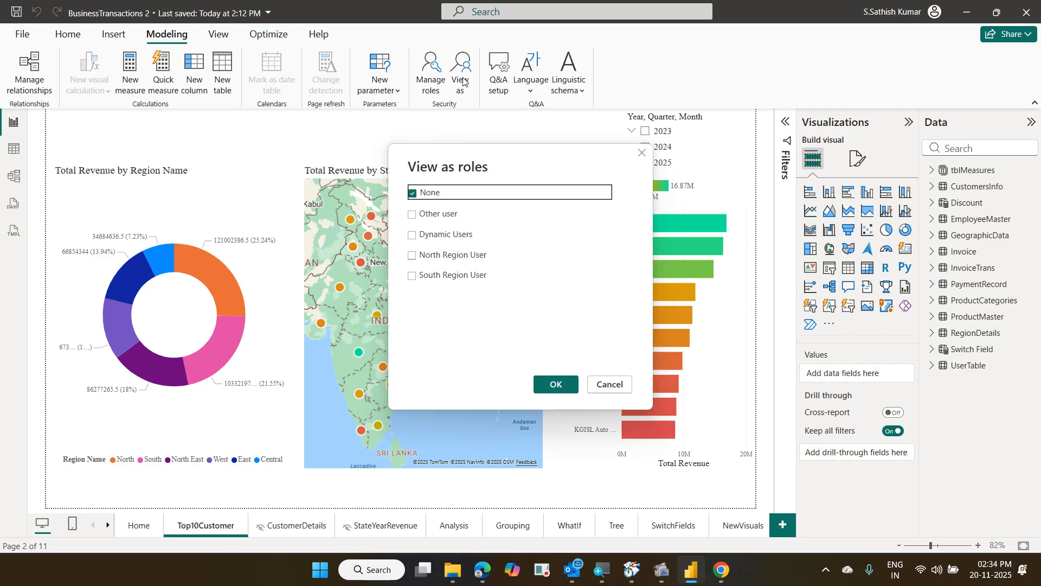
left_click(463, 234)
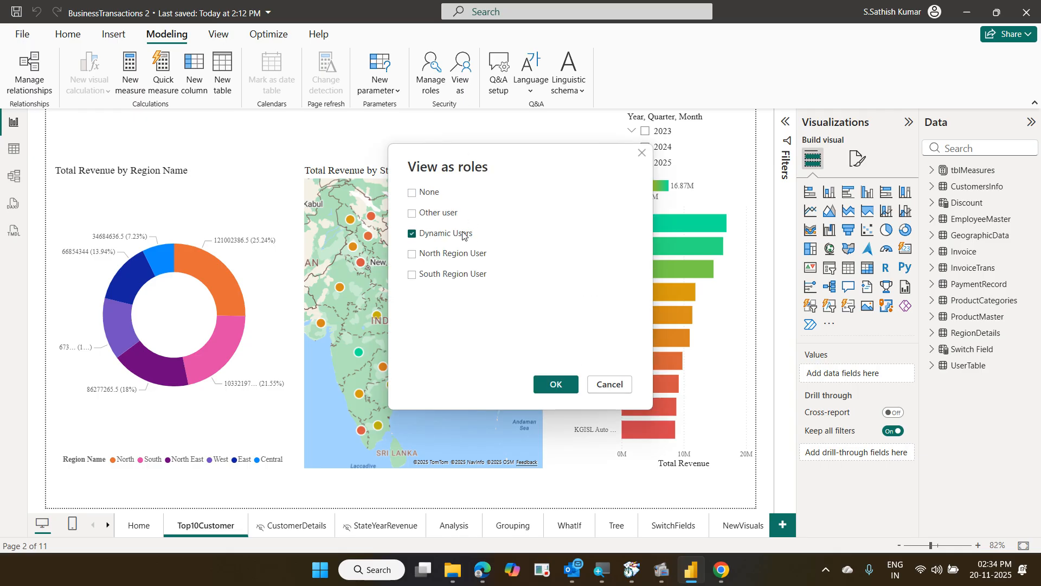
left_click(438, 213)
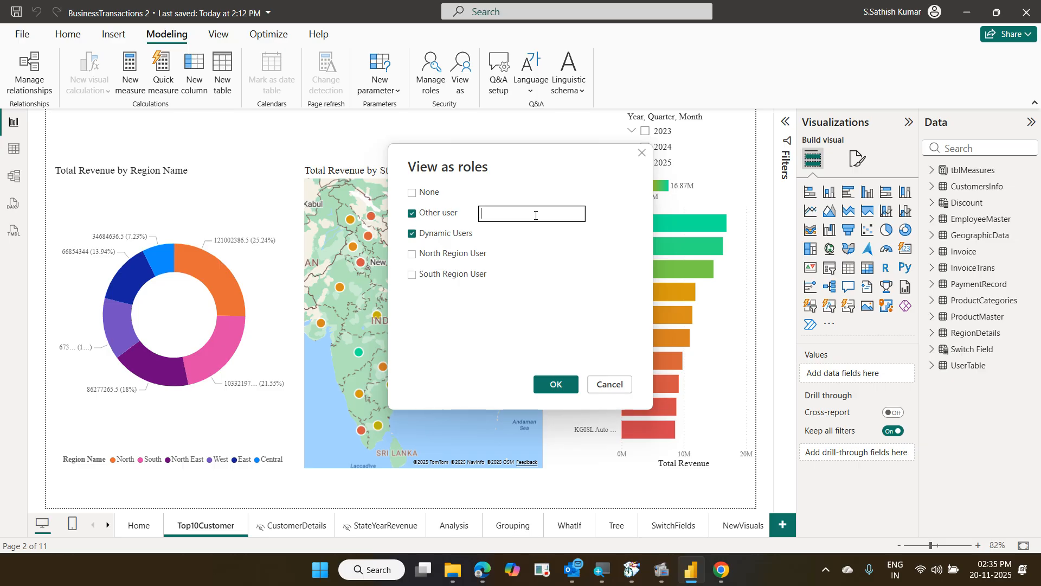
Cancel View as roles without applying a role and go back to the Home page
left_click(601, 387)
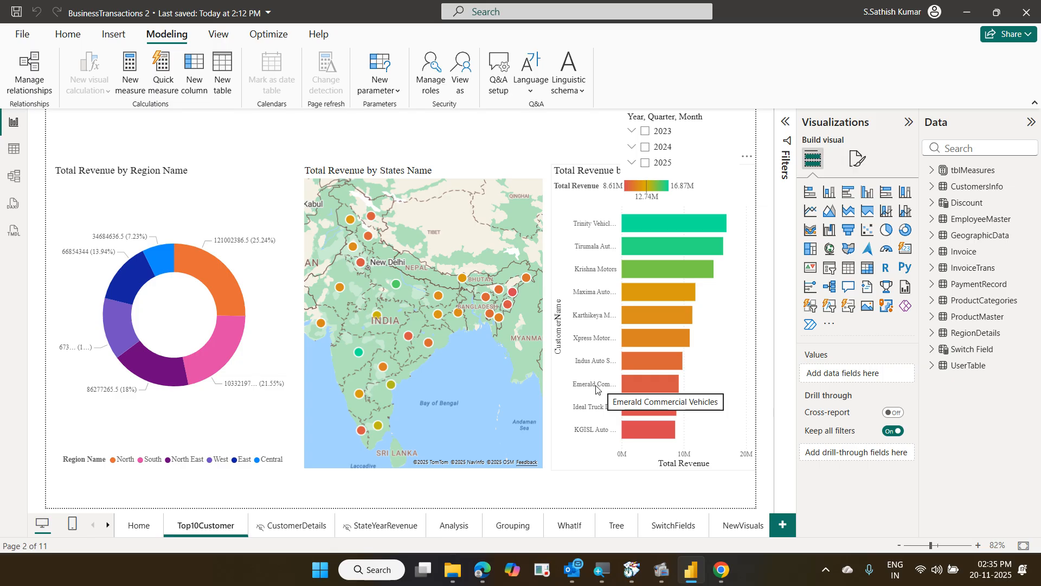
left_click(137, 527)
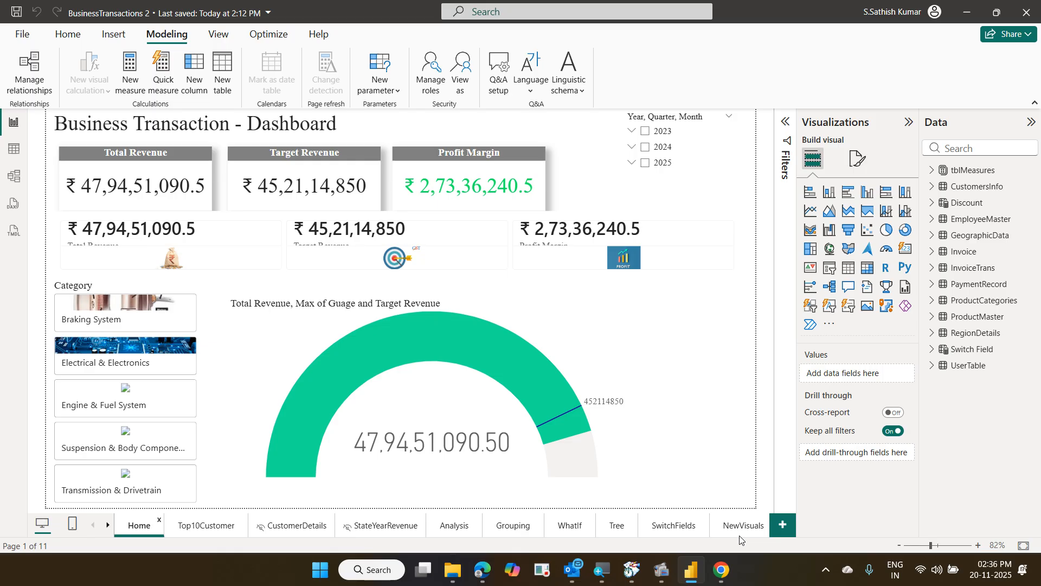
Add a new report page and rename it MainMenu
left_click(779, 529)
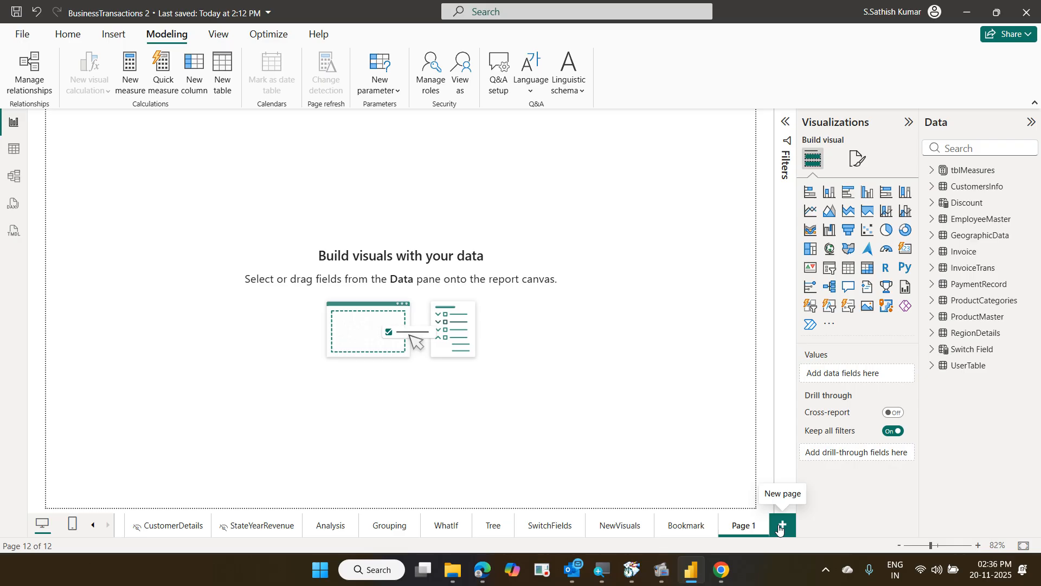
double_click(758, 529)
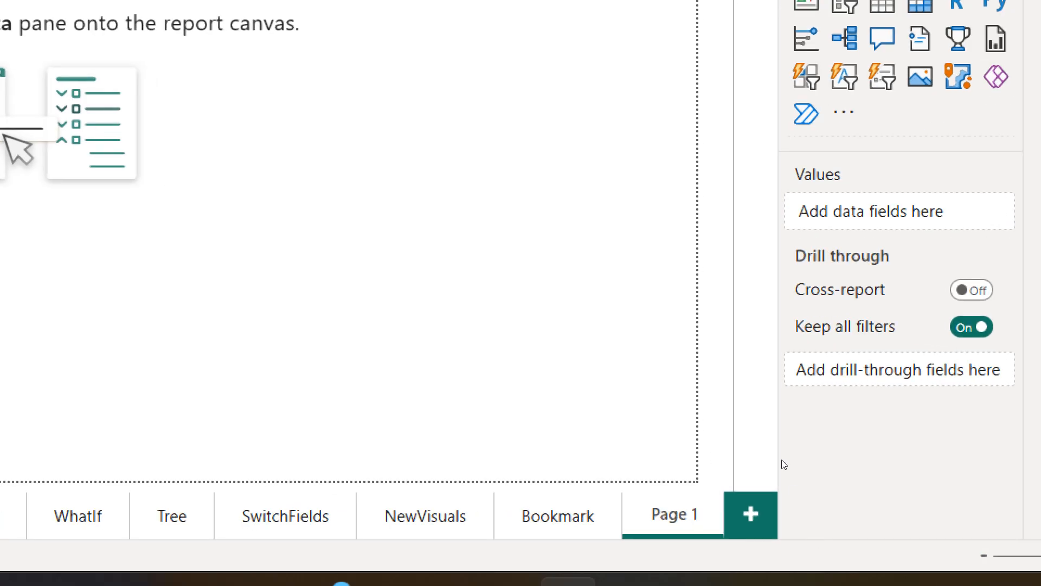
key("BackSpace")
key("BackSpace")
key("BackSpace")
key("BackSpace")
key("BackSpace")
key("BackSpace")
type("MainMenu")
key("Return")
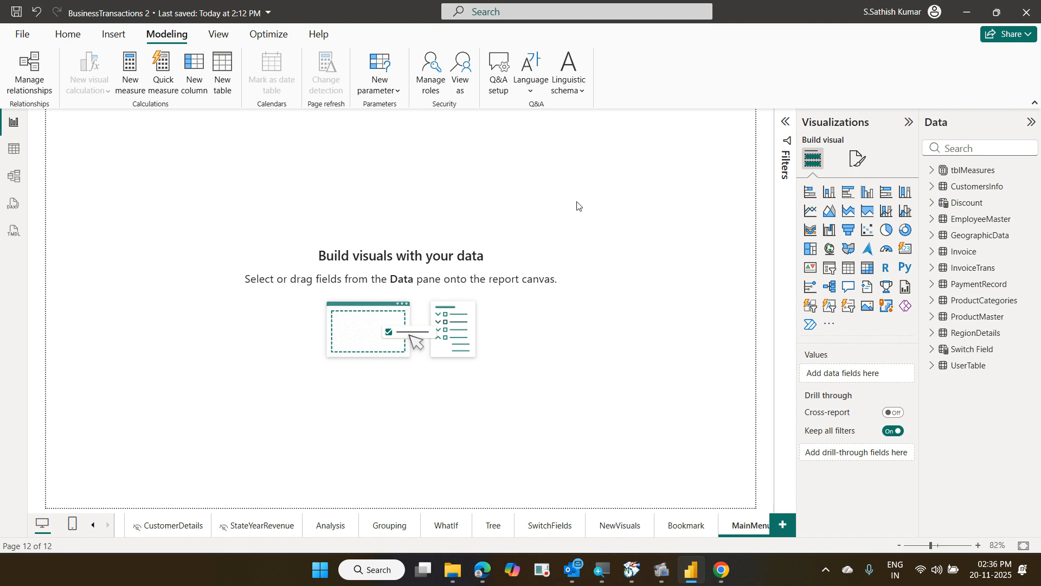
left_click(121, 44)
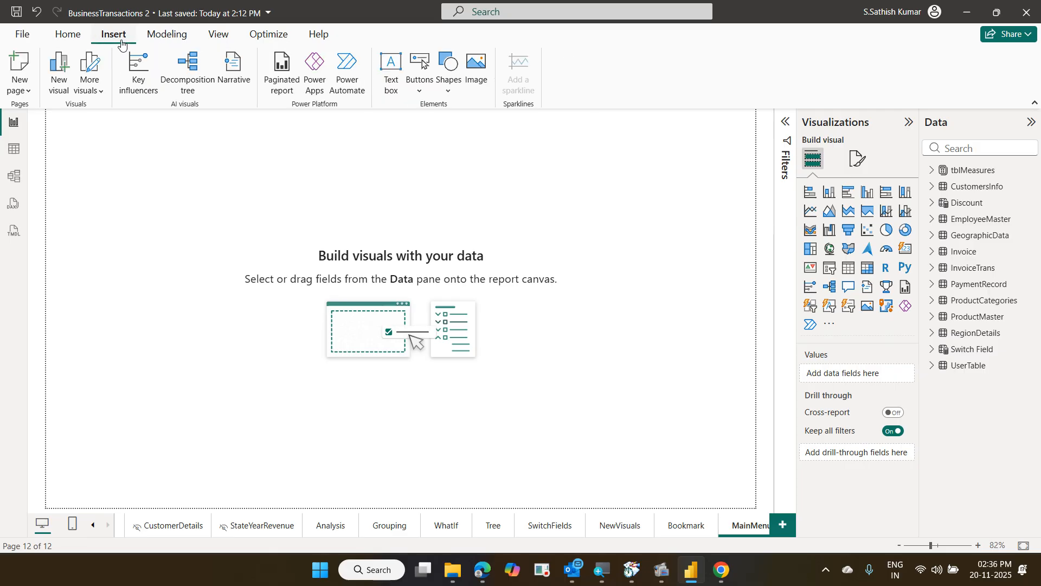
Insert a Page navigator from the Buttons list onto the MainMenu page
left_click(416, 95)
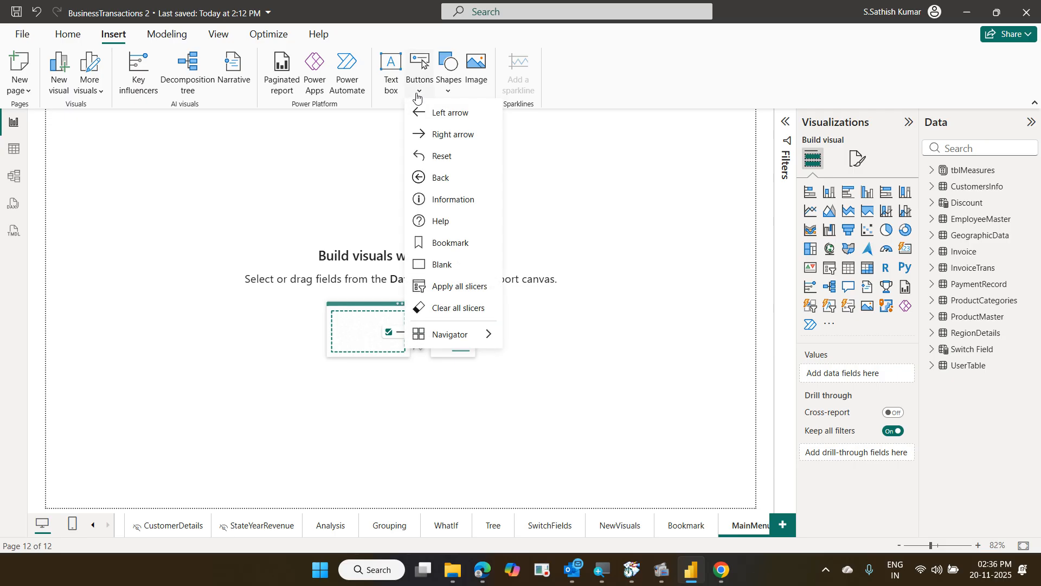
mouse_move(467, 339)
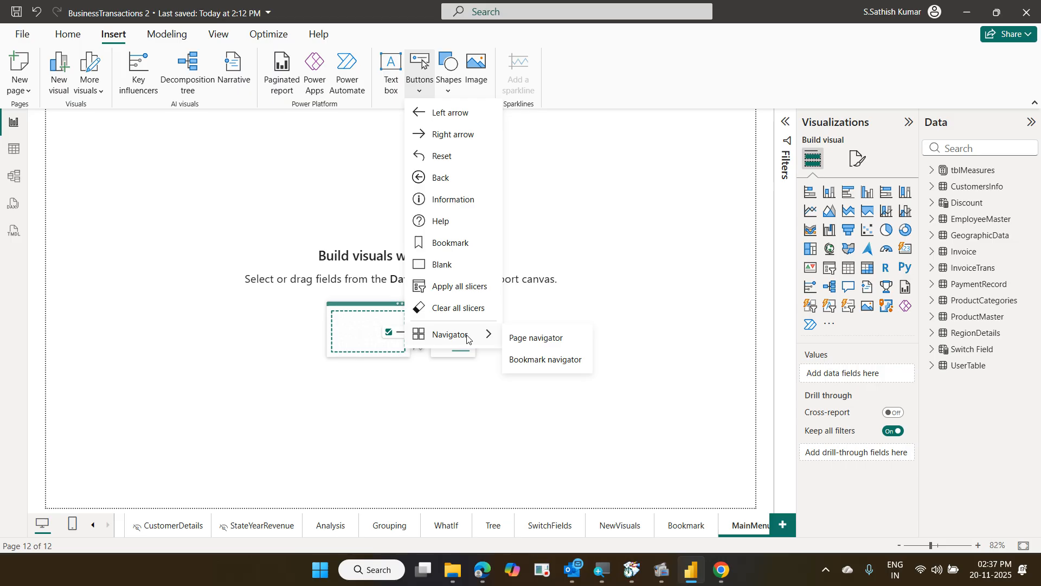
left_click(511, 343)
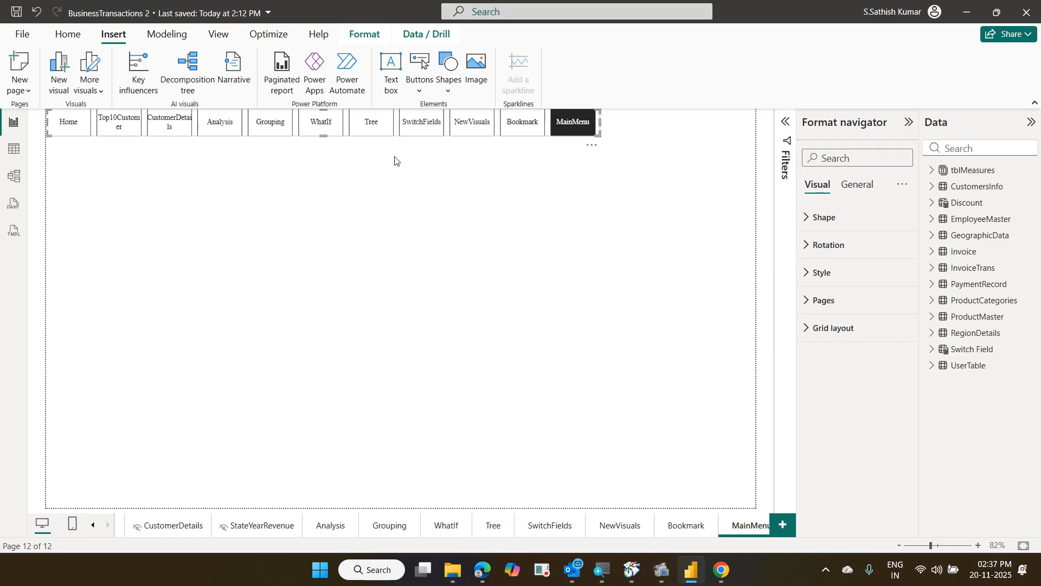
Drag the page navigator down from the top edge toward the middle of the MainMenu canvas
left_click_drag(367, 128, 455, 194)
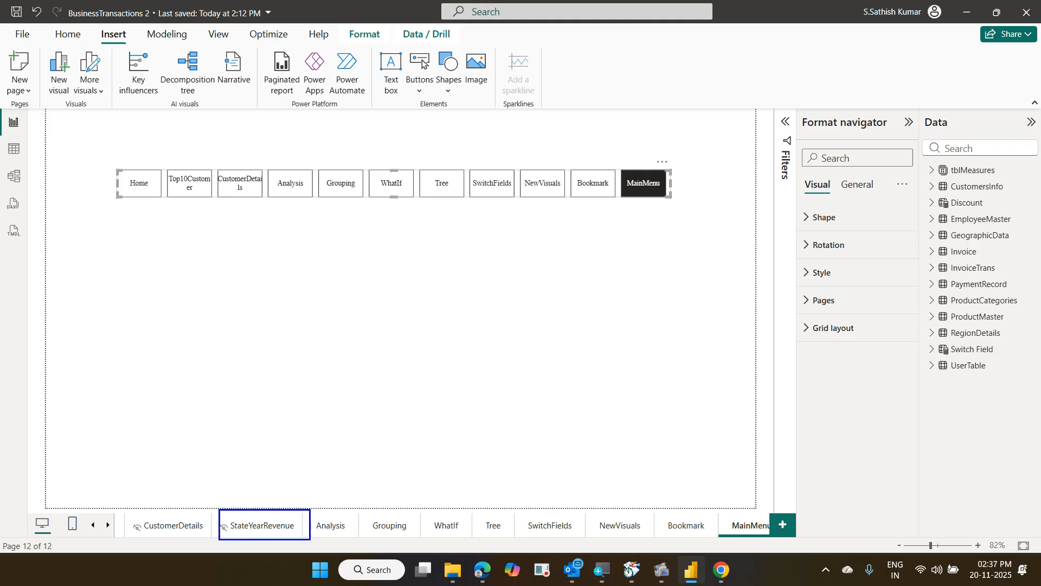
left_click_drag(265, 505, 113, 440)
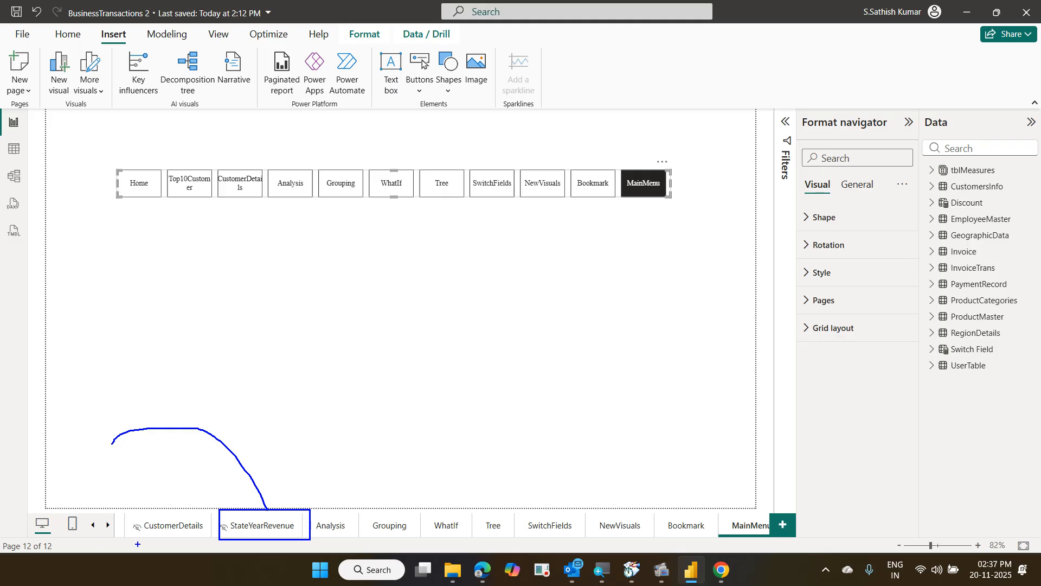
left_click_drag(131, 514, 203, 538)
left_click_drag(618, 164, 690, 216)
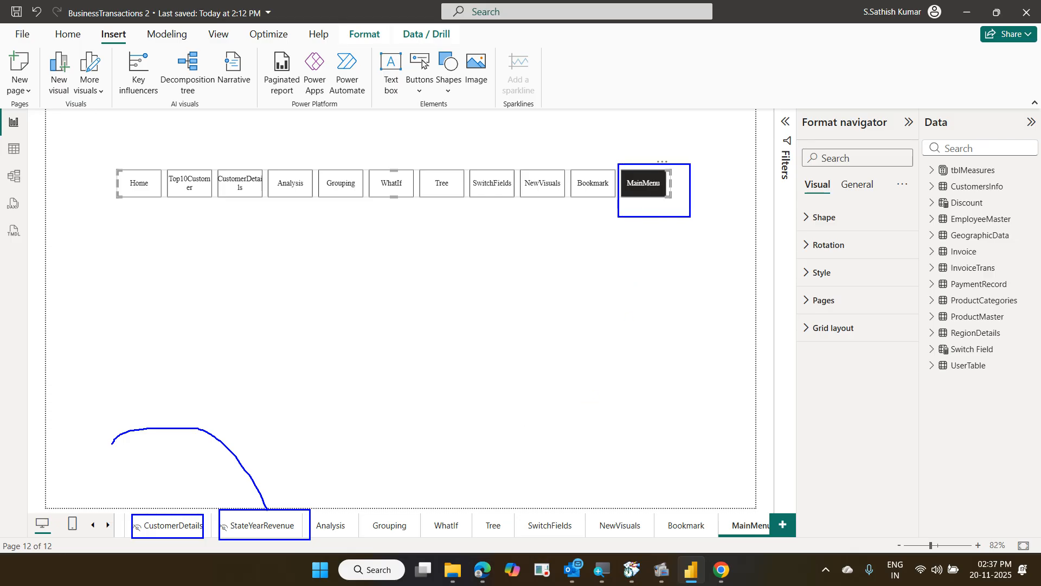
mouse_move(720, 503)
left_mouse_down()
mouse_move(777, 549)
mouse_move(719, 531)
mouse_move(741, 545)
left_mouse_up()
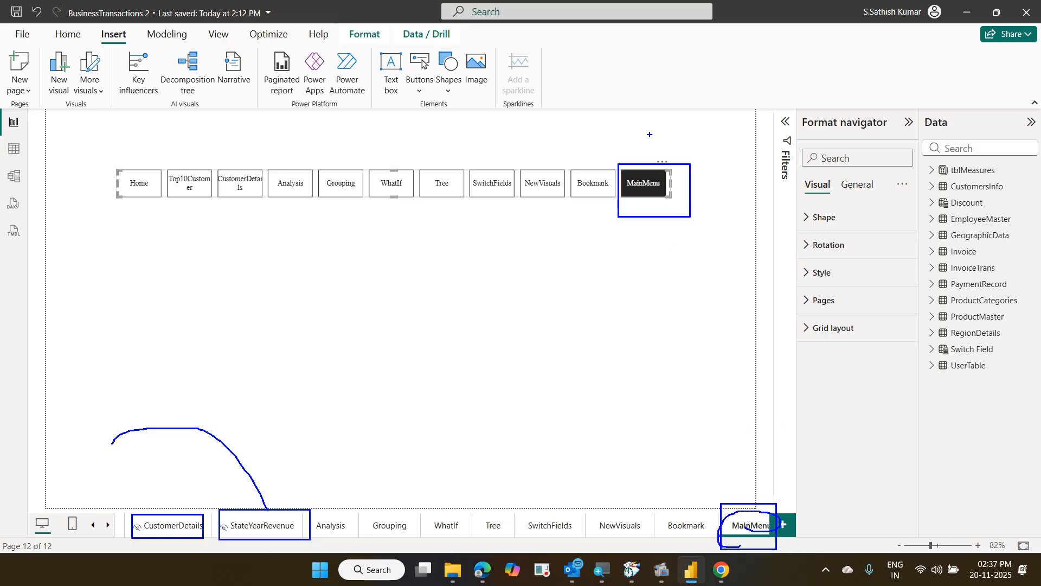
left_click_drag(645, 135, 698, 124)
key("Escape")
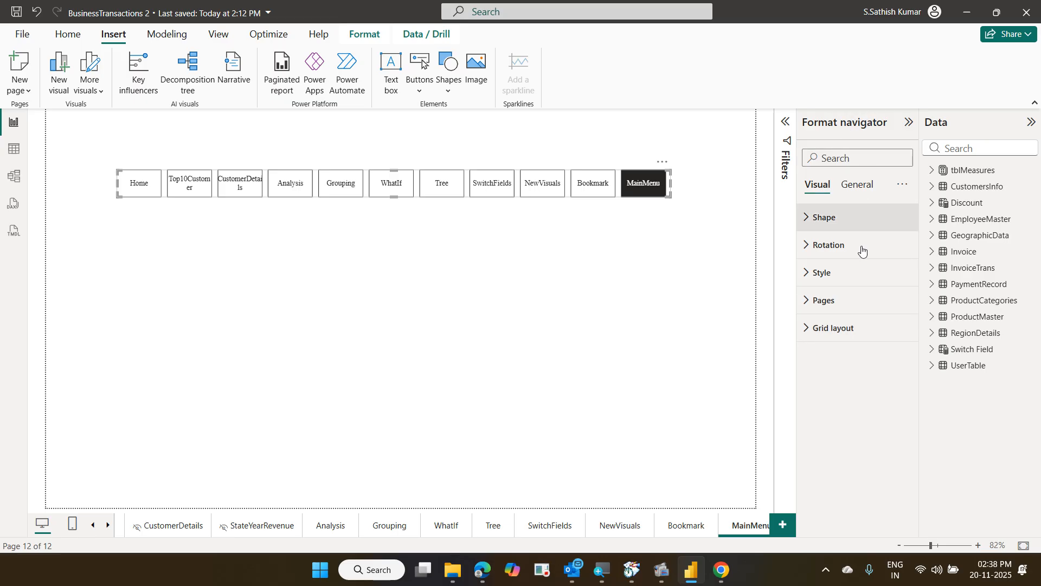
Switch off CustomerDetails and MainMenu under the navigator's Pages > Show settings
left_click(831, 311)
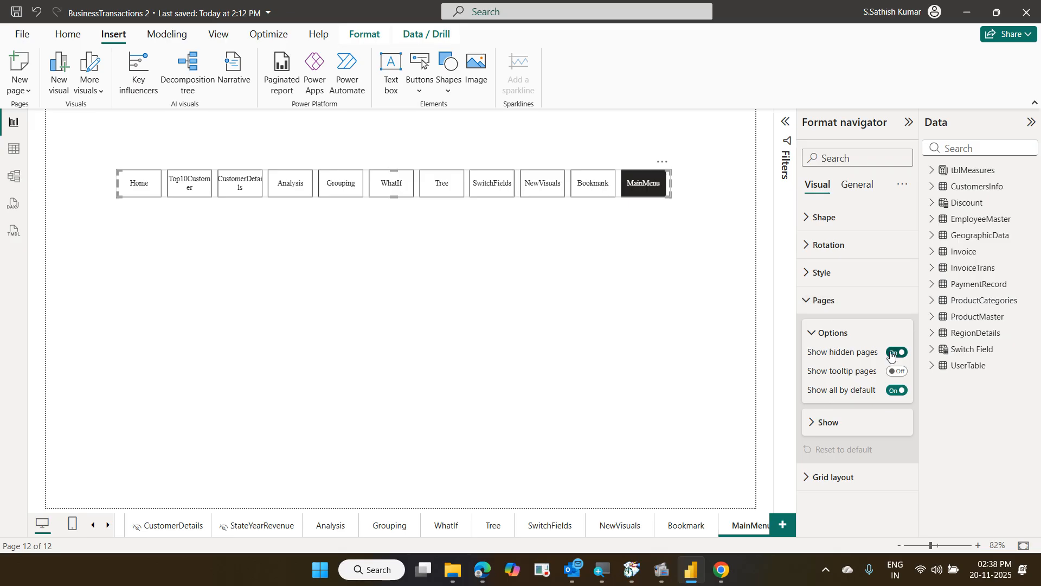
left_click(829, 427)
scroll(892, 347, "down", 3)
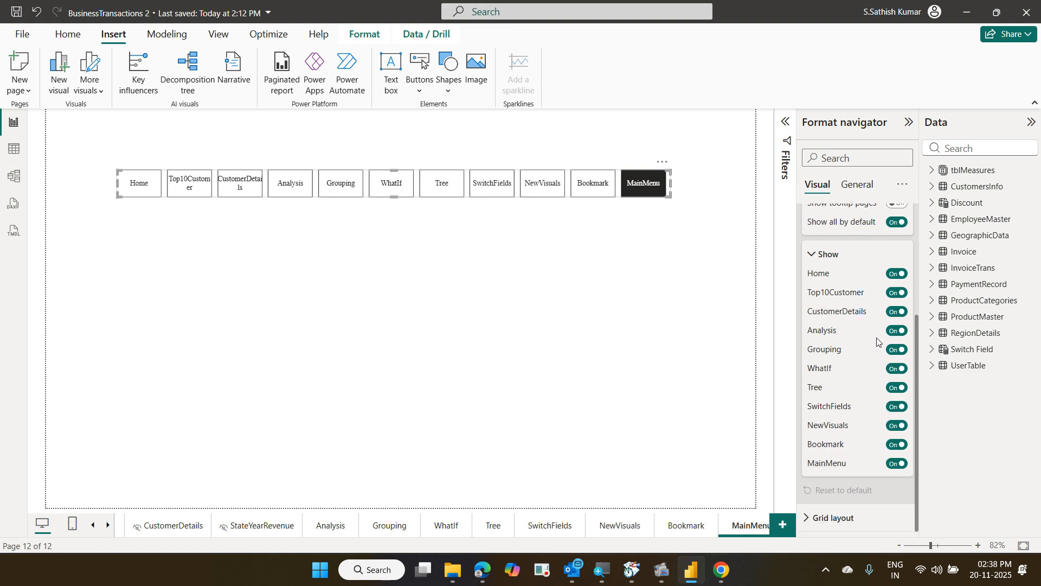
left_click(896, 313)
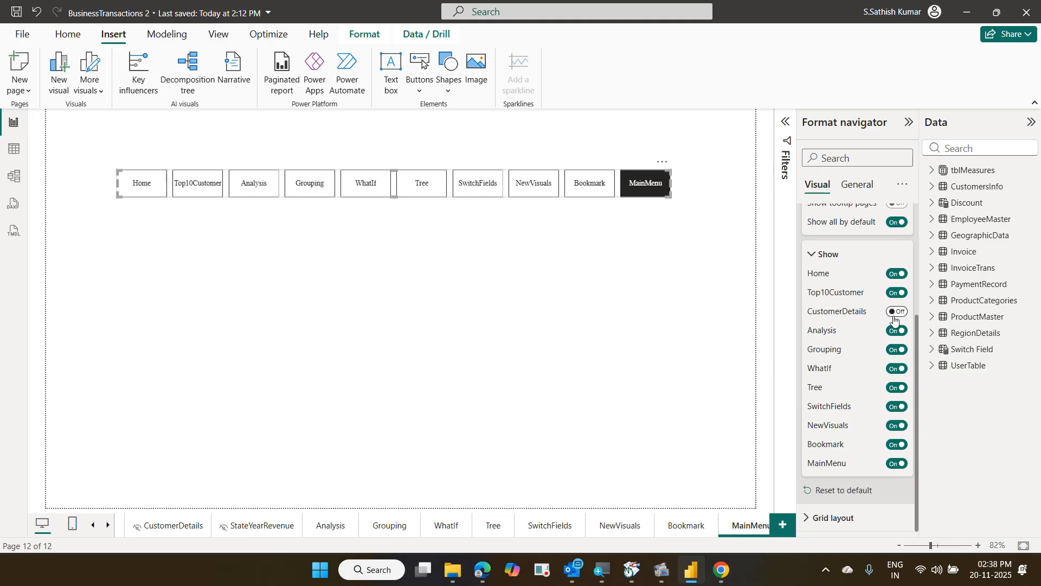
left_click(894, 465)
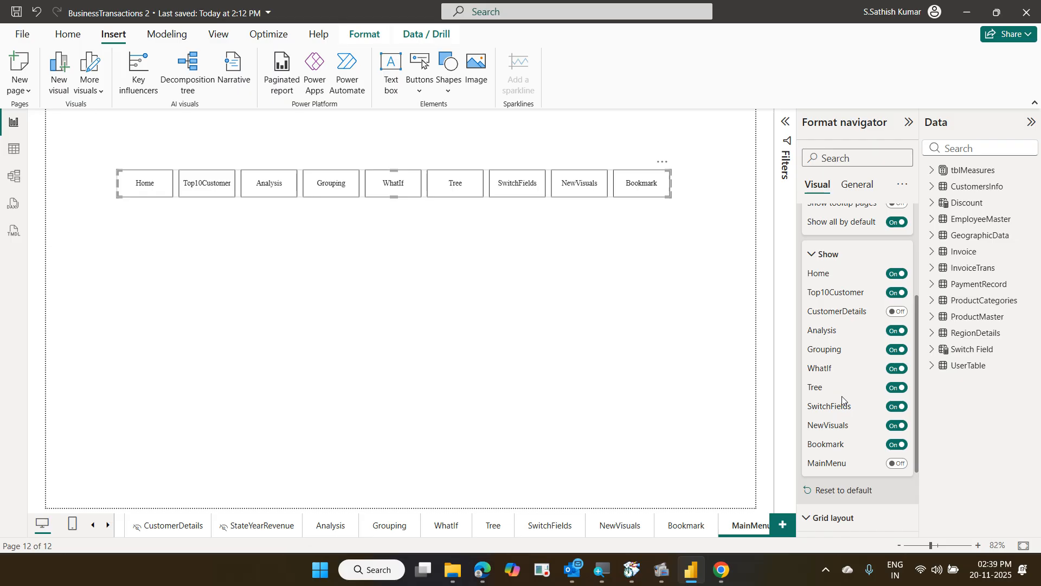
scroll(843, 401, "up", 3)
scroll(843, 400, "up", 1)
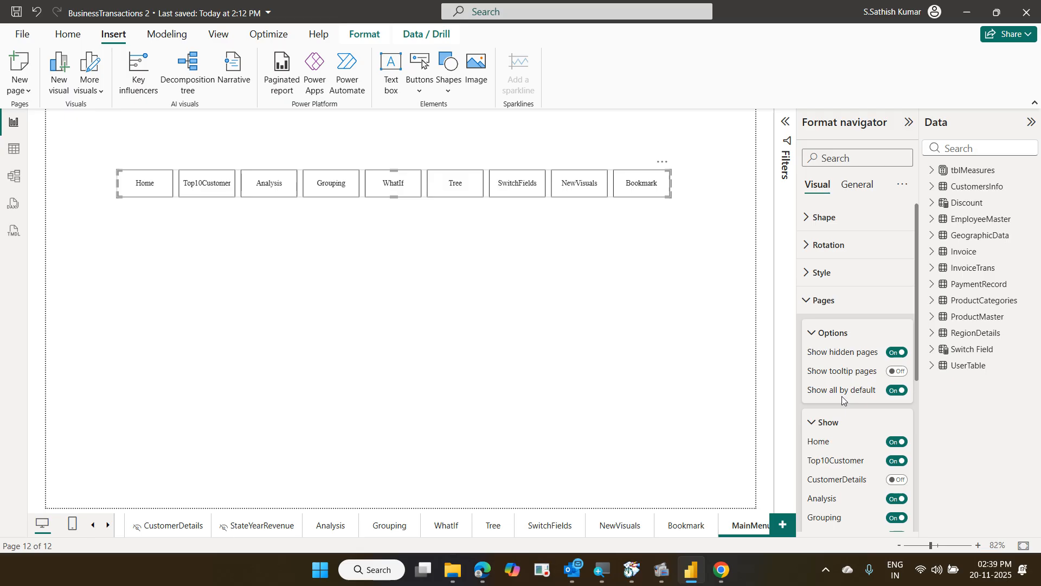
scroll(873, 385, "down", 5)
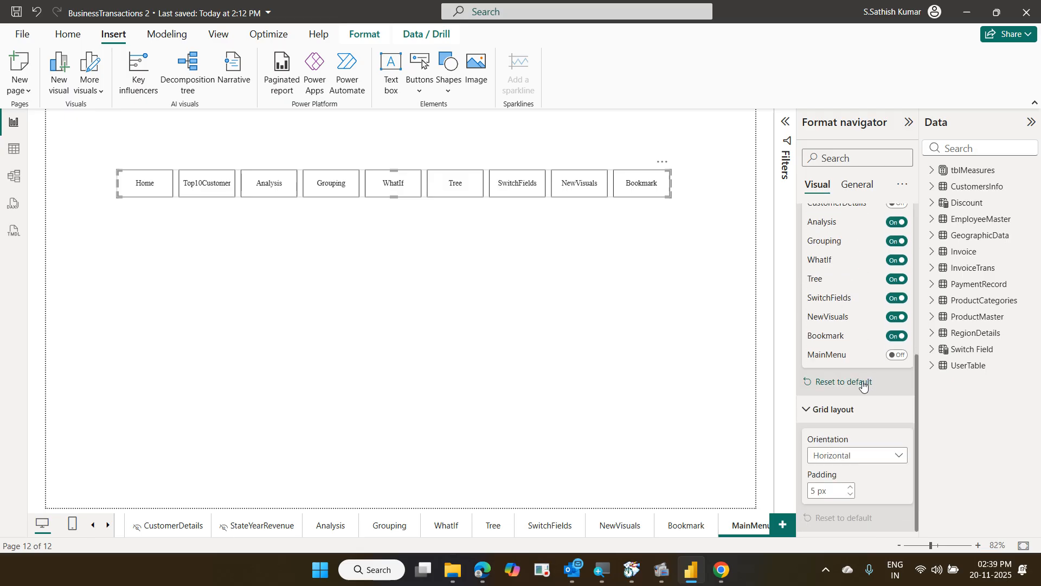
Set the page navigator's orientation to vertical so its buttons stack
left_click(881, 459)
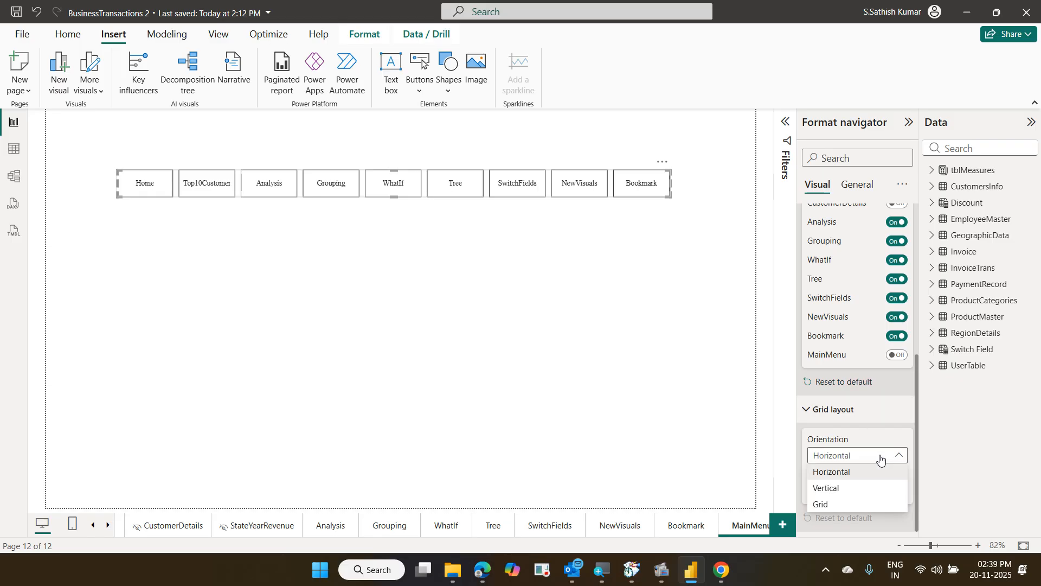
left_click(871, 488)
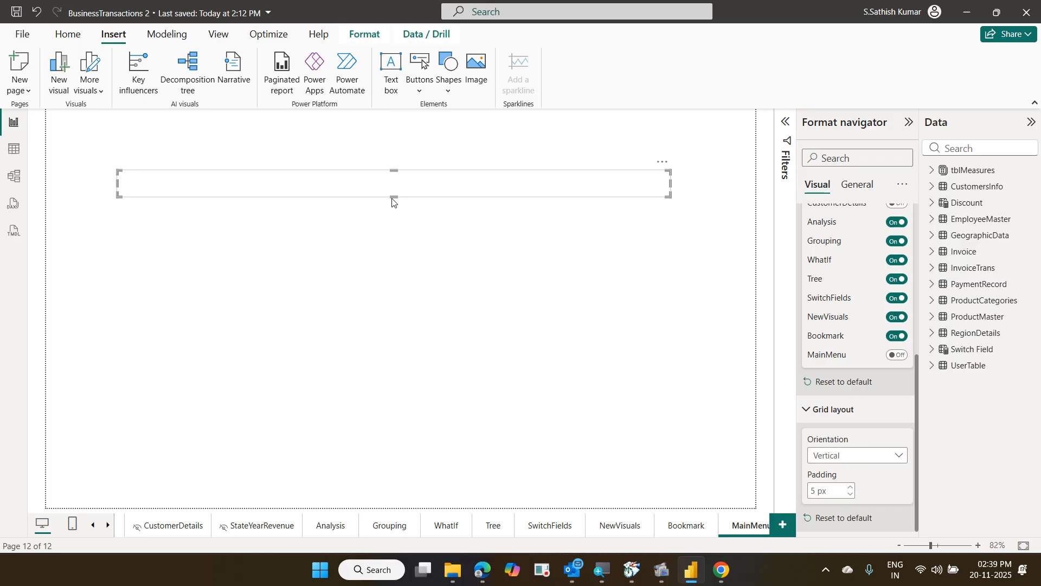
left_click(397, 222)
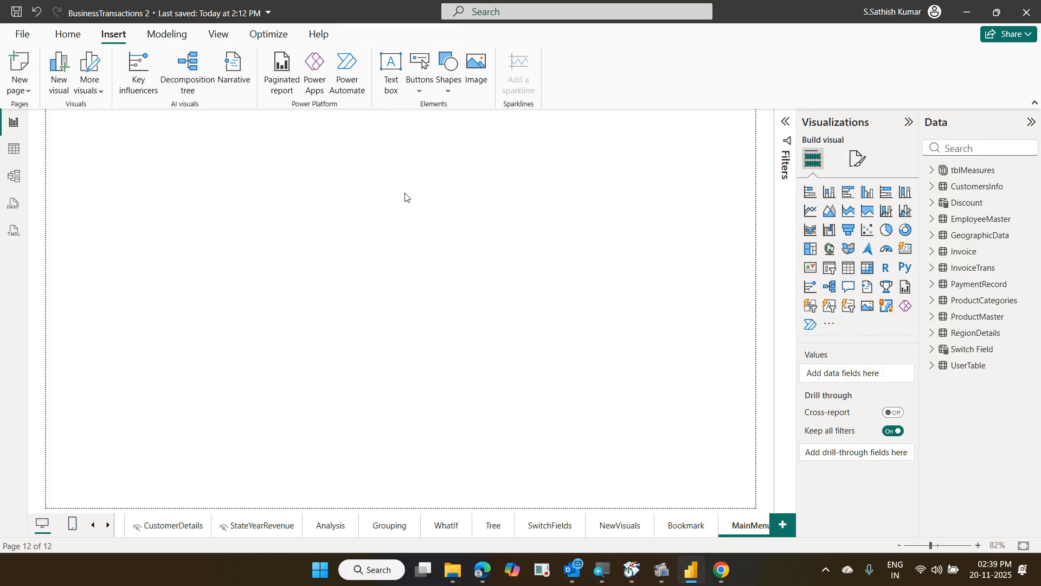
Resize the navigator taller and narrower into a compact centred column
left_click(400, 190)
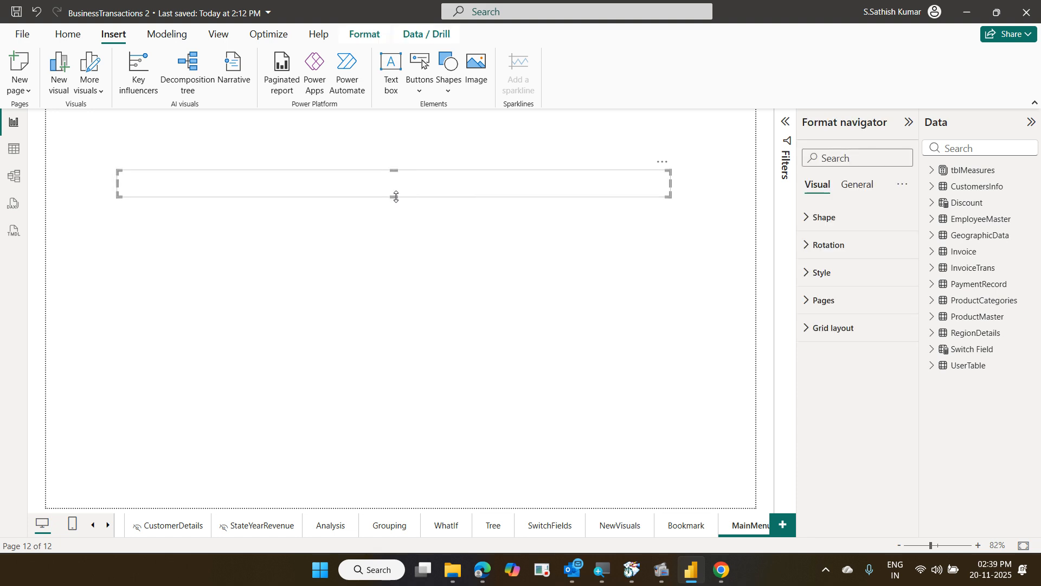
left_click_drag(396, 196, 407, 453)
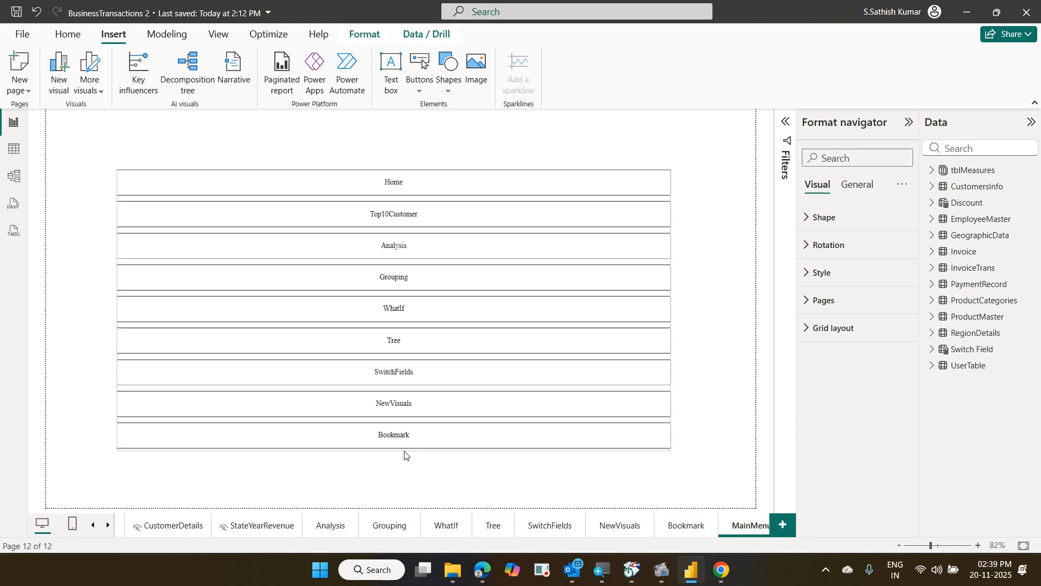
left_click_drag(117, 311, 385, 325)
left_click(614, 319)
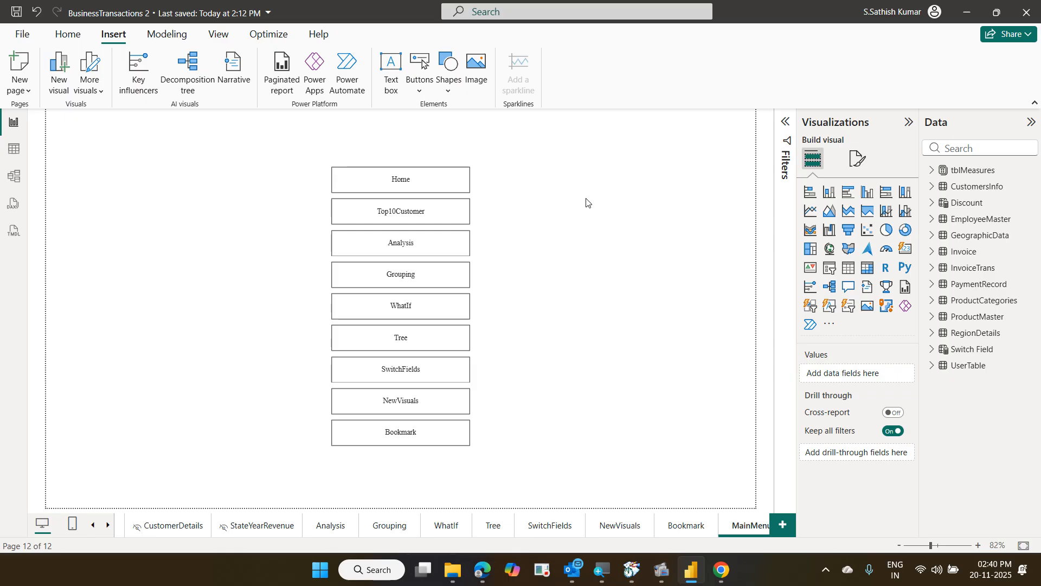
Return to the Home dashboard page and bring up the Buttons list
left_click(120, 529)
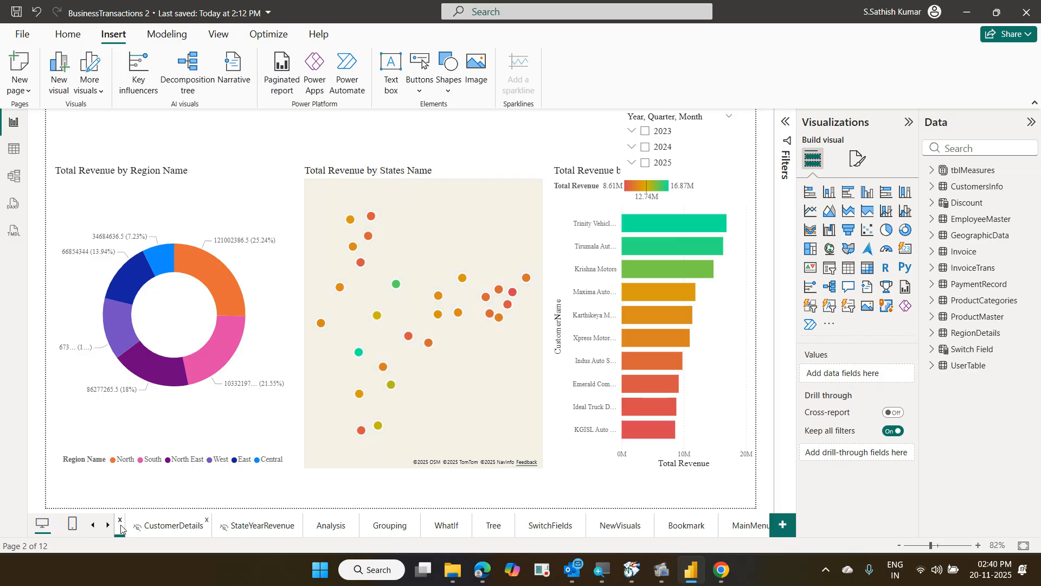
left_click(94, 530)
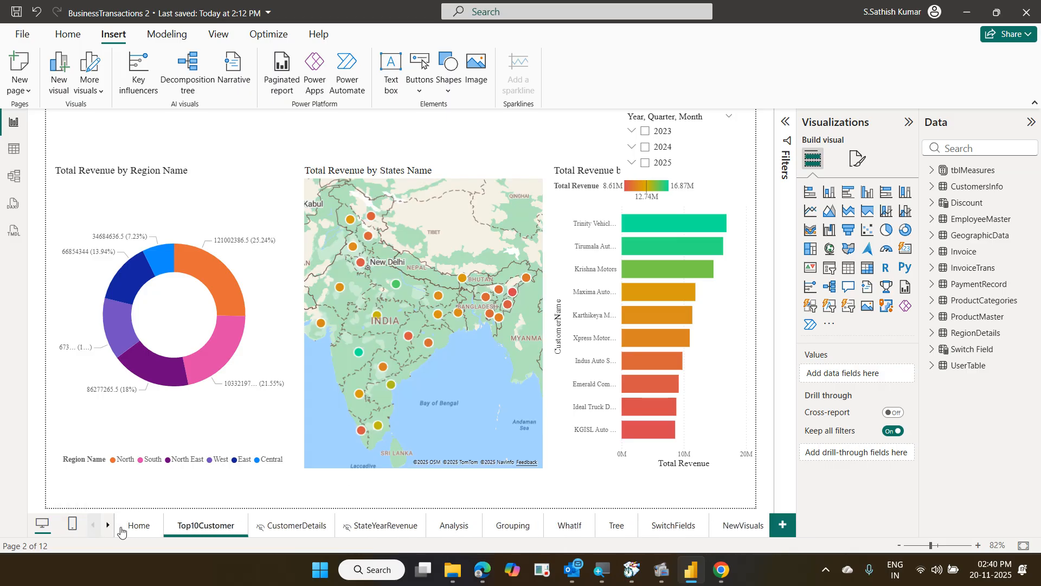
left_click(140, 526)
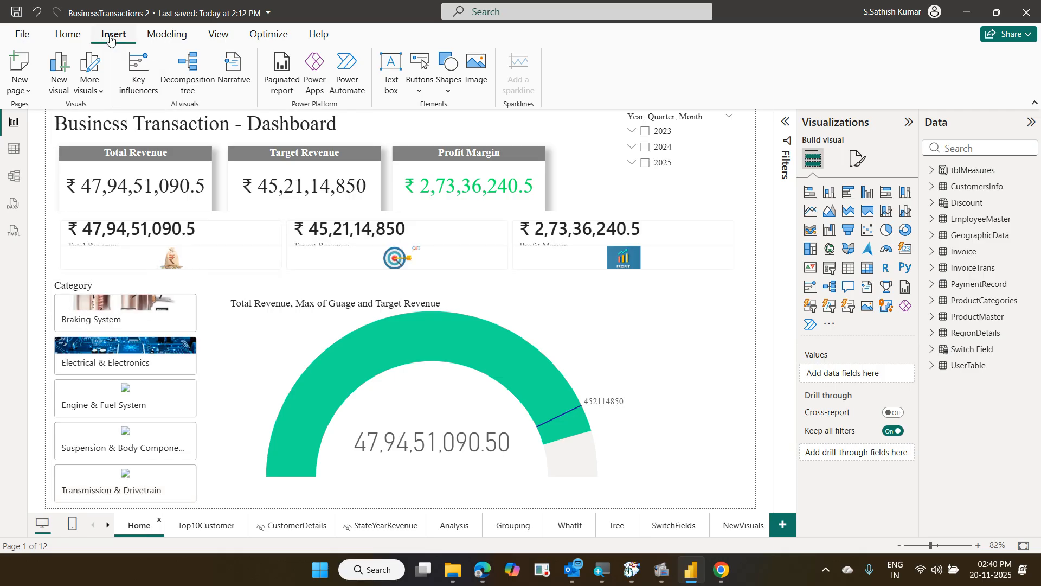
left_click(416, 95)
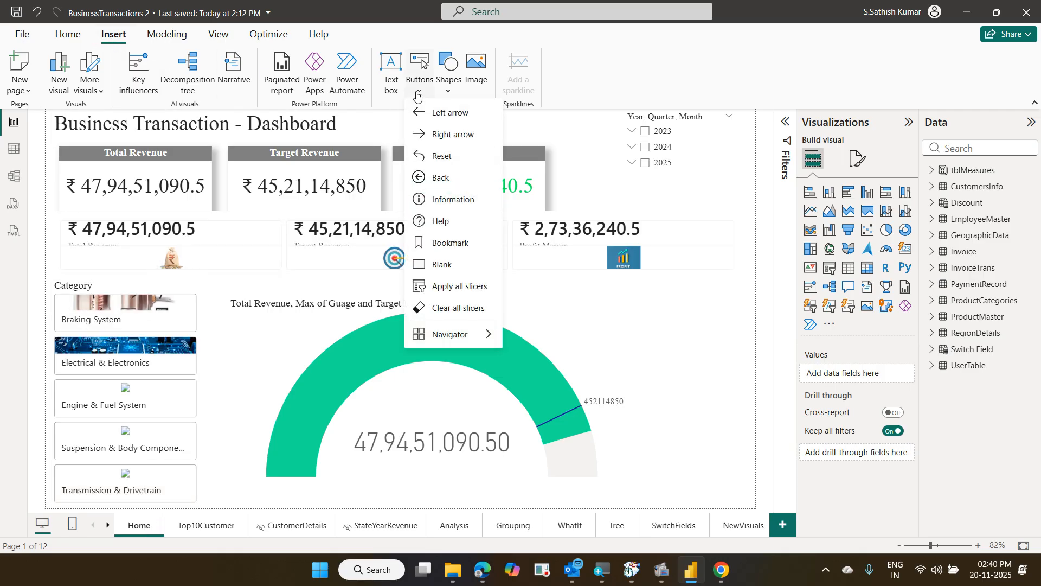
Insert a Back button and move it to the Home page's bottom-right corner
left_click(441, 179)
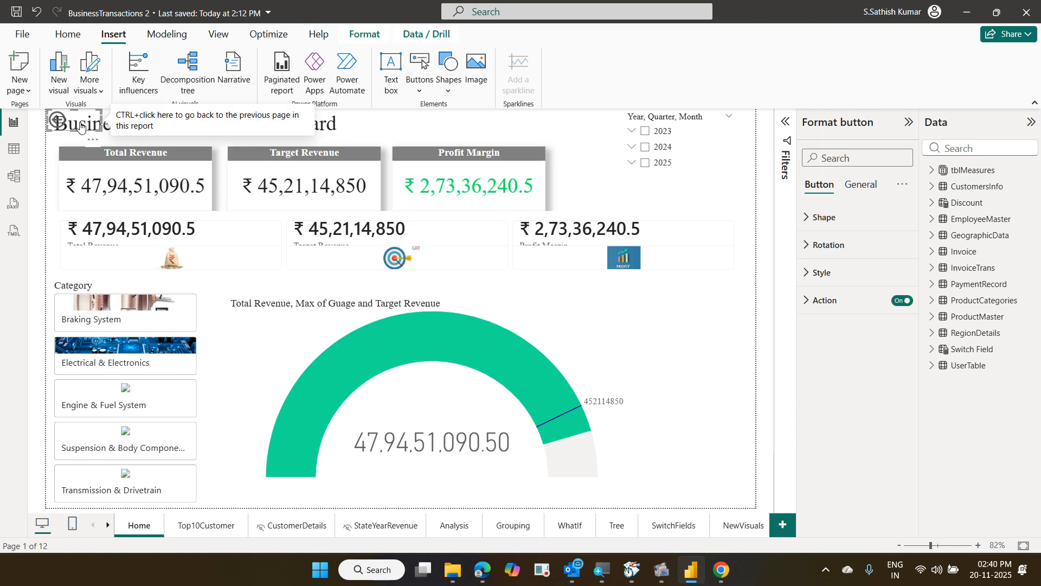
left_click_drag(76, 126, 725, 493)
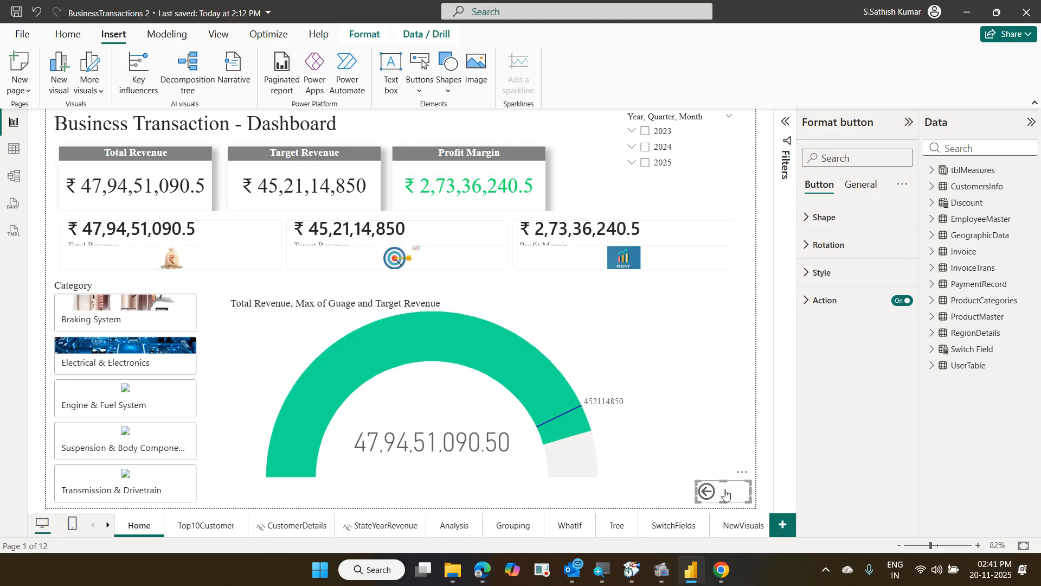
Paste the back button onto the Top10Customer, StateYearRevenue, Analysis and Grouping pages
left_click(220, 527)
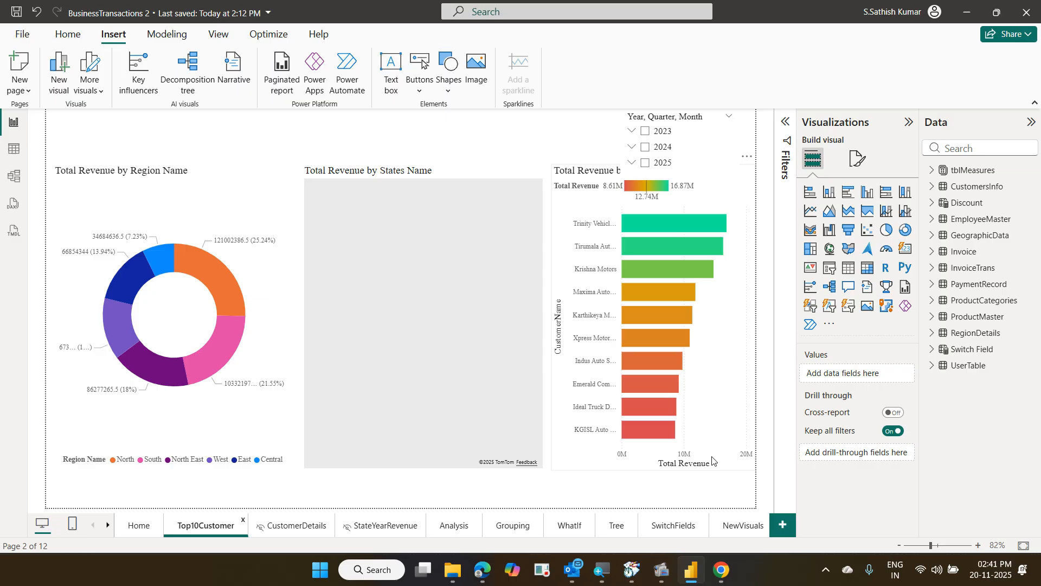
left_click(706, 491)
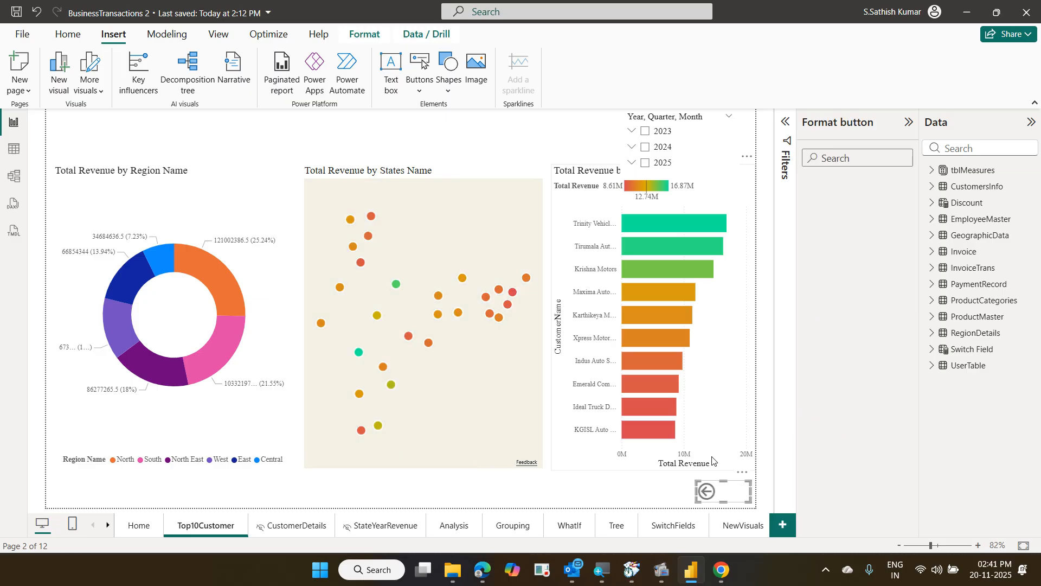
left_click(302, 529)
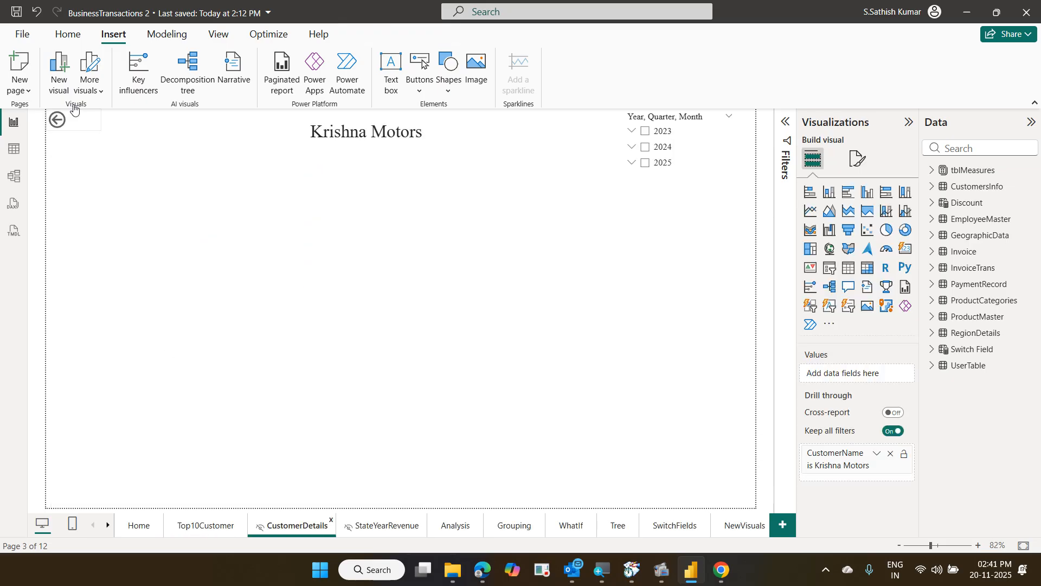
left_click(391, 528)
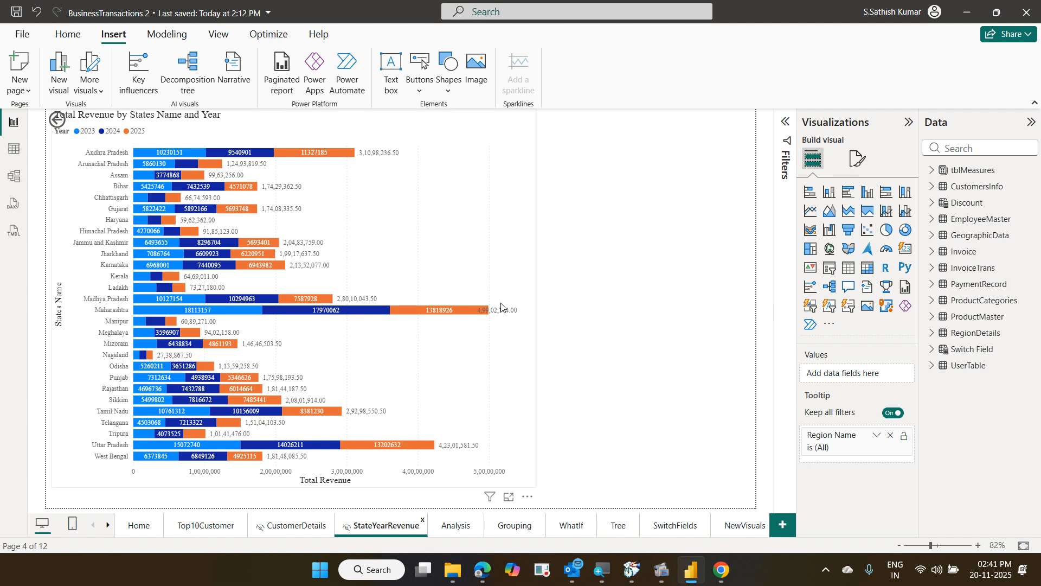
key("ctrl+v")
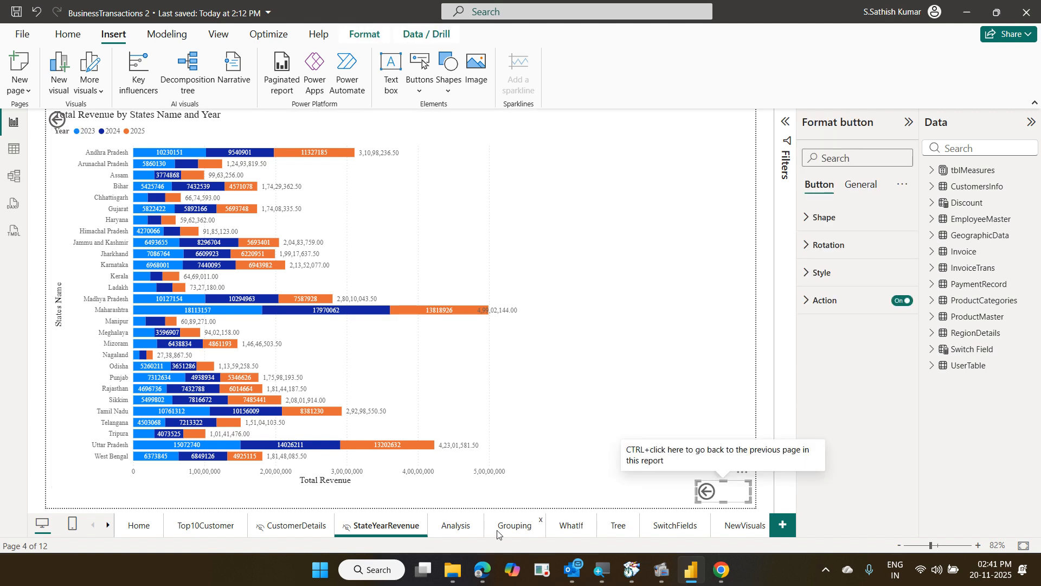
left_click(456, 526)
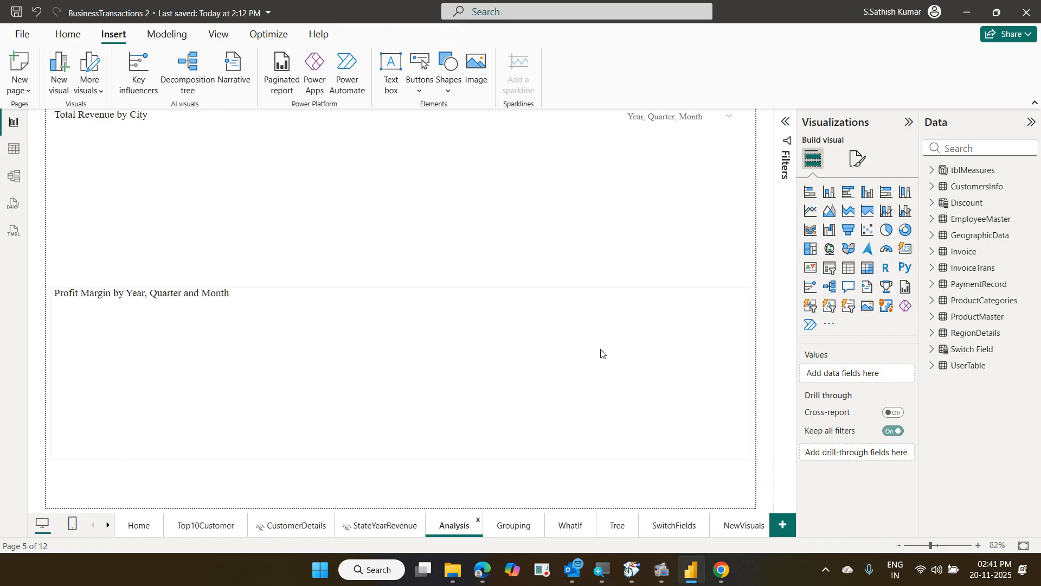
key("ctrl+v")
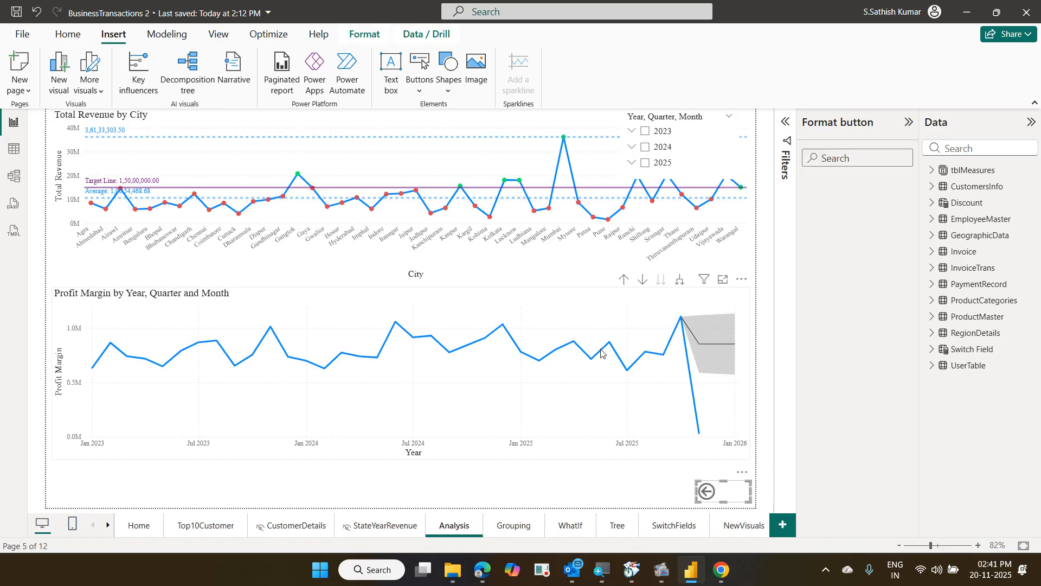
left_click(516, 529)
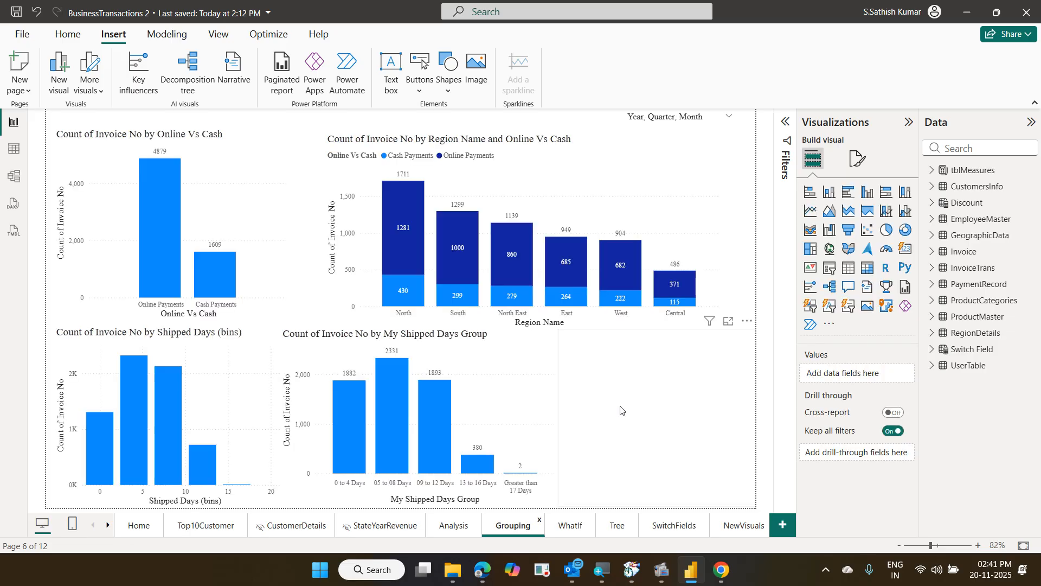
key("ctrl+v")
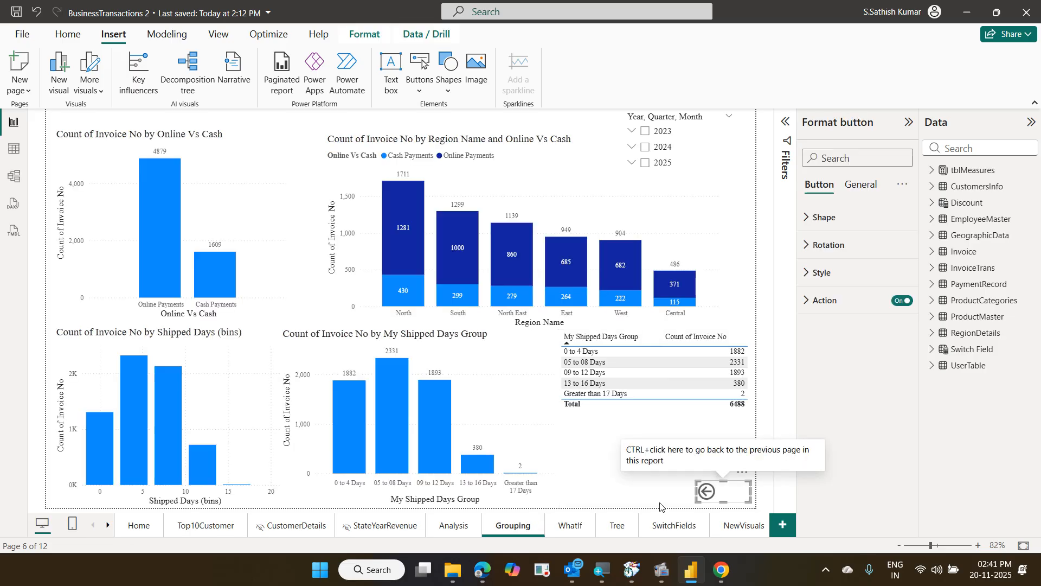
Paste the back button onto the WhatIf, Tree, SwitchFields, NewVisuals and Bookmark pages
left_click(574, 531)
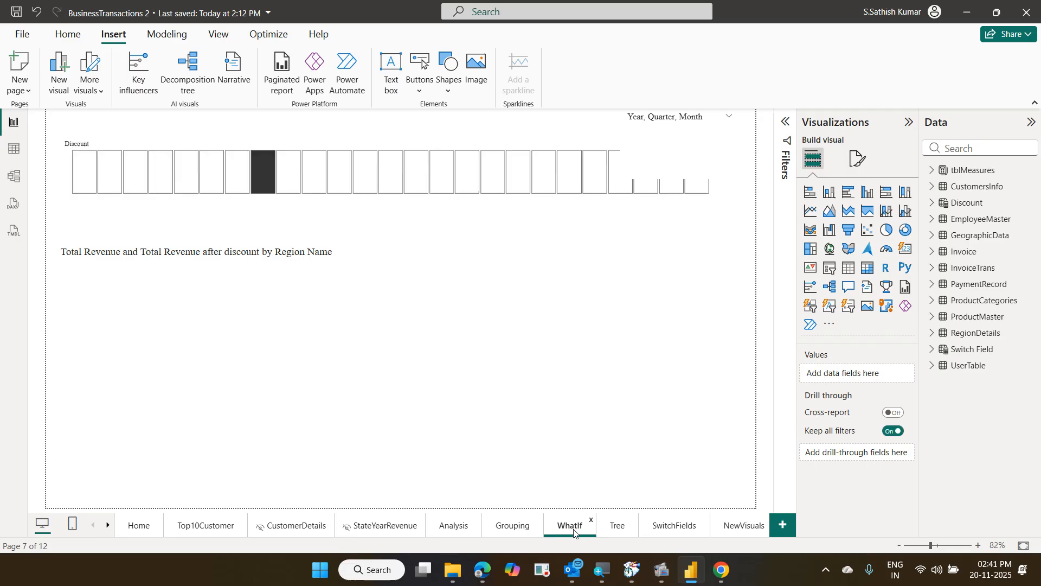
key("ctrl+v")
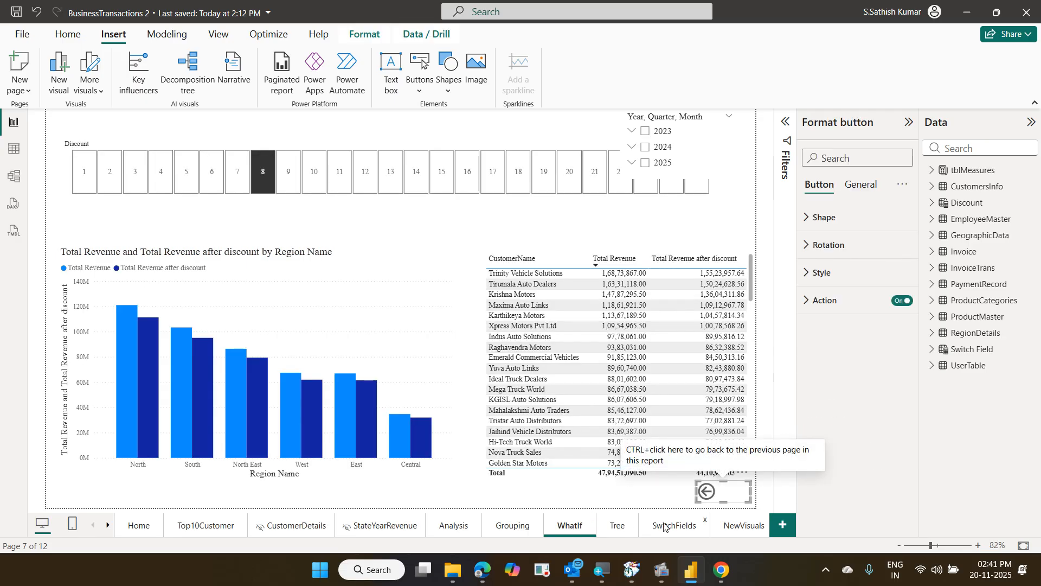
left_click(618, 526)
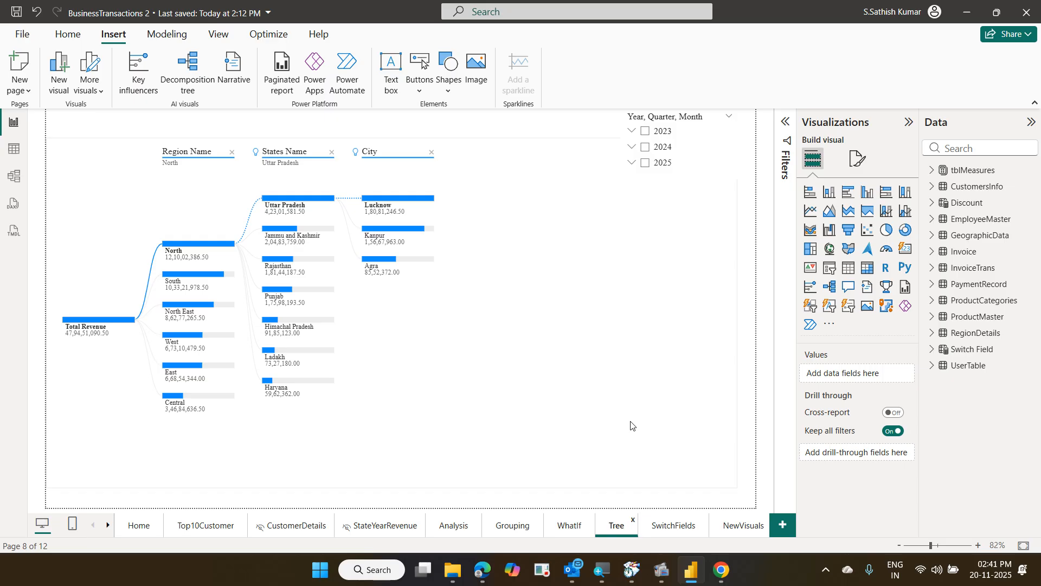
key("ctrl+v")
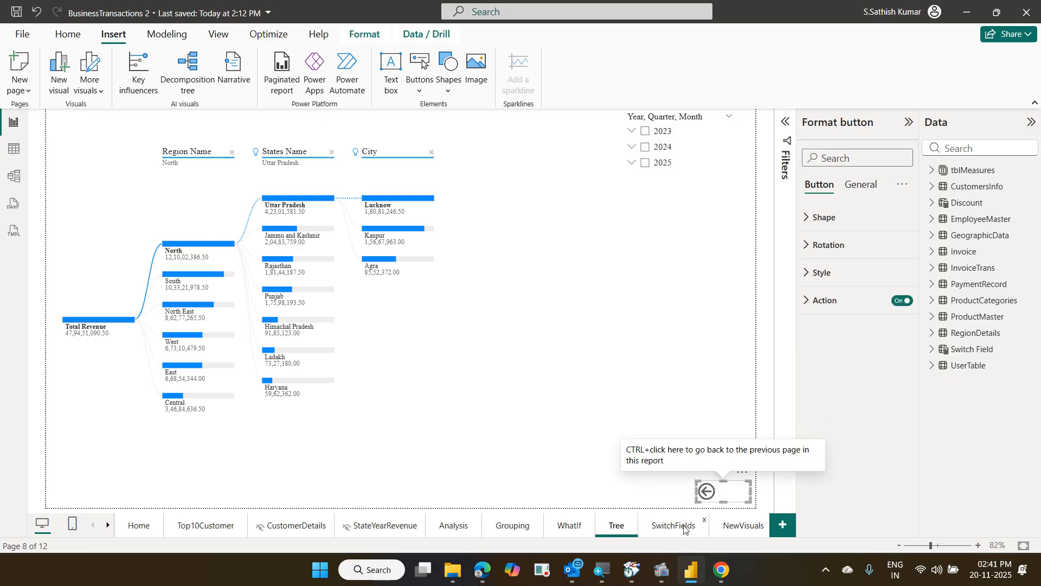
left_click(672, 526)
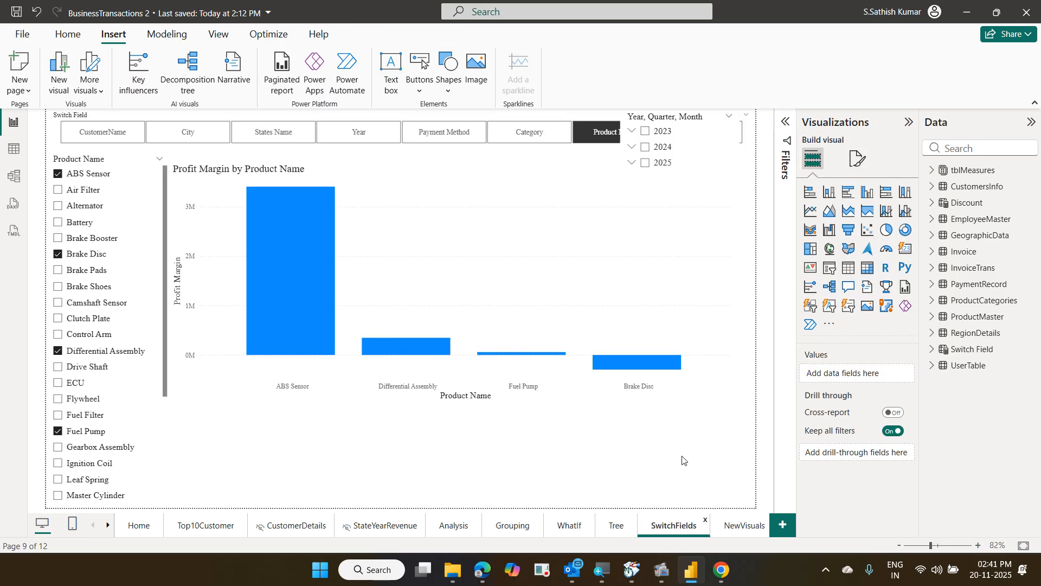
key("ctrl+v")
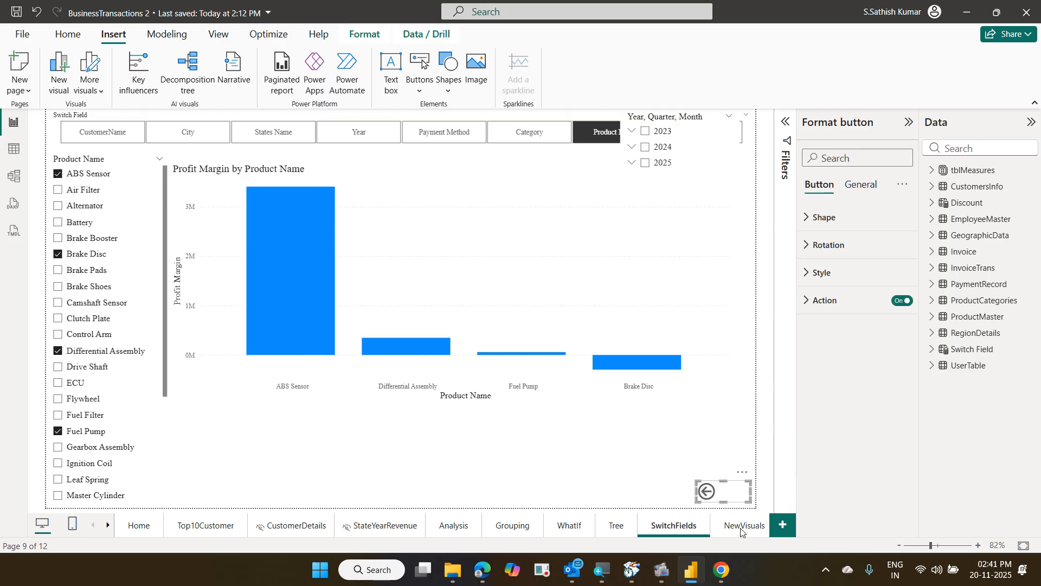
left_click(743, 525)
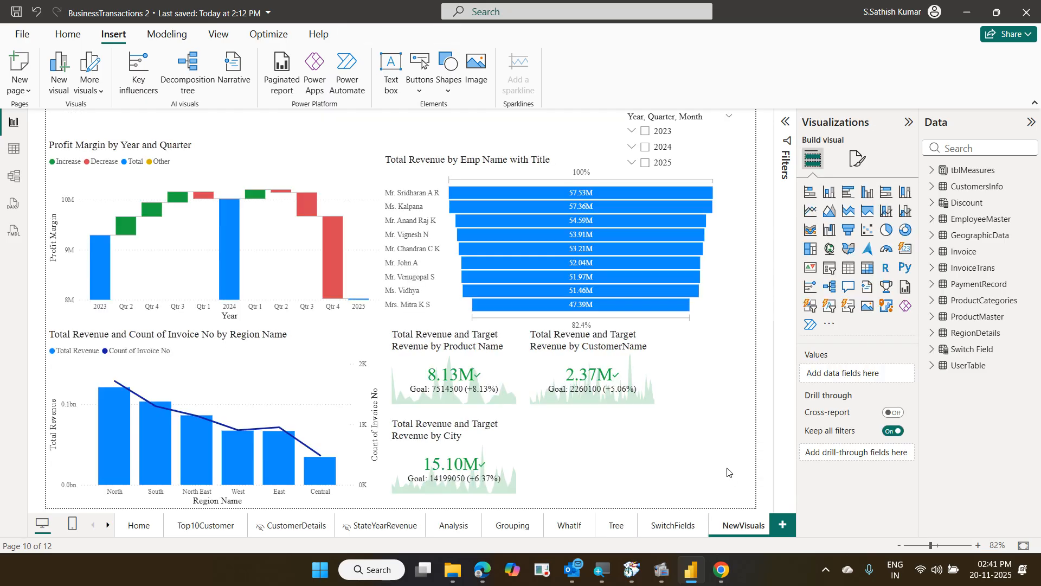
key("ctrl+v")
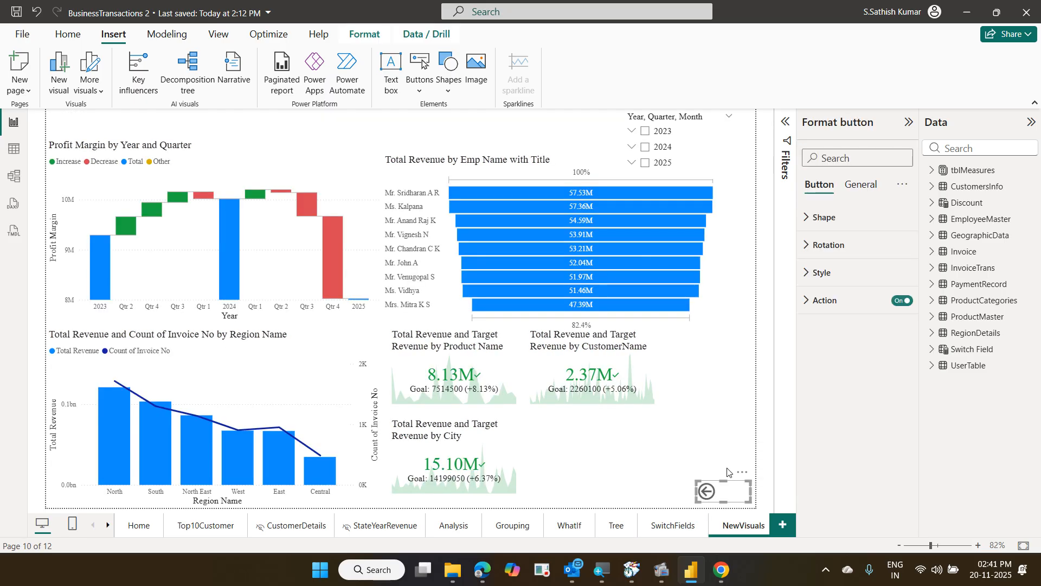
left_click(109, 526)
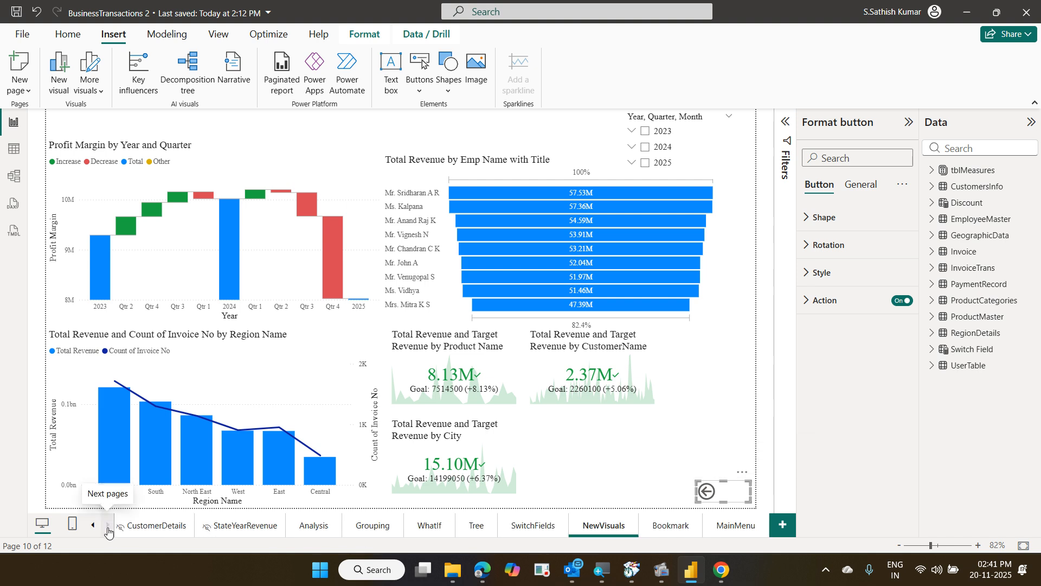
left_click(664, 527)
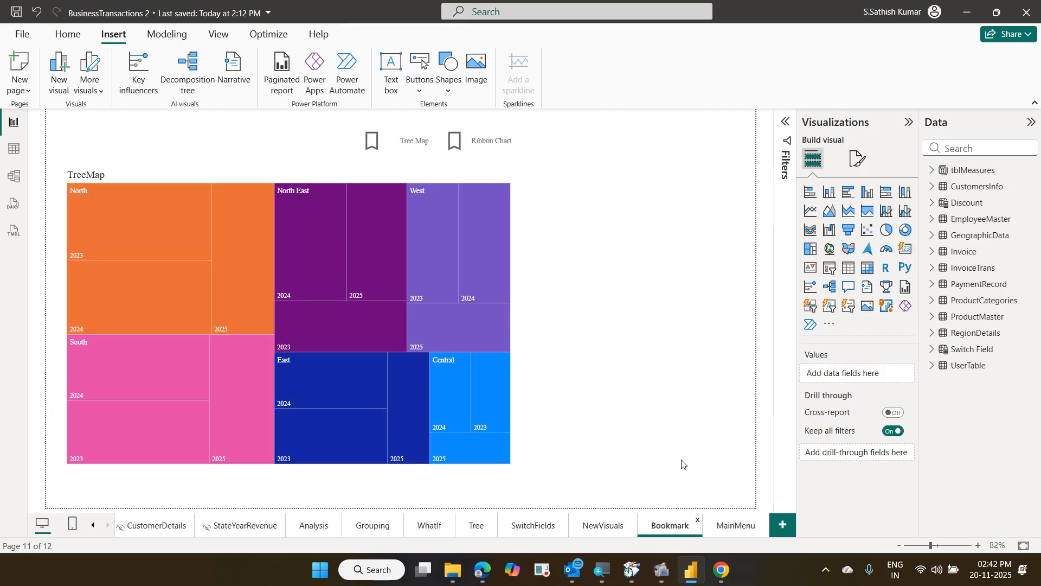
key("ctrl+v")
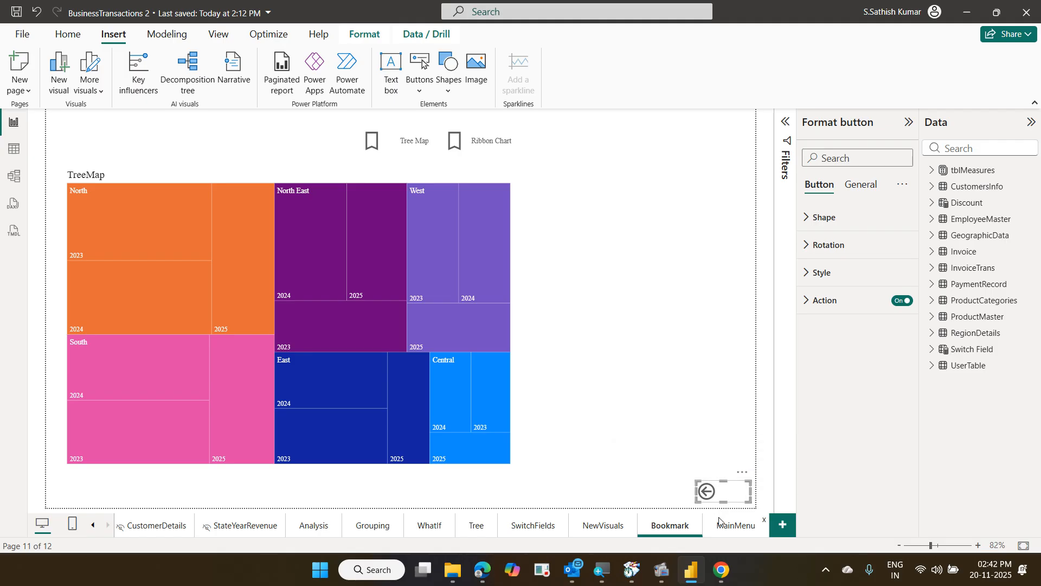
Hide the Bookmark, NewVisuals, SwitchFields, Tree, WhatIf, Grouping and Analysis pages
right_click(662, 526)
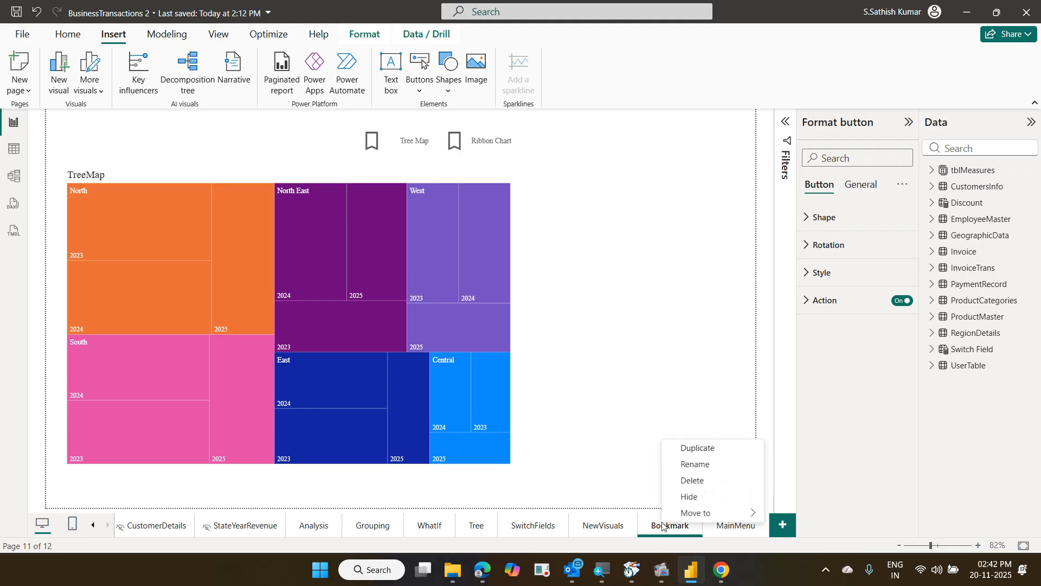
left_click(691, 496)
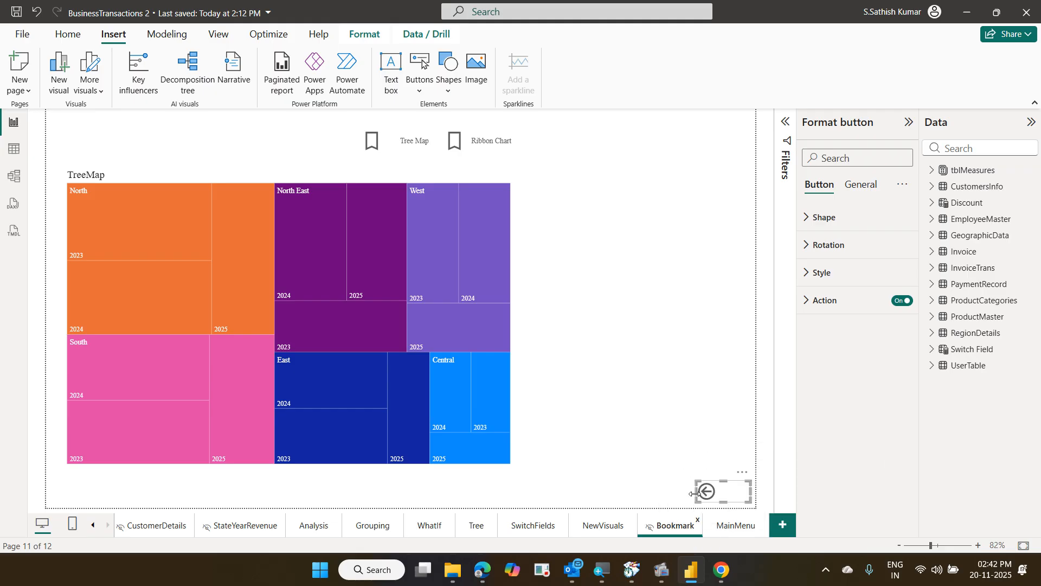
right_click(597, 524)
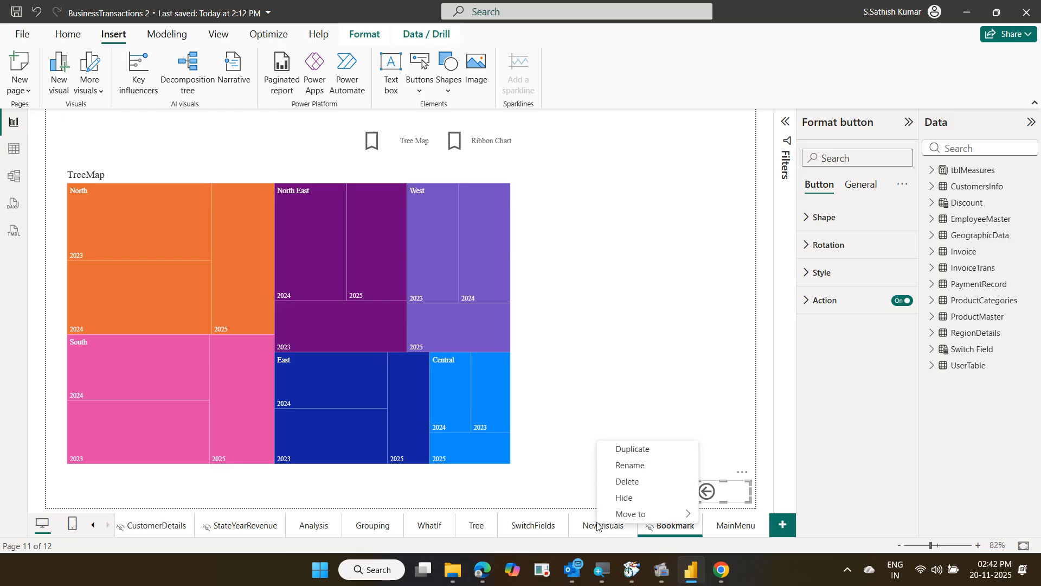
left_click(626, 497)
right_click(536, 530)
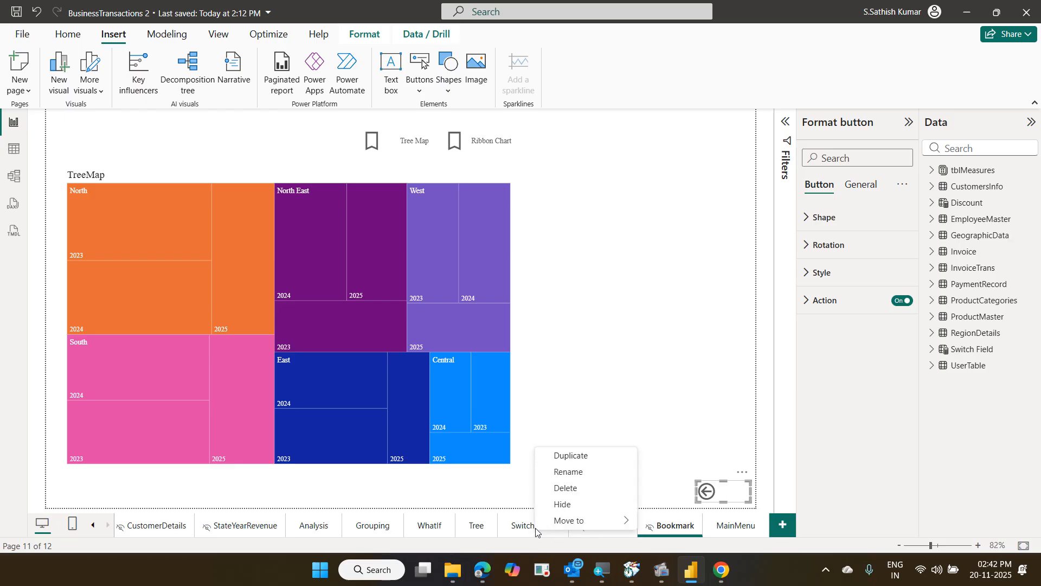
left_click(560, 497)
right_click(477, 525)
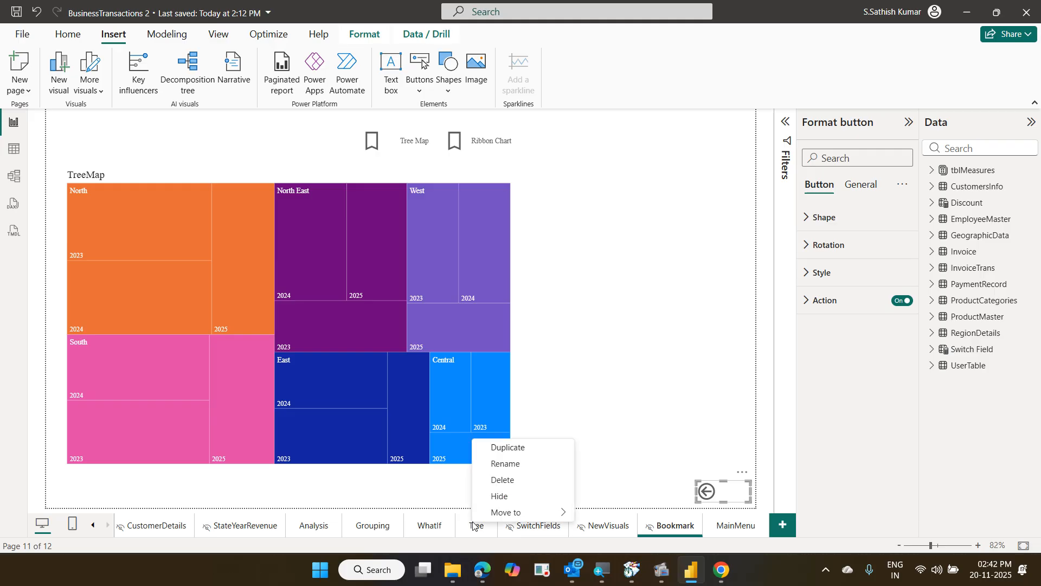
left_click(502, 498)
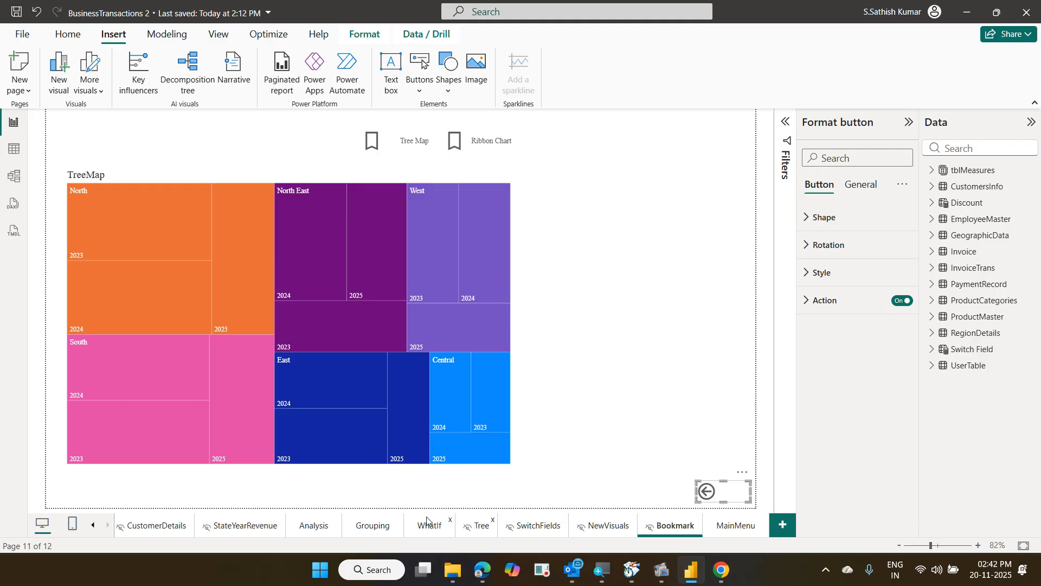
right_click(430, 524)
left_click(458, 499)
right_click(373, 521)
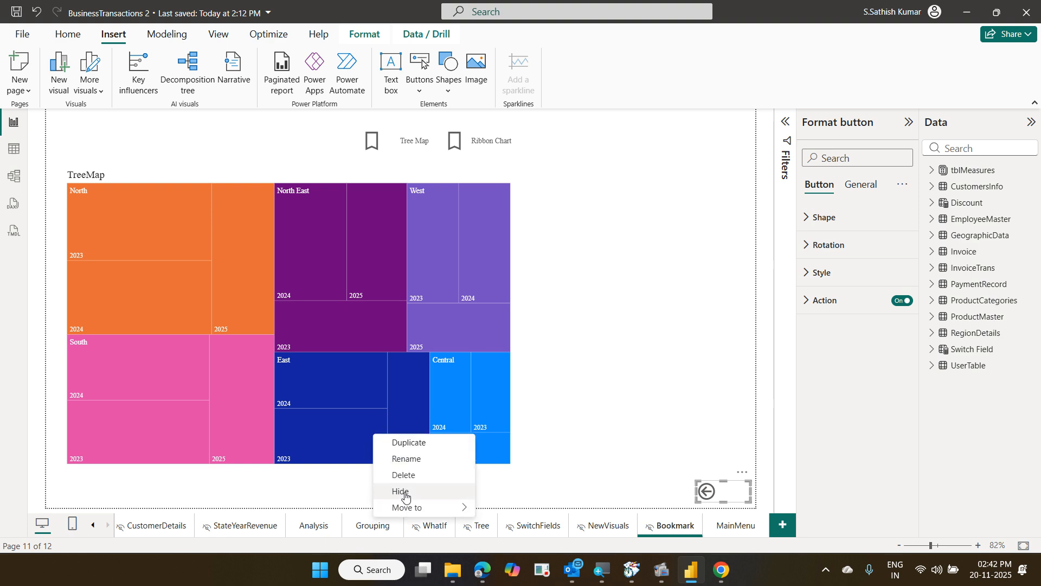
left_click(403, 495)
right_click(310, 526)
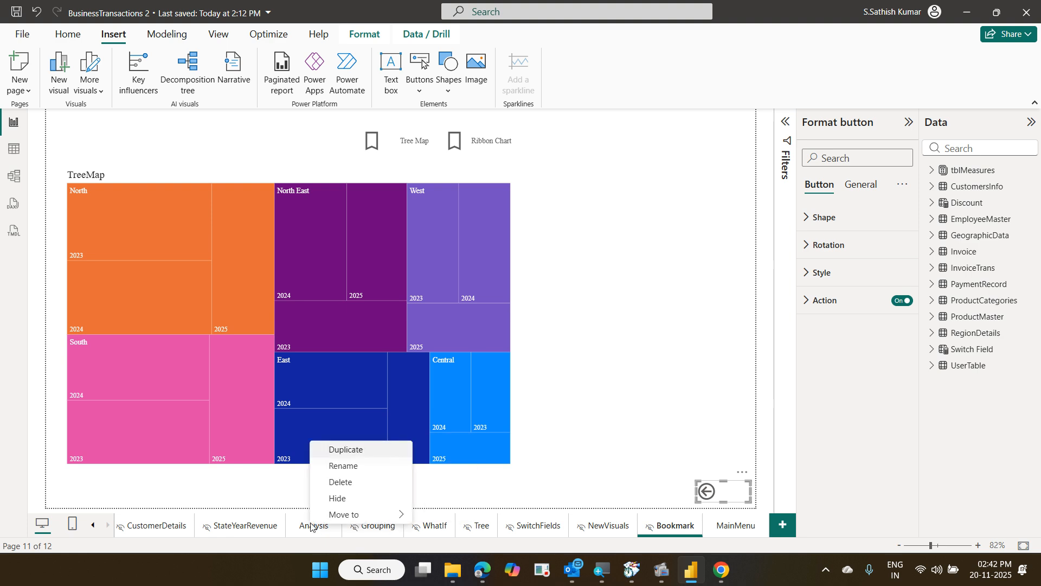
left_click(355, 498)
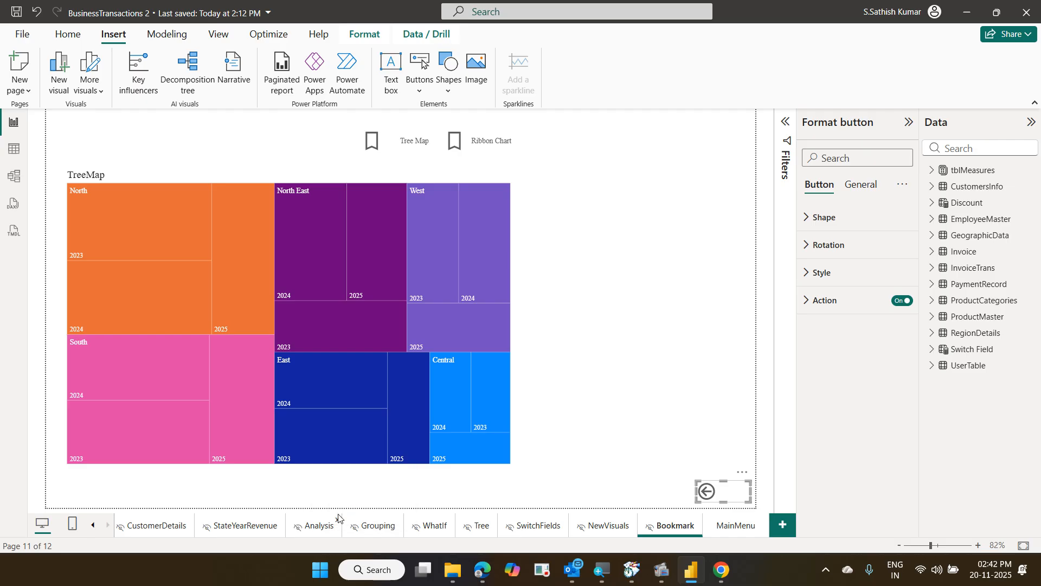
Hide the Top10Customer and Home pages, then go to the MainMenu page
left_click(93, 526)
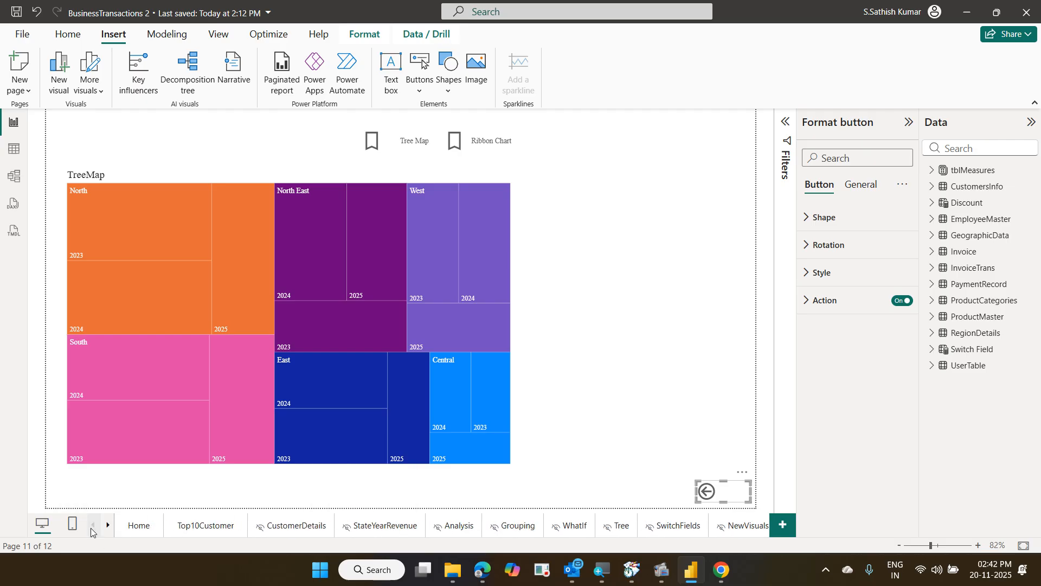
right_click(197, 525)
left_click(224, 498)
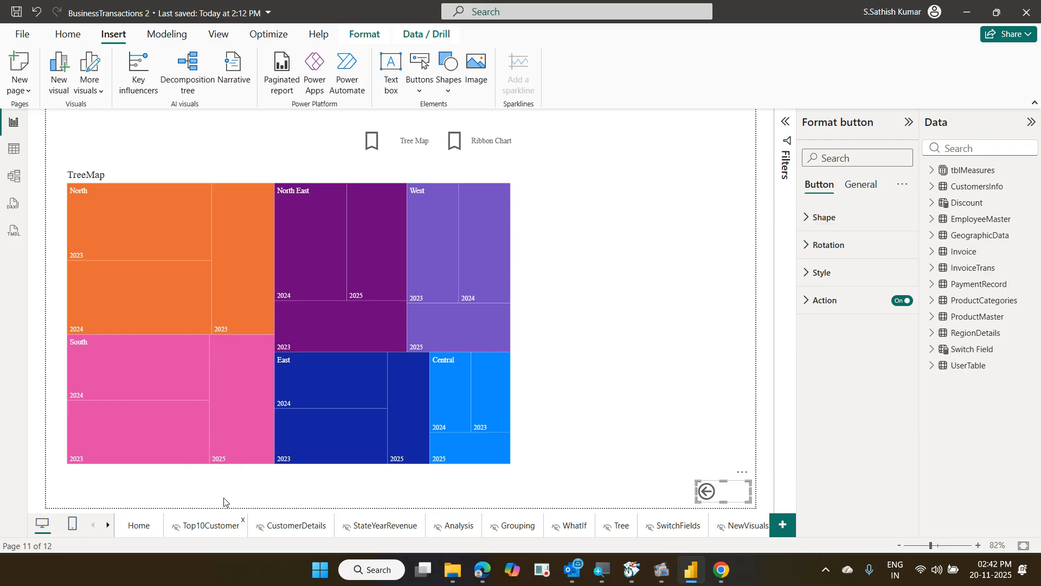
right_click(145, 527)
left_click(170, 498)
left_click(108, 525)
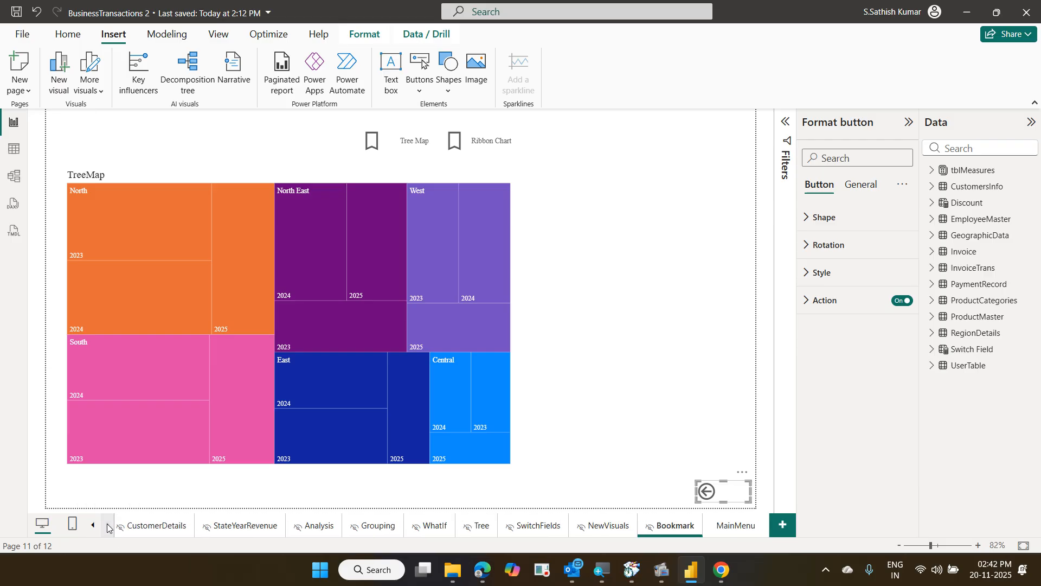
left_click(728, 526)
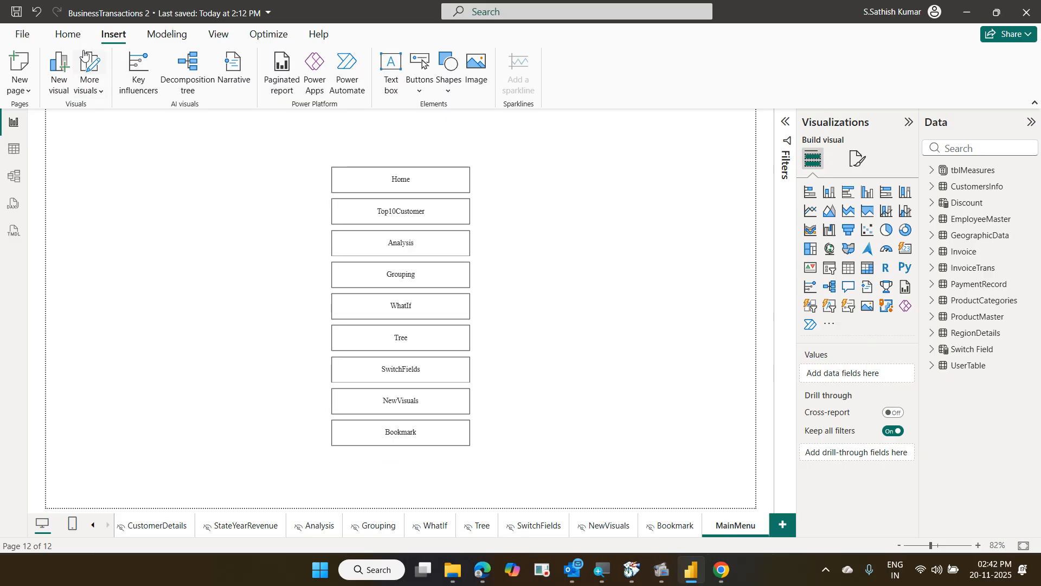
Save BusinessTransactions 2.pbix, publish it to Daimler Trial Training, and open it in the service
left_click(68, 34)
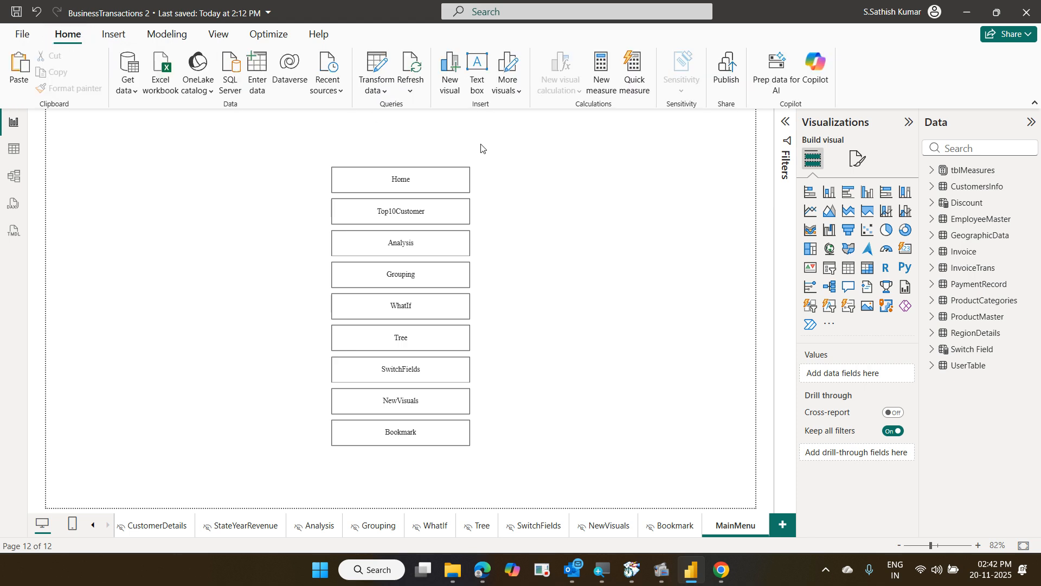
left_click(723, 84)
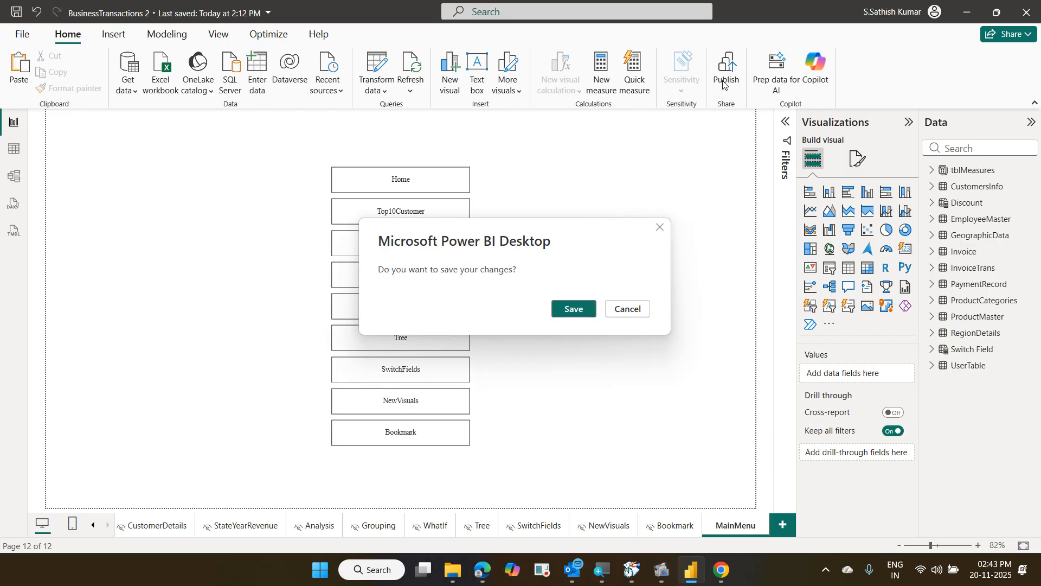
left_click(585, 306)
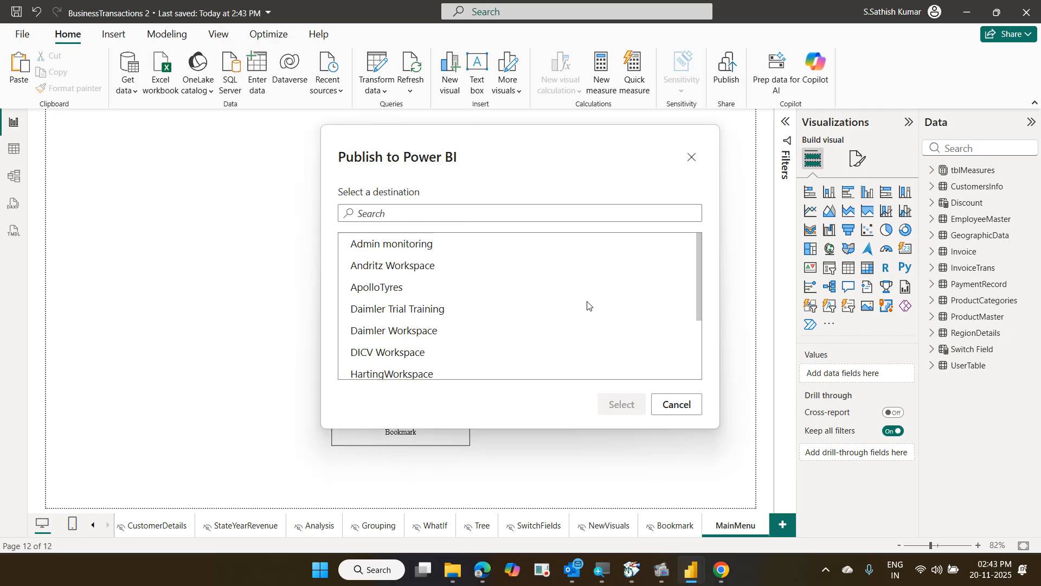
left_click(455, 304)
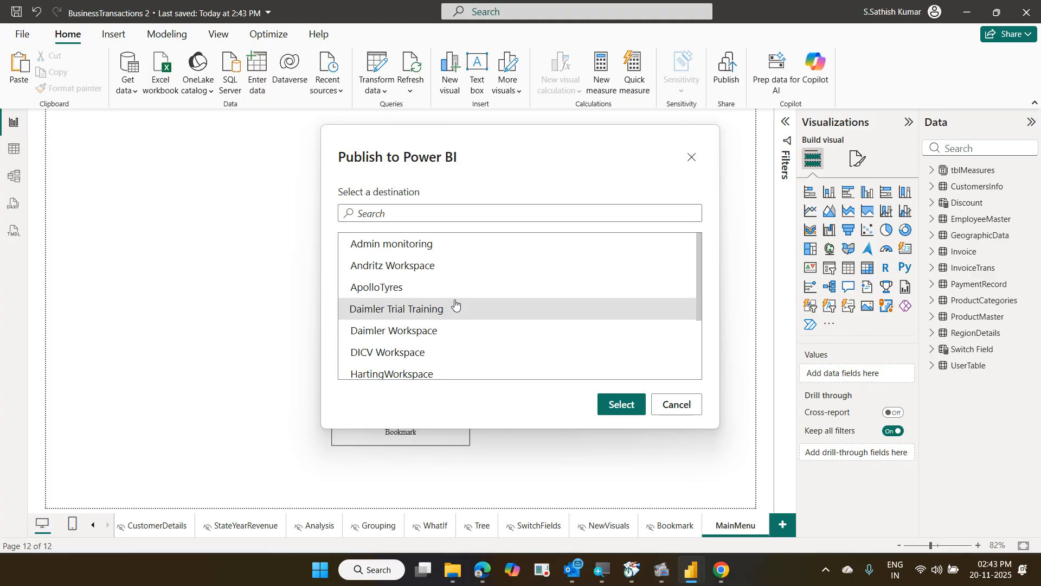
left_click(607, 402)
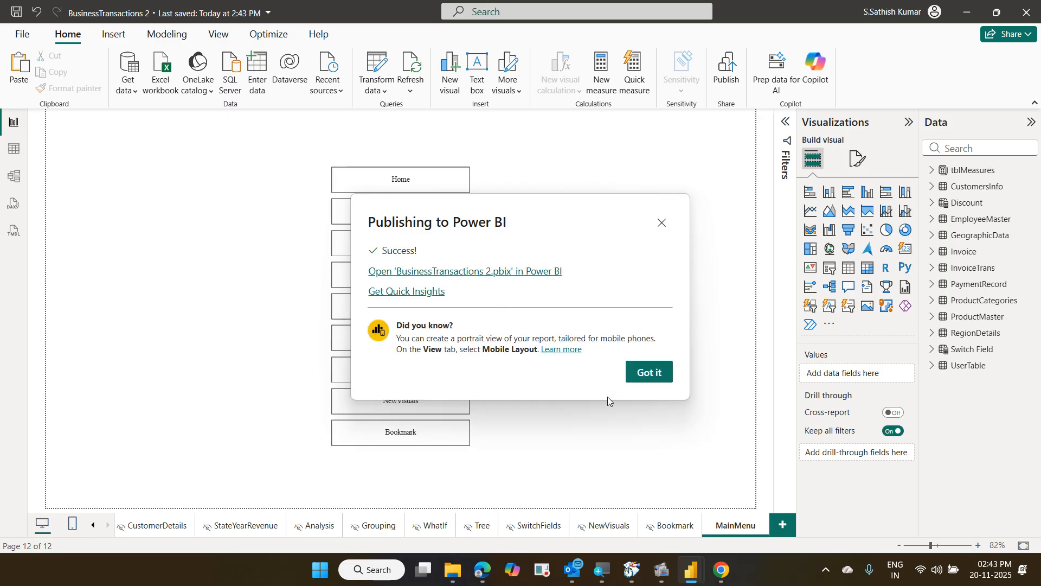
left_click(495, 271)
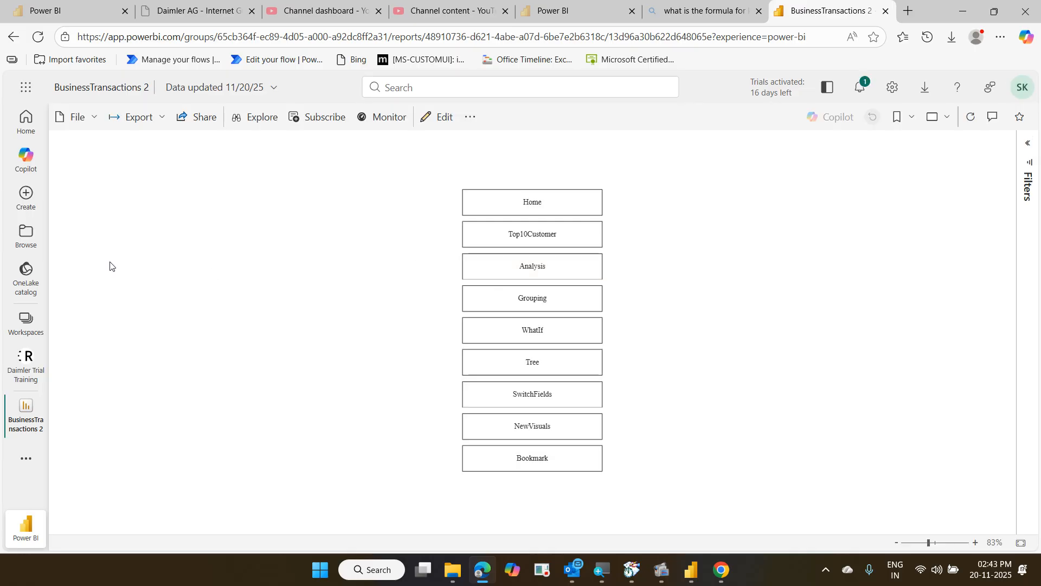
Show the published report full screen and jump from MainMenu to the Top10Customer page
left_click(945, 126)
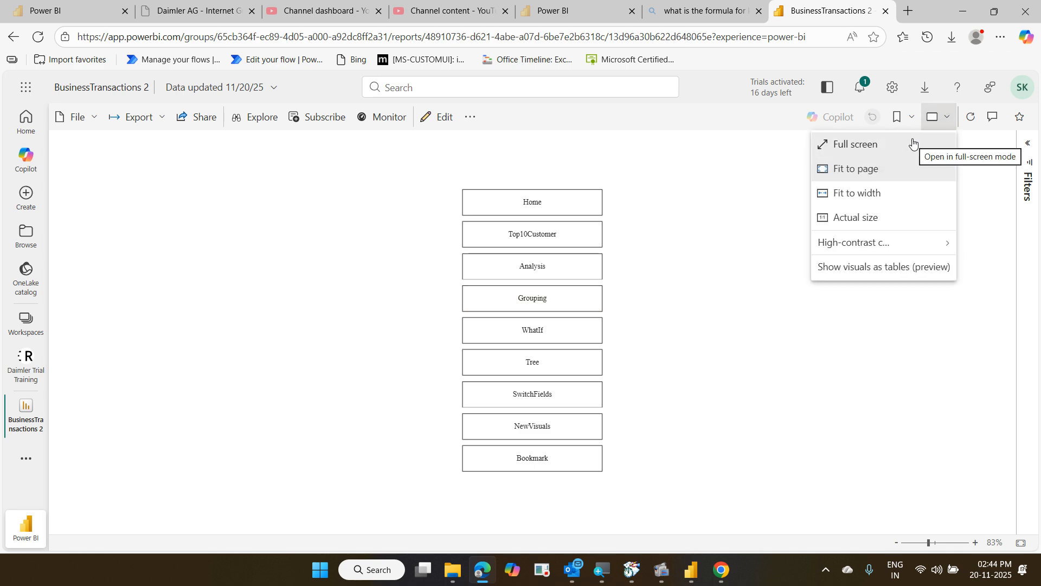
left_click(913, 142)
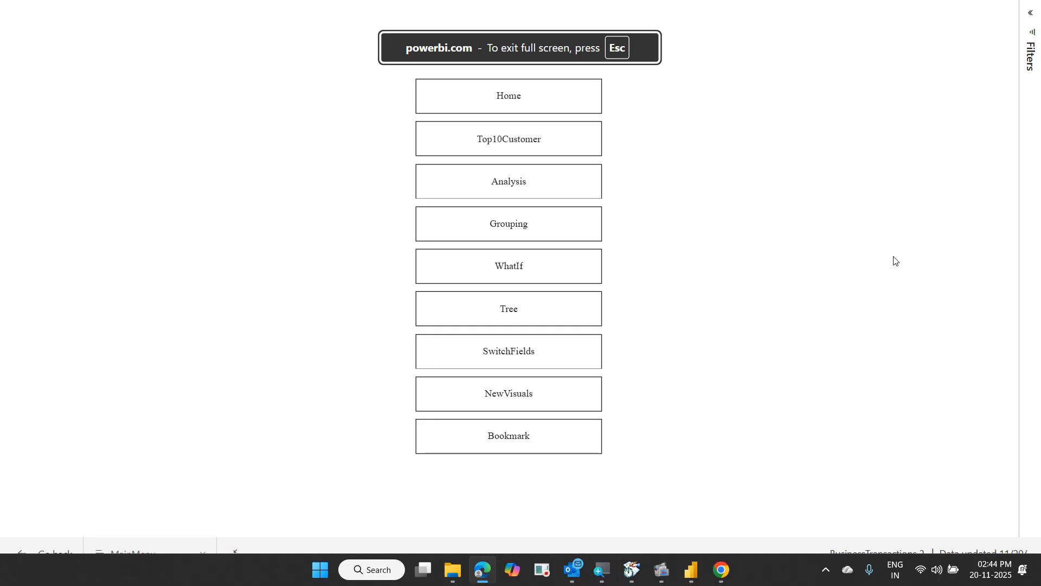
left_click(543, 149)
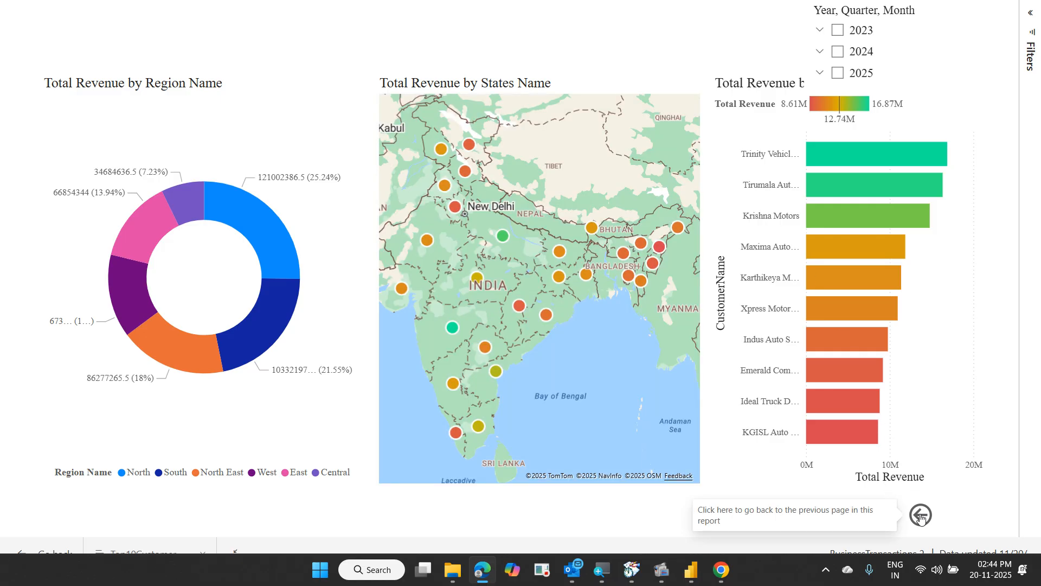
Verify the Tree and Bookmark pages open from MainMenu and return via back, then exit full screen
left_click(920, 515)
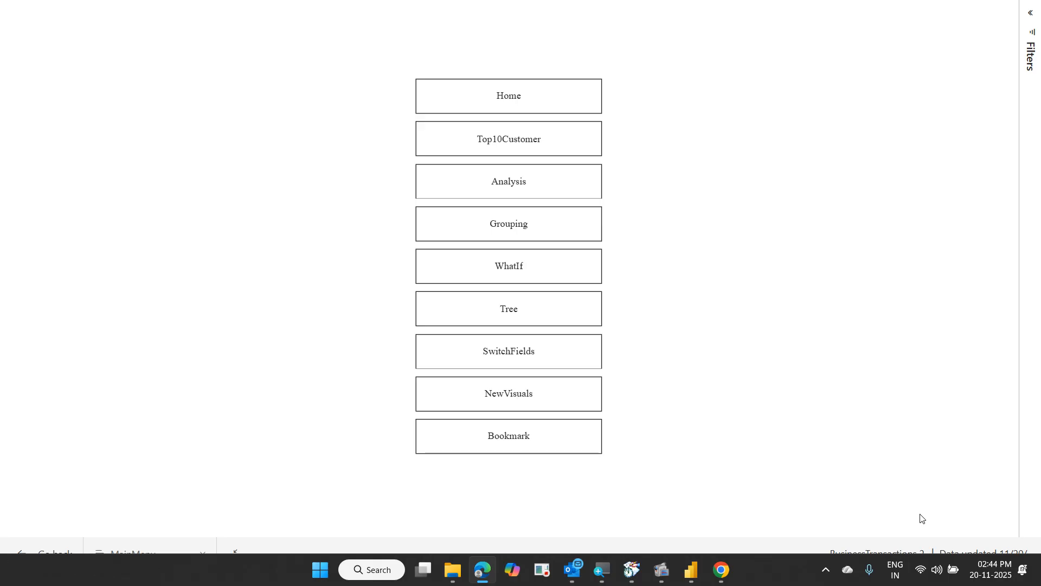
left_click(530, 320)
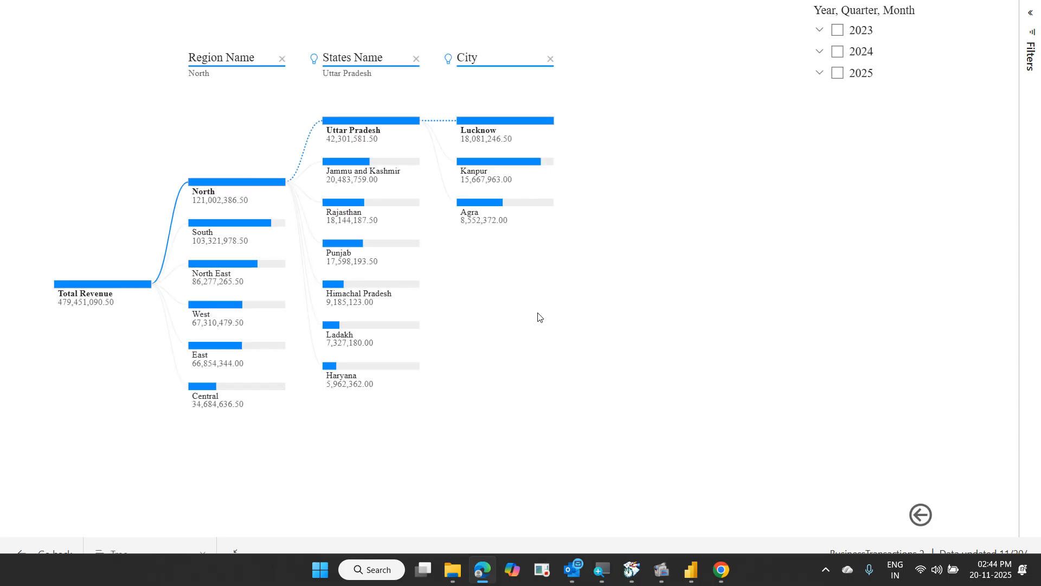
left_click(924, 514)
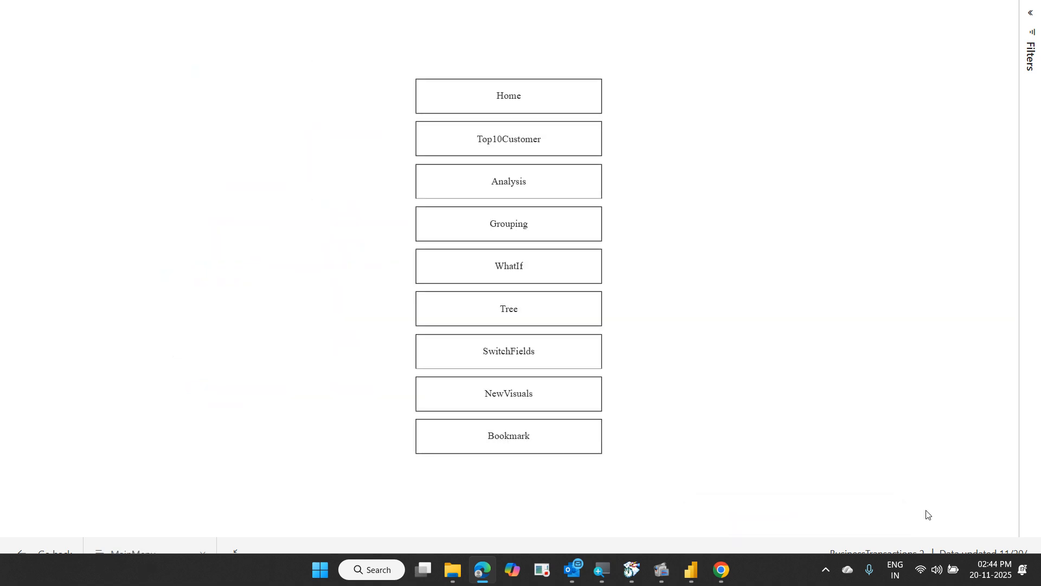
left_click(555, 451)
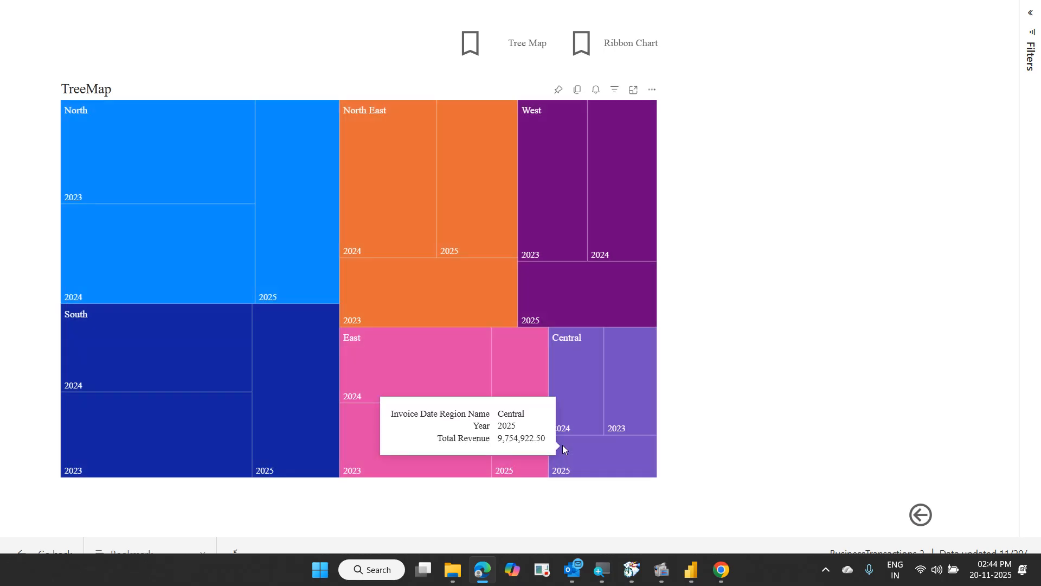
left_click(915, 517)
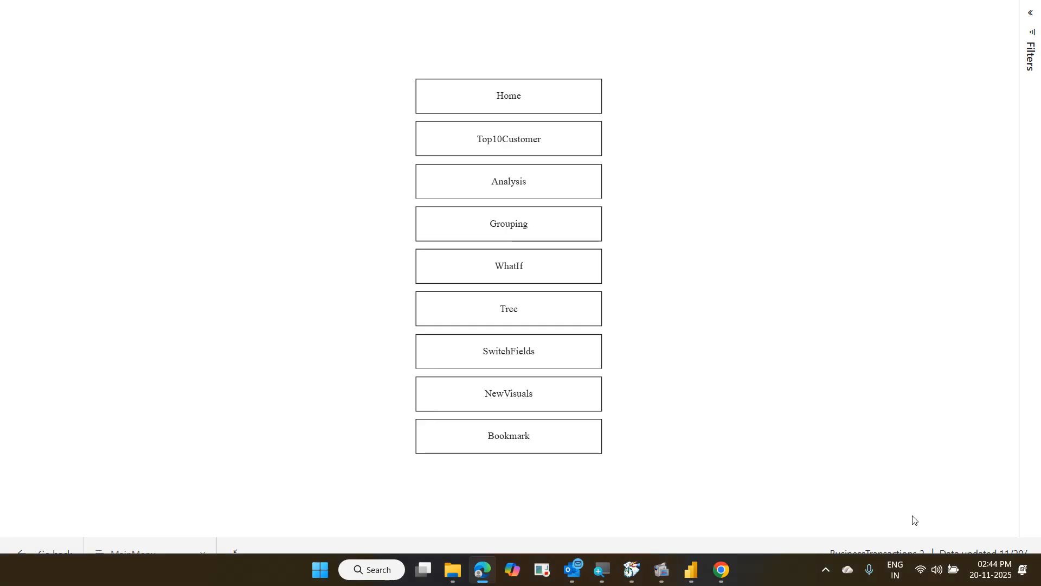
key("Escape")
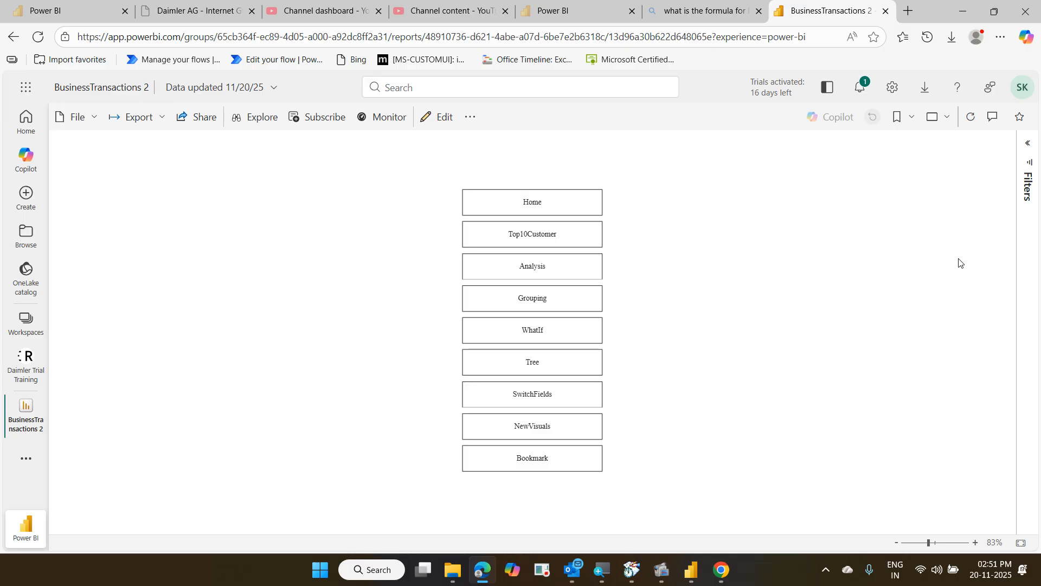
Switch the BusinessTransactions 2 report to full-screen view
left_click(948, 116)
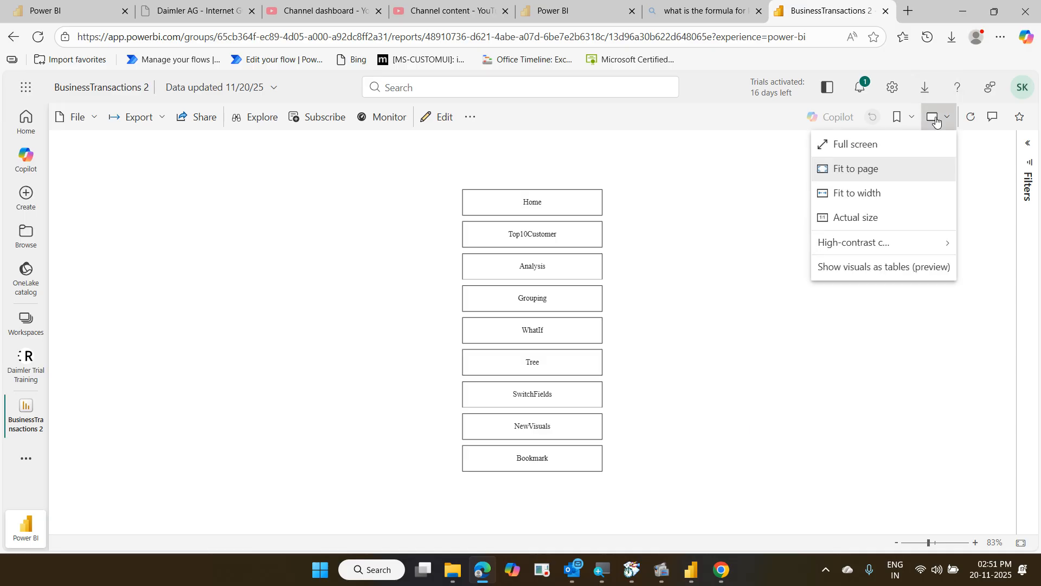
left_click(897, 143)
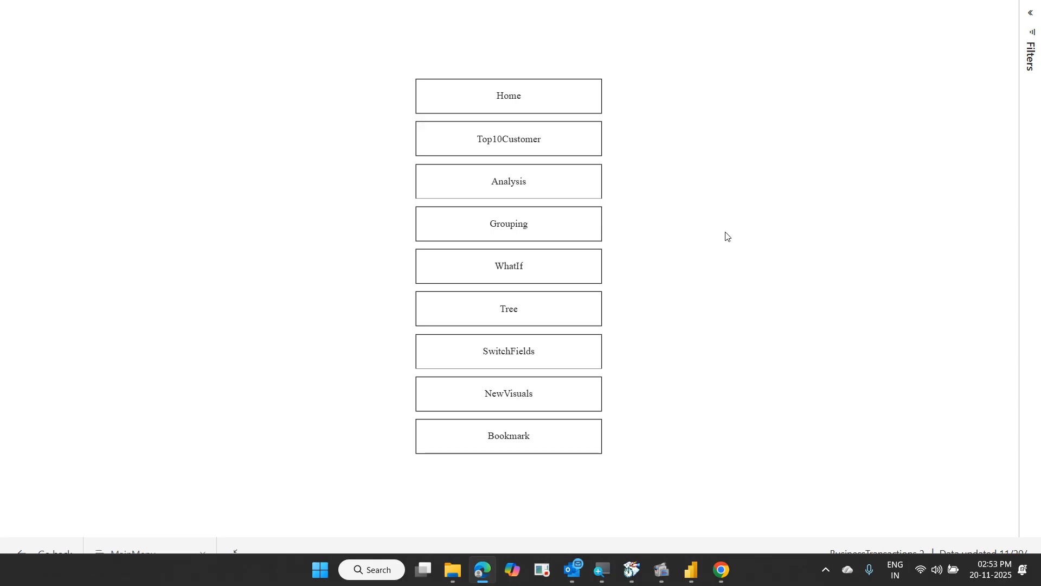
Exit full screen and open the Top10Customer page
key("Escape")
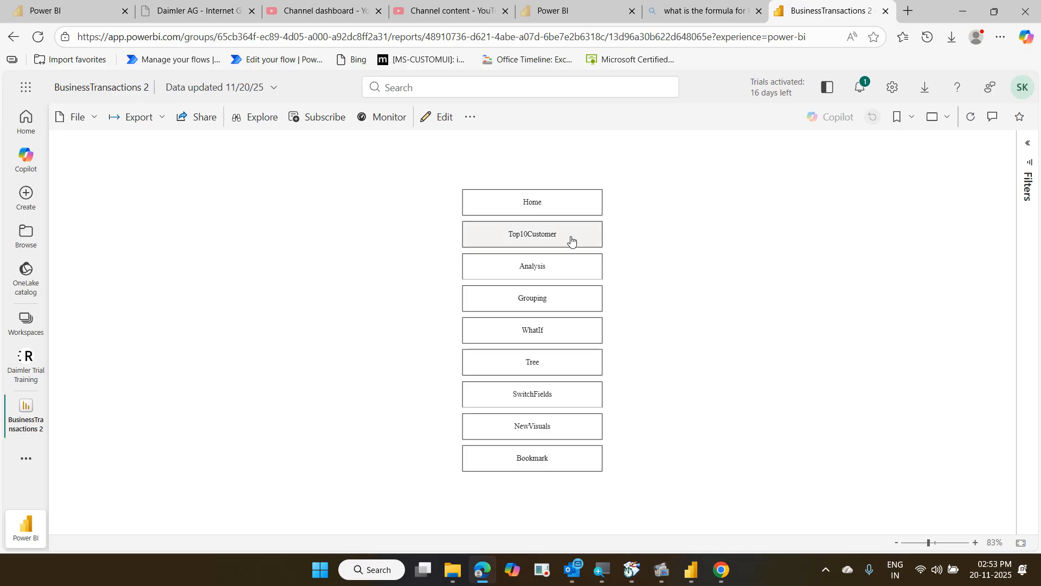
left_click(552, 238)
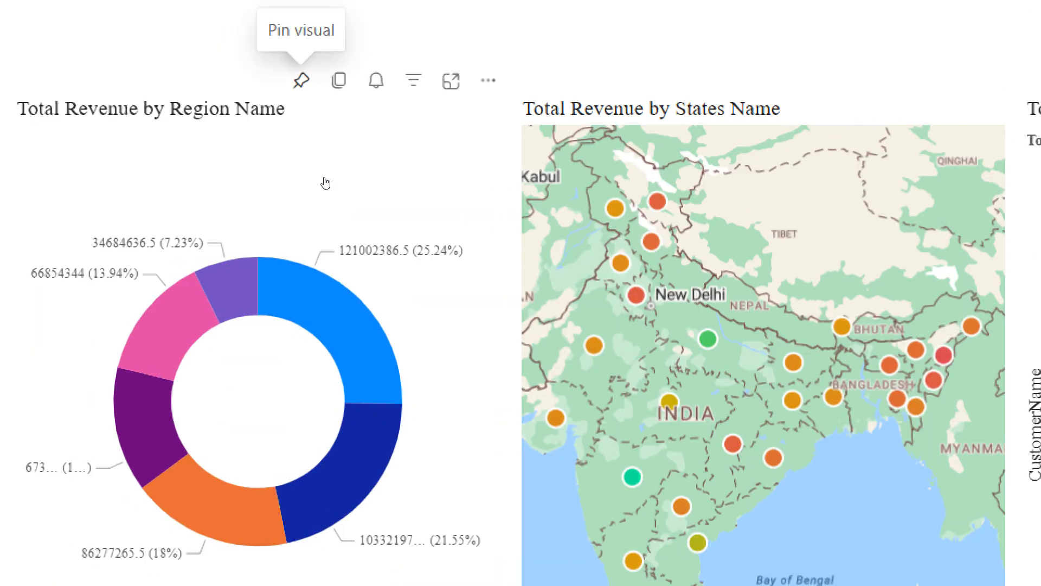
Pin the Total Revenue by Region Name donut to a new dashboard named 'My Dashboard'
left_click(301, 81)
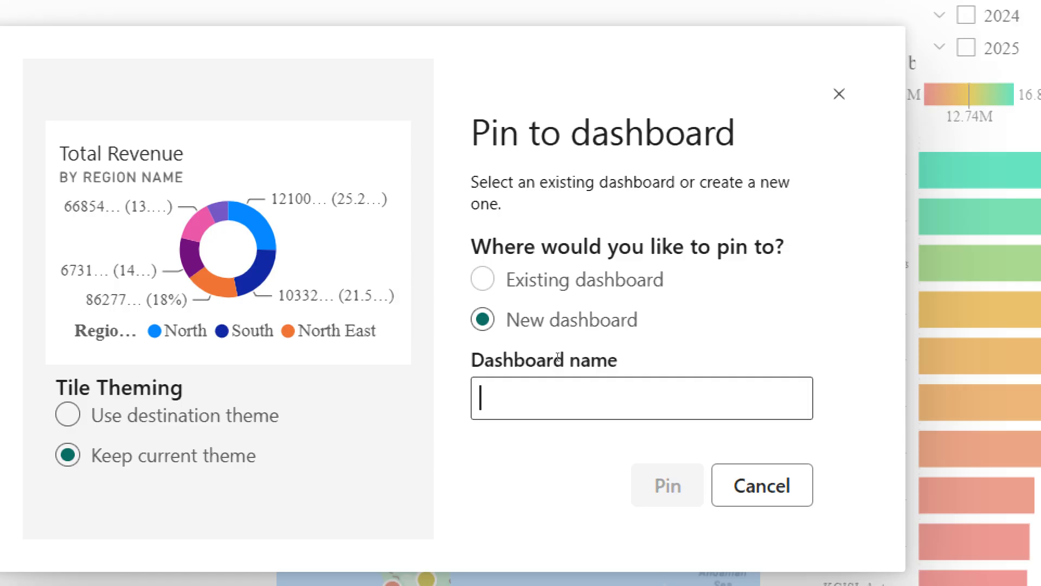
type("My")
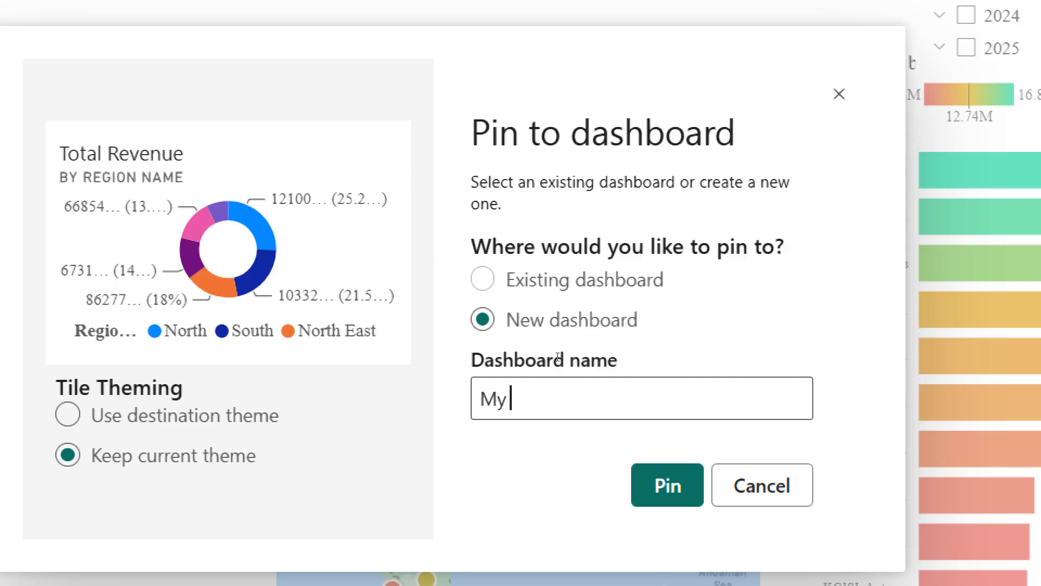
type(" Dashb")
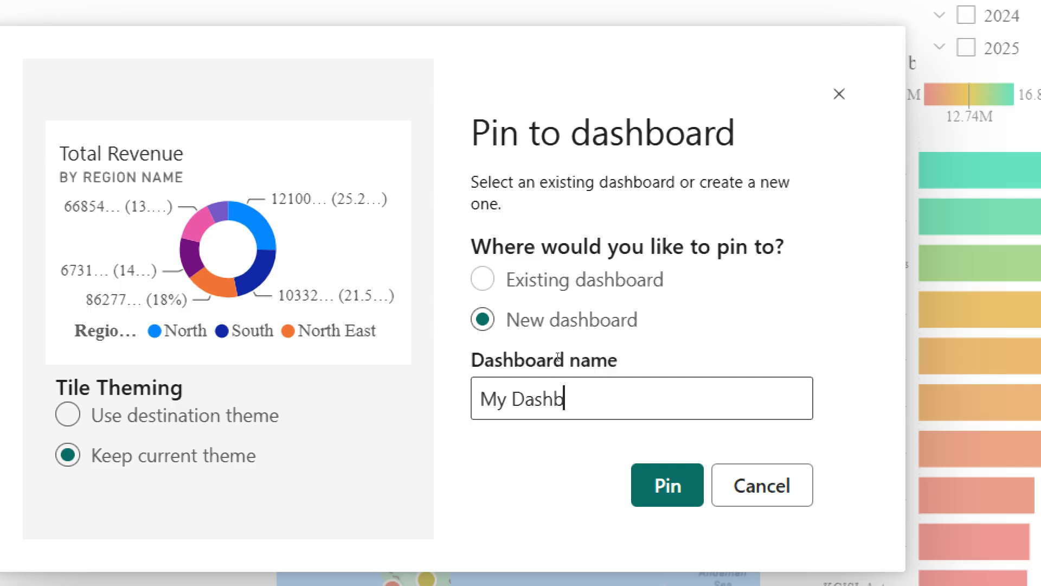
type("oard")
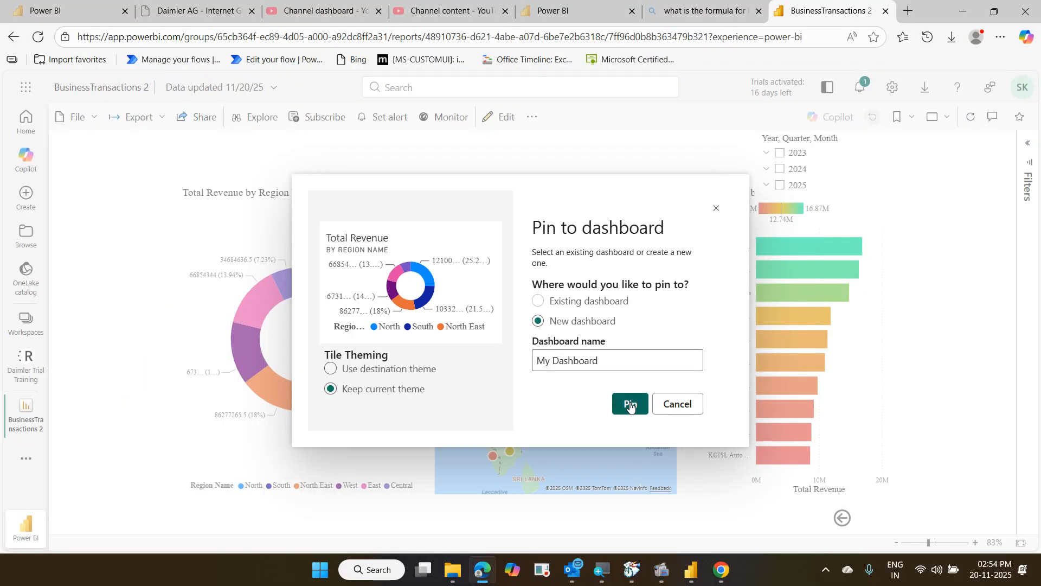
left_click(630, 405)
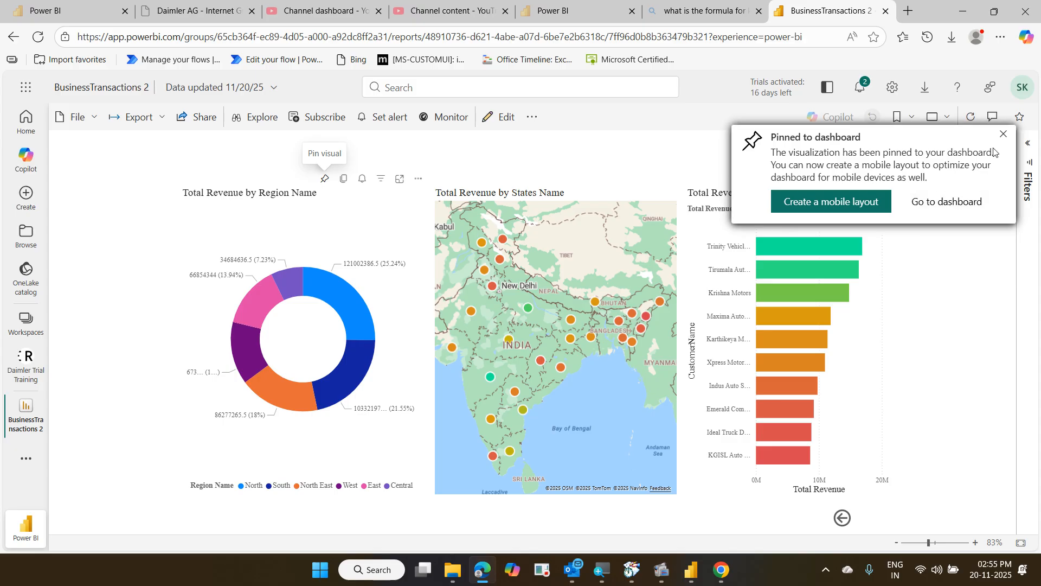
left_click(1003, 135)
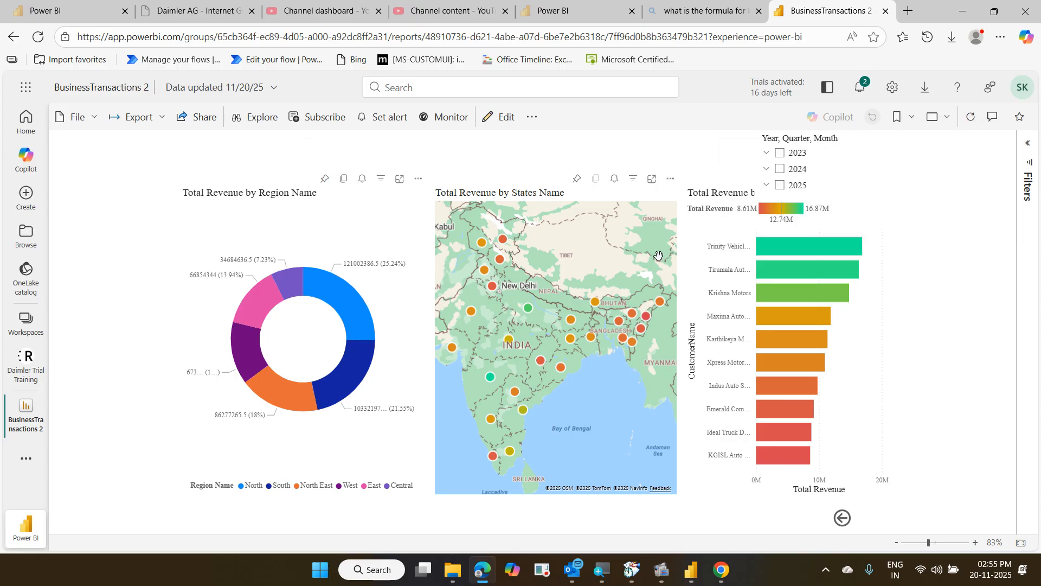
mouse_move(807, 245)
Pin the Tree page's decomposition tree to My Dashboard, then open Daimler Trial Training workspace
left_click(841, 518)
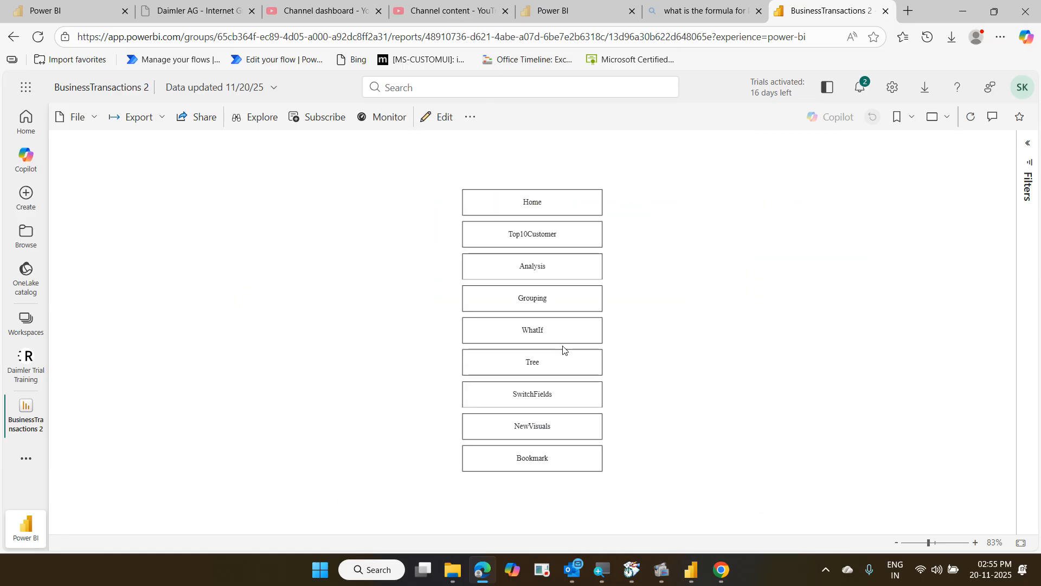
left_click(563, 364)
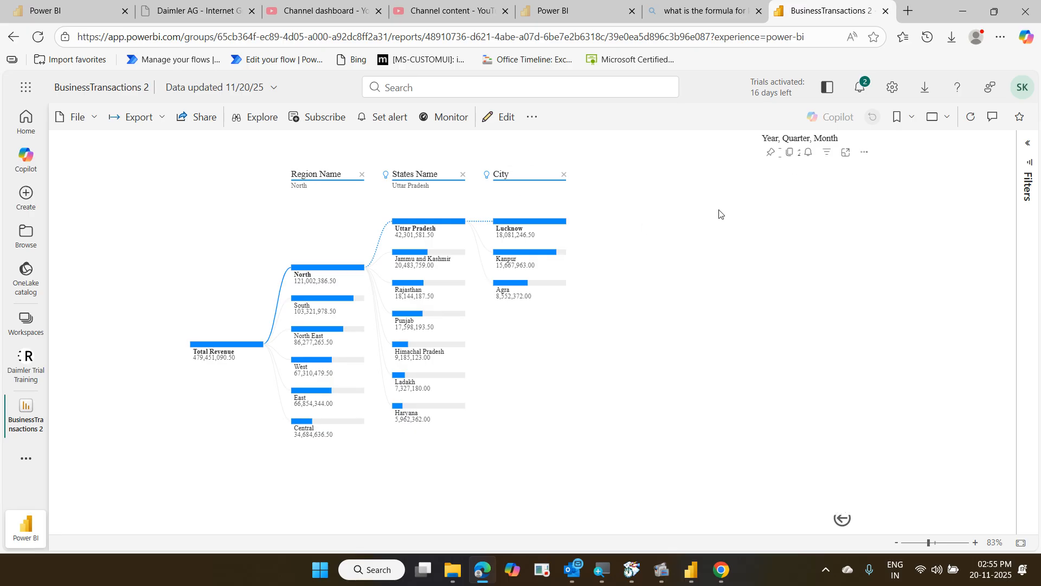
left_click(770, 153)
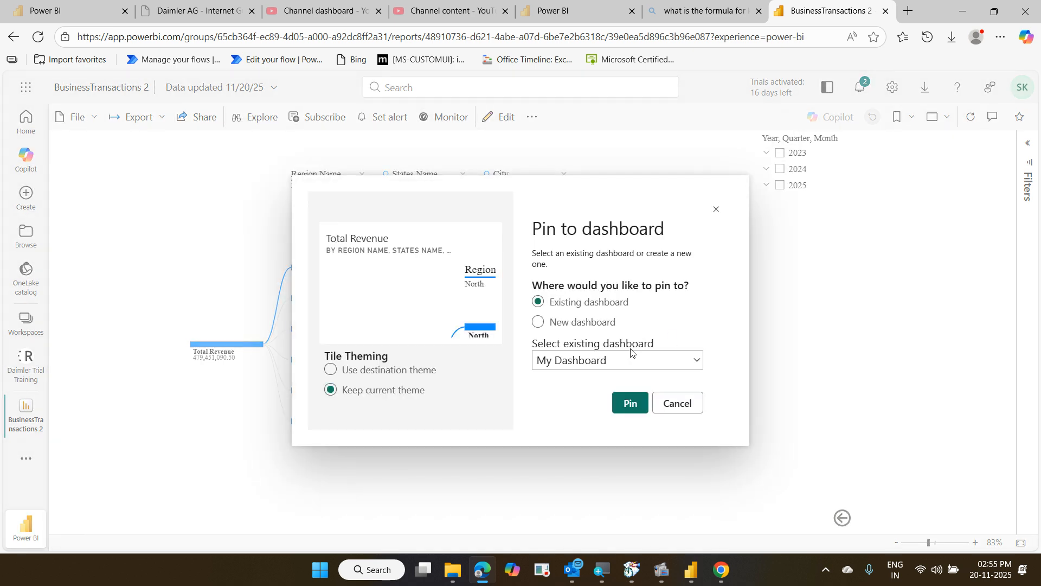
left_click(629, 410)
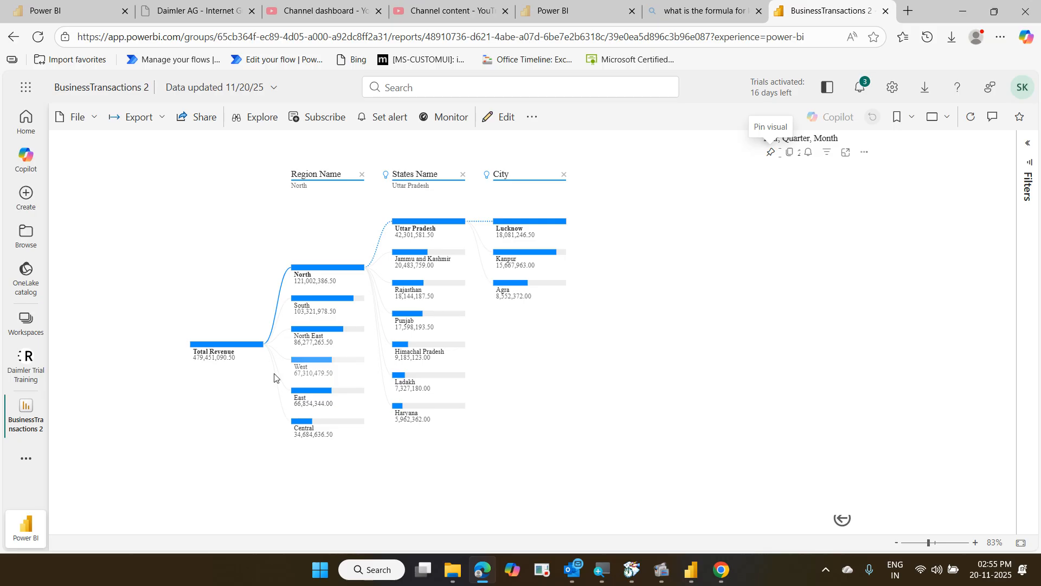
left_click(37, 361)
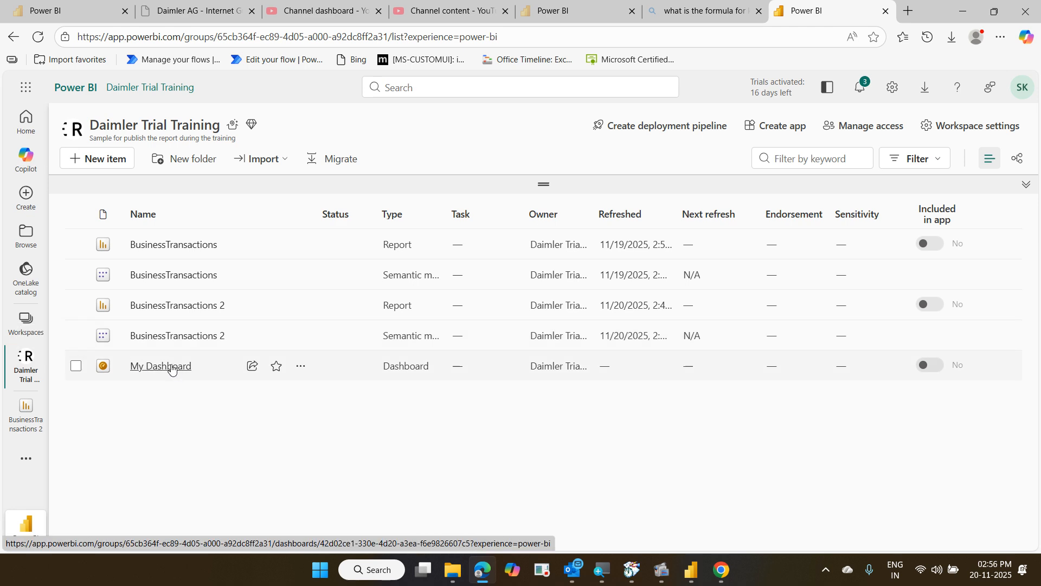
left_click(171, 367)
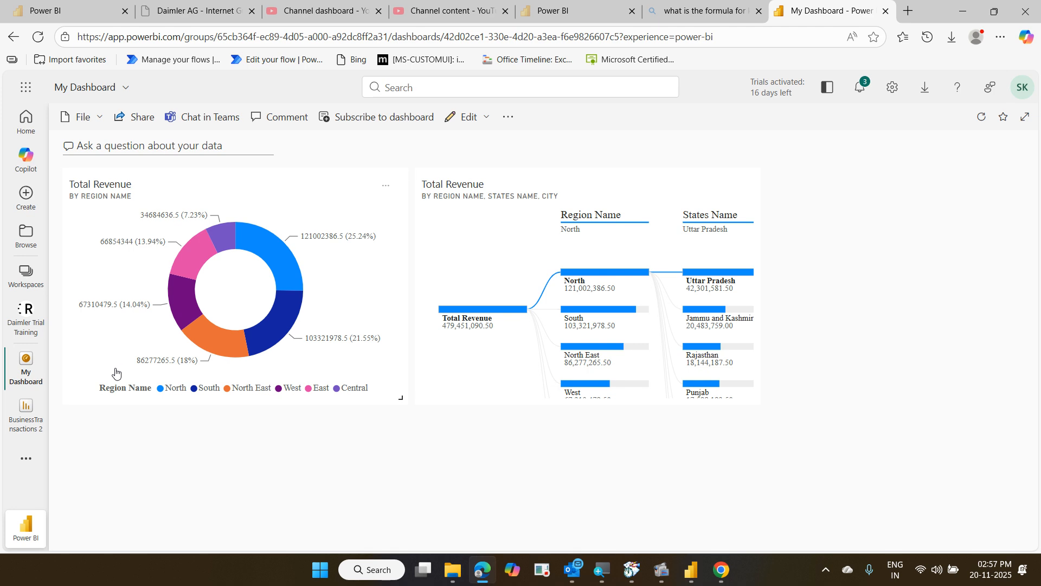
left_click(34, 335)
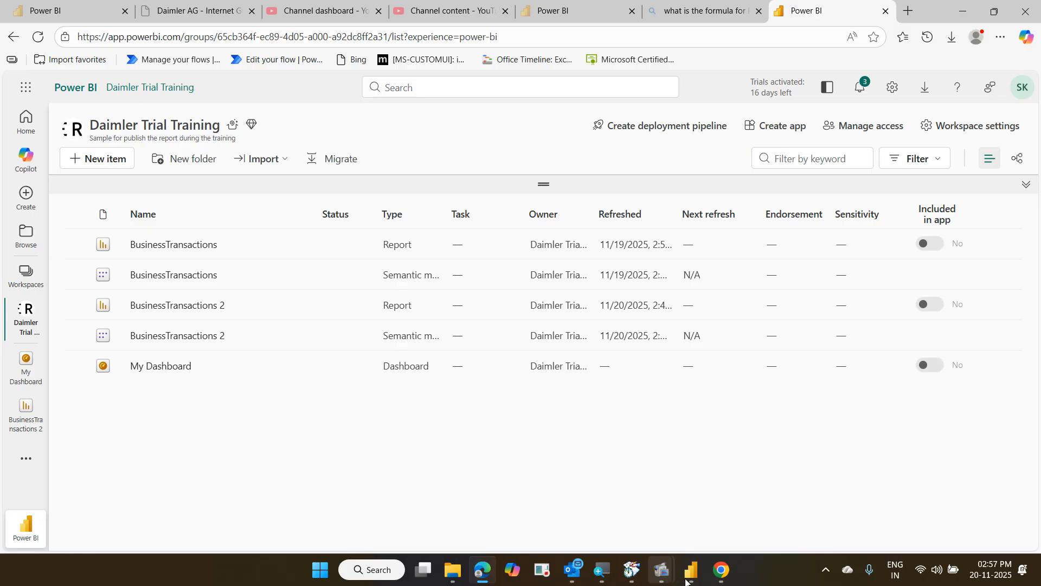
mouse_move(688, 579)
left_click(659, 477)
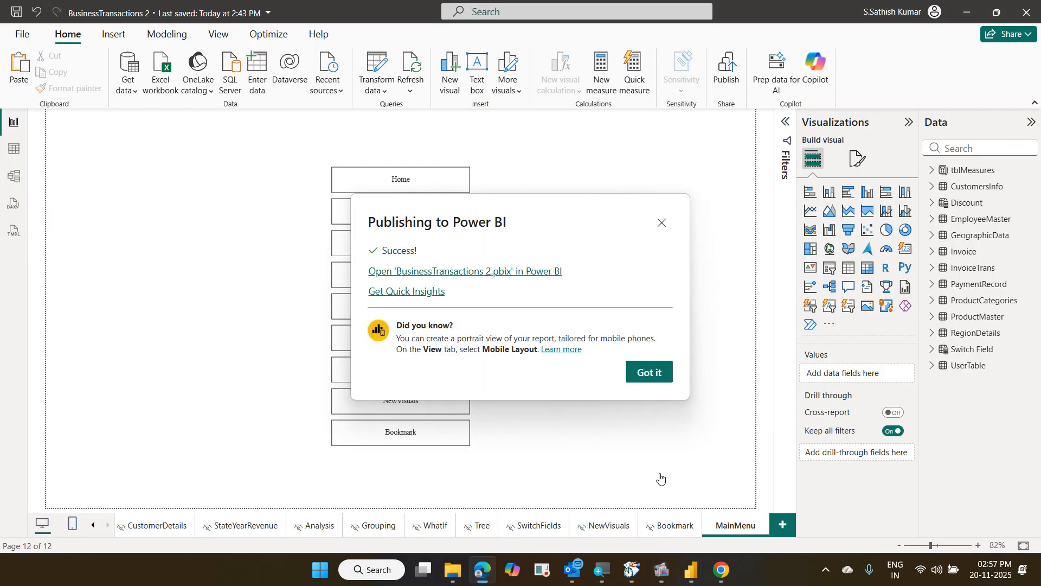
left_click(649, 373)
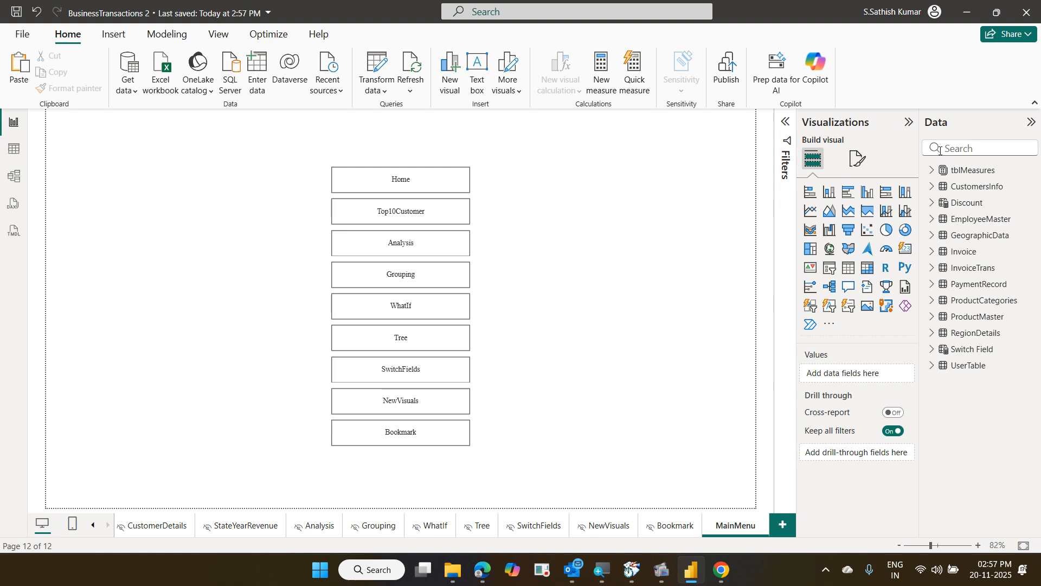
left_click(1024, 21)
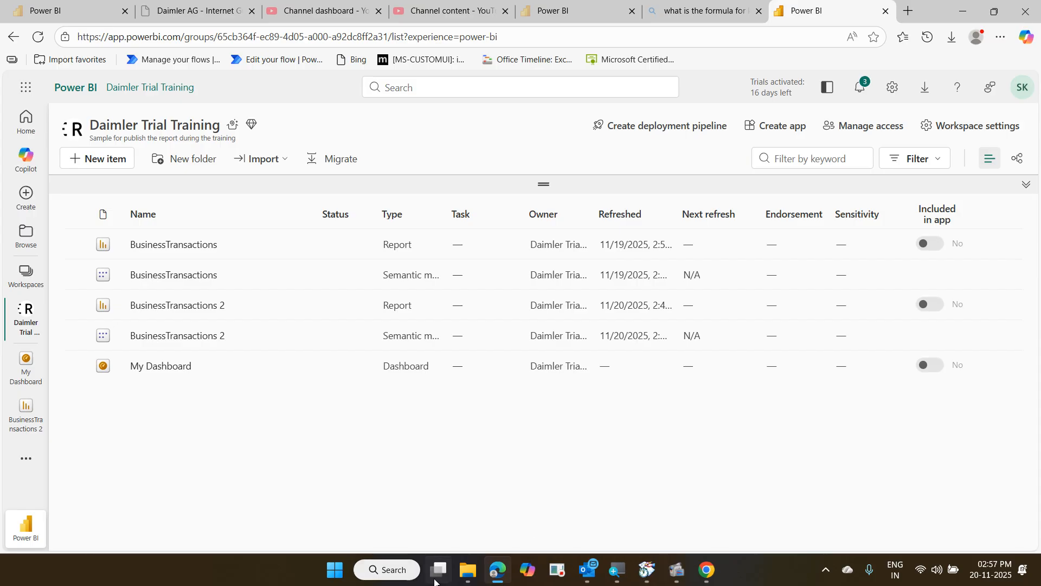
Open 01 TransactionsData.pbix from D:\CorporateTraining\2025-11-04 Daimler Power BI
left_click(469, 574)
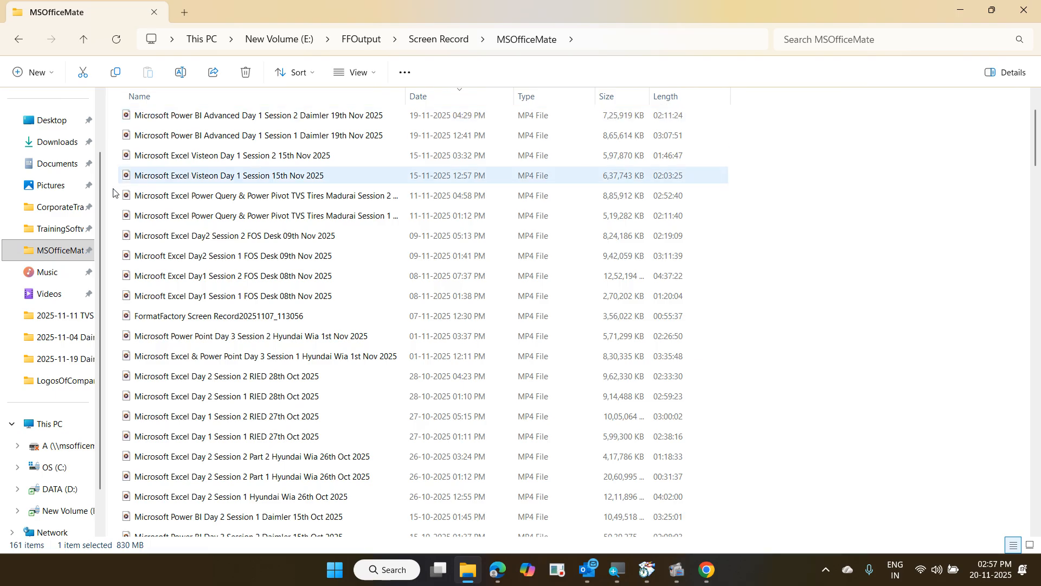
left_click(74, 207)
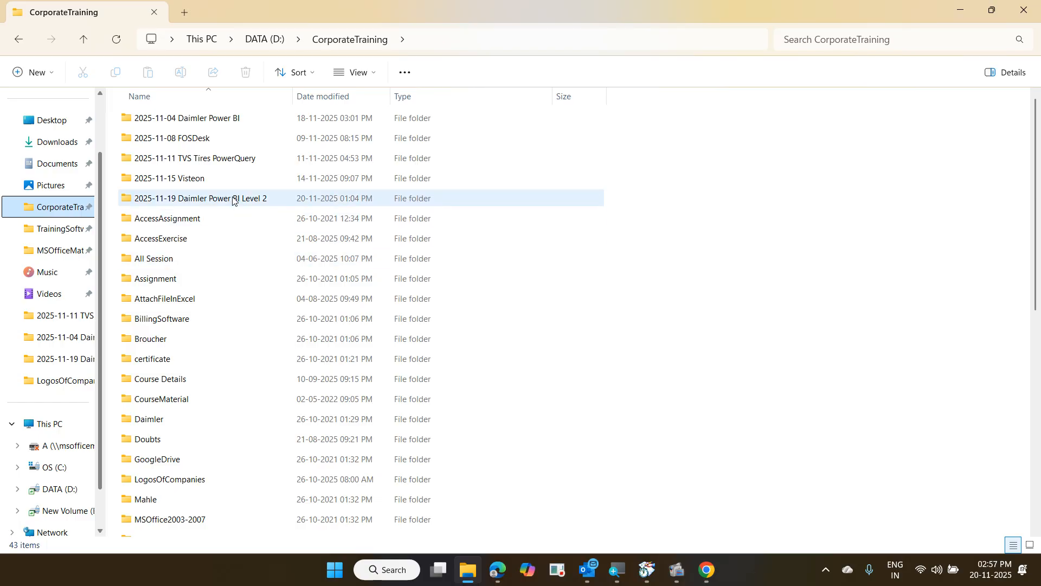
left_click(229, 122)
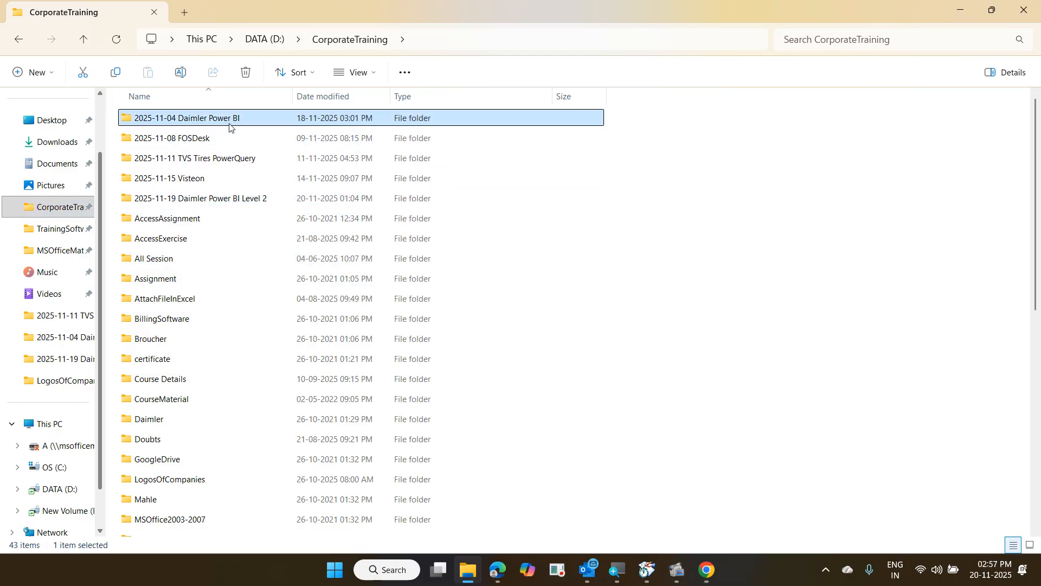
double_click(229, 123)
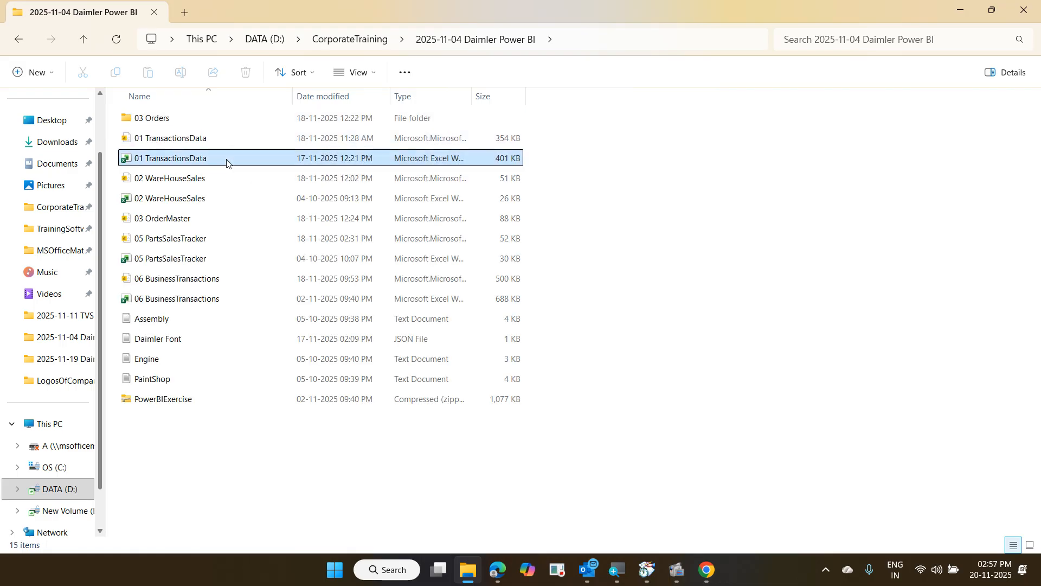
double_click(224, 140)
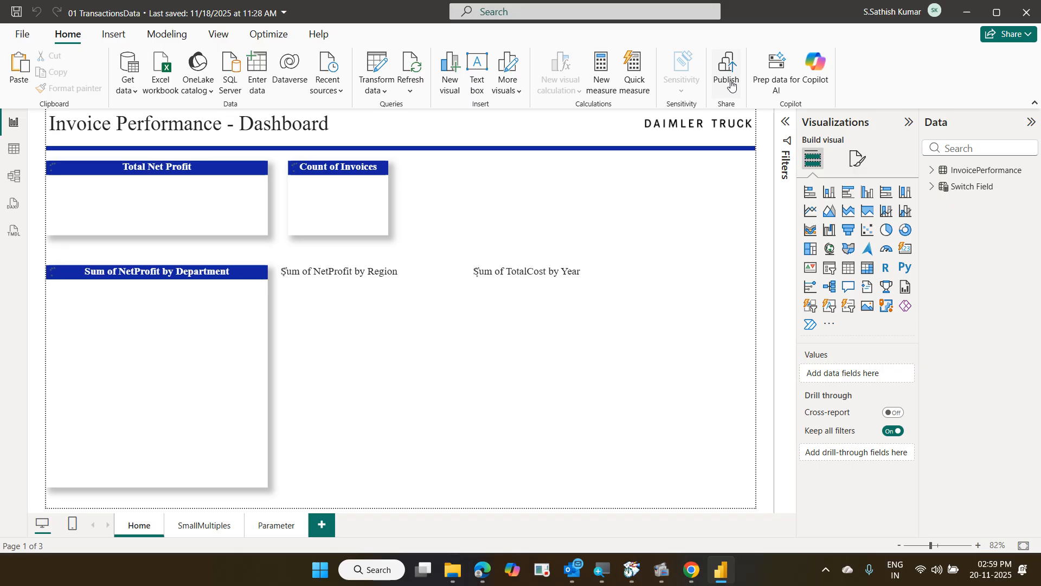
Publish 01 TransactionsData.pbix to the Daimler Trial Training workspace and dismiss the success message
left_click(731, 82)
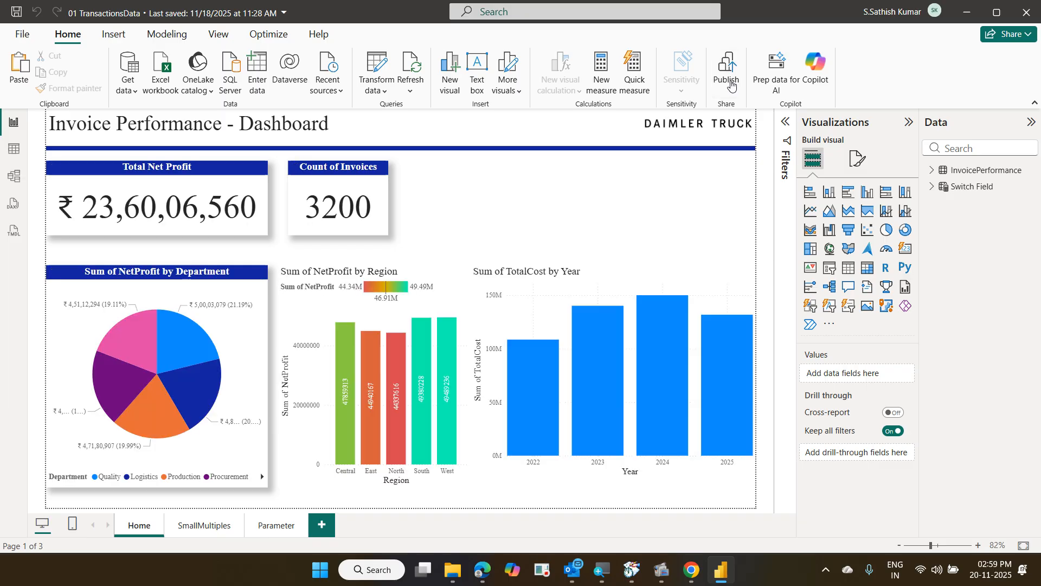
key("alt+Tab")
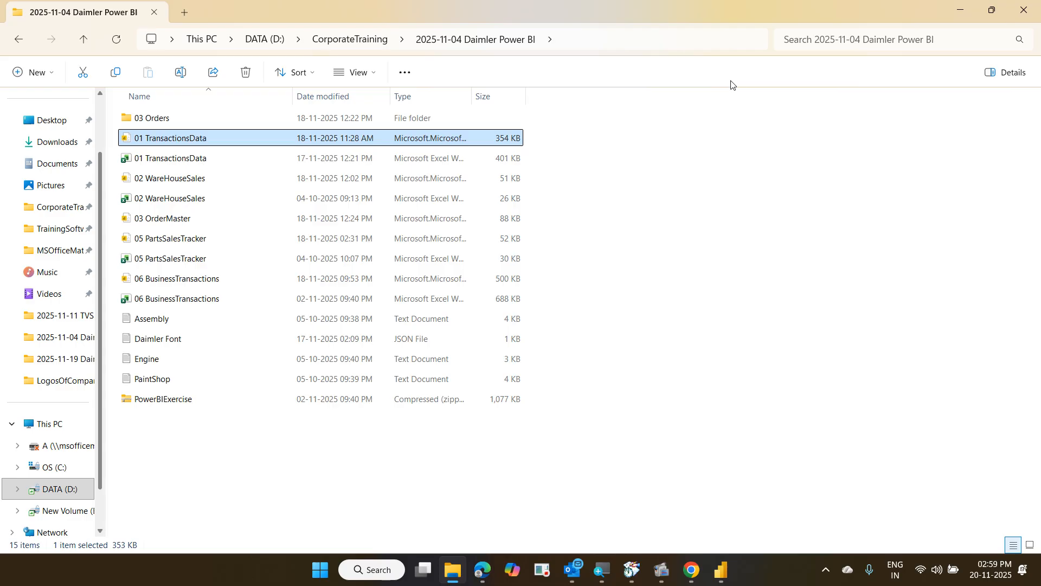
left_click(721, 569)
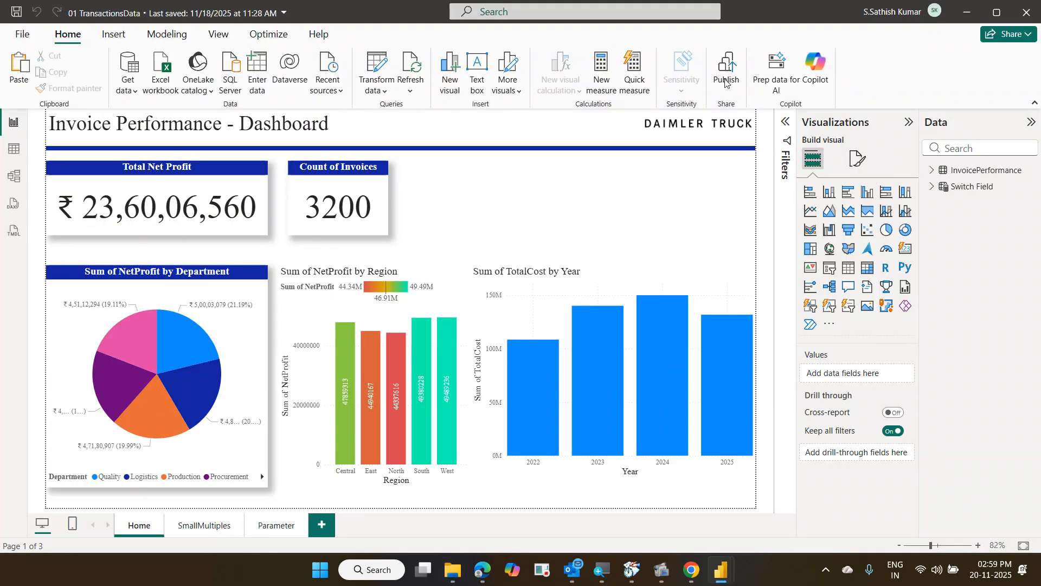
left_click(722, 80)
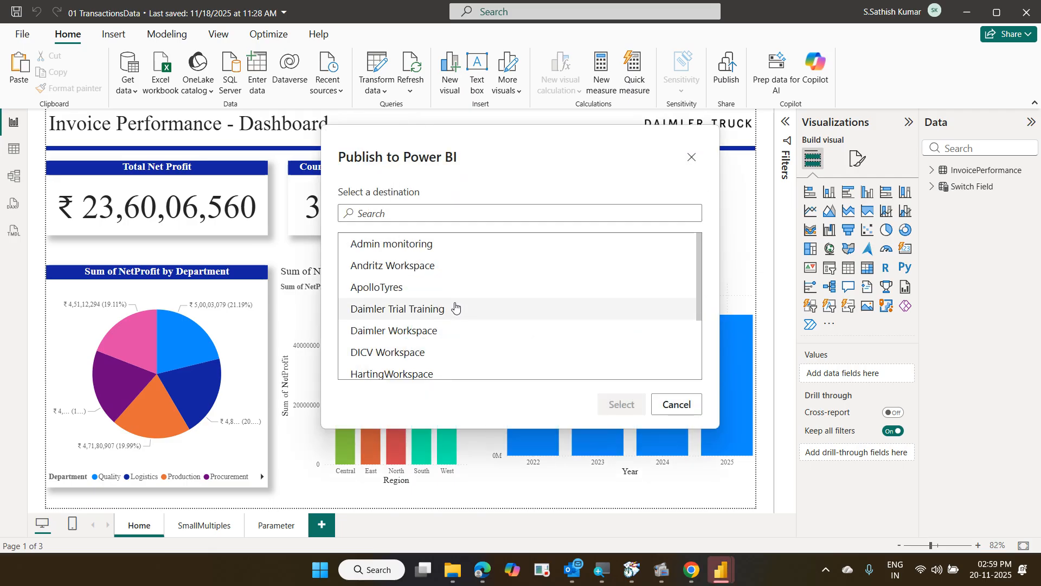
left_click(430, 315)
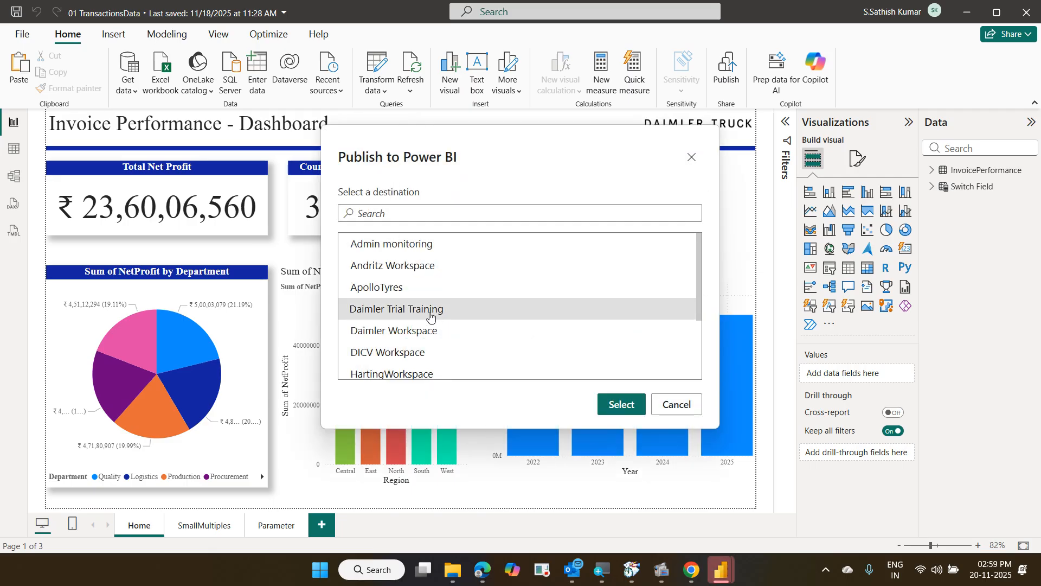
left_click(622, 404)
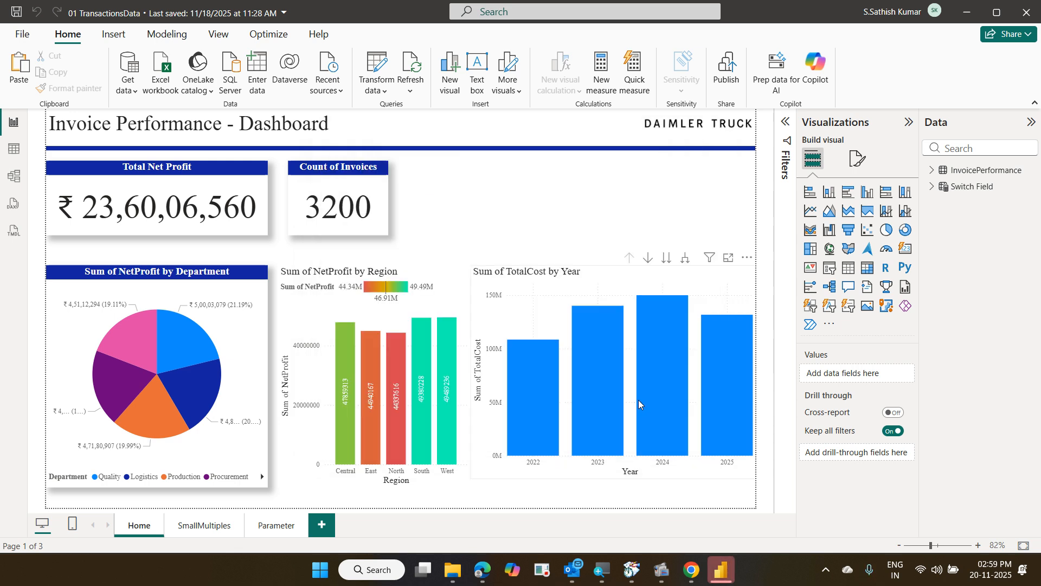
mouse_move(638, 399)
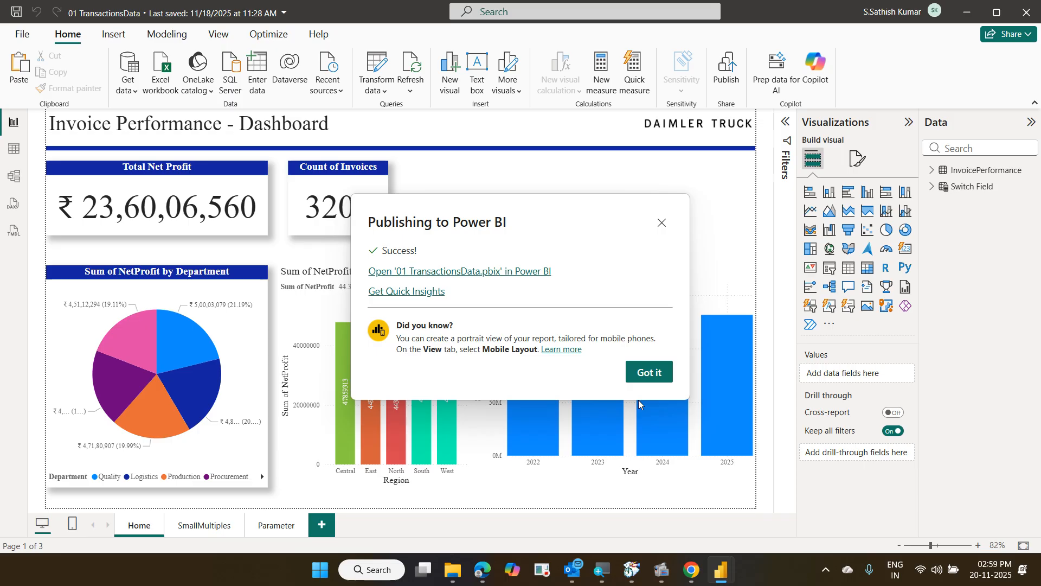
left_click(645, 371)
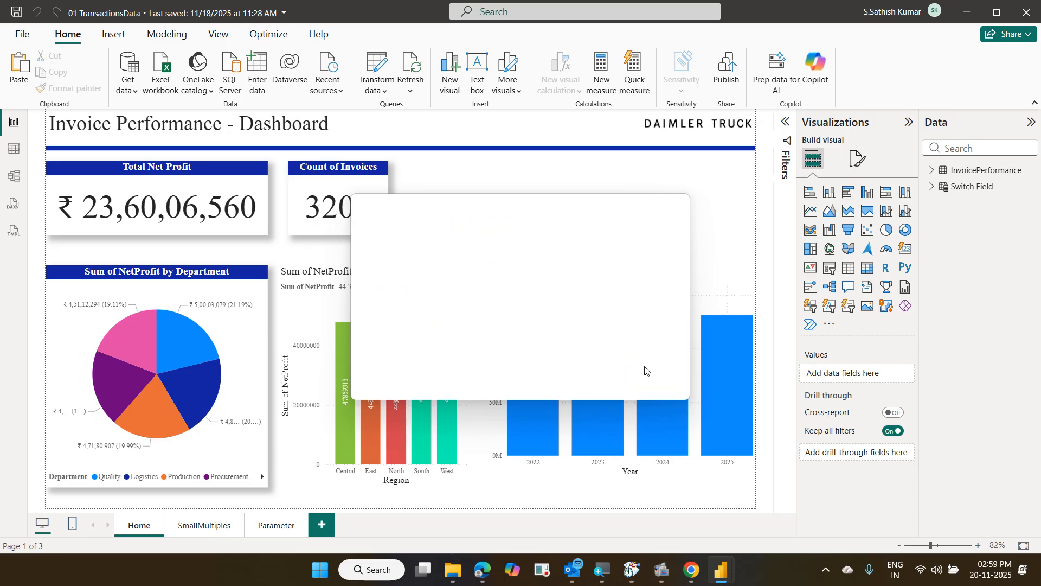
Minimize Power BI Desktop and File Explorer, then reload the workspace to show new items
left_click(967, 15)
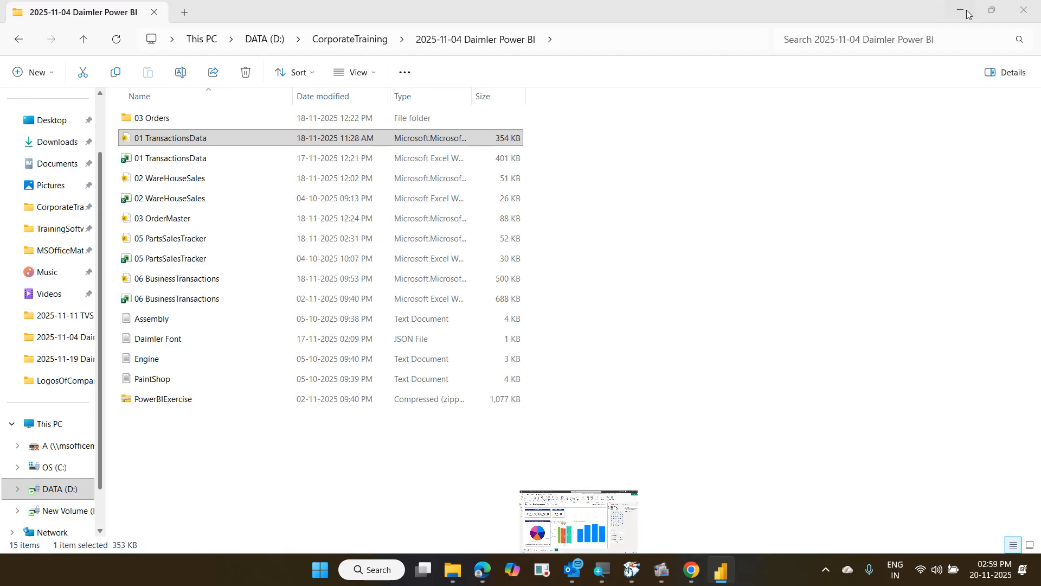
left_click(962, 13)
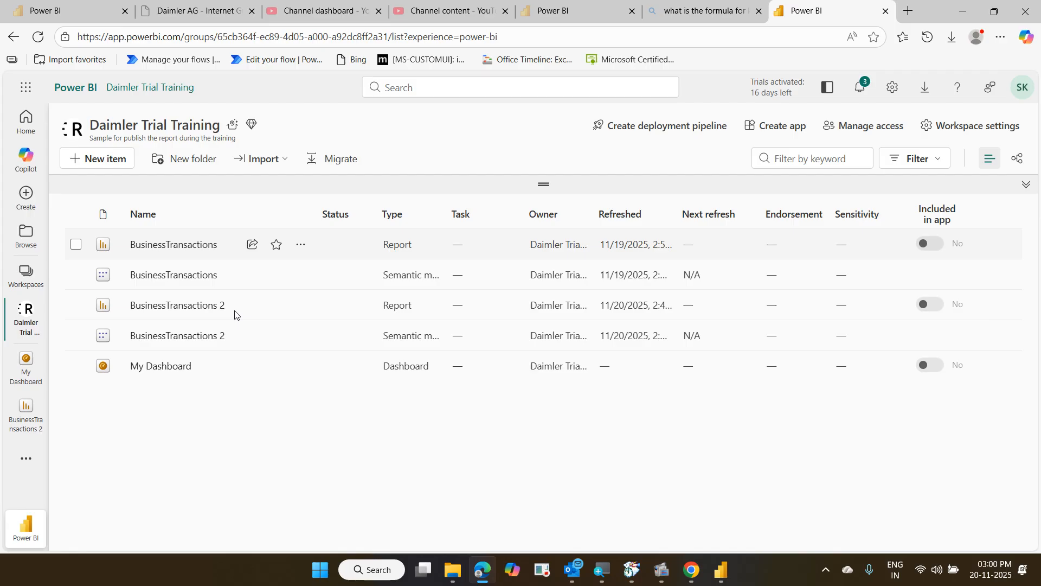
left_click(45, 42)
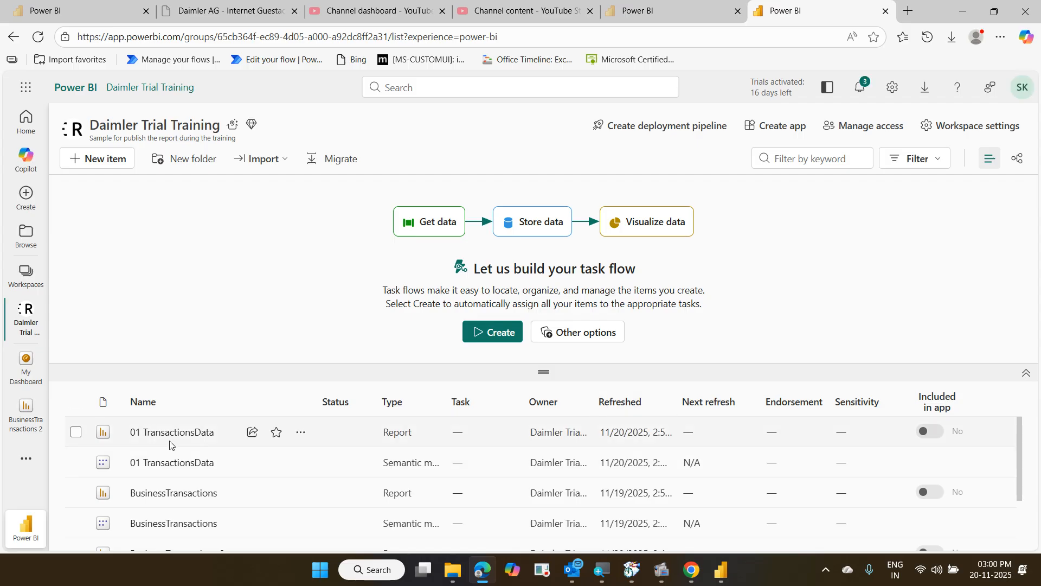
scroll(186, 446, "down", 3)
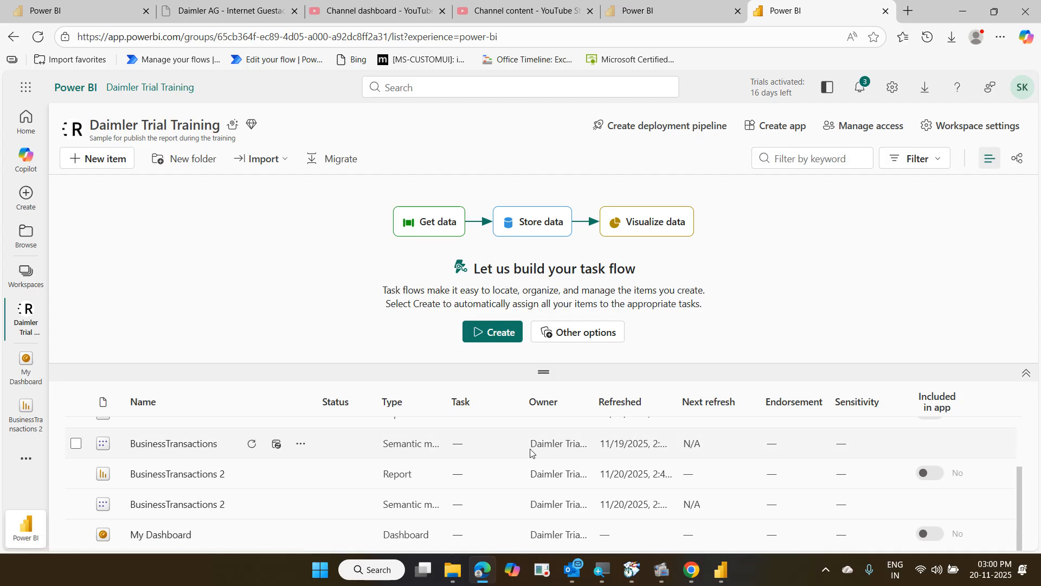
scroll(536, 445, "up", 2)
scroll(536, 444, "up", 1)
scroll(536, 444, "down", 3)
Open BusinessTransactions 2, return to Daimler Trial Training, and start creating a workspace app
left_click(29, 432)
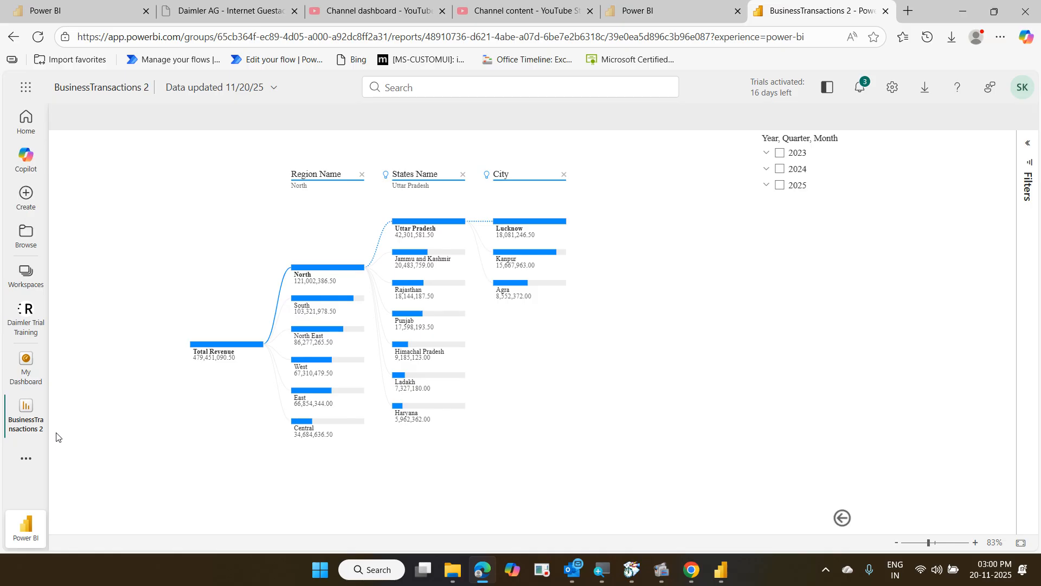
left_click(39, 325)
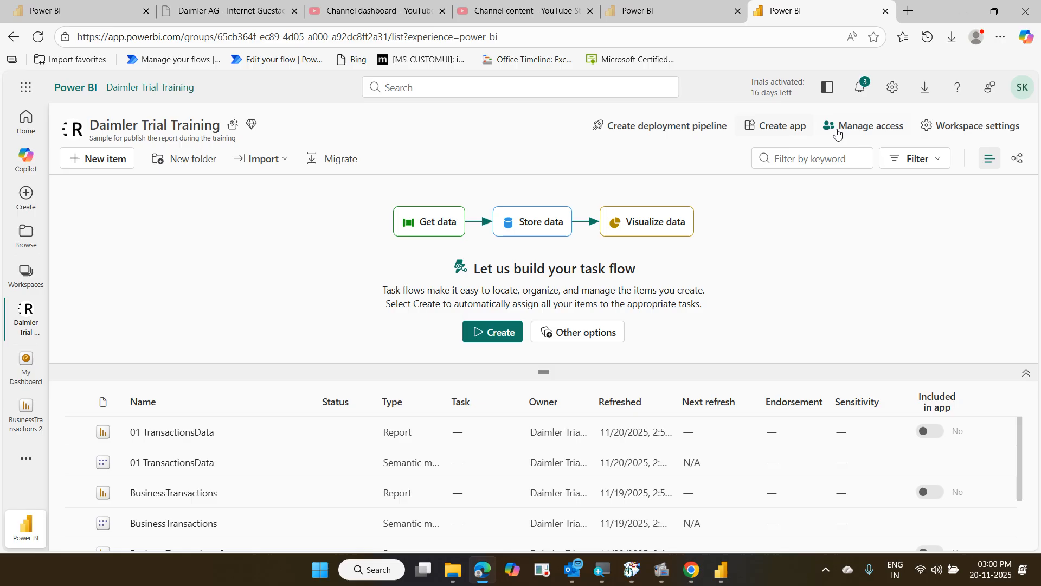
left_click(797, 126)
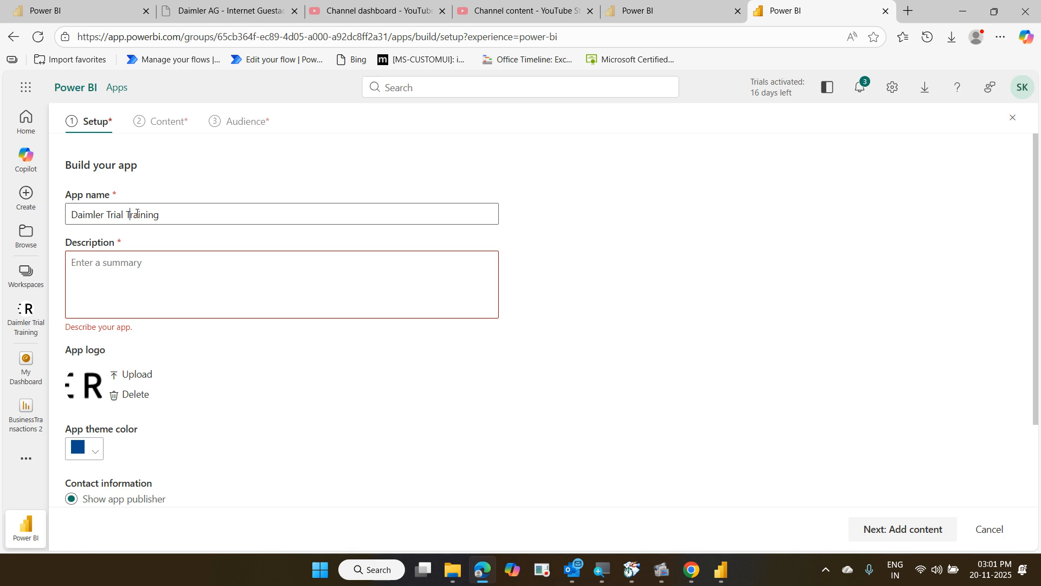
Change the app name to 'Daimler Trial App' and enter the description 'Sample Trial'
left_click_drag(136, 213, 187, 218)
key("BackSpace")
key("BackSpace")
type("App")
left_click(172, 267)
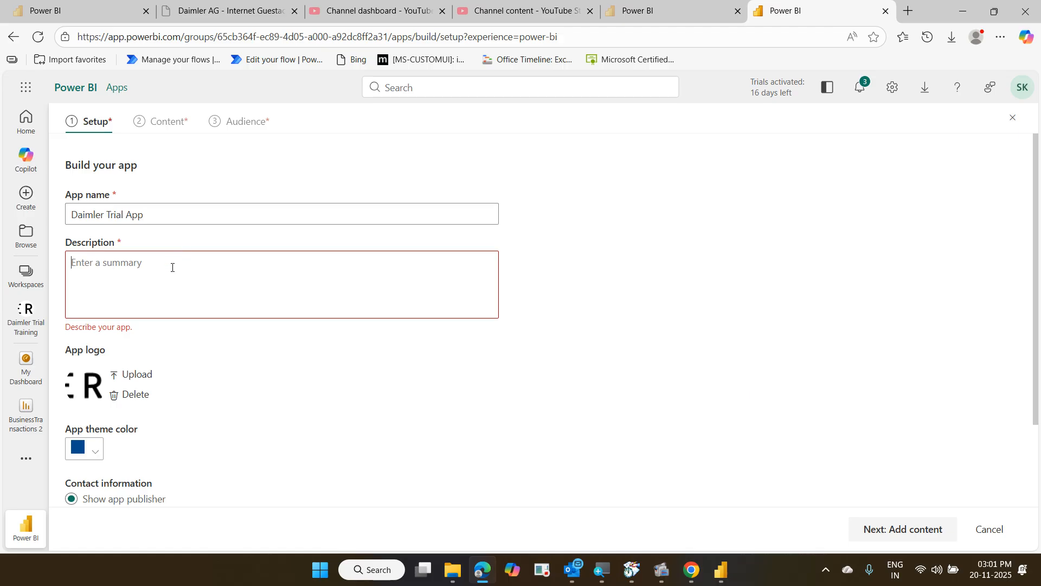
type("Sampl")
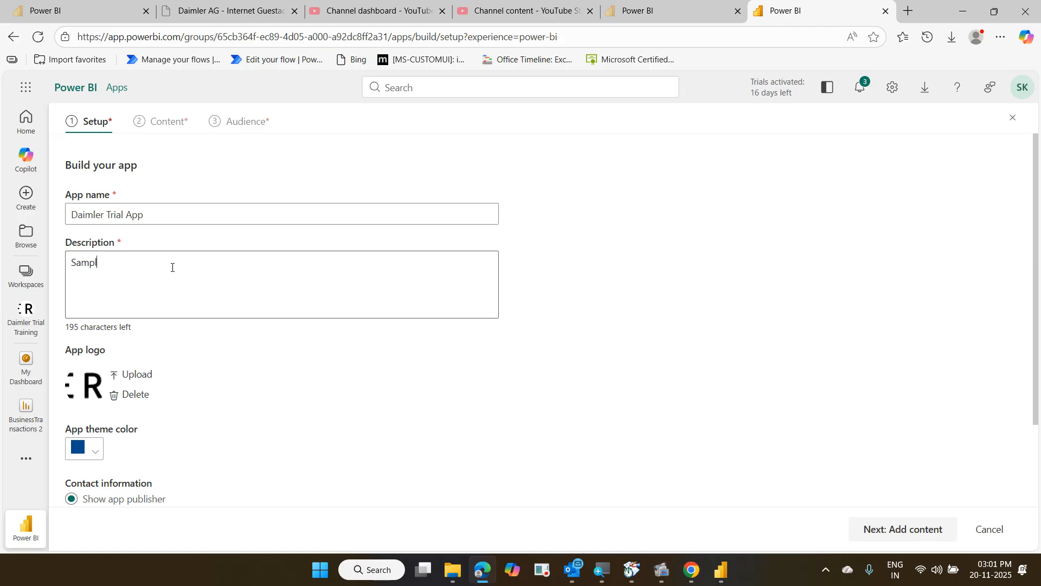
type("e Trial")
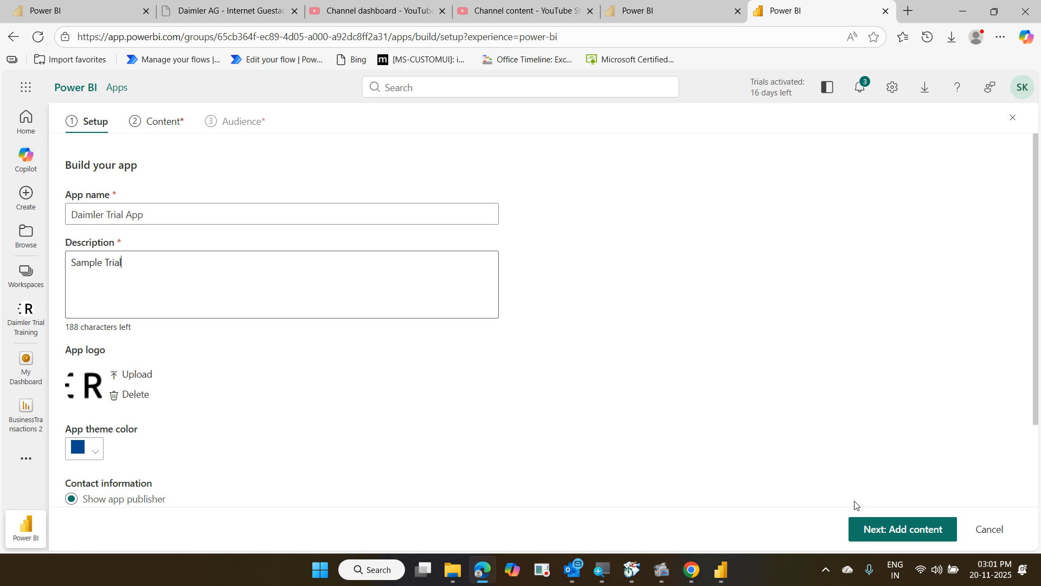
Add the 01 TransactionsData and BusinessTransactions 2 reports plus My Dashboard, then continue to Audience
left_click(887, 528)
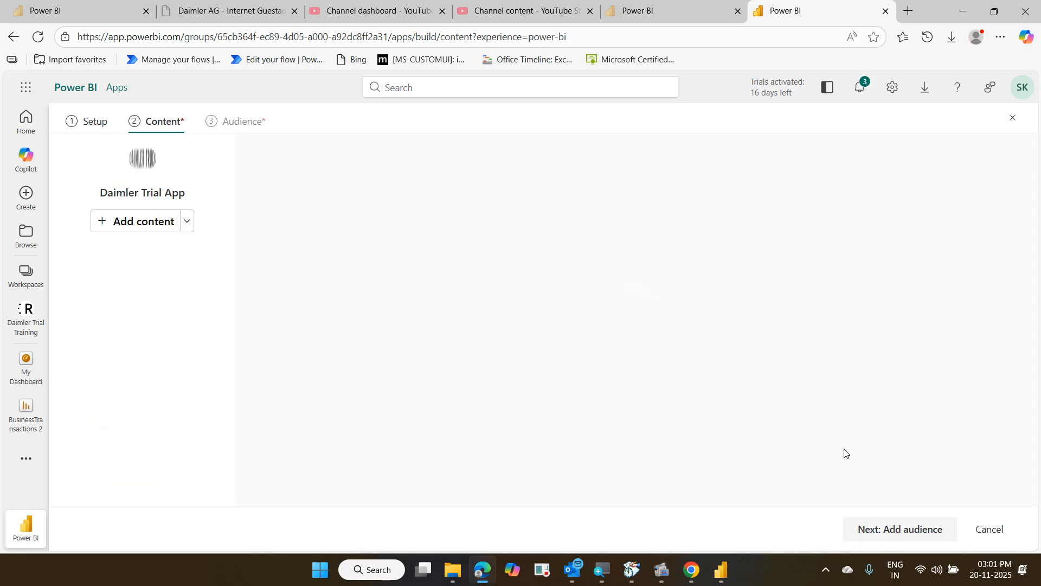
left_click(187, 221)
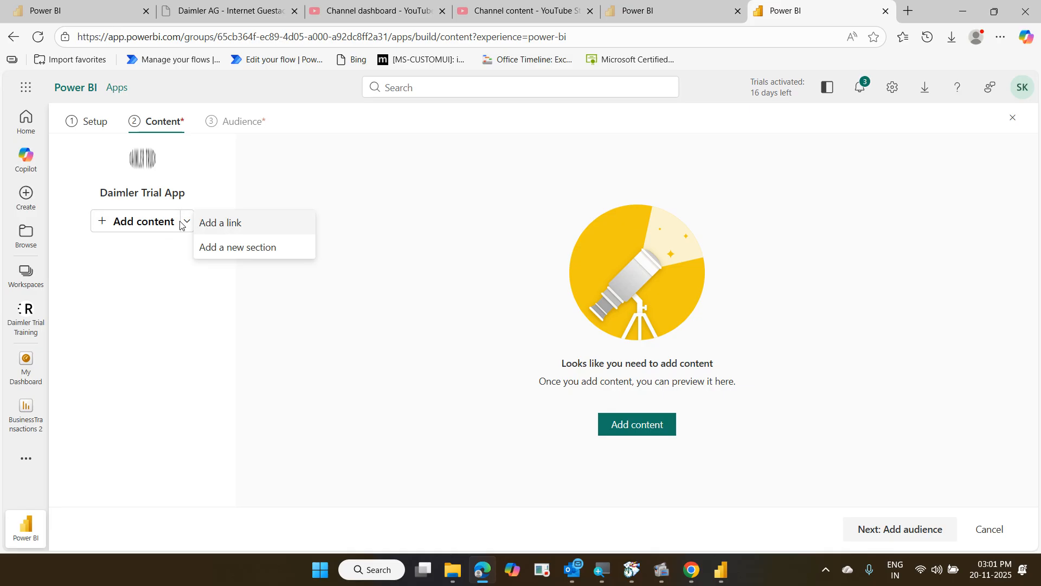
left_click(144, 223)
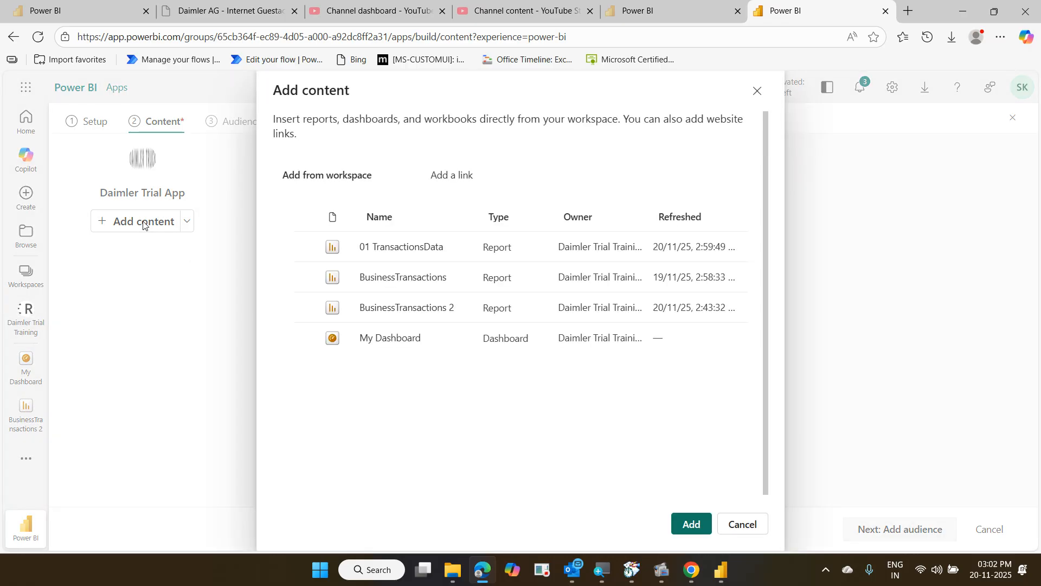
left_click(305, 248)
left_click(306, 308)
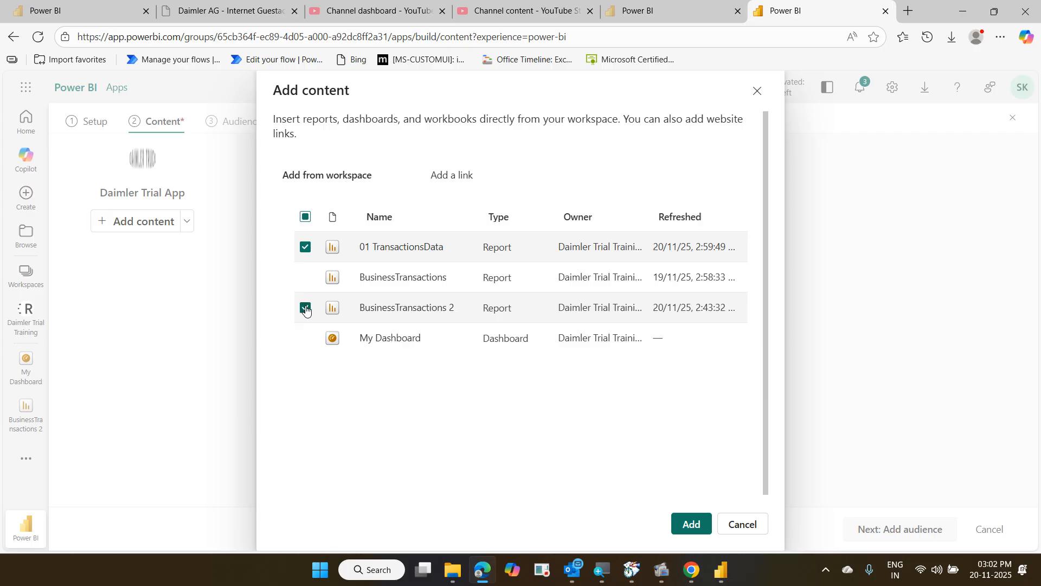
left_click(304, 346)
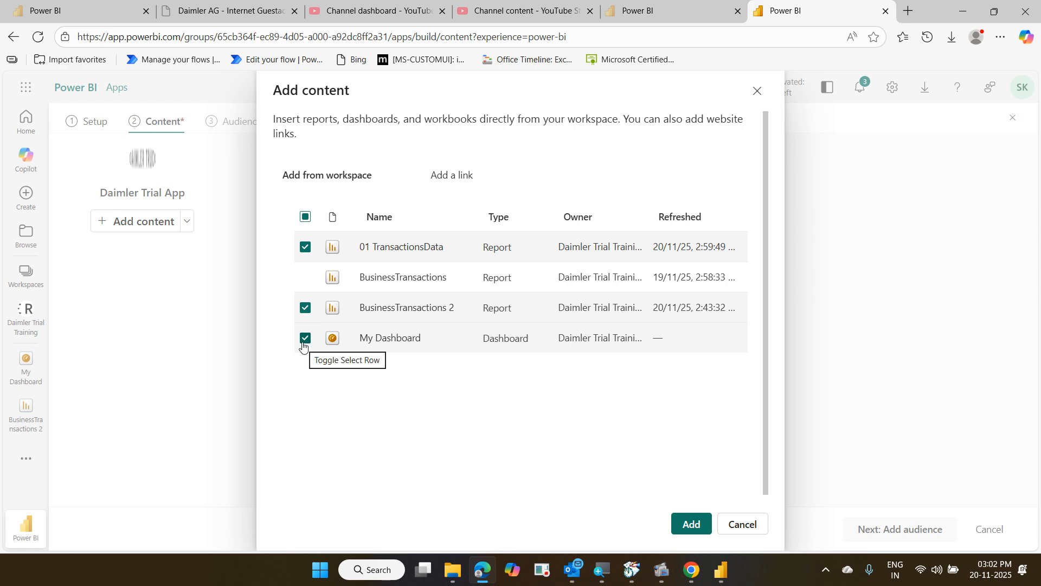
left_click(688, 525)
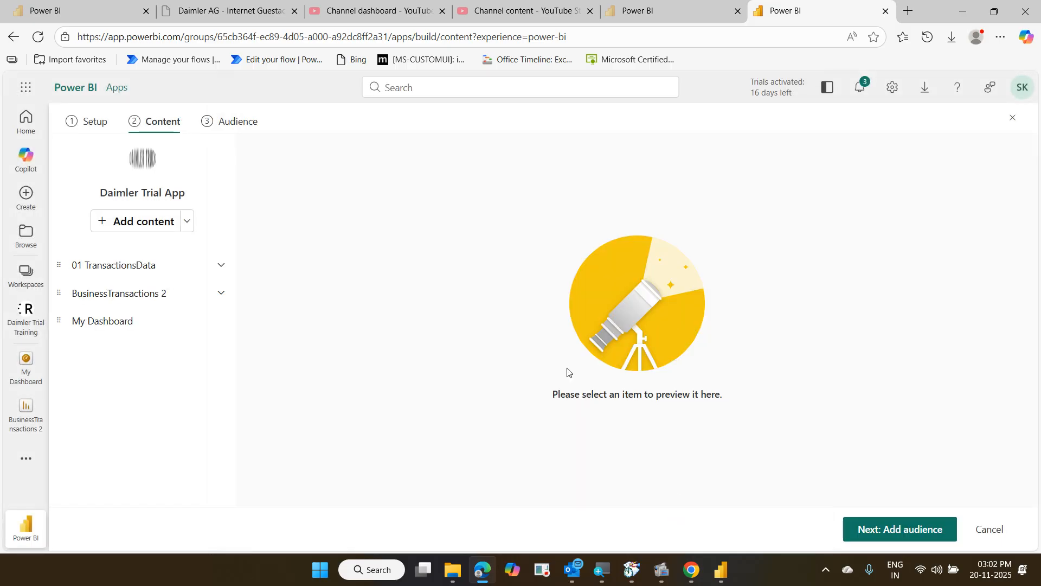
left_click(916, 533)
Publish the Daimler Trial App, confirm it, and go to the published app
left_click(916, 533)
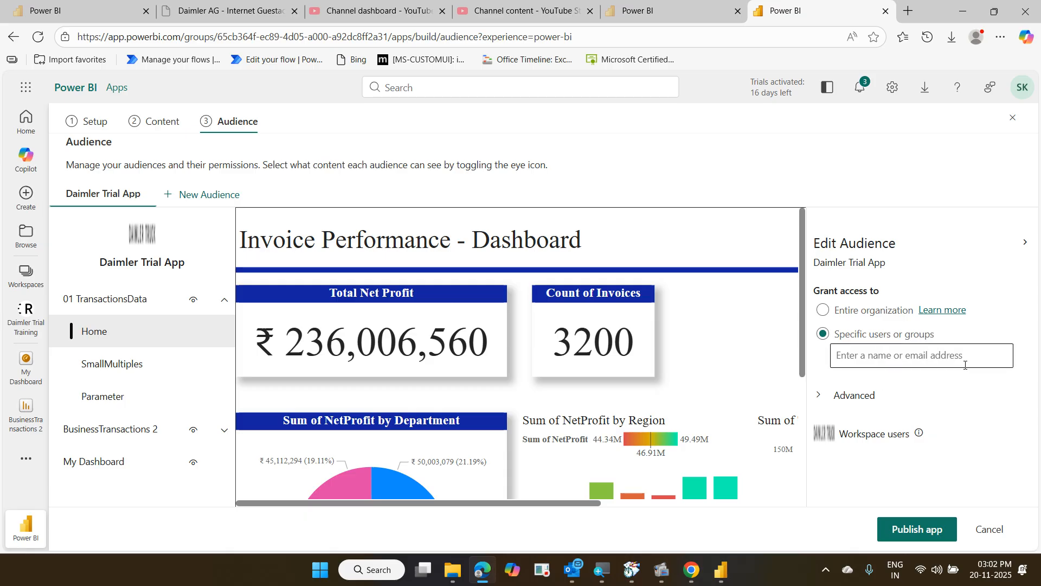
left_click(927, 529)
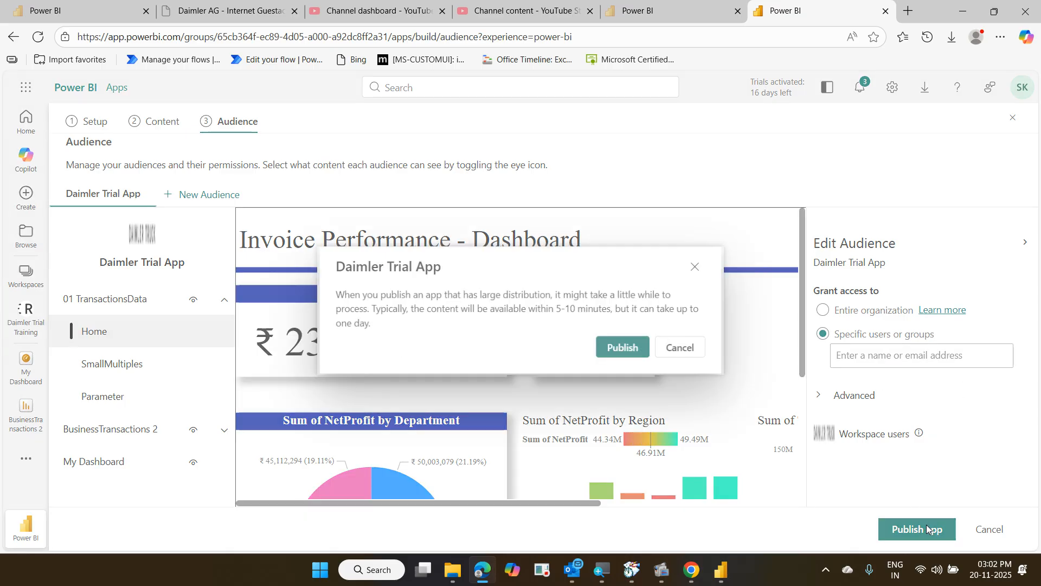
left_click(638, 358)
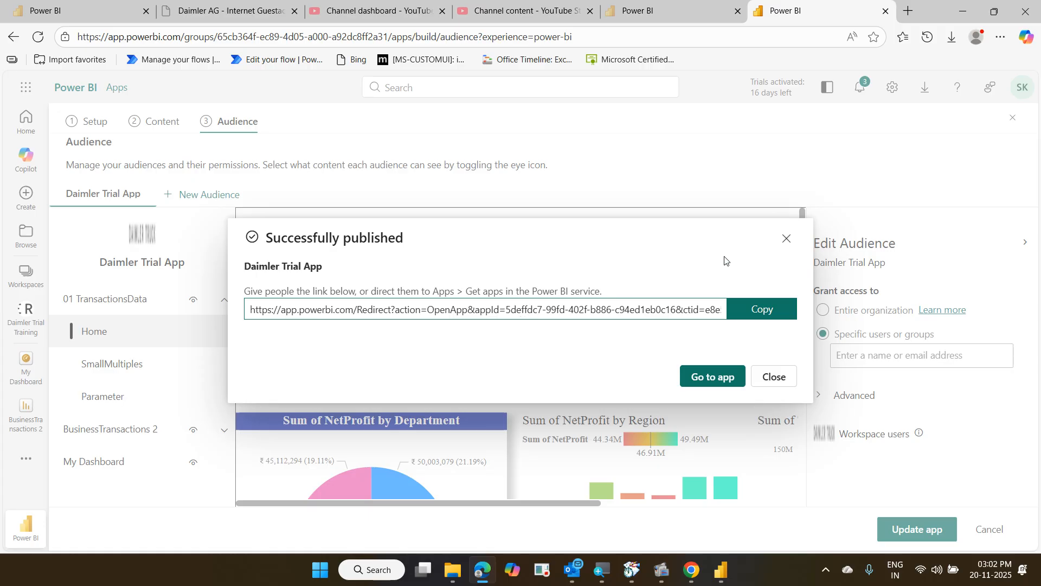
left_click(724, 375)
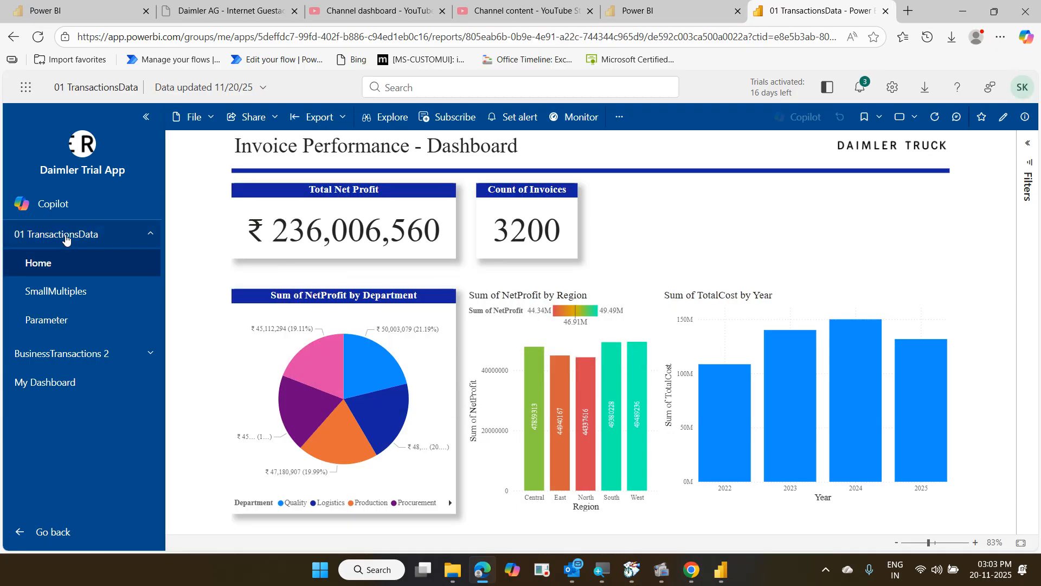
Collapse and re-expand the 01 TransactionsData page list, glance at My Dashboard, then return
left_click(144, 240)
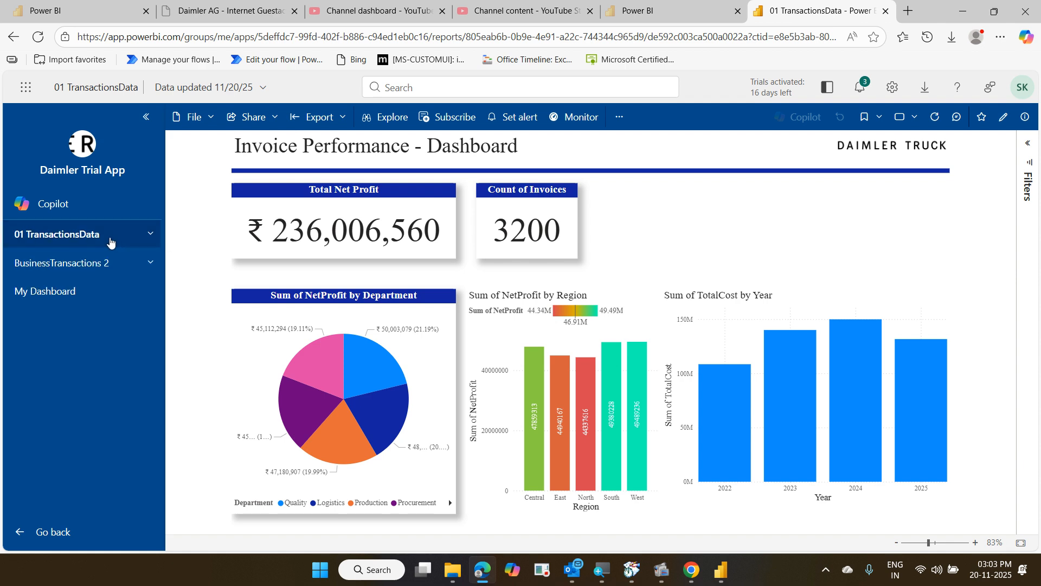
left_click(144, 238)
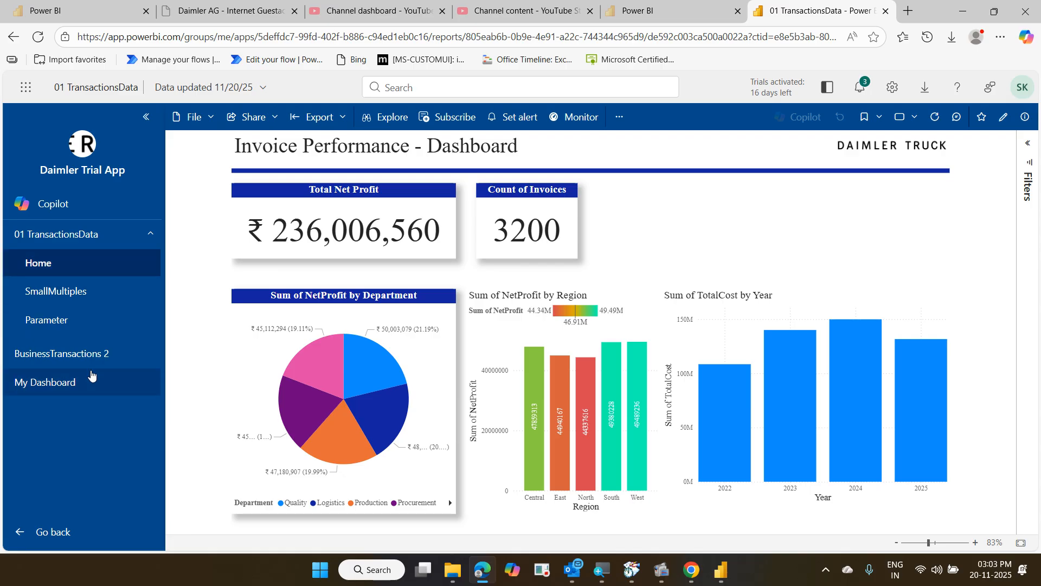
left_click(75, 383)
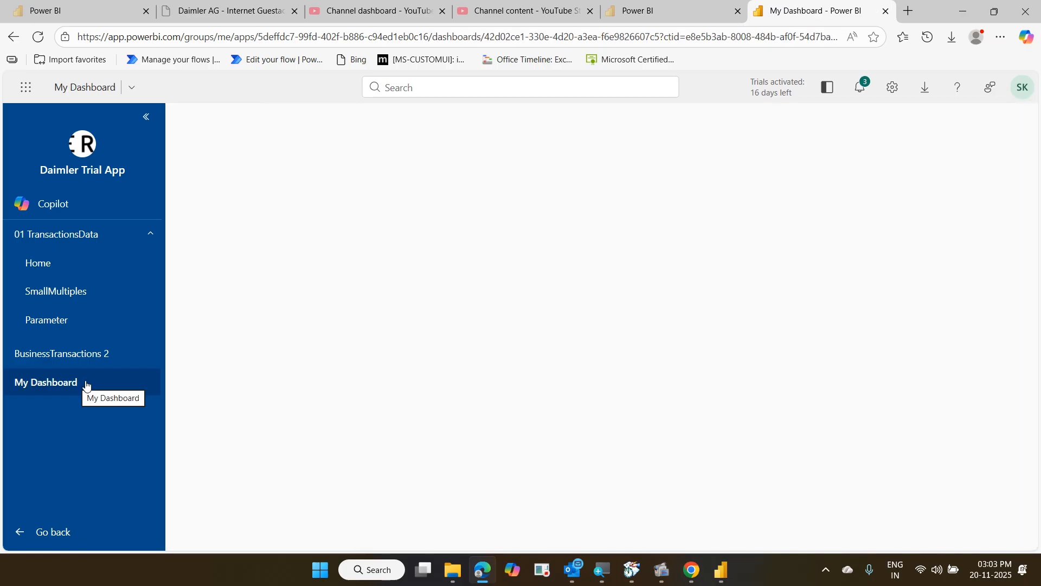
left_click(96, 246)
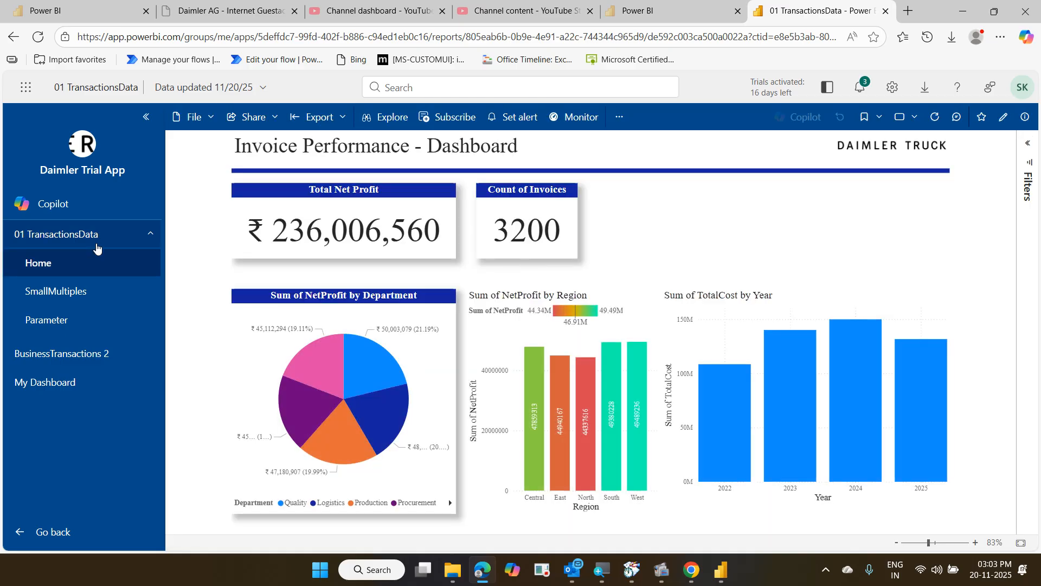
Browse the SmallMultiples and Parameter pages, My Dashboard, and finish on BusinessTransactions 2
left_click(90, 292)
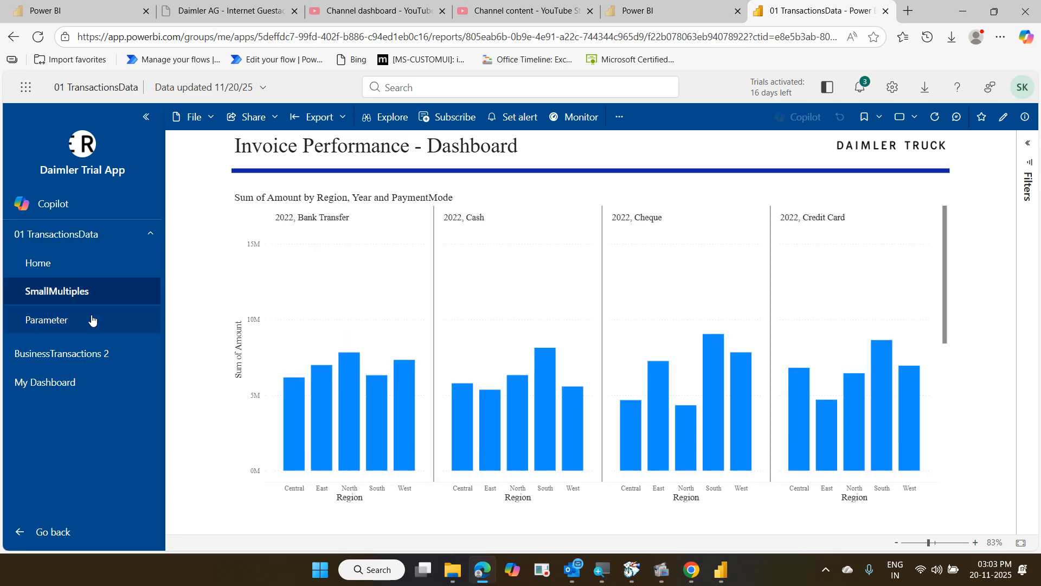
left_click(93, 320)
left_click(90, 355)
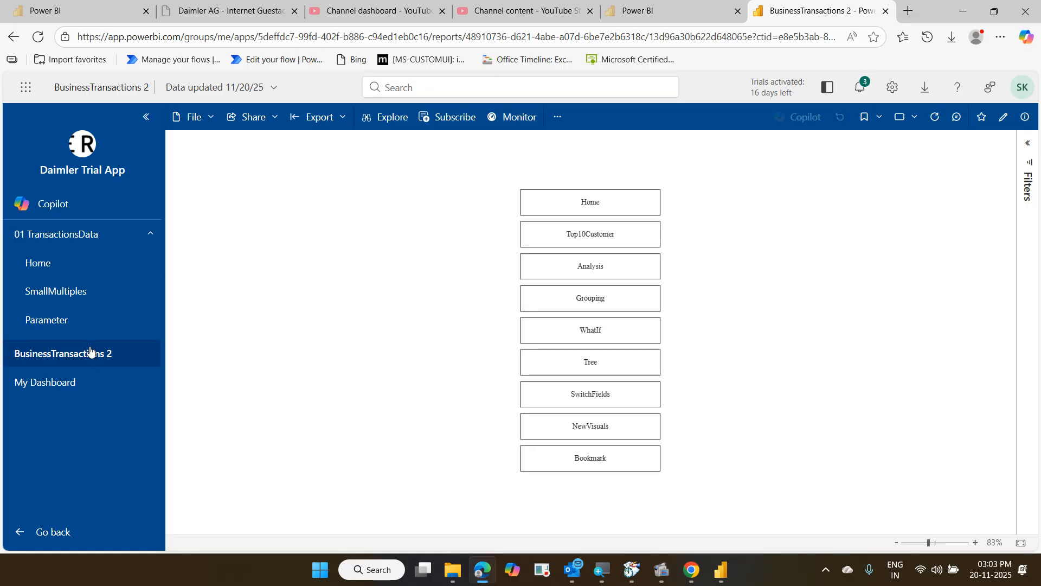
left_click(82, 381)
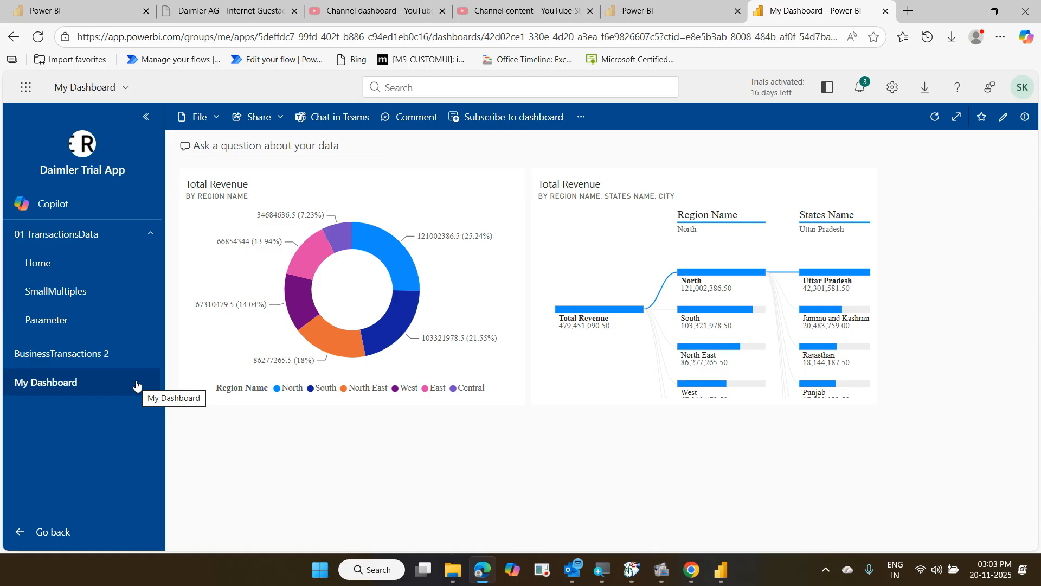
left_click(97, 360)
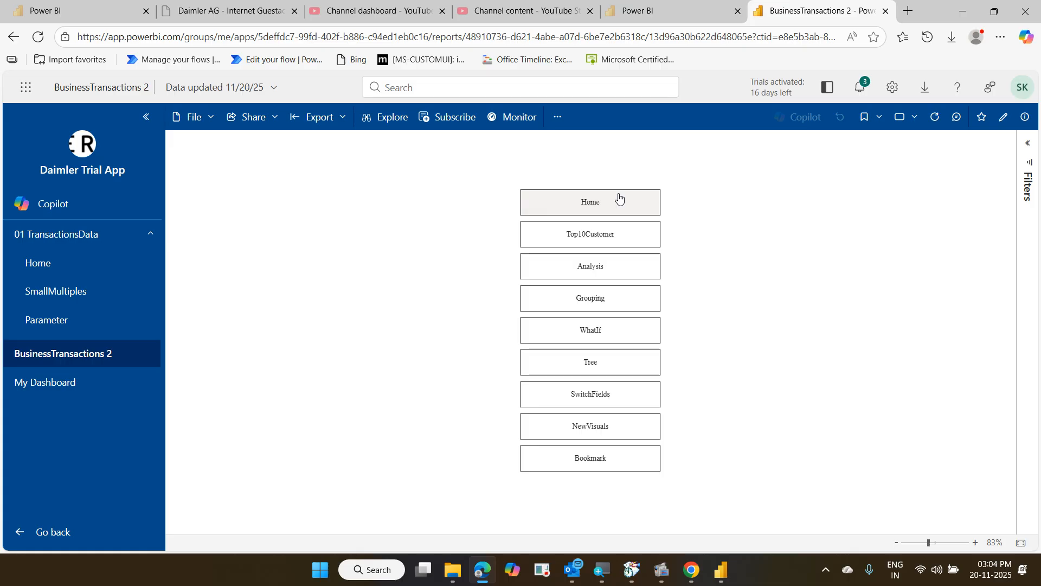
Preview the 01 TransactionsData report full screen, exit it, then switch to BusinessTransactions 2
left_click(103, 245)
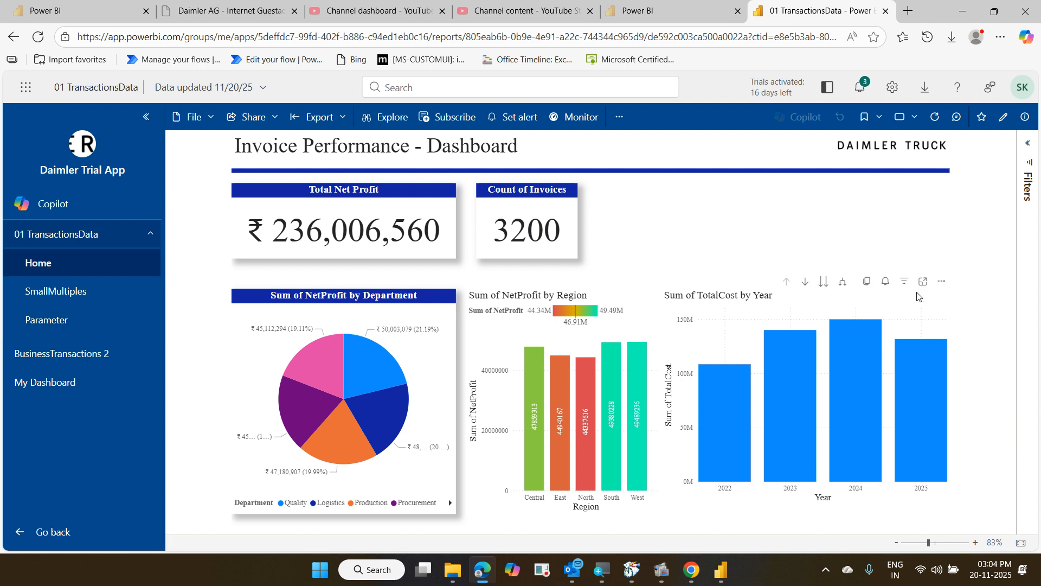
left_click(904, 117)
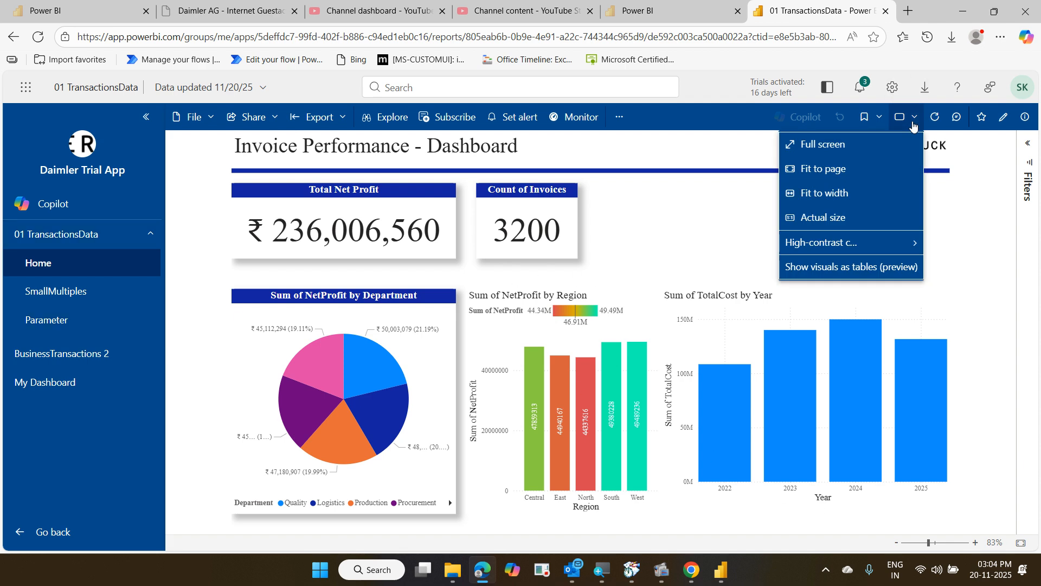
left_click(859, 154)
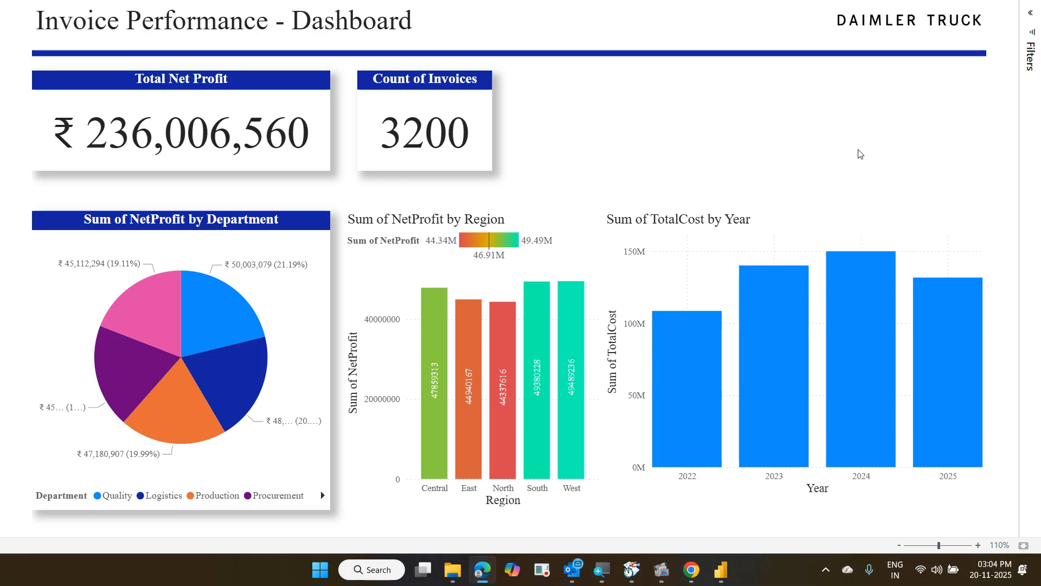
key("Escape")
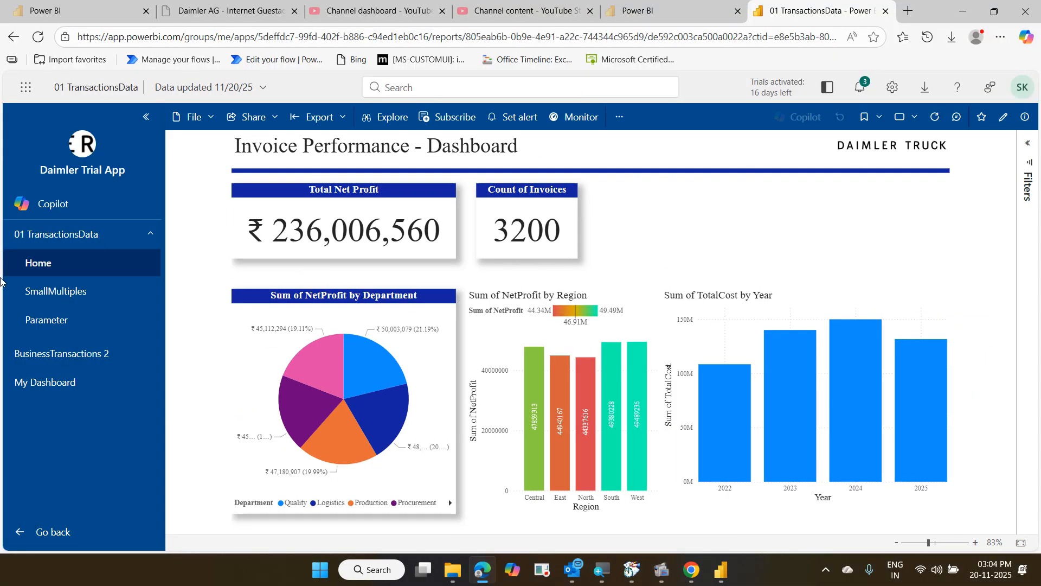
left_click(67, 354)
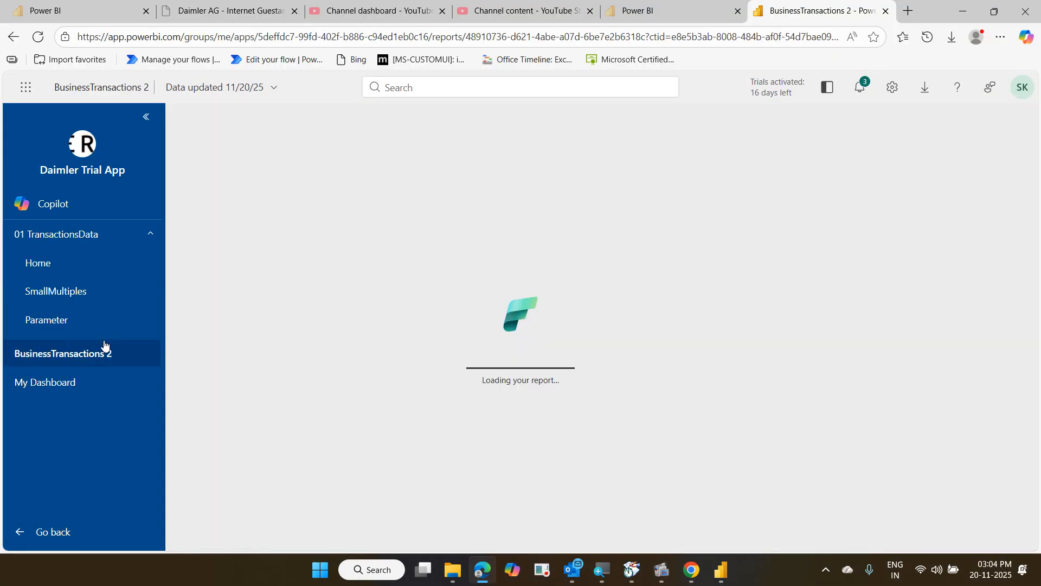
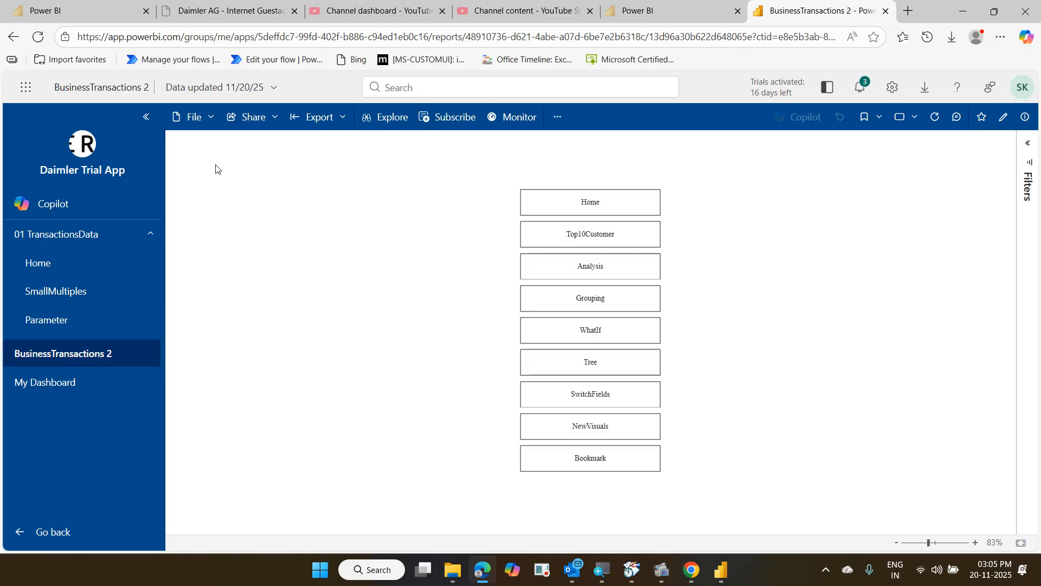
Open the report's Share to Teams chat window, close it, and return to Power BI Home
left_click(276, 119)
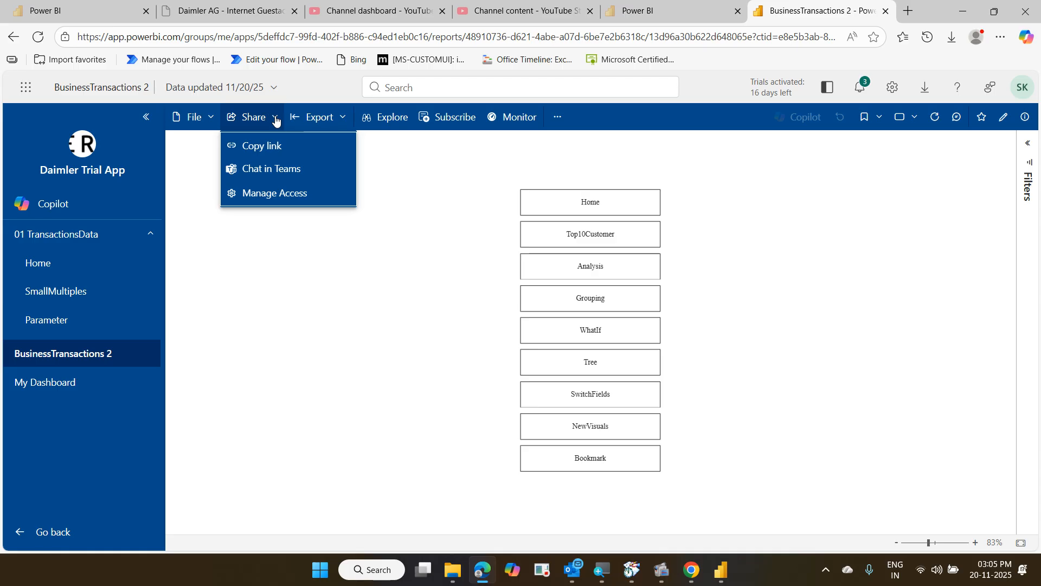
left_click(298, 172)
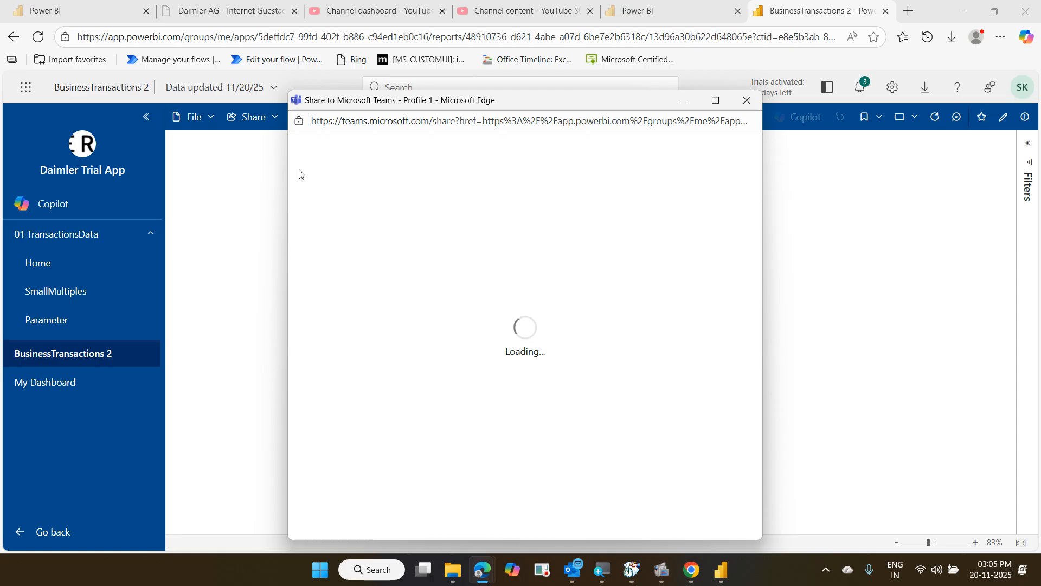
left_click(747, 101)
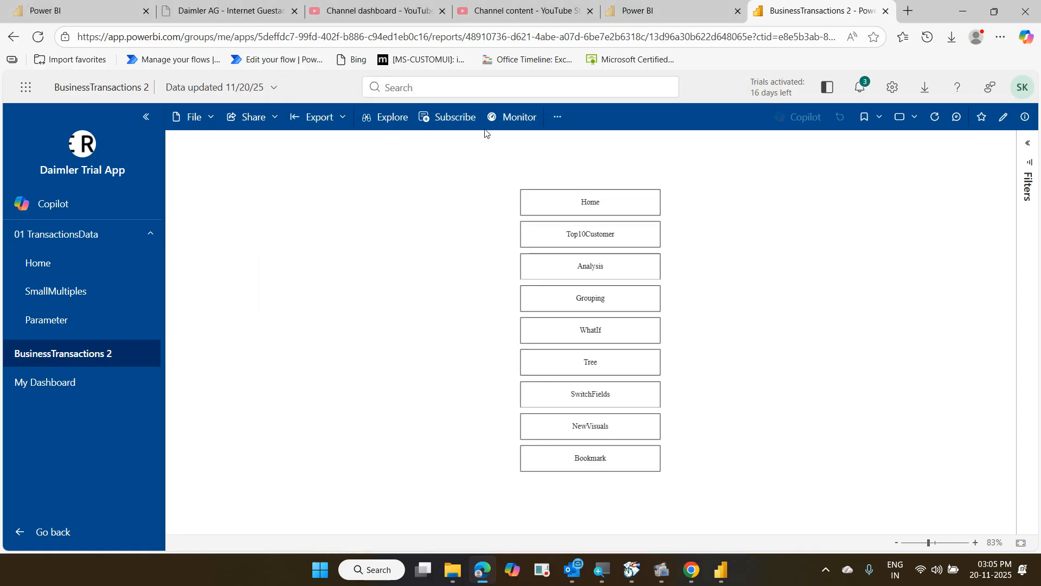
left_click(68, 533)
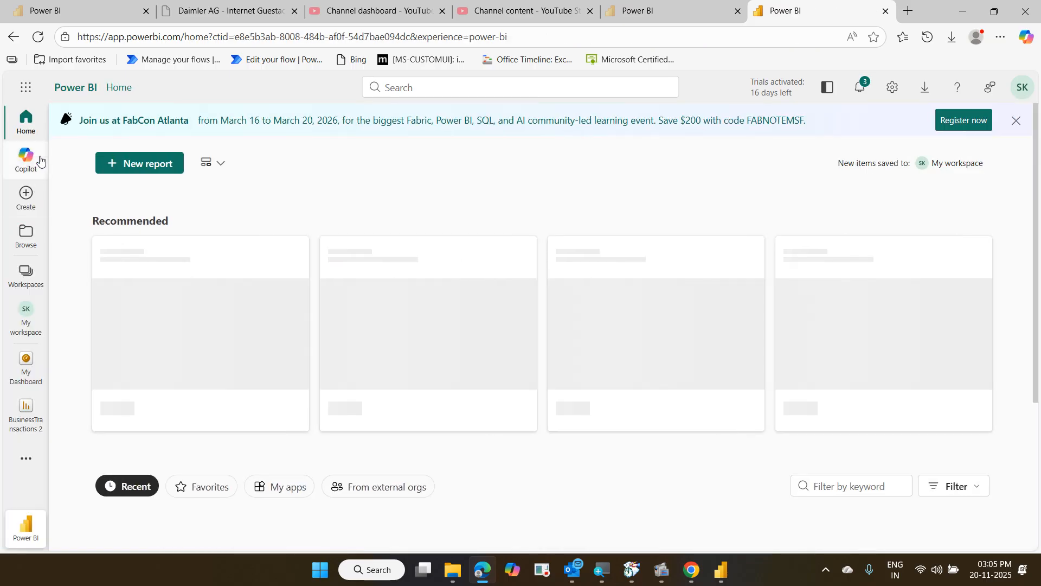
Go from My workspace to Daimler Trial Training via Workspaces and scroll through its items
left_click(23, 331)
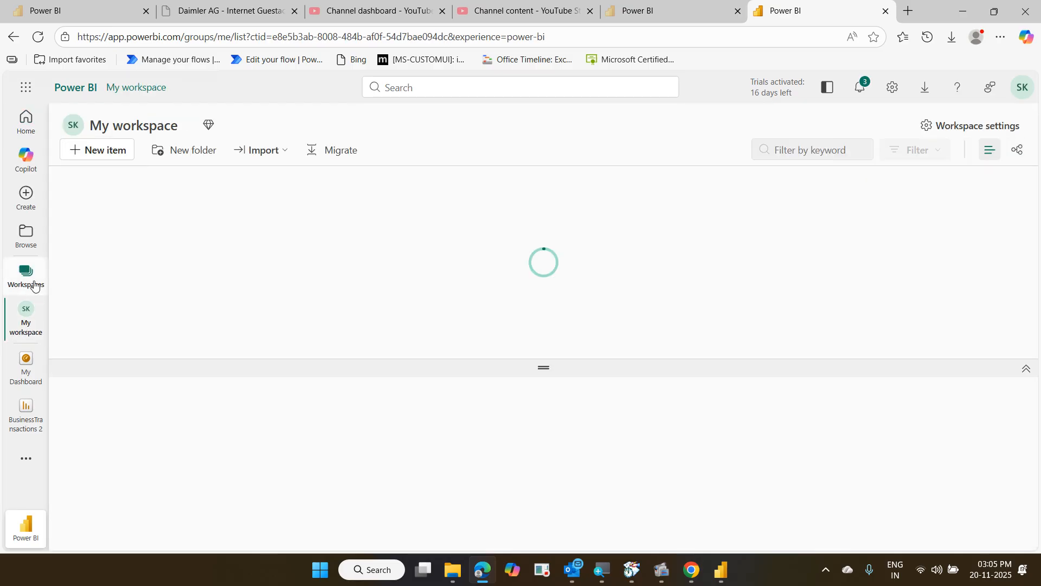
left_click(26, 276)
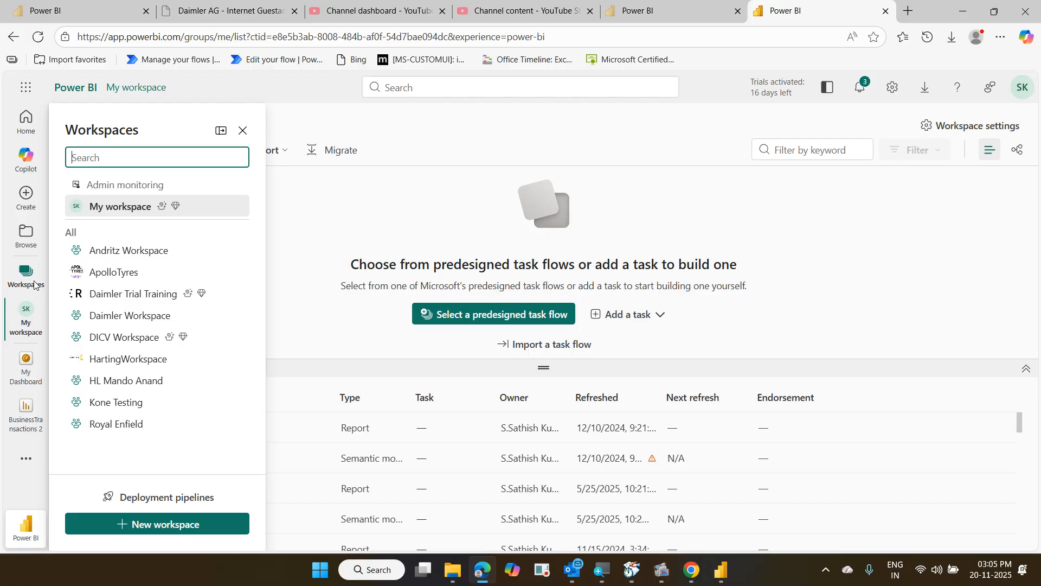
left_click(142, 297)
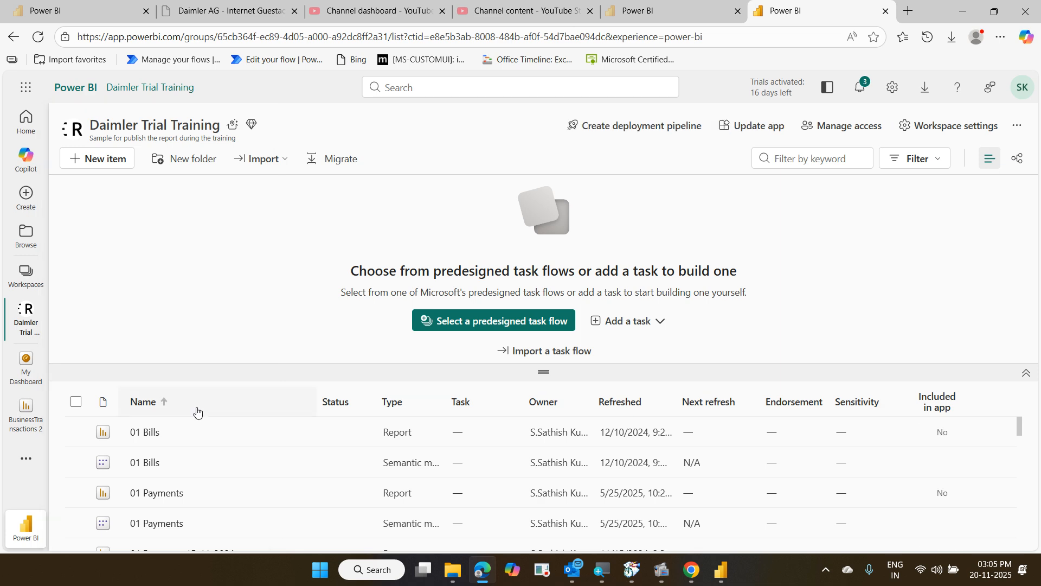
scroll(248, 455, "down", 2)
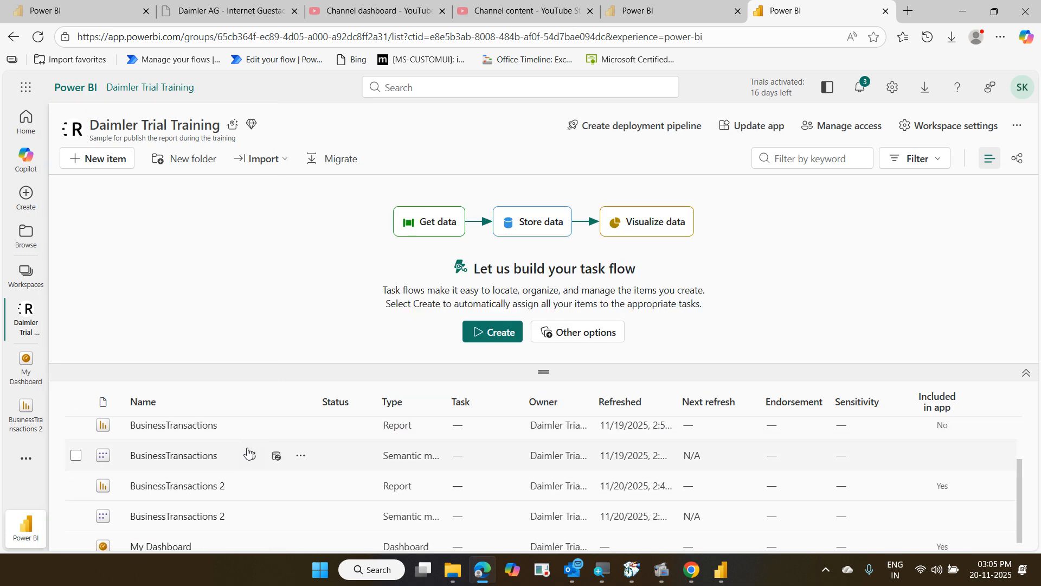
scroll(249, 453, "up", 2)
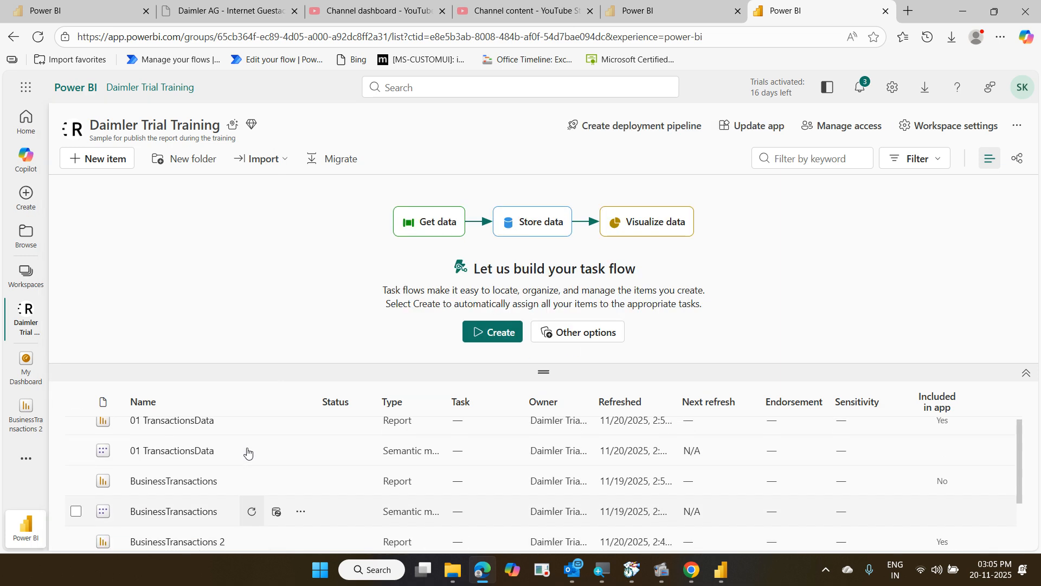
scroll(247, 452, "down", 2)
scroll(257, 461, "up", 3)
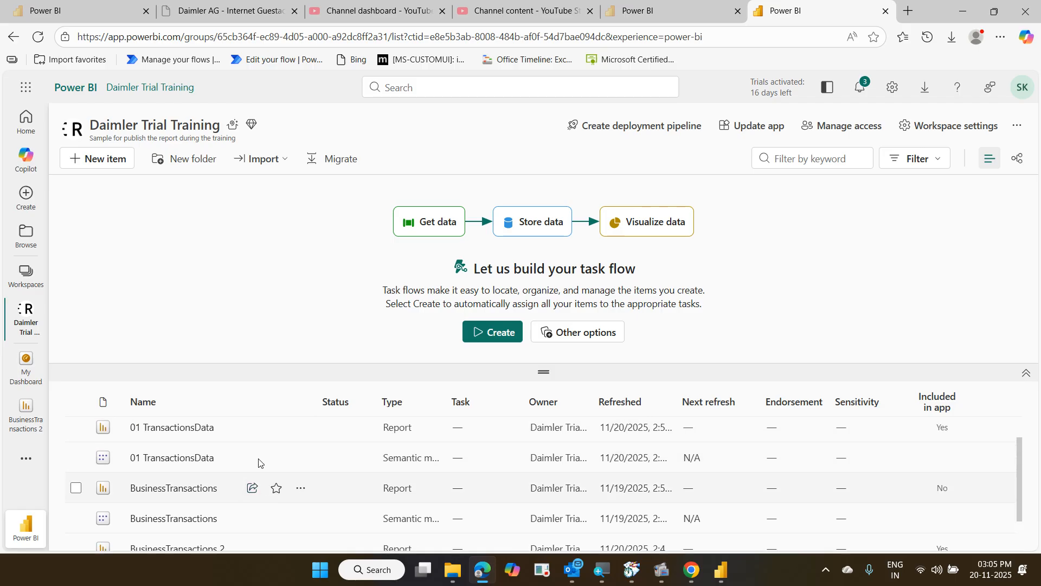
left_click(764, 139)
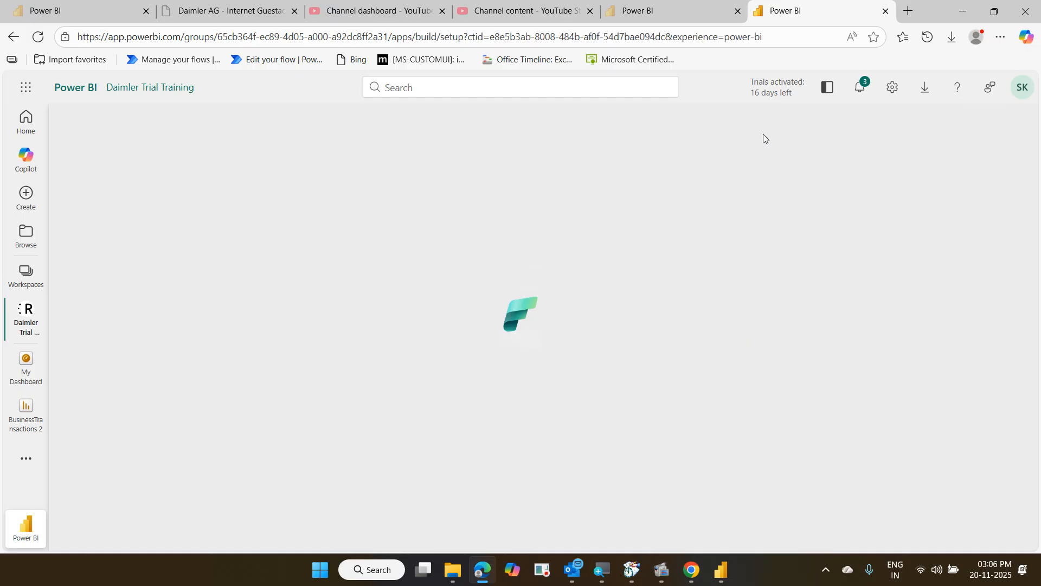
scroll(609, 308, "down", 3)
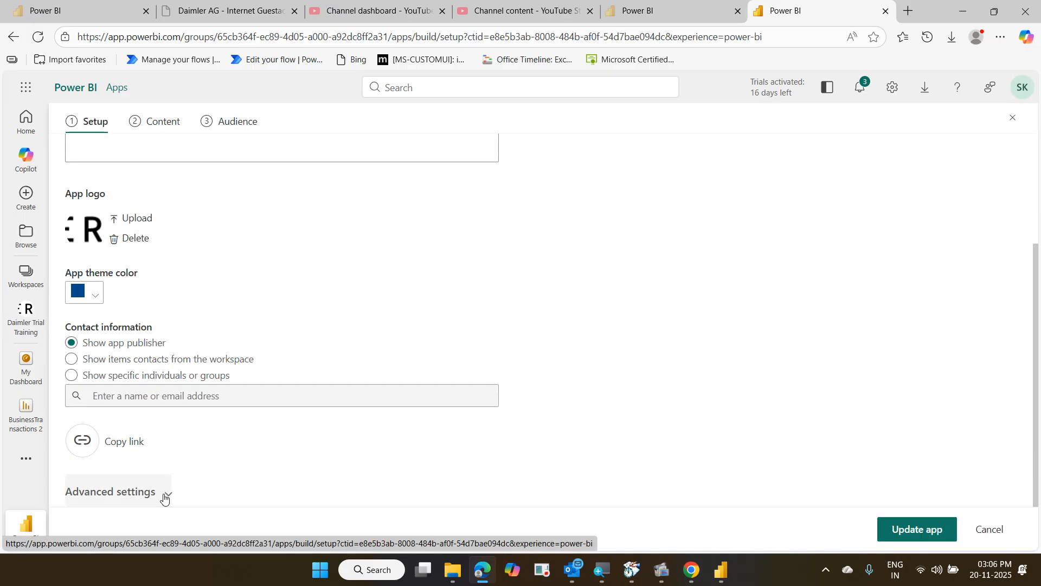
left_click(165, 498)
scroll(190, 447, "down", 6)
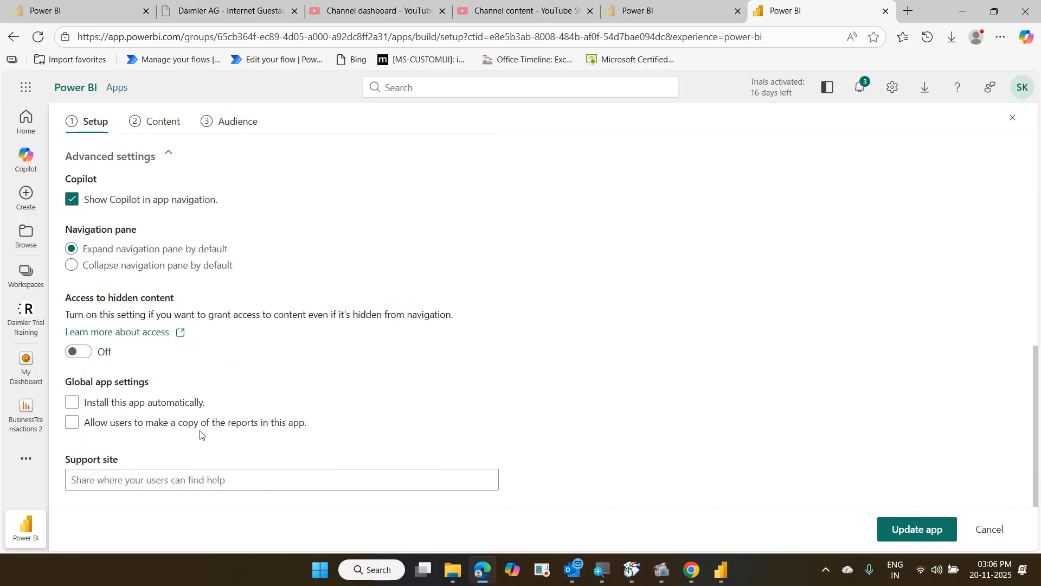
scroll(200, 434, "up", 9)
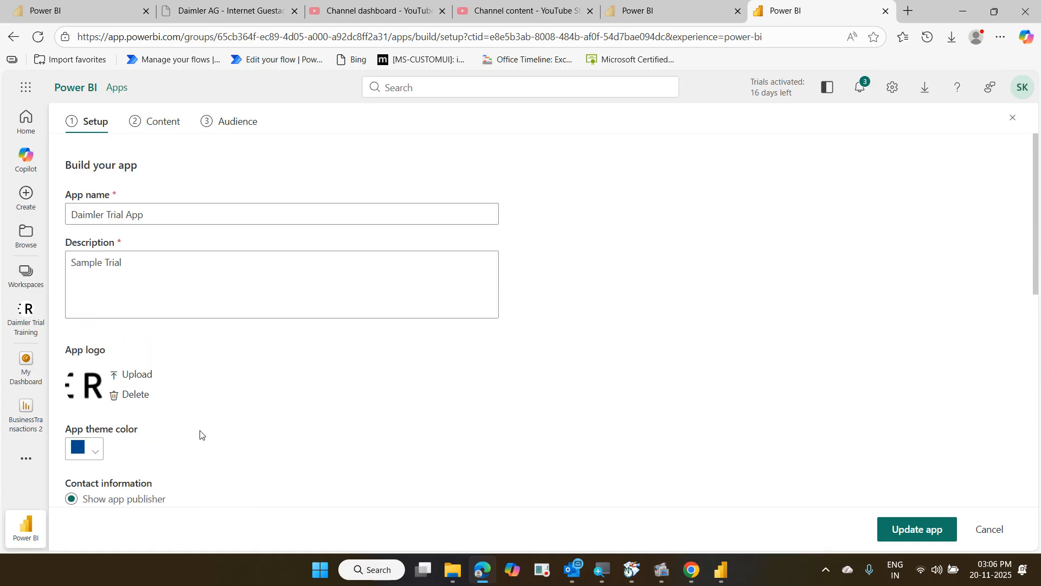
left_click(1014, 119)
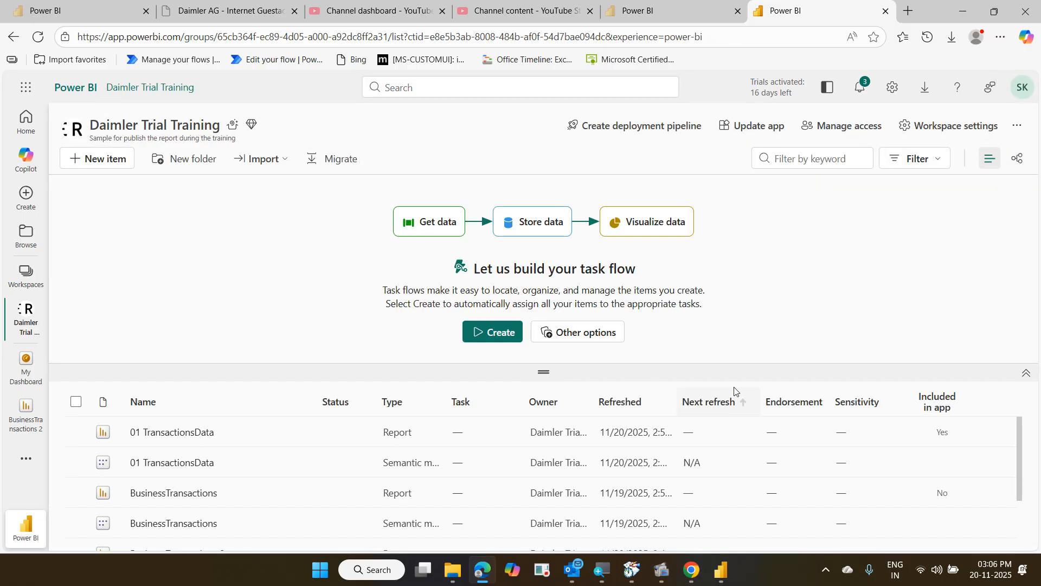
left_click(941, 133)
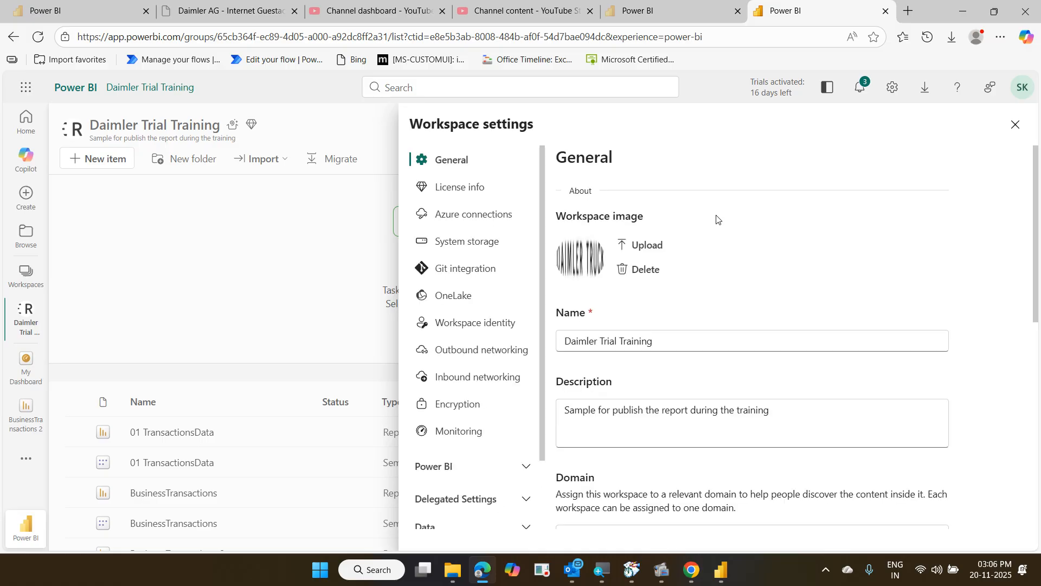
scroll(728, 254, "down", 8)
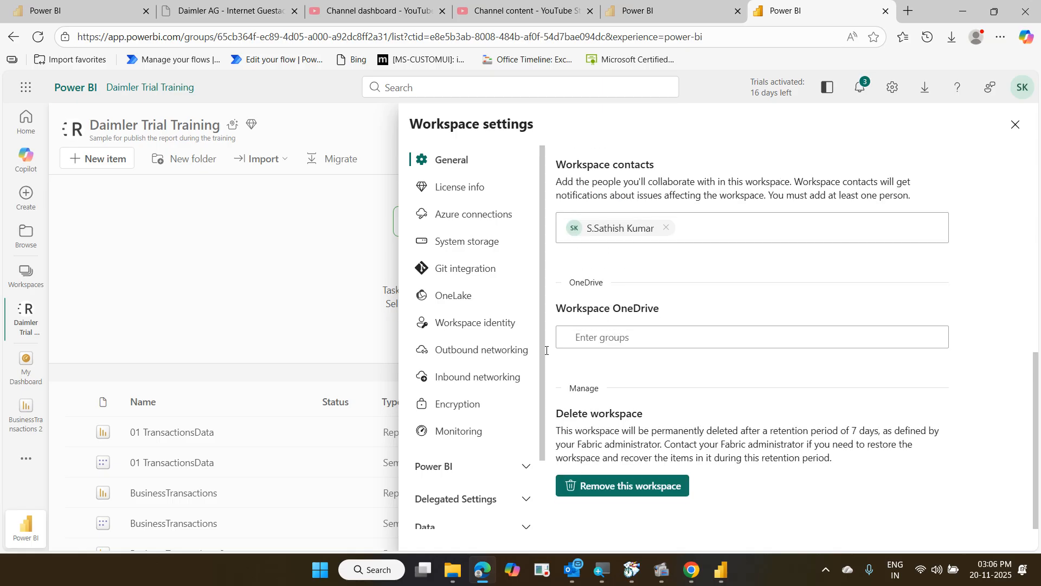
scroll(525, 371, "down", 3)
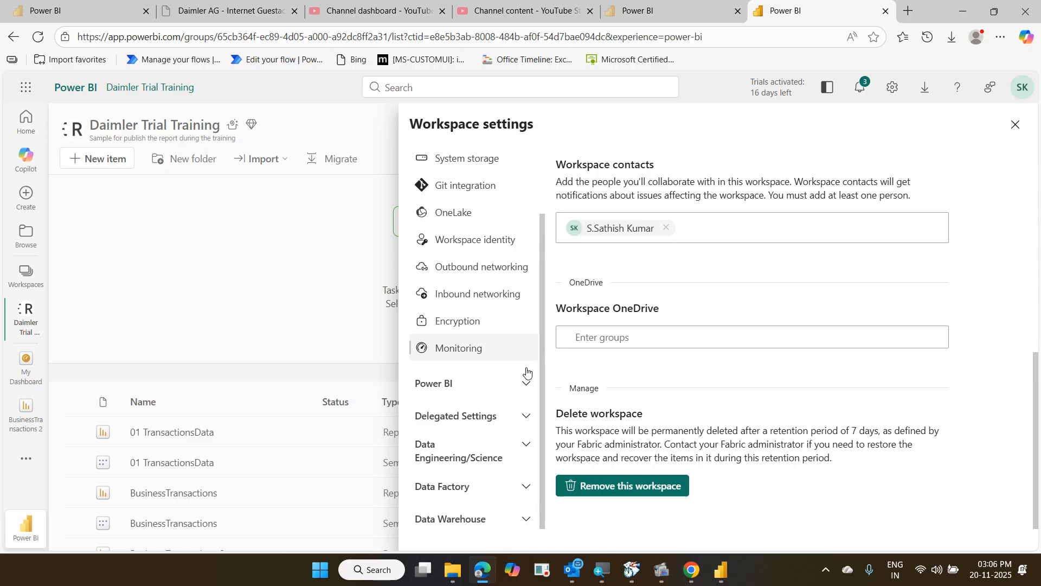
left_click(526, 384)
scroll(524, 391, "down", 3)
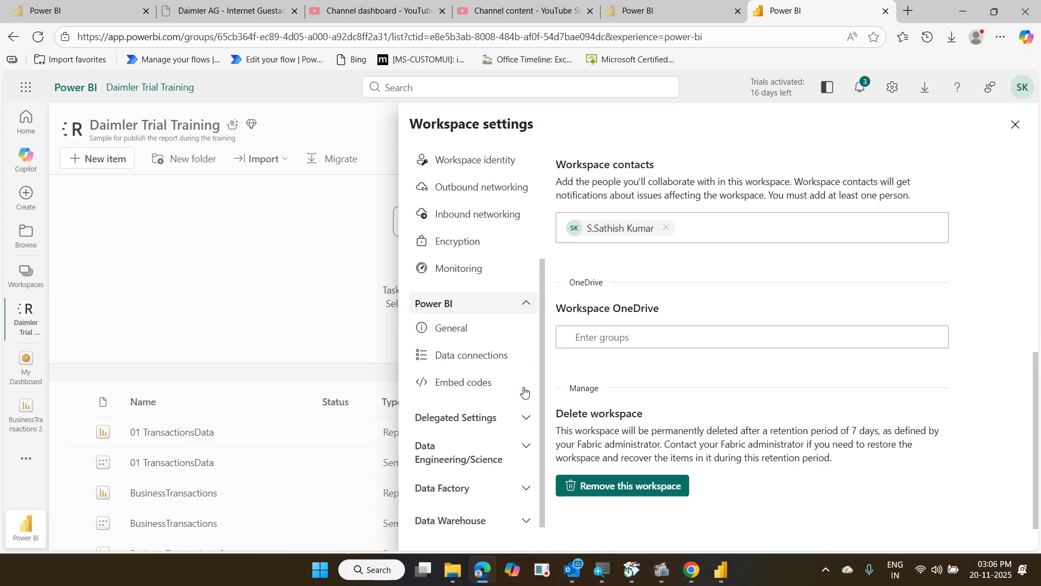
scroll(529, 398, "up", 6)
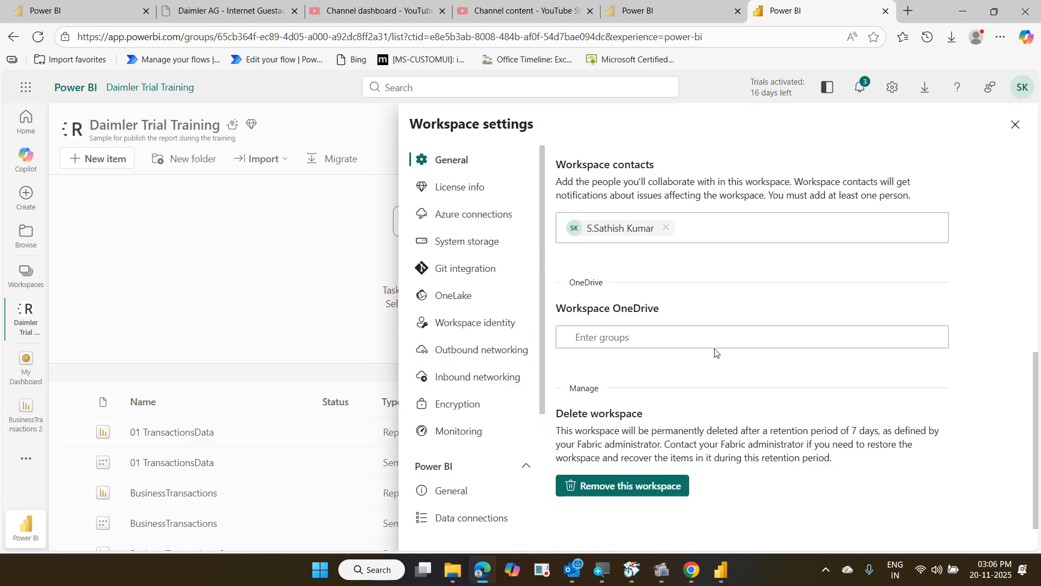
left_click(1015, 125)
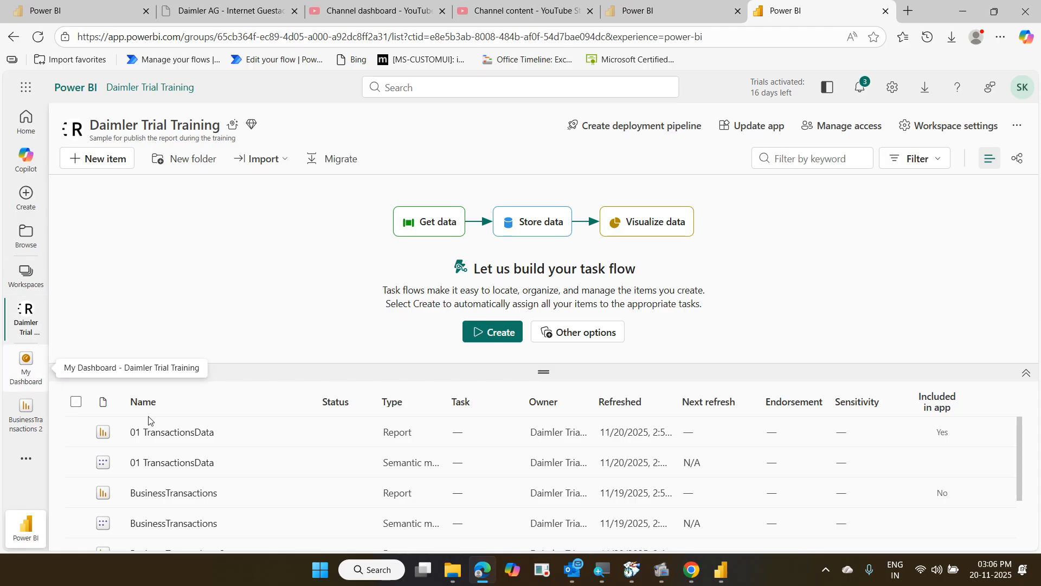
Hide the workspace task flow, then reopen Daimler Trial Training from the Recent list
scroll(255, 436, "down", 1)
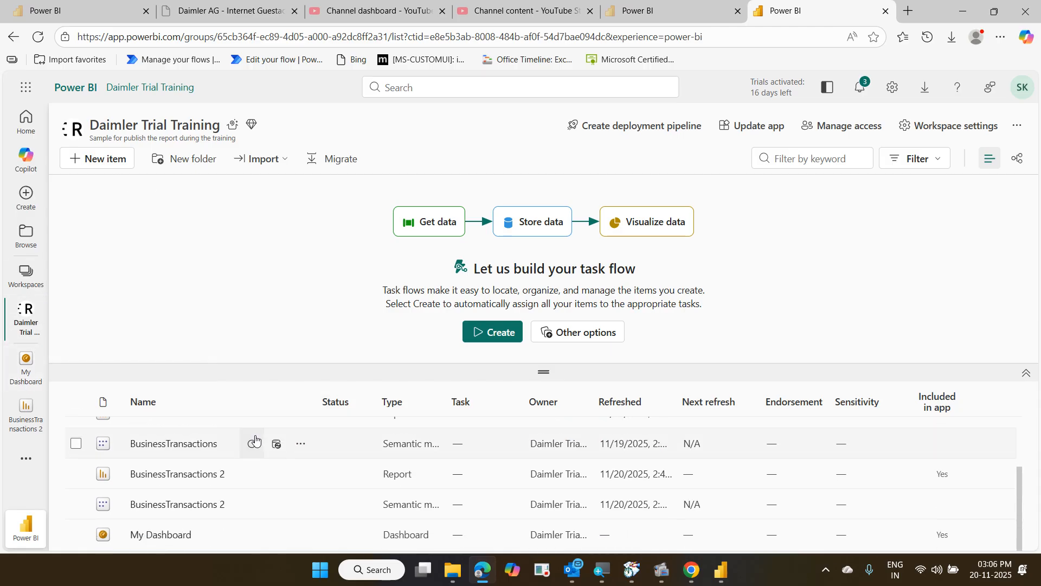
scroll(256, 437, "up", 2)
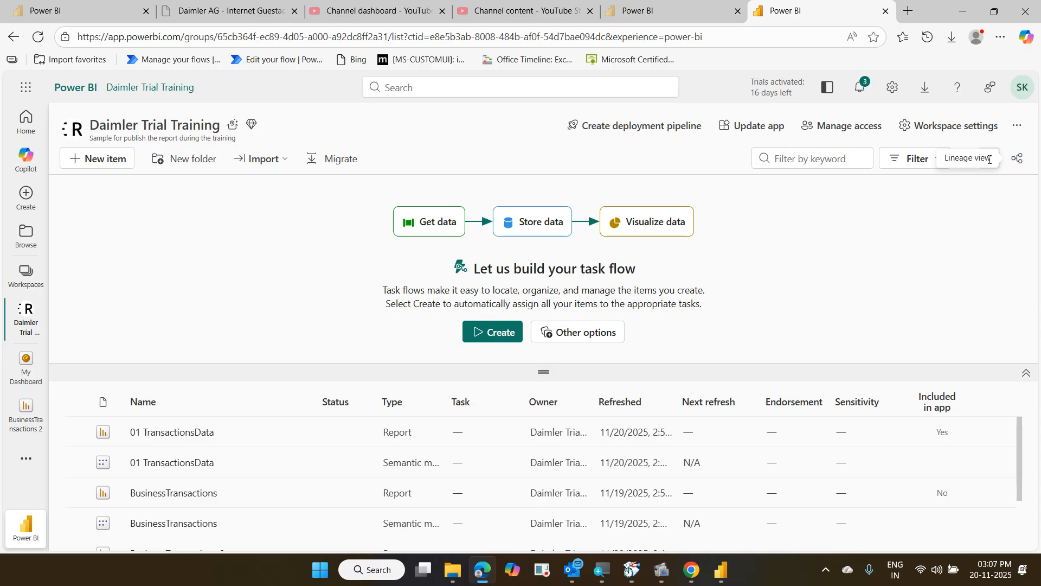
left_click(1026, 372)
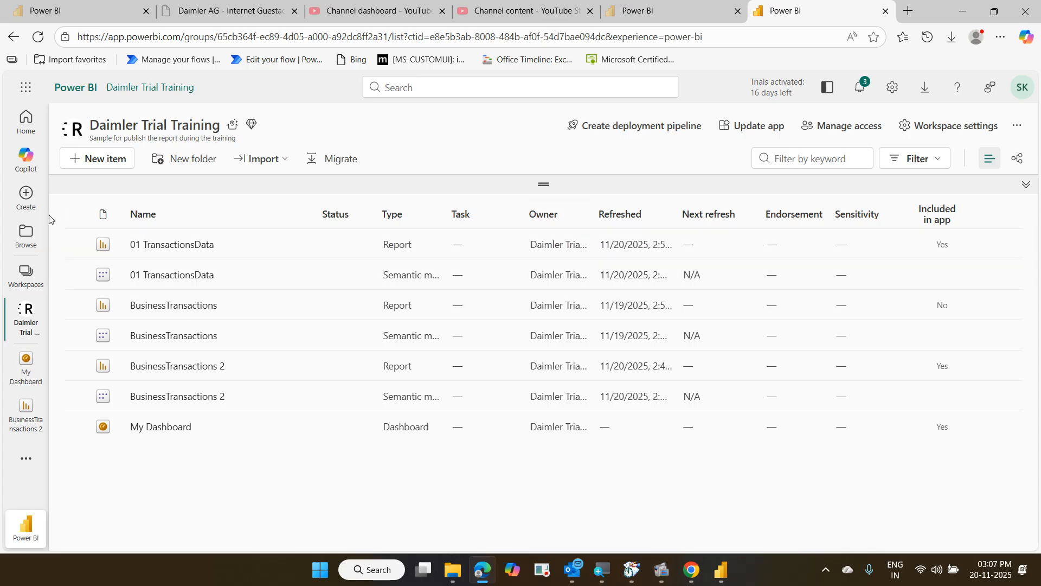
left_click(34, 204)
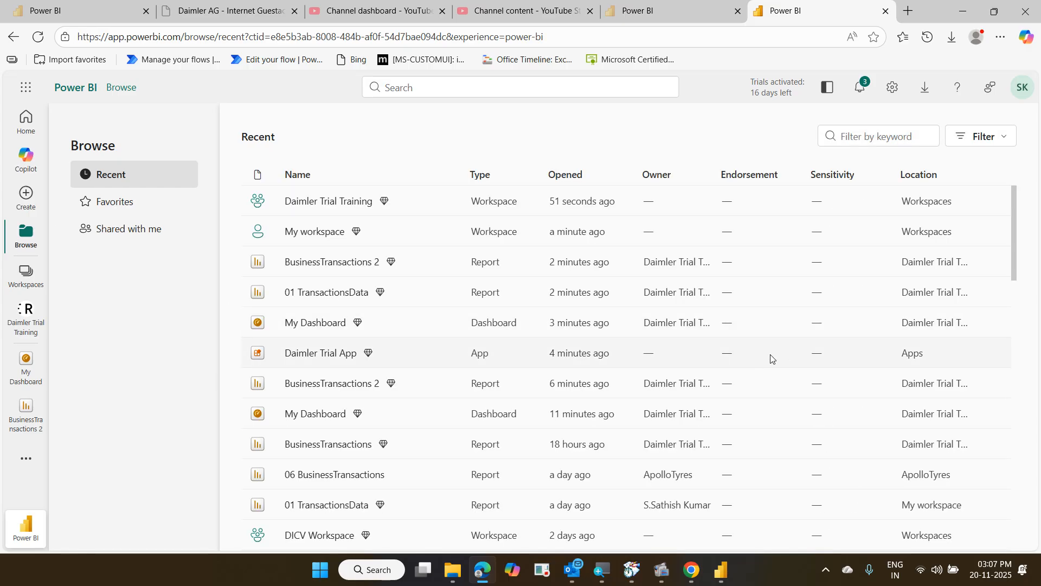
right_click(368, 355)
left_click(338, 208)
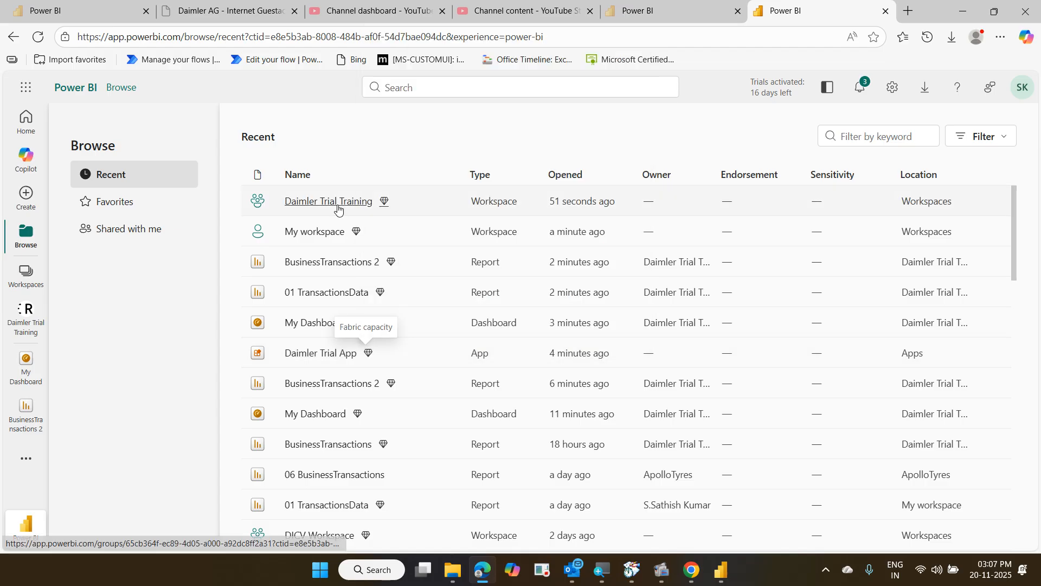
left_click(337, 209)
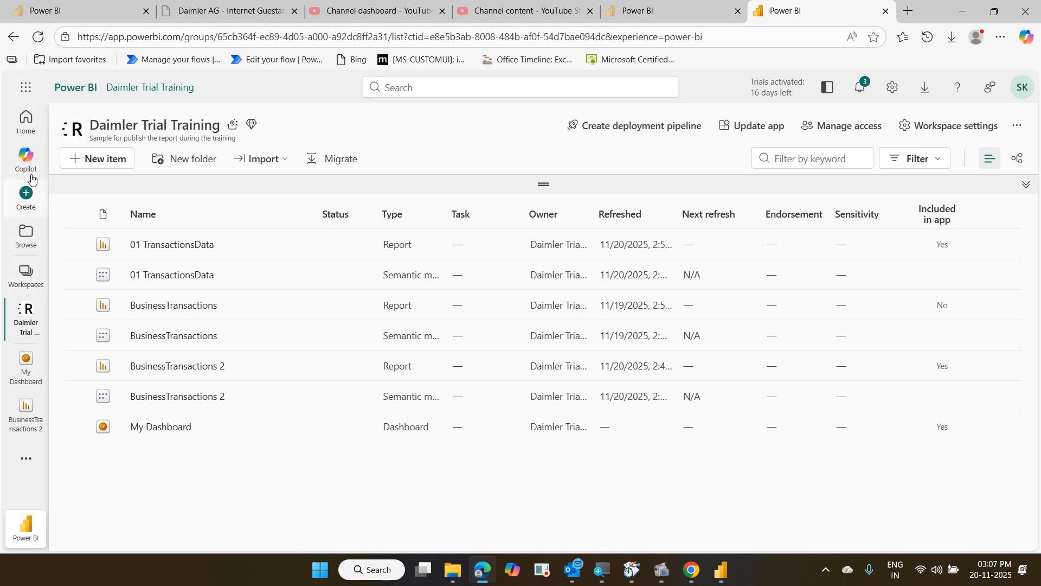
Return to Home, view the empty My apps list, and browse Recent items
left_click(26, 122)
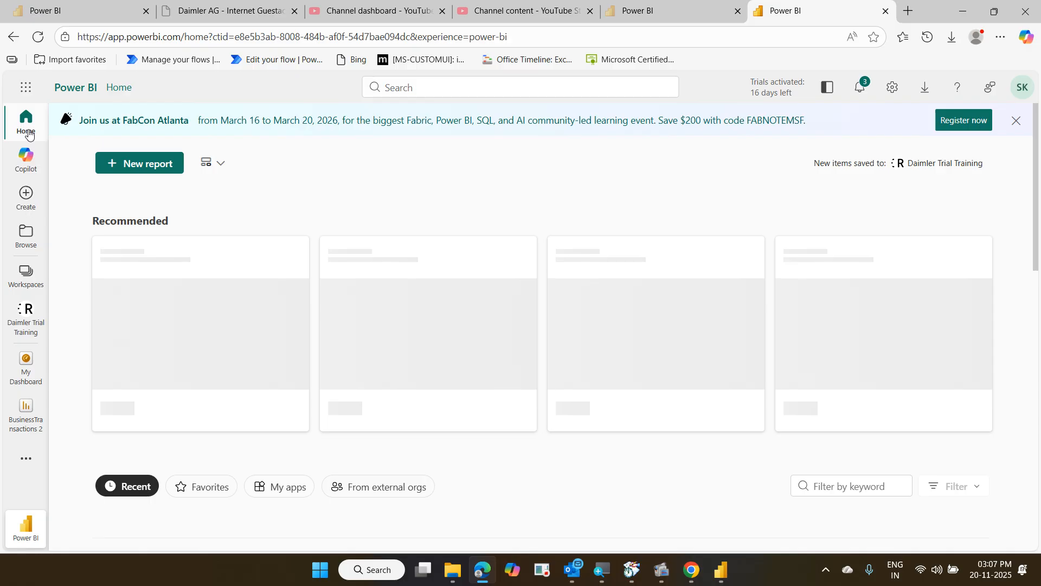
scroll(270, 307, "down", 2)
scroll(269, 307, "down", 1)
scroll(269, 305, "up", 2)
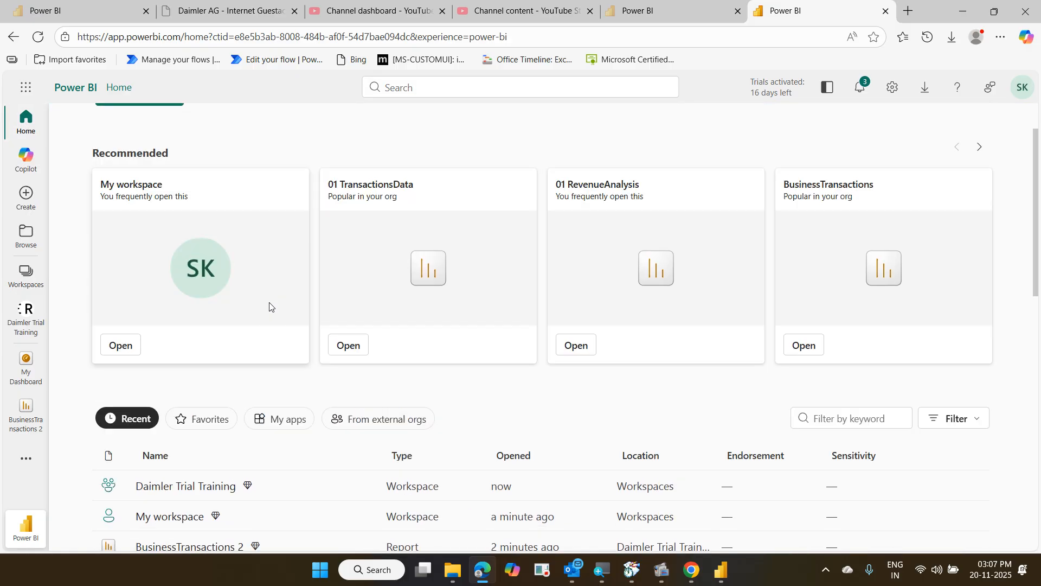
scroll(269, 304, "down", 3)
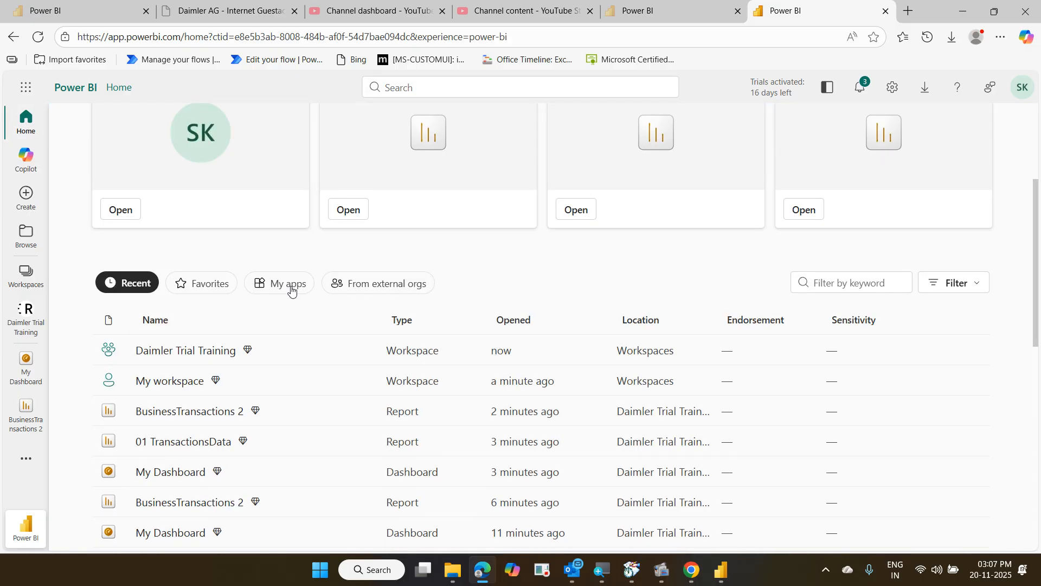
left_click(291, 291)
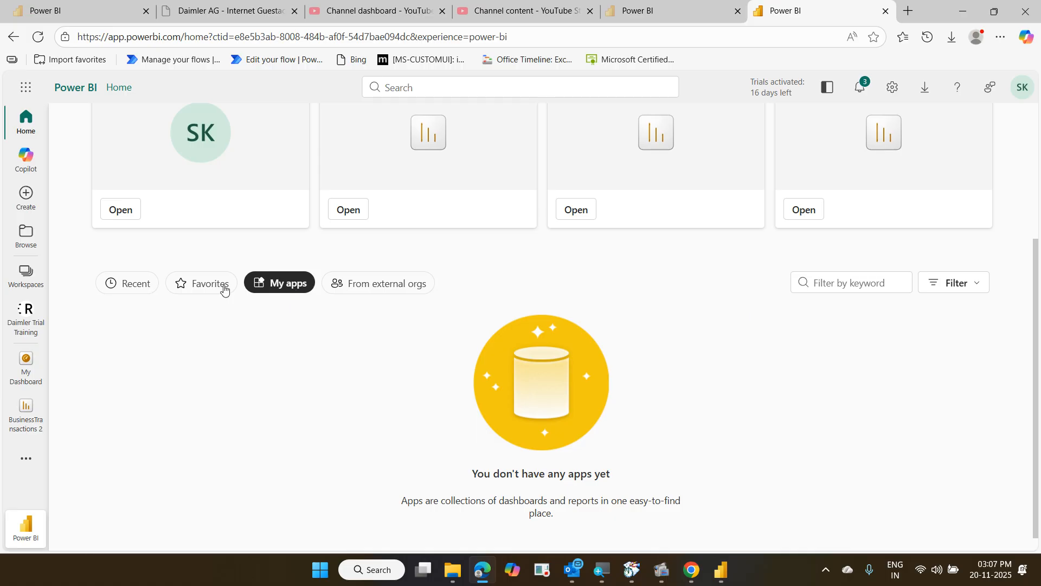
left_click(132, 288)
scroll(200, 347, "down", 5)
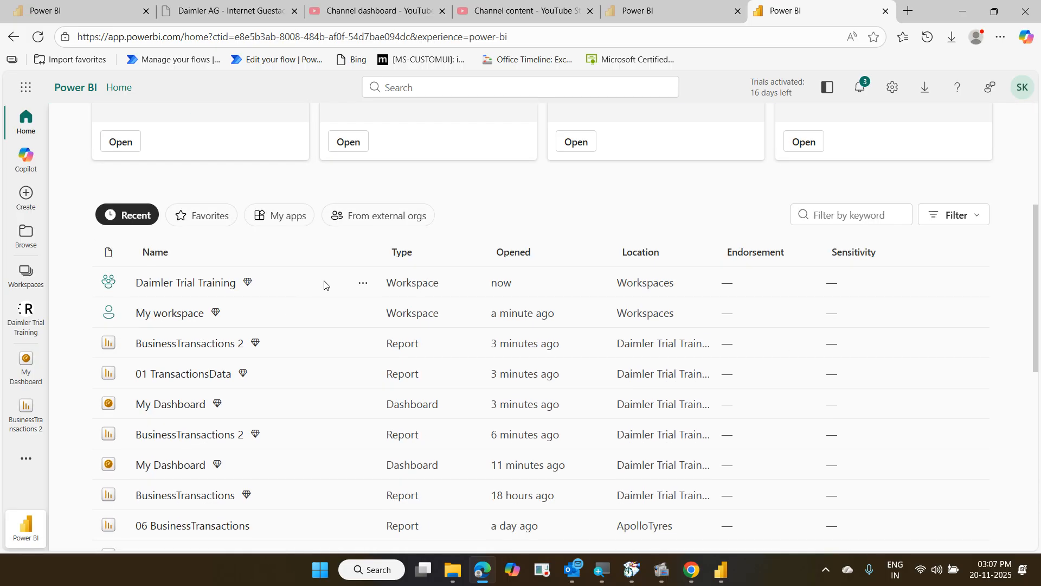
left_click(362, 284)
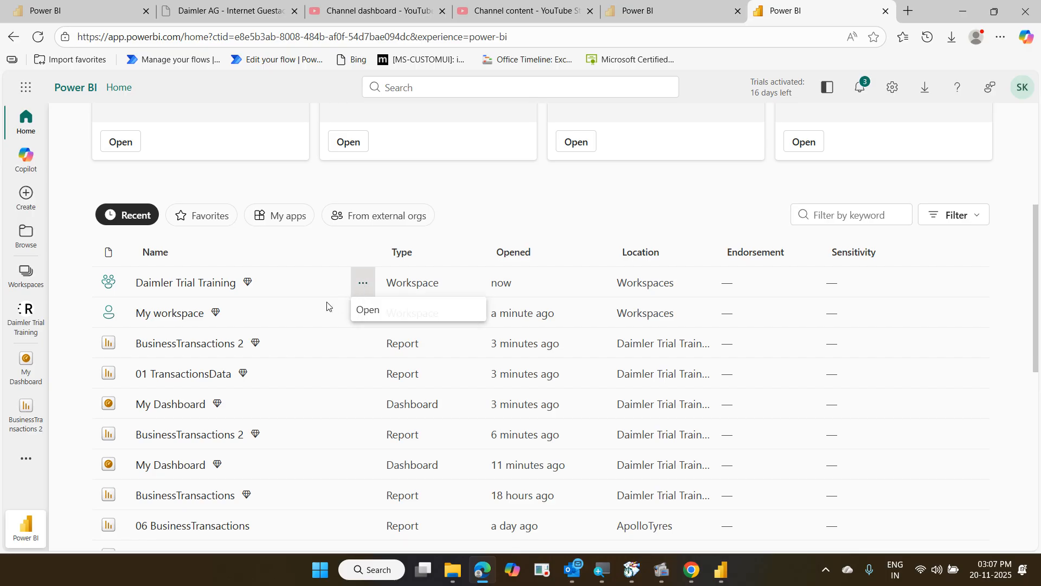
key("Escape")
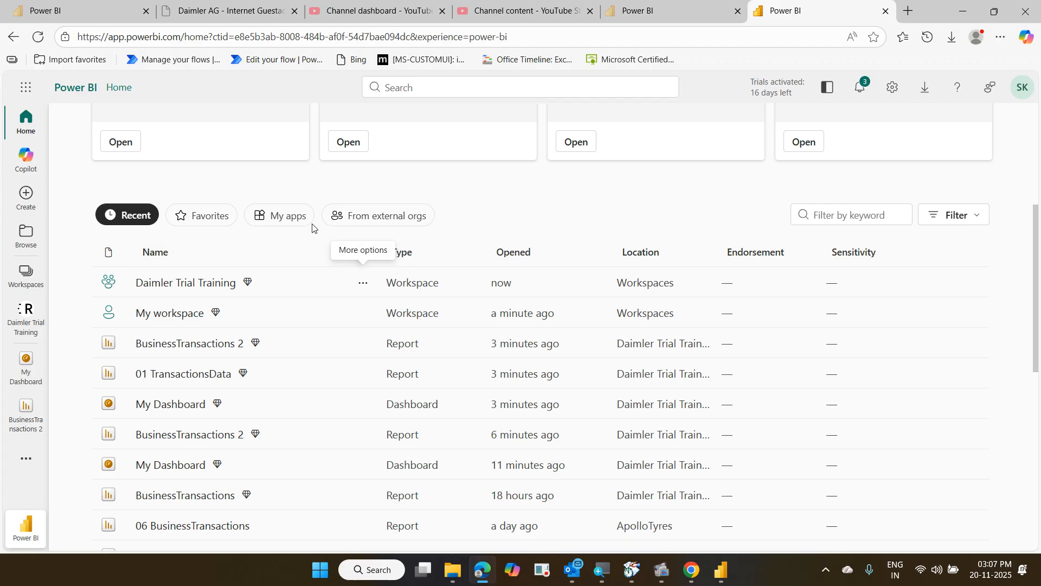
Check My apps and From external orgs again, then reload the Home page
left_click(292, 221)
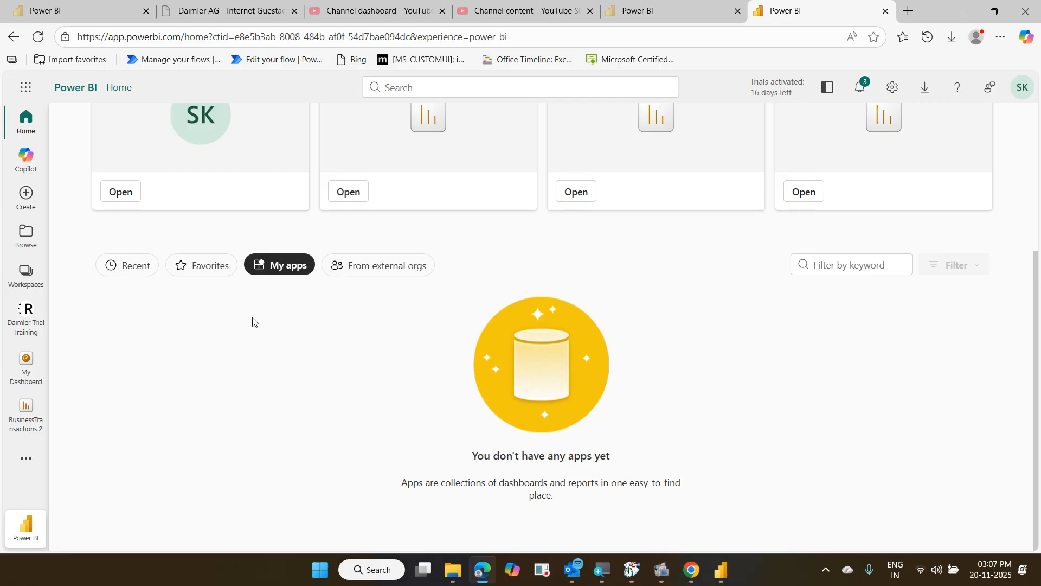
left_click(355, 273)
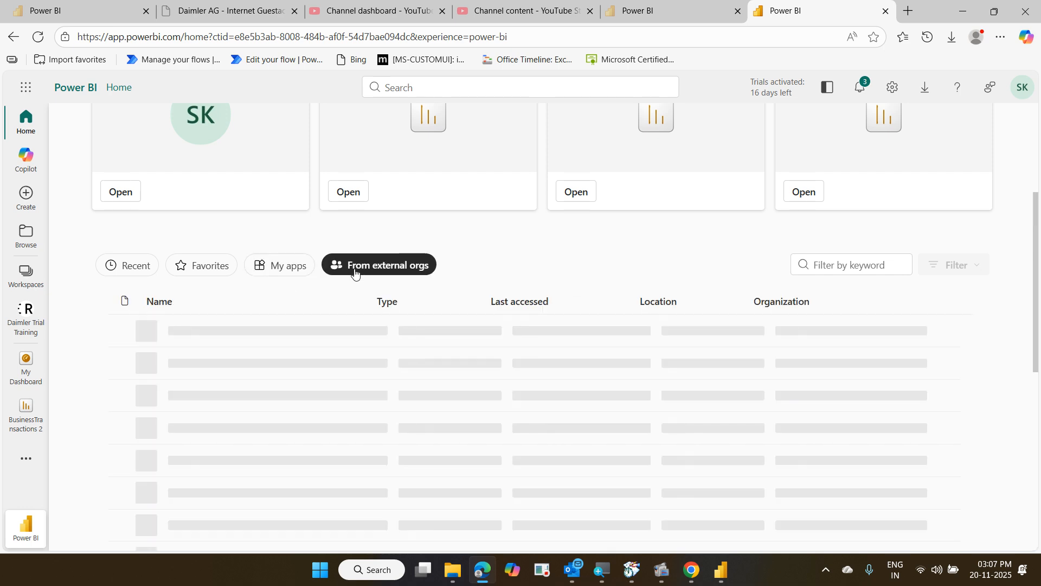
left_click(298, 275)
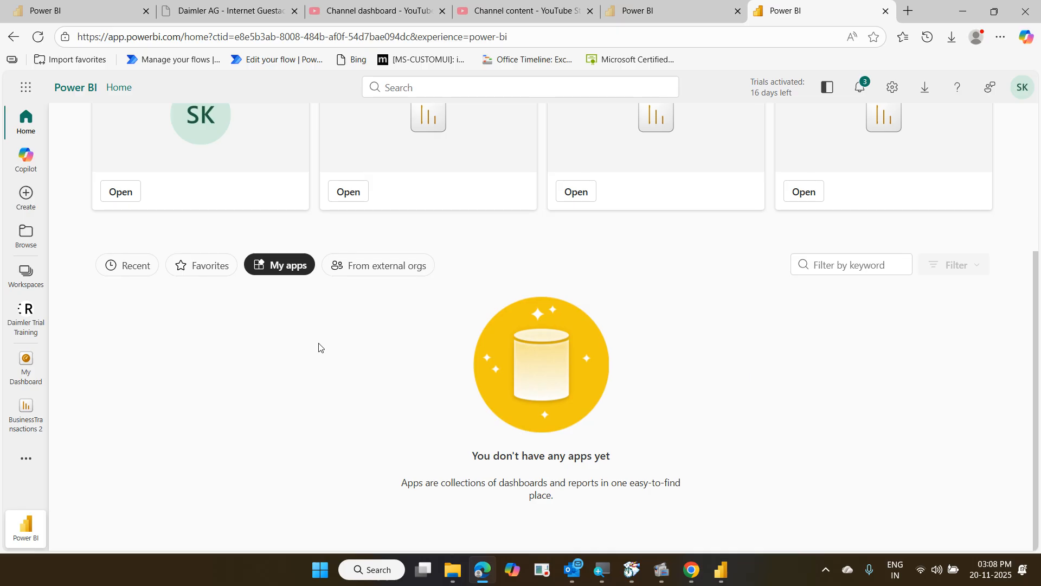
left_click(38, 41)
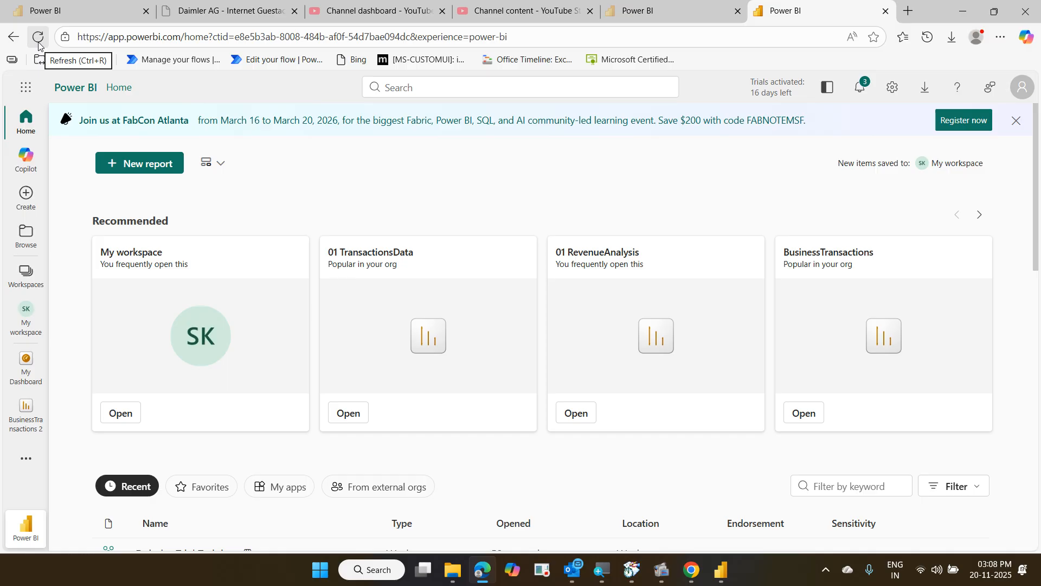
View My apps listing Harting App, Daimler Trial App and Daimler Workspace; peek at Daimler Trial App's options
scroll(348, 356, "down", 5)
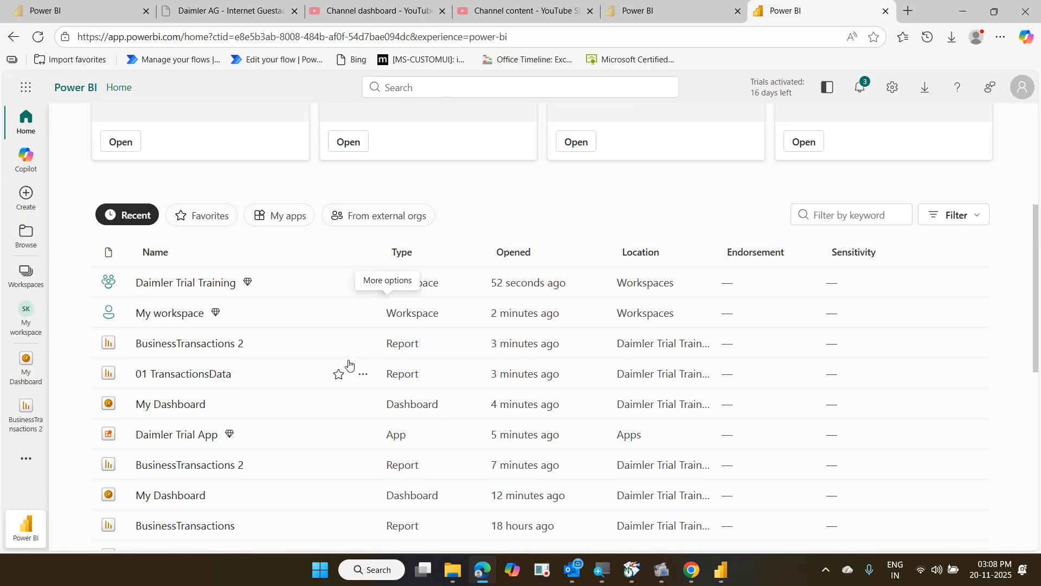
left_click(293, 225)
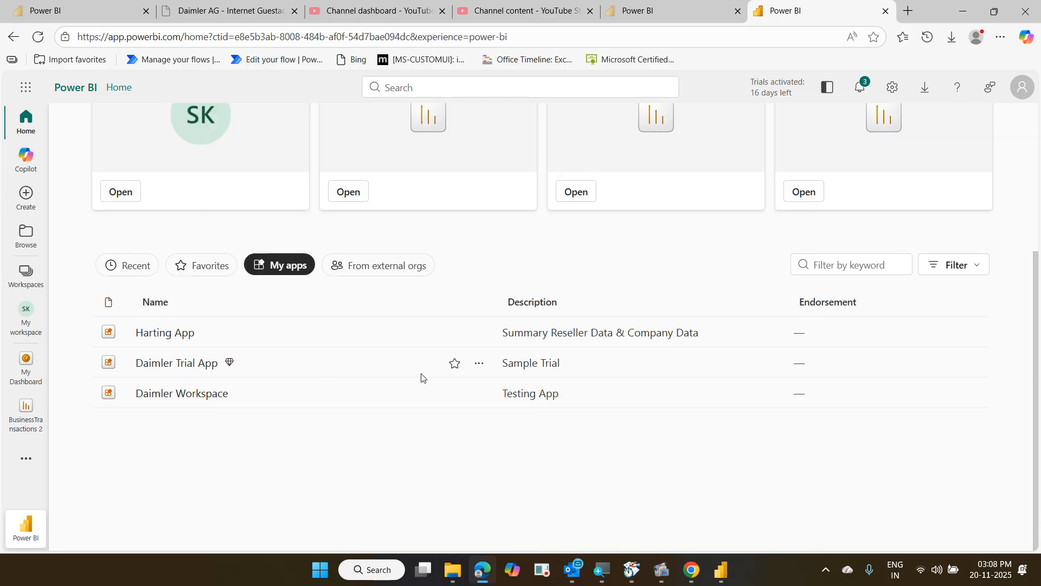
left_click(479, 362)
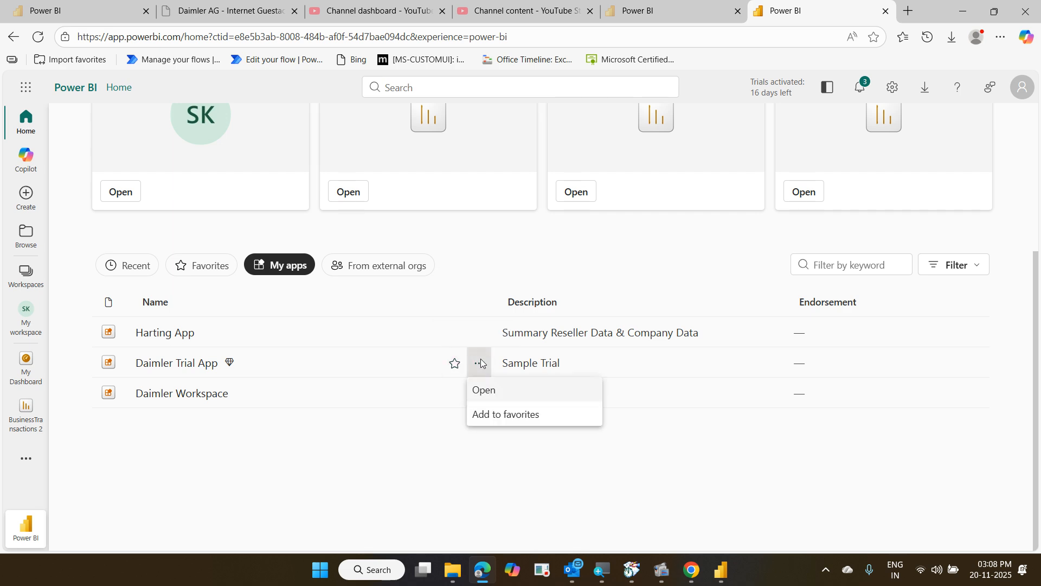
key("Escape")
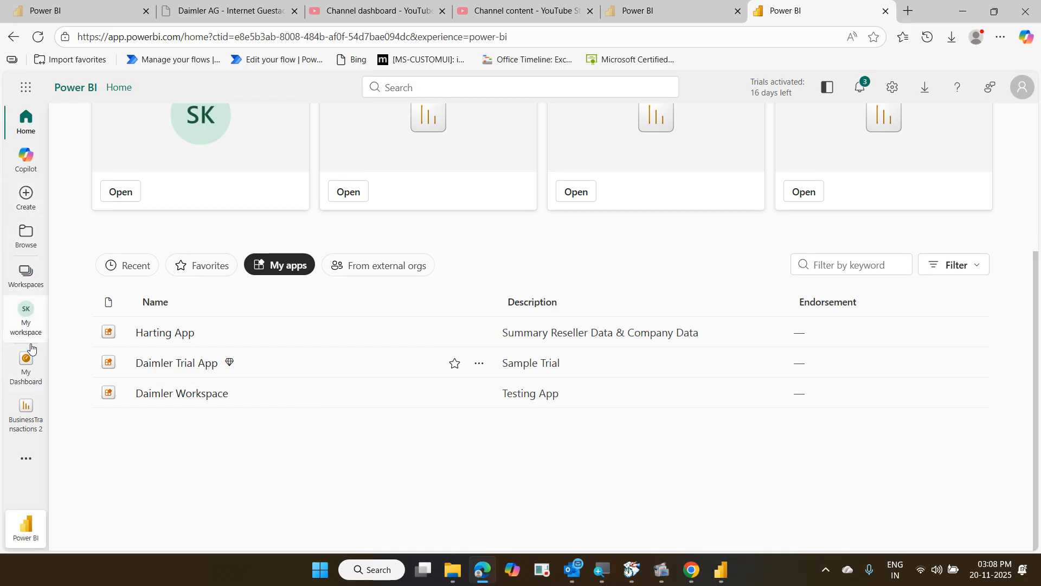
Open Daimler Trial Training from Workspaces and start Update app for its 'Sample Trial' app
left_click(28, 281)
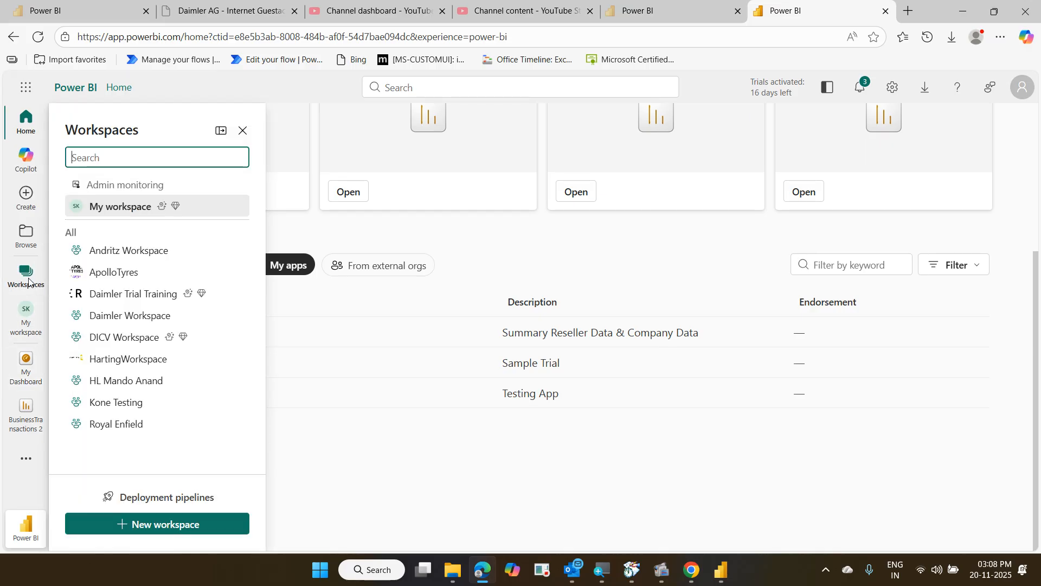
left_click(126, 294)
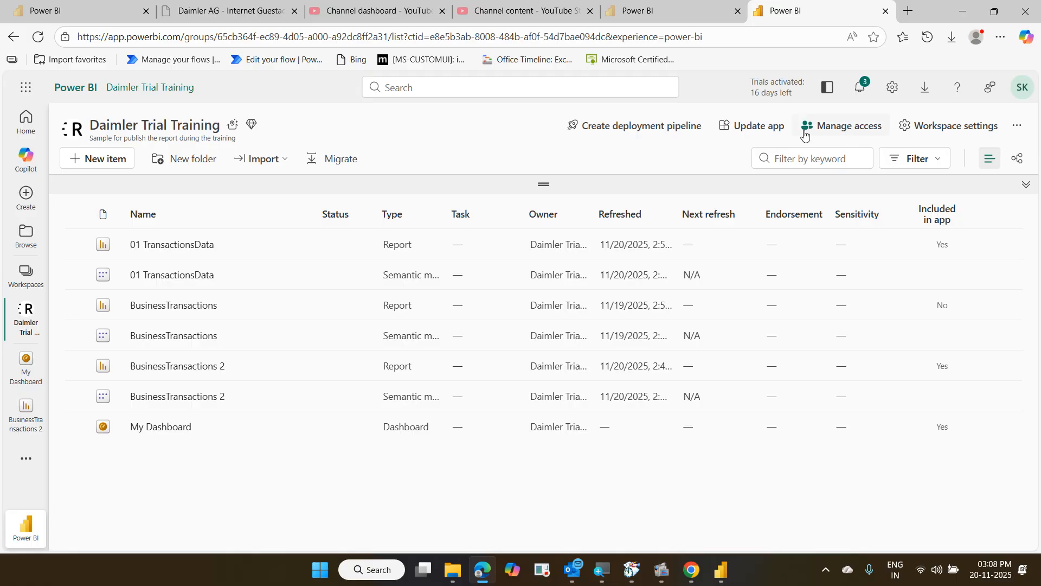
left_click(763, 132)
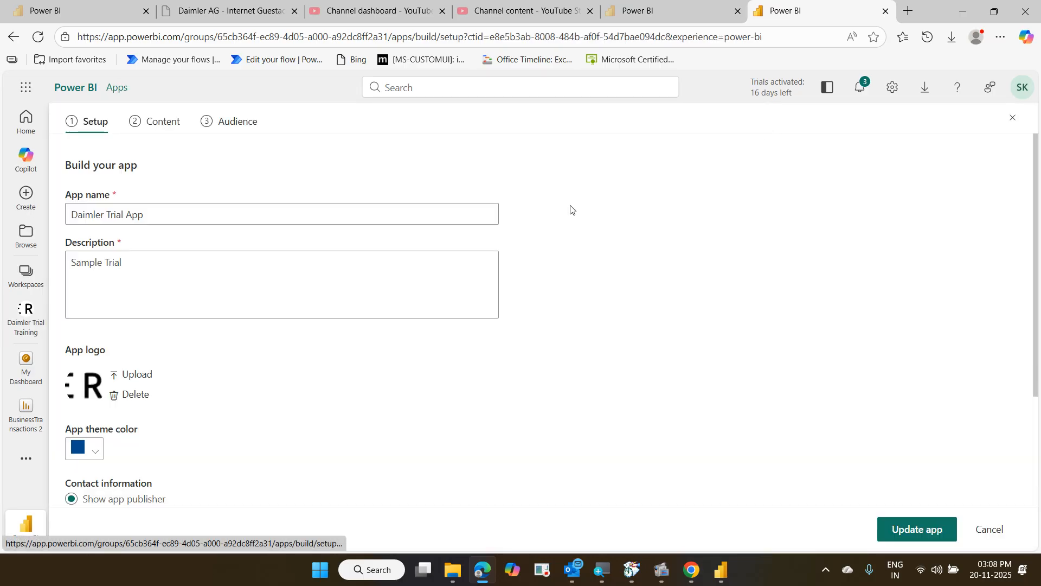
scroll(435, 355, "down", 3)
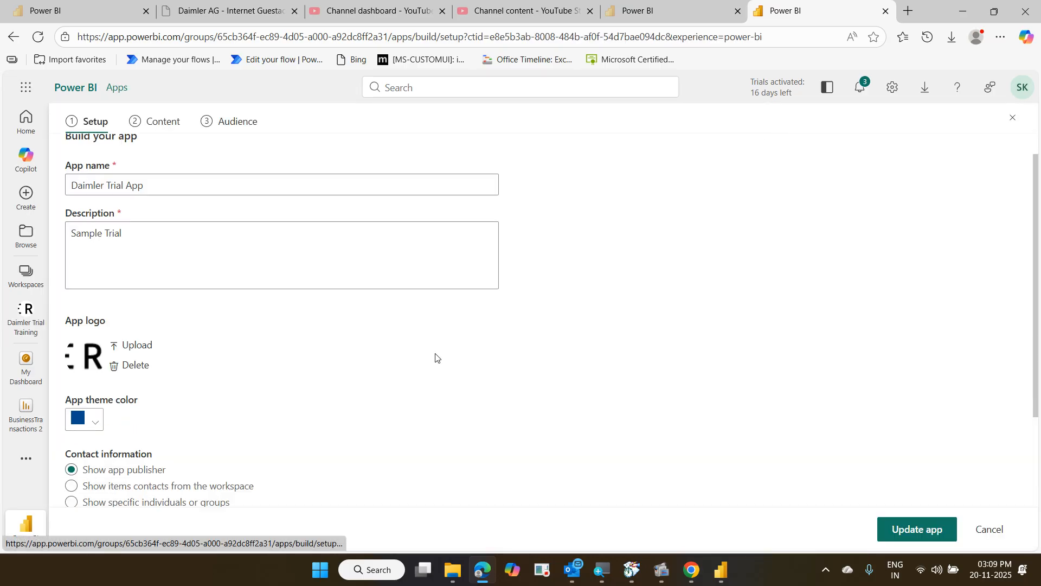
Publish and confirm the Daimler Trial App update, then close the success message
left_click(915, 530)
left_click(620, 356)
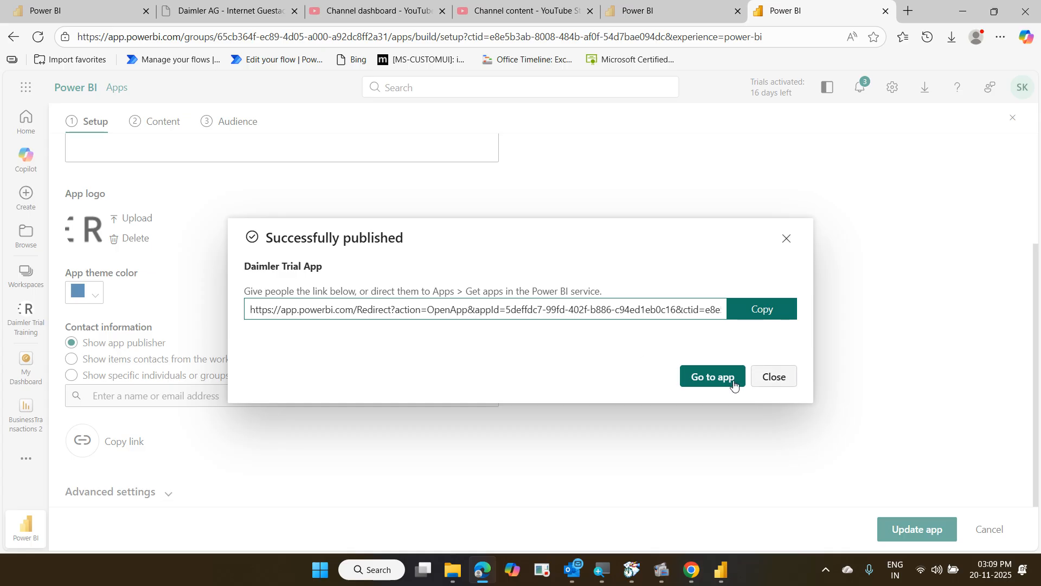
left_click(772, 378)
scroll(430, 370, "up", 3)
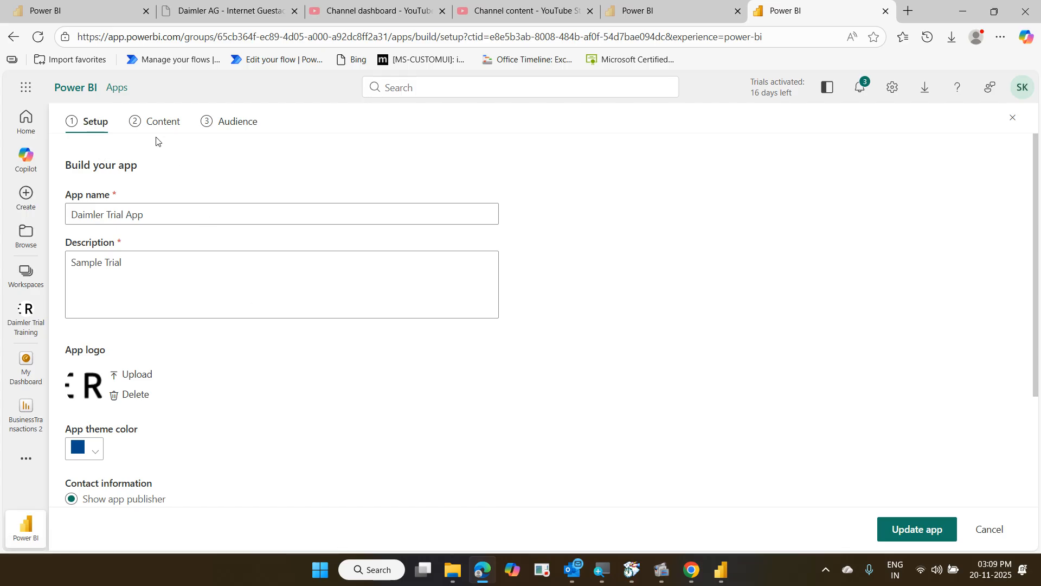
Review the Content step with 01 TransactionsData, BusinessTransactions 2 and My Dashboard, then minimize the browser
left_click(158, 123)
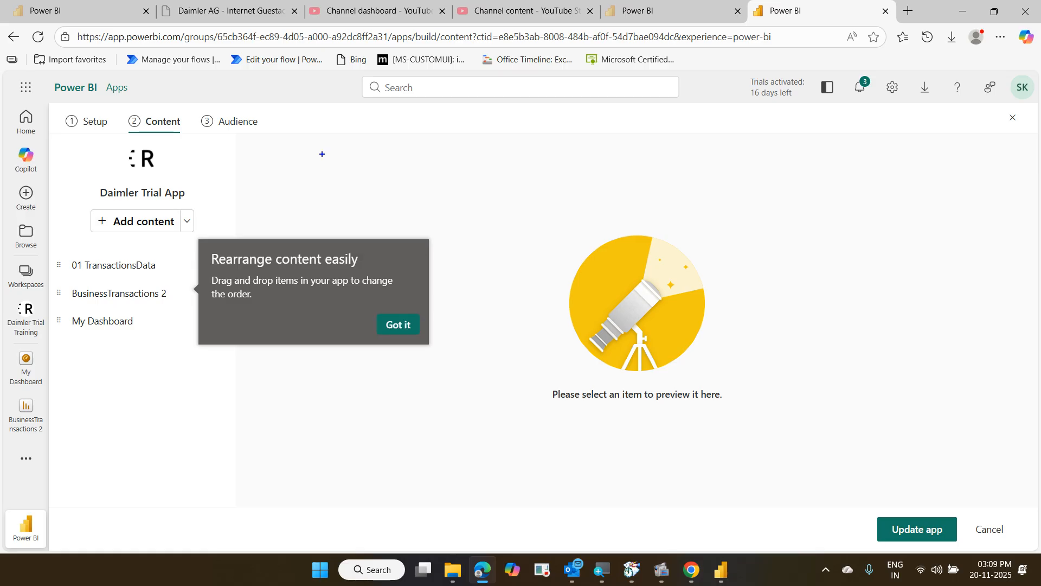
left_click_drag(118, 109, 194, 142)
mouse_move(83, 211)
left_mouse_down()
mouse_move(202, 243)
mouse_move(169, 144)
left_mouse_up()
left_click(956, 12)
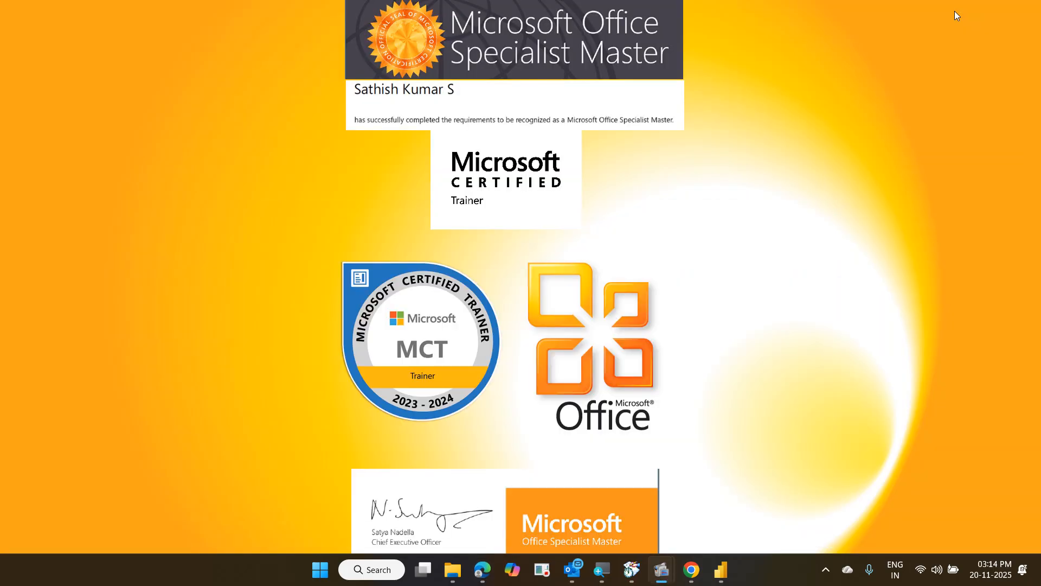
Switch to Power BI Desktop, pause and resume the recorder, then close 01 TransactionsData without saving
left_click(726, 571)
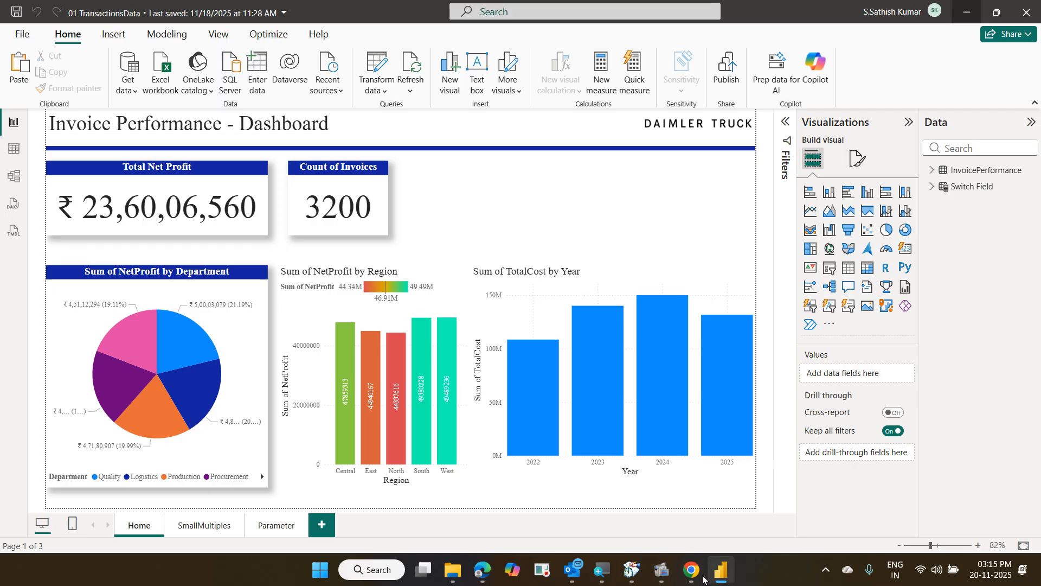
mouse_move(630, 570)
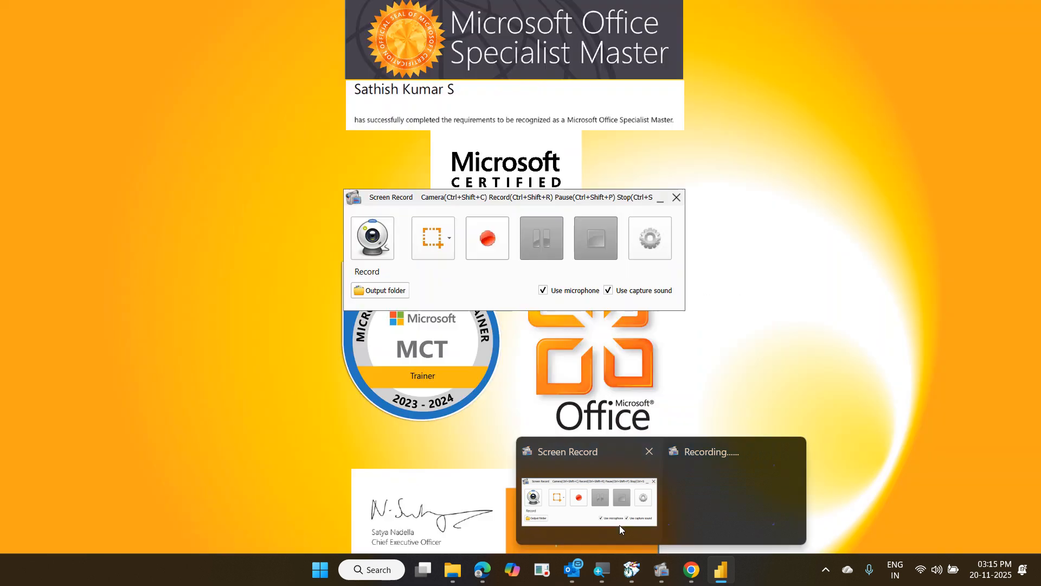
left_click(619, 525)
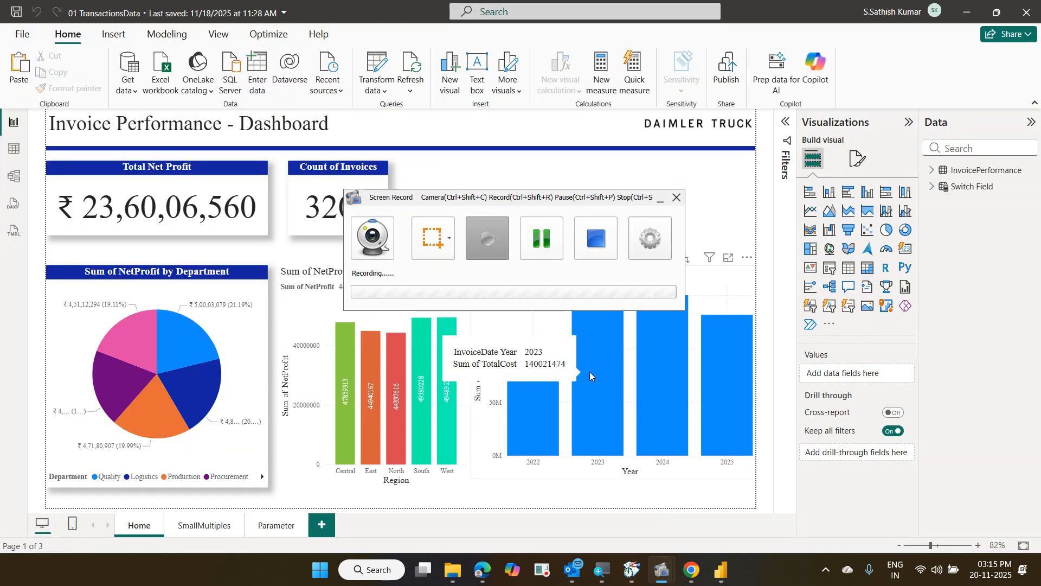
left_click(542, 252)
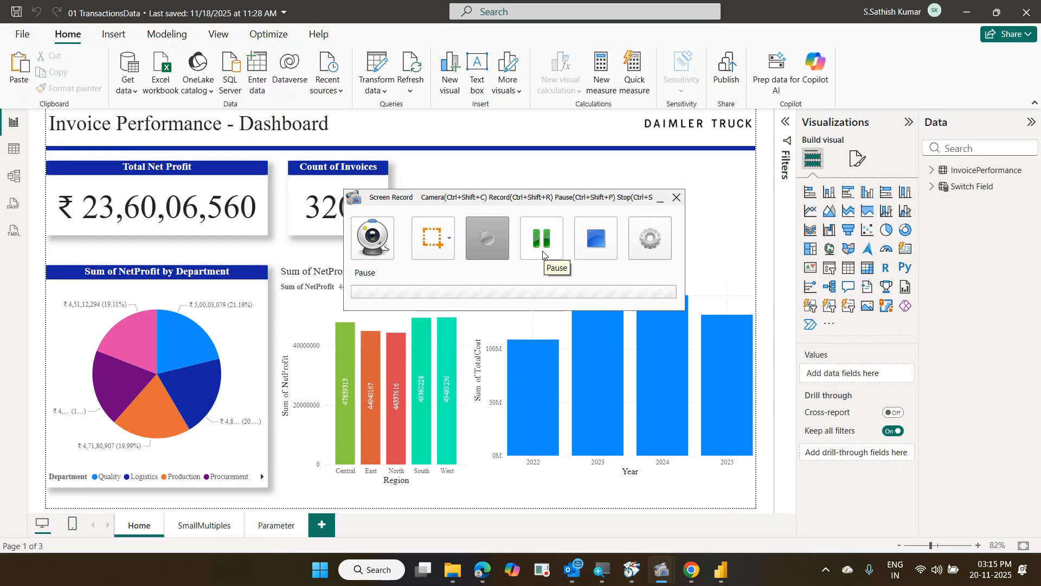
left_click(491, 254)
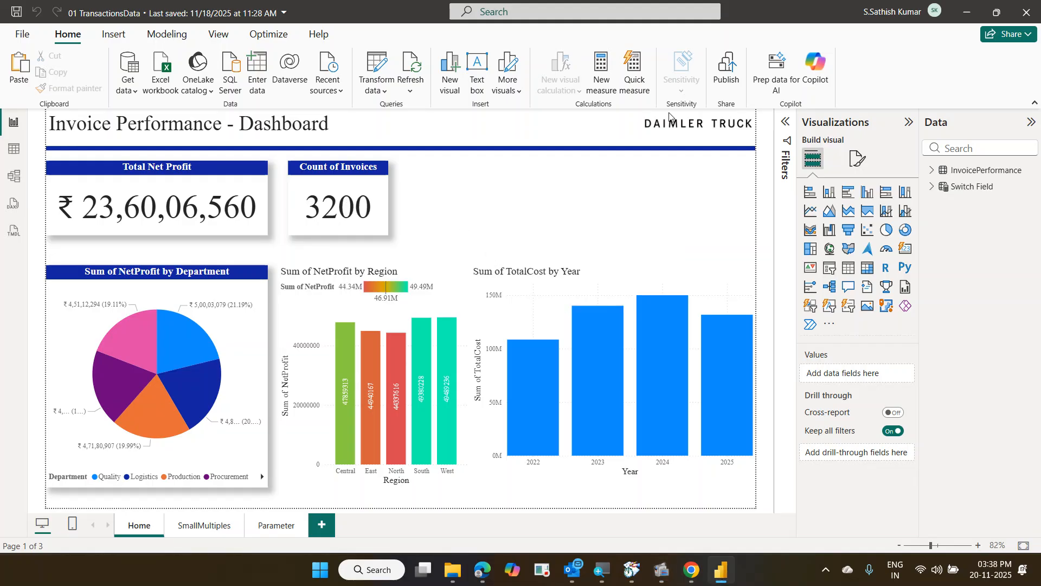
left_click(1029, 20)
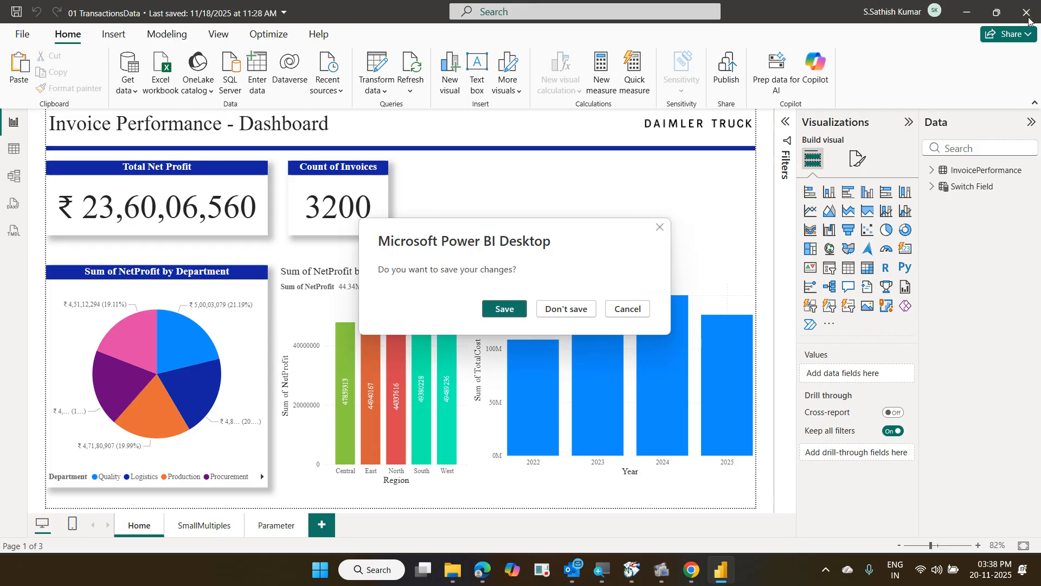
left_click(555, 313)
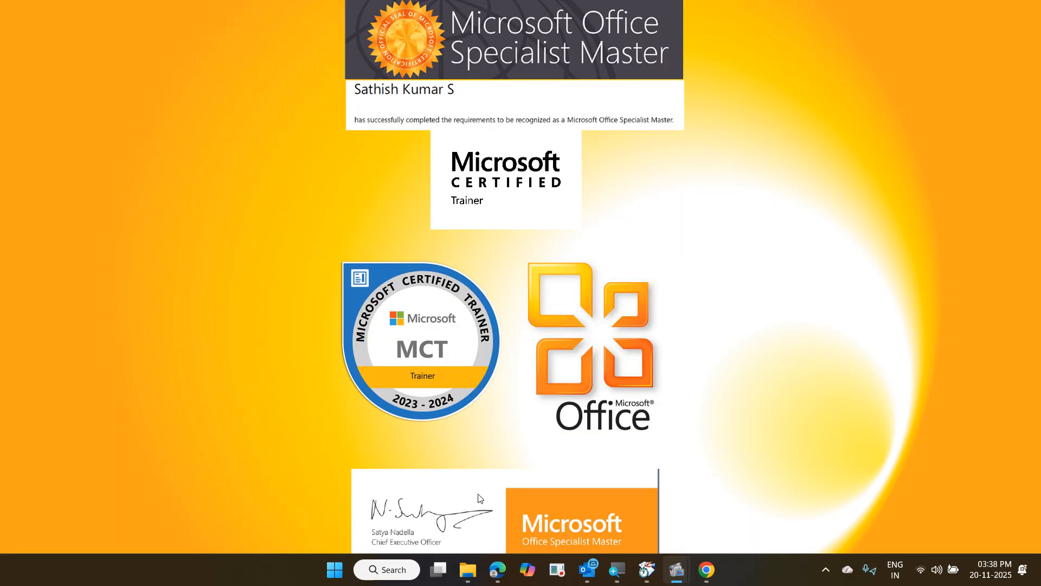
Open BusinessTransactions 2 from CorporateTraining > 2025-11-19 Daimler Power BI Level 2
left_click(467, 569)
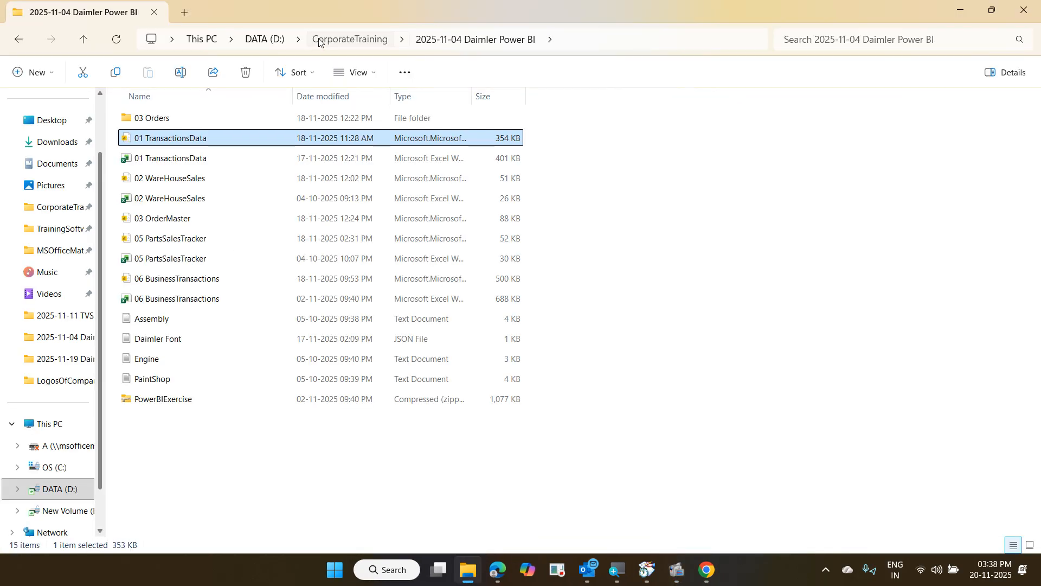
left_click(319, 41)
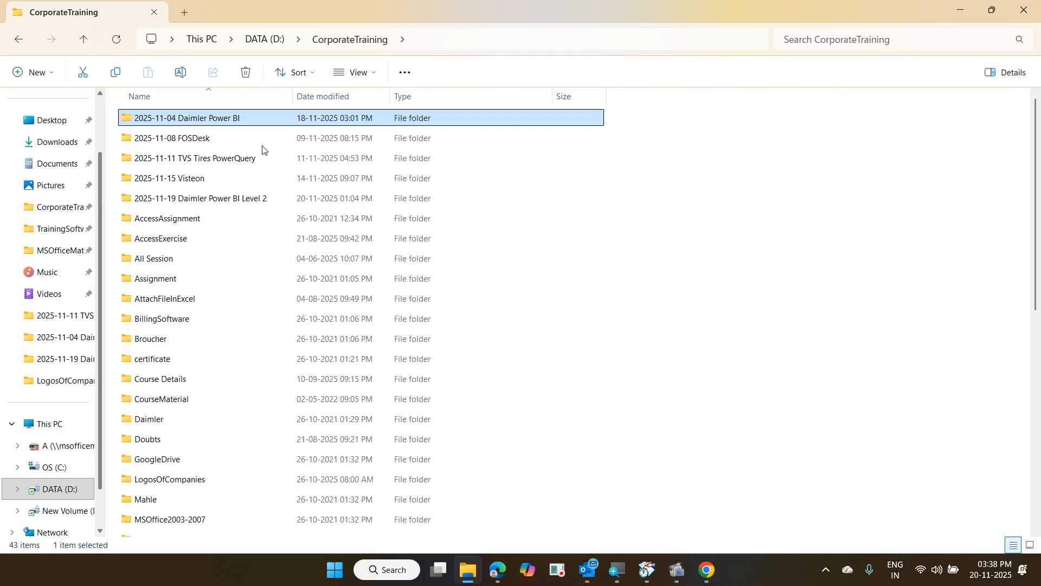
left_click(245, 204)
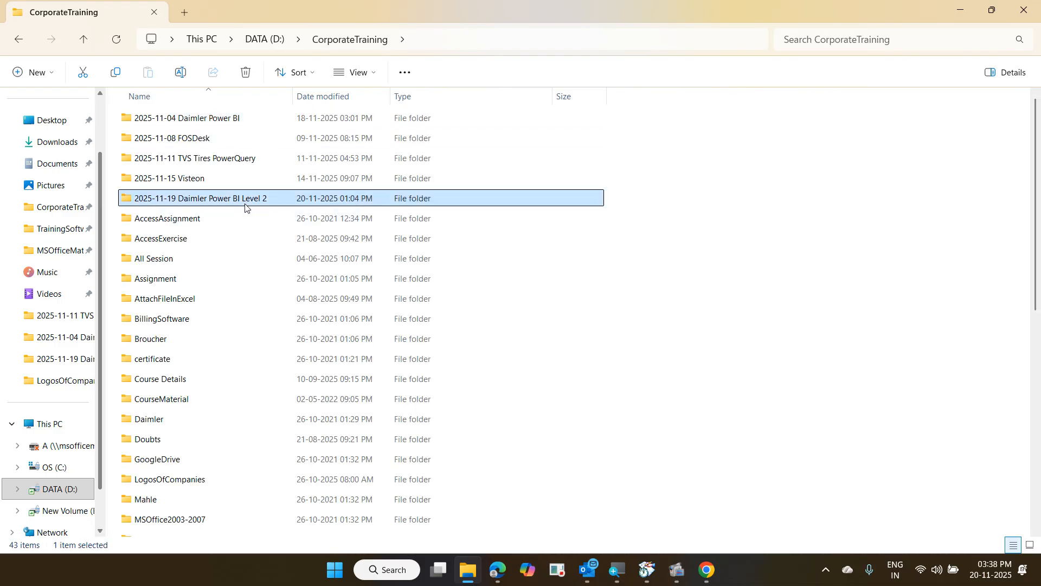
double_click(244, 200)
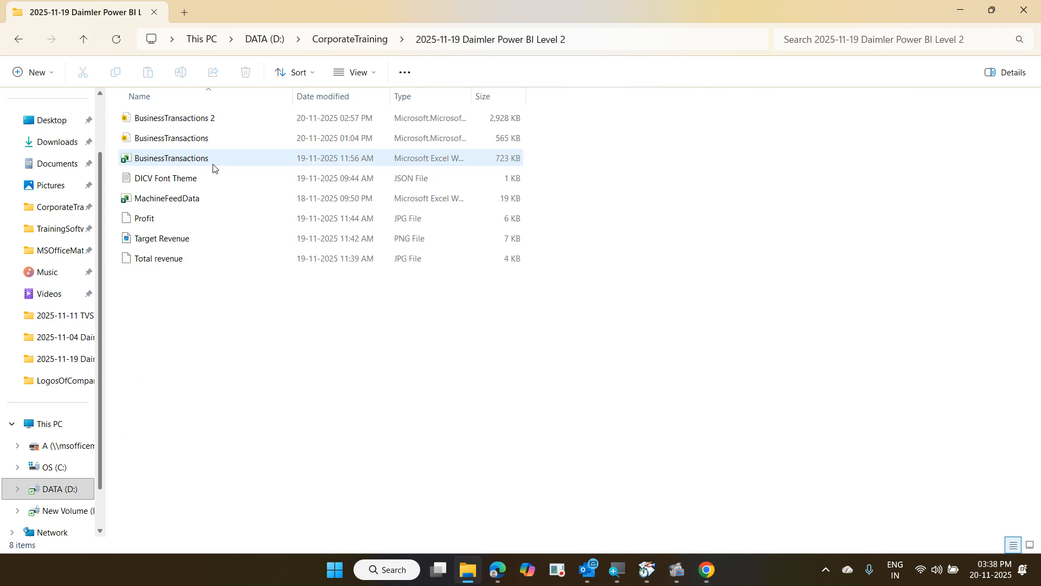
left_click(197, 124)
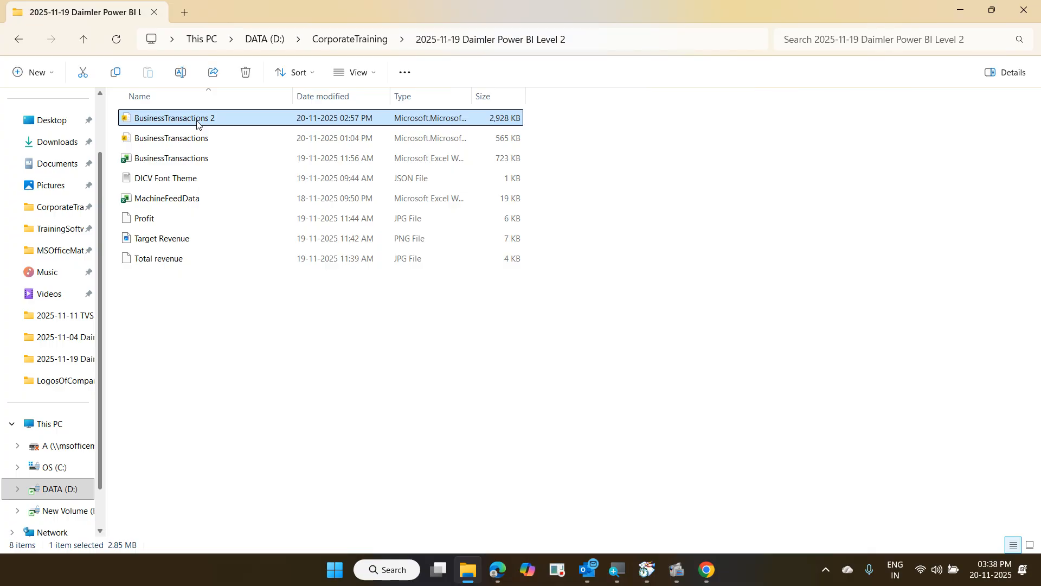
double_click(197, 124)
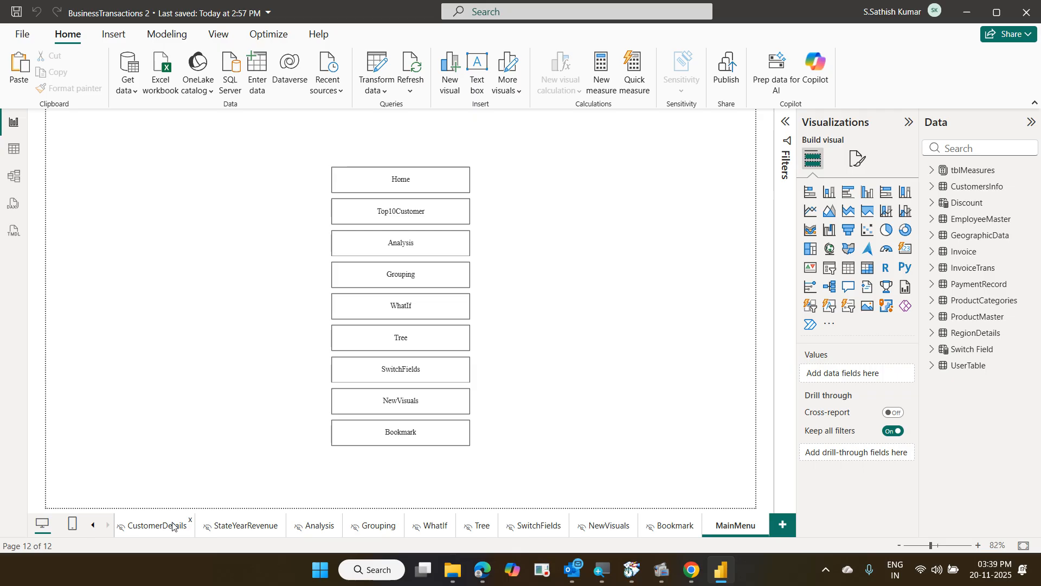
Select the Home page and switch it to Mobile layout view
left_click(93, 525)
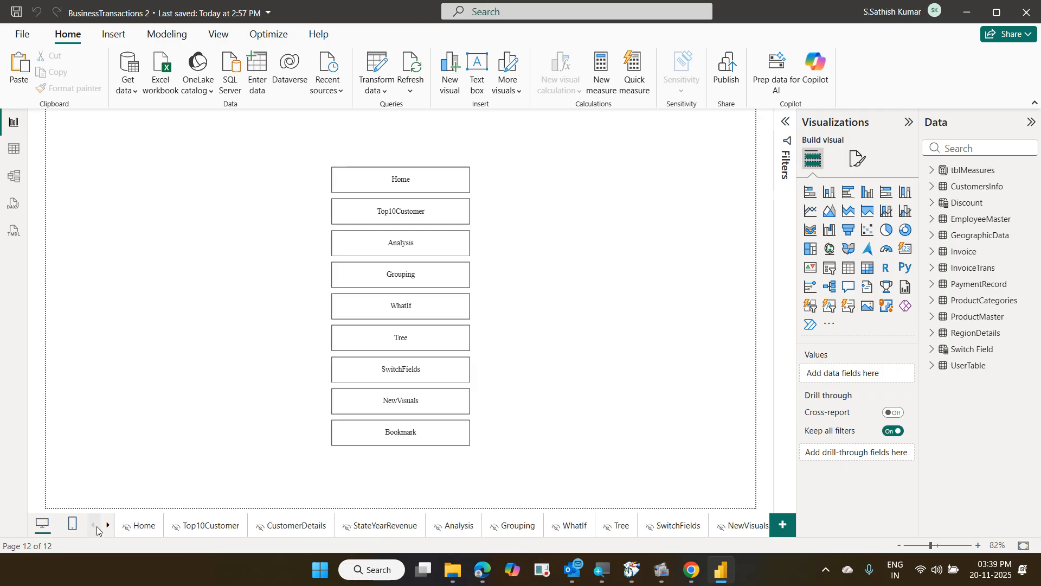
left_click(132, 530)
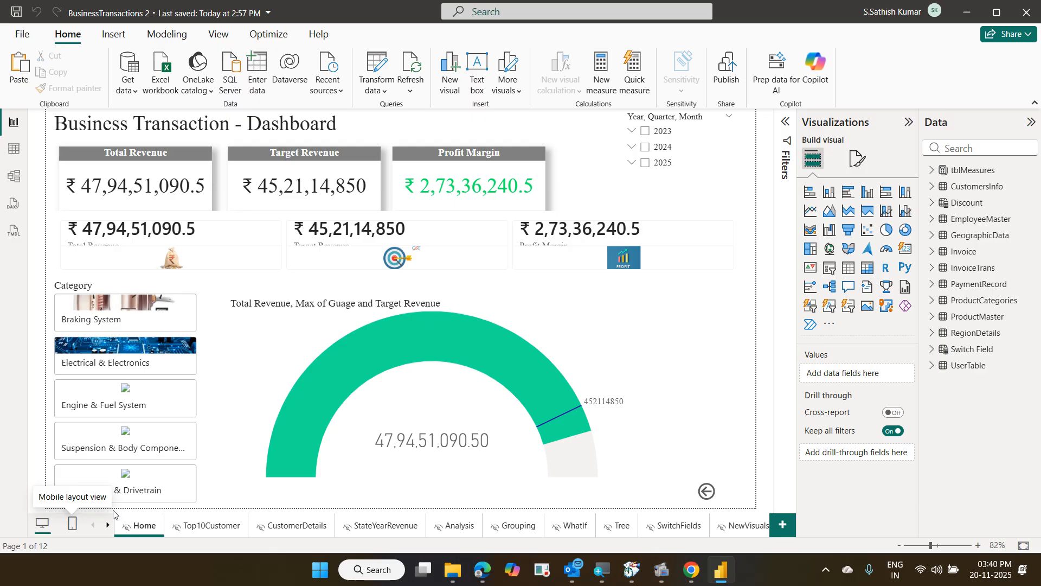
left_click(72, 524)
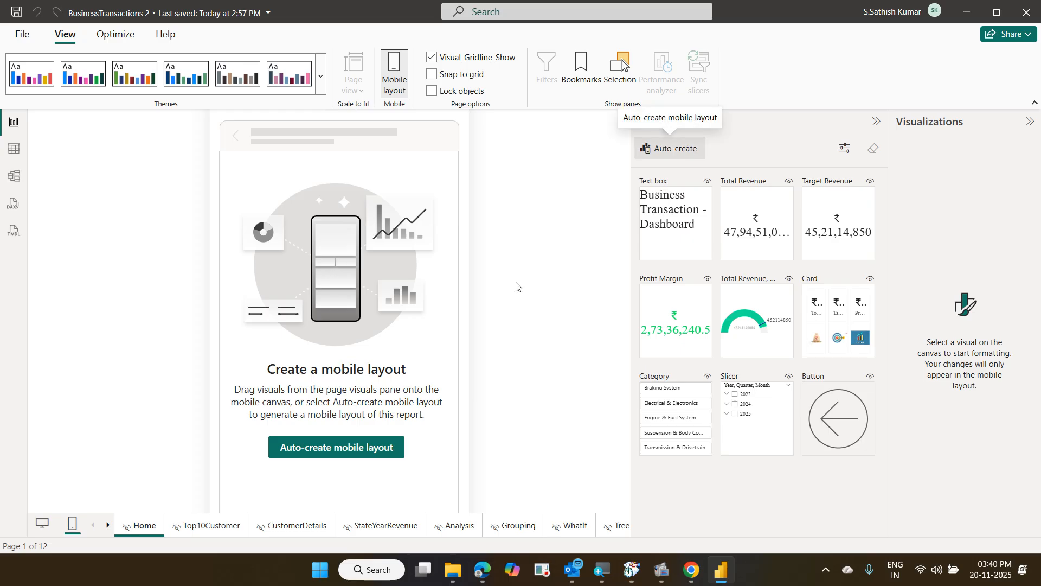
Auto-create the Home page's mobile layout and move the year slicer below the title
left_click(348, 446)
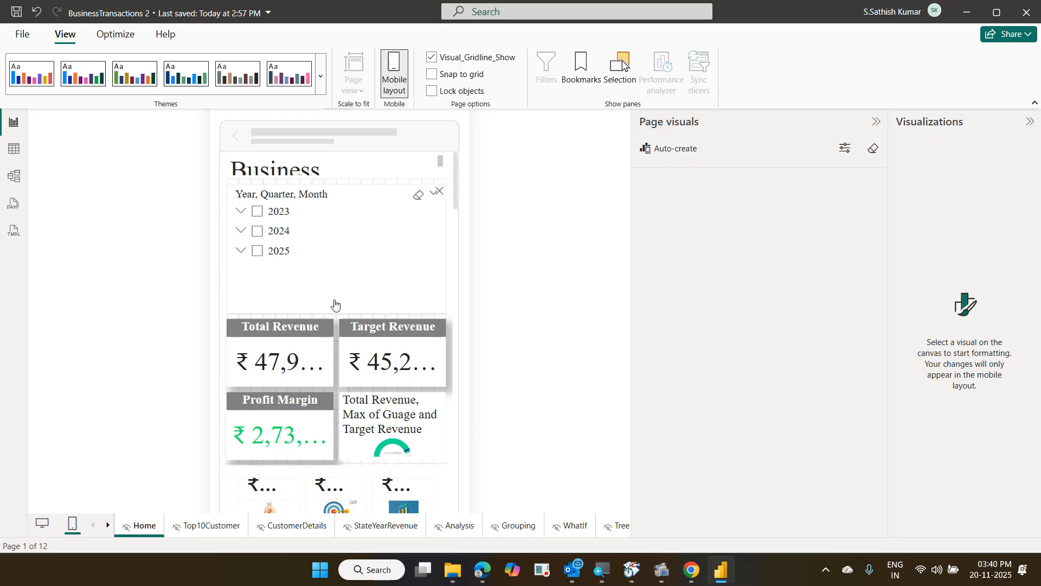
scroll(334, 303, "down", 5)
scroll(334, 304, "up", 5)
left_click_drag(346, 235, 343, 255)
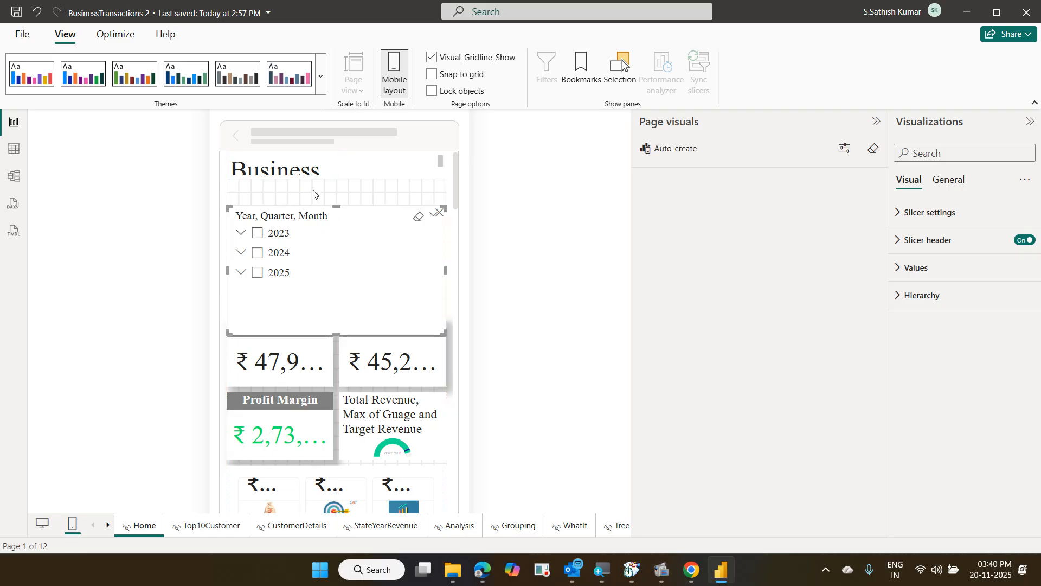
Make the title box taller to show two lines, then move Total Revenue under the slicer
left_click(310, 168)
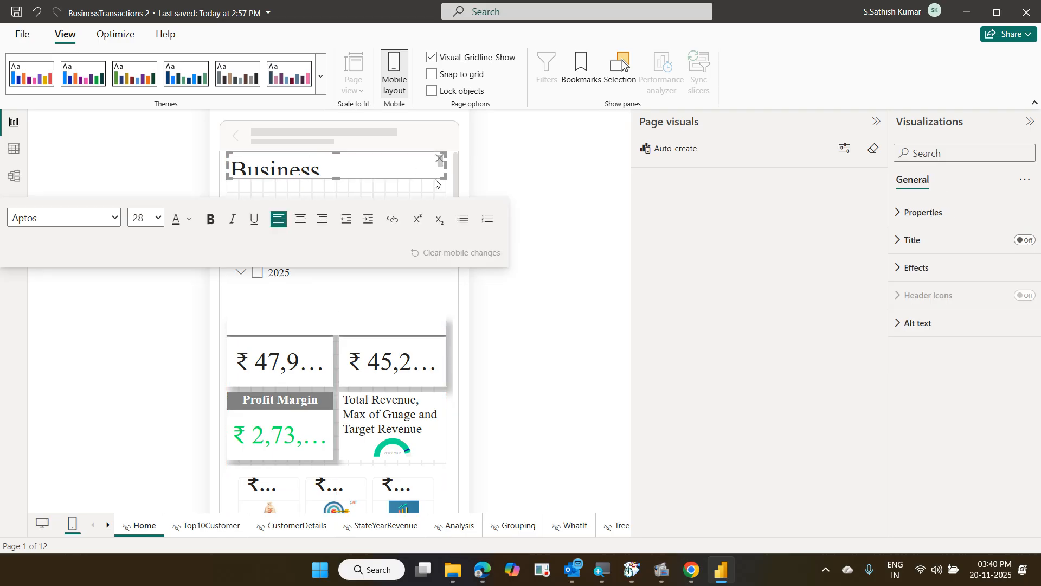
left_click_drag(444, 178, 437, 212)
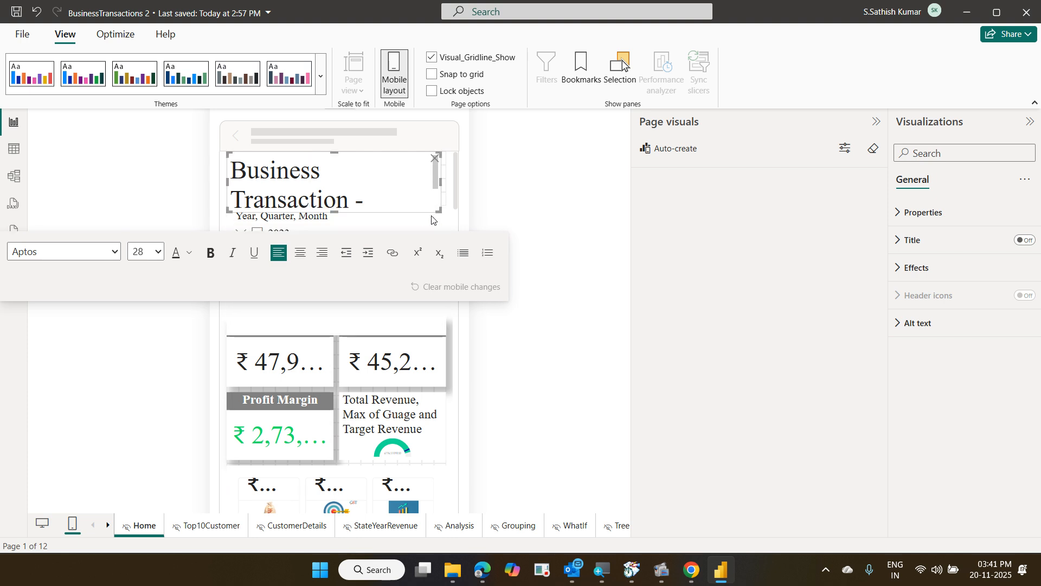
left_click(462, 342)
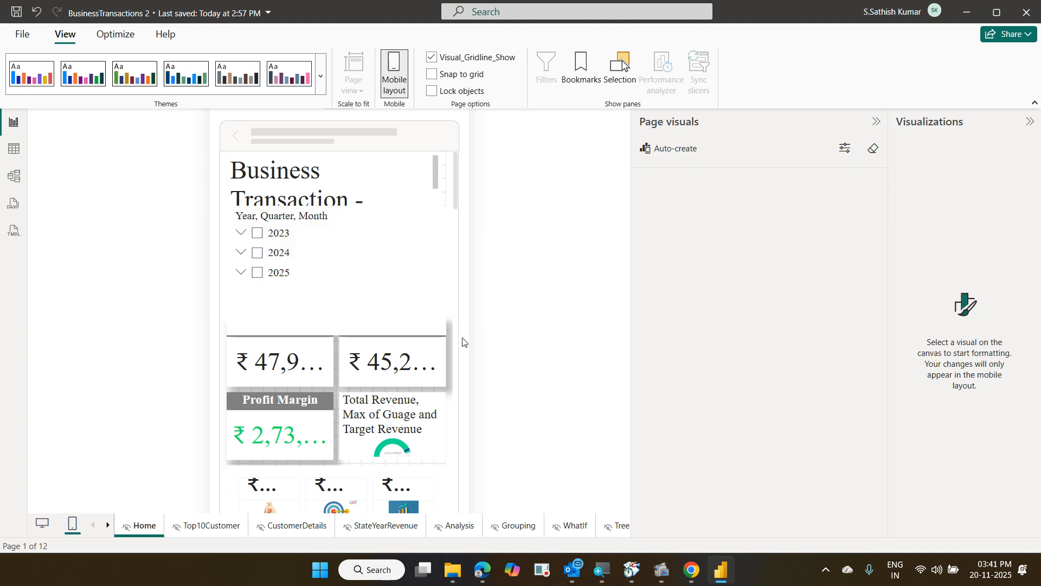
left_click(414, 351)
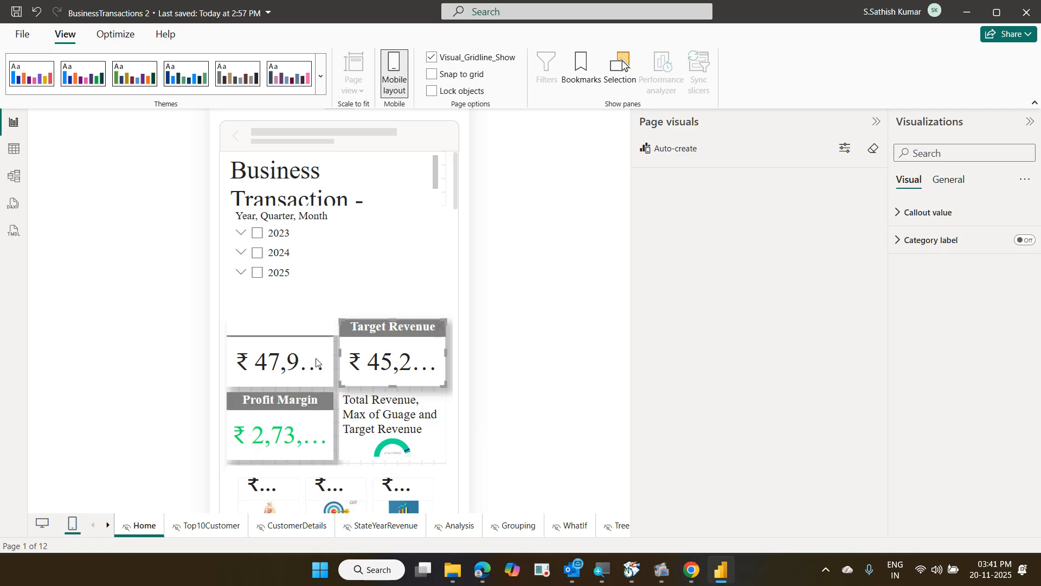
left_click_drag(305, 358, 313, 321)
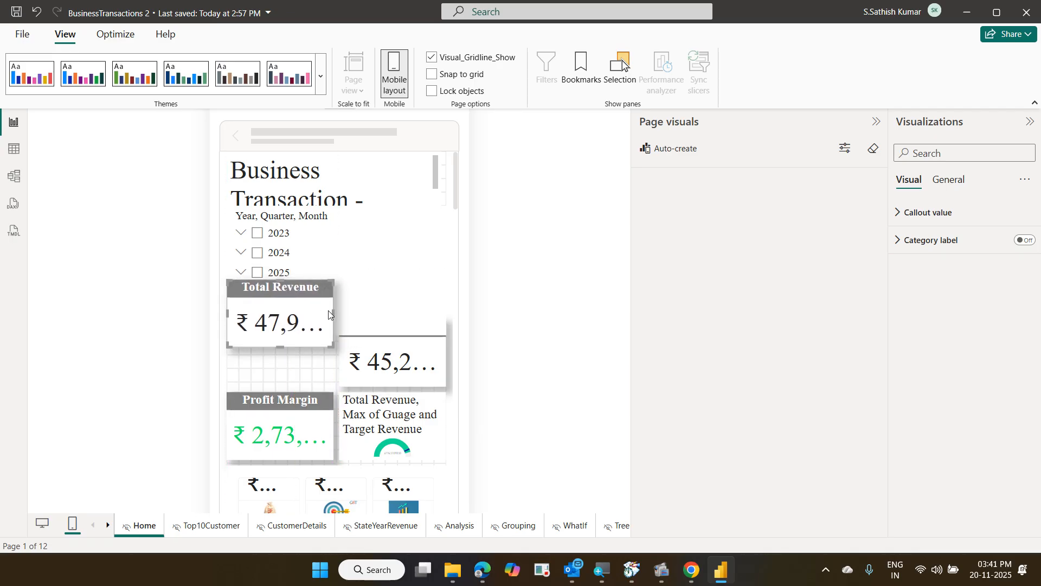
Stretch the Total Revenue card to full width and place Target Revenue full width below it
left_click(334, 318)
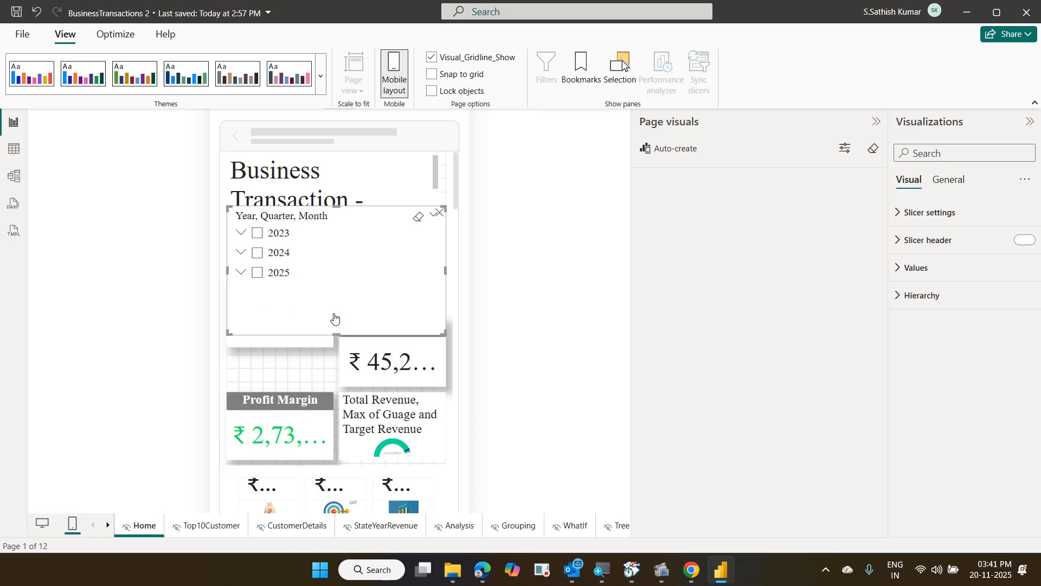
left_click(296, 344)
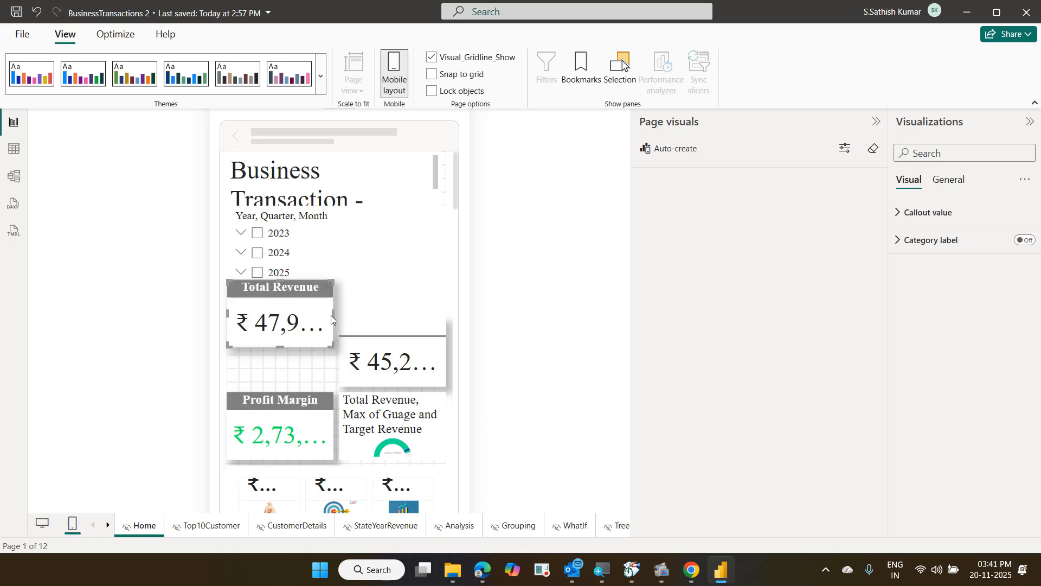
left_click_drag(334, 313, 440, 313)
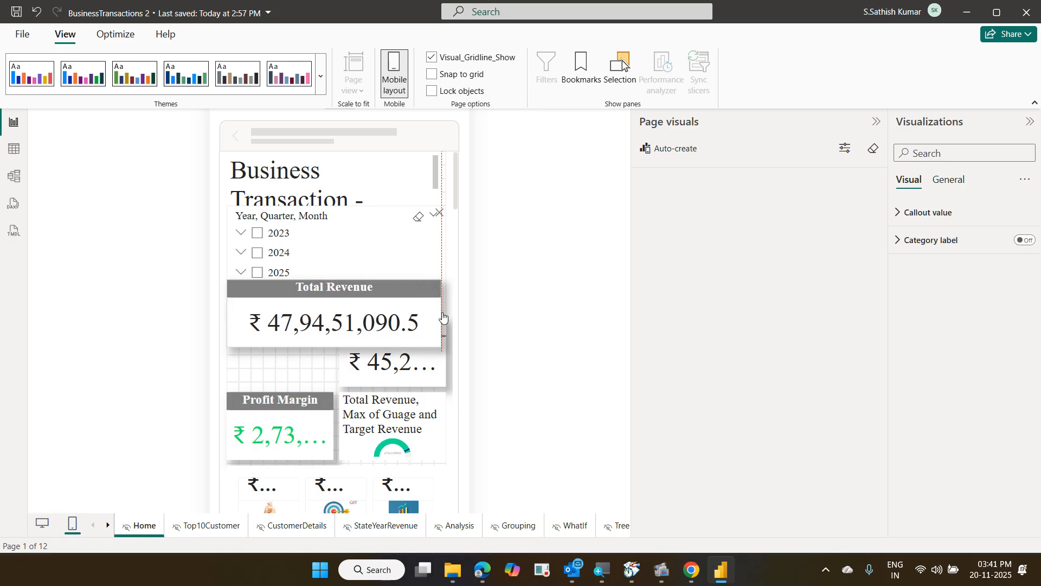
left_click_drag(384, 366, 443, 376)
left_click(449, 393)
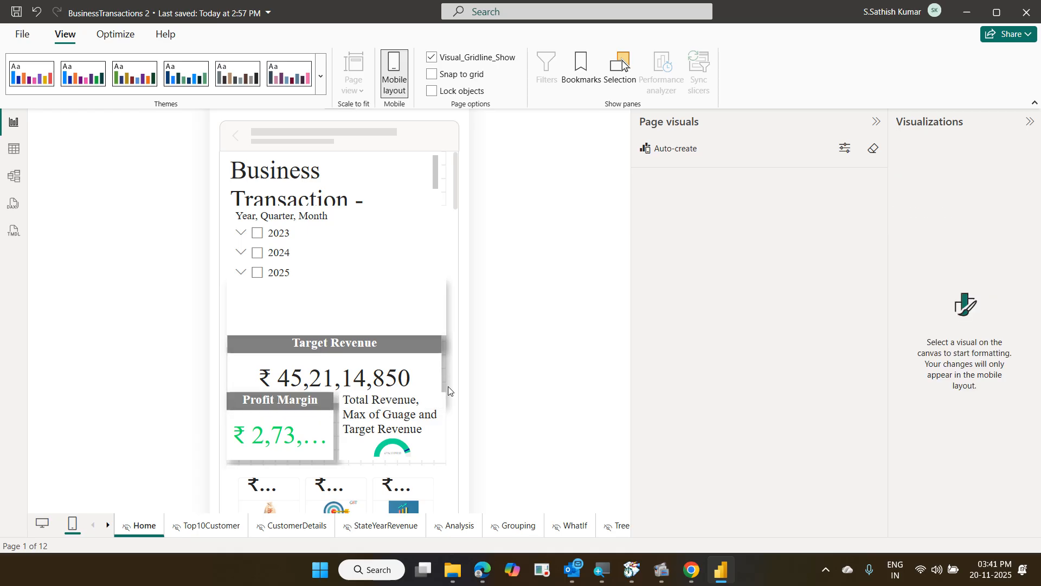
Shorten the year slicer to uncover the cards, testing the 2025 filter and then clearing it
left_click(330, 276)
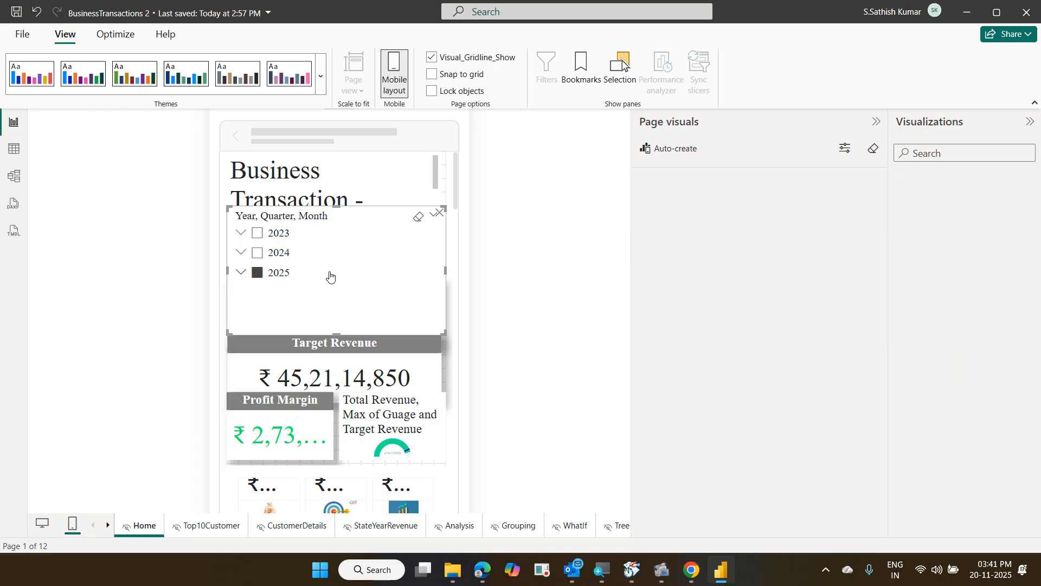
left_click_drag(336, 333, 335, 294)
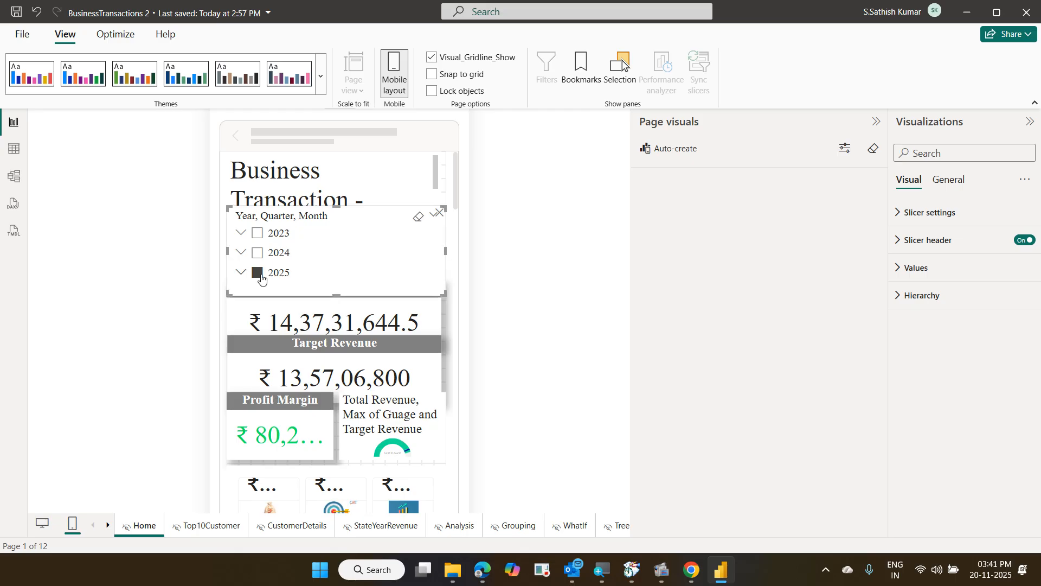
left_click(261, 278)
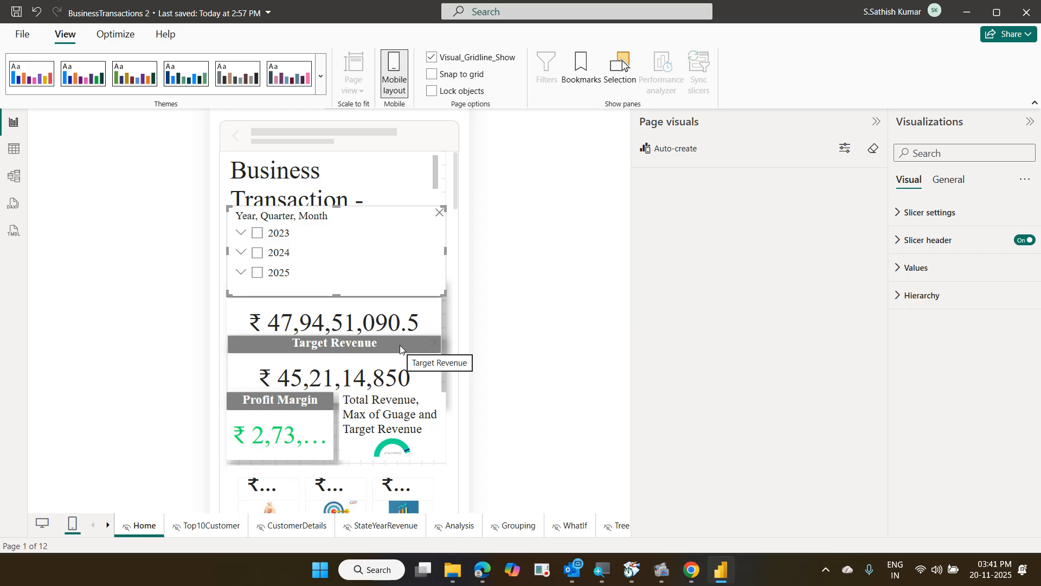
Review the phone canvas, then switch the Home page back to its Desktop layout
scroll(444, 401, "down", 5)
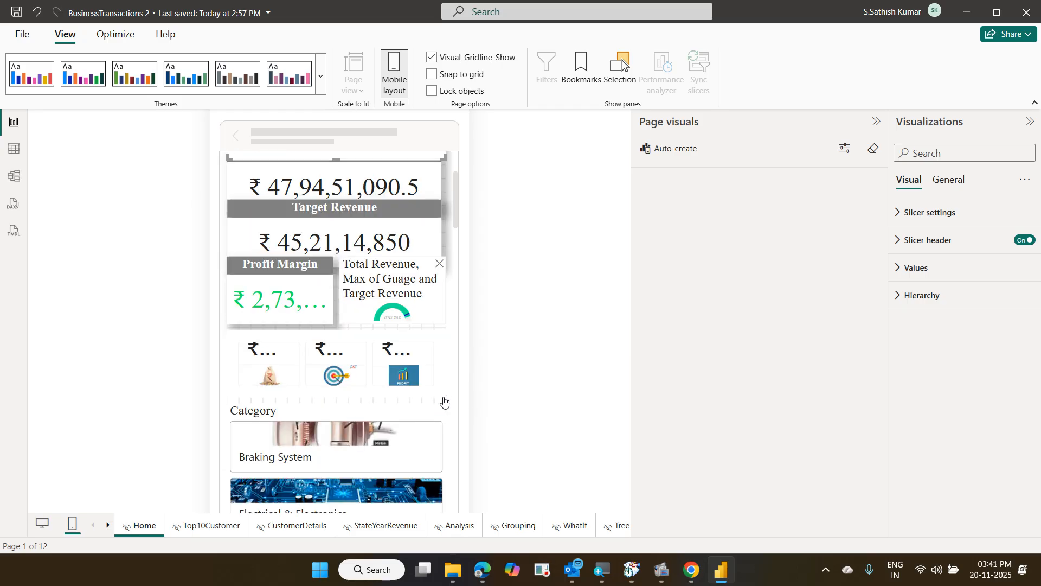
scroll(443, 400, "down", 5)
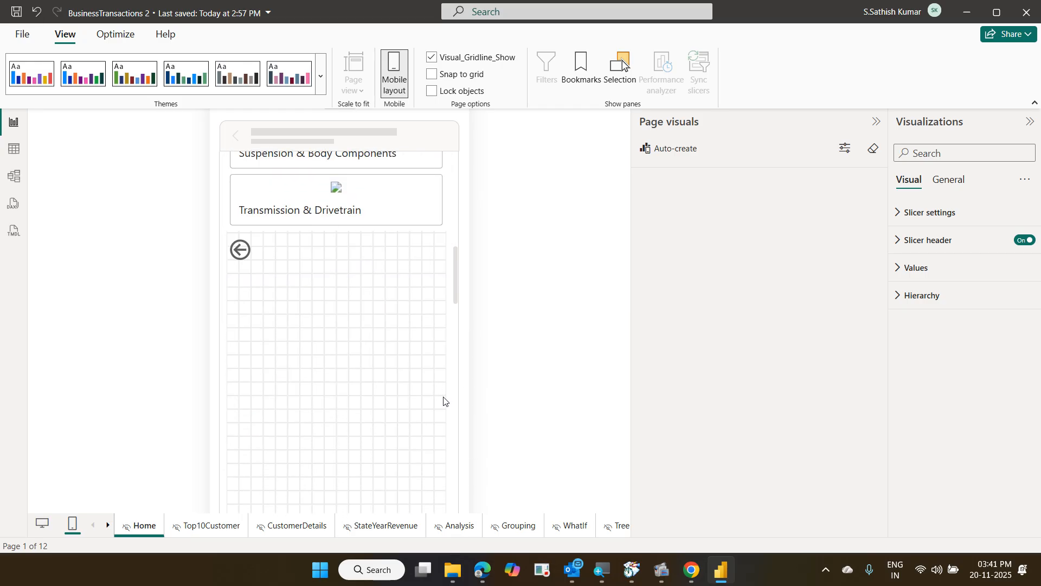
scroll(443, 400, "up", 5)
scroll(444, 400, "up", 3)
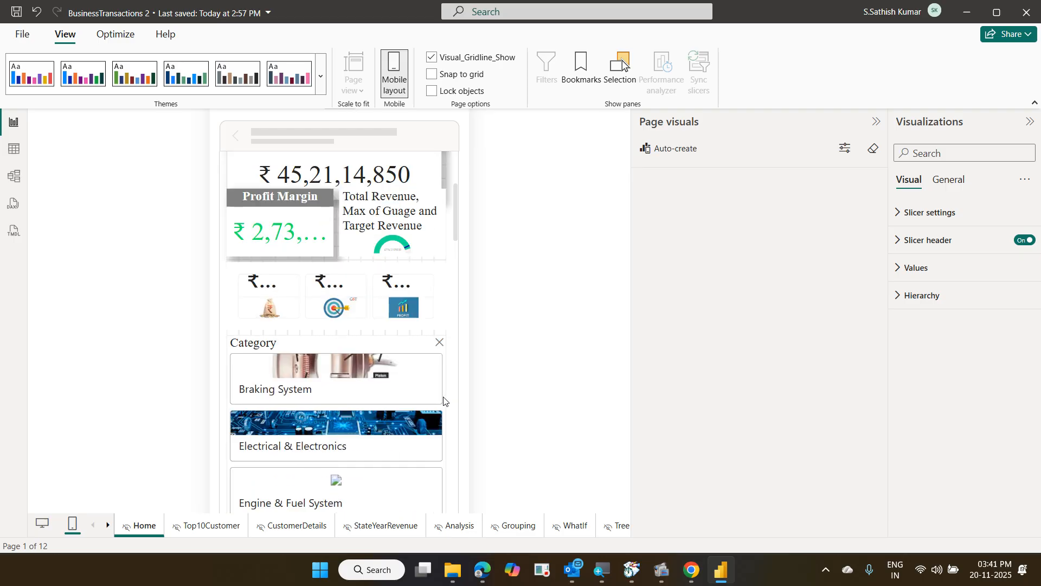
scroll(444, 400, "up", 3)
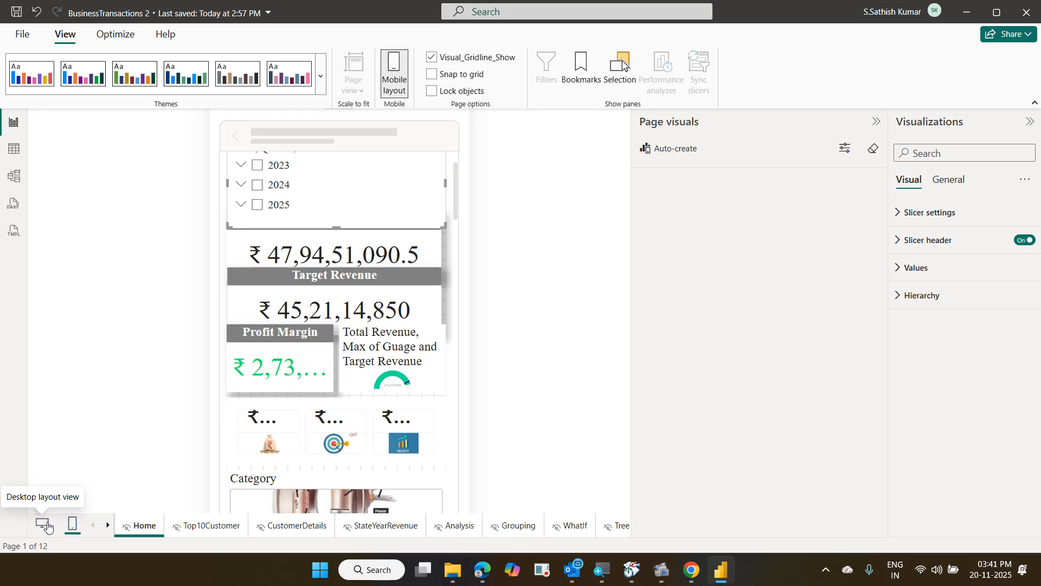
left_click(43, 525)
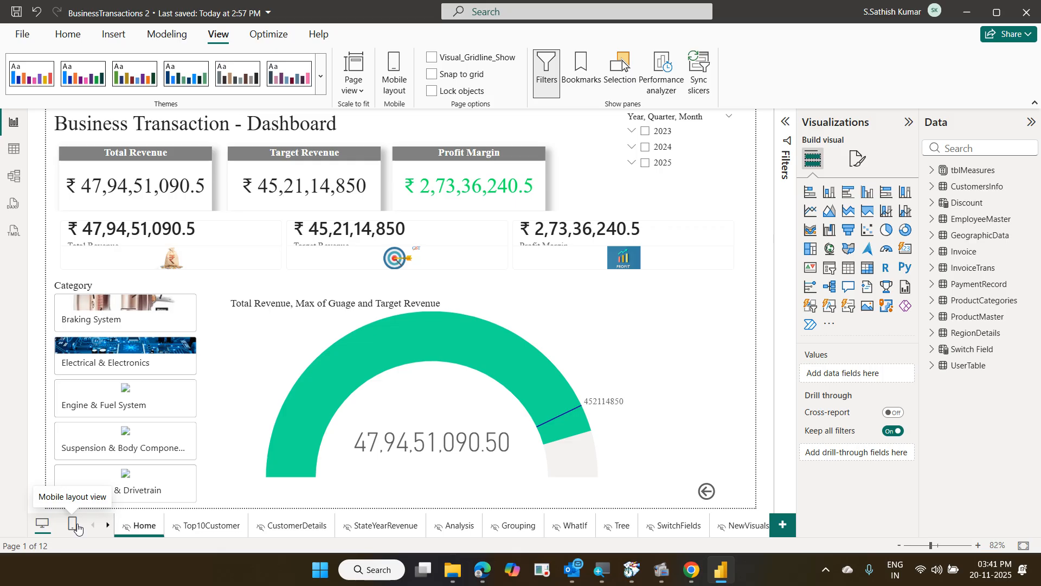
Toggle Desktop and Mobile layouts, review the Home phone canvas, then open the Top10Customer page
left_click(74, 525)
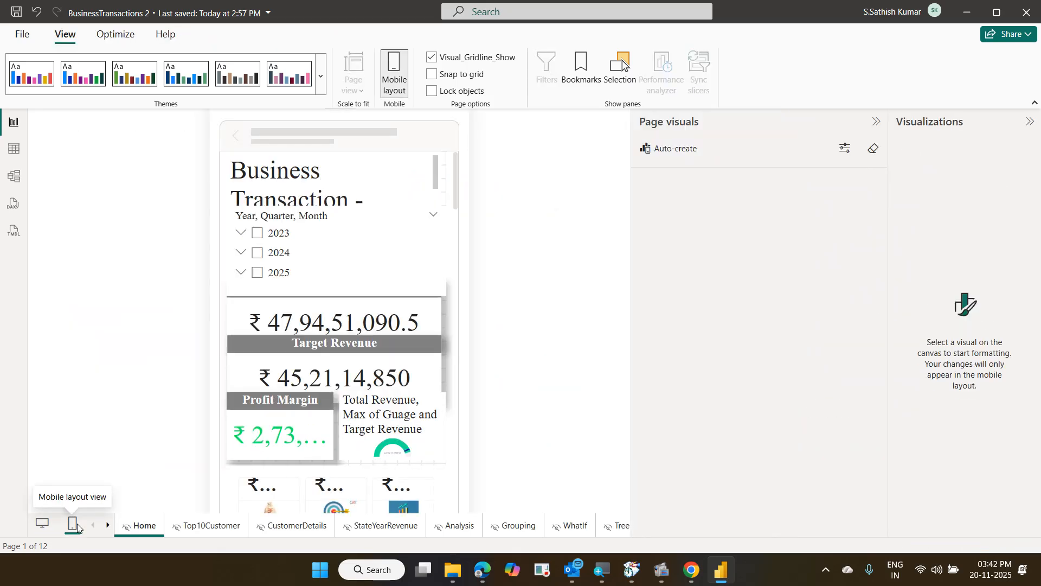
left_click(44, 524)
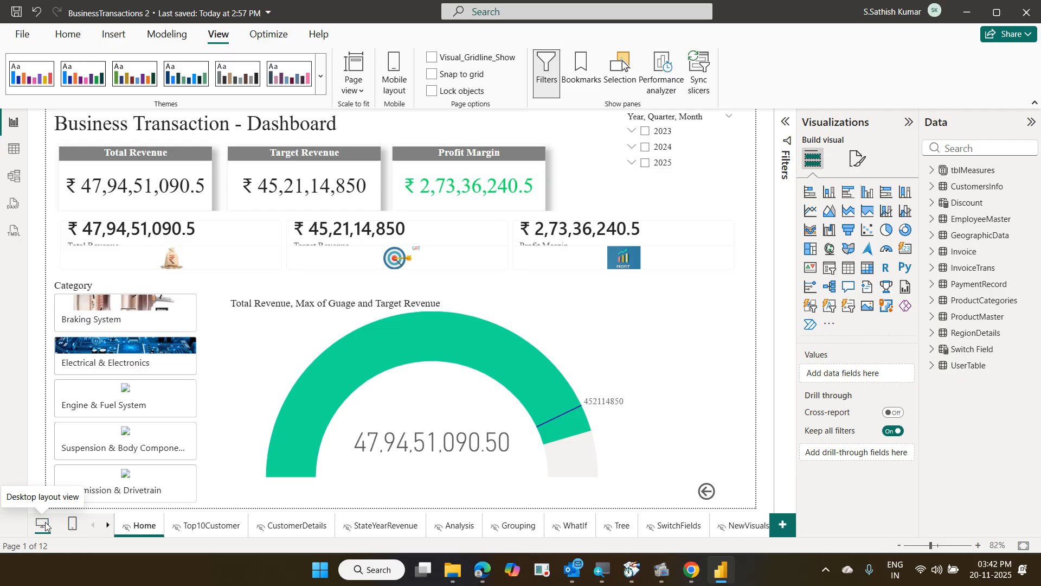
left_click(74, 523)
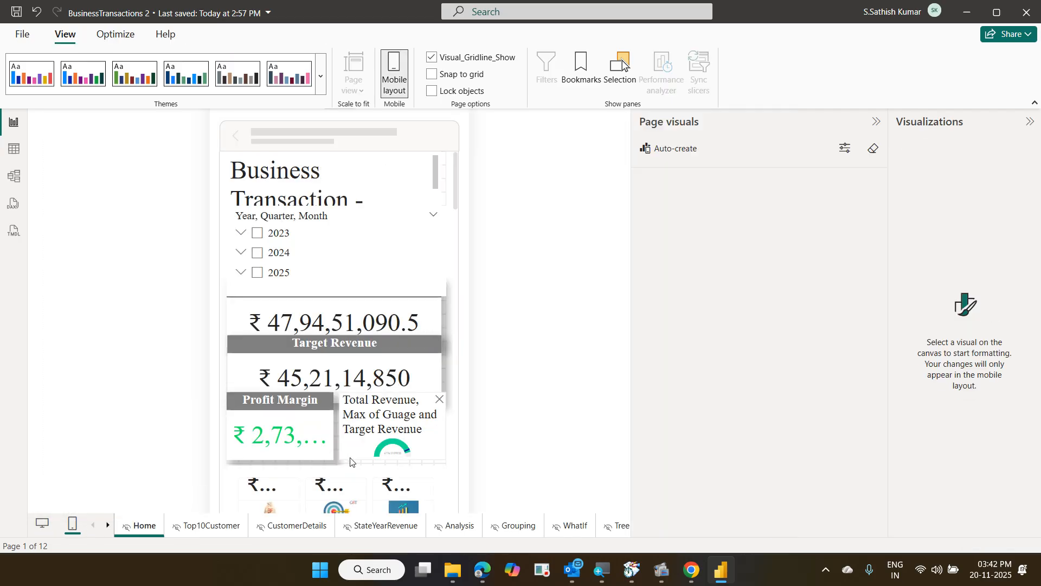
scroll(350, 460, "down", 3)
scroll(350, 459, "down", 5)
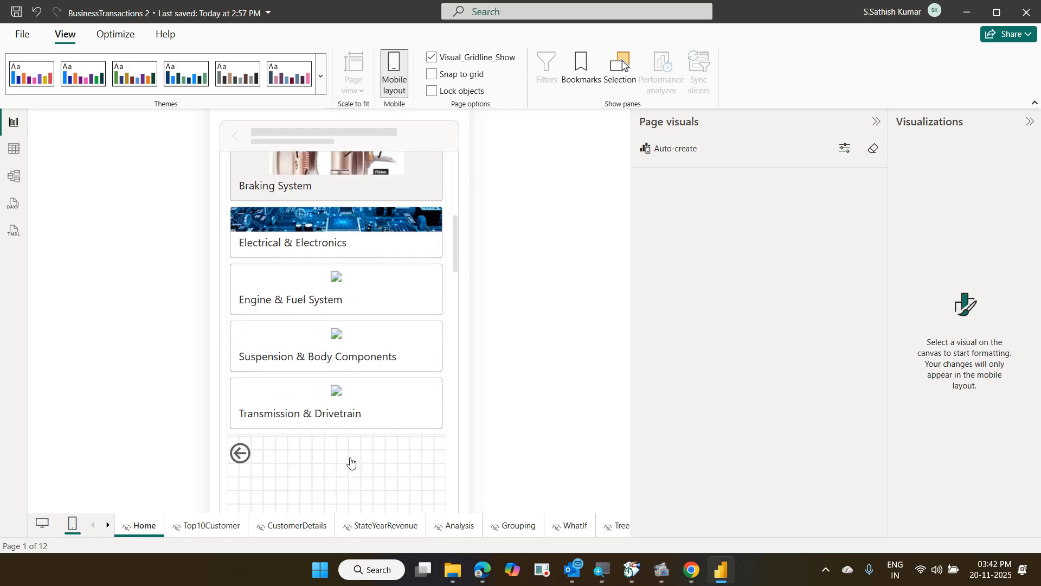
scroll(350, 461, "up", 10)
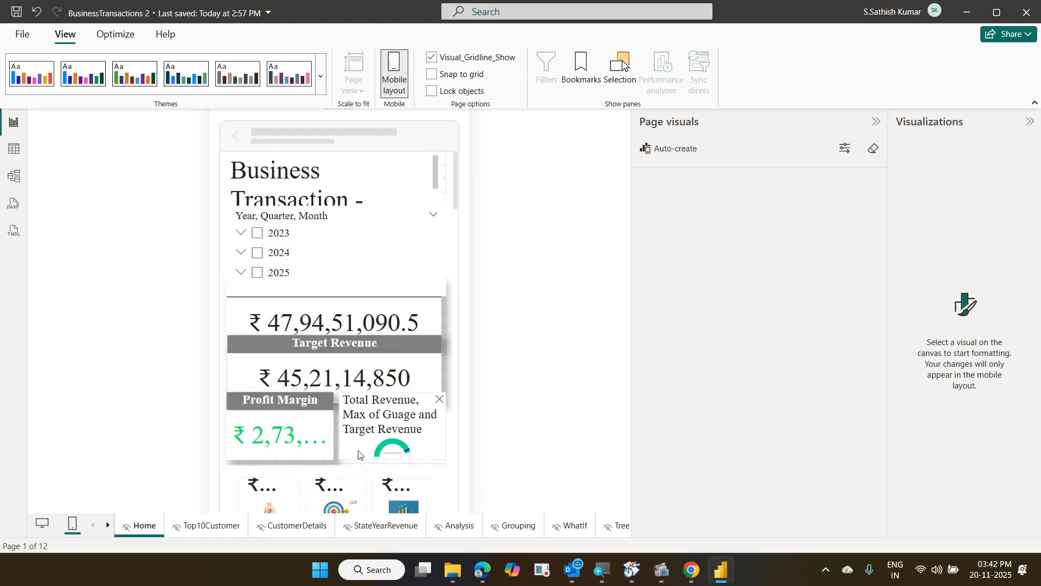
left_click(236, 525)
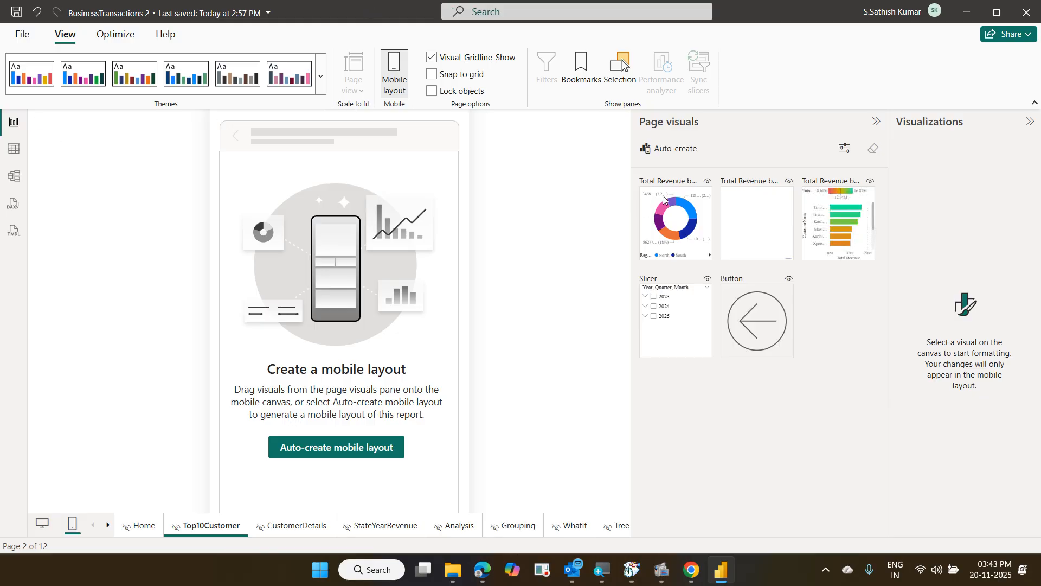
Place the Region Name donut on the phone canvas with a full-width CustomerName revenue bar chart below
left_click_drag(669, 205, 297, 251)
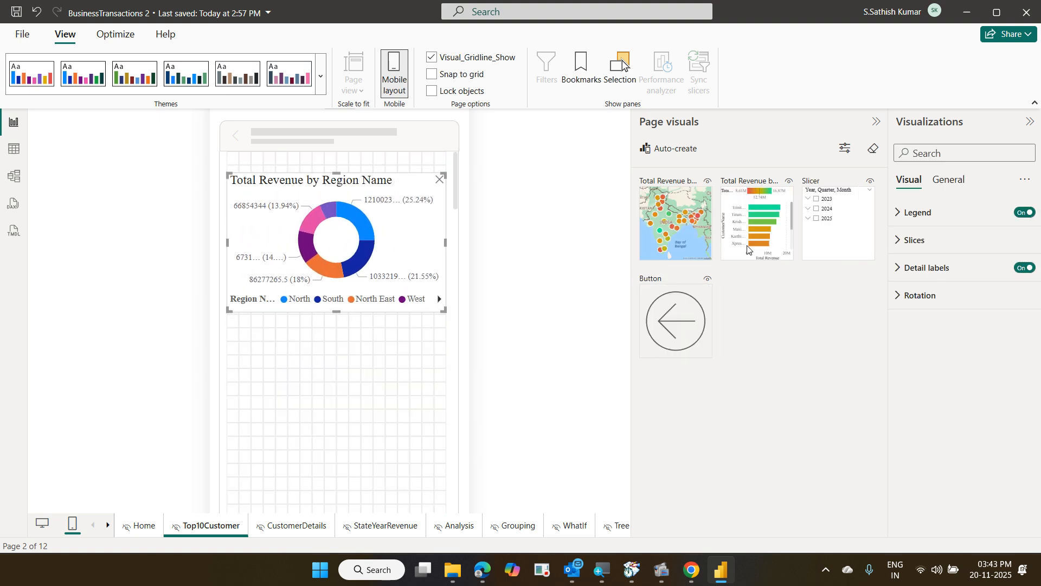
left_click_drag(748, 250, 254, 368)
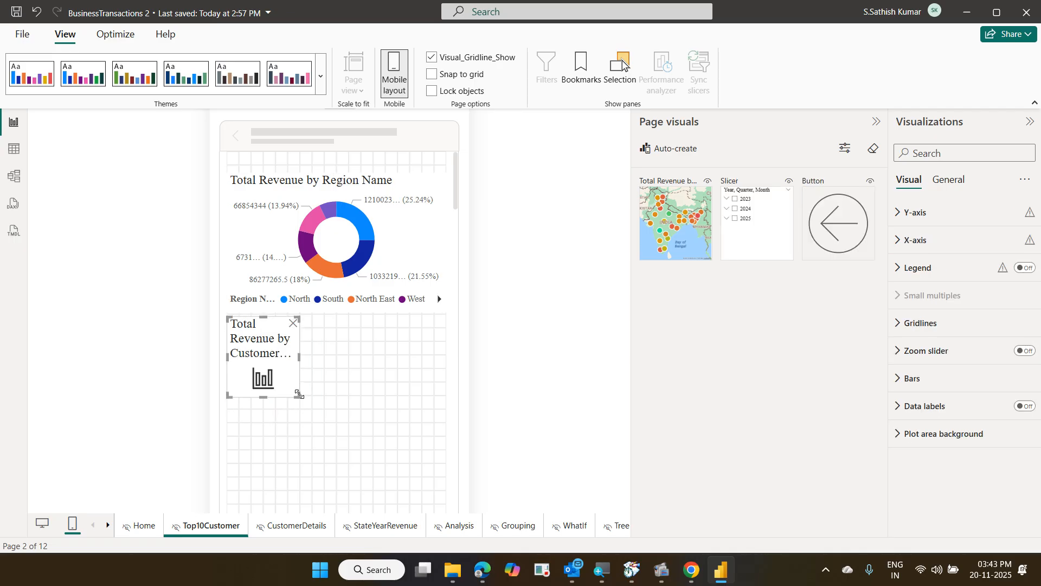
left_click_drag(299, 394, 443, 491)
scroll(418, 419, "down", 3)
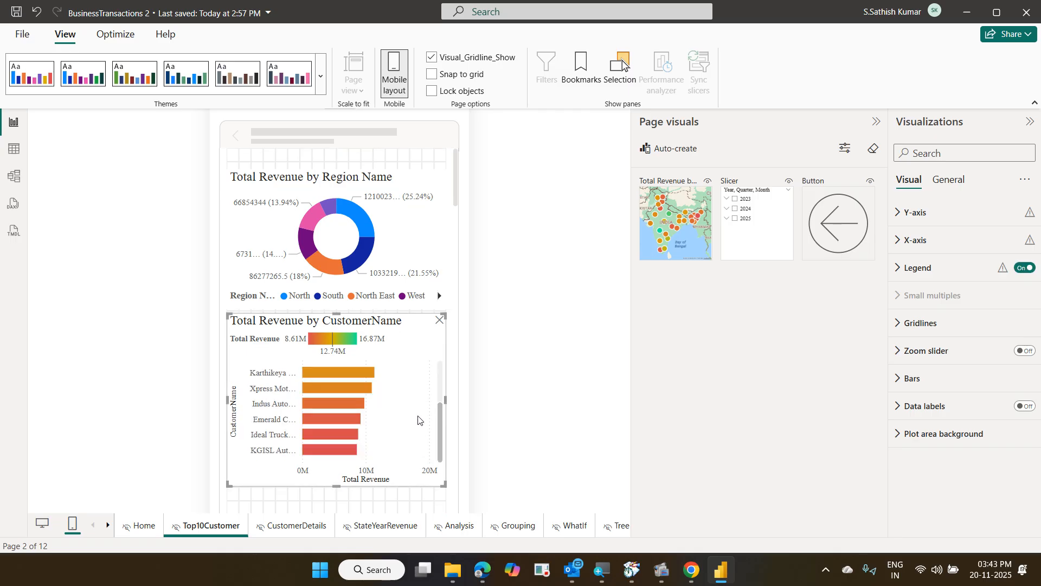
scroll(418, 419, "up", 3)
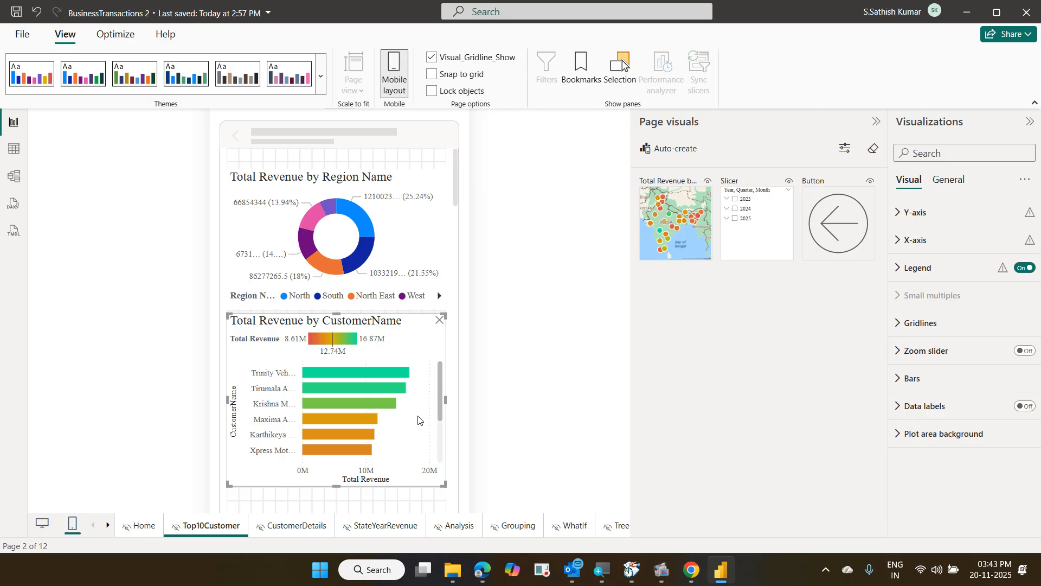
On the Home page's mobile layout, drag the title box taller so 'Dashboard' shows
left_click(140, 526)
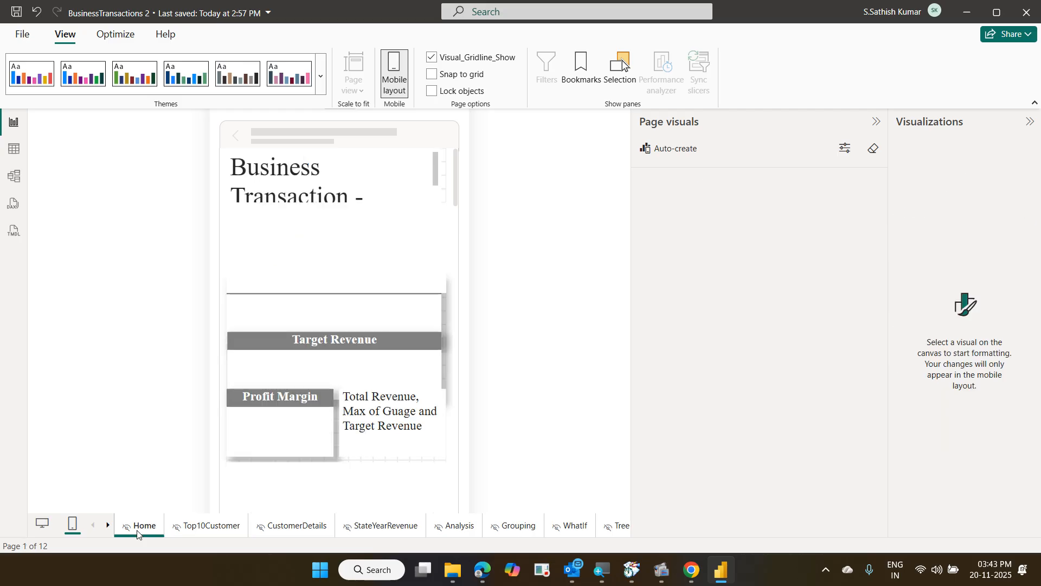
left_click(287, 193)
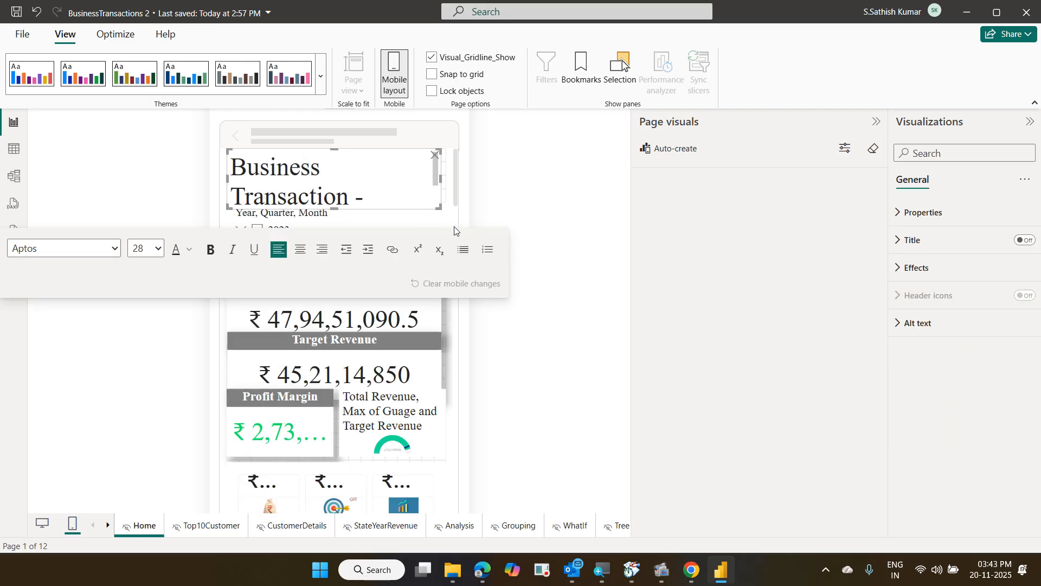
left_click_drag(434, 213, 435, 227)
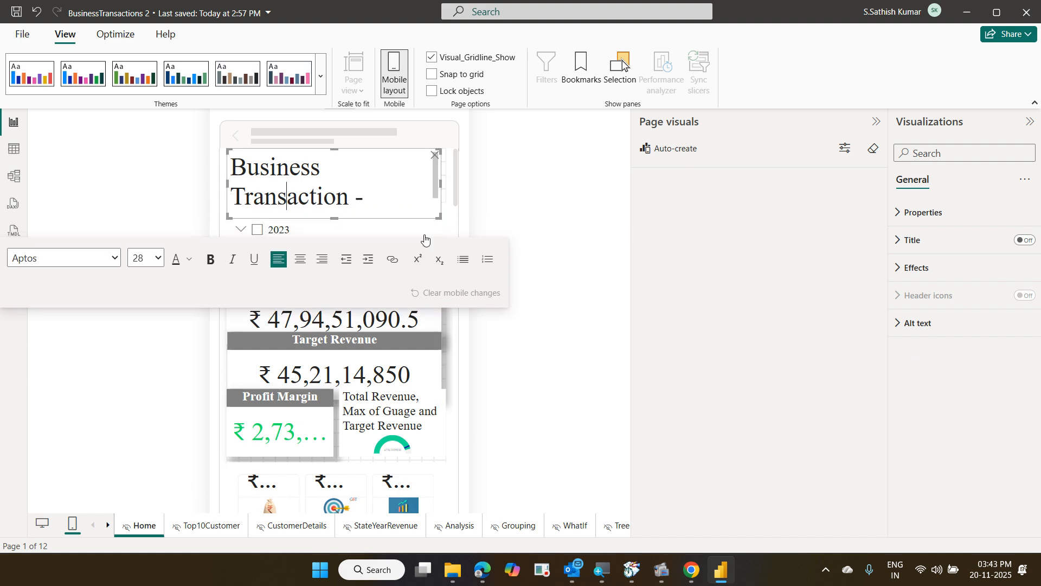
Check the Total Revenue and KPI icon cards, then return to Desktop layout
left_click(408, 324)
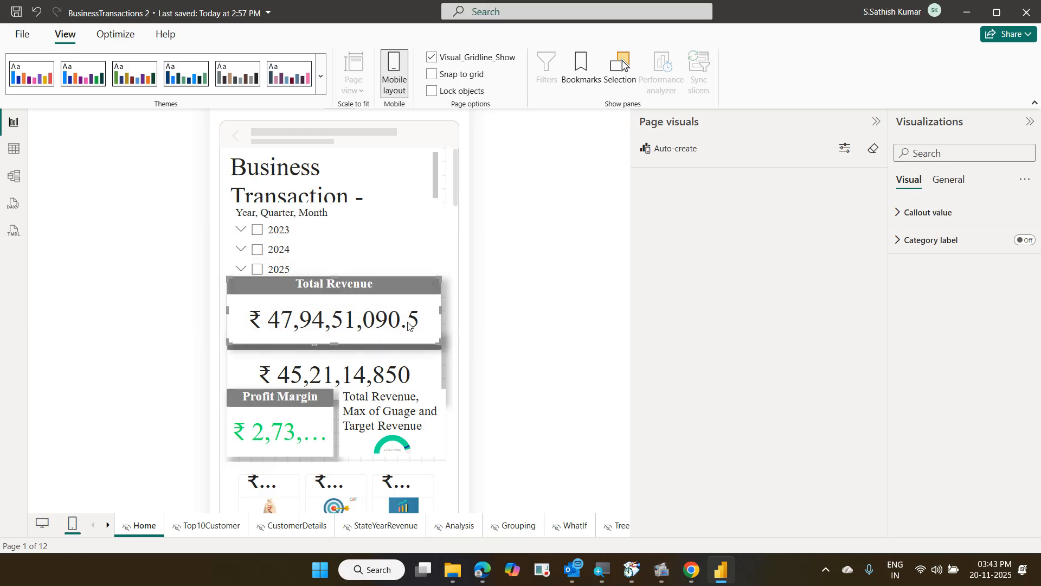
scroll(407, 324, "down", 5)
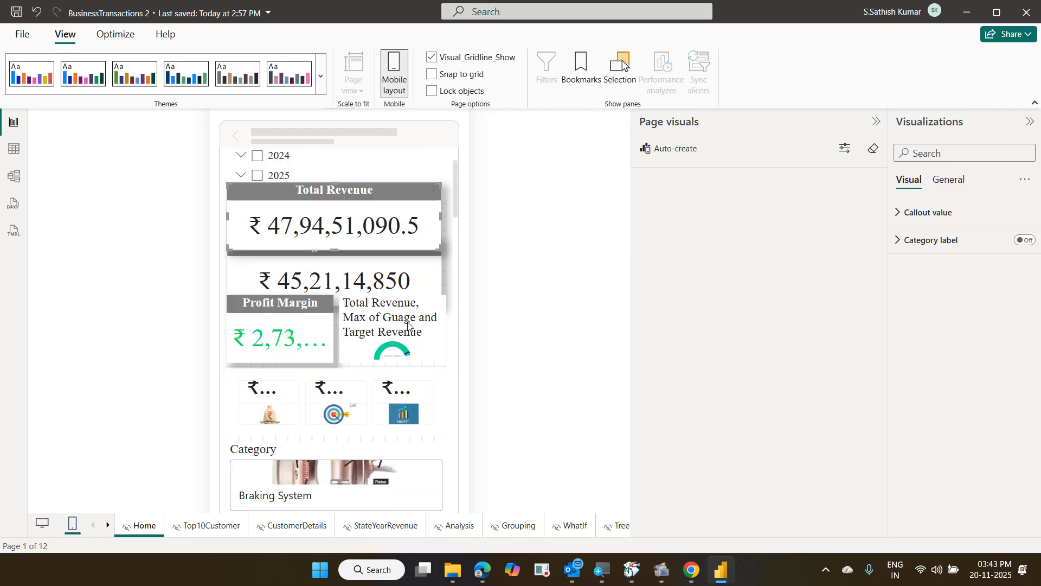
scroll(387, 308, "up", 1)
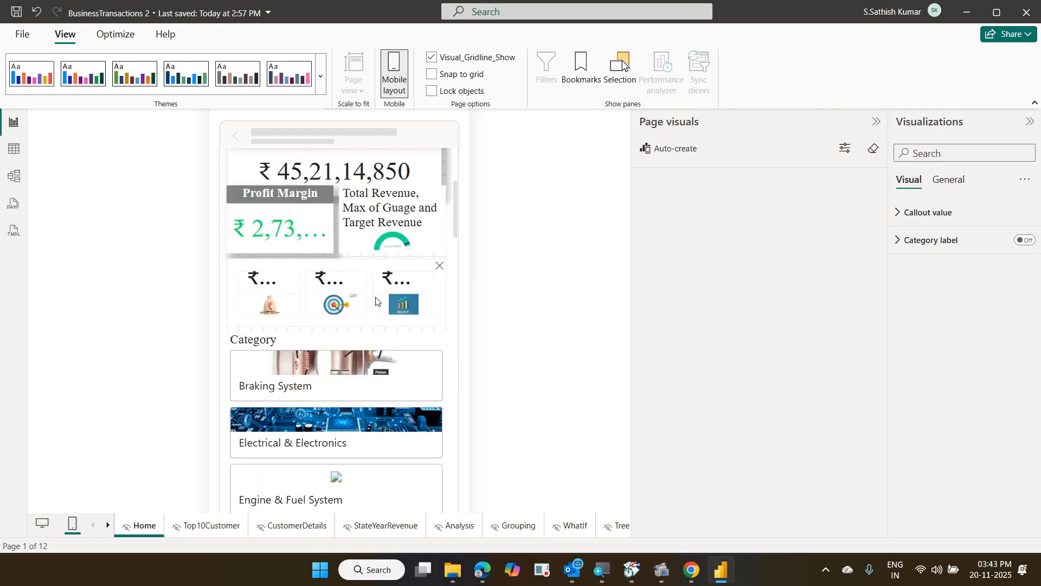
left_click(376, 301)
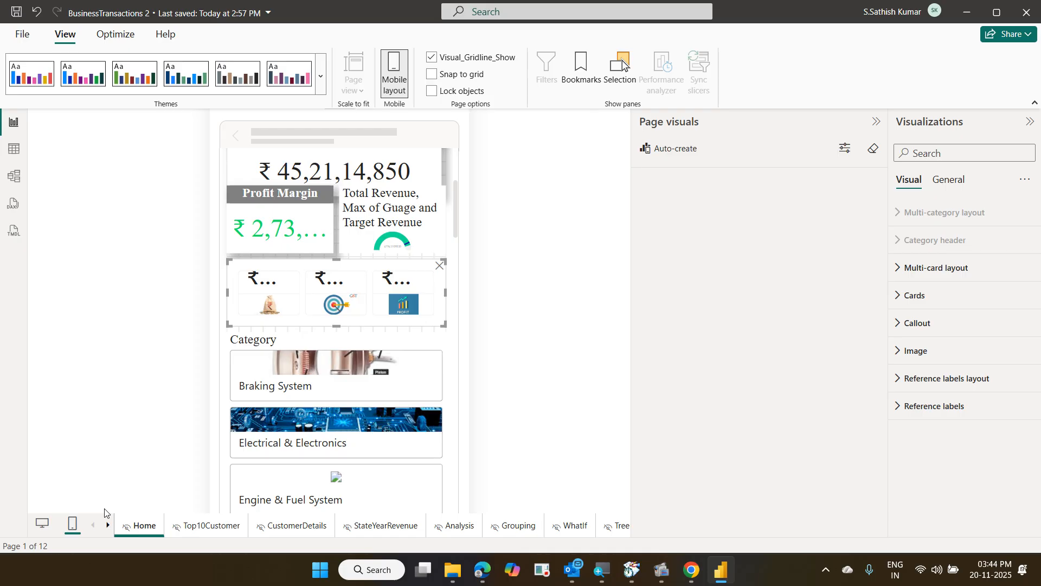
left_click(43, 525)
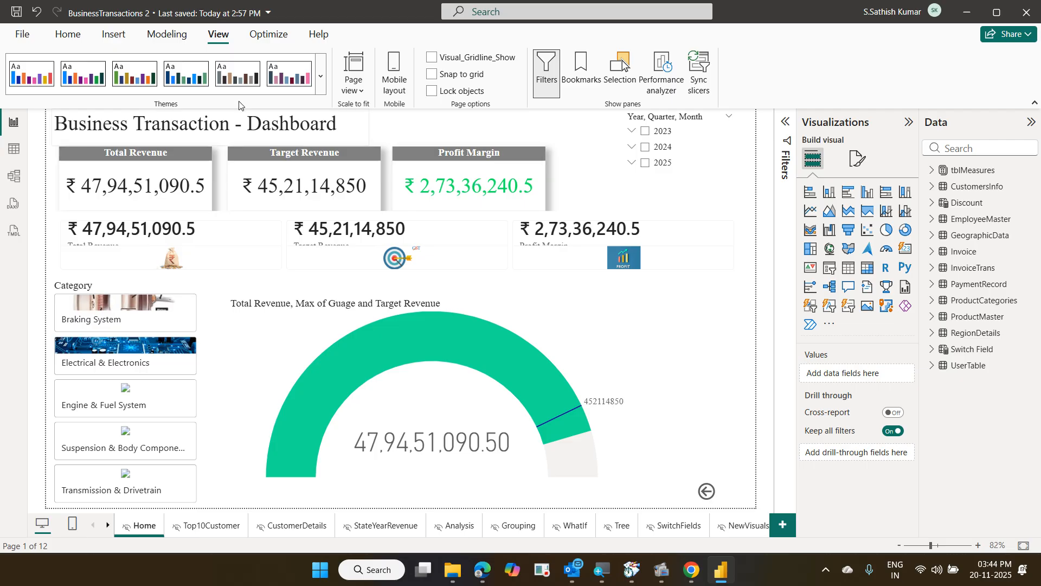
Lock all report objects, confirm by selecting the cards and gauge, then go to Top10Customer
left_click(435, 91)
left_click(586, 247)
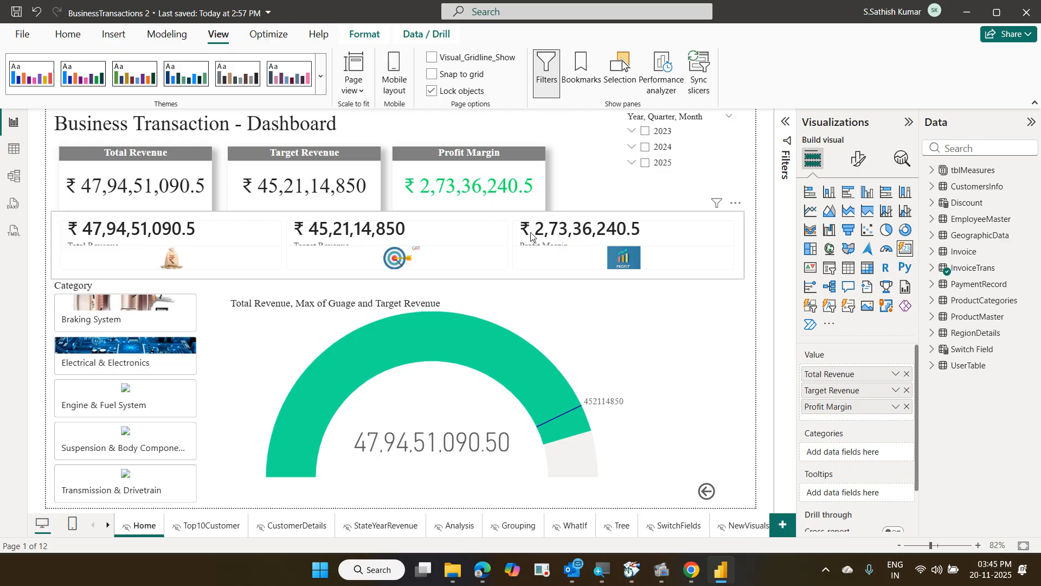
left_click(482, 178)
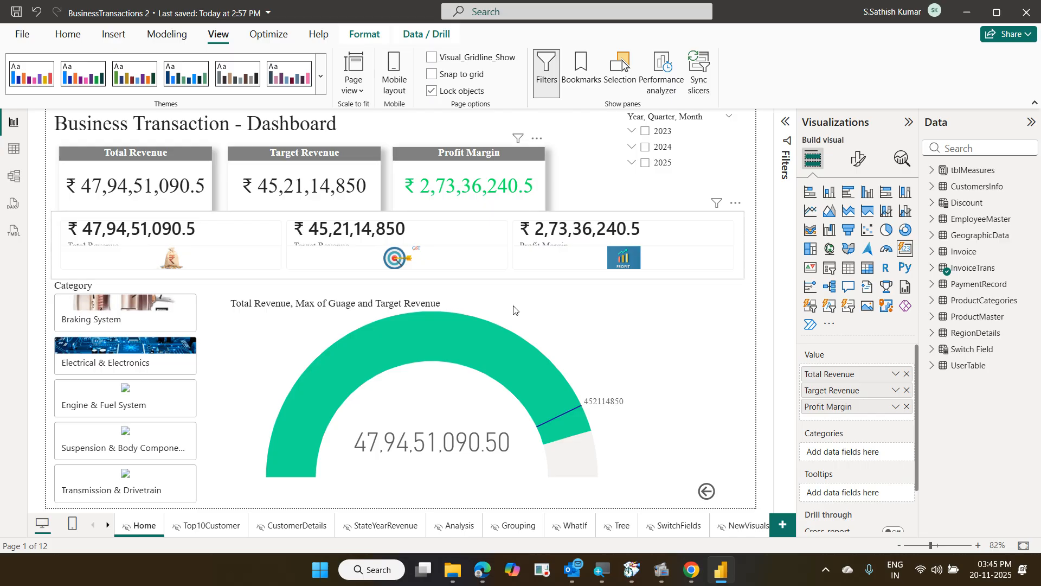
left_click(551, 345)
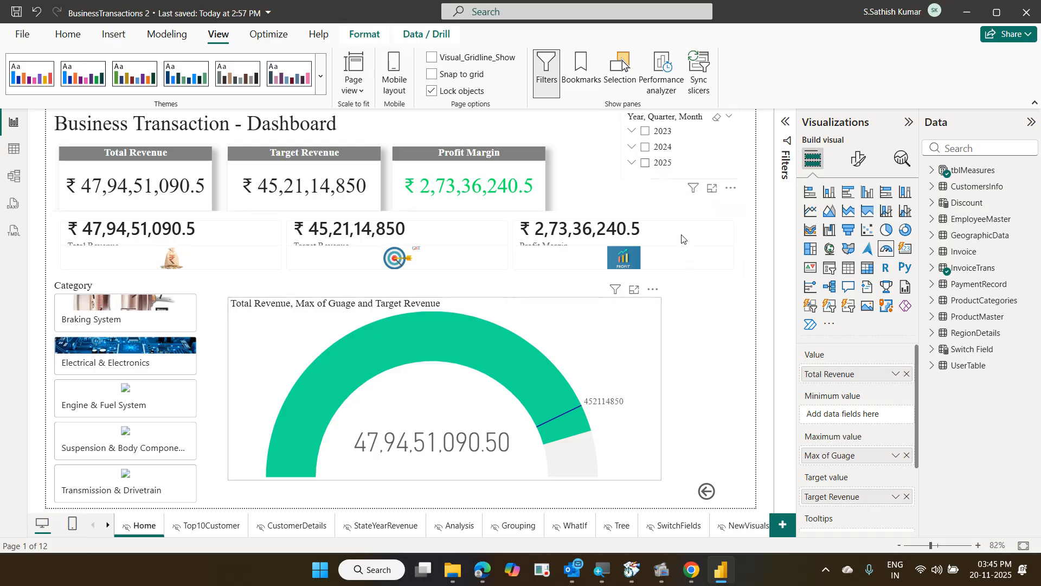
left_click(547, 191)
left_click(451, 223)
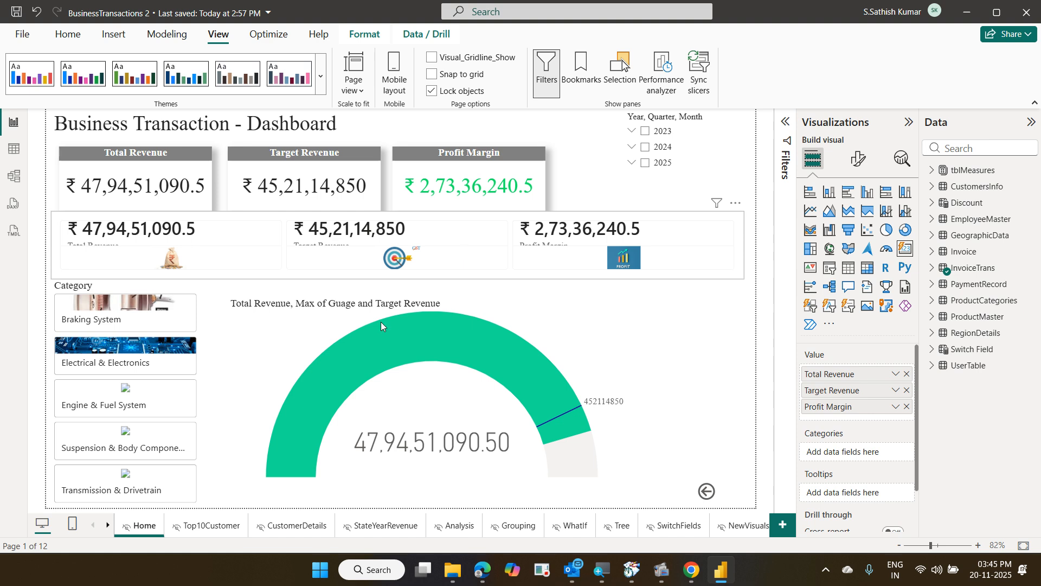
left_click(204, 525)
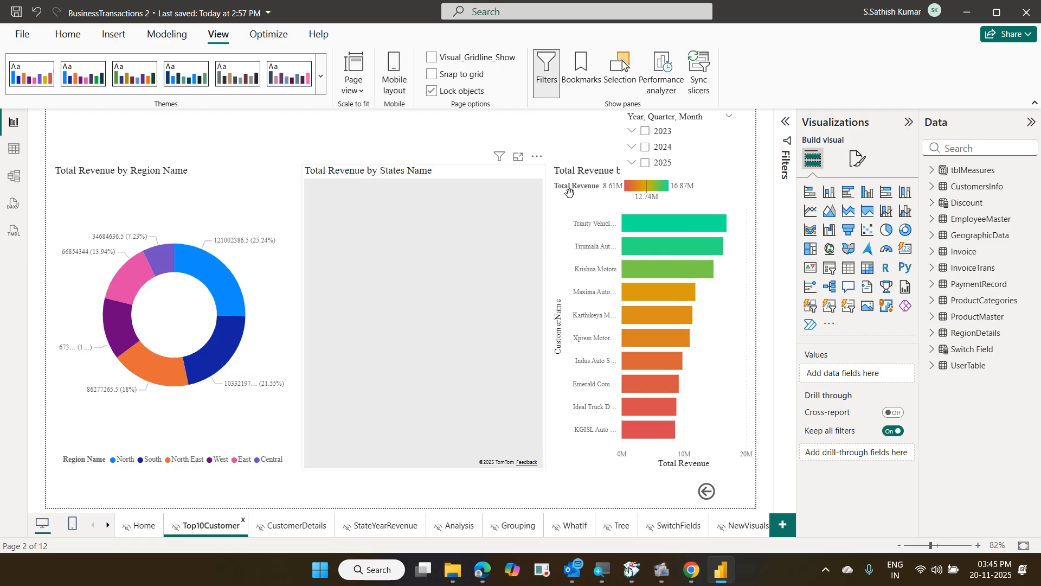
Unlock the report objects and add a new blank Page 1 after the existing pages
left_click(684, 226)
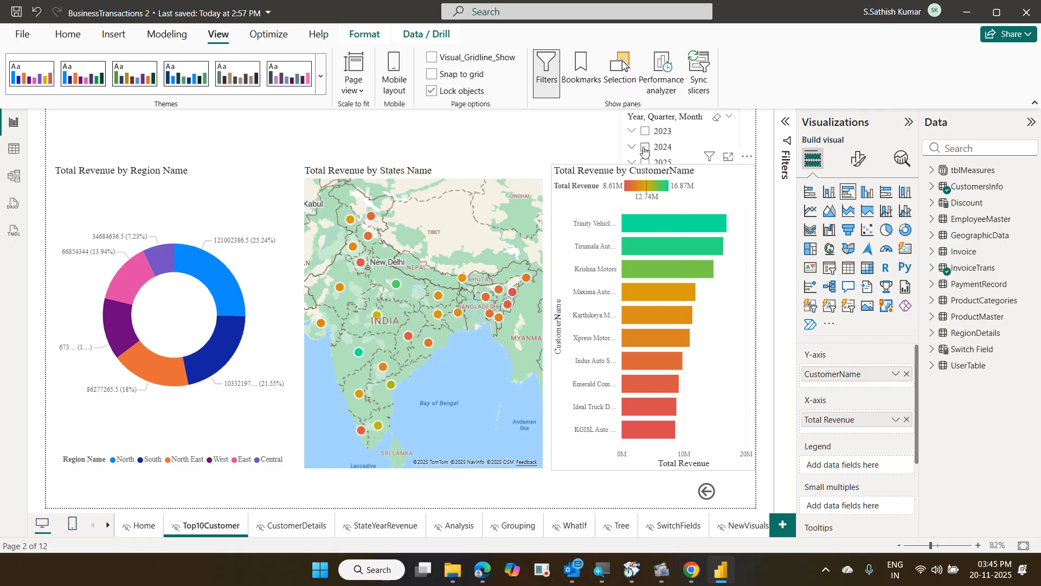
left_click(644, 152)
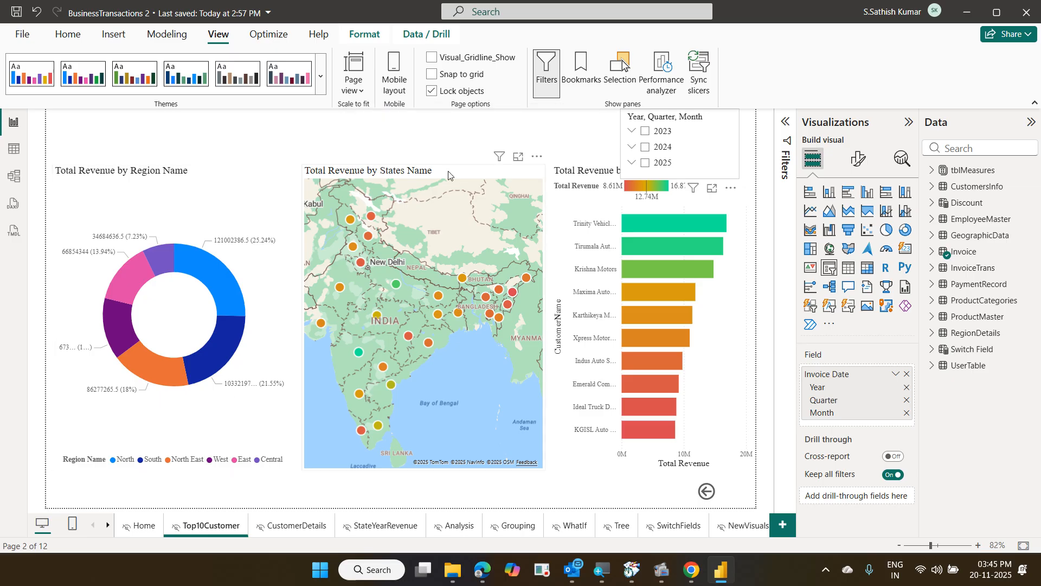
left_click(437, 97)
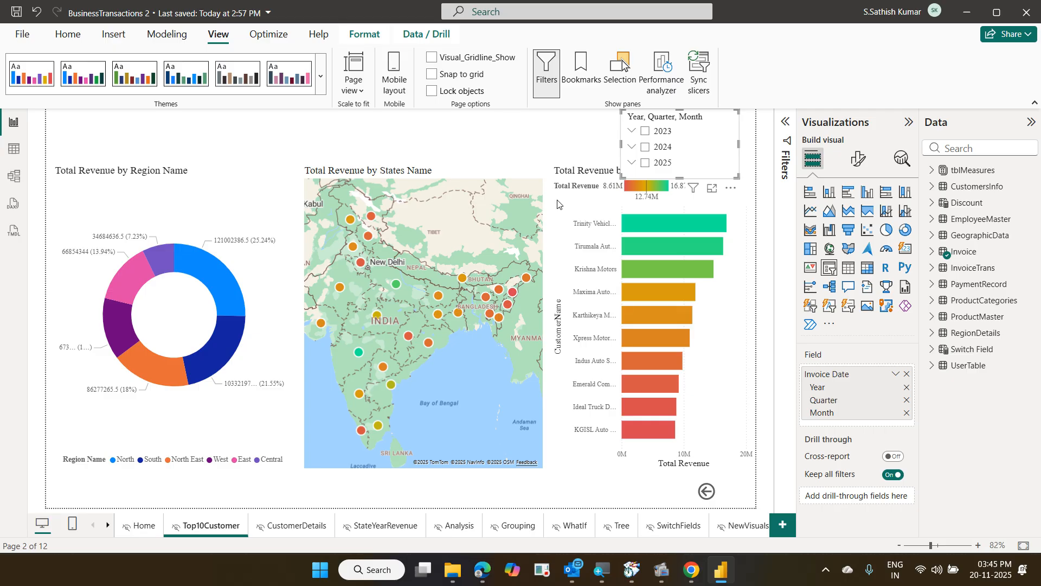
left_click(781, 526)
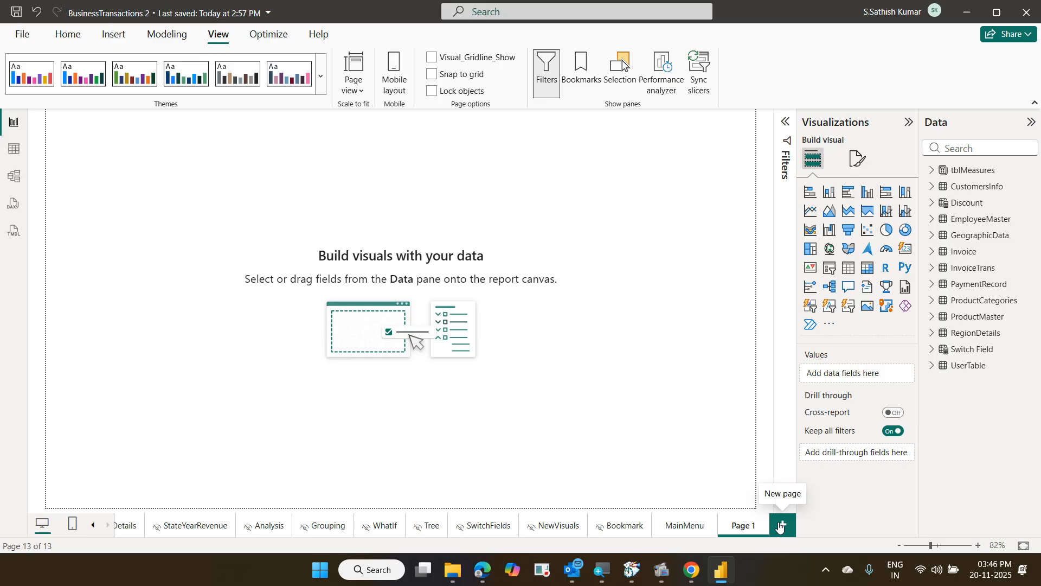
Add a table with Region Name and InvoiceTrans Total Revenue columns, then widen it
left_click(849, 268)
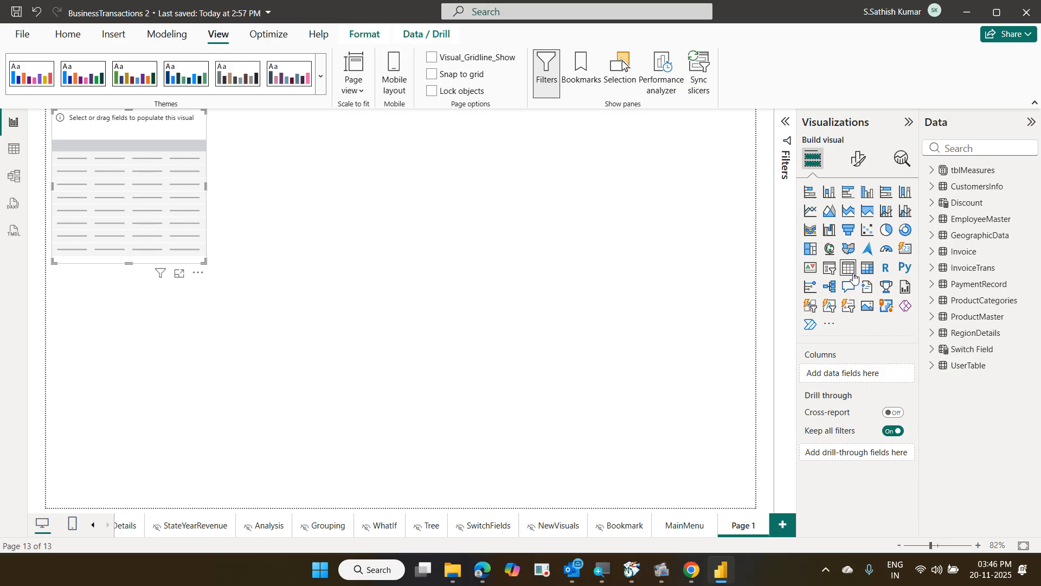
left_click(976, 145)
type("reg")
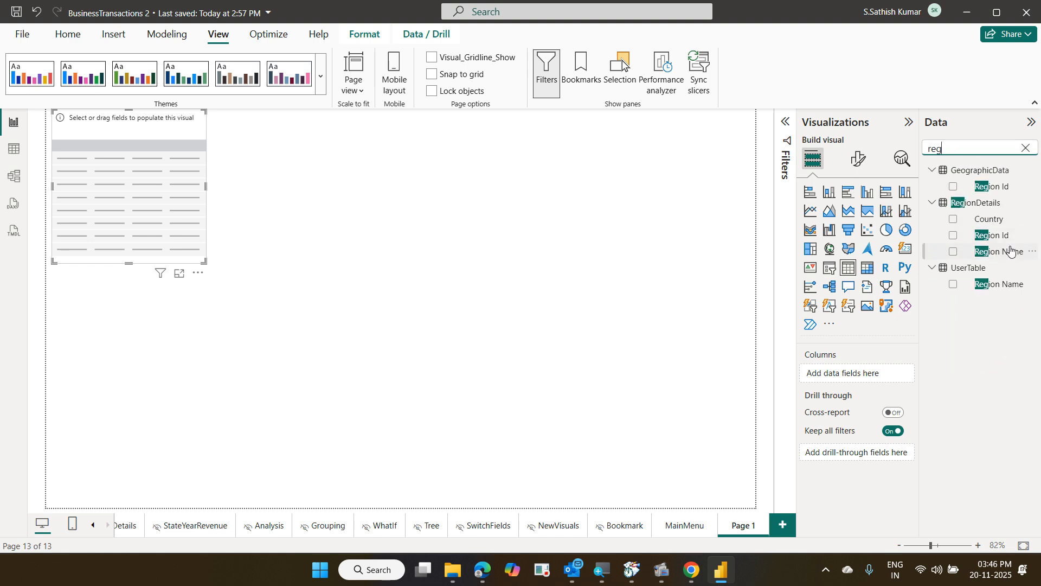
left_click_drag(1010, 250, 879, 366)
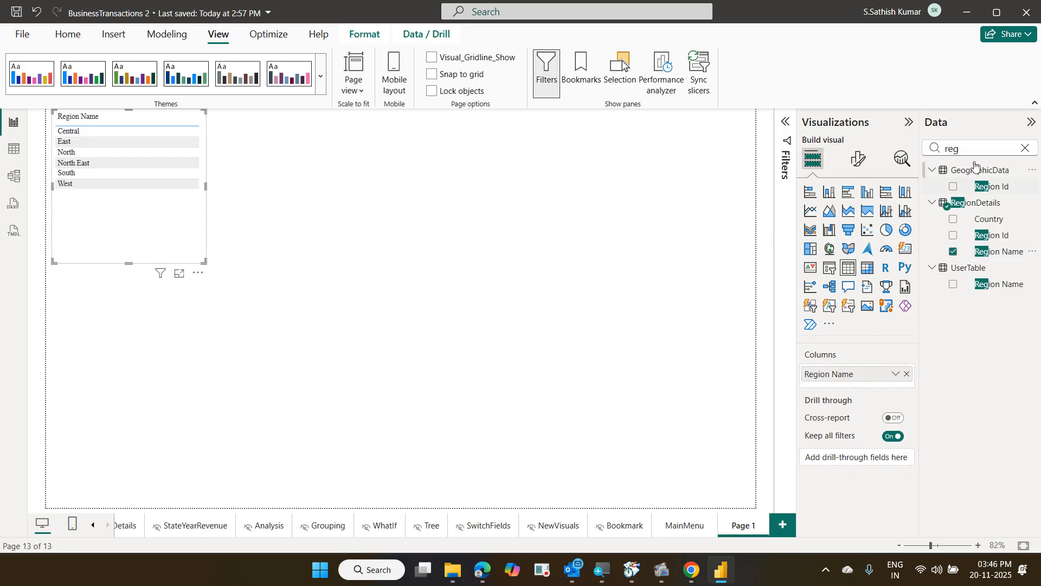
left_click(1025, 148)
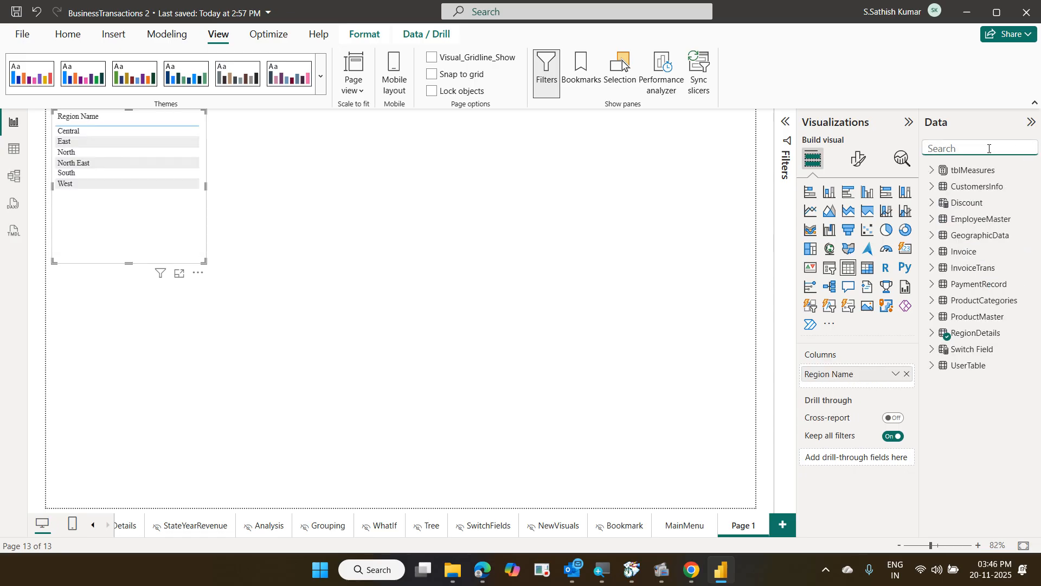
type("tot")
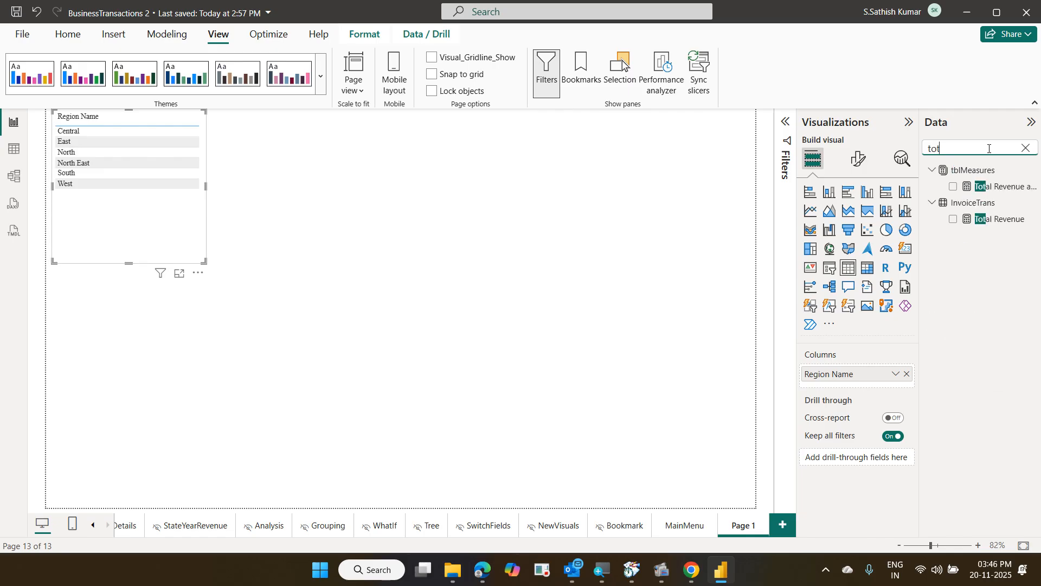
left_click_drag(986, 220, 873, 390)
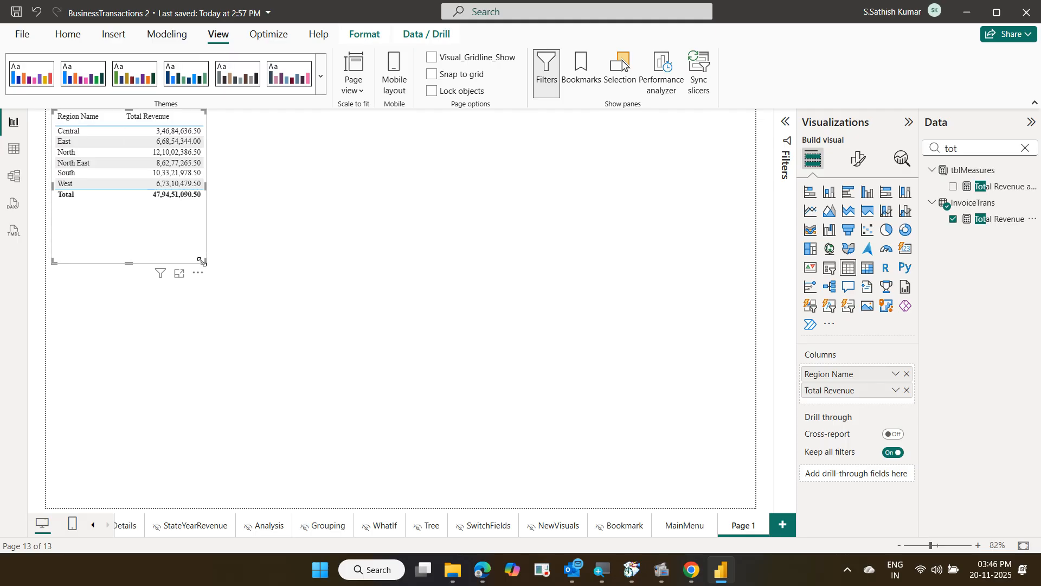
left_click_drag(201, 261, 242, 254)
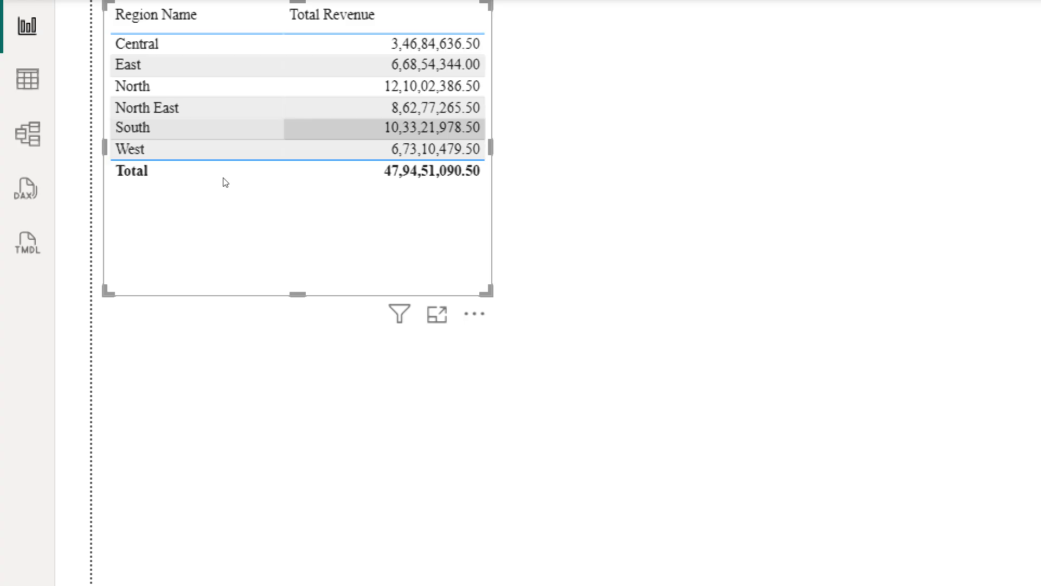
left_click(190, 230)
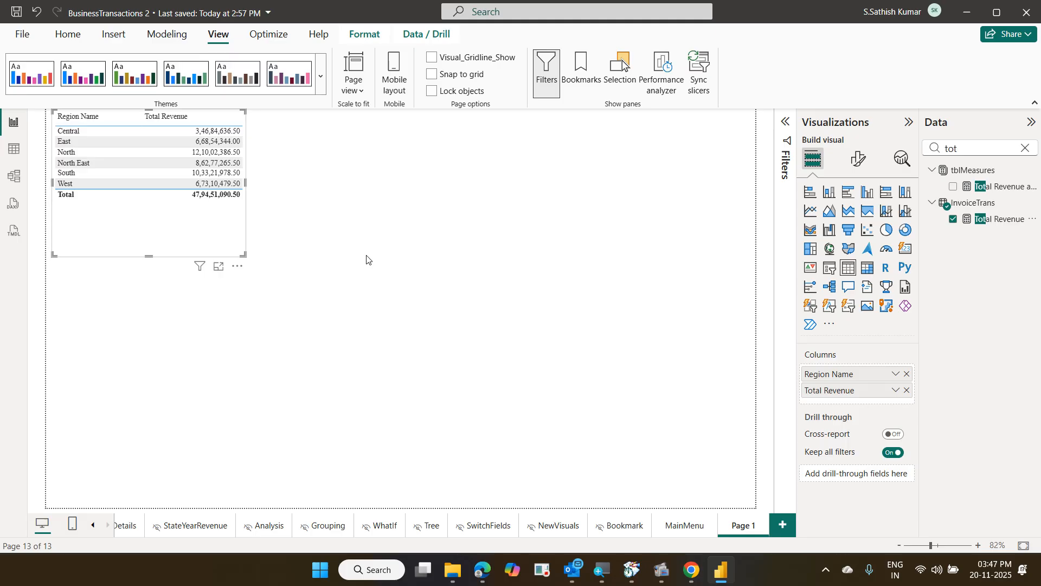
Clear the field search, expand tblMeasures, and create a New measure in it
left_click(1024, 148)
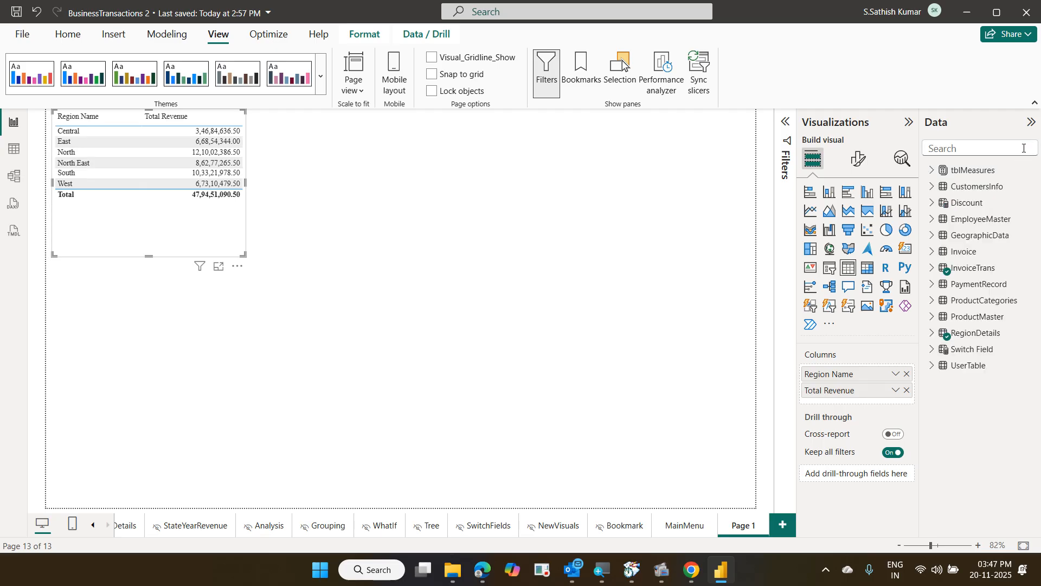
left_click(993, 172)
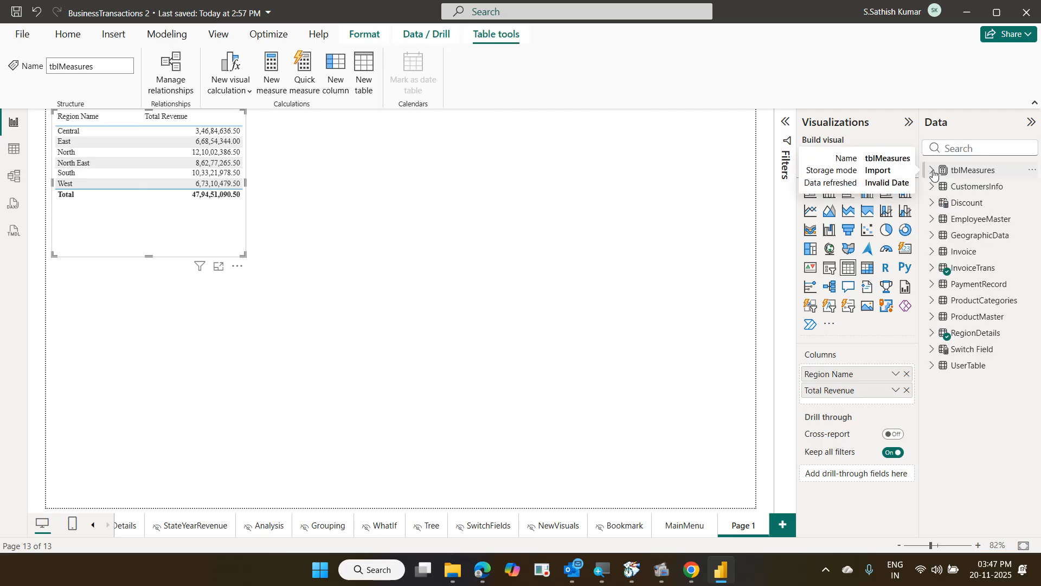
left_click(932, 171)
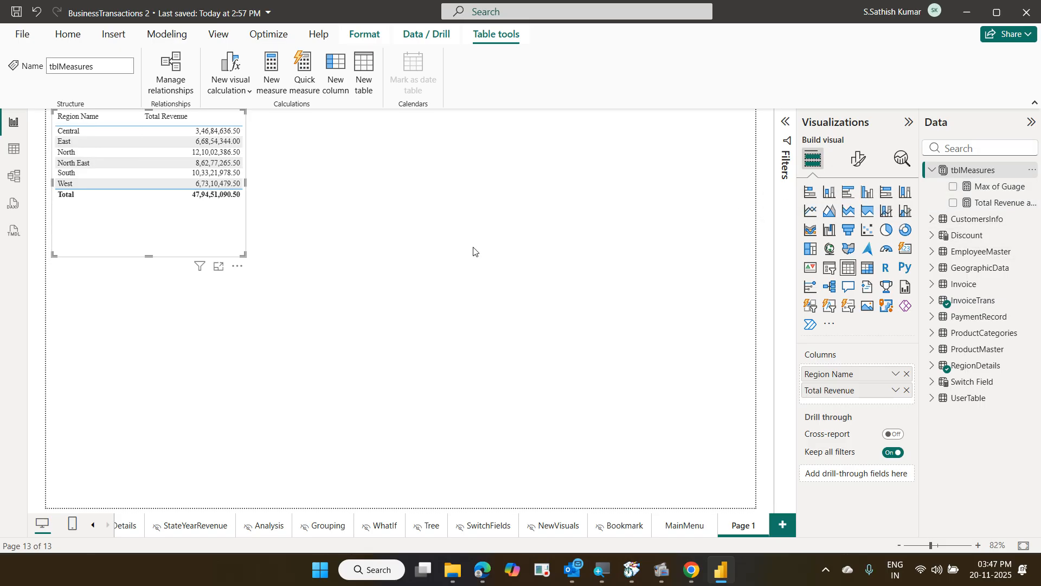
left_click(71, 41)
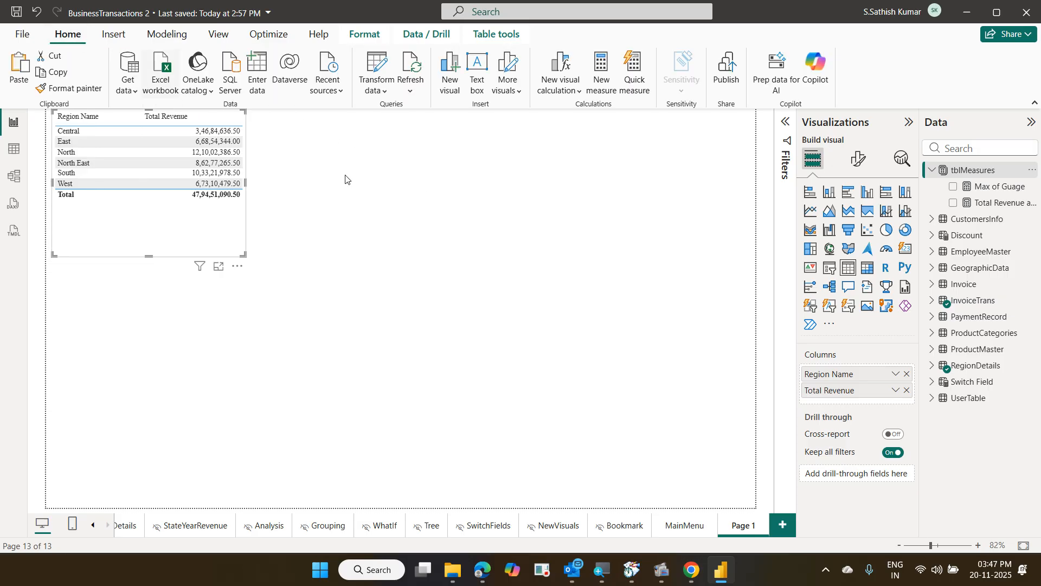
left_click(599, 94)
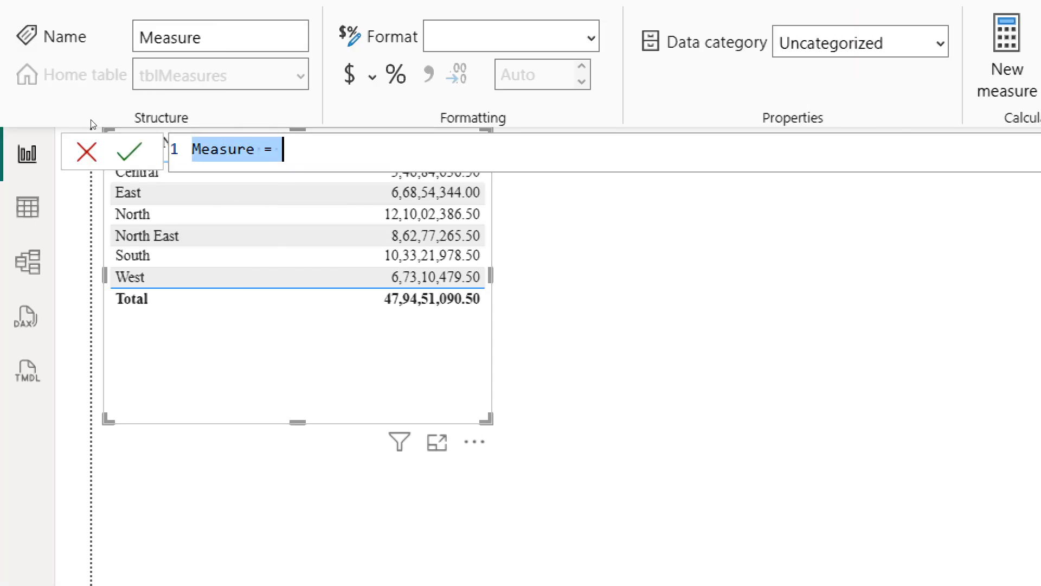
Name the new tblMeasures measure South Region Revenue
key("Left")
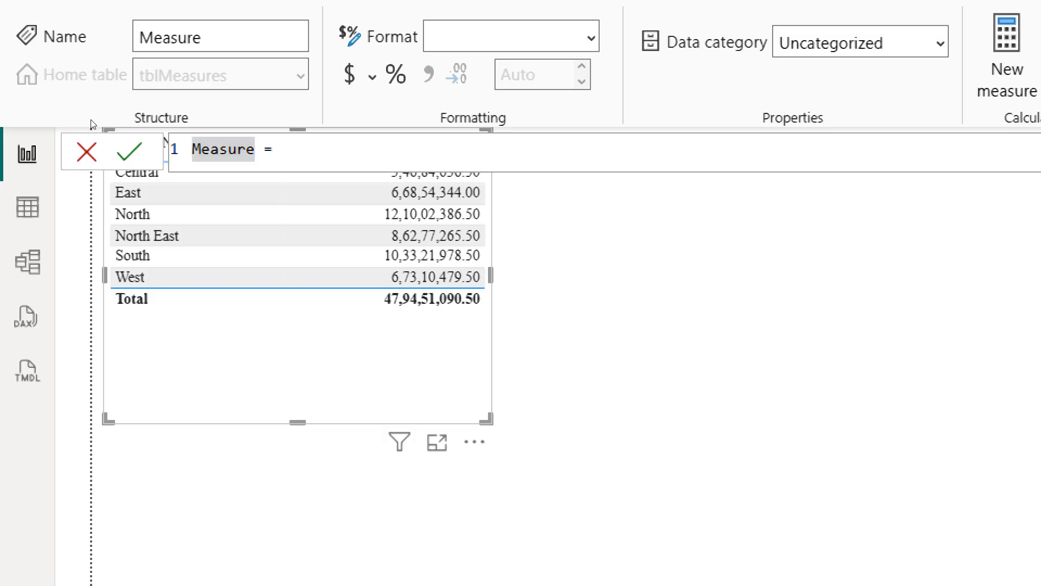
key("shift+Right")
key("shift+Right")
key("shift+Right")
key("shift+Right")
key("shift+Right")
key("shift+Right")
key("shift+Right")
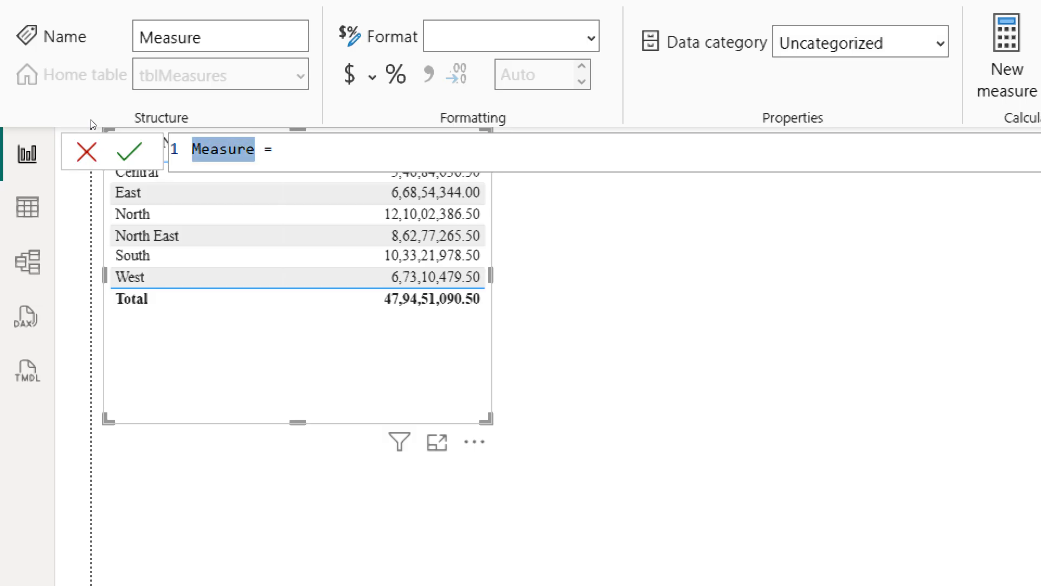
type("South ")
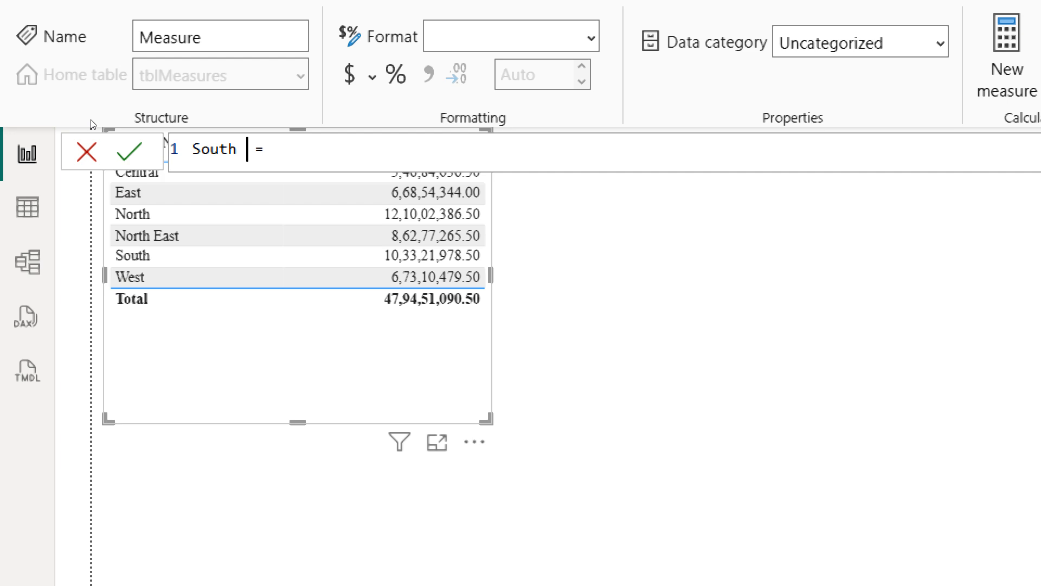
type("Region R")
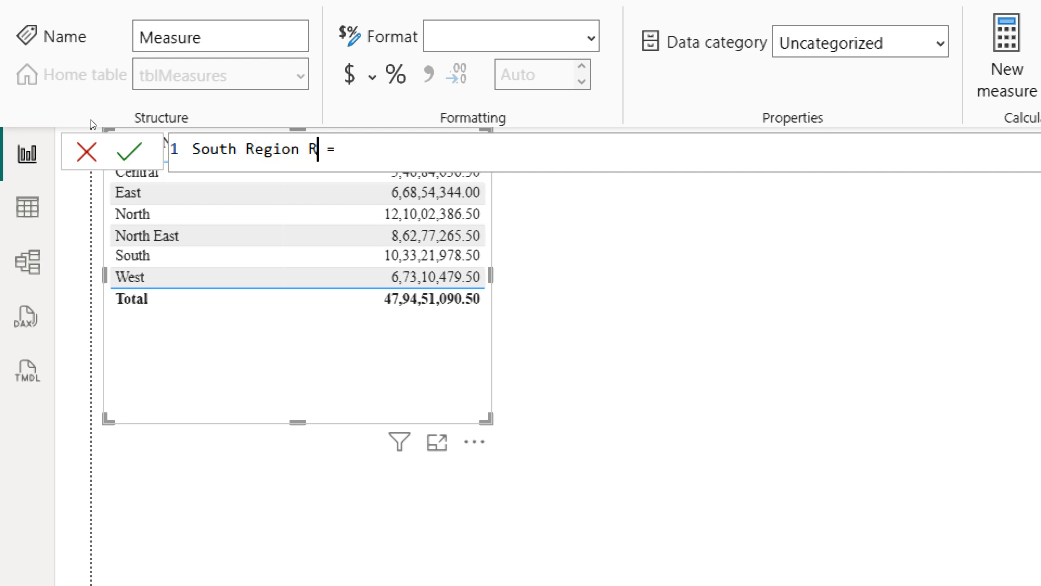
type("evenue")
key("Right")
key("Right")
Enter the formula CALCULATE([Total Revenue], RegionDetails[Region Name]="South") and commit the measure
type("cal")
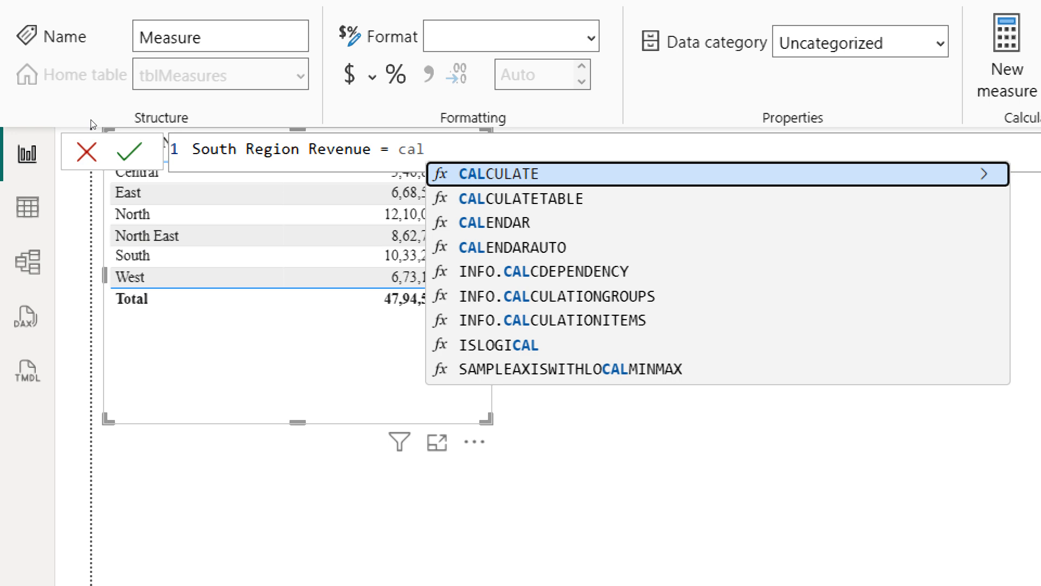
key("Tab")
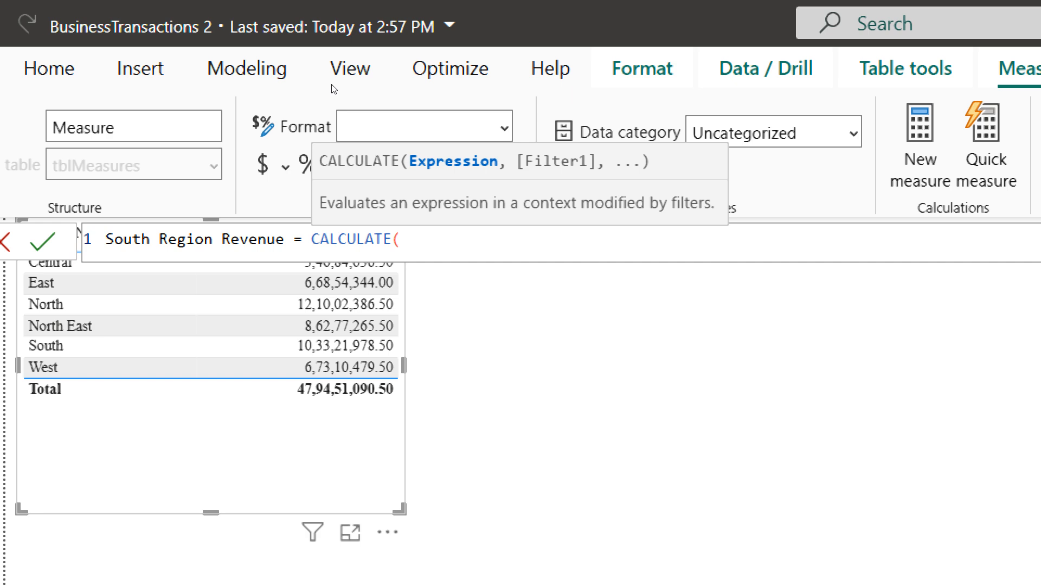
type("to")
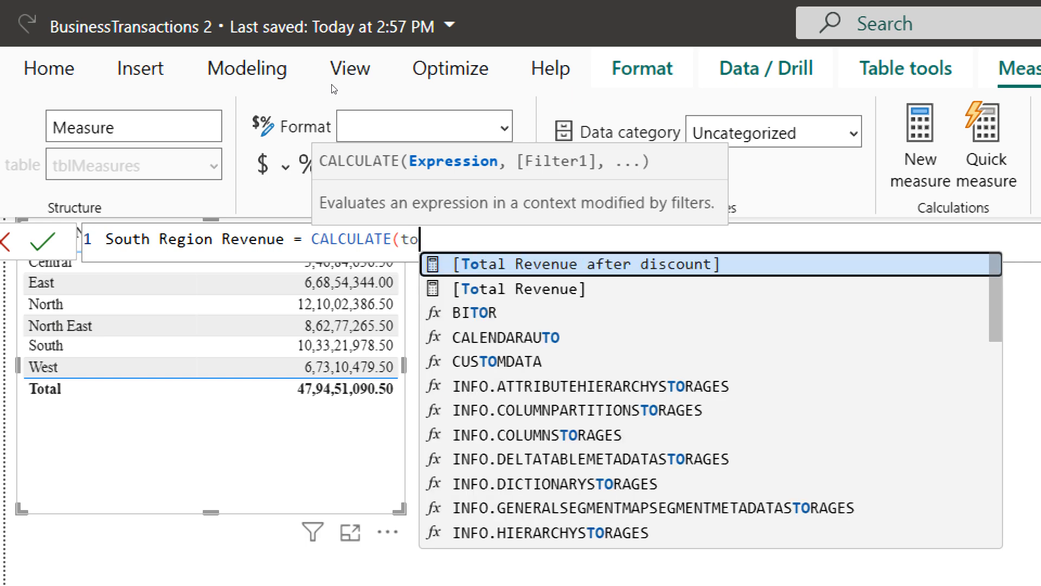
key("Down")
key("Tab")
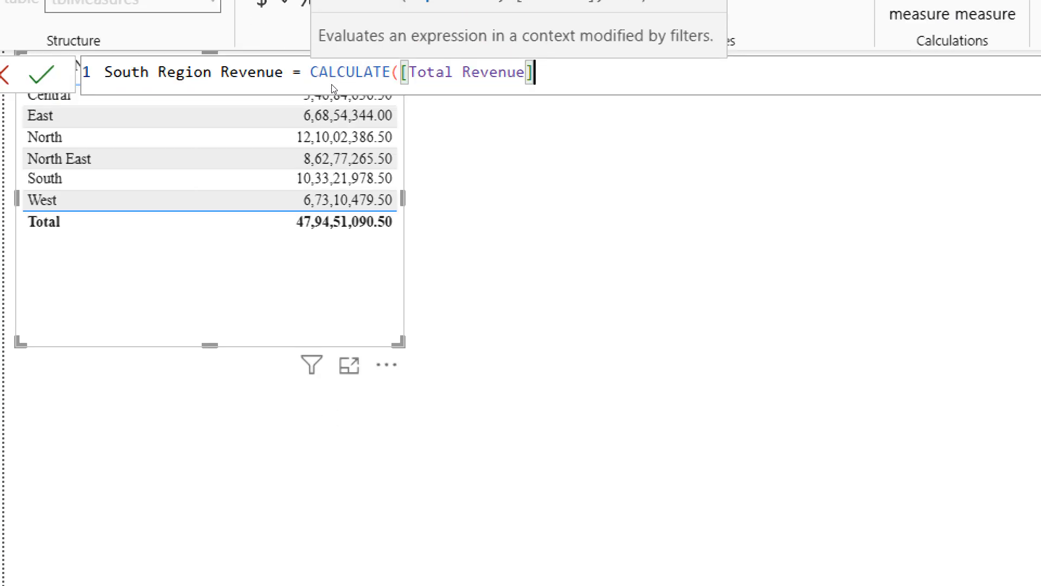
type(",")
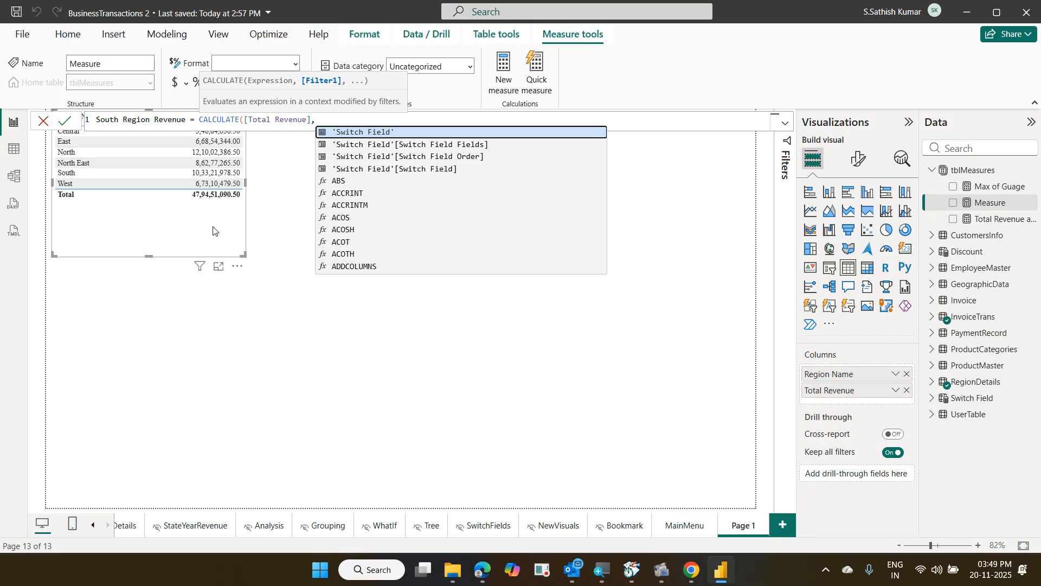
type("re")
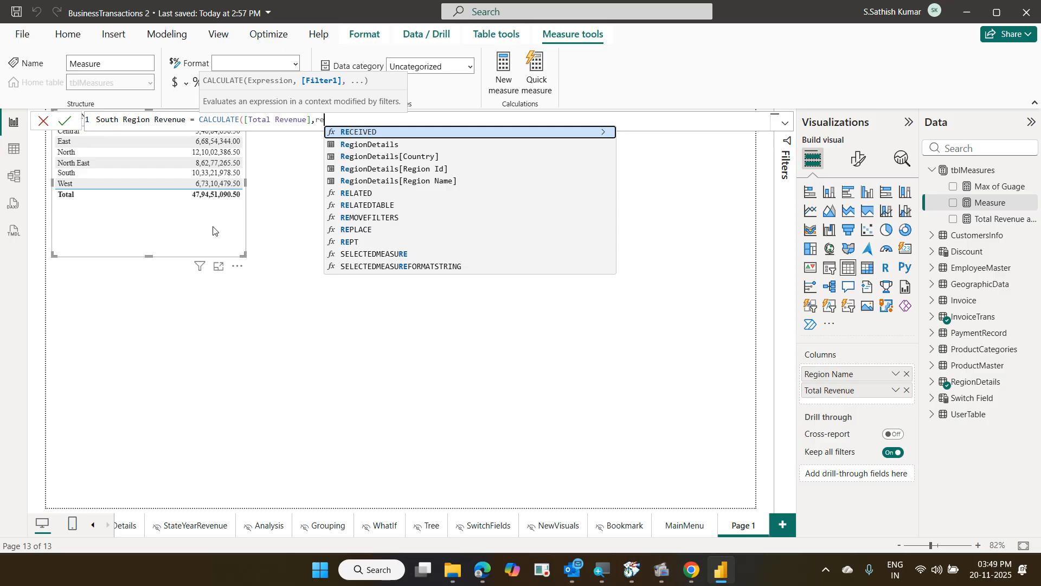
key("Down")
key("Down")
key("Down")
key("Down")
key("Tab")
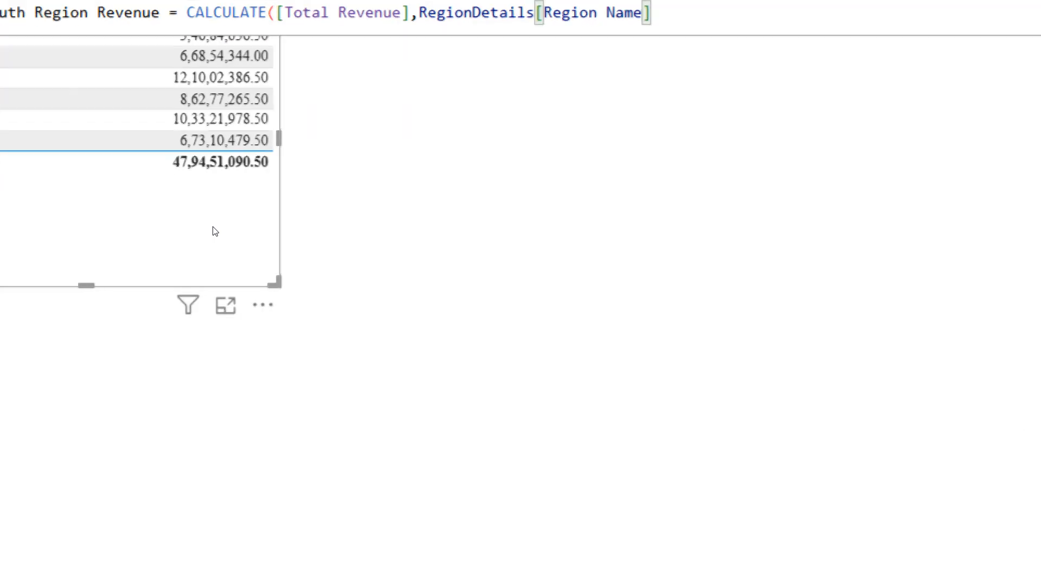
type("=")
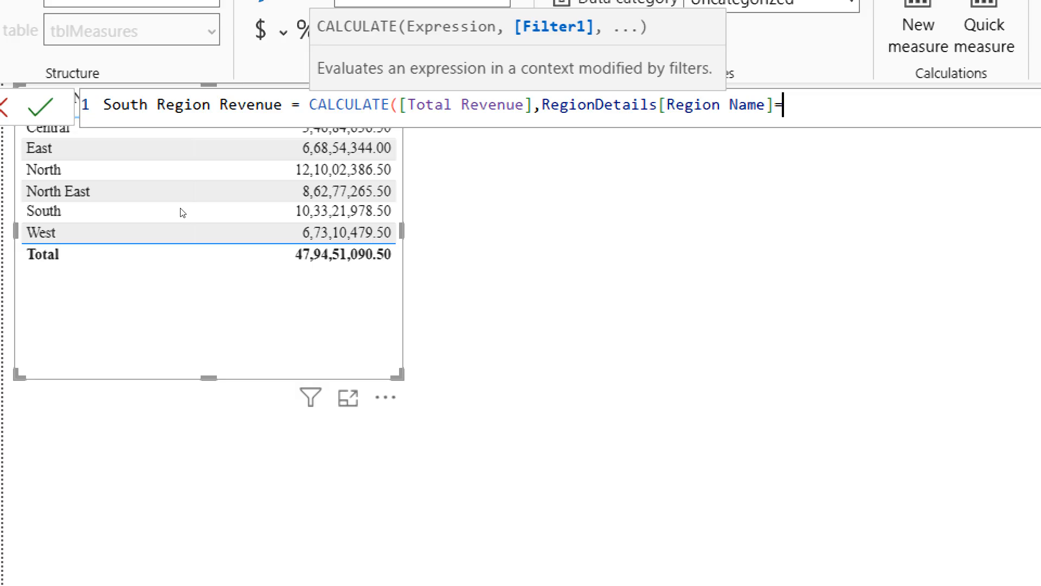
type("\"")
type("South\")")
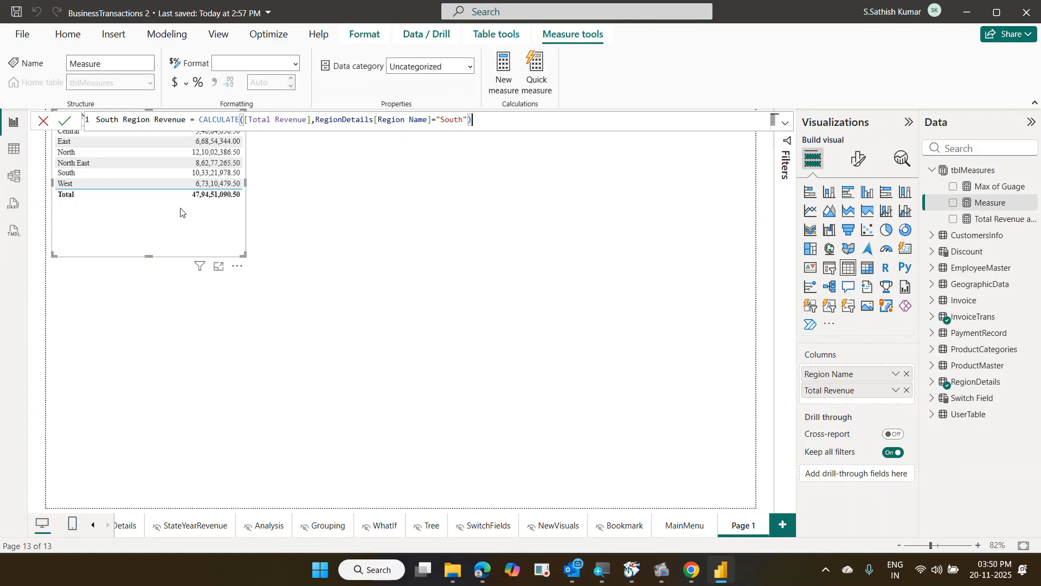
key("Return")
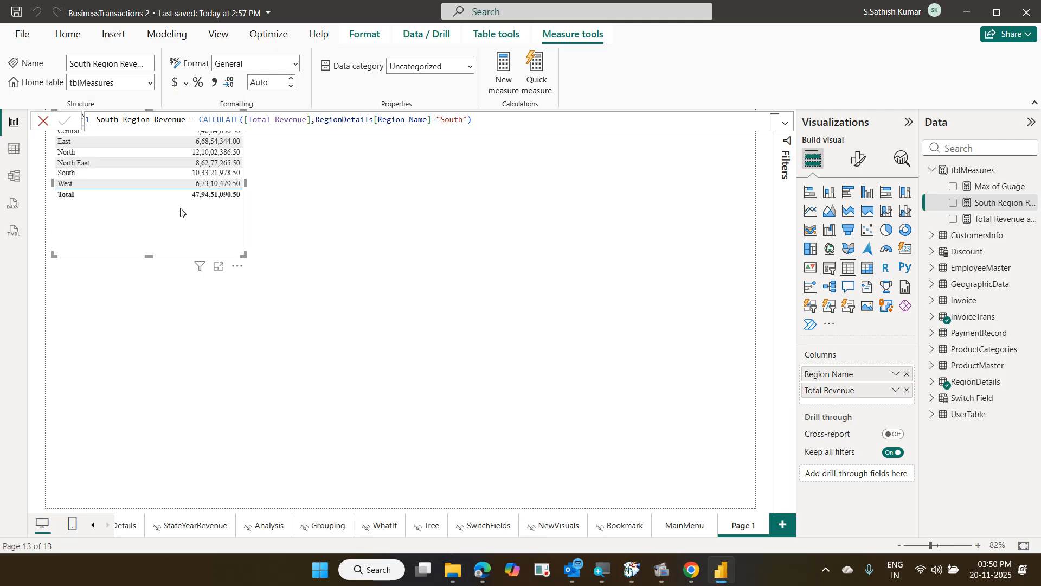
Reset the Visualizations gallery using Restore default visuals and confirm the reset
left_click(335, 215)
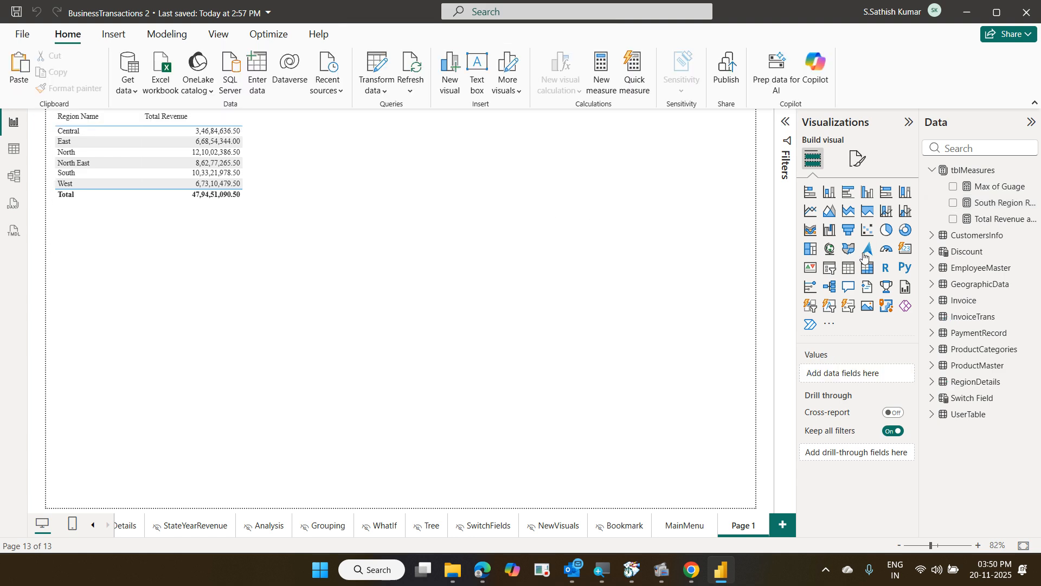
left_click(831, 325)
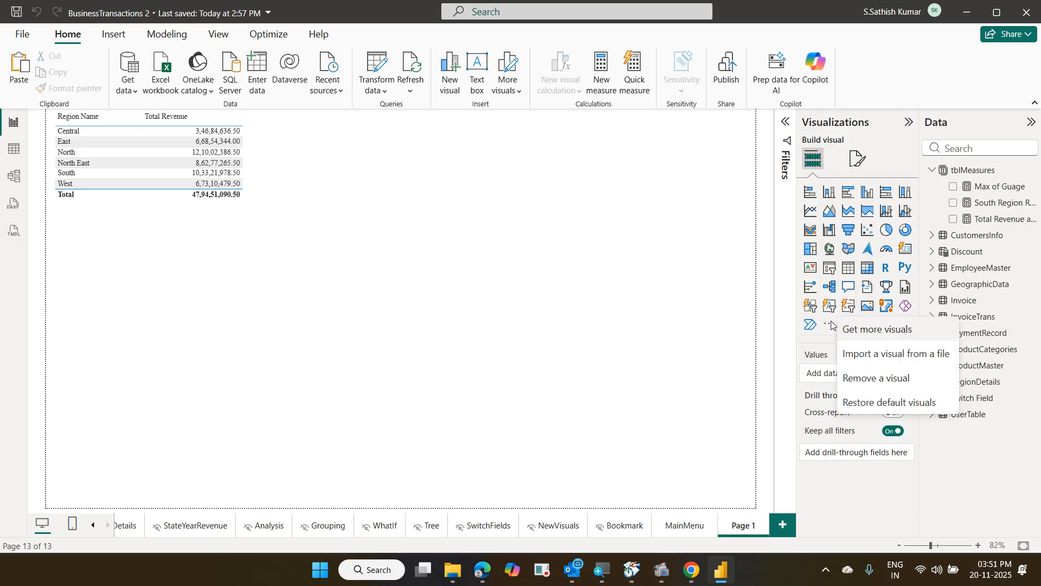
left_click(885, 402)
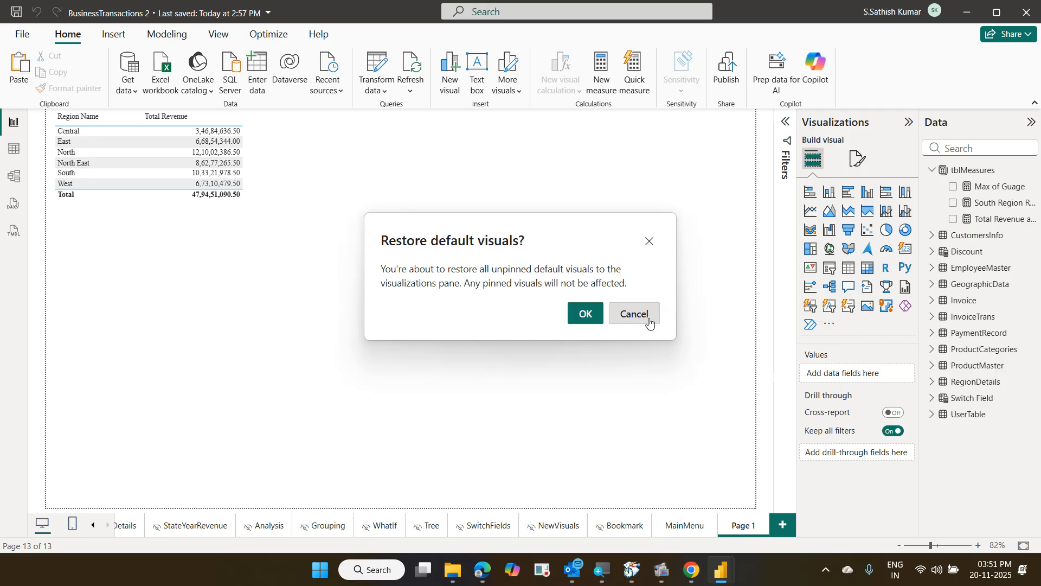
left_click(598, 315)
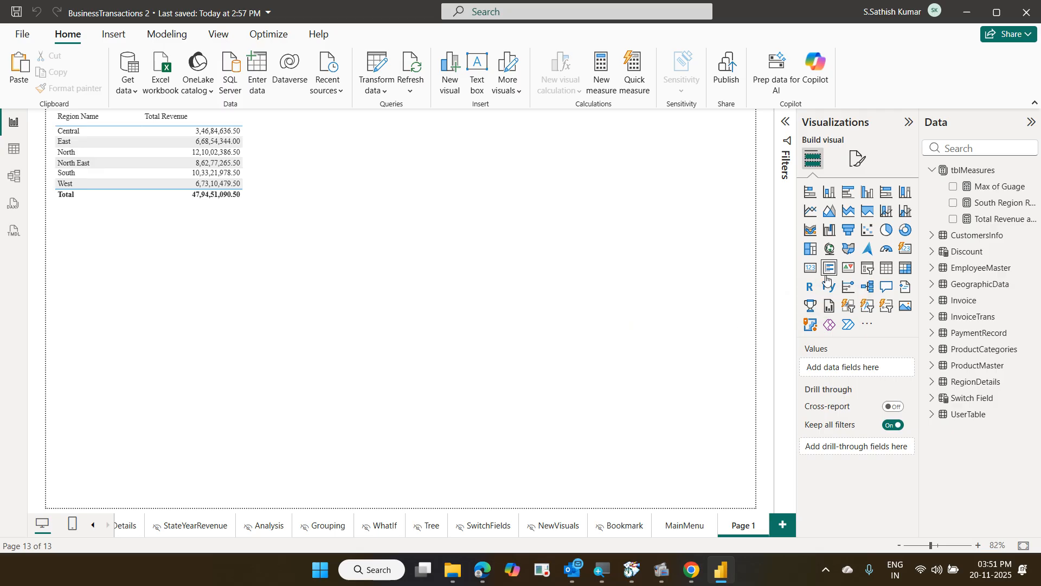
Add a card showing South Region Revenue with callout display units set to None
left_click(810, 268)
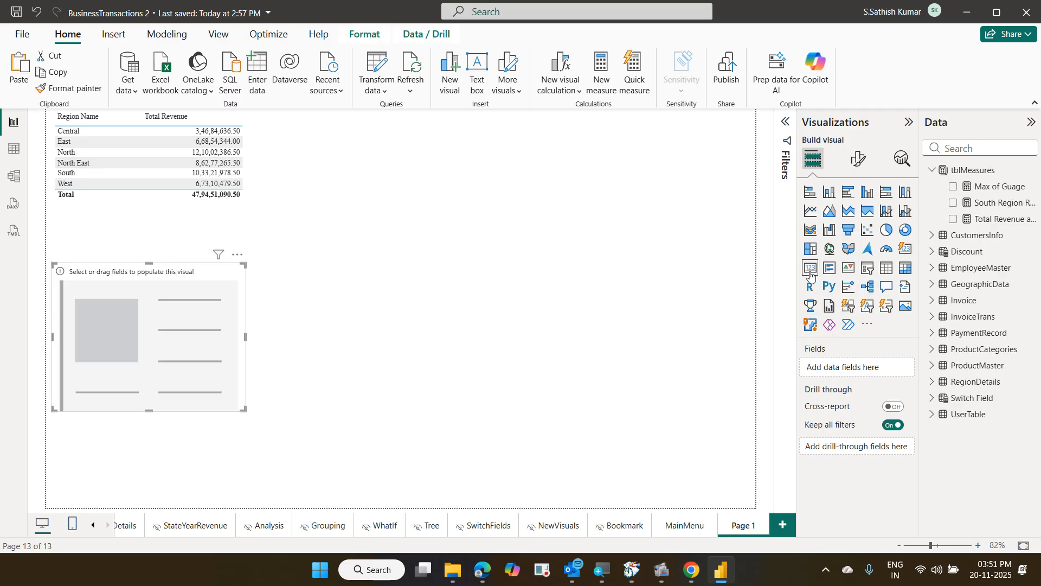
left_click_drag(997, 209, 866, 368)
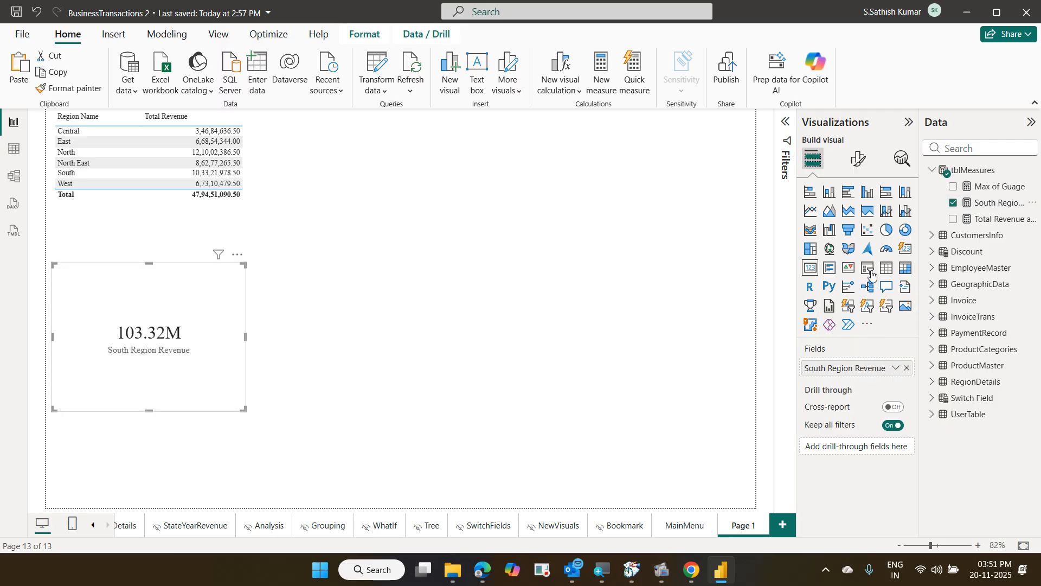
left_click(855, 161)
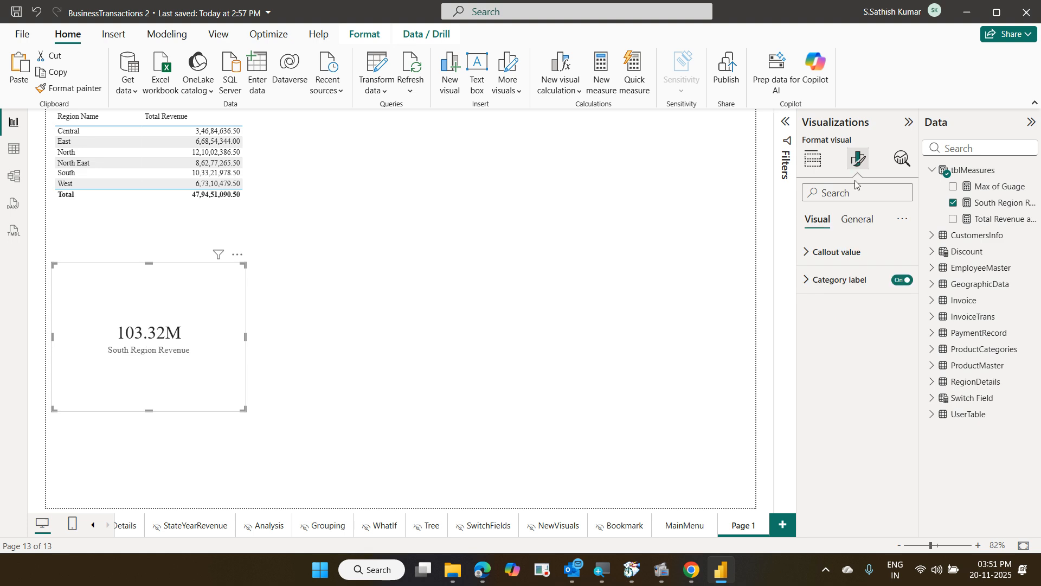
left_click(862, 253)
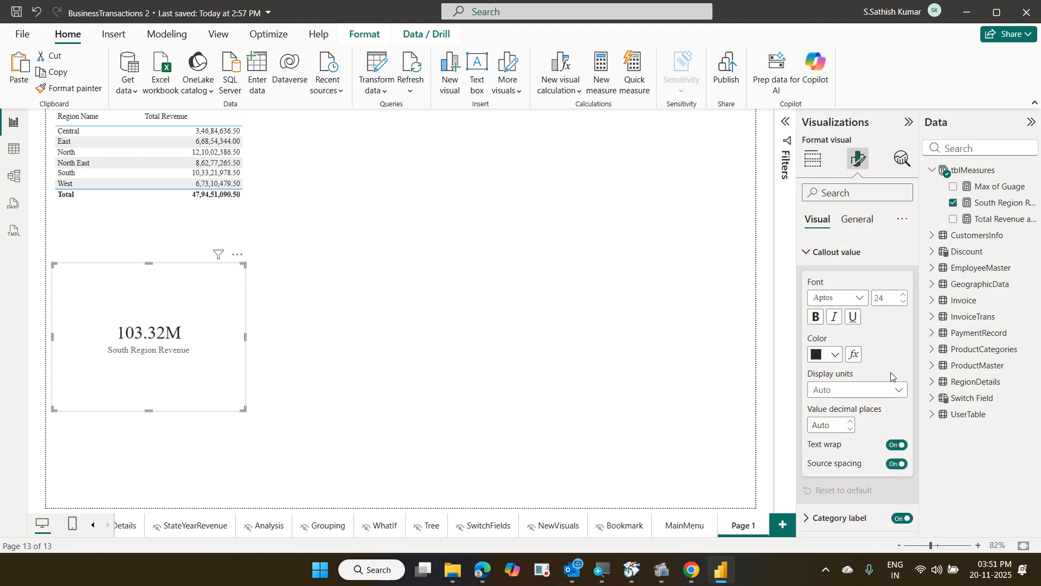
left_click(850, 390)
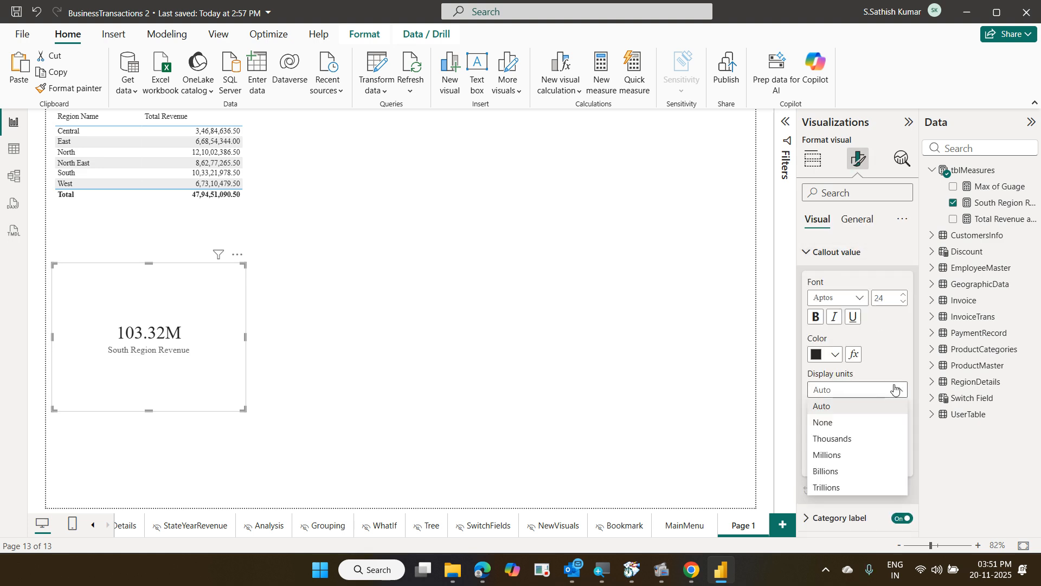
left_click(845, 422)
Move the card beside the region table and shrink its height
left_click_drag(166, 378, 379, 225)
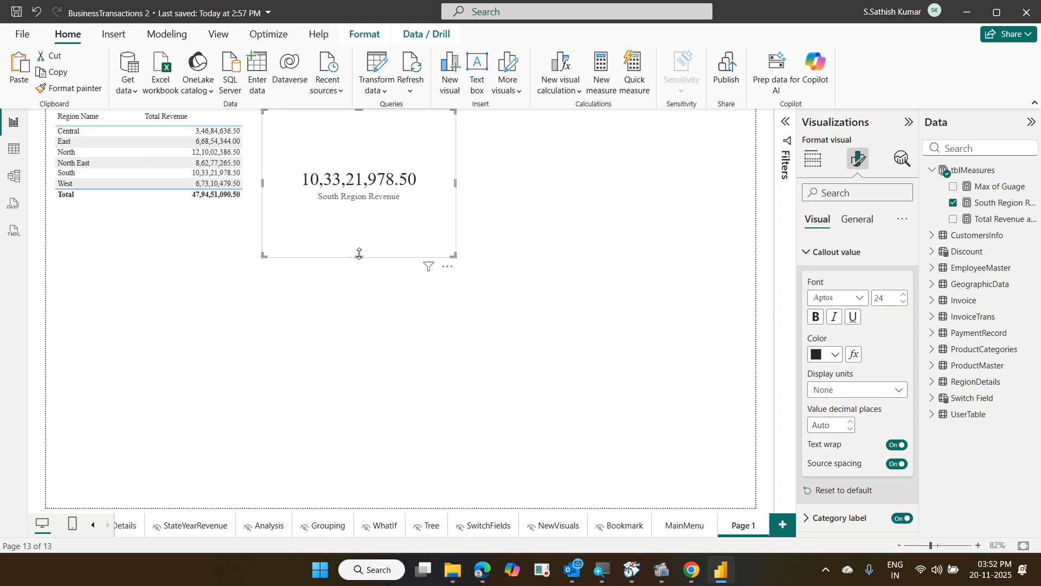
left_click_drag(359, 253, 359, 175)
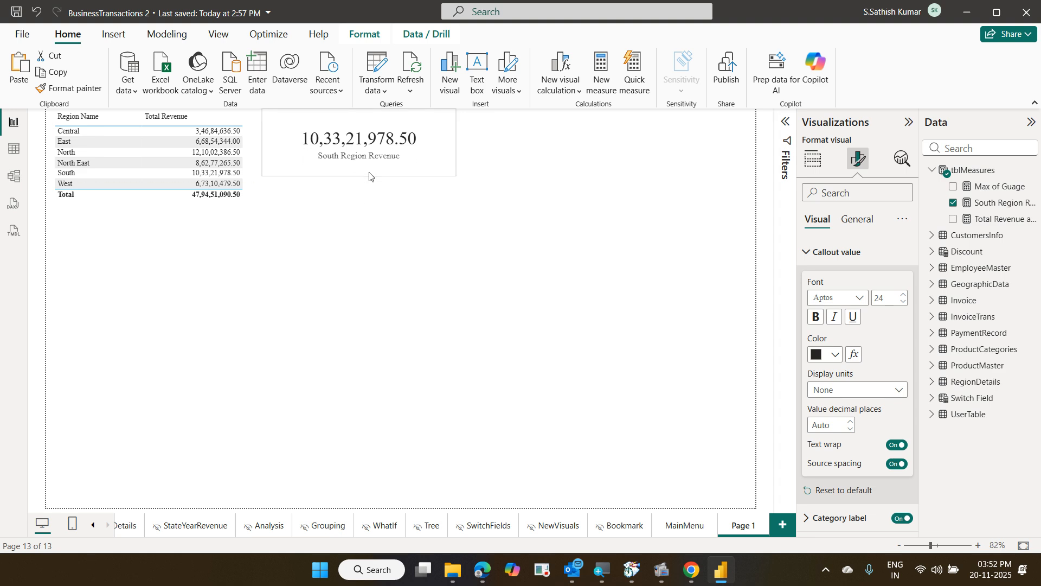
left_click(368, 199)
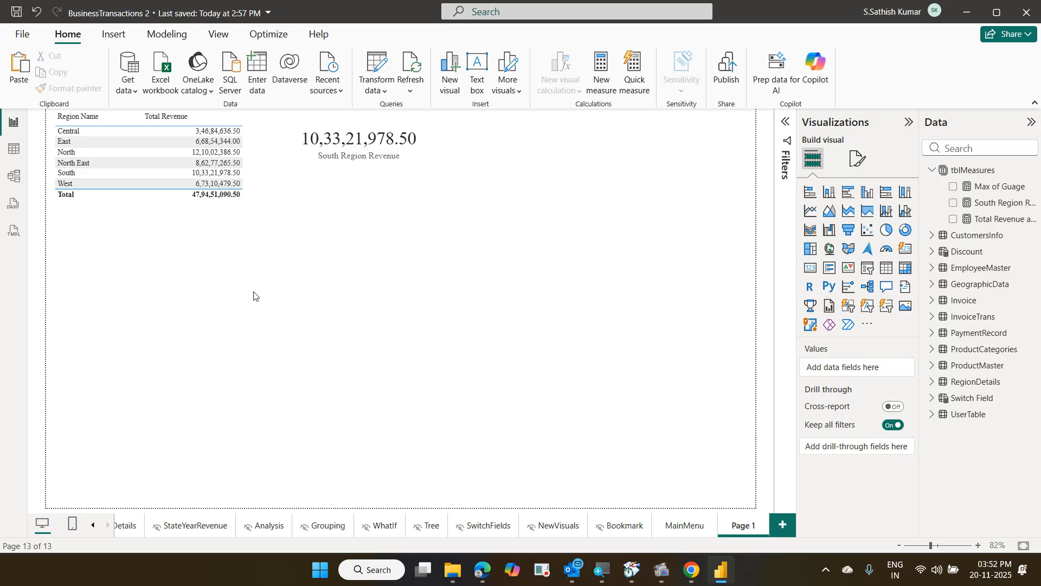
Place a new table visual just under the region table and enlarge it
left_click(882, 275)
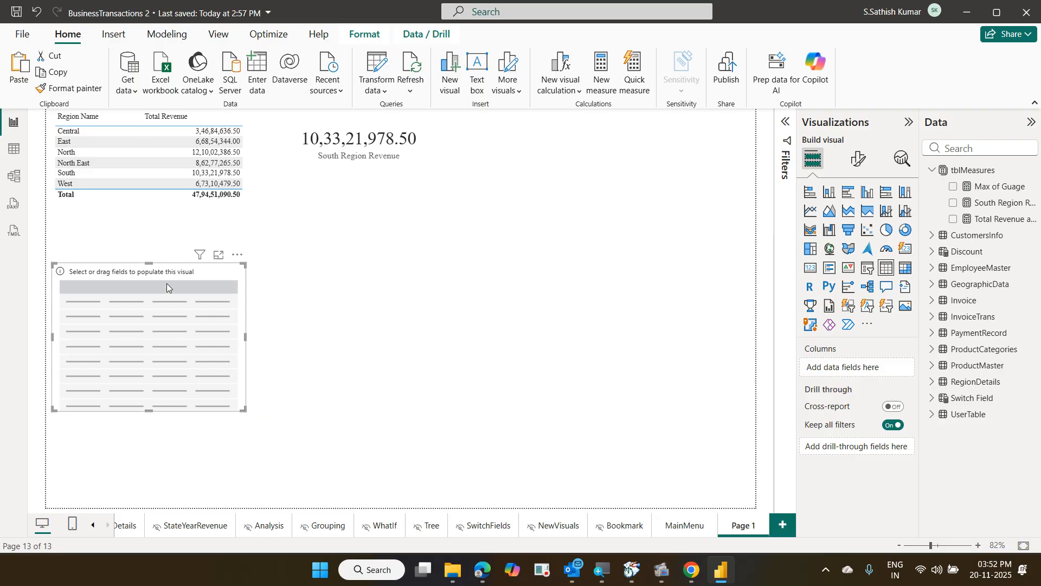
left_click_drag(167, 283, 177, 237)
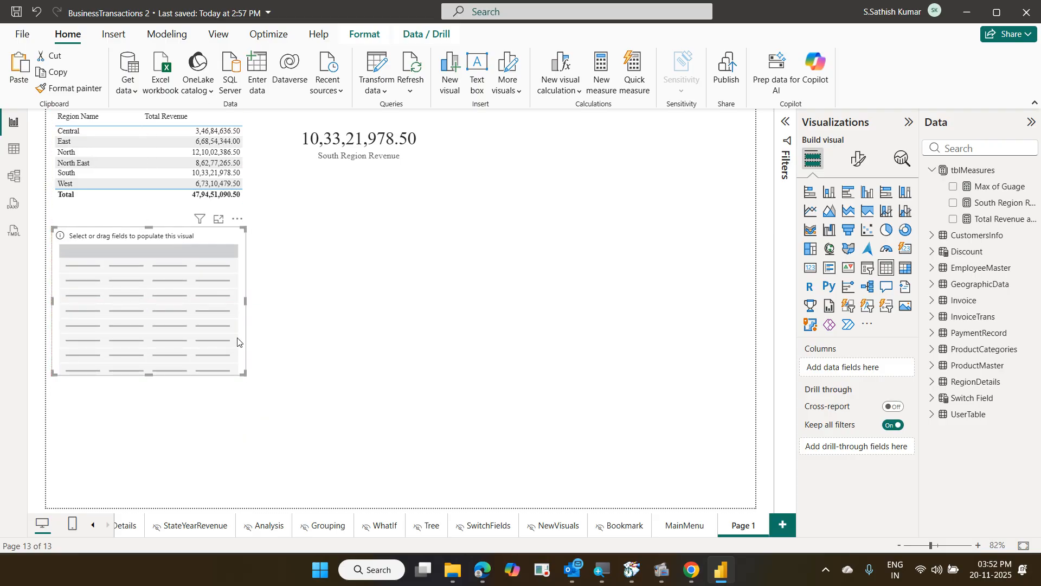
left_click_drag(244, 373, 277, 454)
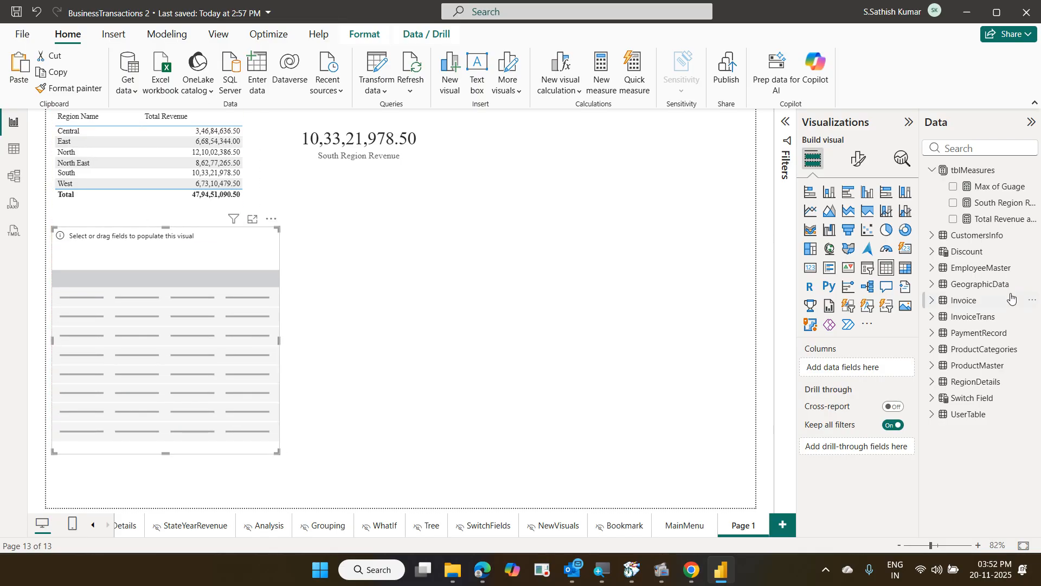
Fill the table with Product Name, Total Revenue and South Region Revenue columns
left_click(938, 366)
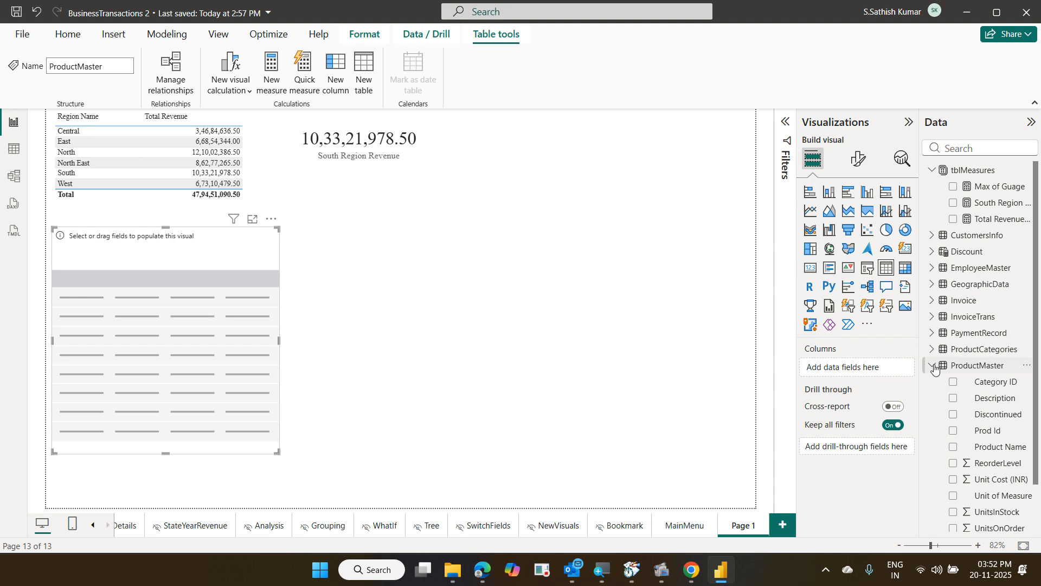
left_click_drag(1000, 446, 889, 373)
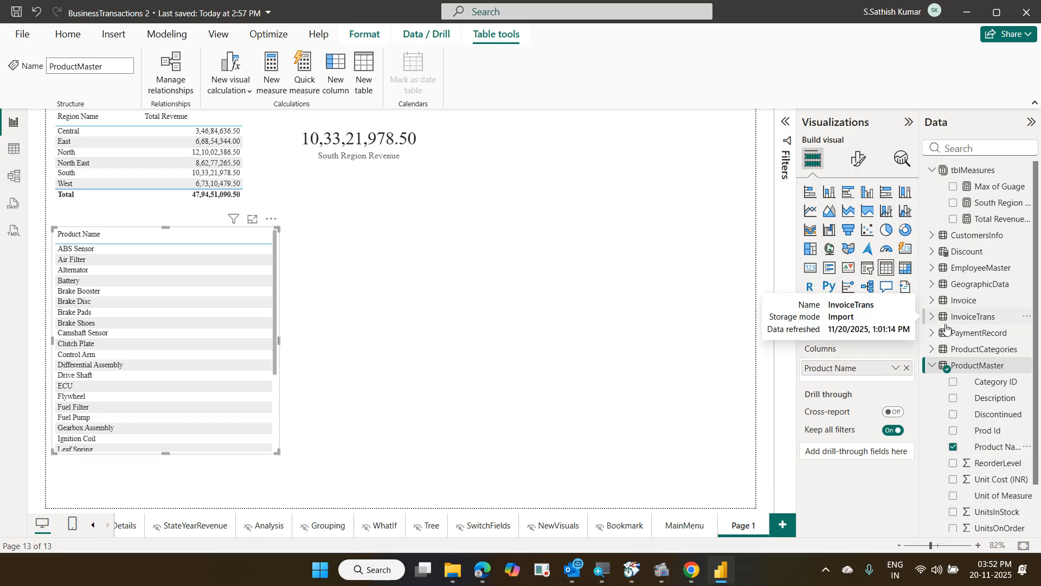
left_click(989, 150)
type("tot")
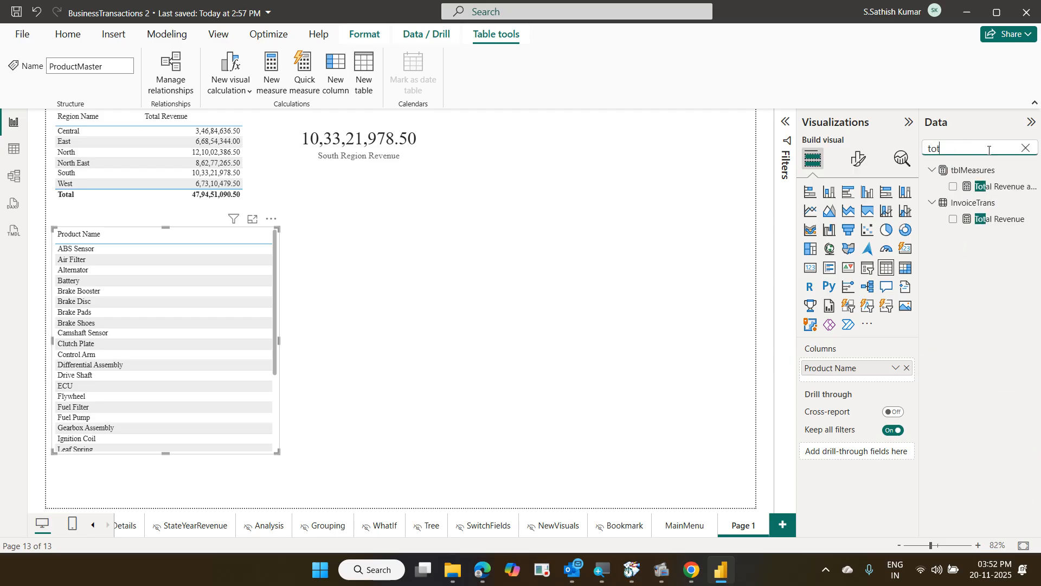
left_click_drag(1001, 223, 867, 375)
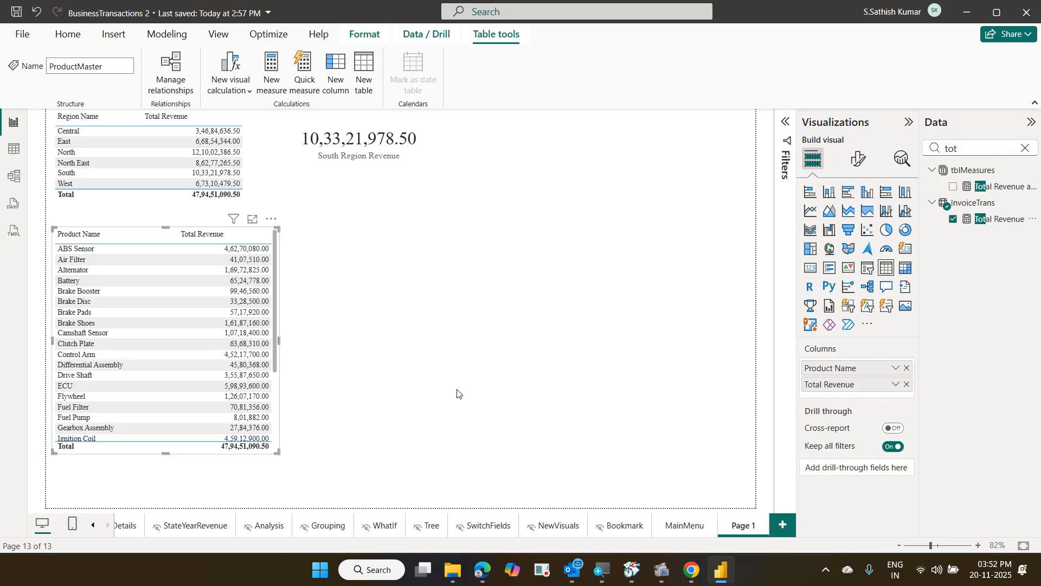
left_click_drag(274, 454, 306, 501)
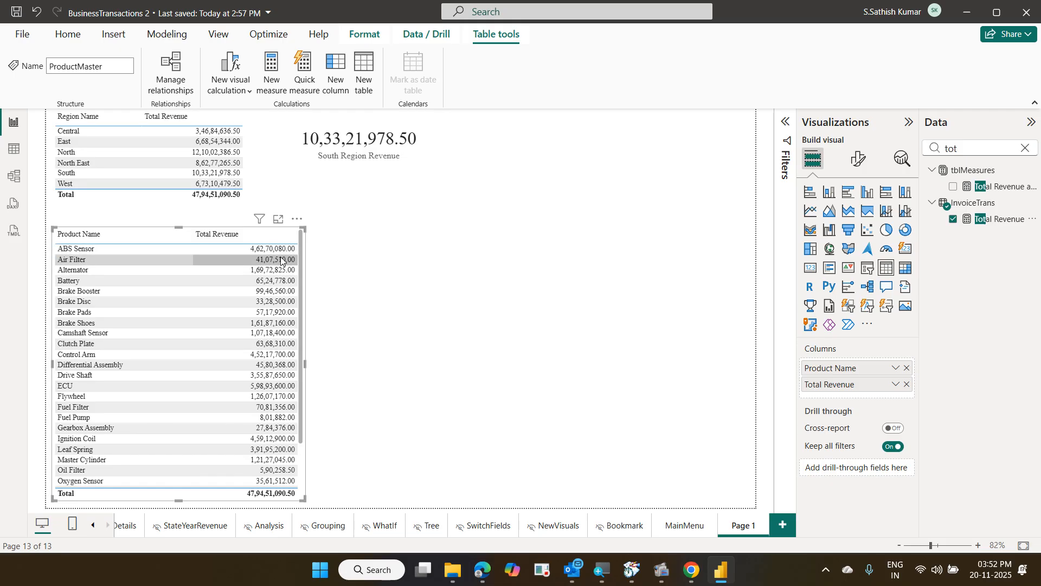
left_click(1025, 150)
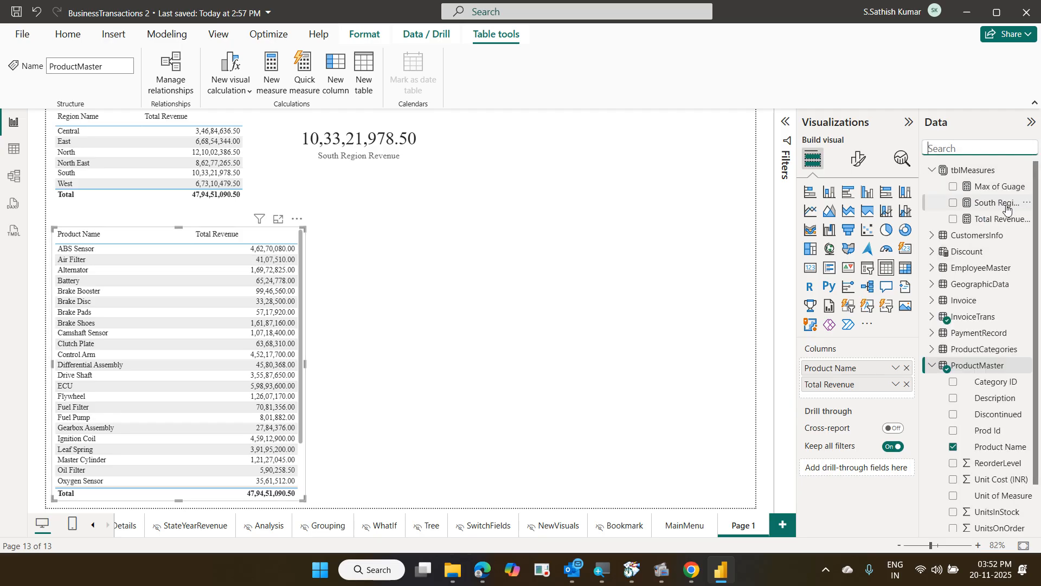
left_click_drag(1006, 210, 886, 402)
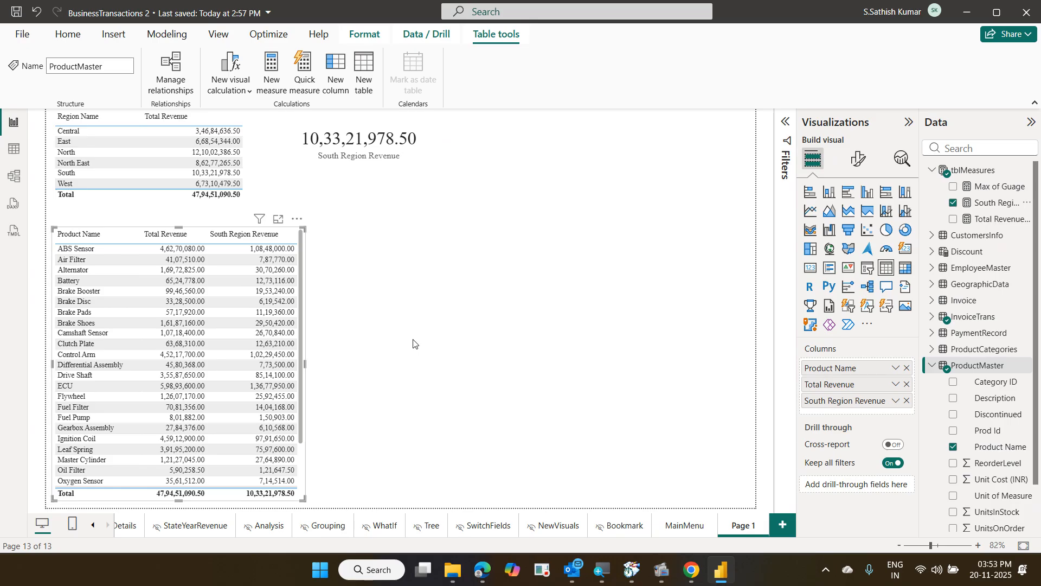
Create a new measure in tblMeasures named South Region %
left_click(989, 172)
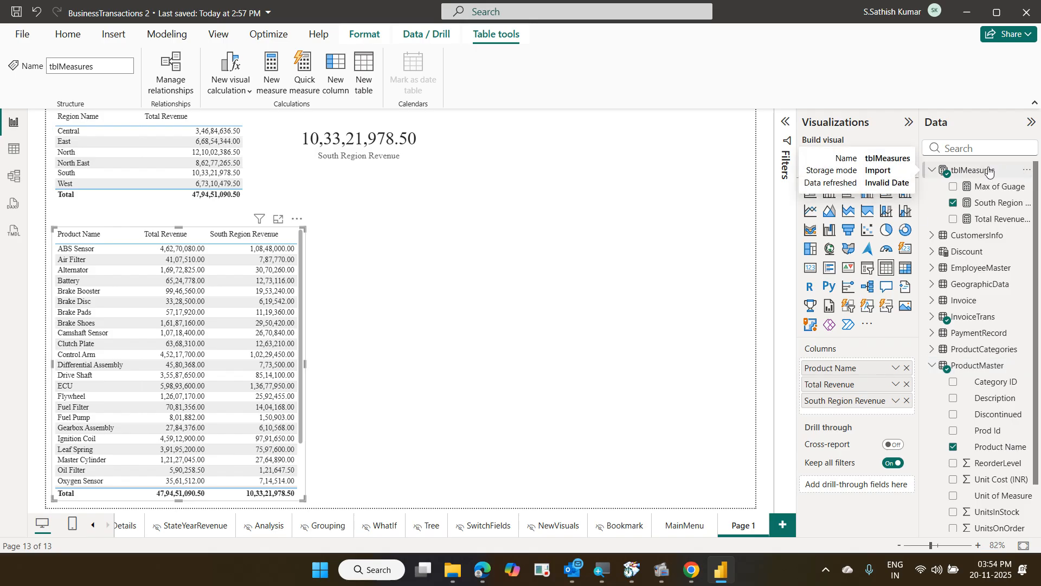
right_click(989, 171)
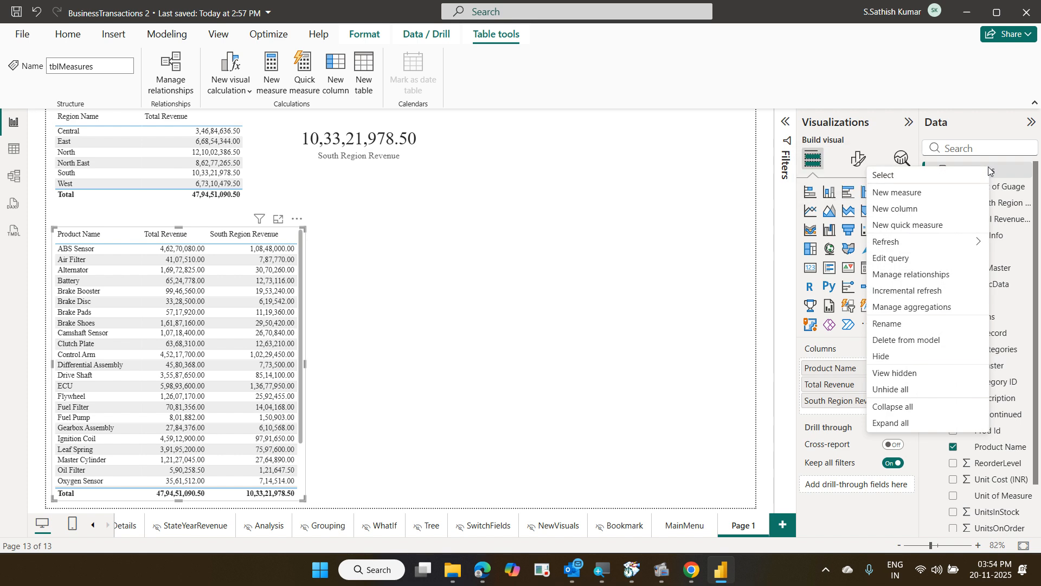
left_click(908, 193)
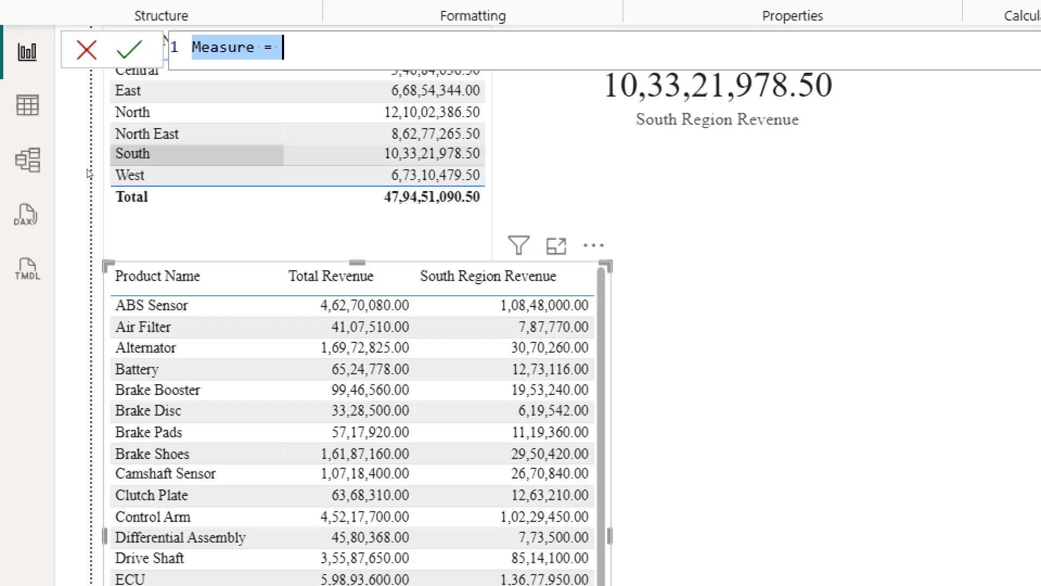
key("Left")
key("shift+Right")
key("shift+Right")
key("shift+Right")
key("shift+Right")
key("shift+Right")
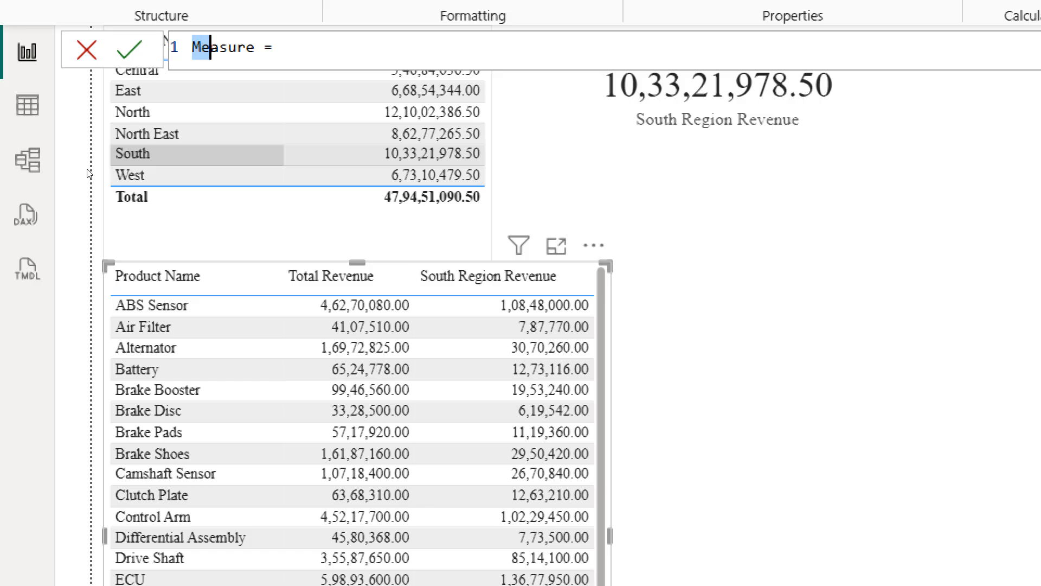
key("shift+Right")
key("shift+Right")
type("Sou")
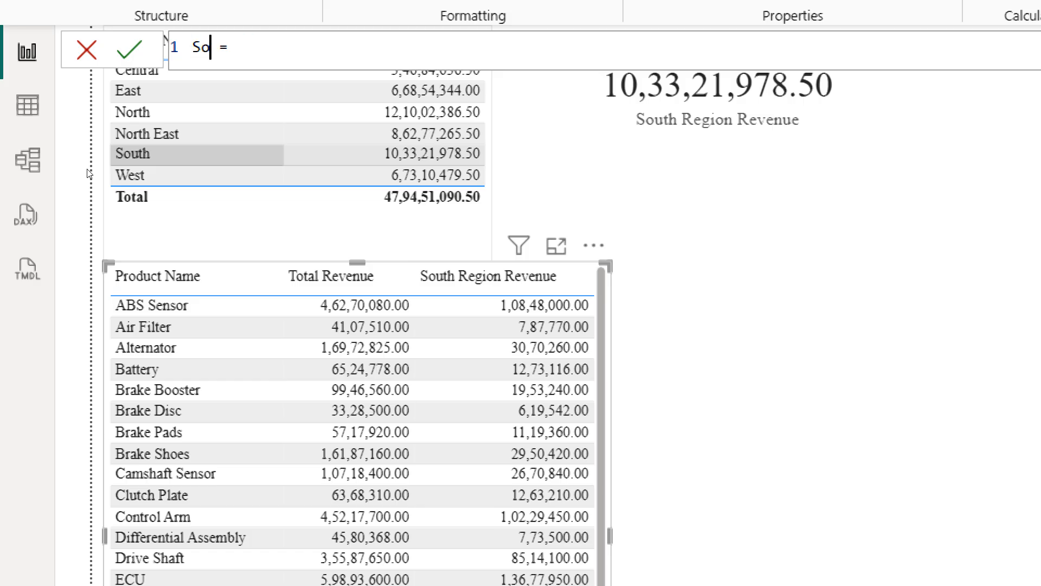
type("th Region")
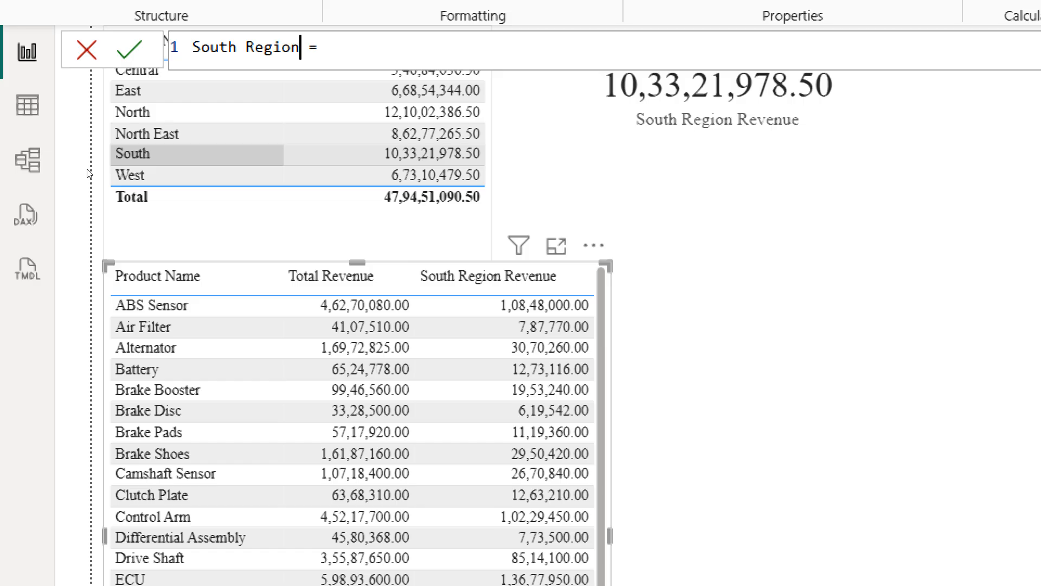
type(" %")
Enter the formula [South Region Revenue]/[Total Revenue] for South Region % using autocomplete
key("Right")
key("Right")
type("to")
key("Down")
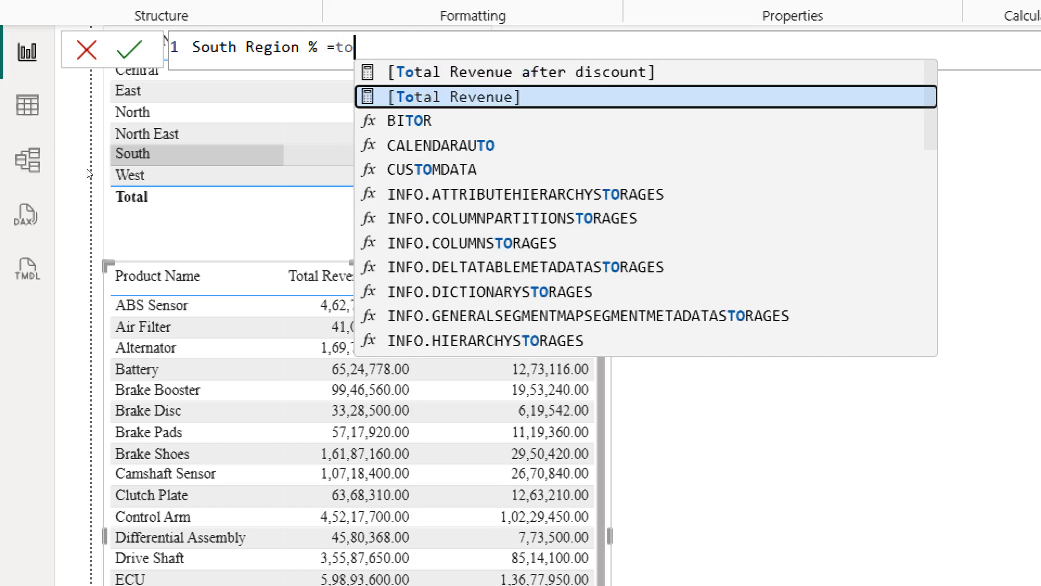
key("Tab")
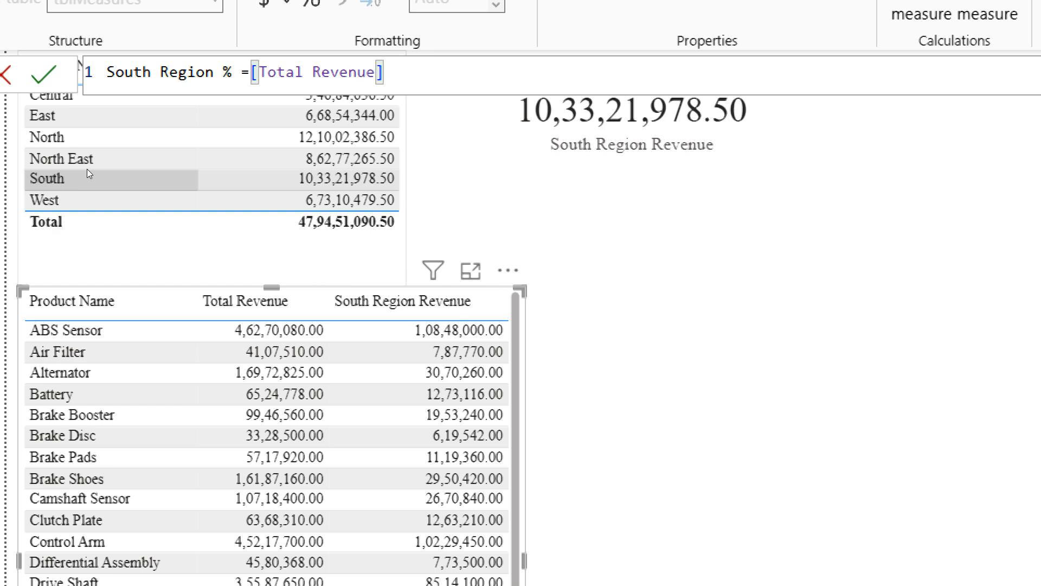
type("/")
key("BackSpace")
key("BackSpace")
key("BackSpace")
key("BackSpace")
key("BackSpace")
key("BackSpace")
key("BackSpace")
key("BackSpace")
key("BackSpace")
key("BackSpace")
key("BackSpace")
key("BackSpace")
key("BackSpace")
key("BackSpace")
key("BackSpace")
key("BackSpace")
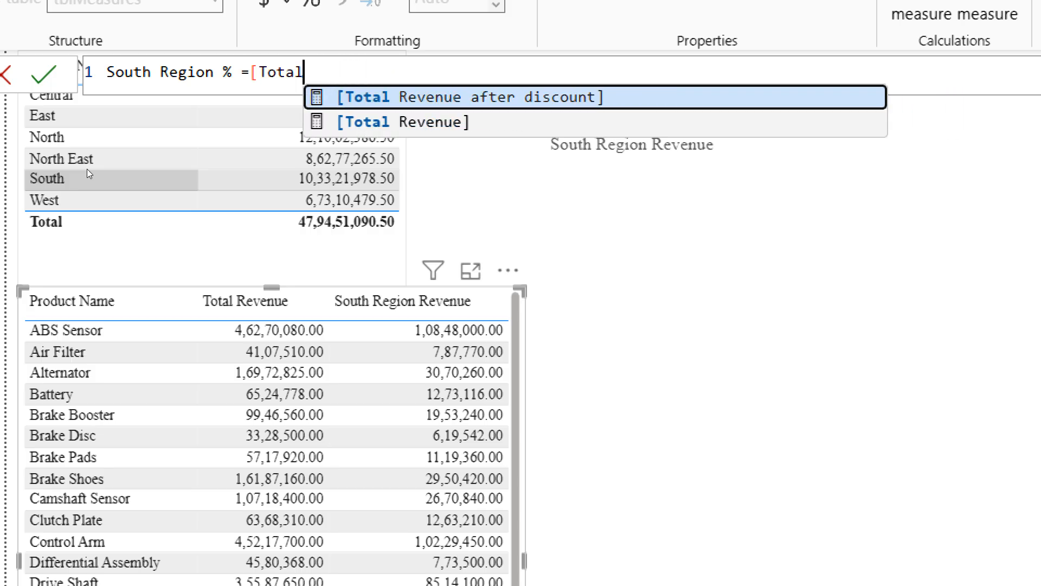
type("sou")
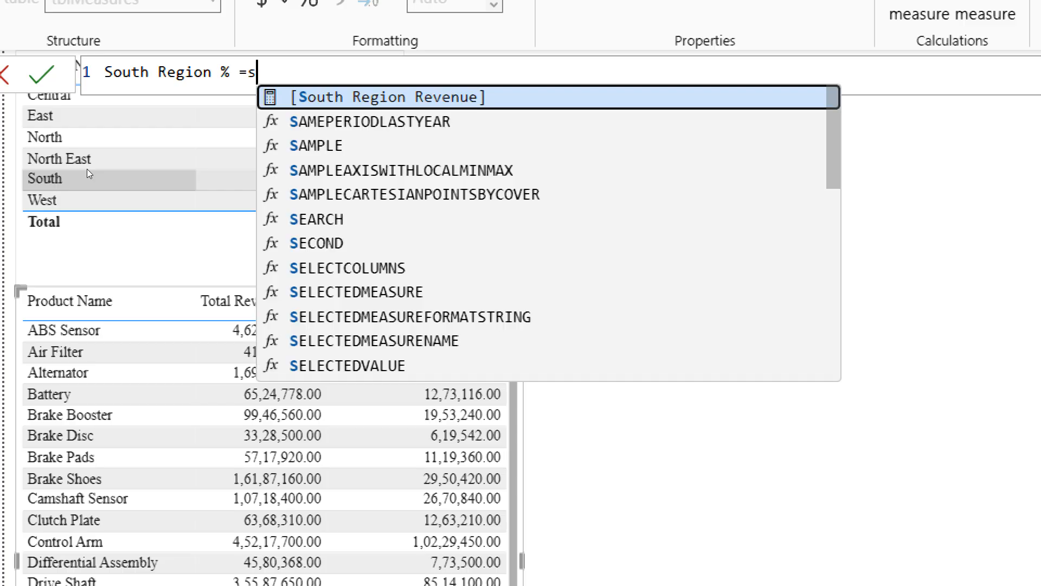
key("Tab")
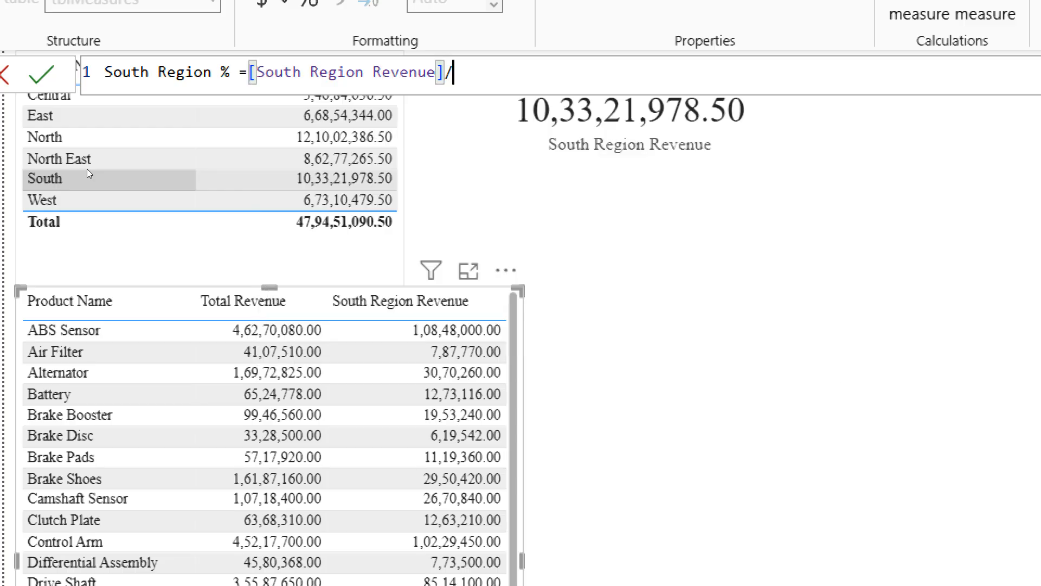
type("/to")
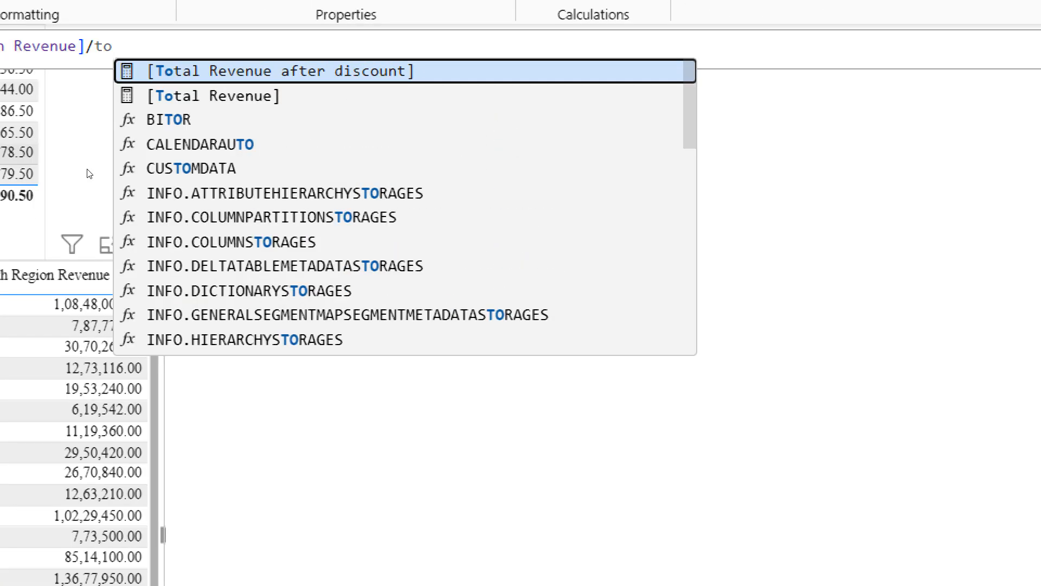
key("Down")
key("Tab")
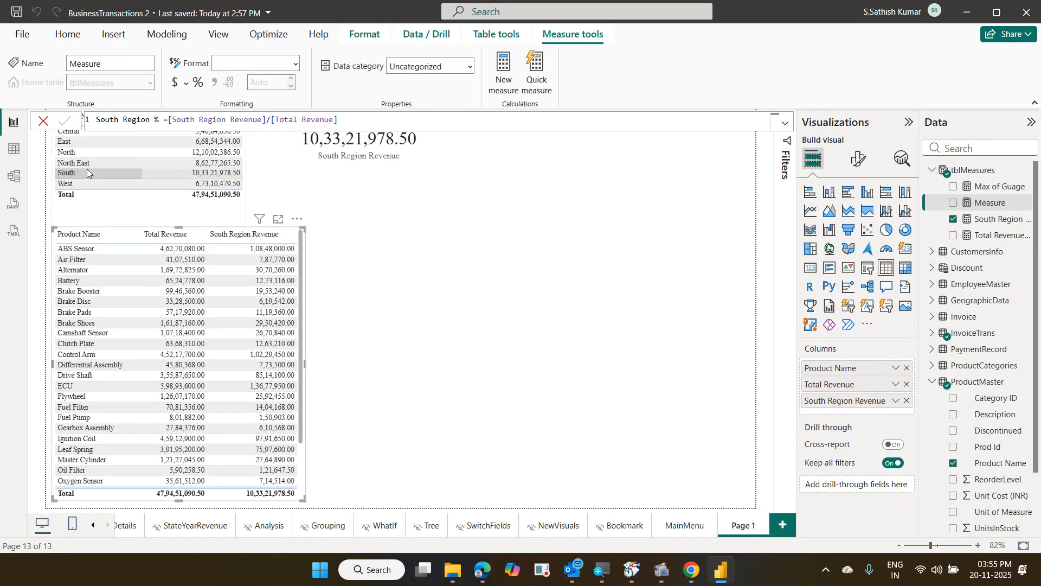
Commit South Region % and add it as a column to the widened product table, showing ratios like 0.23
key("Return")
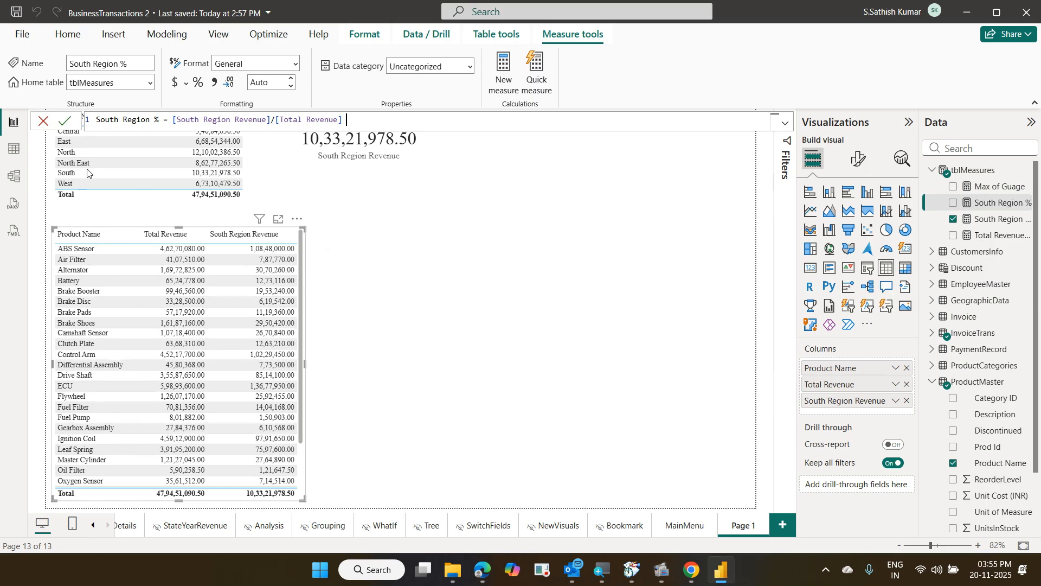
left_click_drag(986, 205, 875, 414)
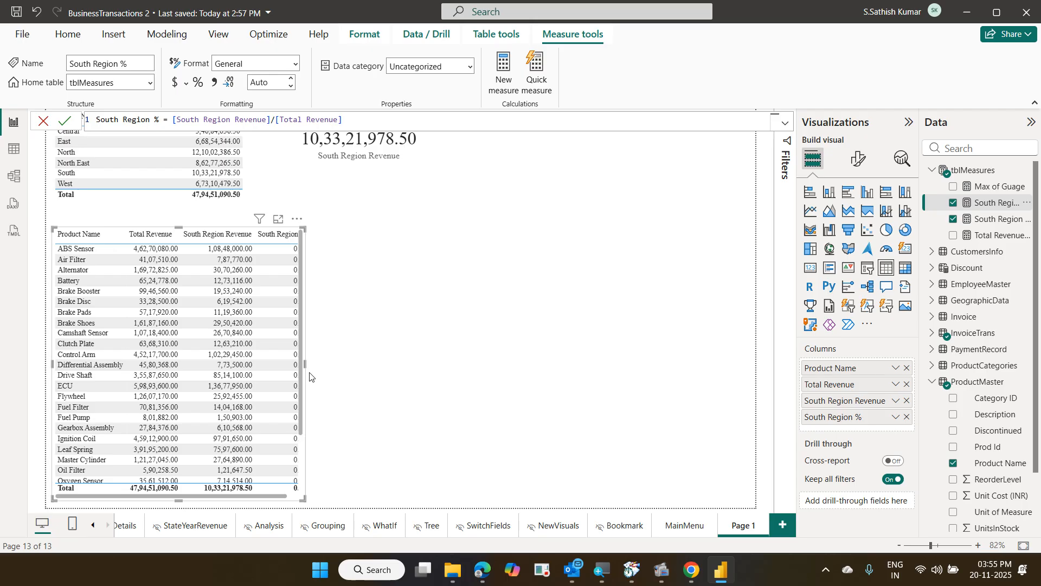
left_click_drag(304, 365, 337, 365)
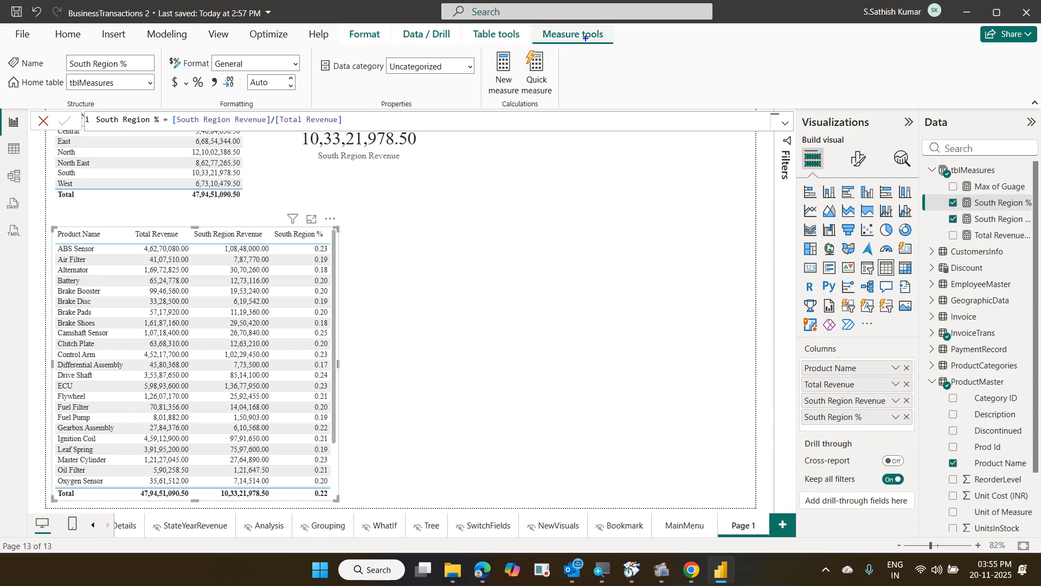
left_click_drag(536, 28, 634, 51)
left_click_drag(186, 91, 209, 71)
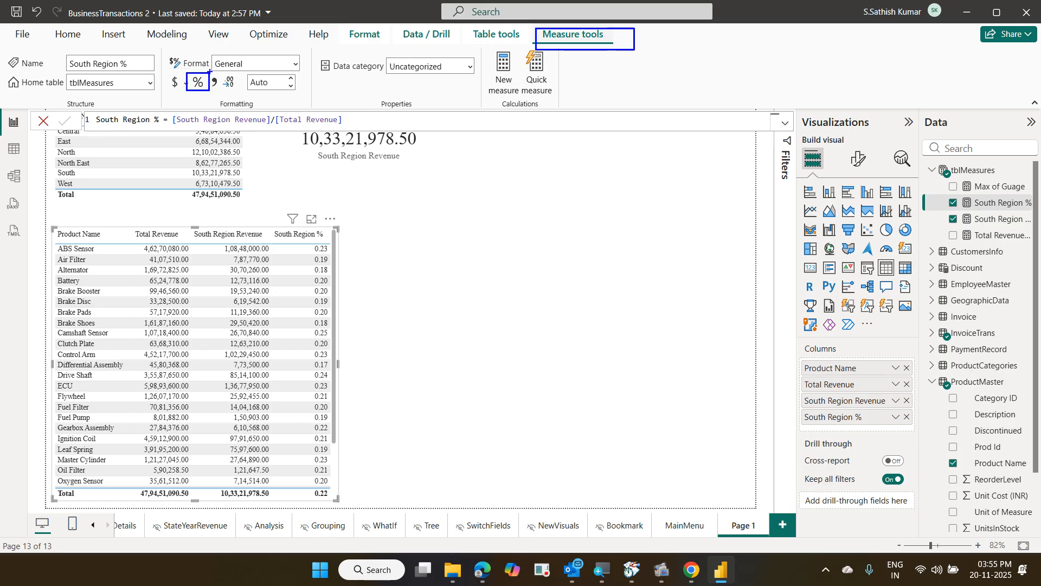
left_click_drag(938, 197, 1039, 209)
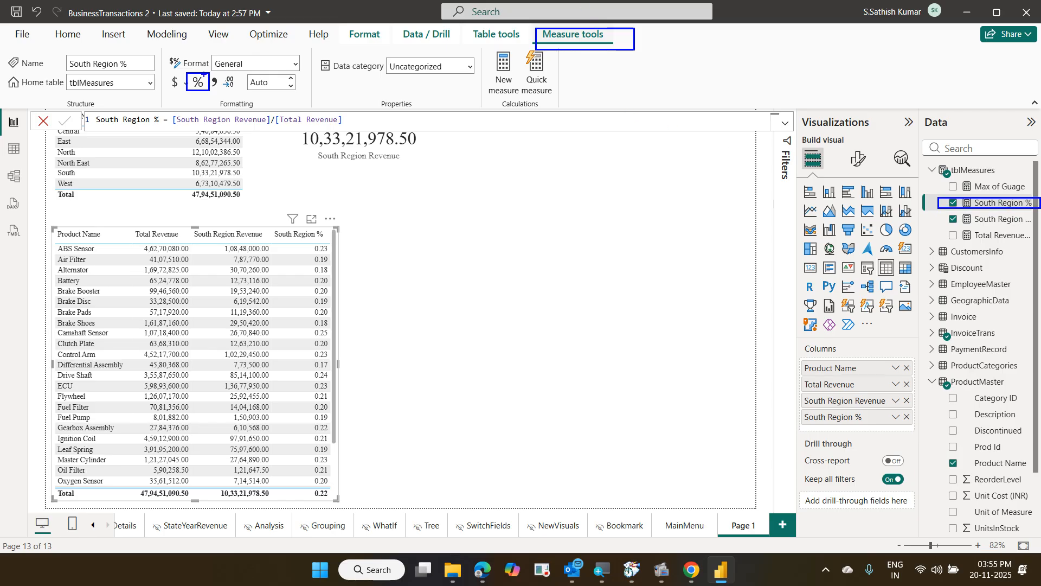
key("Escape")
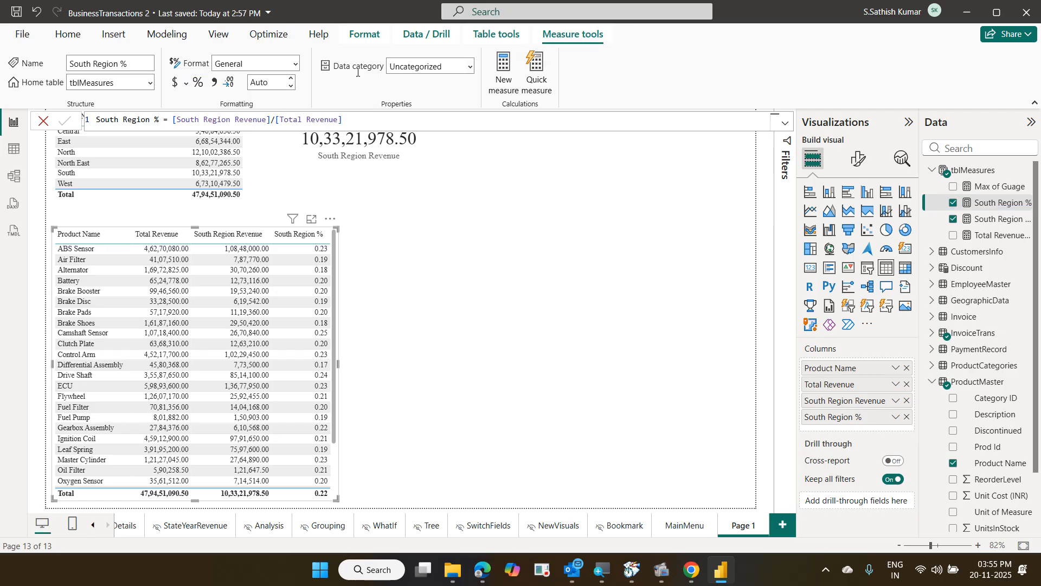
Apply percentage format to South Region % so values read like 23.44%, then deselect the table
left_click(208, 85)
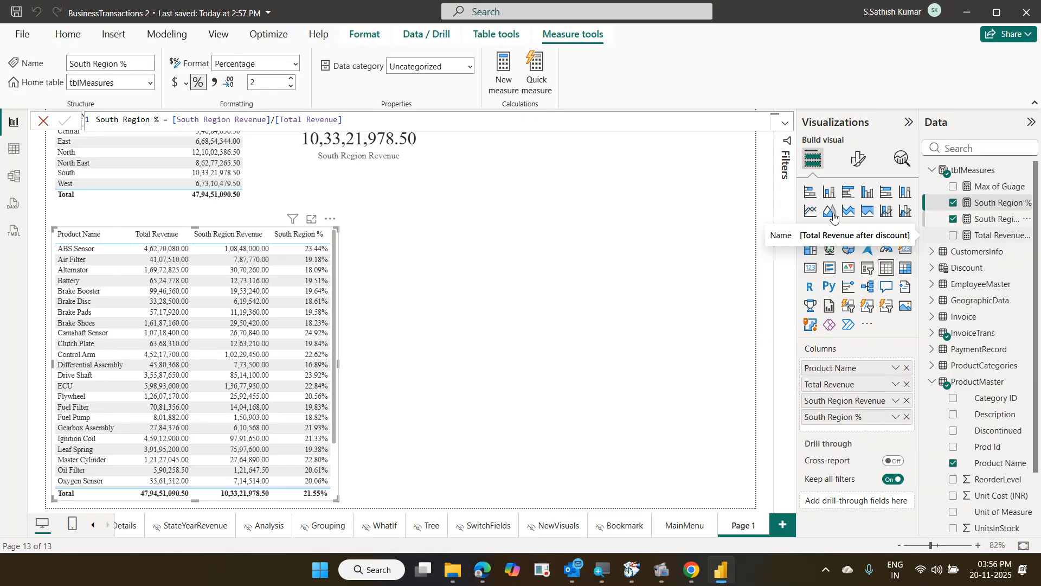
left_click(628, 205)
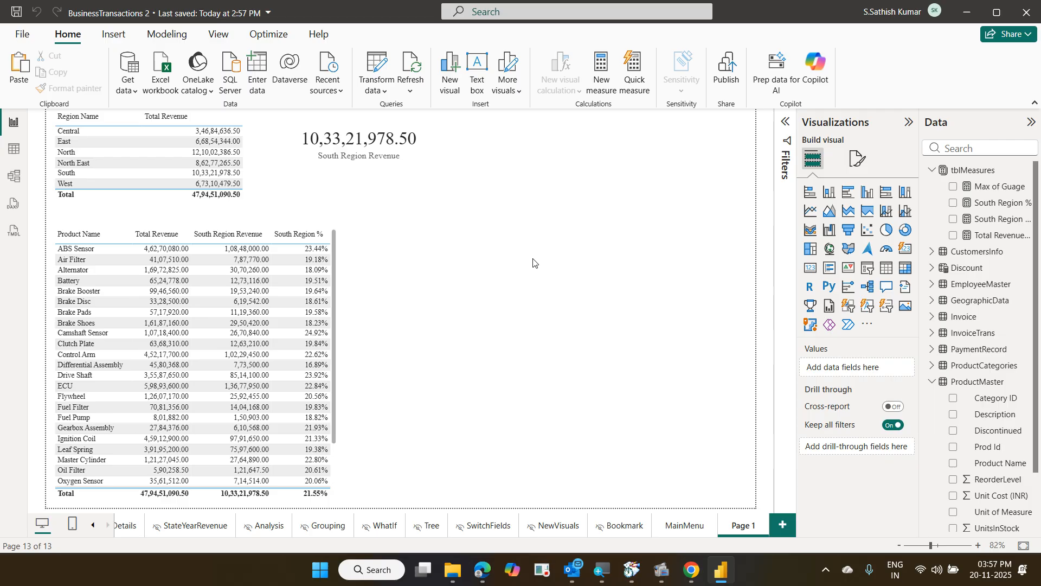
Add a wide new table listing Invoice Date as plain dates instead of a hierarchy
left_click(887, 277)
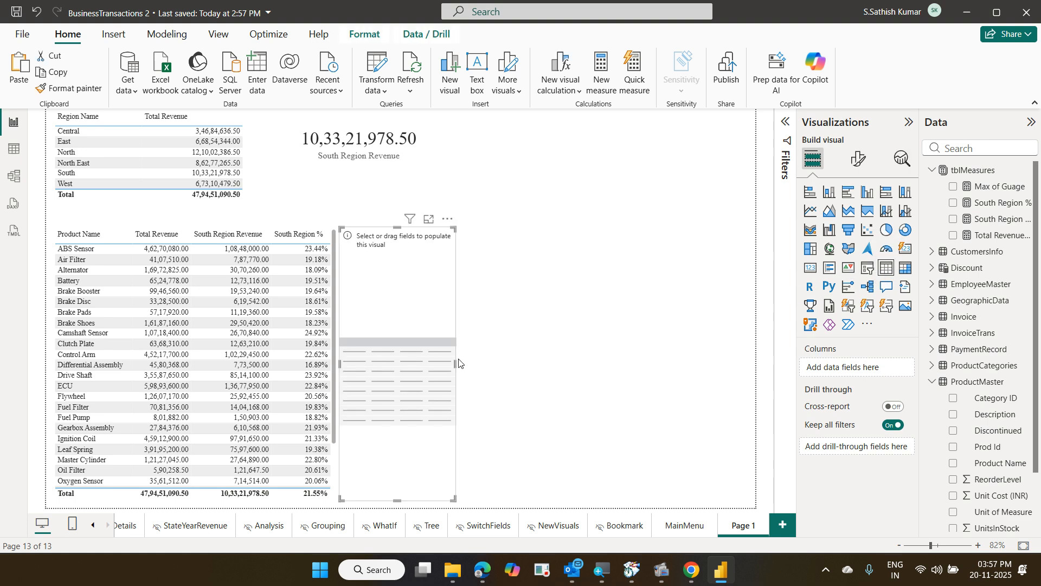
left_click_drag(456, 365, 708, 365)
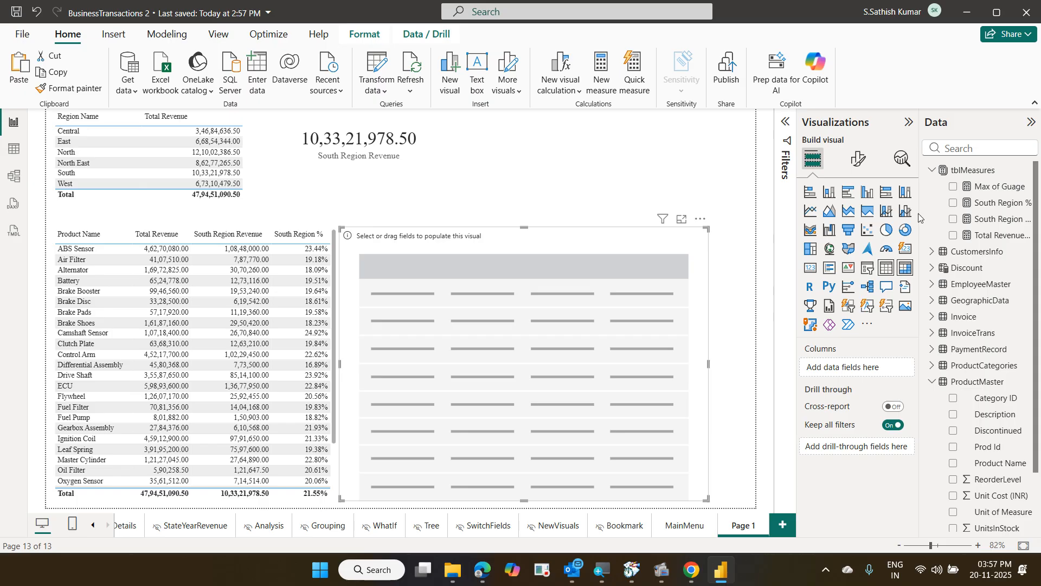
left_click(932, 172)
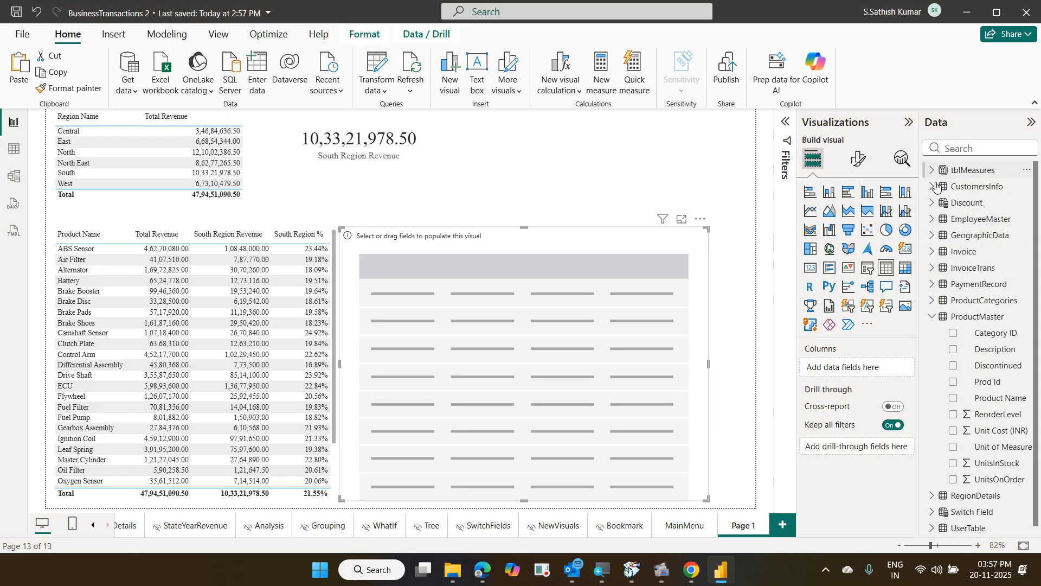
left_click(932, 253)
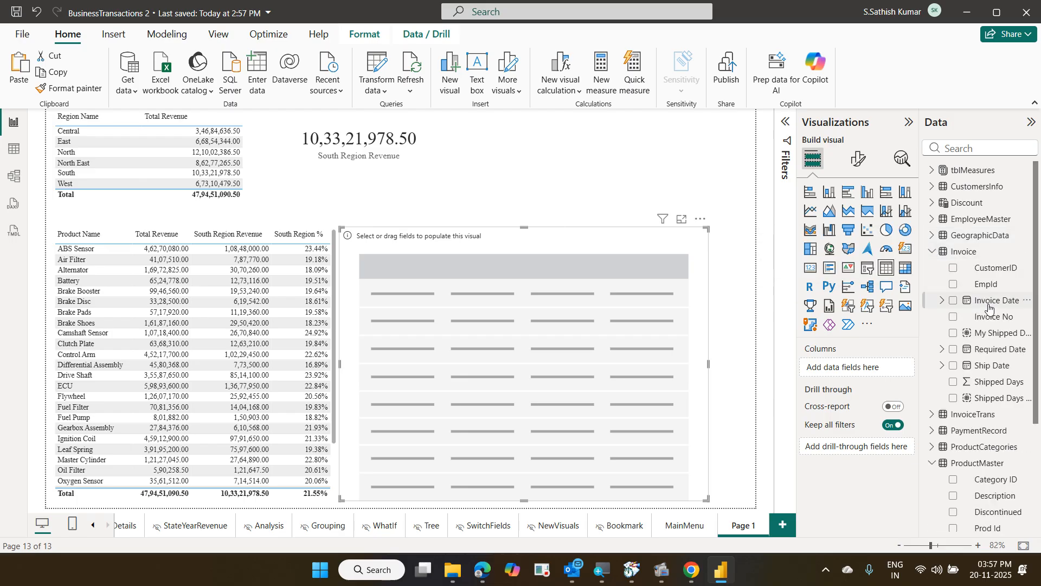
left_click_drag(991, 303, 871, 382)
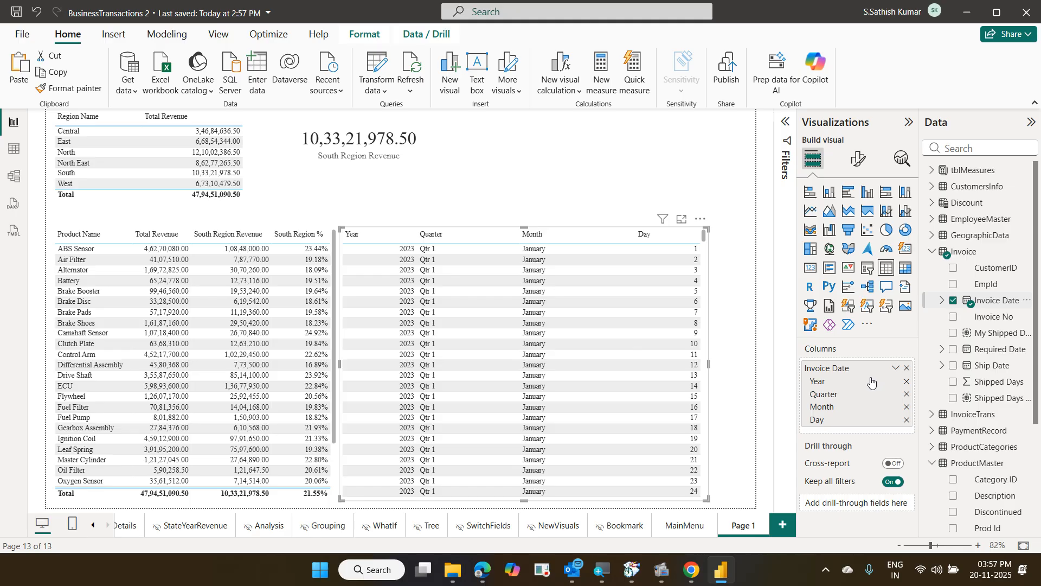
left_click(895, 370)
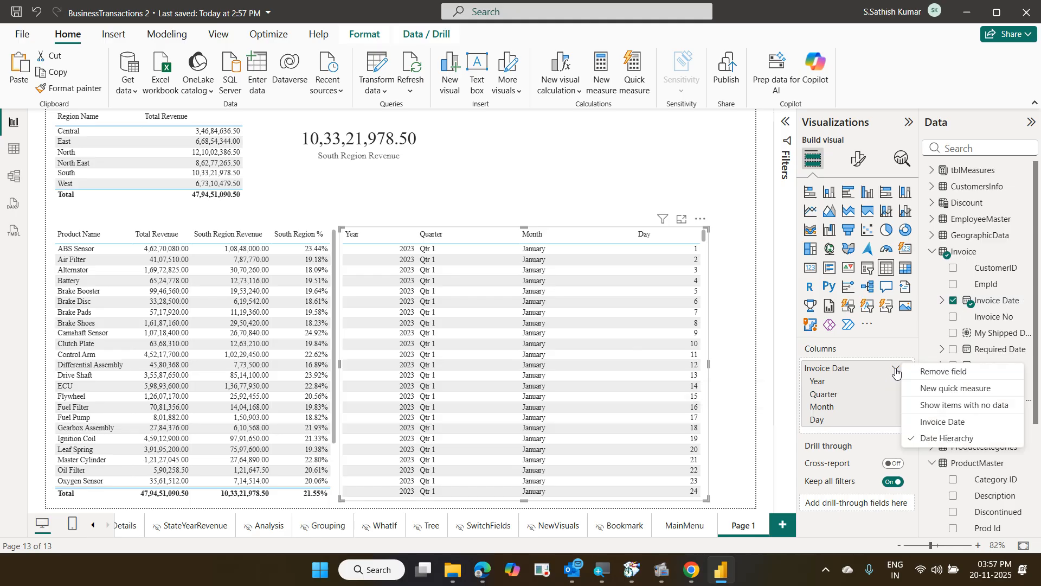
left_click(931, 422)
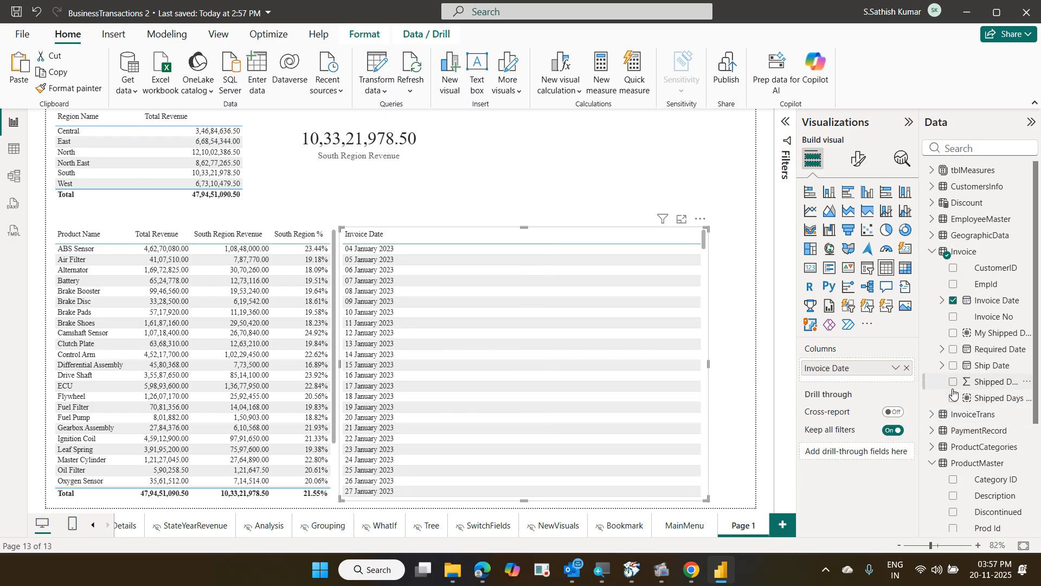
Add InvoiceTrans Total Revenue beside the dates, narrow the table to fit, and clear the field search
left_click(974, 154)
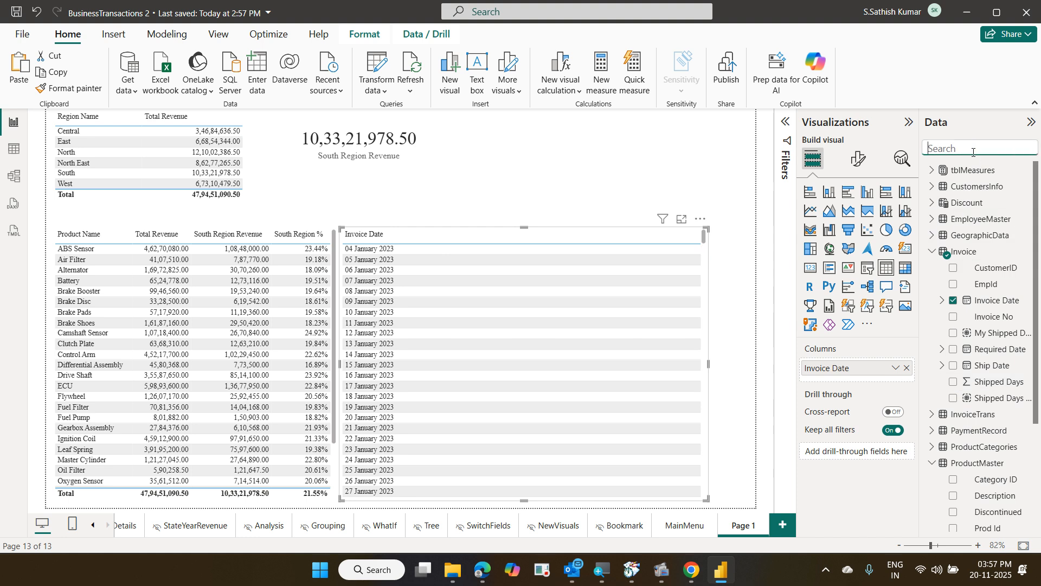
left_click(933, 171)
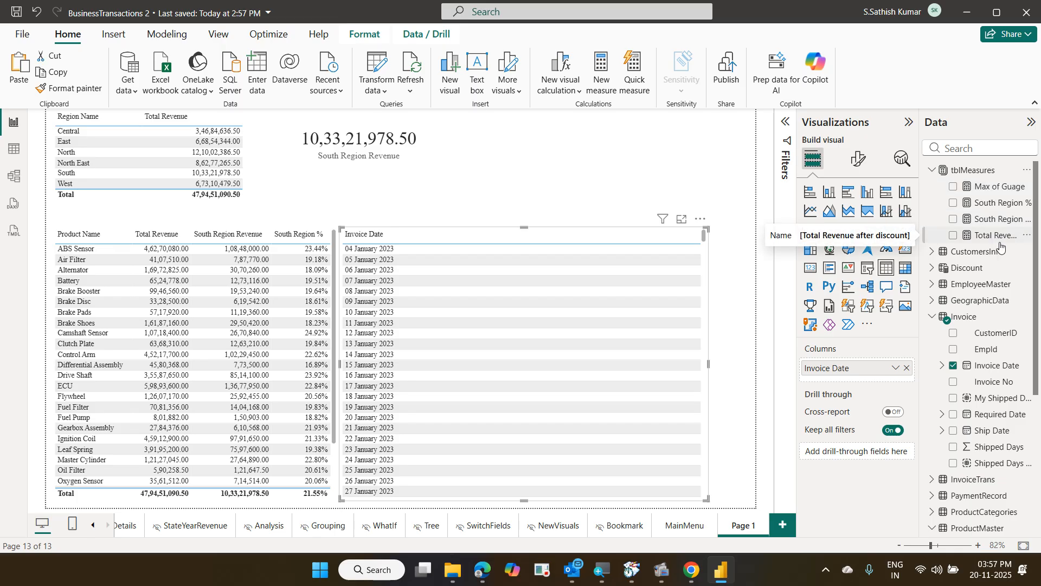
left_click(981, 148)
type("tot")
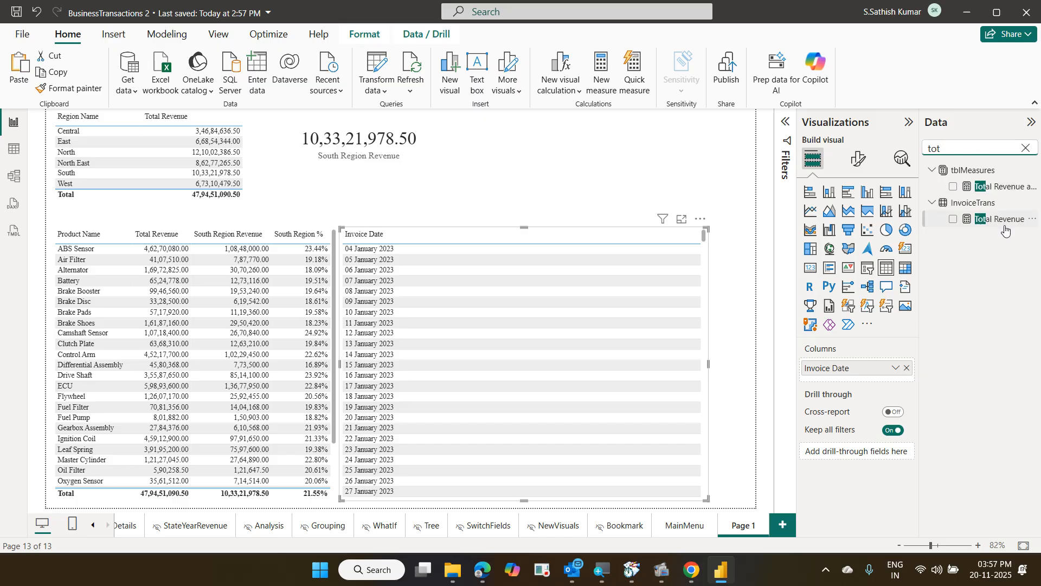
left_click_drag(1005, 227, 888, 385)
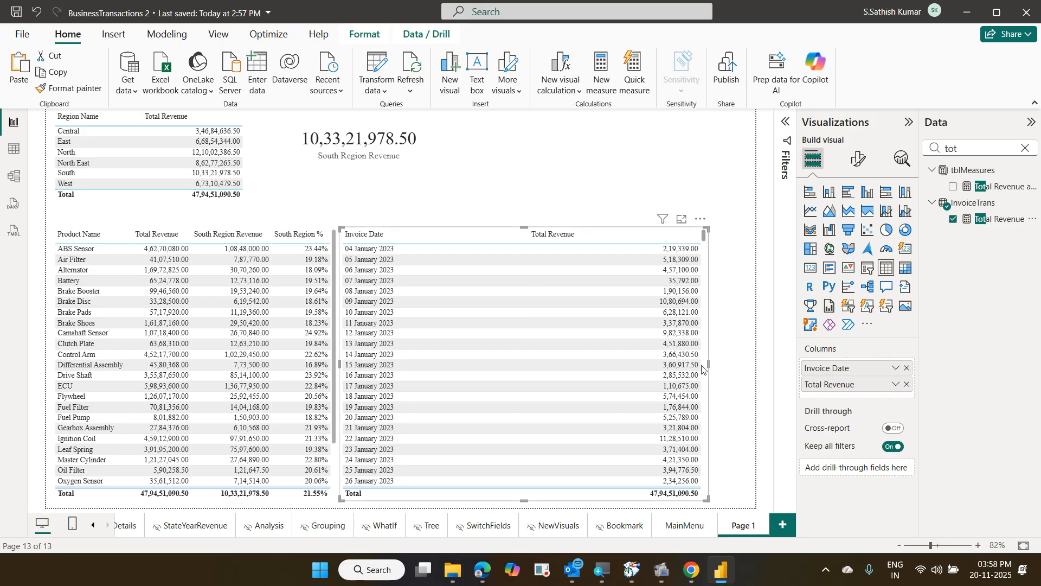
left_click_drag(707, 366, 518, 382)
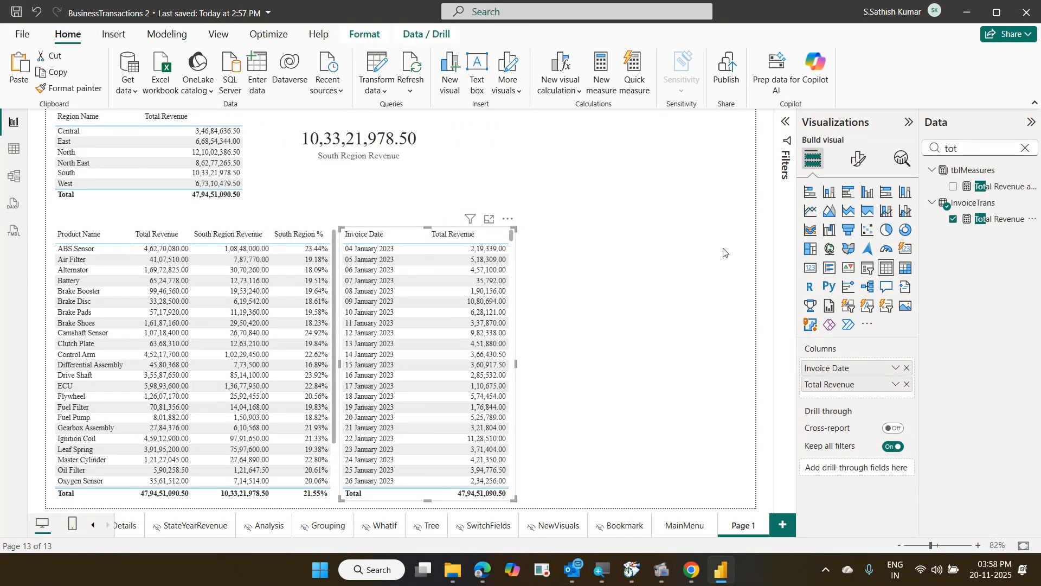
left_click(1021, 152)
left_click(1023, 151)
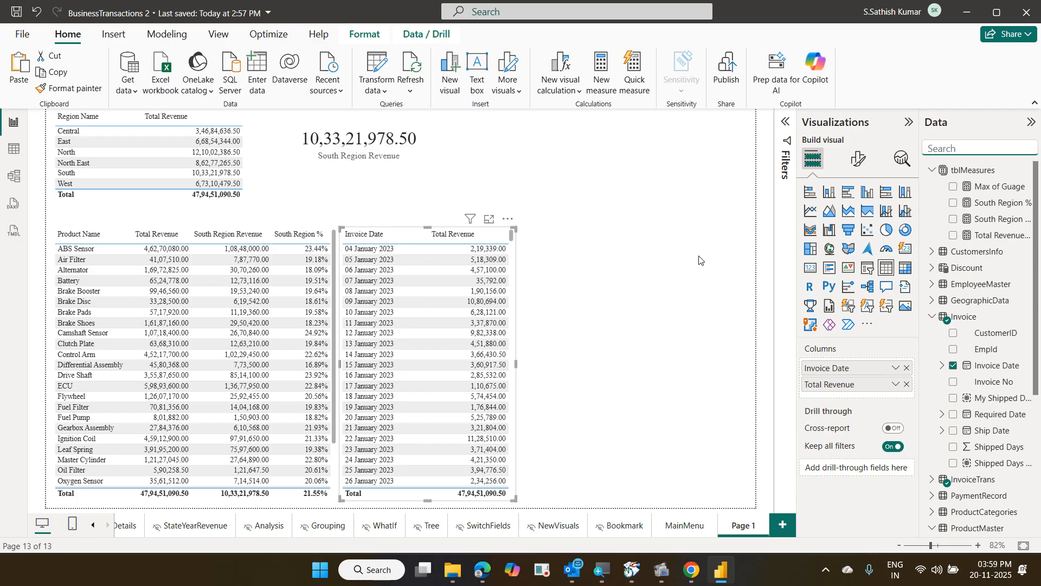
Create a new measure in tblMeasures named Revenue previous day
left_click(971, 173)
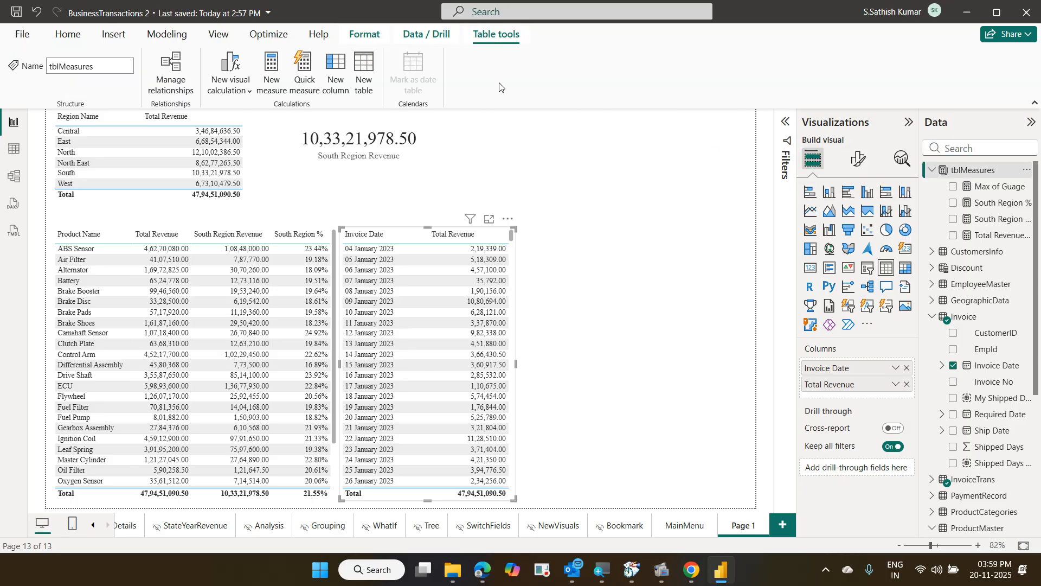
left_click(68, 34)
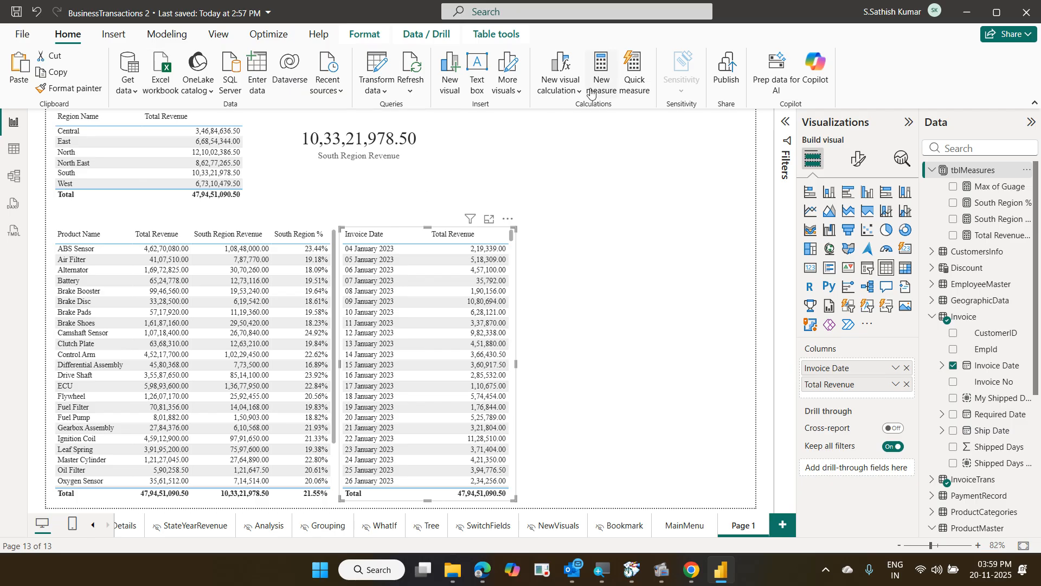
left_click(596, 88)
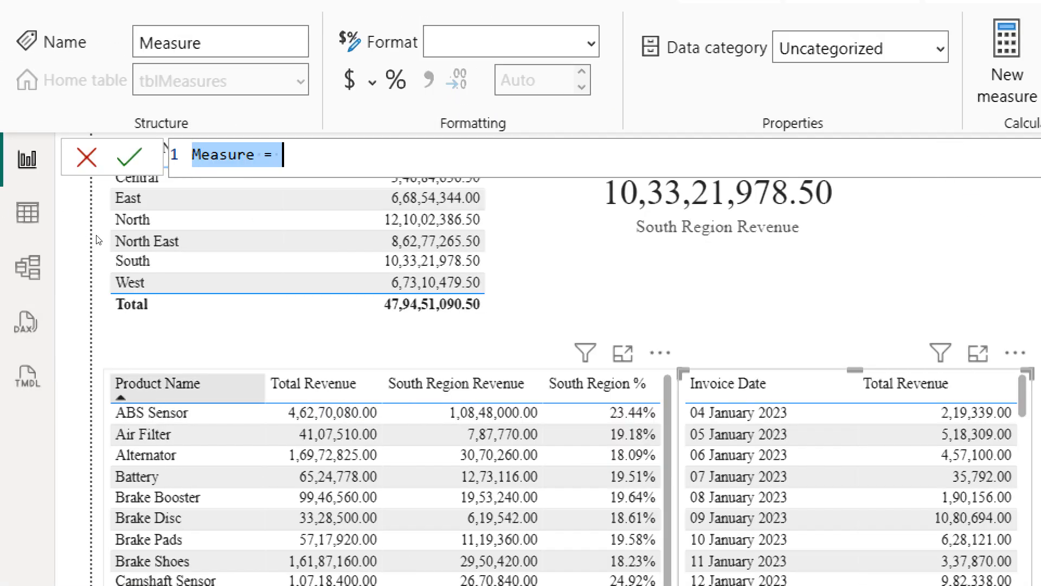
key("Left")
key("shift+Right")
key("shift+Right")
key("shift+Right")
key("shift+Right")
key("shift+Right")
key("shift+Right")
key("shift+Right")
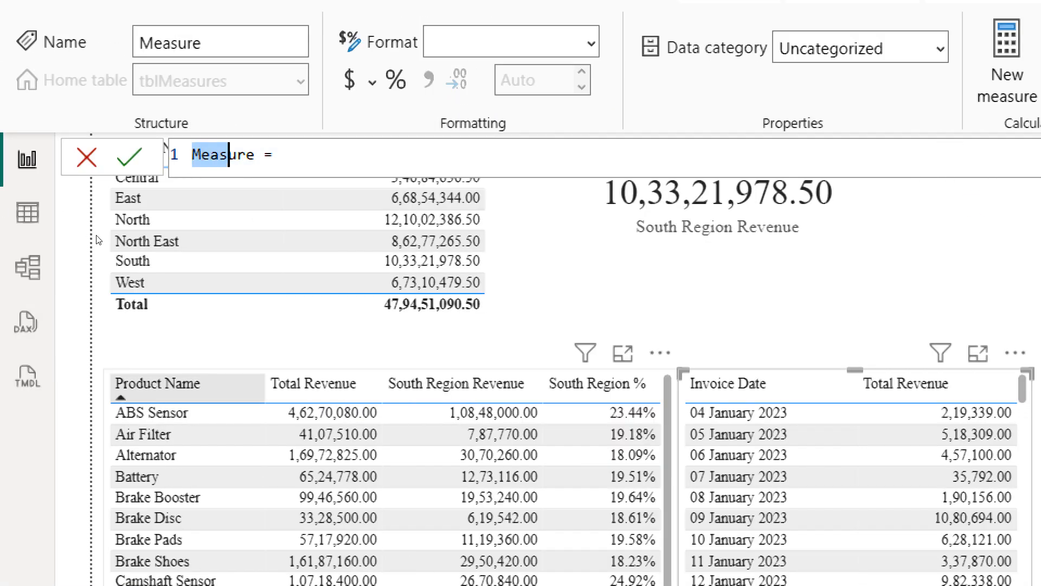
type("Revenue ")
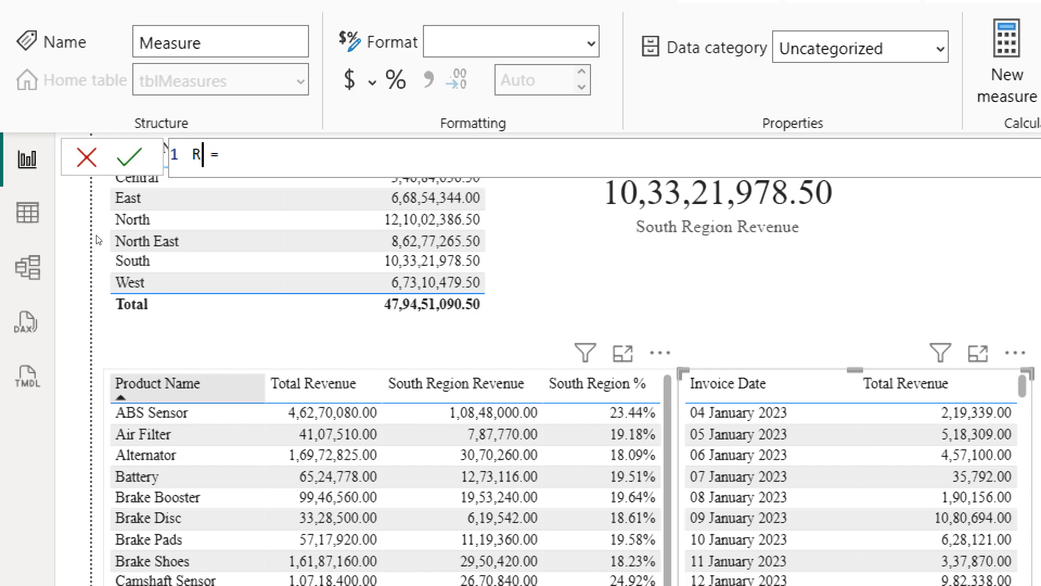
type("last dat")
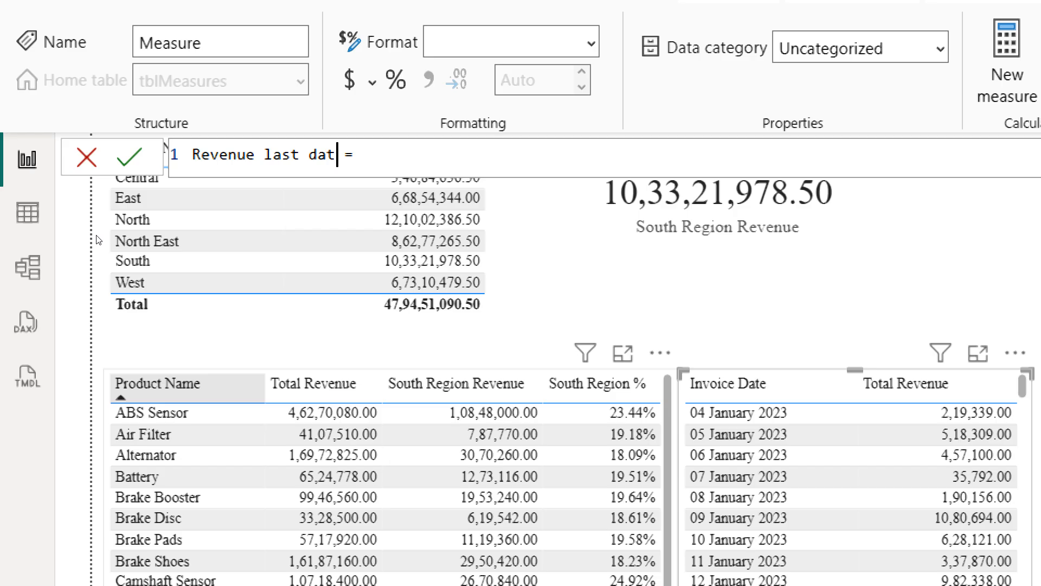
key("BackSpace")
key("BackSpace")
key("BackSpace")
key("BackSpace")
key("BackSpace")
key("BackSpace")
key("BackSpace")
key("BackSpace")
type("previous day")
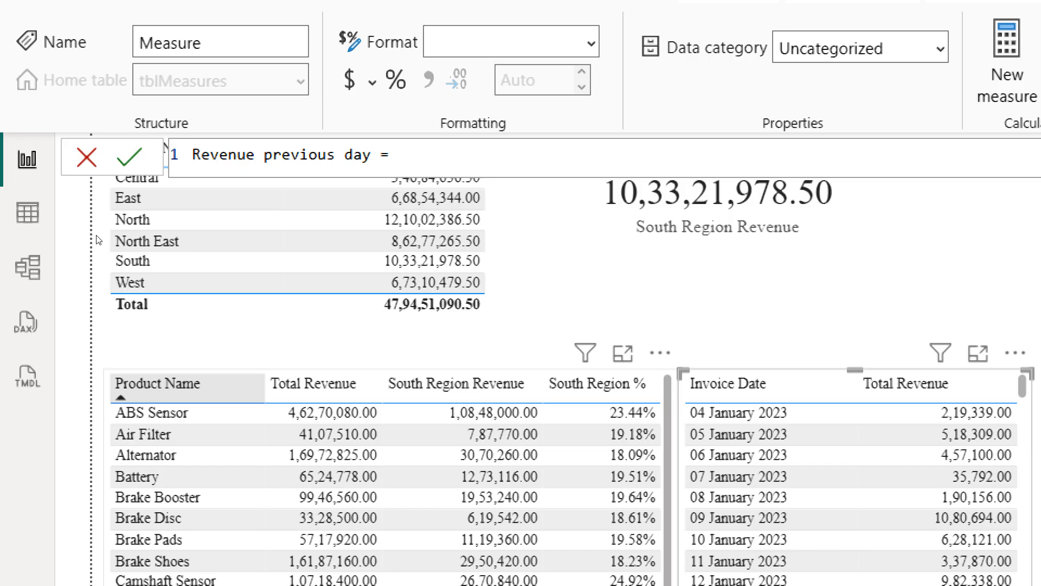
Begin the formula with CALCULATE([Total Revenue], using IntelliSense
key("Right")
key("Right")
type("cal")
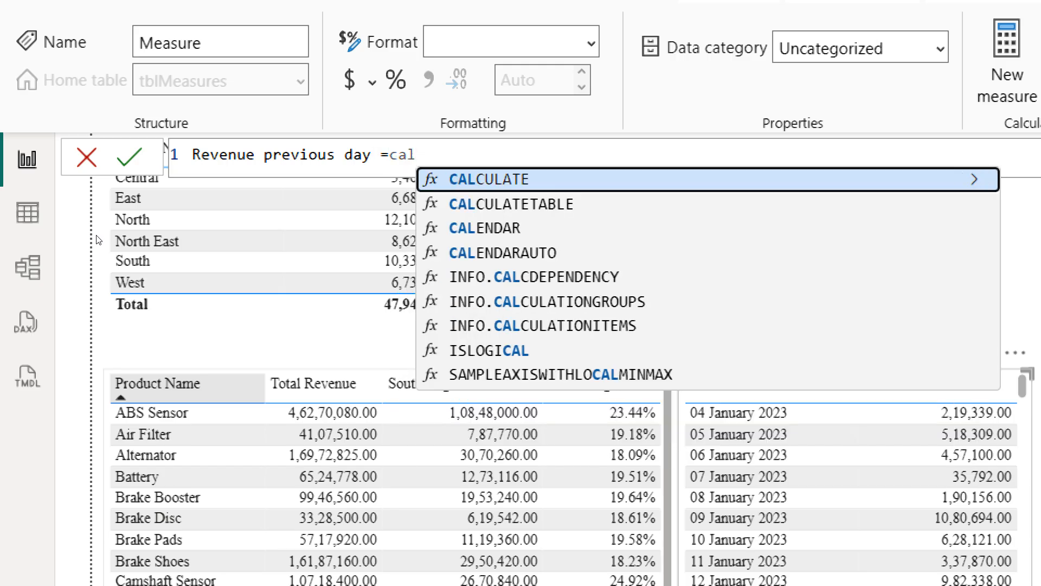
key("Tab")
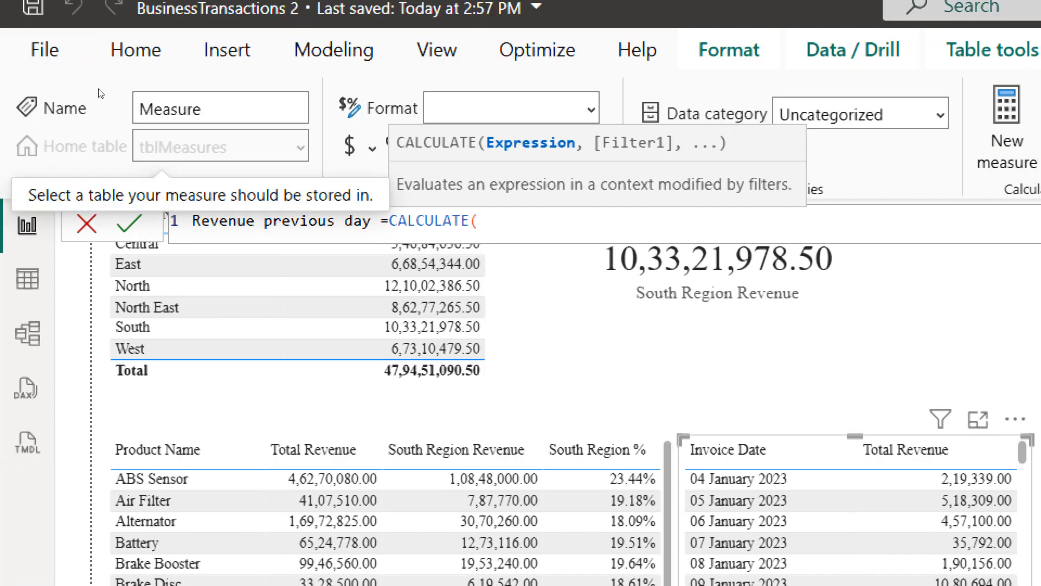
type("tot")
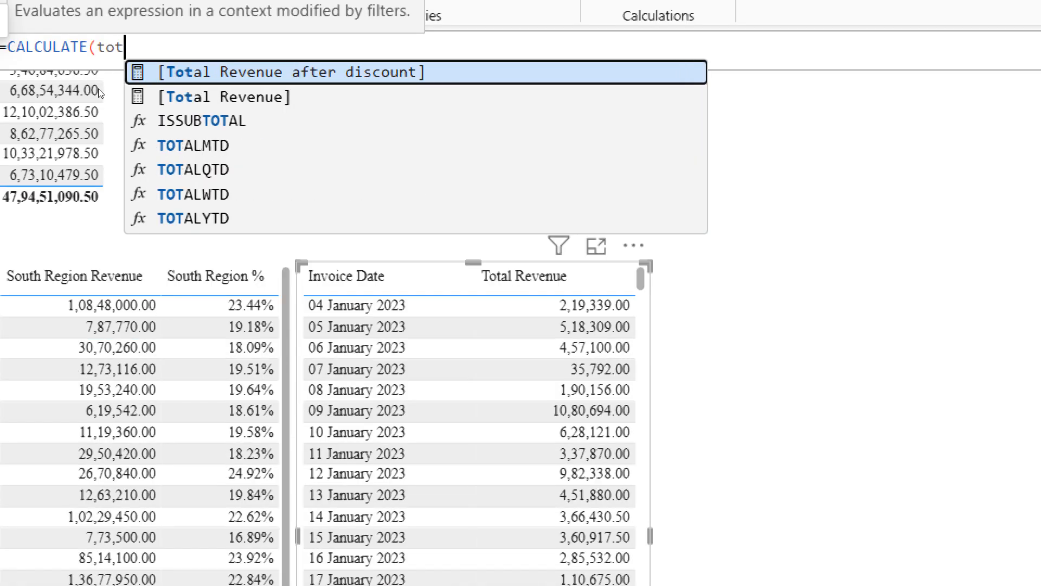
key("Down")
key("Tab")
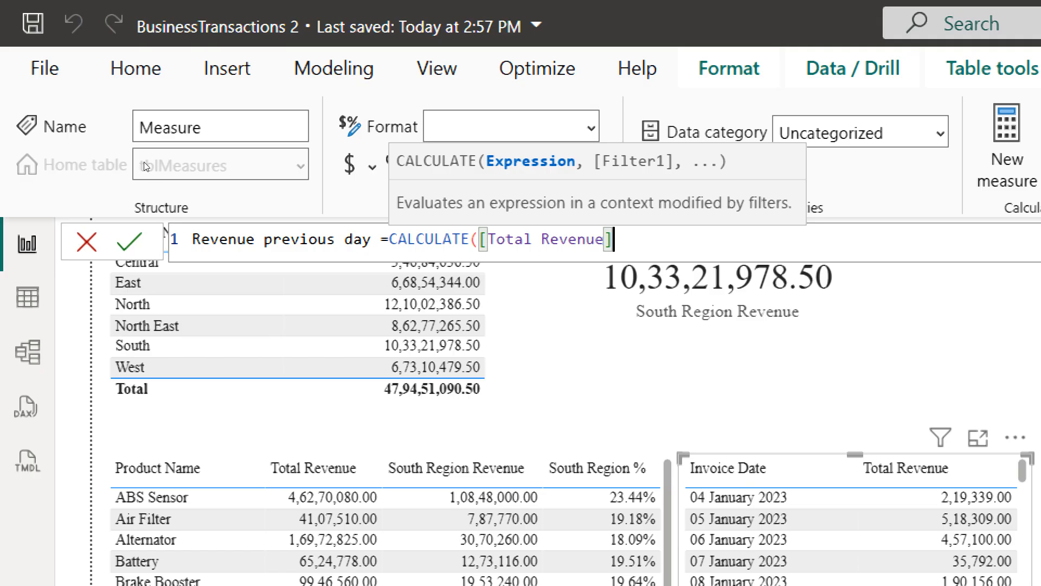
type(",")
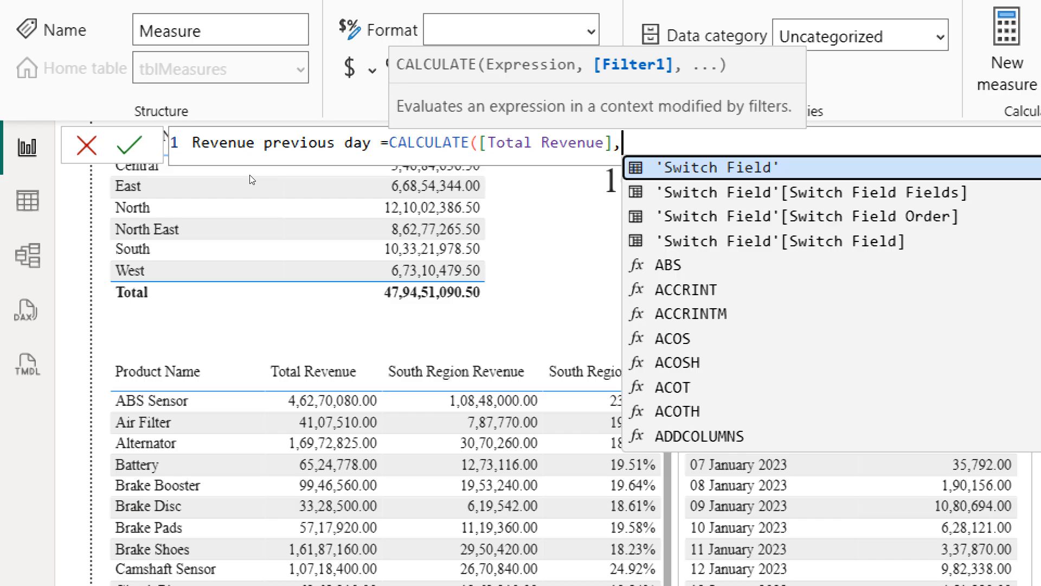
Add DATEADD(Invoice[Invoice Date] as CALCULATE's filter argument
type("da")
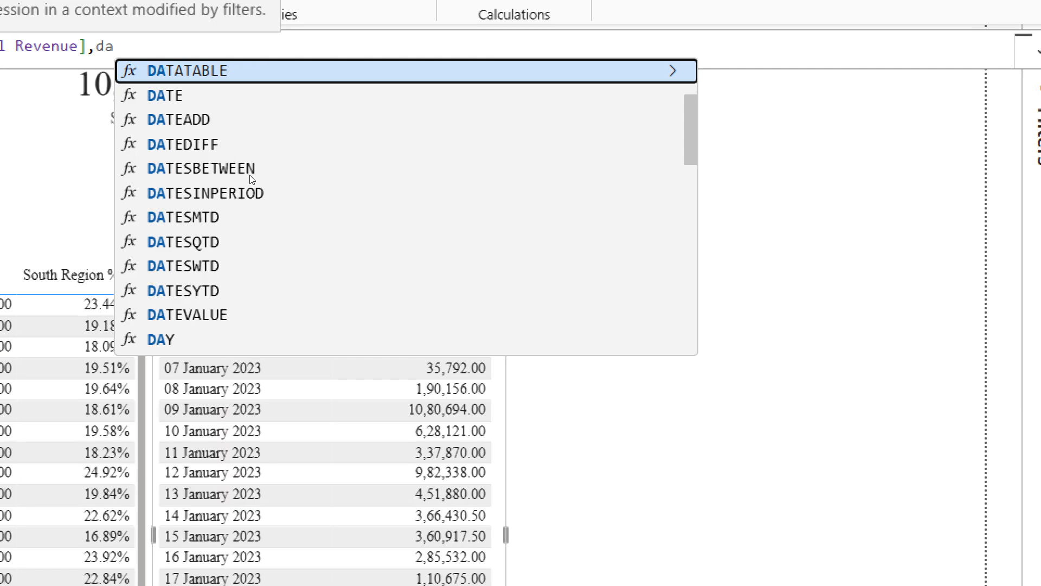
type("t")
key("Down")
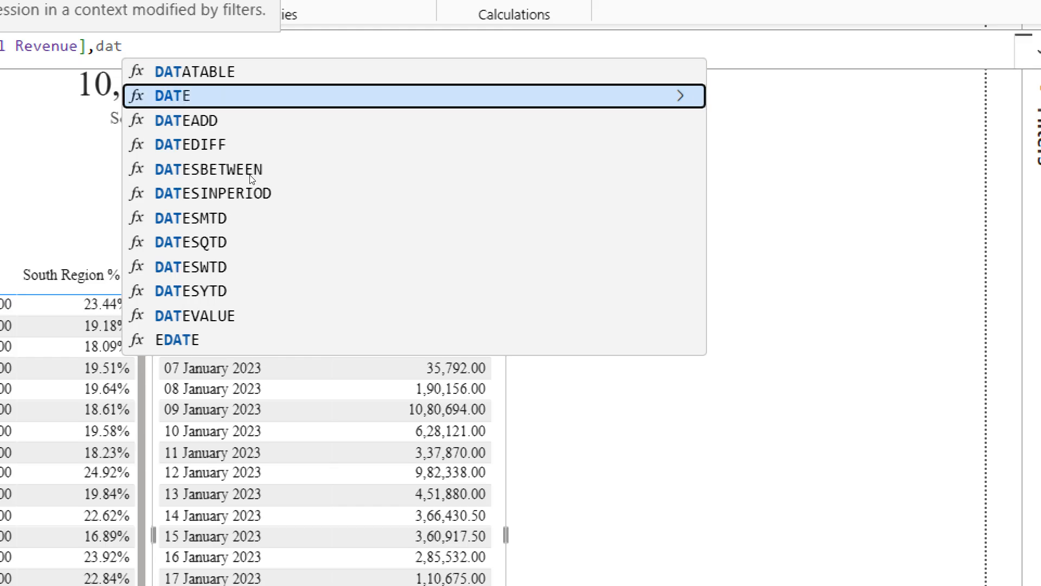
key("Down")
key("Down")
key("Up")
key("Tab")
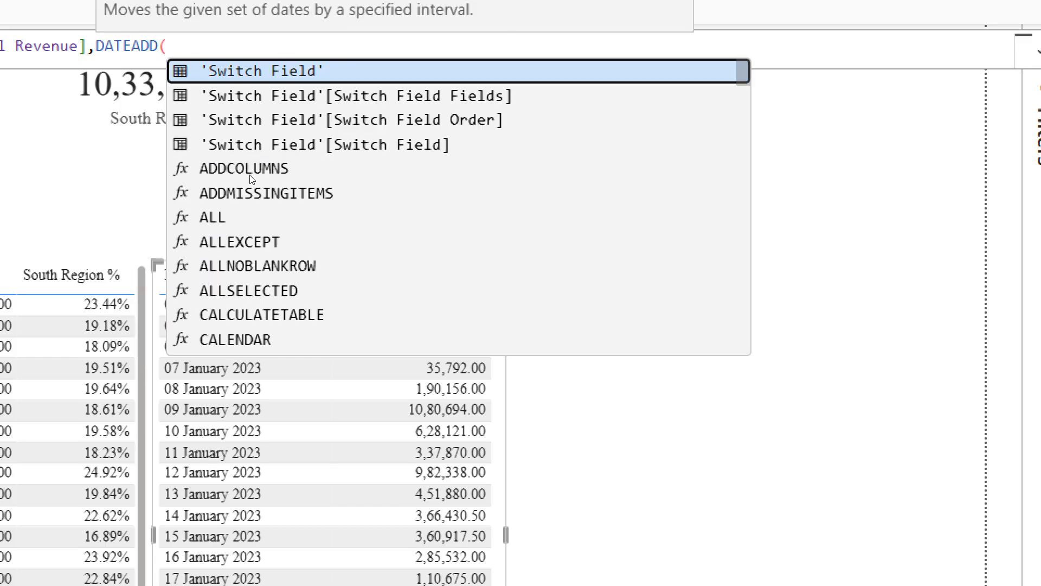
key("BackSpace")
key("BackSpace")
key("BackSpace")
key("BackSpace")
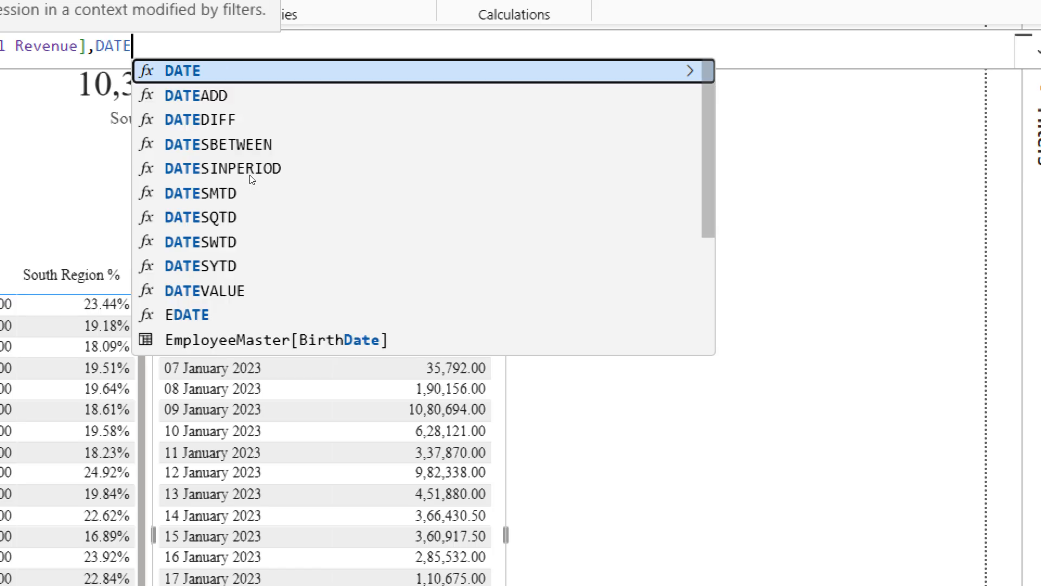
key("BackSpace")
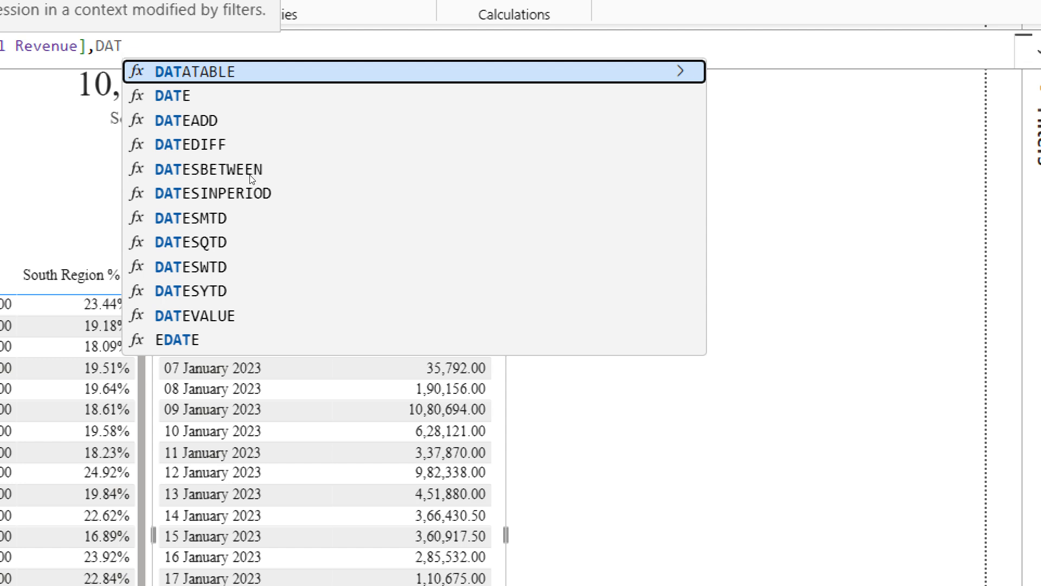
key("Down")
key("Down")
key("Tab")
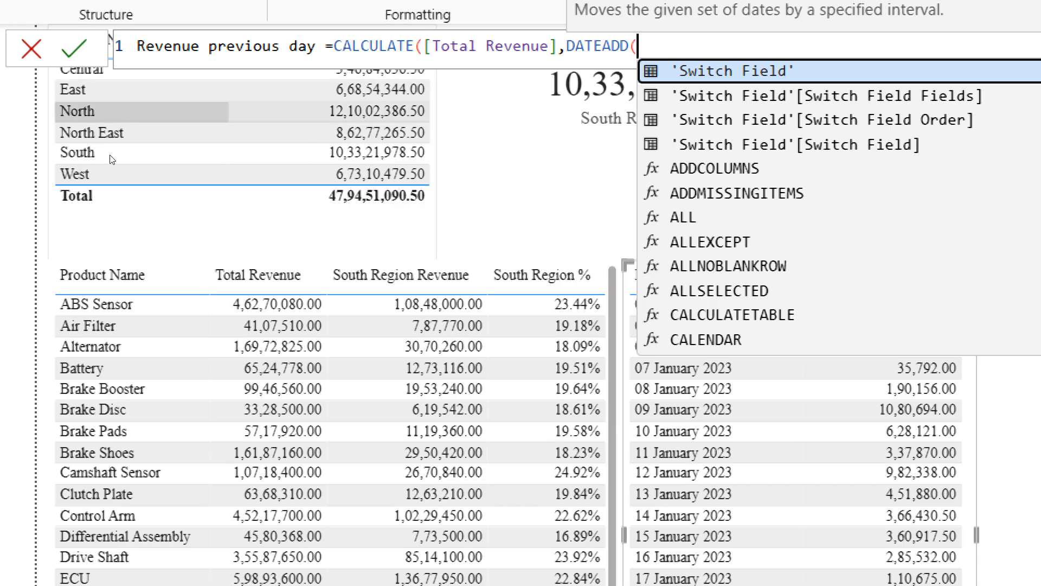
type("i")
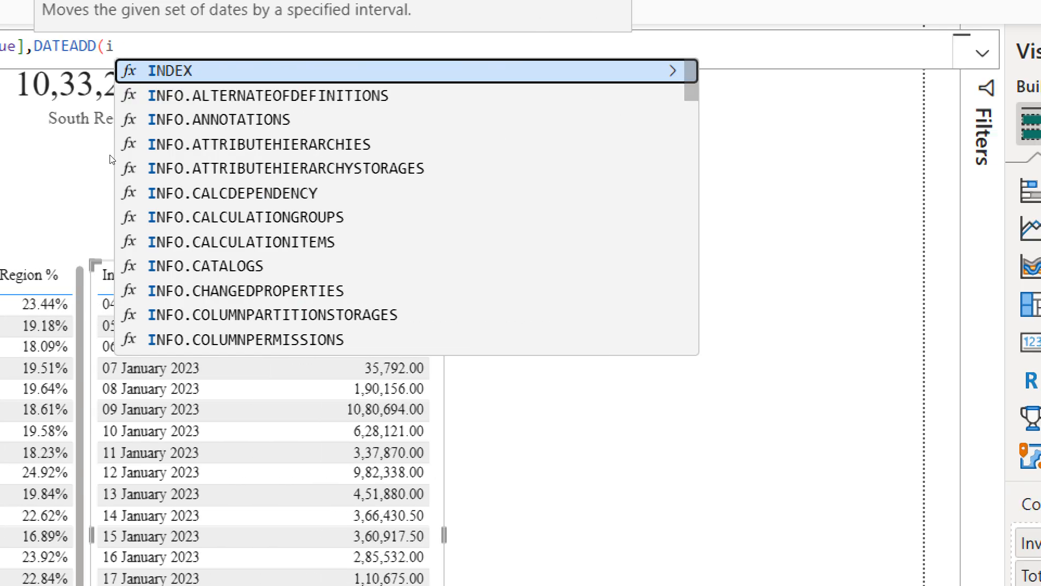
type("nvoi")
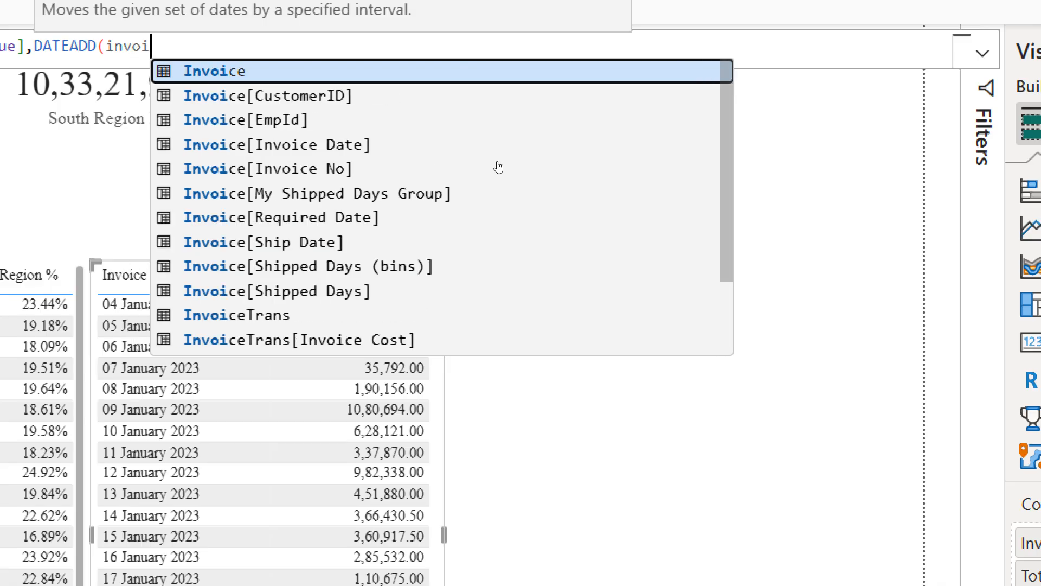
left_click(492, 149)
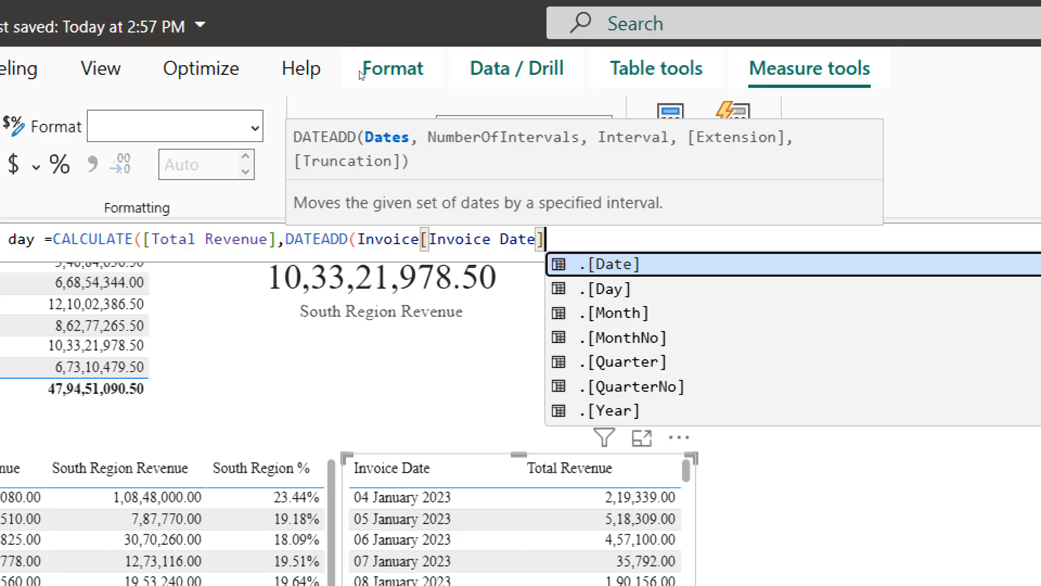
Finish the formula with ,-1,DAY), commit it, and drag Revenue previous day into the date table
type(",")
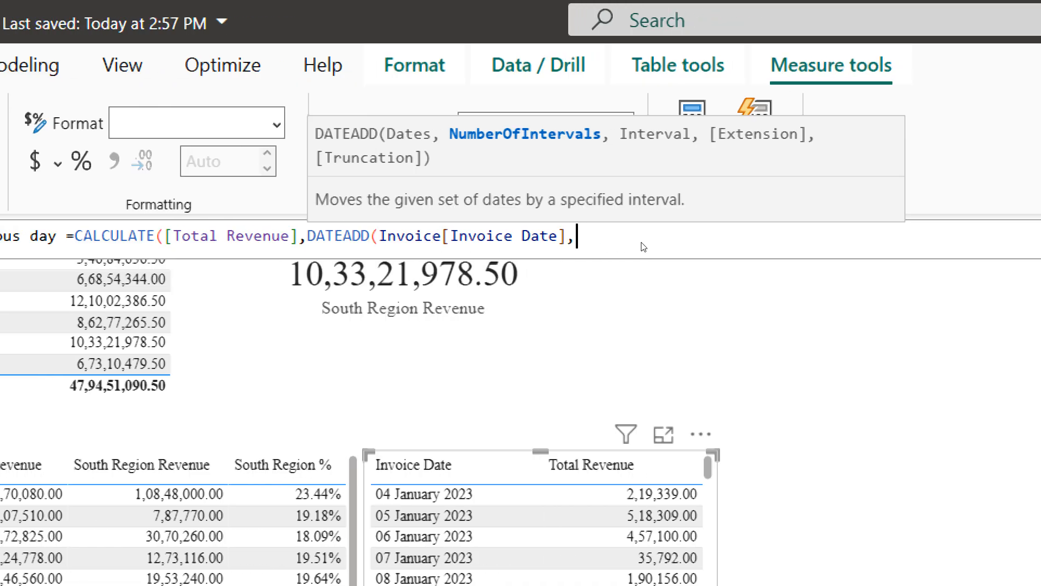
type("-1,")
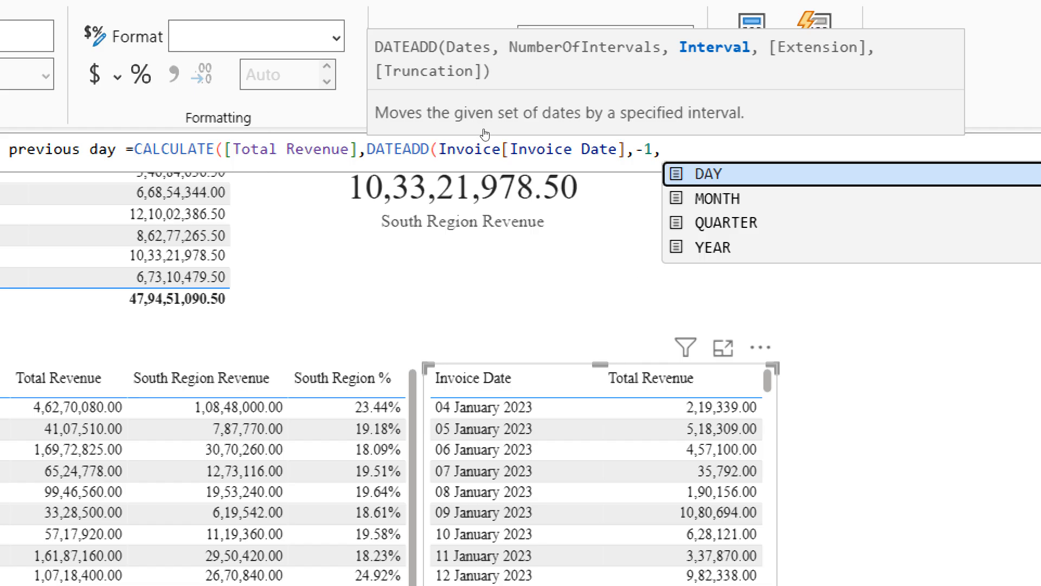
key("Tab")
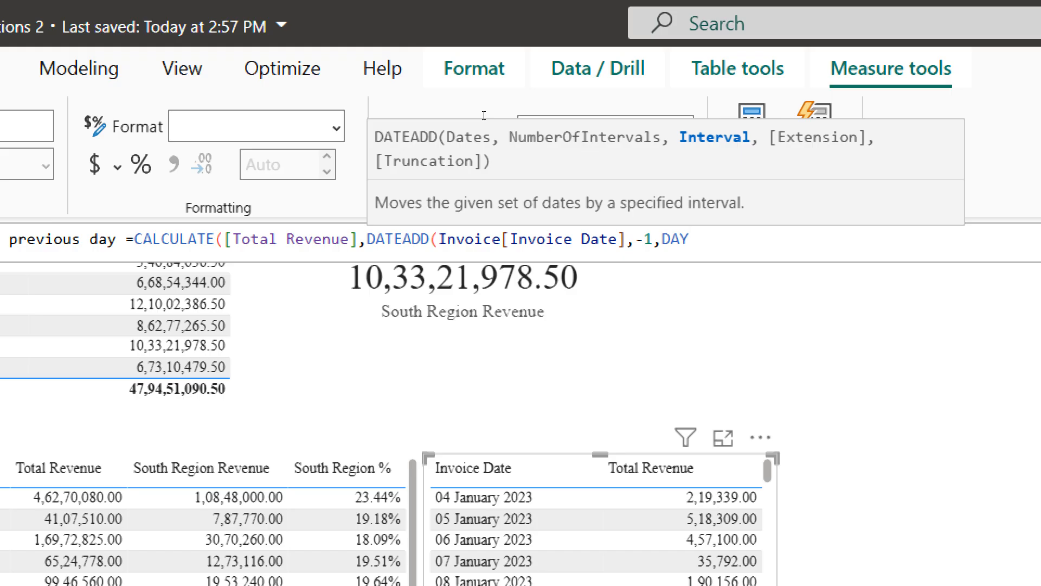
type(")")
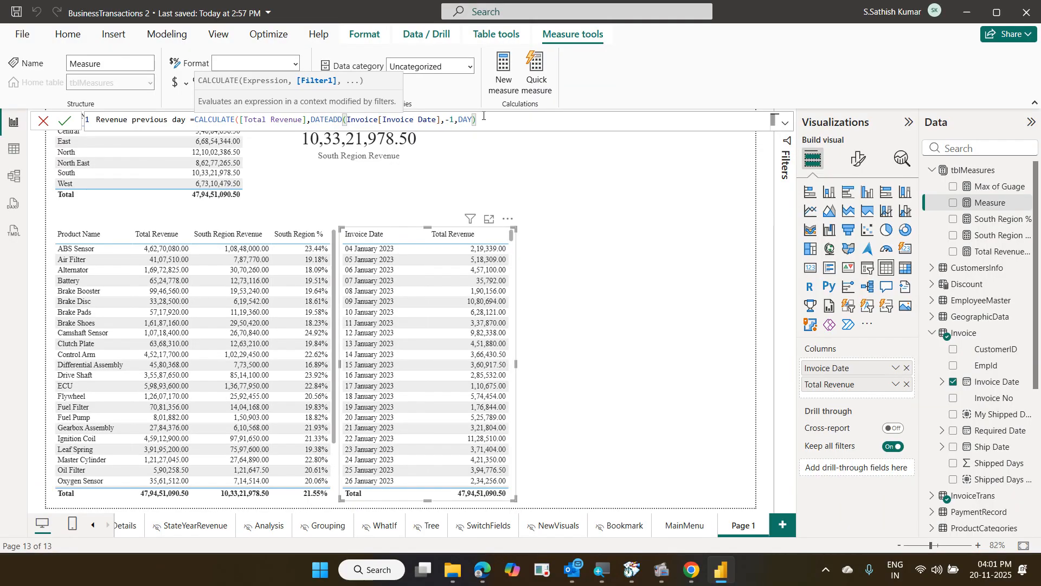
key("Return")
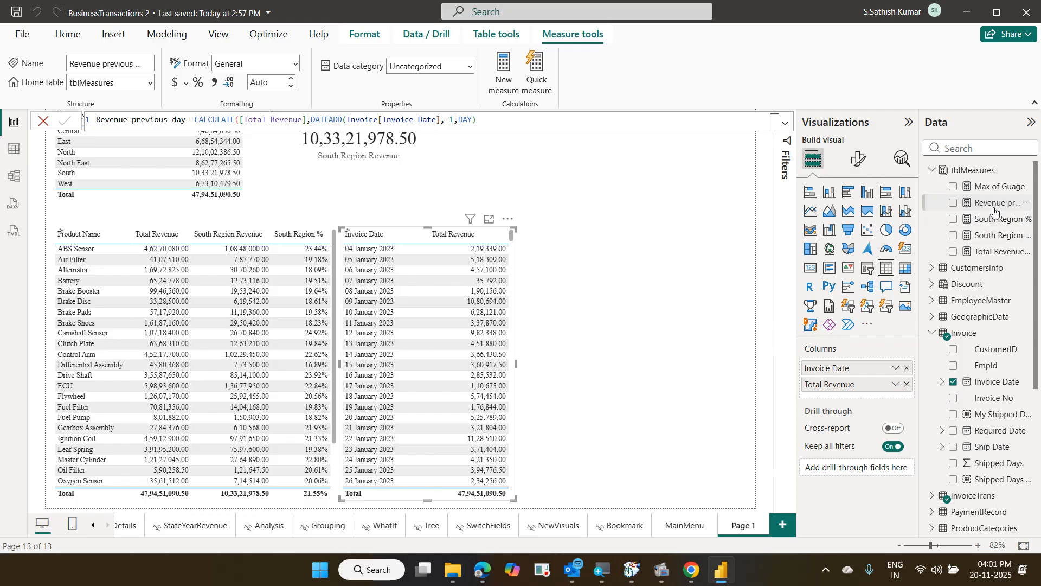
left_click_drag(995, 211, 893, 397)
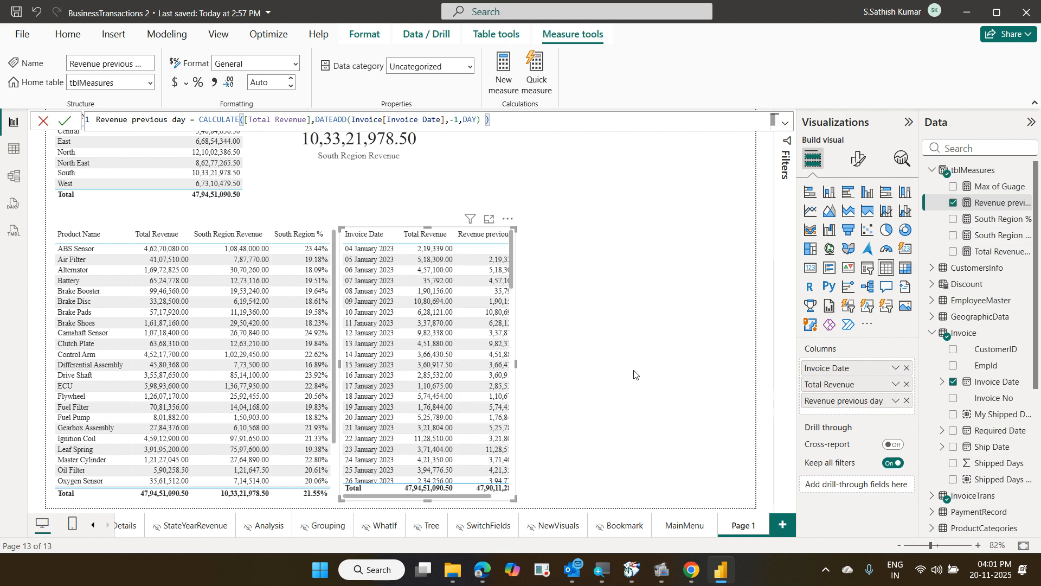
Widen the date table to reveal Revenue previous day, e.g. 2,19,339.00 on 05 January 2023
left_click_drag(514, 364, 562, 377)
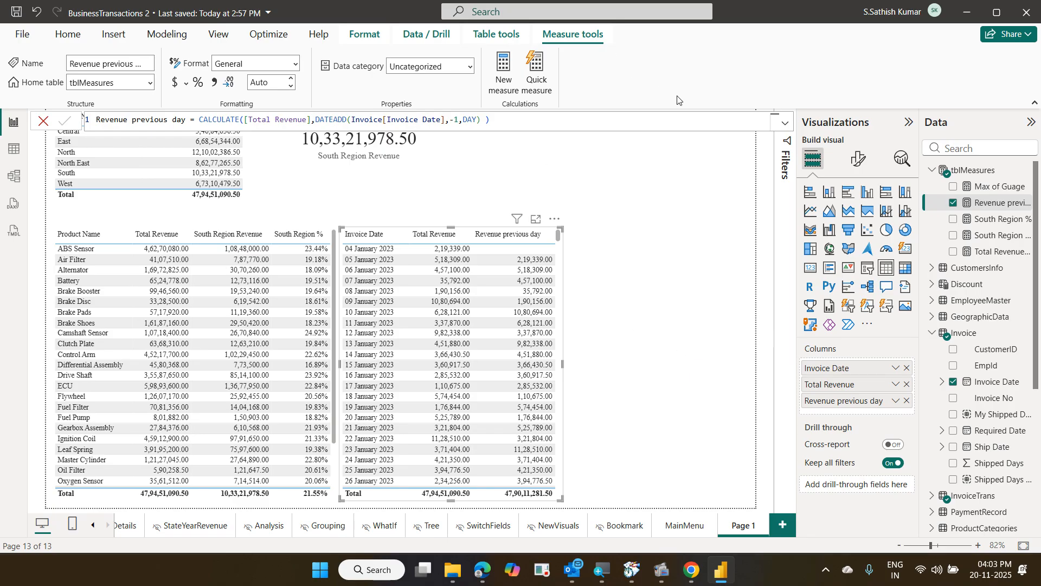
left_click(71, 44)
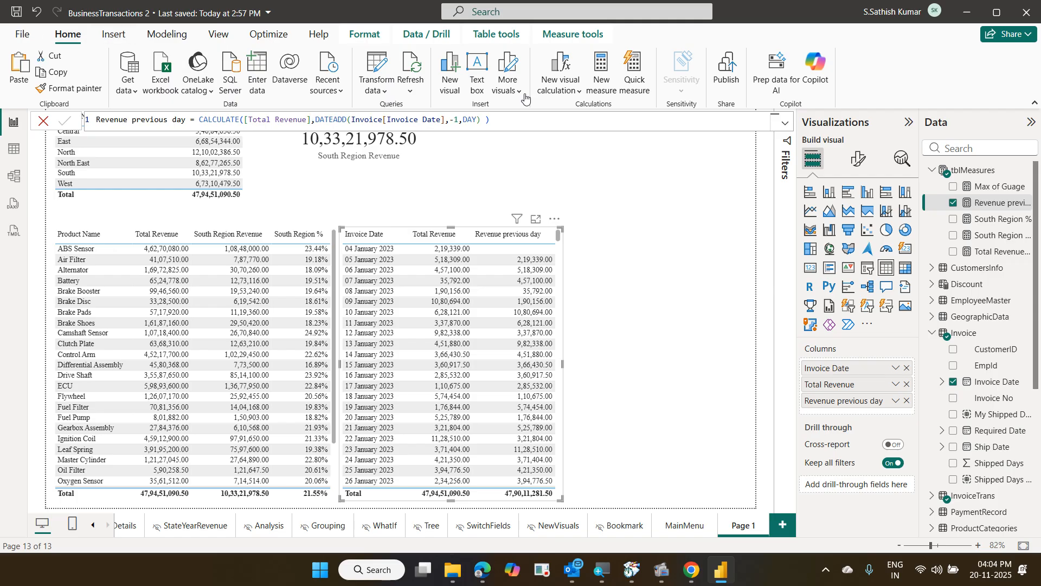
Create and commit the measure Difference by day = [Total Revenue]-[Revenue previous day]
left_click(593, 86)
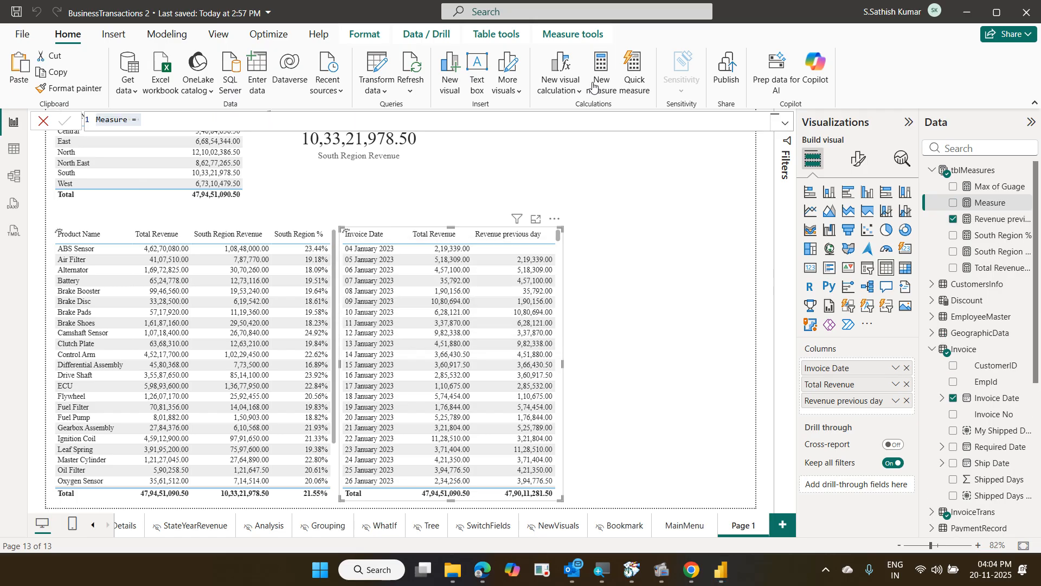
key("Home")
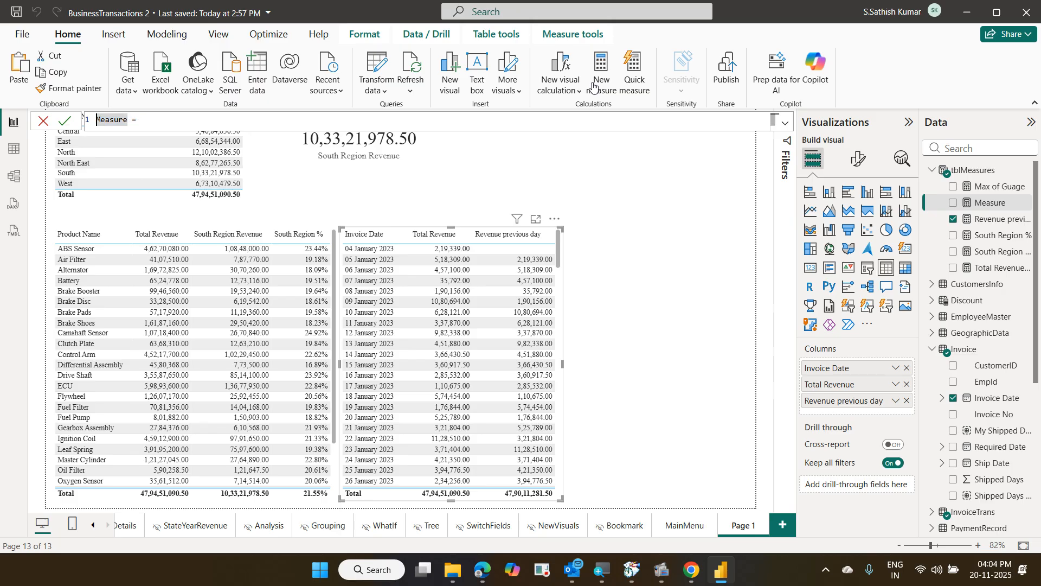
key("shift+Right")
key("shift+Right")
key("shift+Right")
key("shift+Right")
key("shift+Right")
key("shift+Right")
key("shift+Right")
type("Differeb")
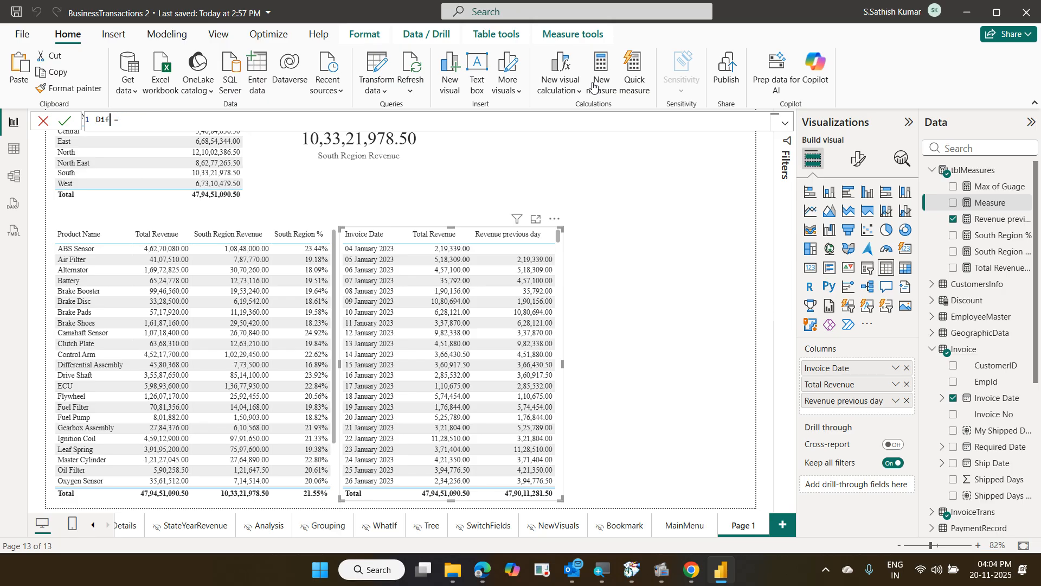
key("BackSpace")
type("nce by day = tot")
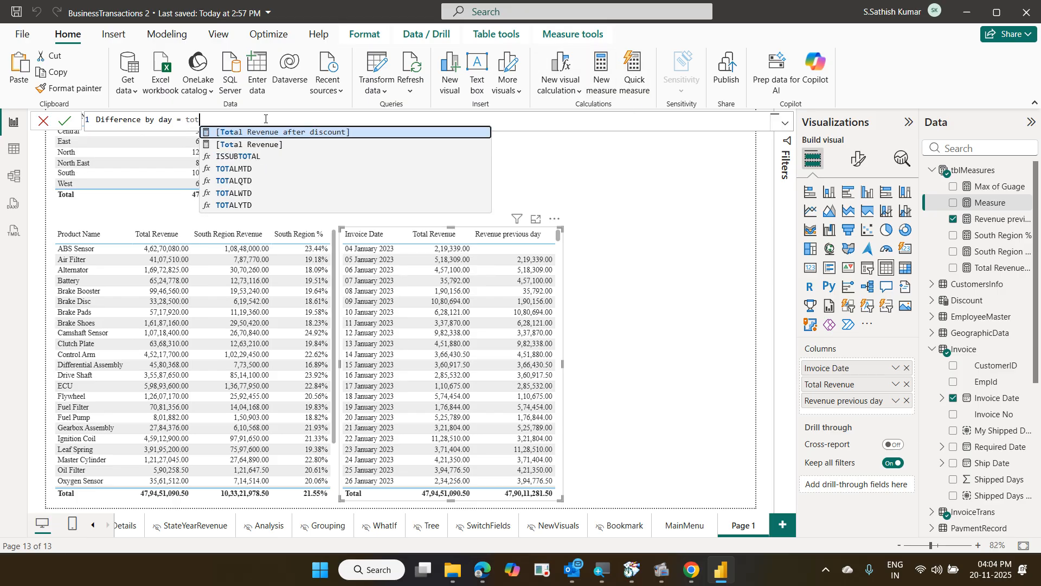
key("Down")
key("Tab")
type("-")
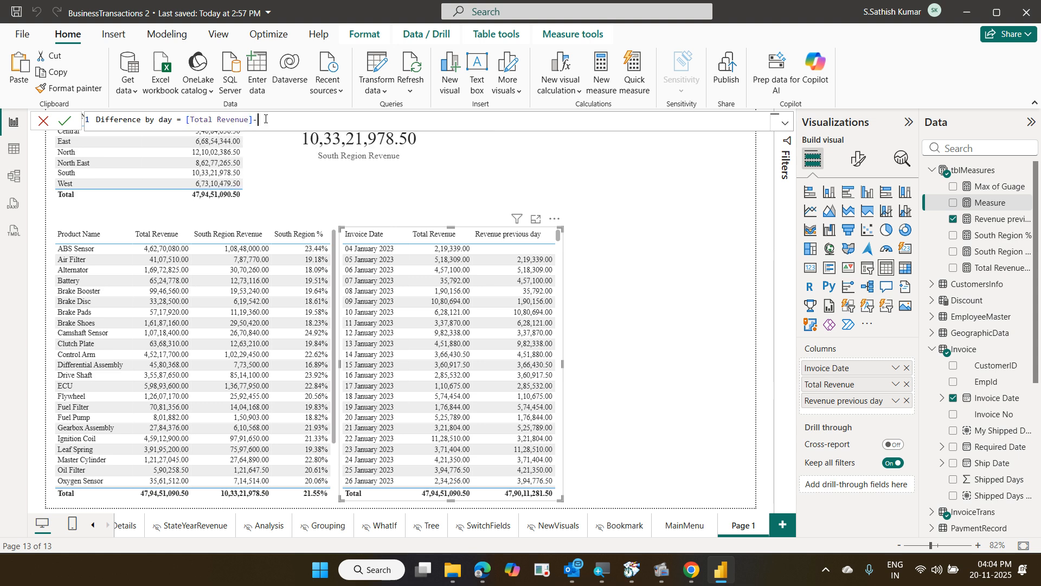
type("rev")
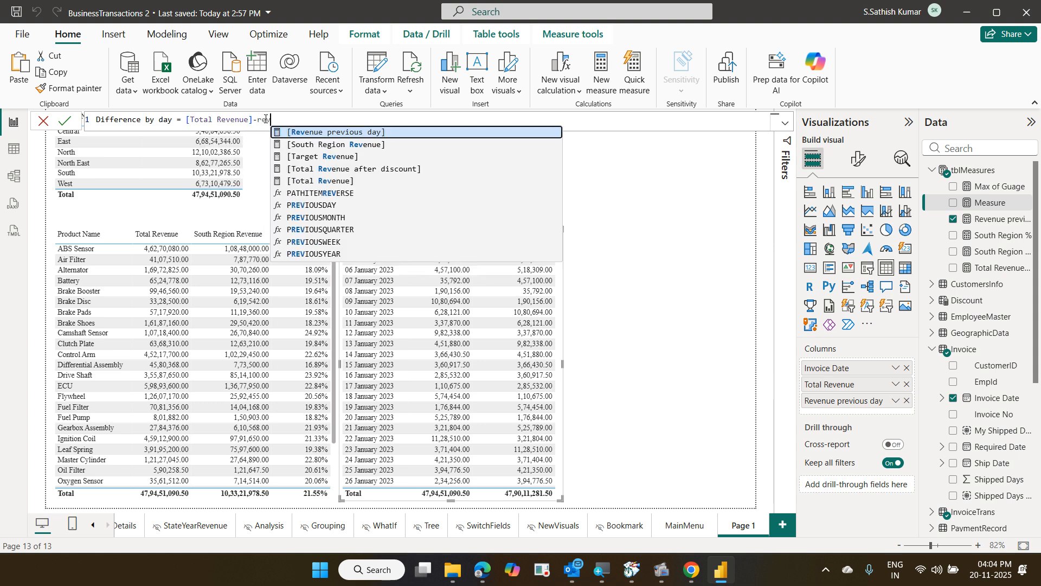
key("Tab")
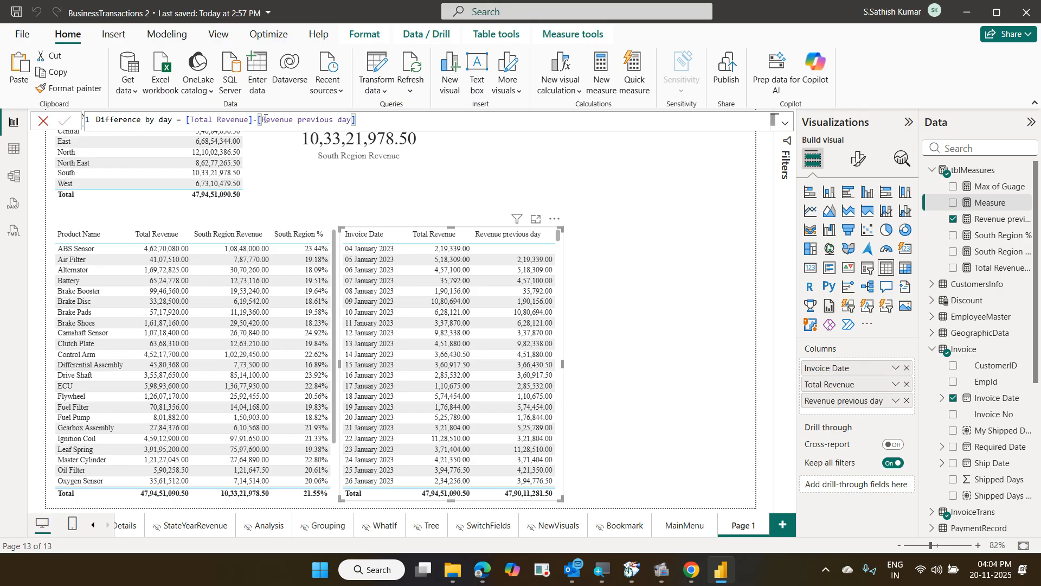
key("Return")
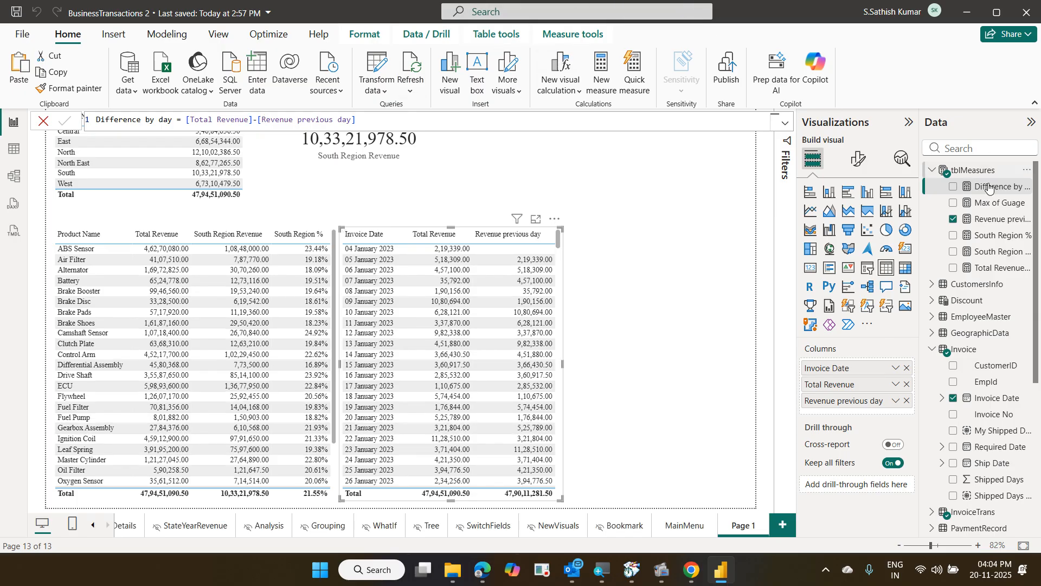
Add Difference by day to the date table and widen it, leaving its field options unchanged
left_click_drag(991, 187, 862, 416)
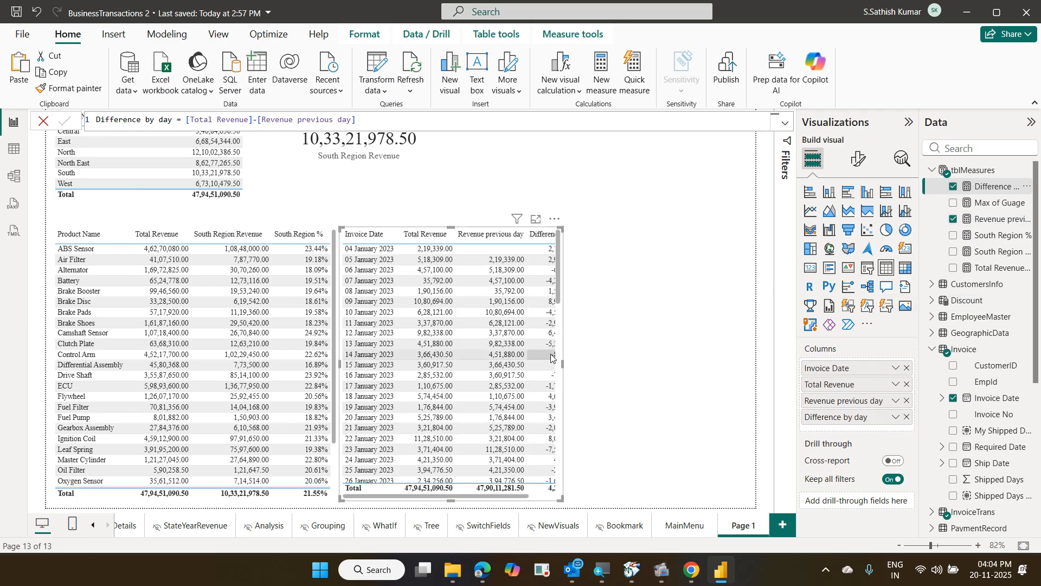
left_click_drag(563, 371, 618, 373)
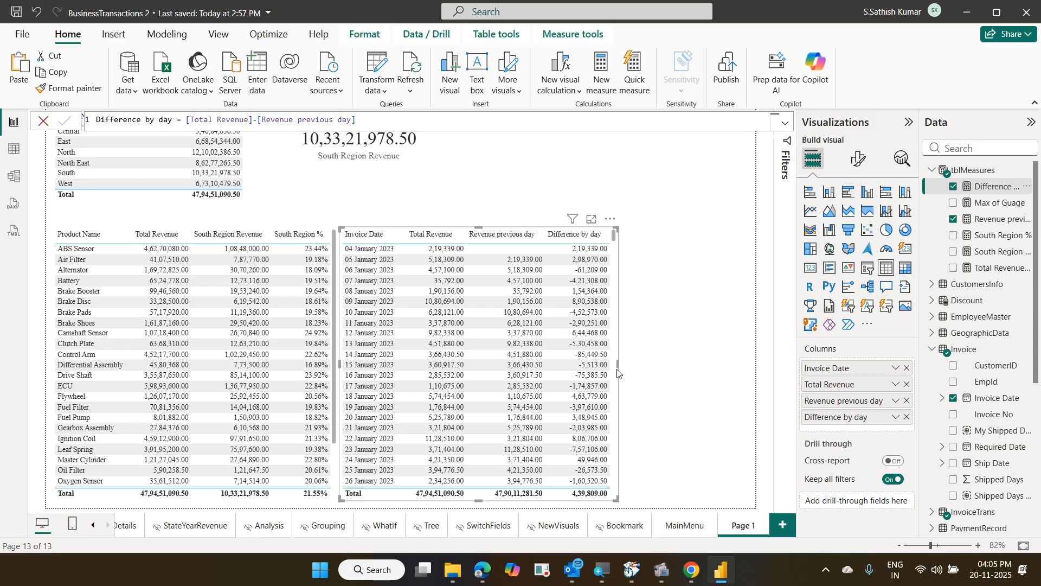
left_click(896, 418)
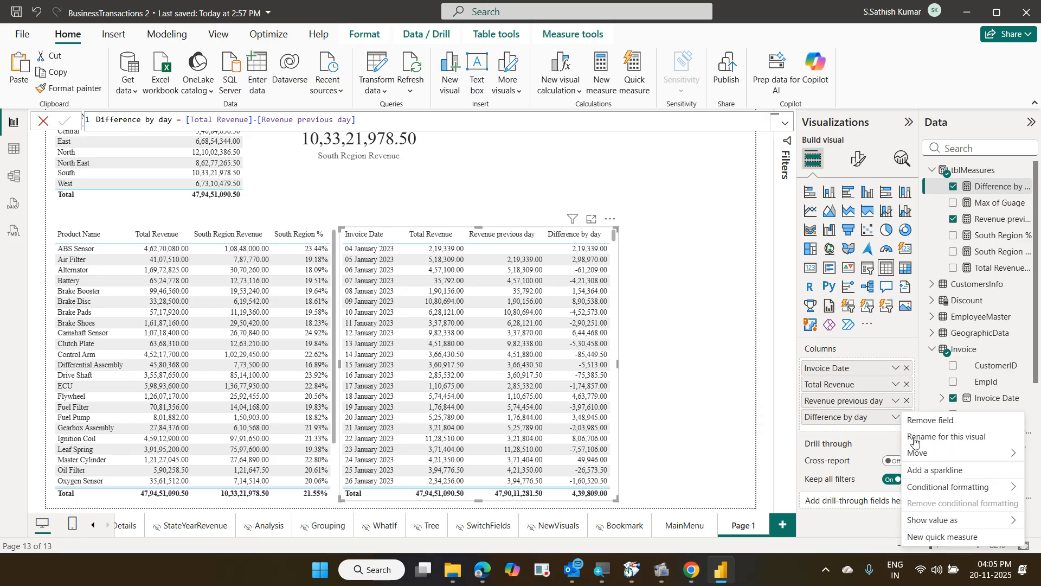
mouse_move(938, 488)
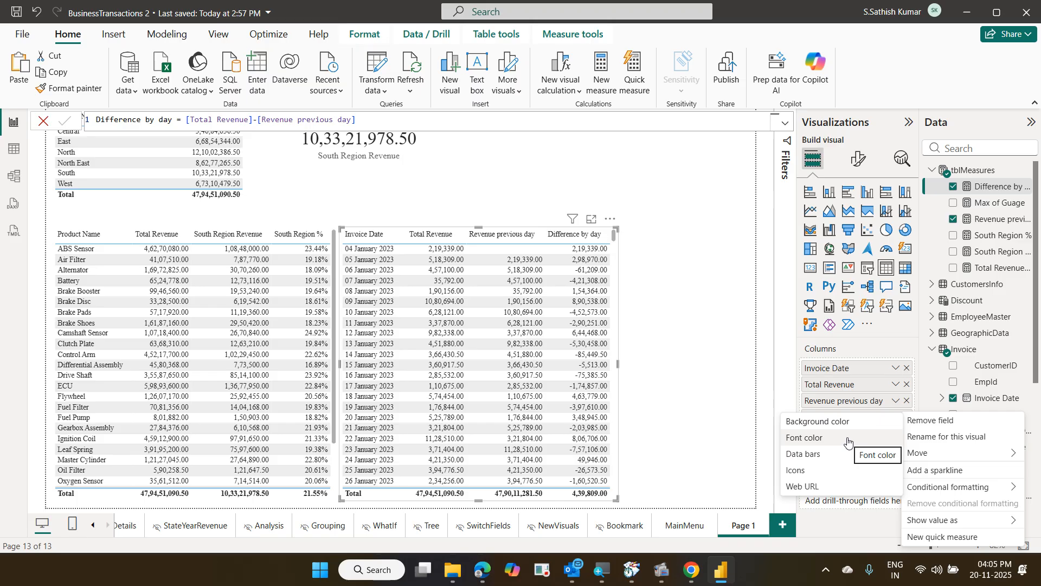
left_click(705, 312)
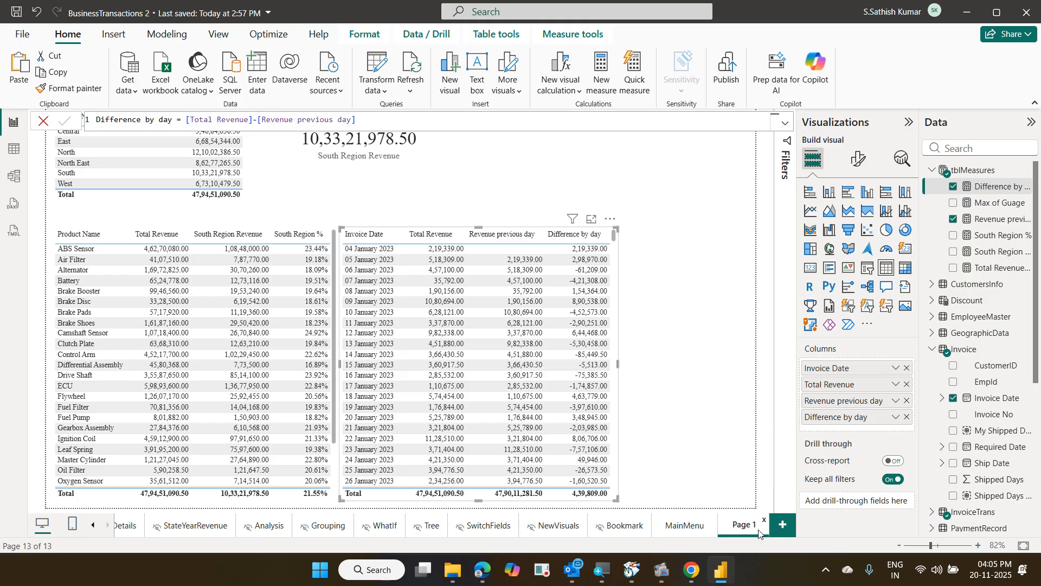
key("BackSpace")
key("BackSpace")
key("BackSpace")
key("BackSpace")
key("BackSpace")
key("BackSpace")
type("DAX1")
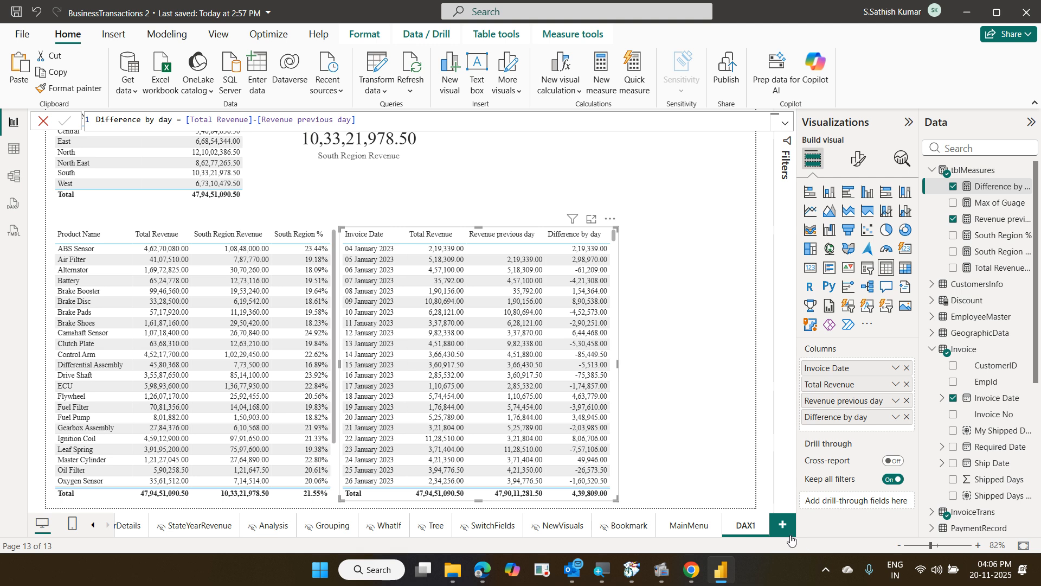
left_click(783, 526)
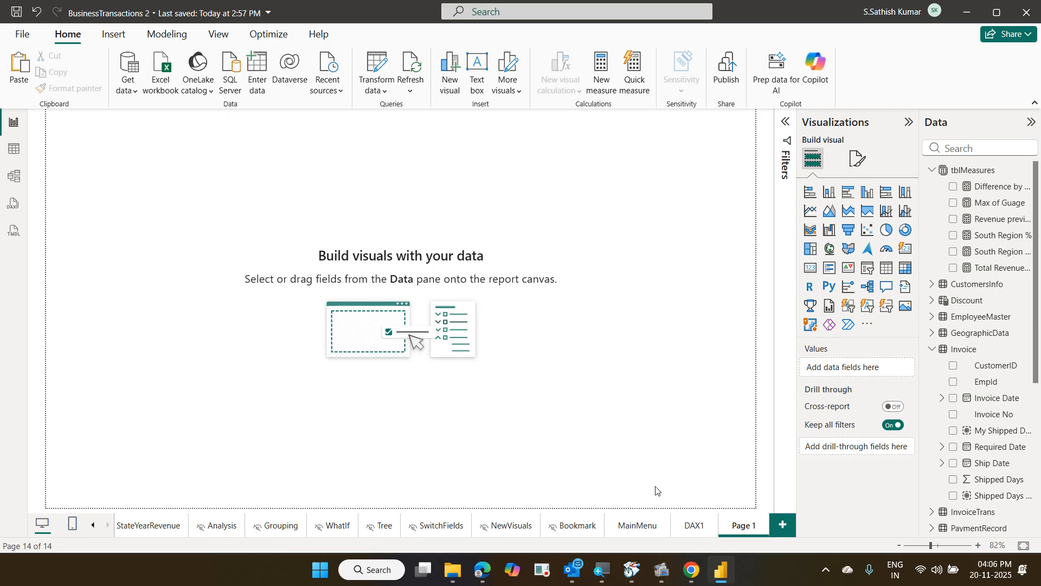
left_click(691, 526)
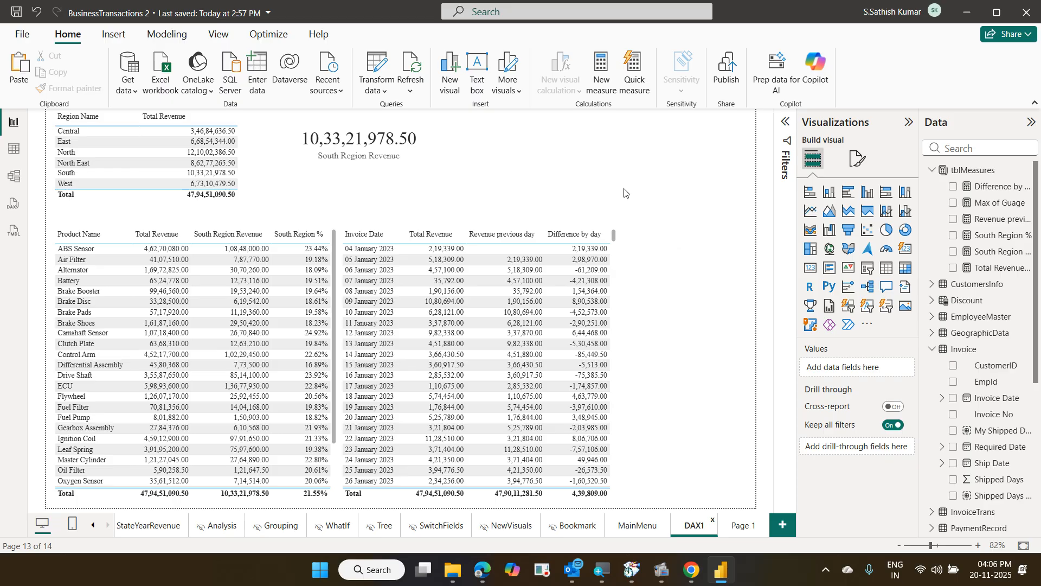
left_click(742, 525)
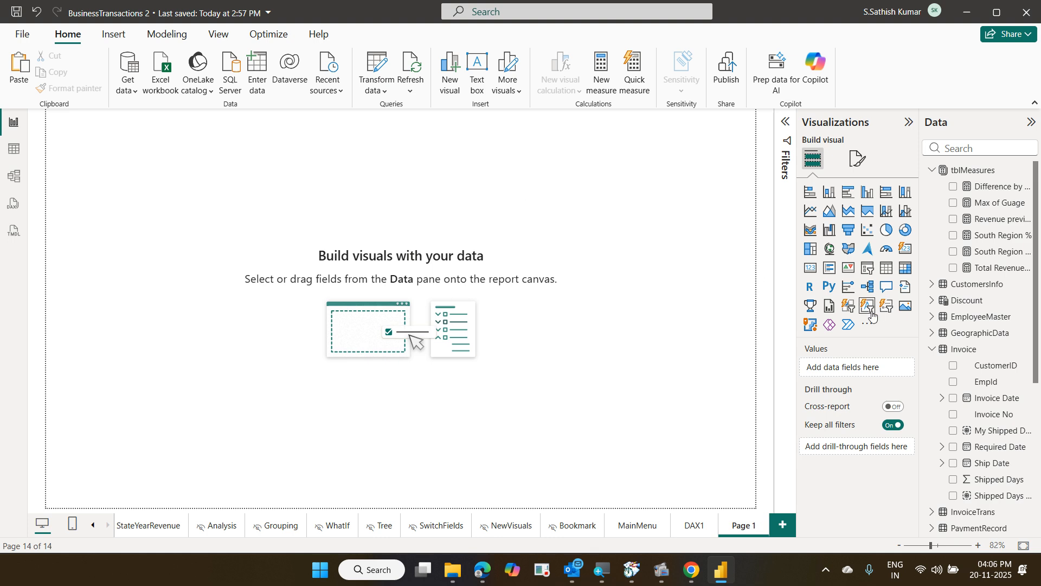
Place a new table on Page 1 and add RegionDetails Region Name as its first column
left_click(888, 269)
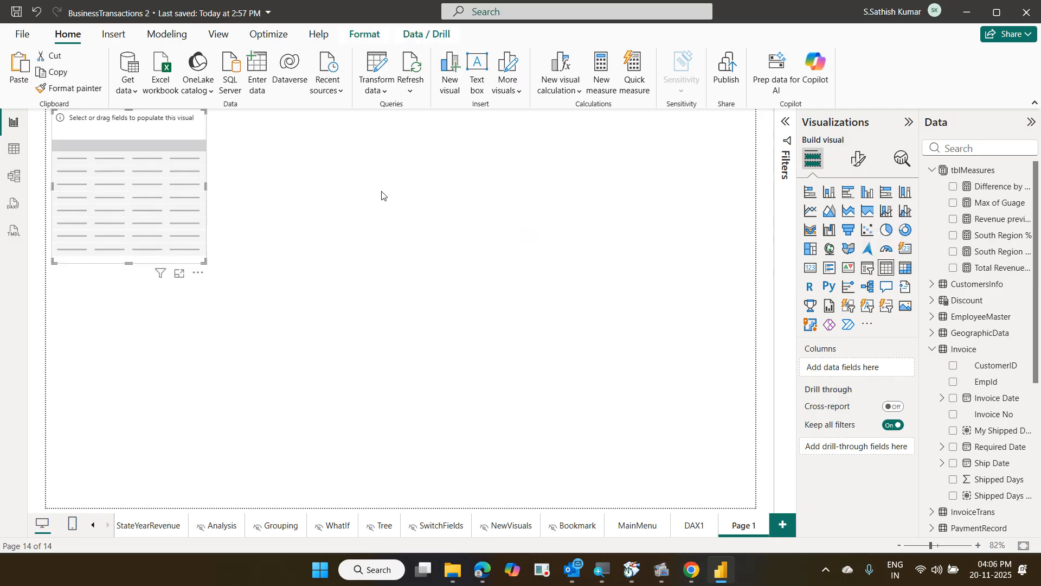
left_click_drag(180, 138, 207, 172)
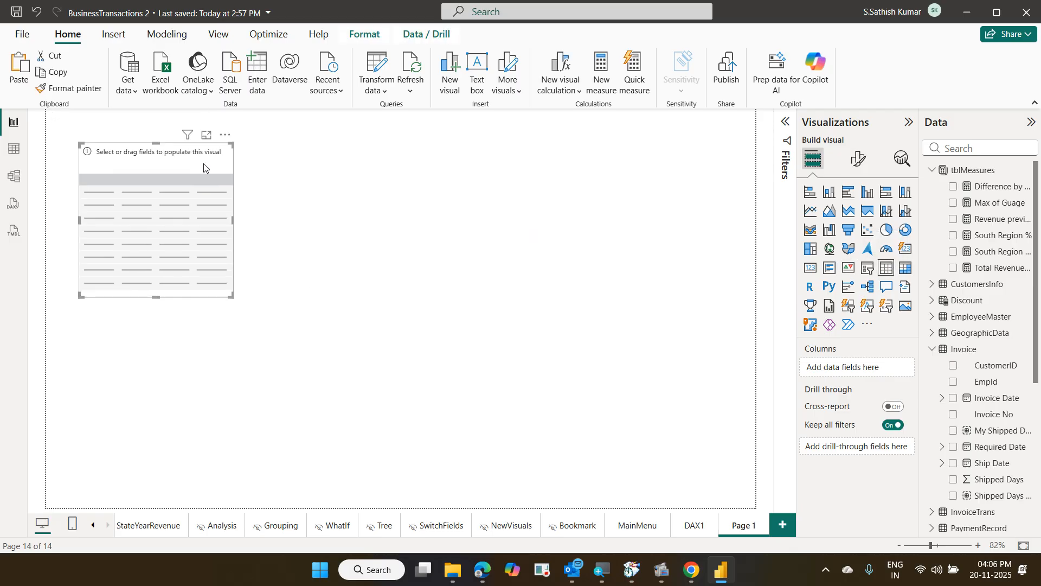
left_click(973, 148)
type("sou")
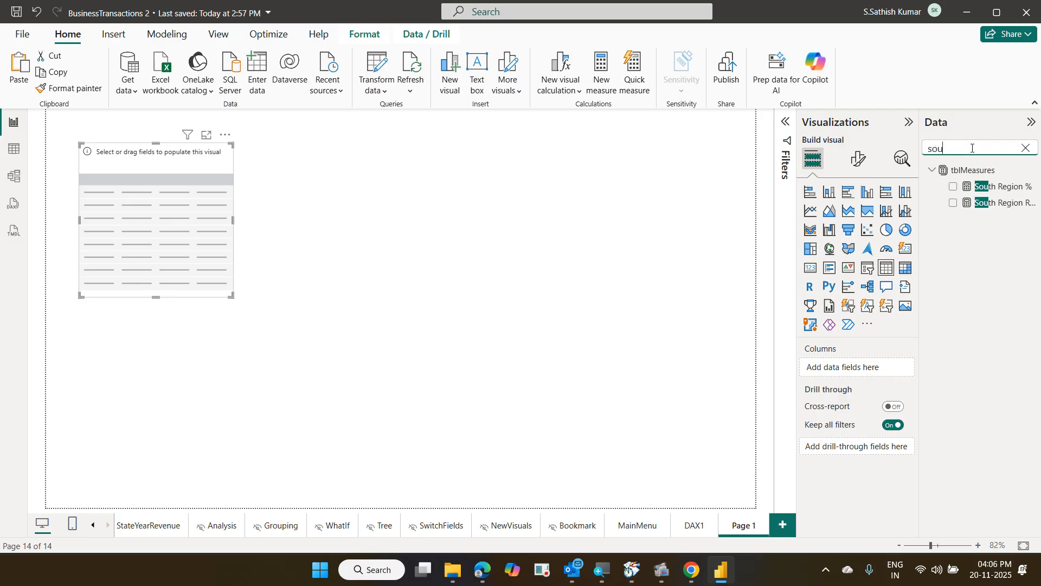
key("BackSpace")
key("BackSpace")
key("BackSpace")
type("r")
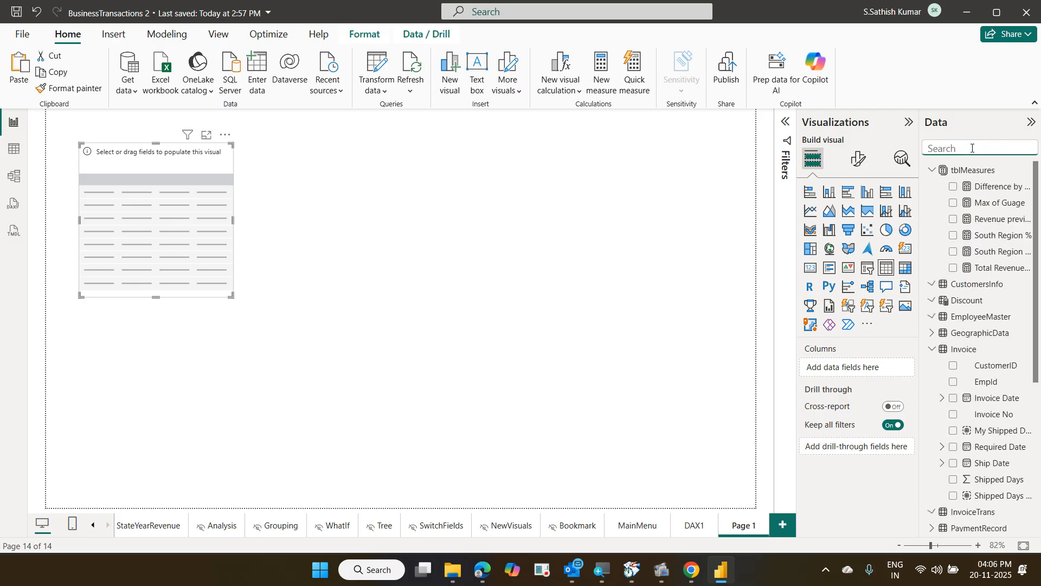
type("eg")
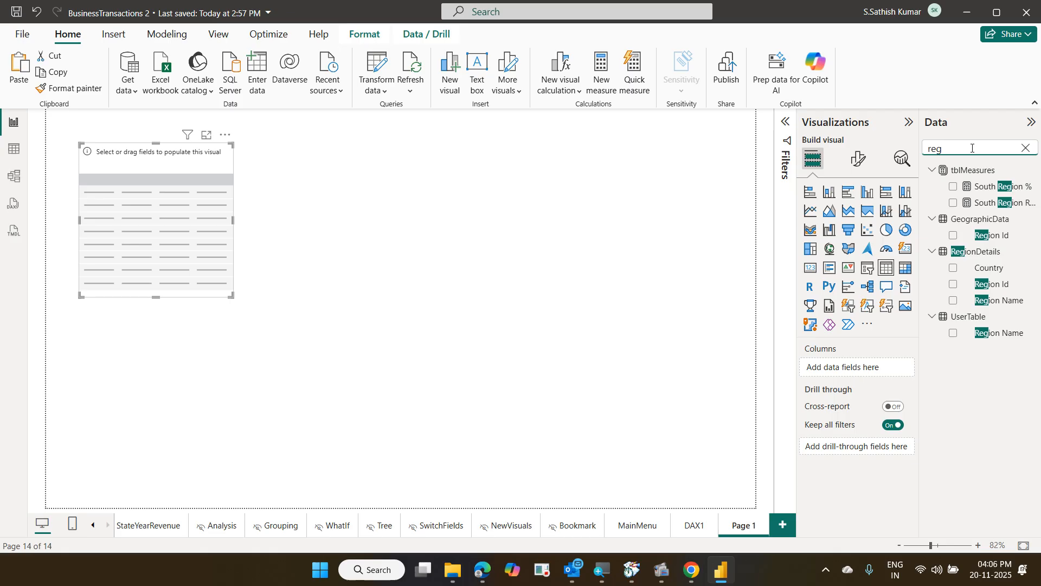
left_click_drag(1013, 301, 906, 368)
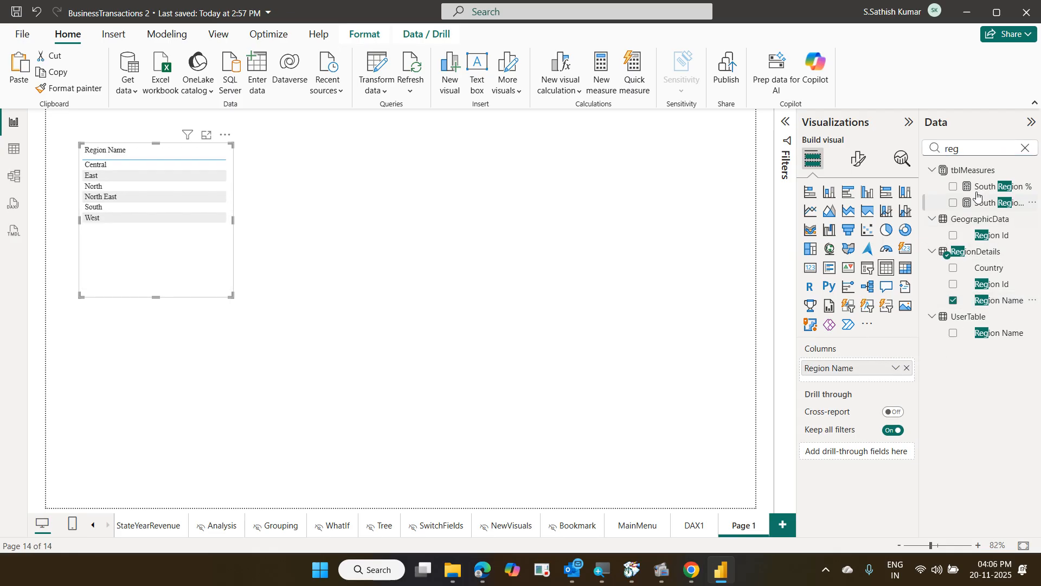
Add Total Revenue as the region table's second column
double_click(932, 148)
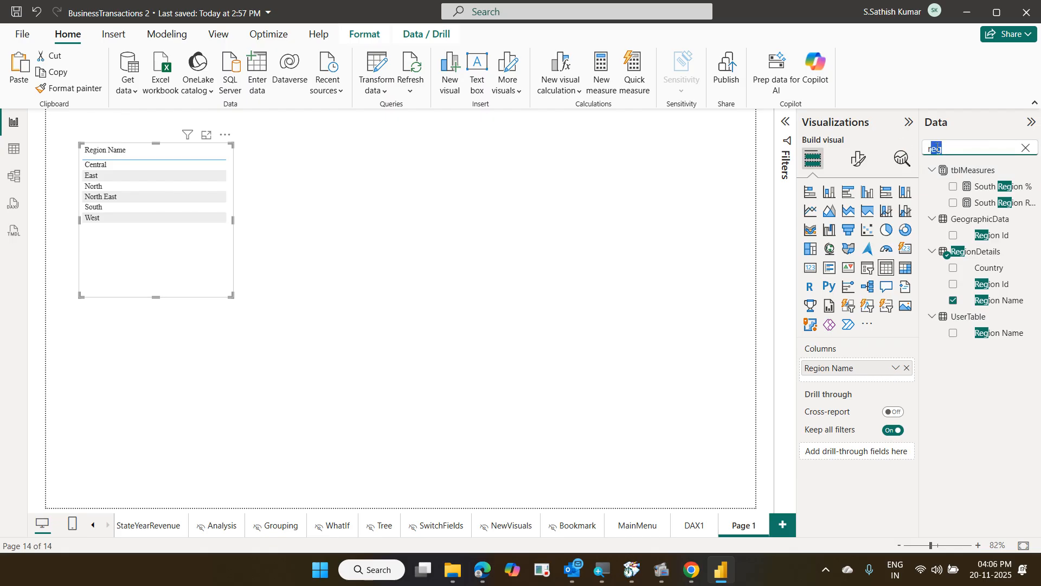
left_click(944, 147)
left_click_drag(944, 147, 916, 150)
type("tot")
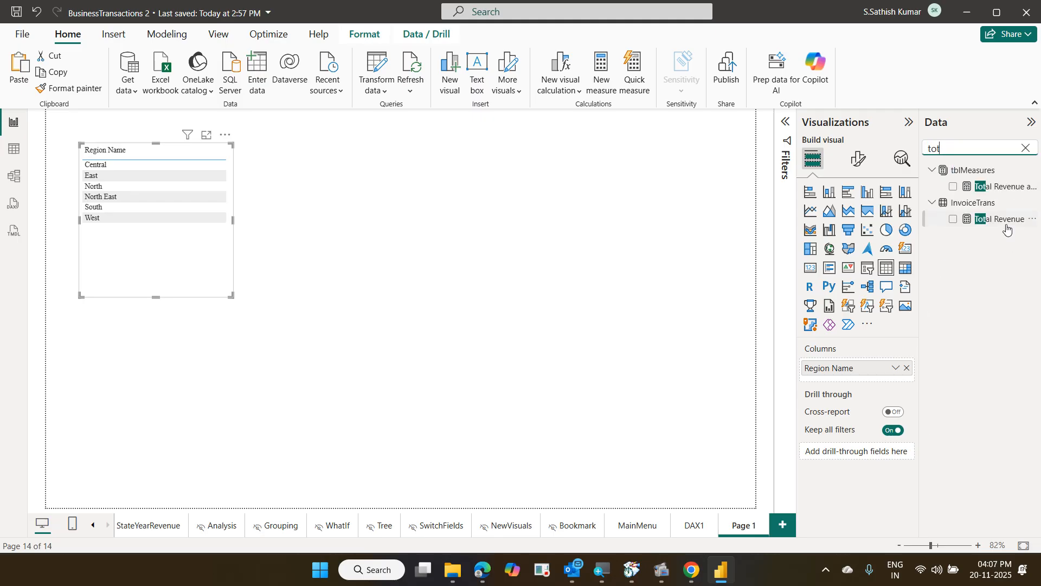
left_click_drag(1007, 229, 883, 380)
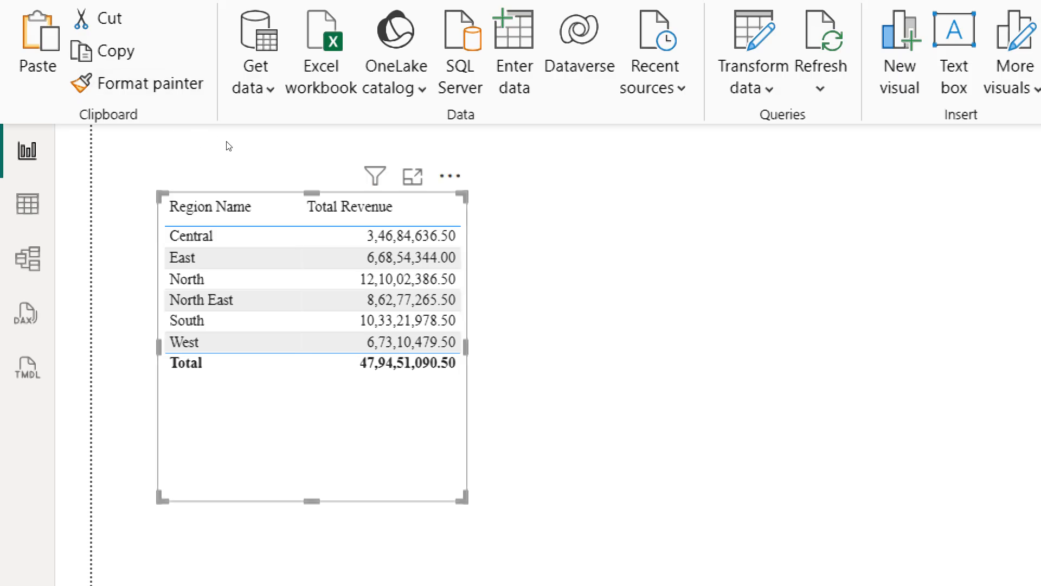
Insert a Percent of grand total visual calculation and put [Total Revenue] in the DIVIDE numerator
left_click(450, 175)
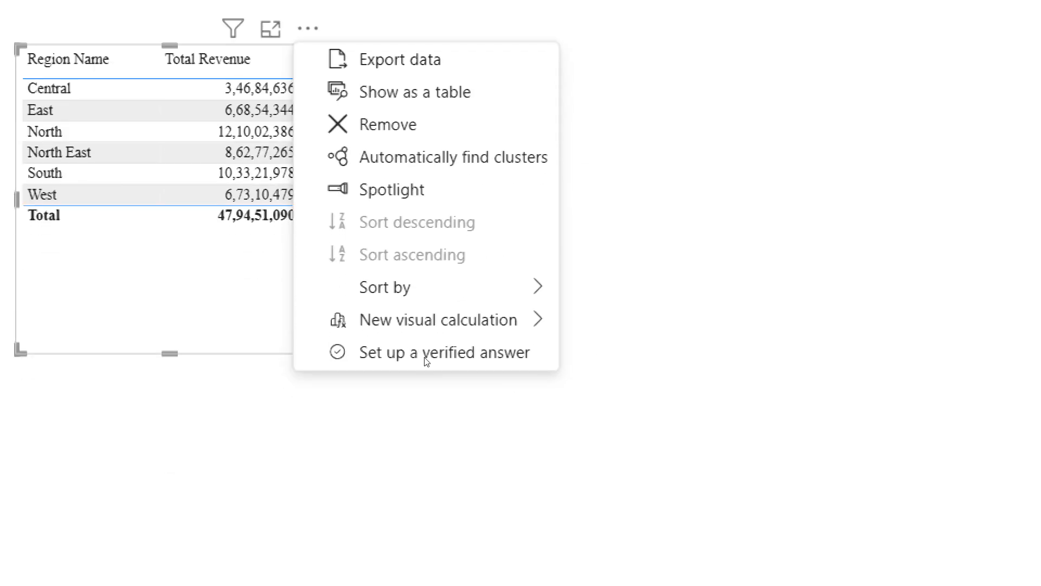
mouse_move(307, 289)
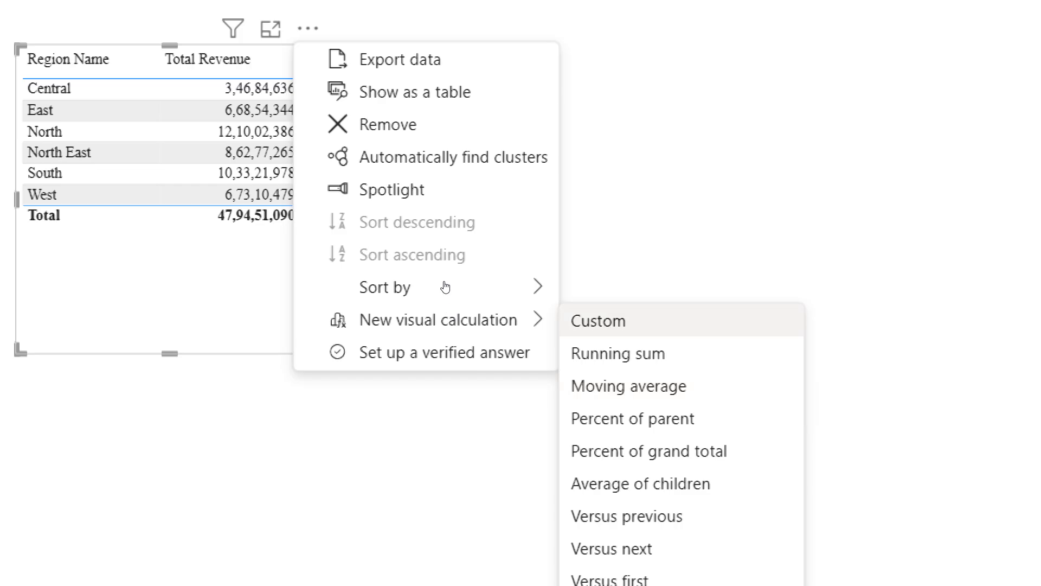
left_click(453, 355)
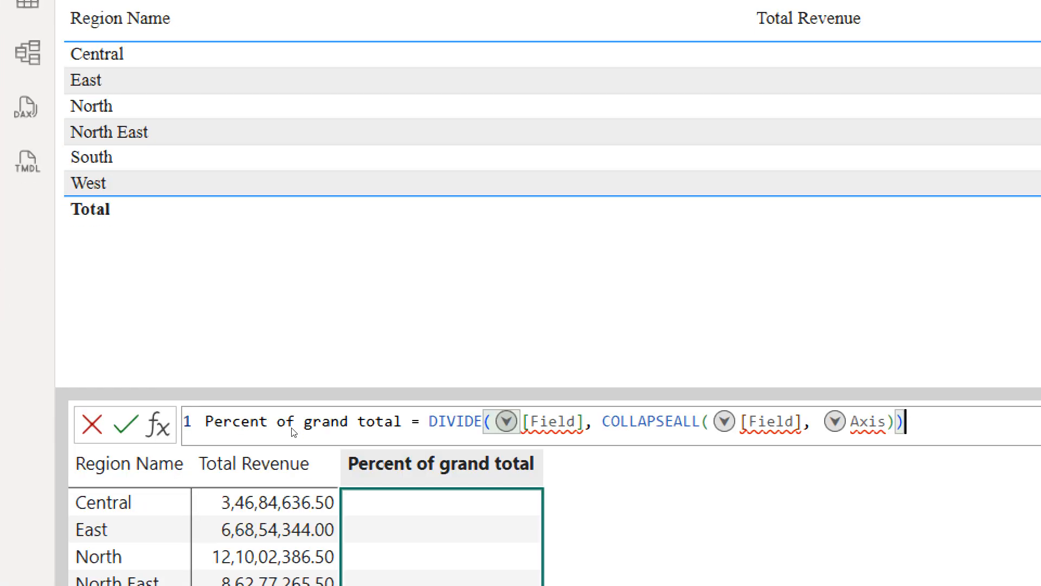
left_click(532, 421)
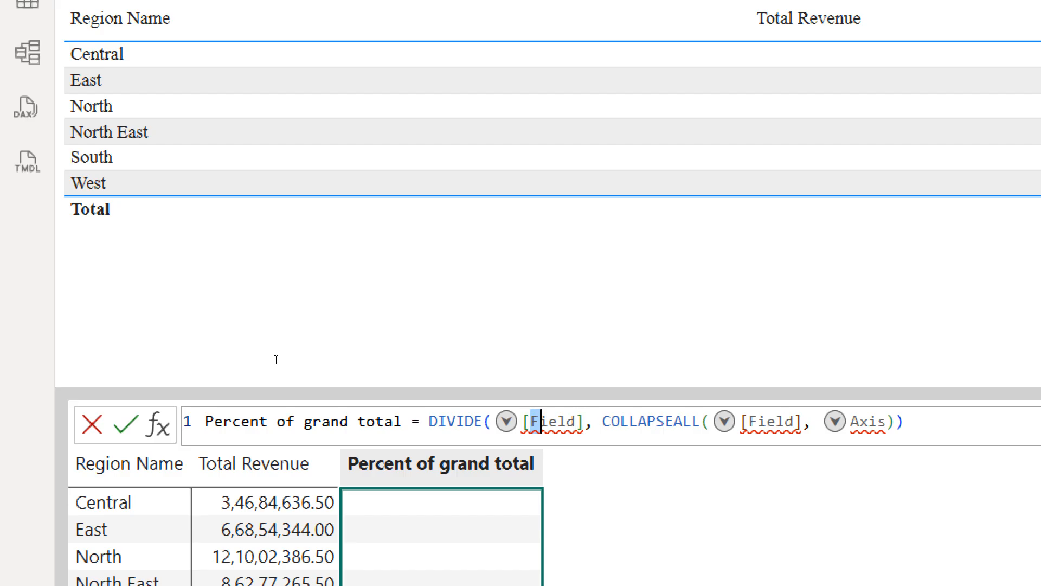
key("shift+Right")
key("shift+Right")
key("shift+Right")
key("shift+Right")
key("shift+Right")
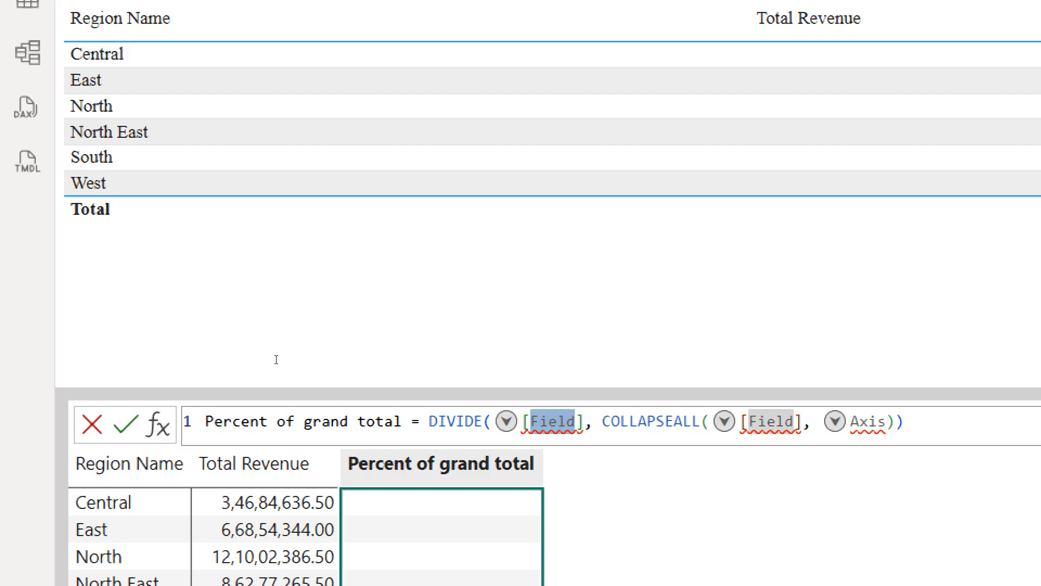
type("t")
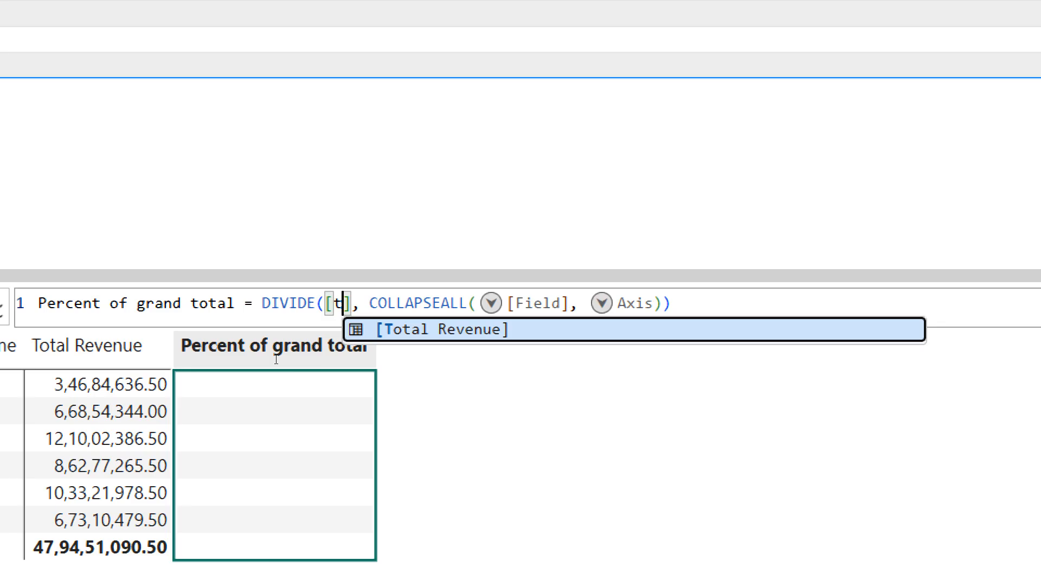
key("Tab")
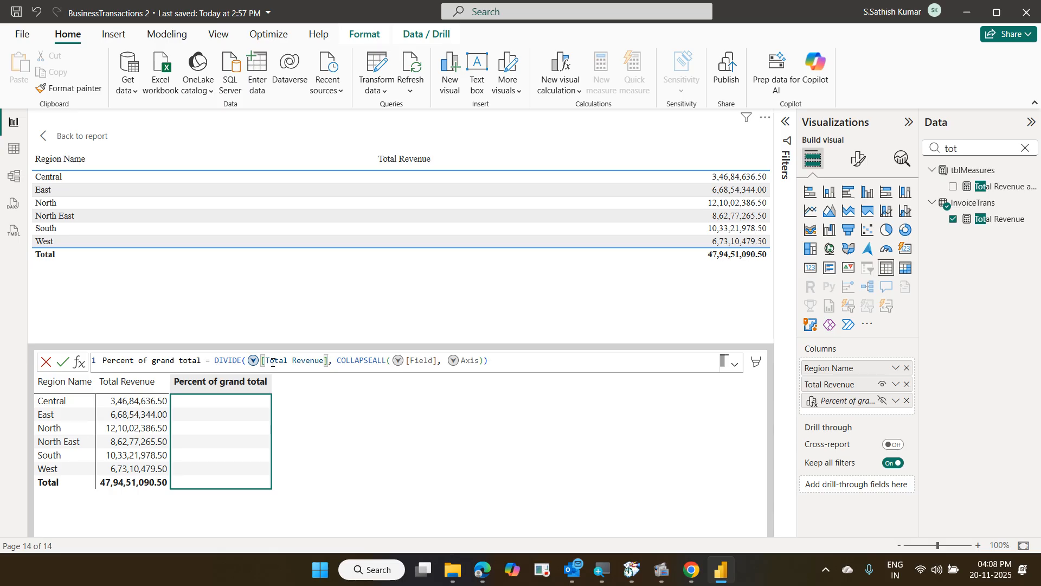
Cancel the half-written formula, return to the report, and insert a fresh Percent of grand total template
left_click(47, 362)
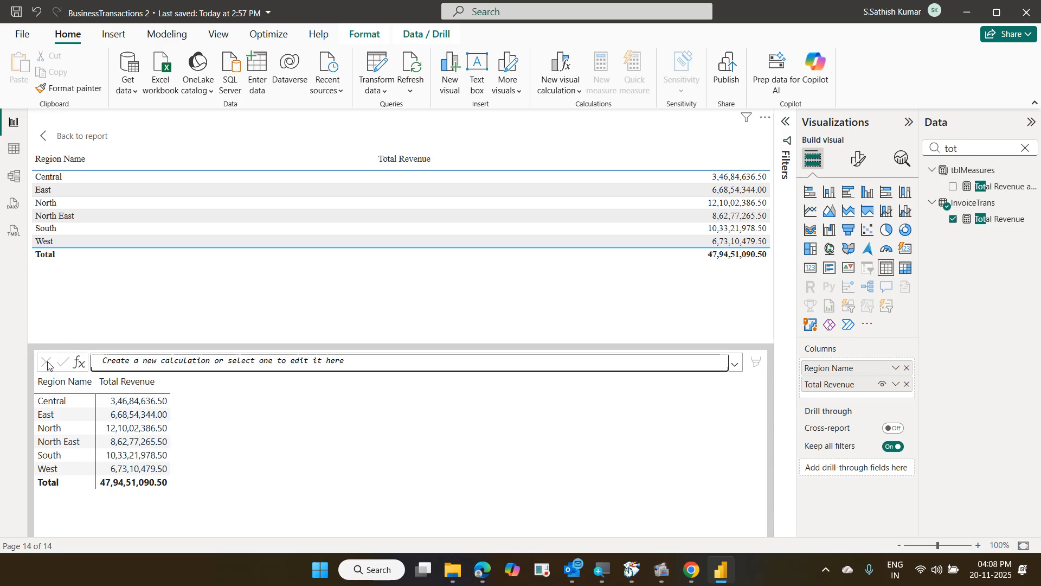
left_click(44, 144)
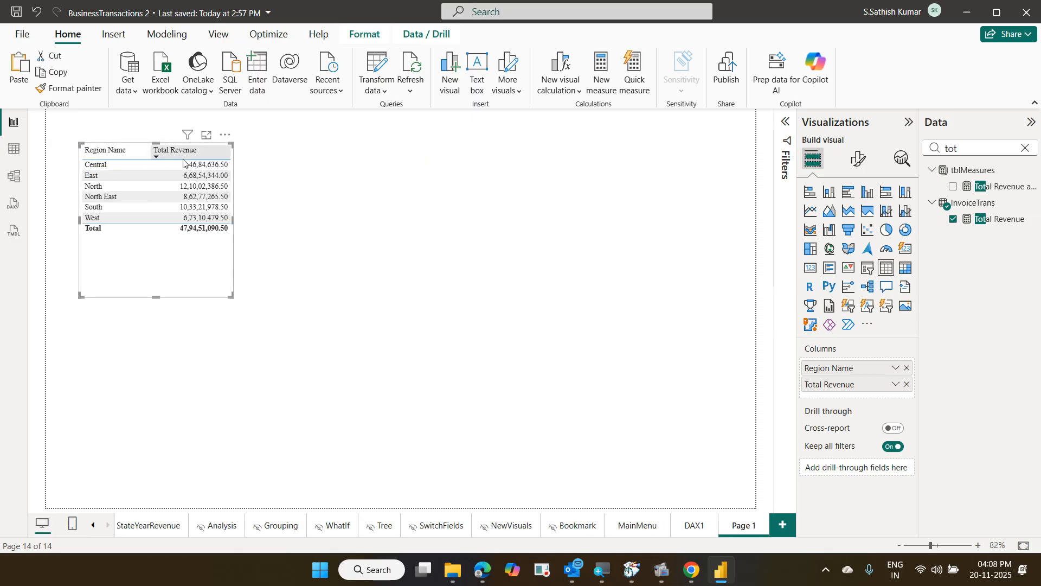
left_click(226, 135)
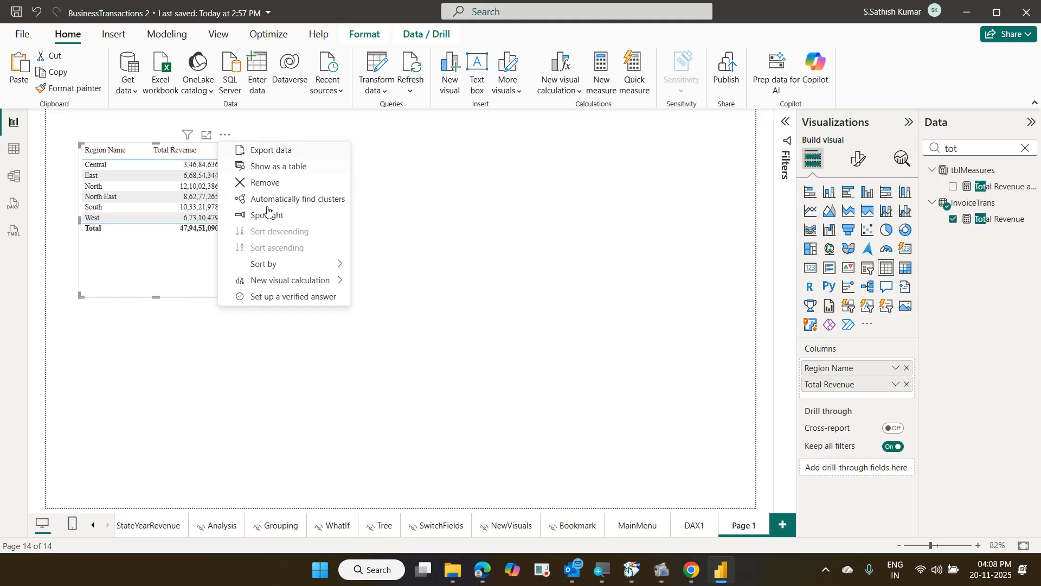
mouse_move(300, 287)
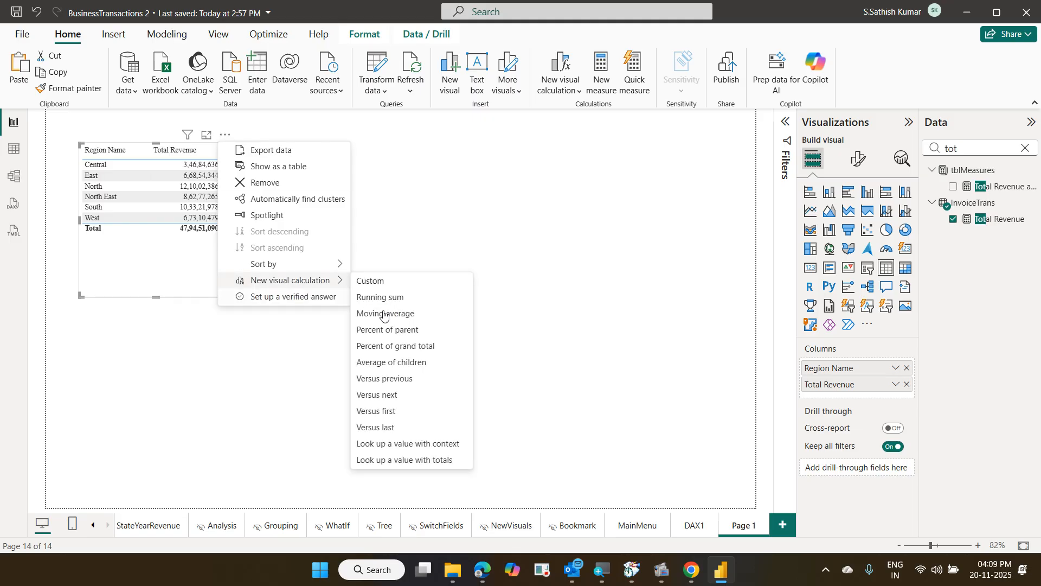
left_click(416, 347)
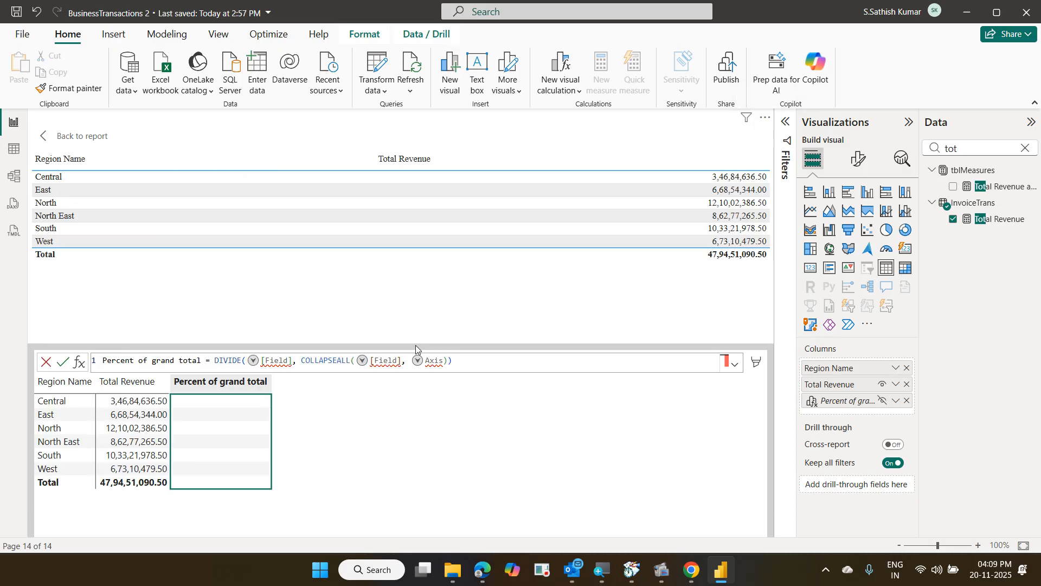
Fill both Field placeholders with [Total Revenue] in the DIVIDE and COLLAPSEALL arguments
left_click(284, 360)
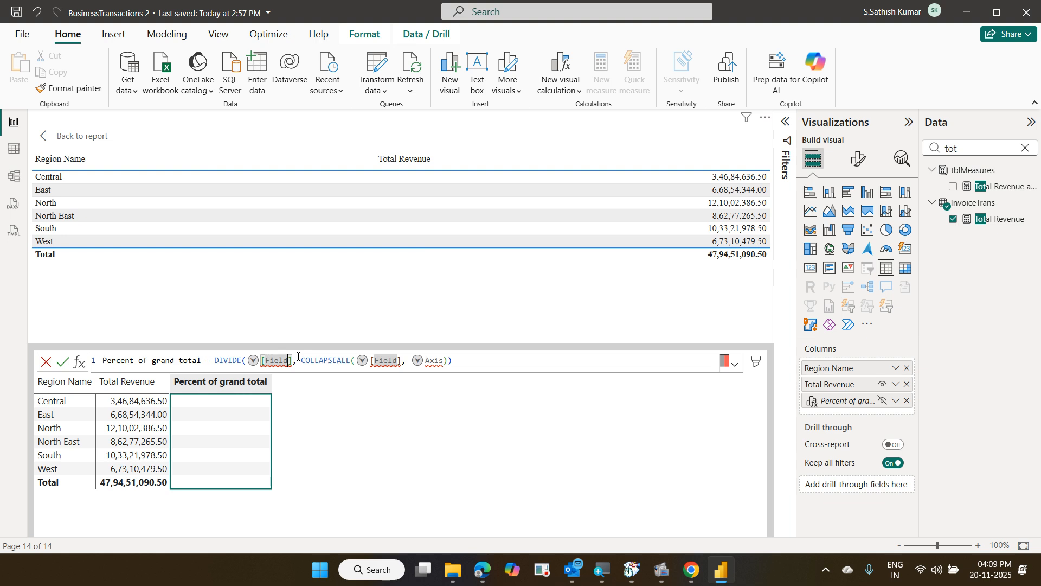
key("shift+Left")
key("shift+Left")
key("shift+Left")
key("shift+Left")
key("shift+Left")
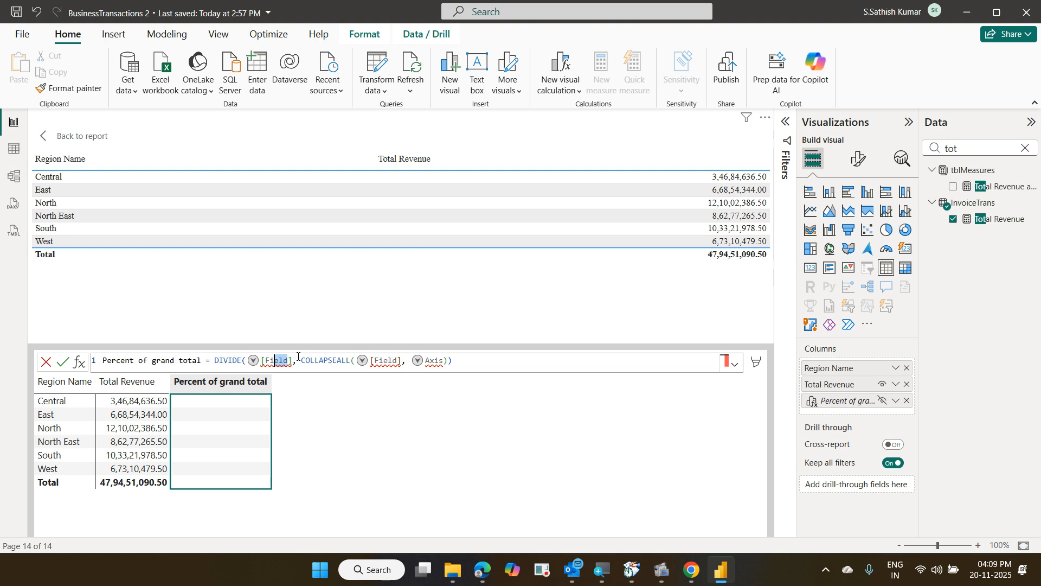
type("to")
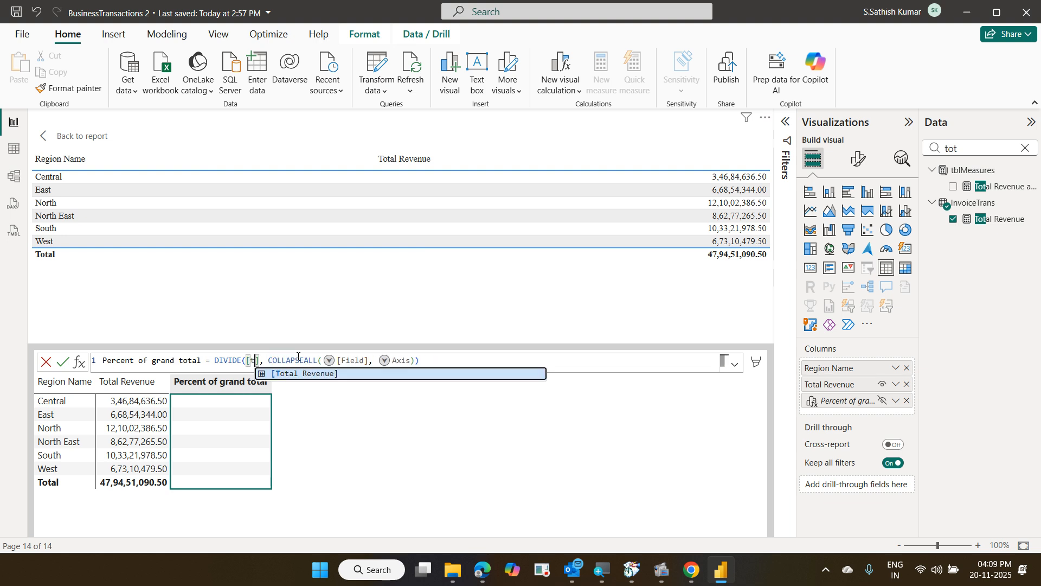
key("Tab")
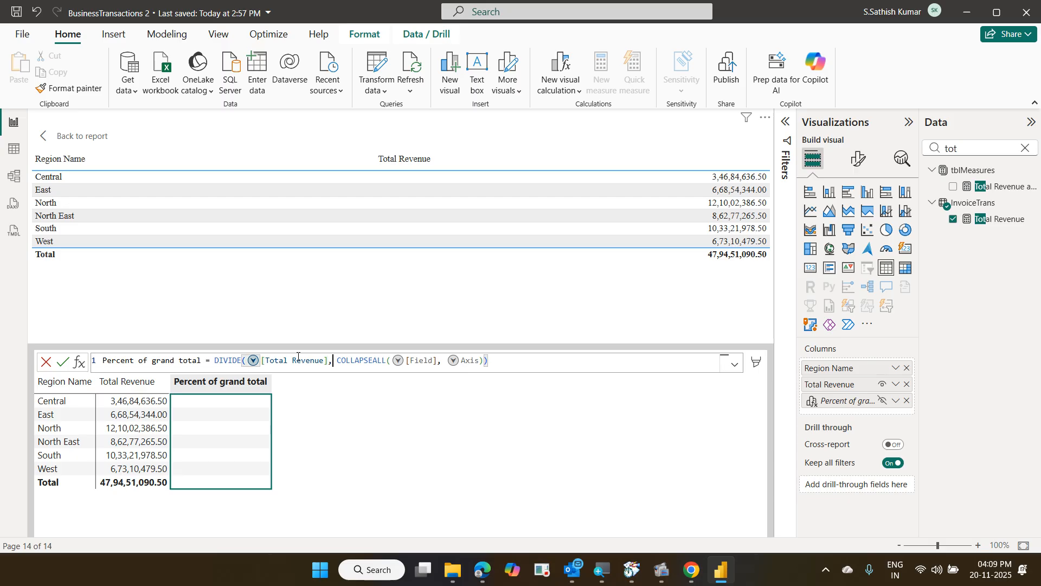
key("Right")
key("Right")
key("Right")
key("Right")
key("Right")
key("Right")
key("Right")
key("Right")
key("Right")
key("Right")
key("Right")
key("Right")
key("Right")
key("Right")
key("Right")
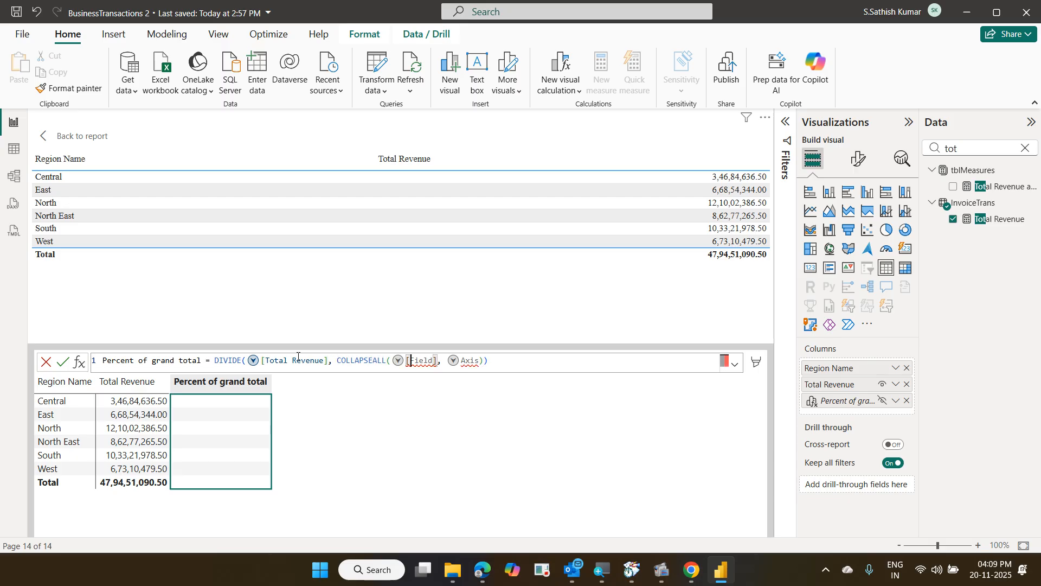
key("shift+Right")
key("shift+Right")
key("shift+Right")
key("shift+Right")
key("shift+Right")
type("tot")
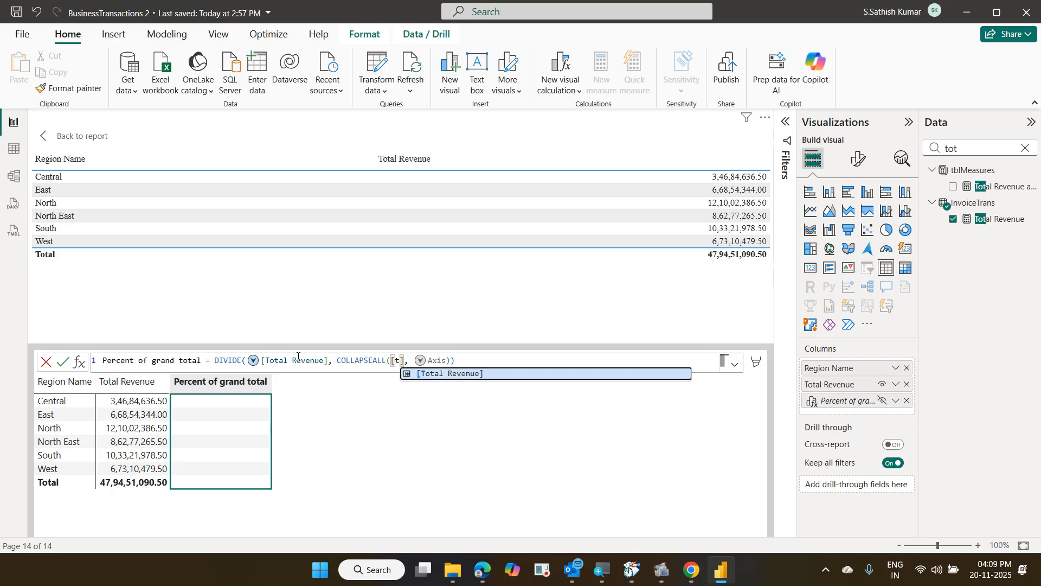
key("Tab")
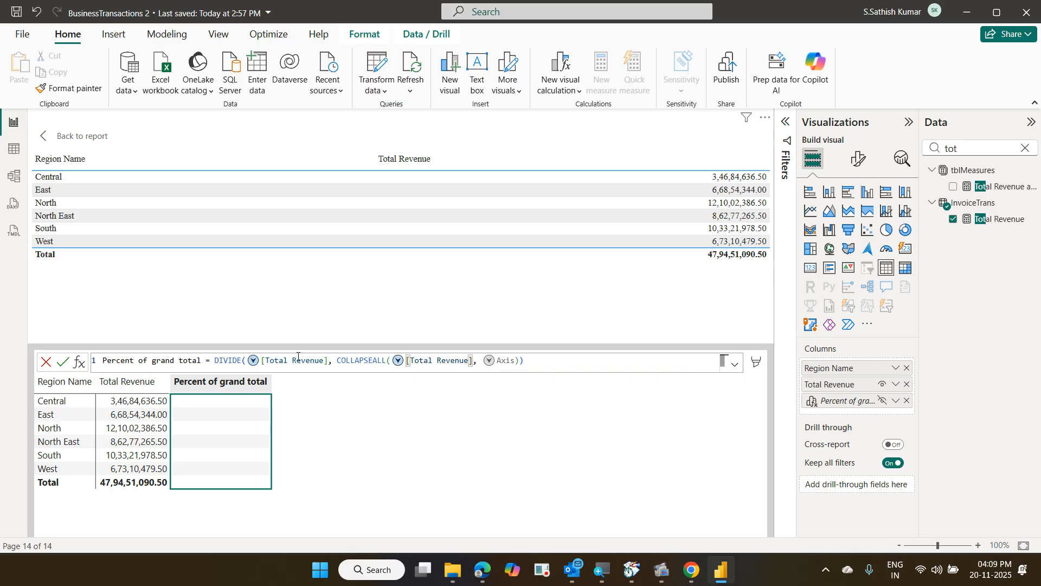
Set the COLLAPSEALL axis to COLUMNS and commit the calculation
key("Right")
key("Right")
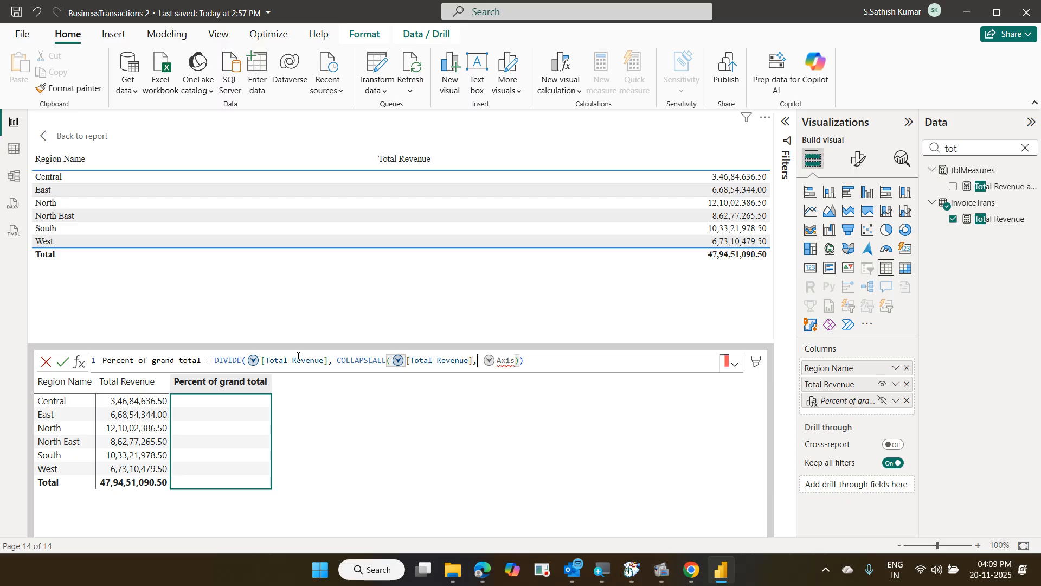
key("shift+Right")
key("shift+Right")
key("shift+Right")
key("shift+Right")
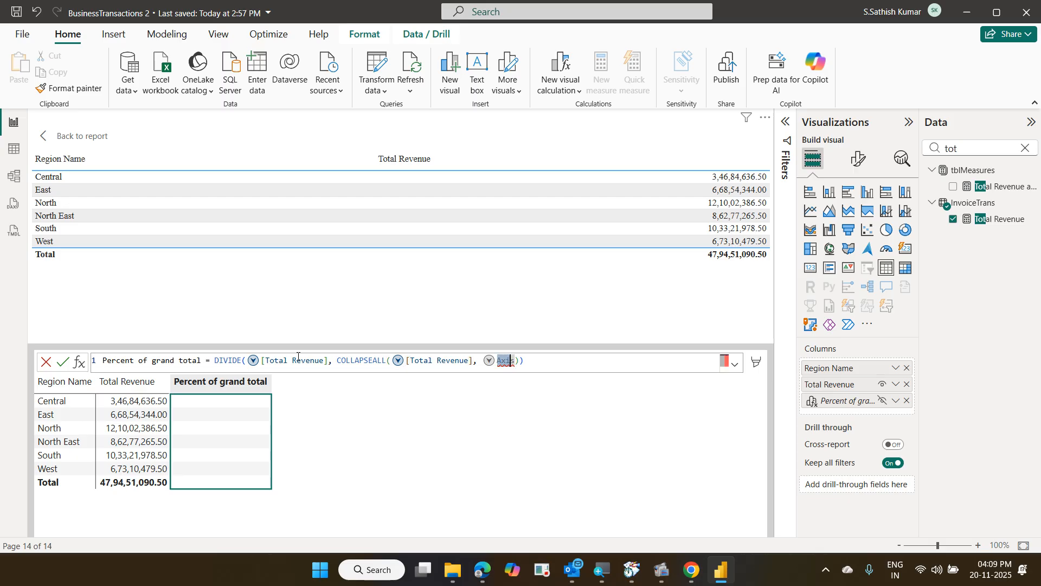
type("r")
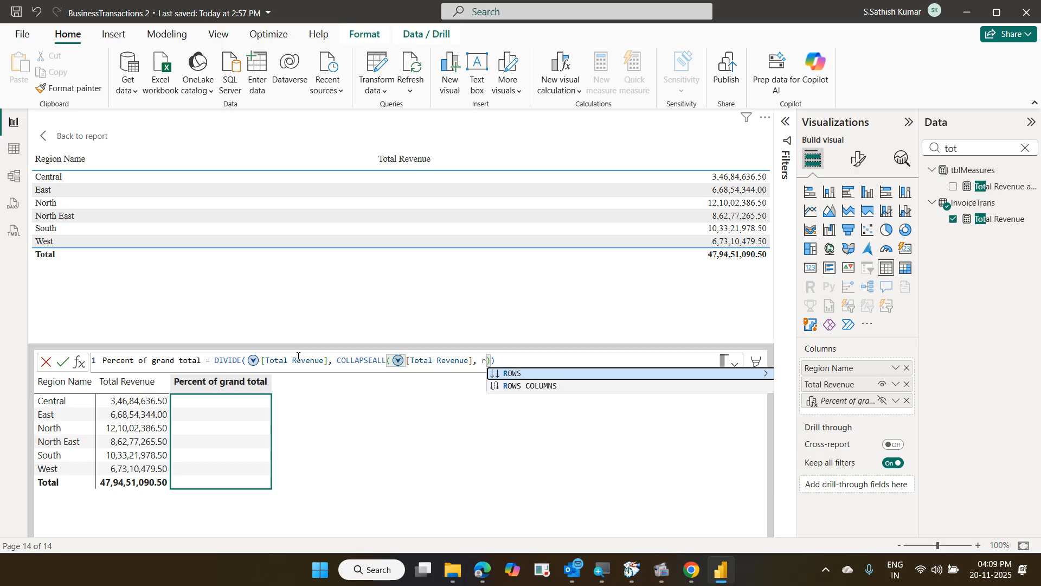
key("BackSpace")
key("Down")
key("Down")
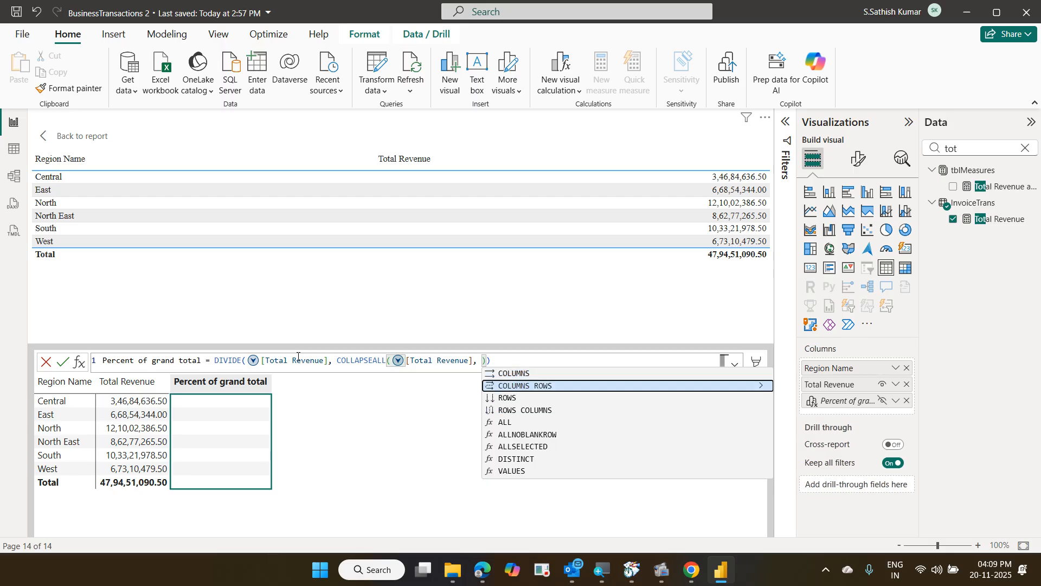
key("Up")
key("Up")
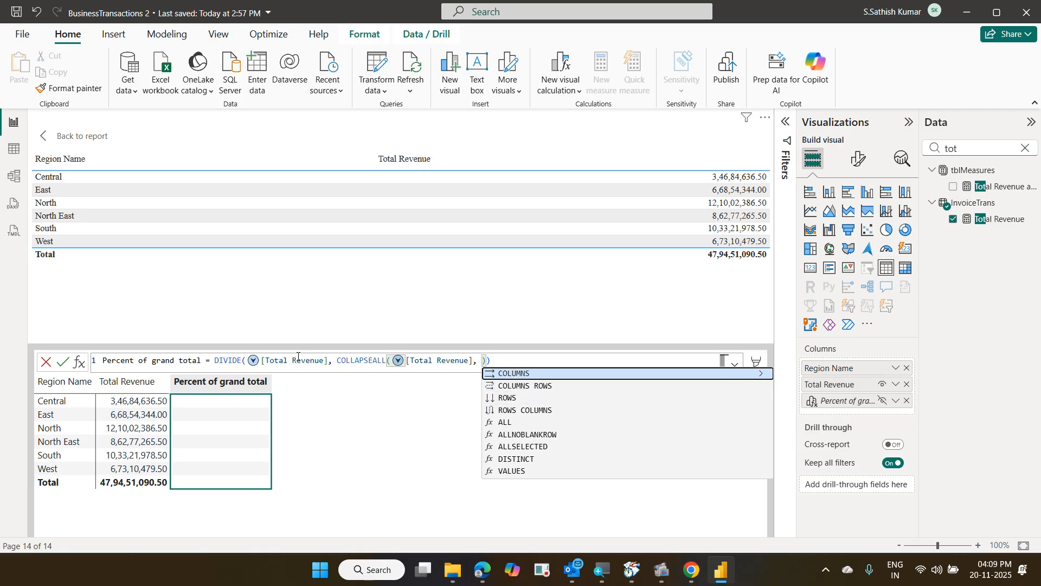
key("Tab")
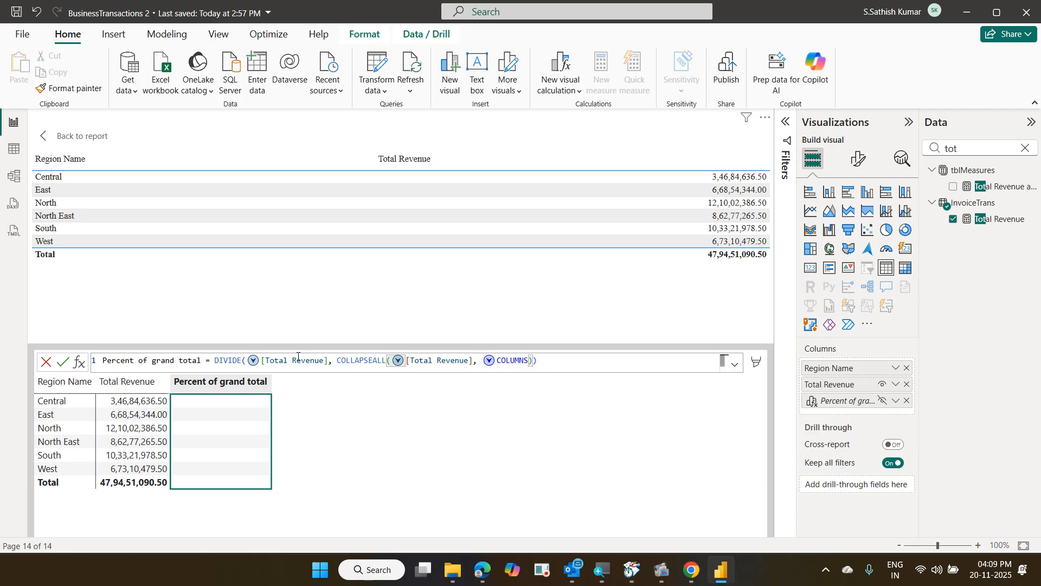
key("Return")
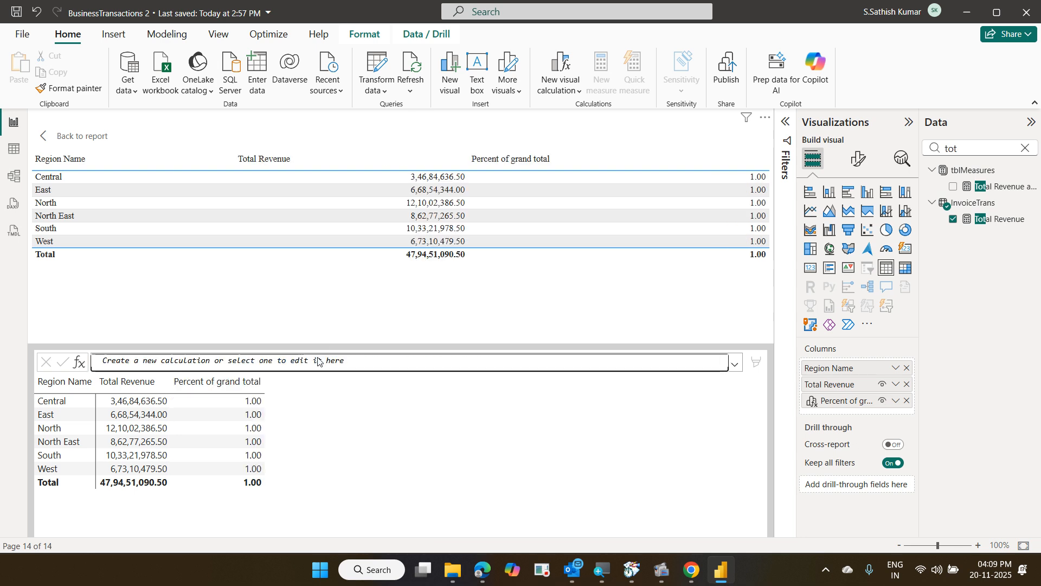
Change the COLLAPSEALL axis from COLUMNS to ROWS so each region shows its revenue share
left_click(846, 401)
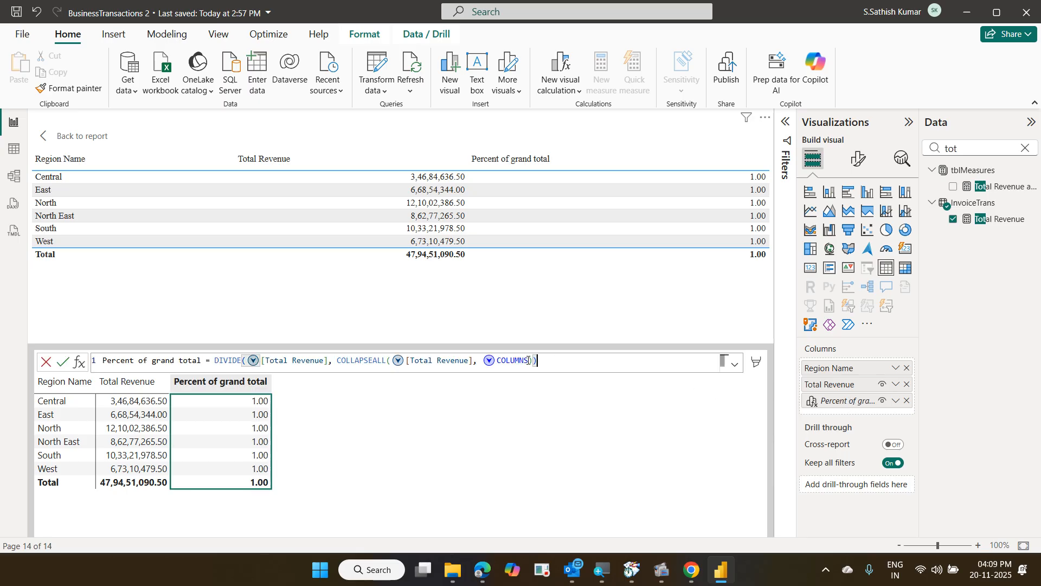
left_click(528, 361)
key("BackSpace")
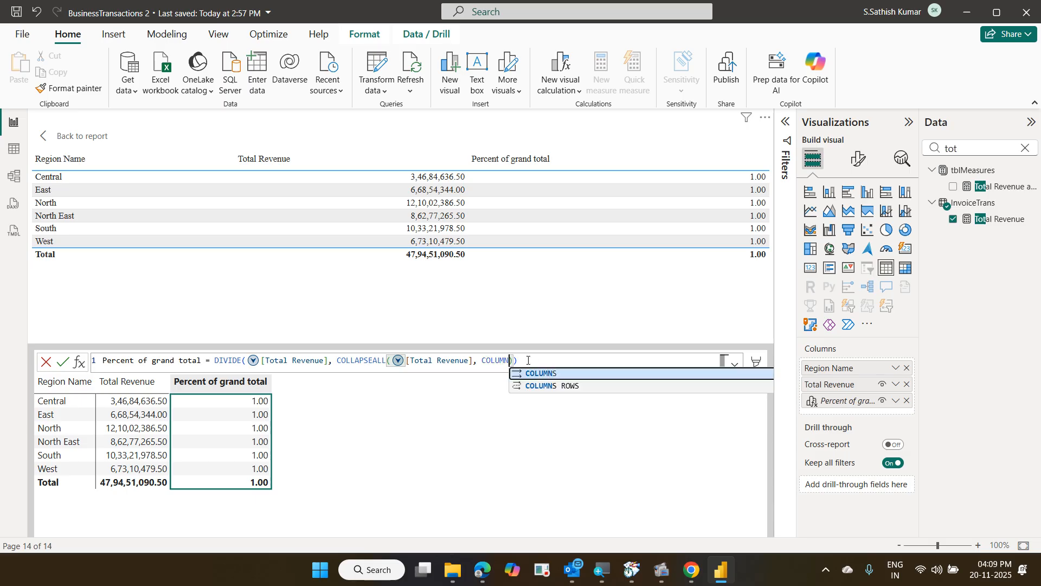
key("BackSpace")
key("BackSpace")
key("BackSpace")
key("BackSpace")
key("BackSpace")
key("BackSpace")
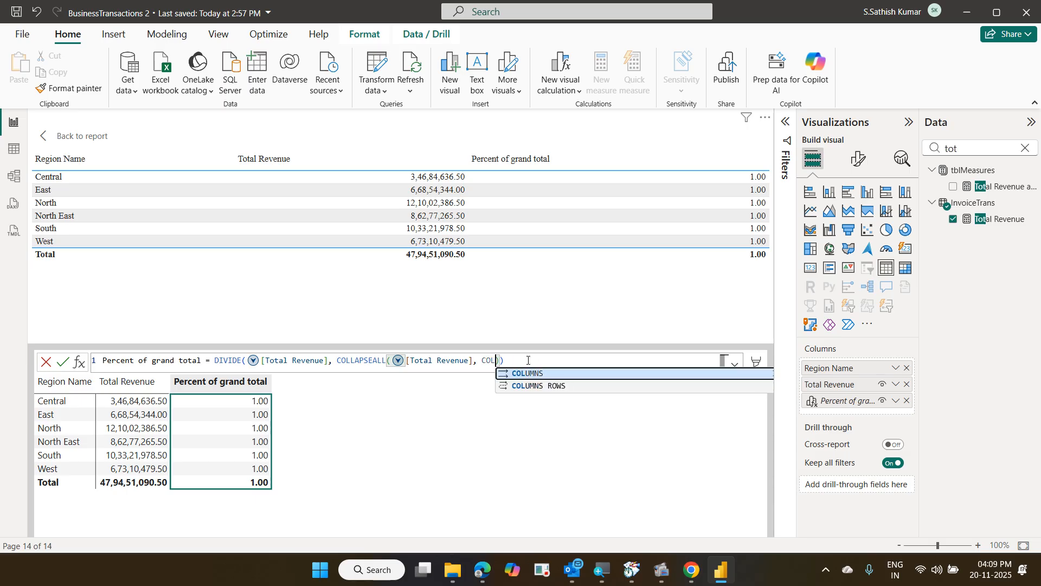
type("ROWS")
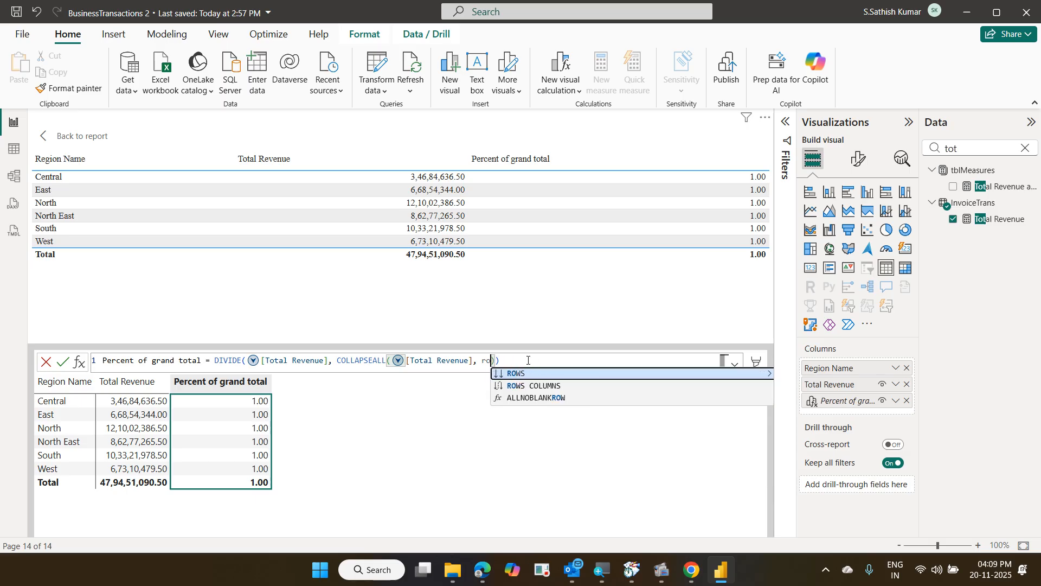
key("Tab")
key("Return")
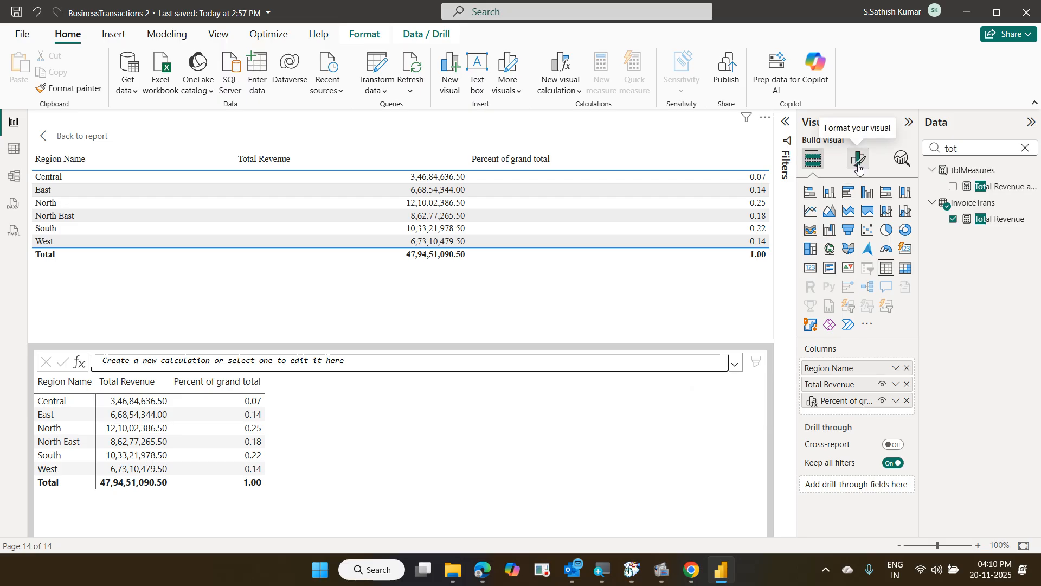
Widen the table and format the Percent of grand total column as Percentage with two decimals
left_click(42, 143)
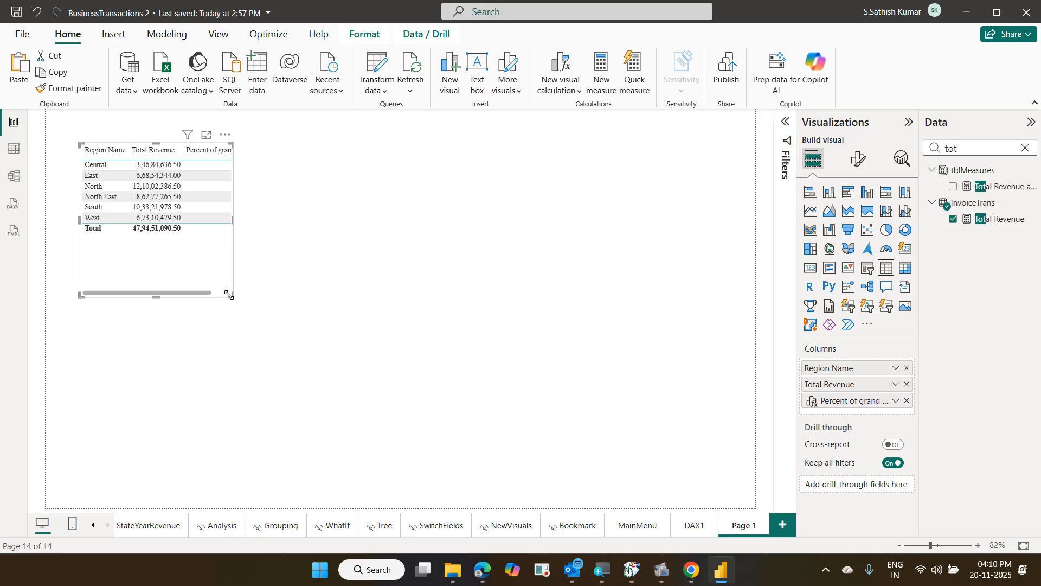
left_click_drag(229, 294, 287, 297)
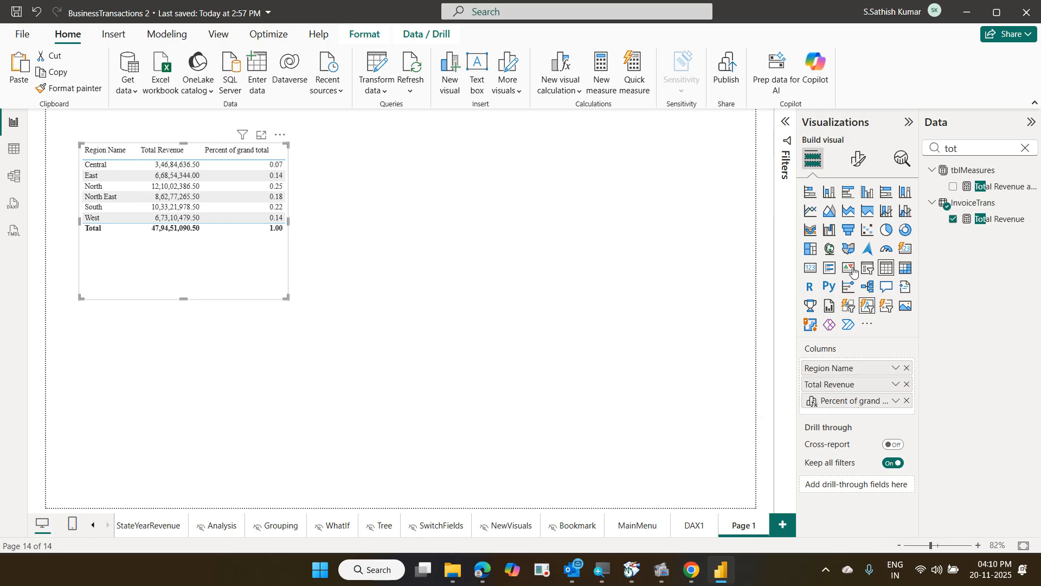
left_click(858, 157)
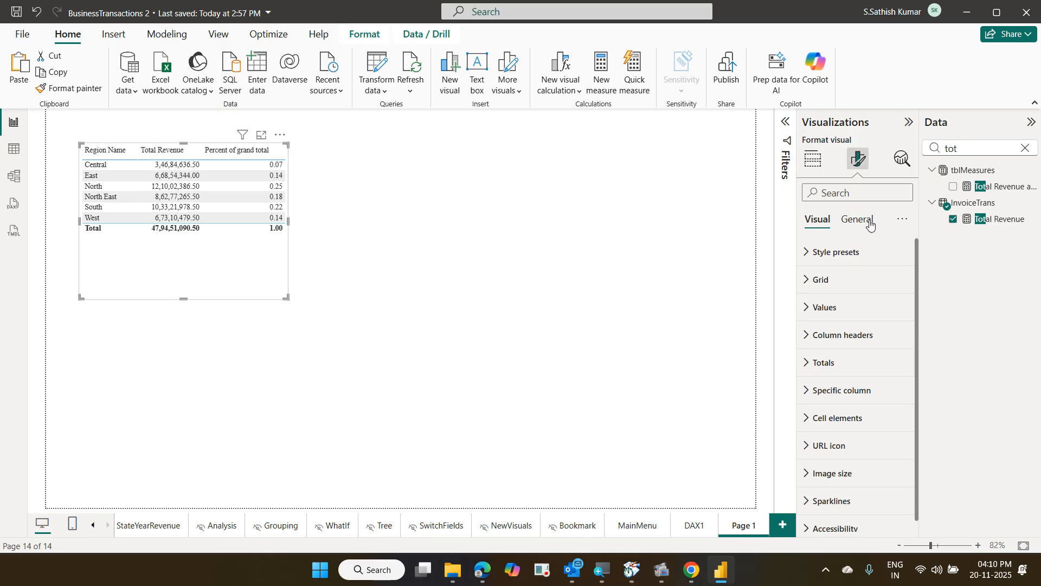
left_click(871, 222)
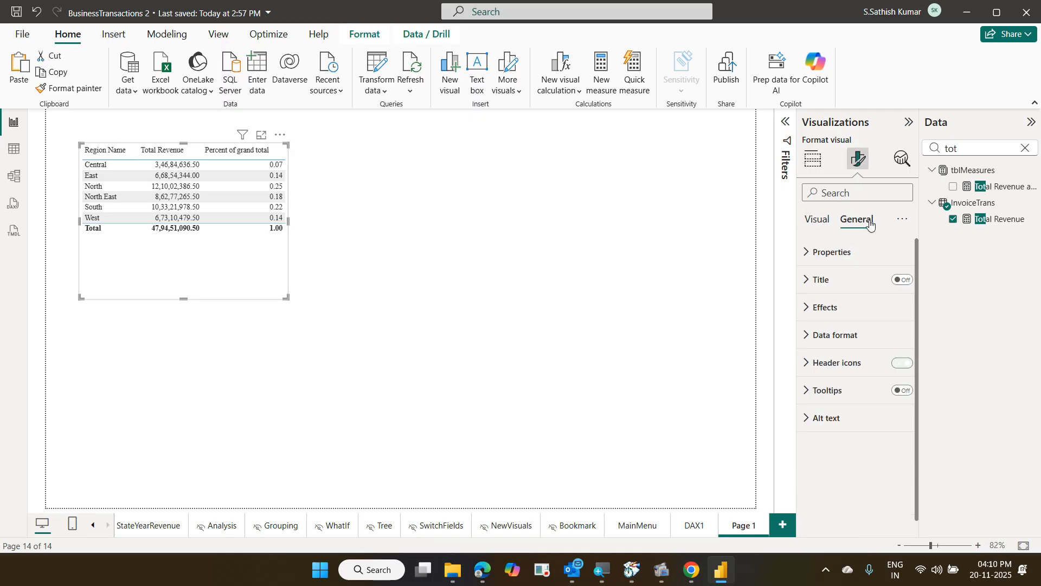
left_click(859, 335)
scroll(857, 336, "down", 1)
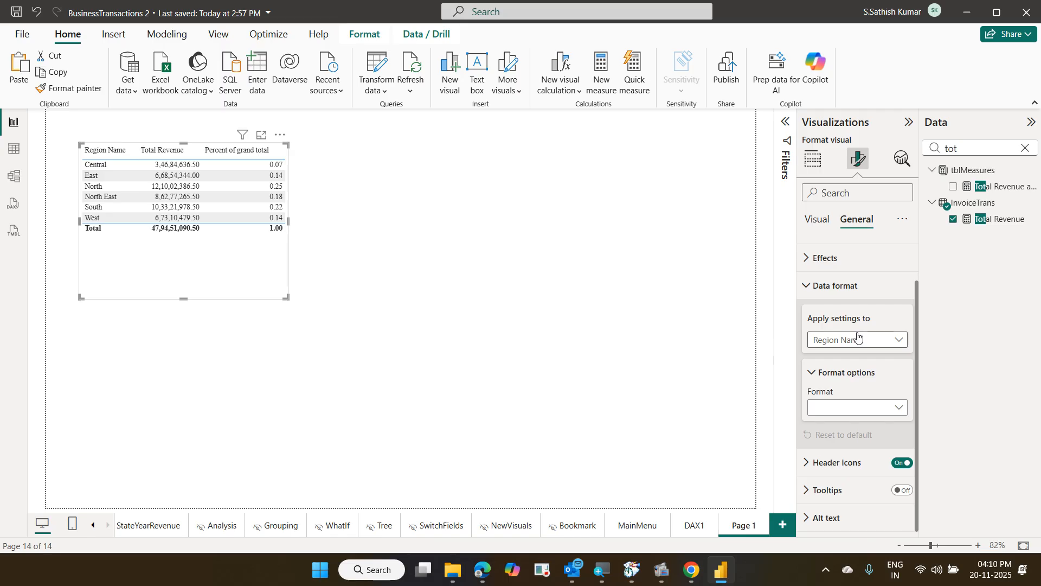
left_click(858, 338)
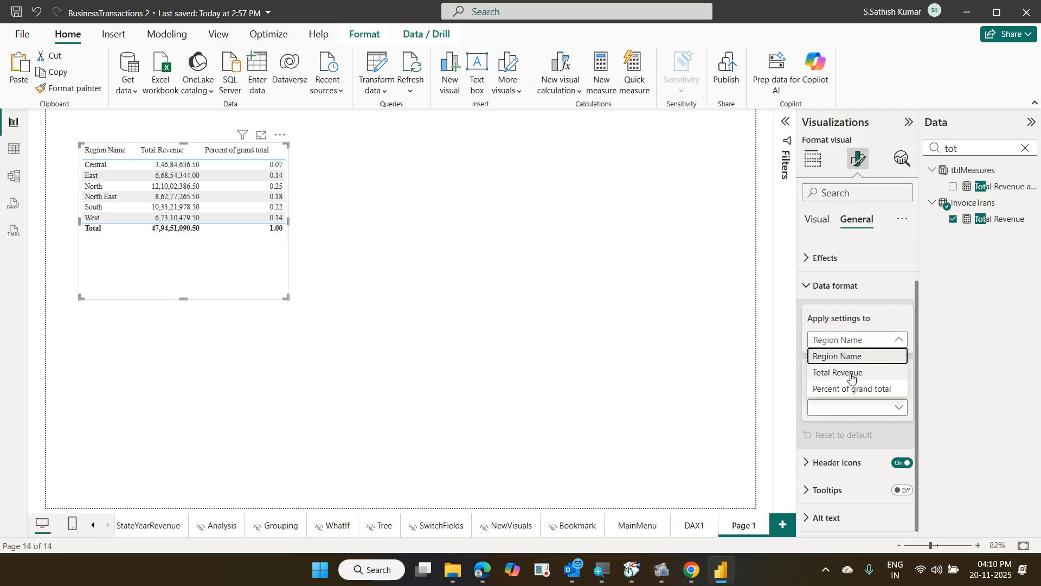
left_click(856, 391)
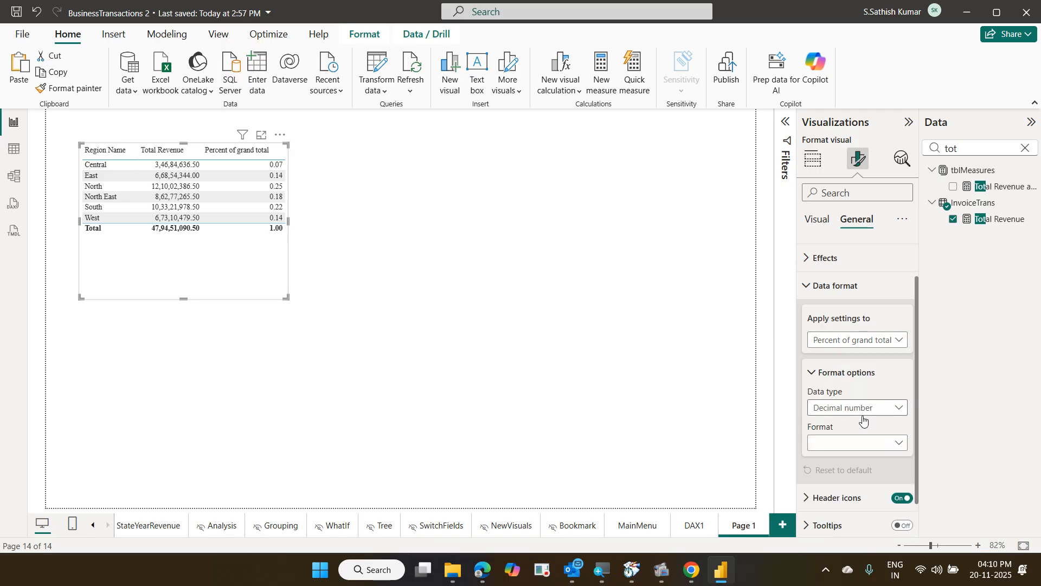
left_click(883, 407)
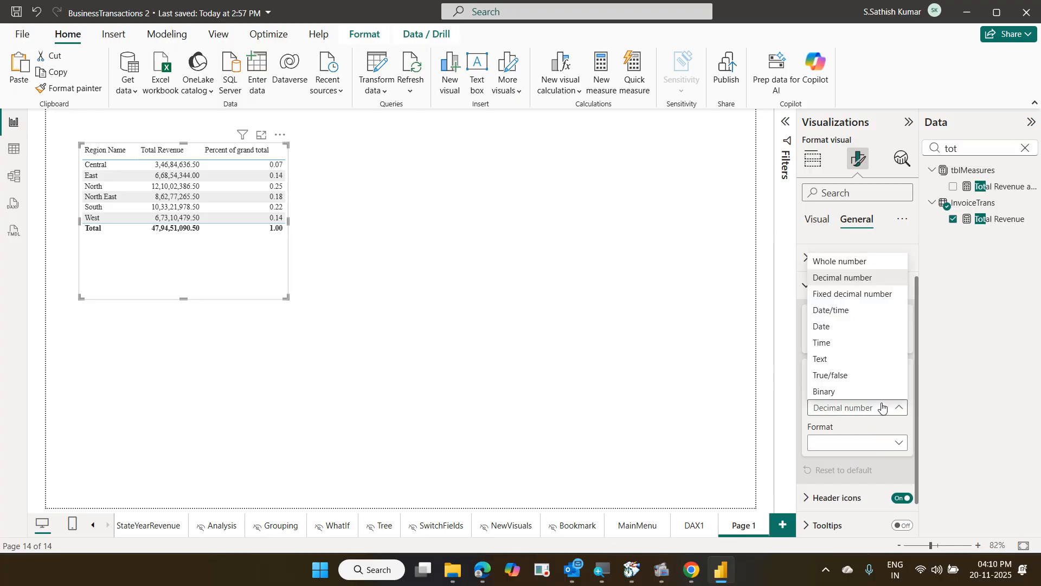
left_click(883, 443)
left_click(884, 444)
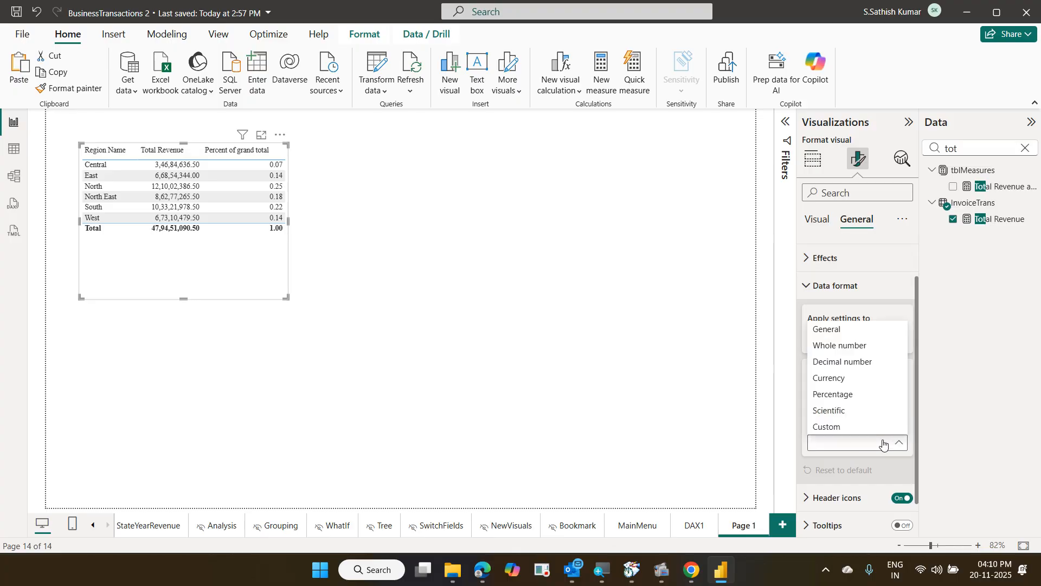
left_click(850, 397)
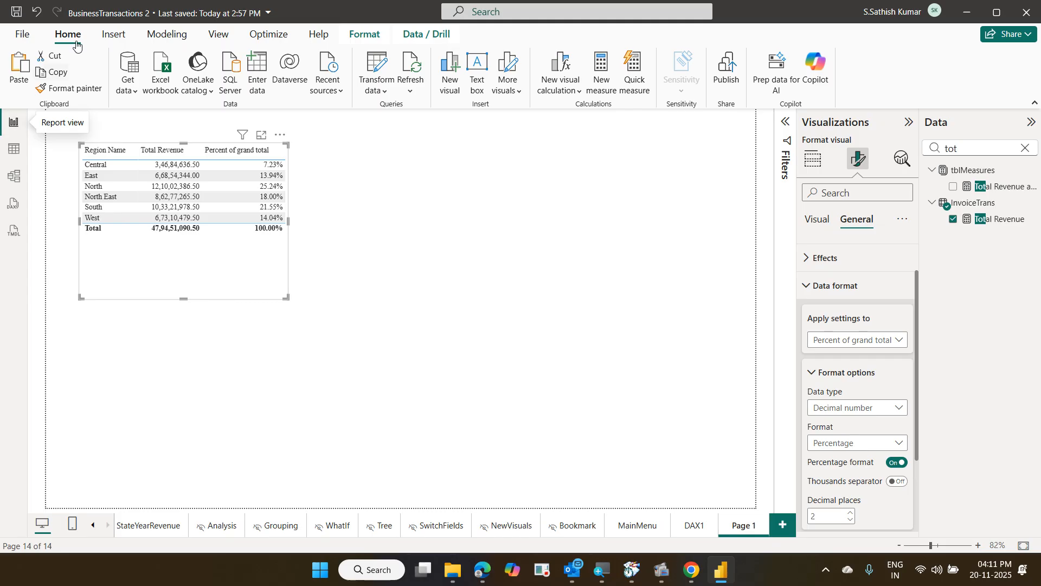
Dismiss the table's More options menu and show the Build visual field wells
left_click(280, 135)
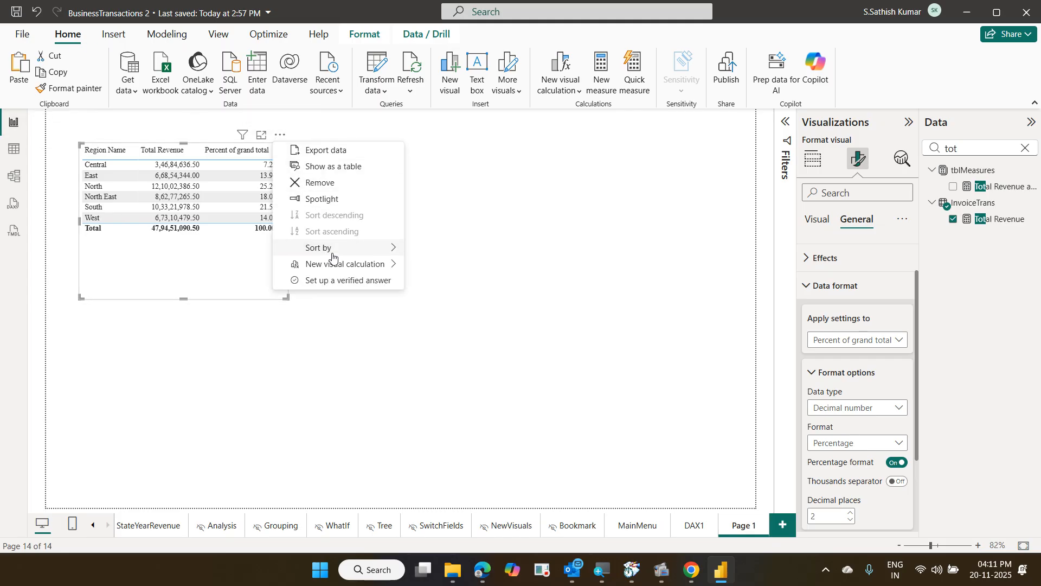
mouse_move(333, 263)
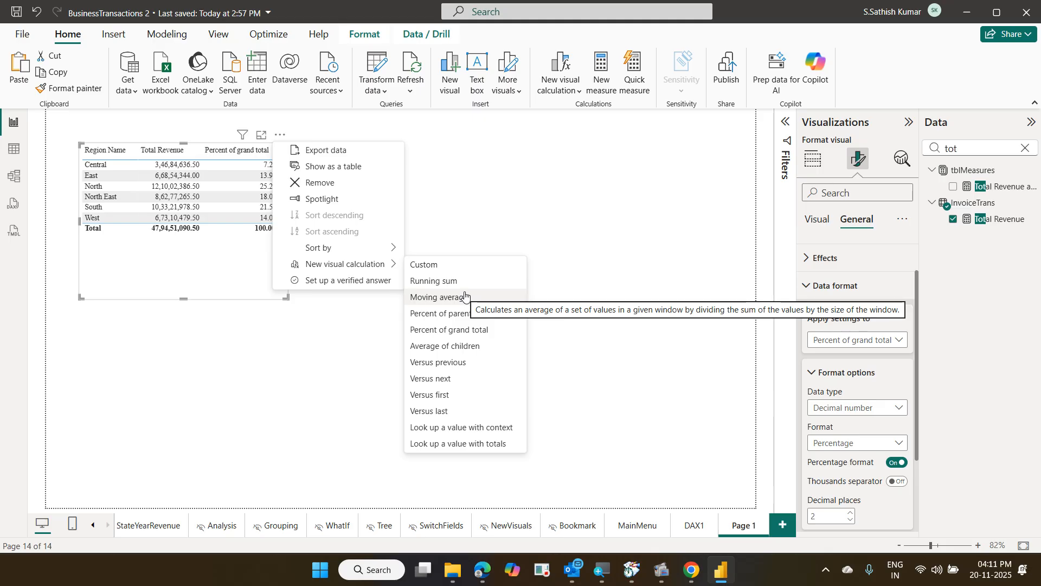
left_click(247, 279)
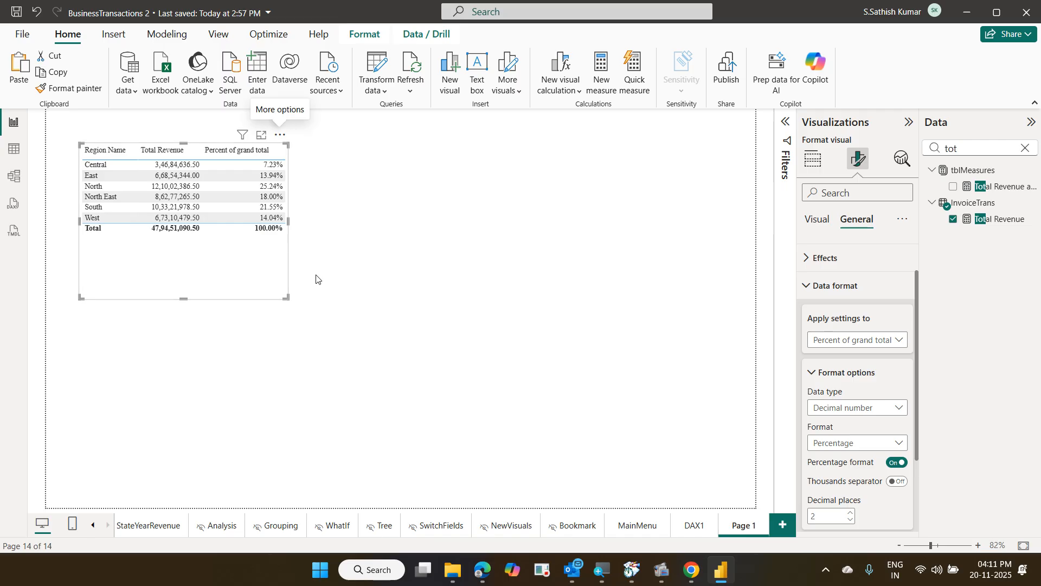
left_click(812, 160)
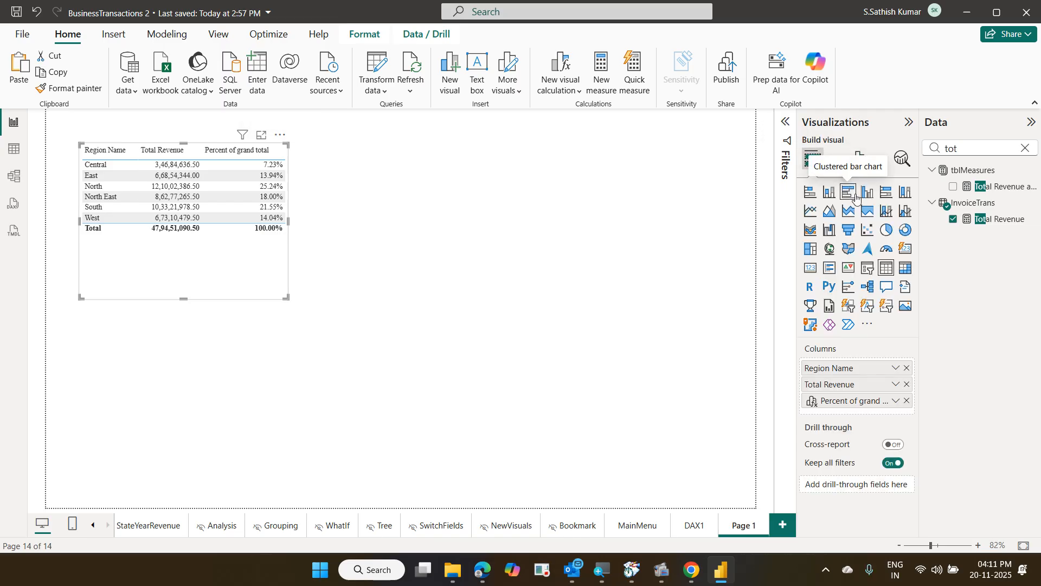
left_click(867, 193)
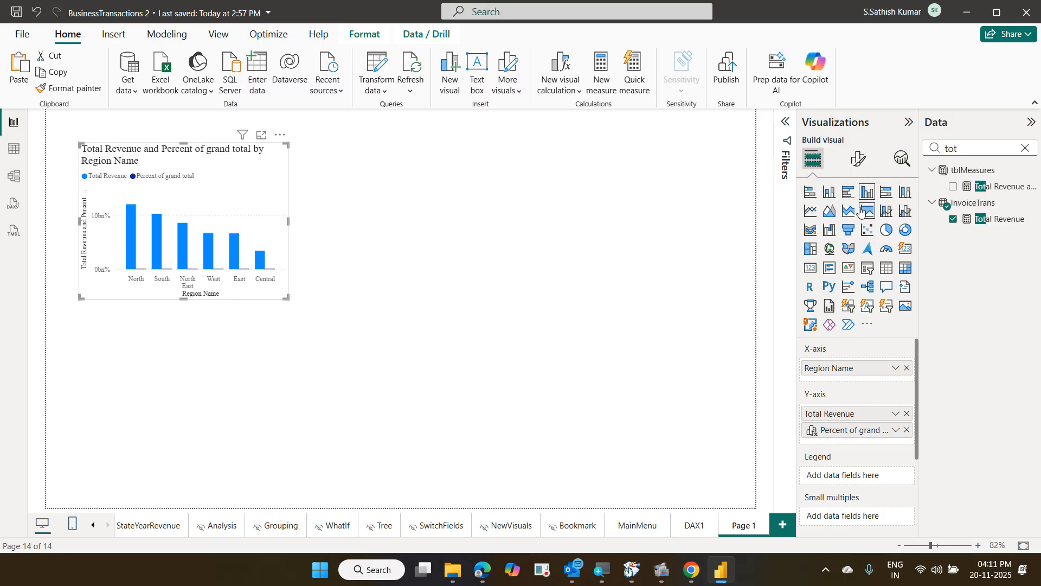
left_click(886, 268)
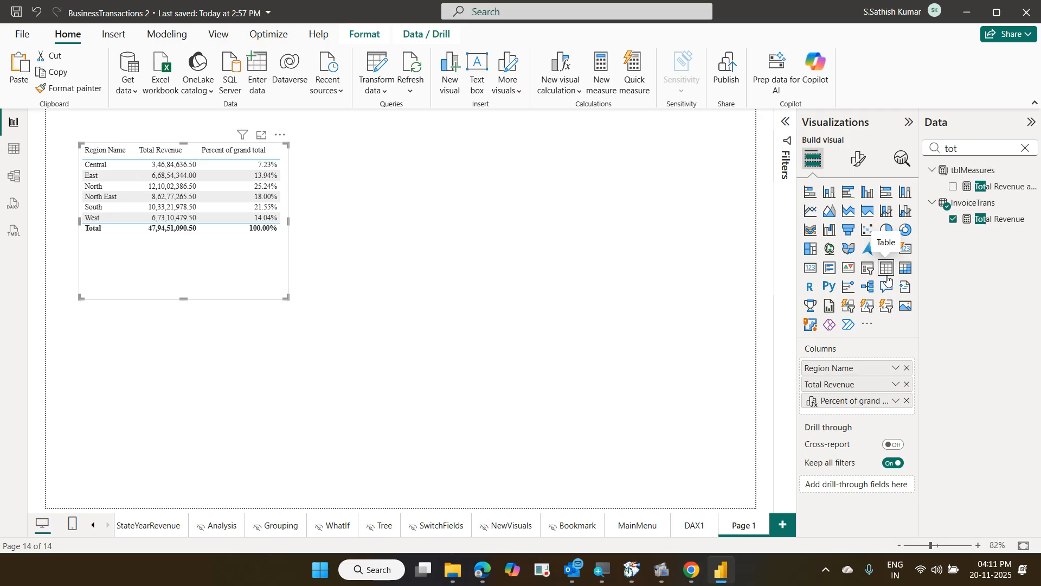
left_click(644, 257)
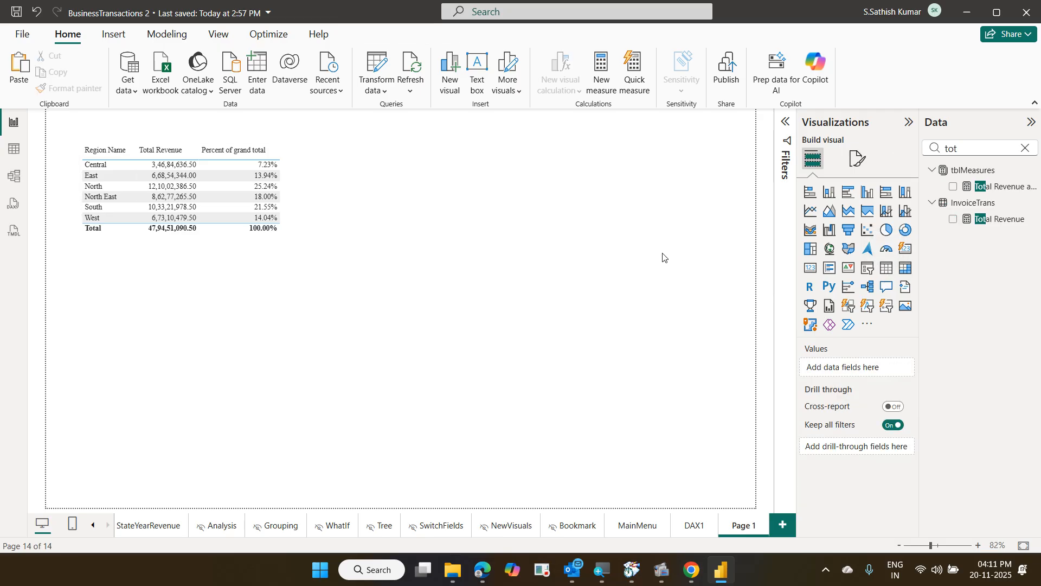
left_click(690, 524)
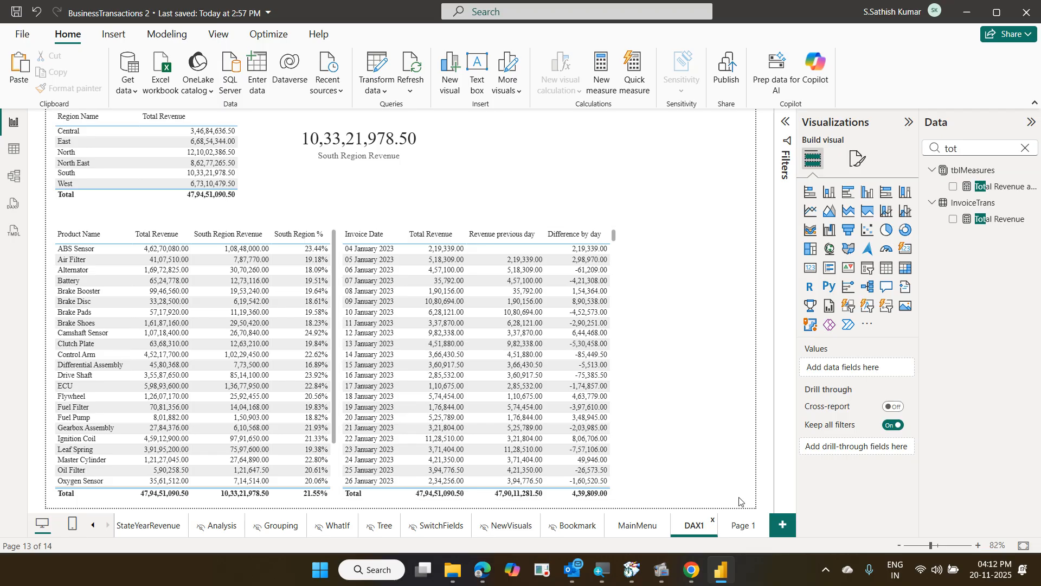
left_click(735, 530)
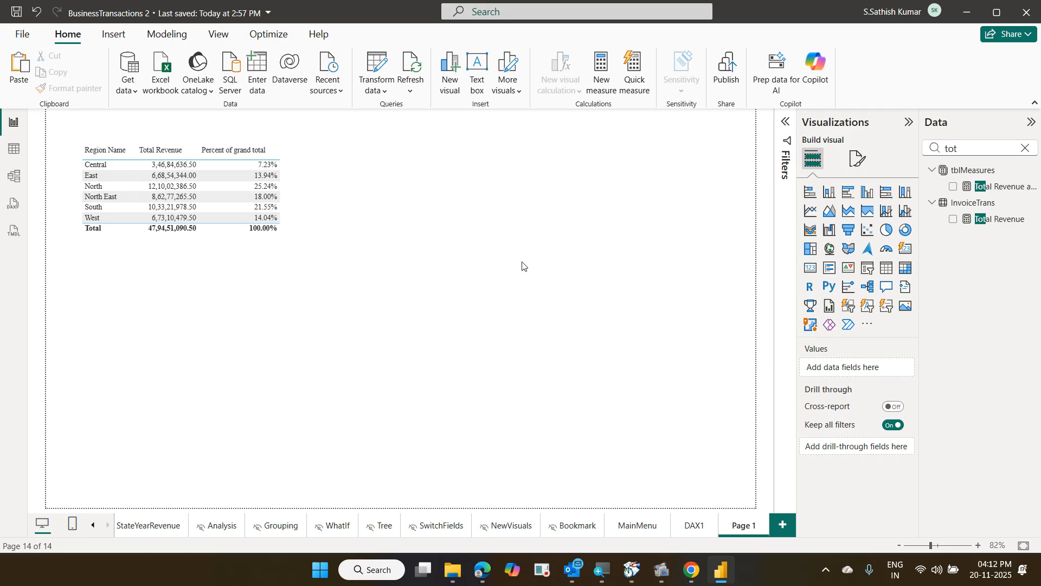
left_click(689, 536)
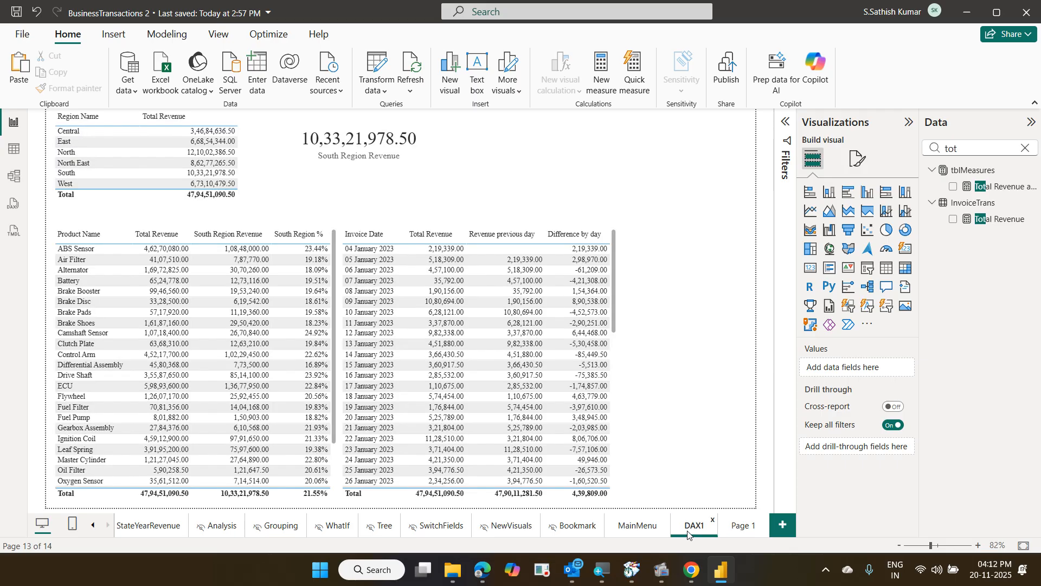
left_click(742, 526)
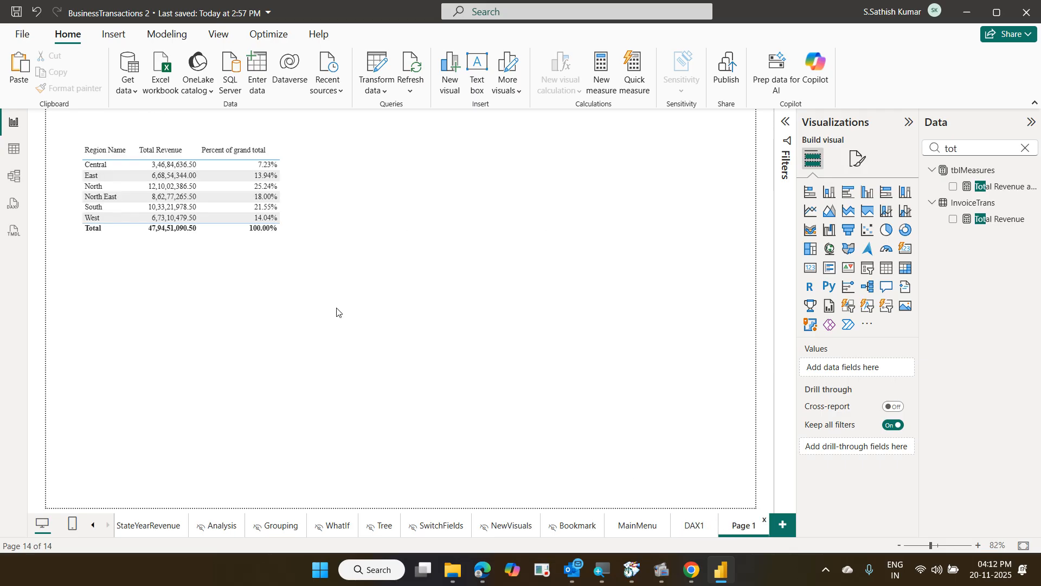
left_click(270, 267)
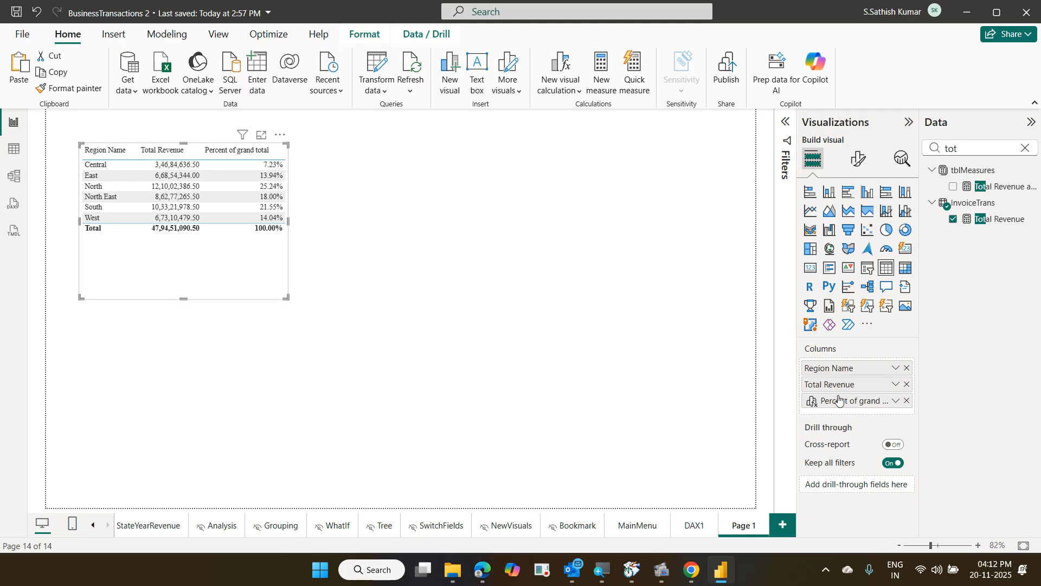
left_click(894, 401)
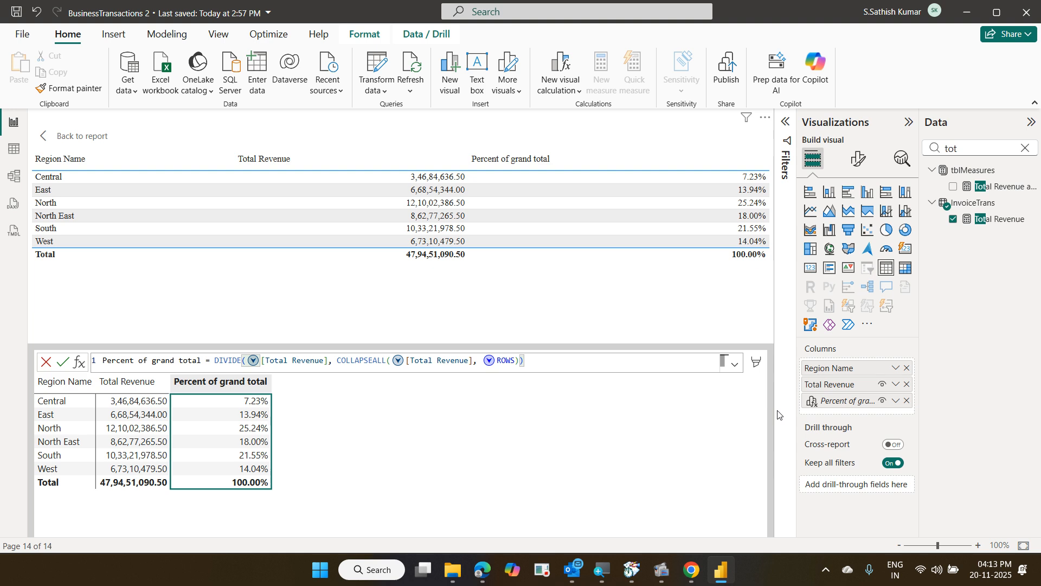
left_click(39, 140)
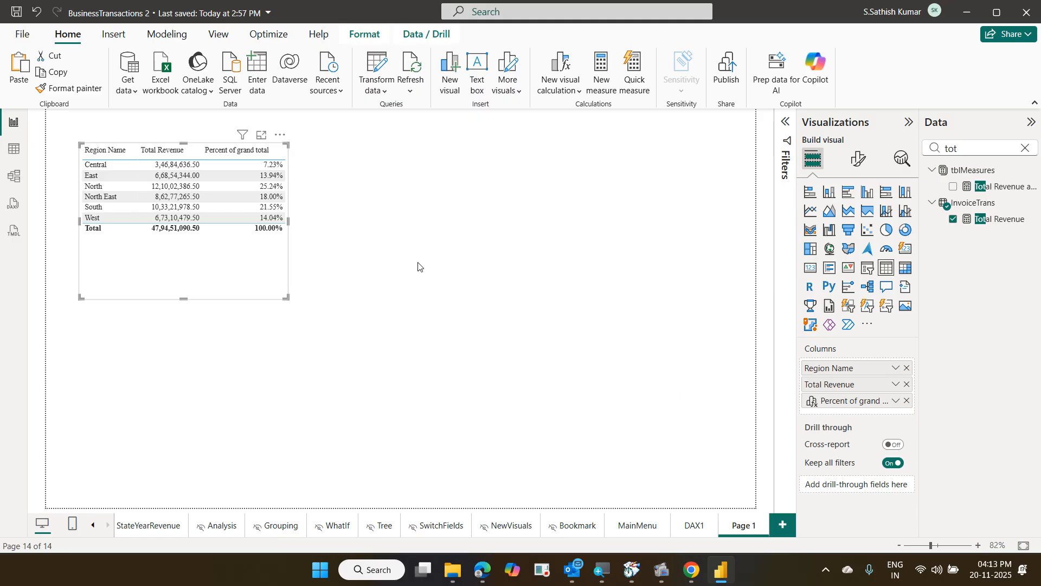
left_click(449, 268)
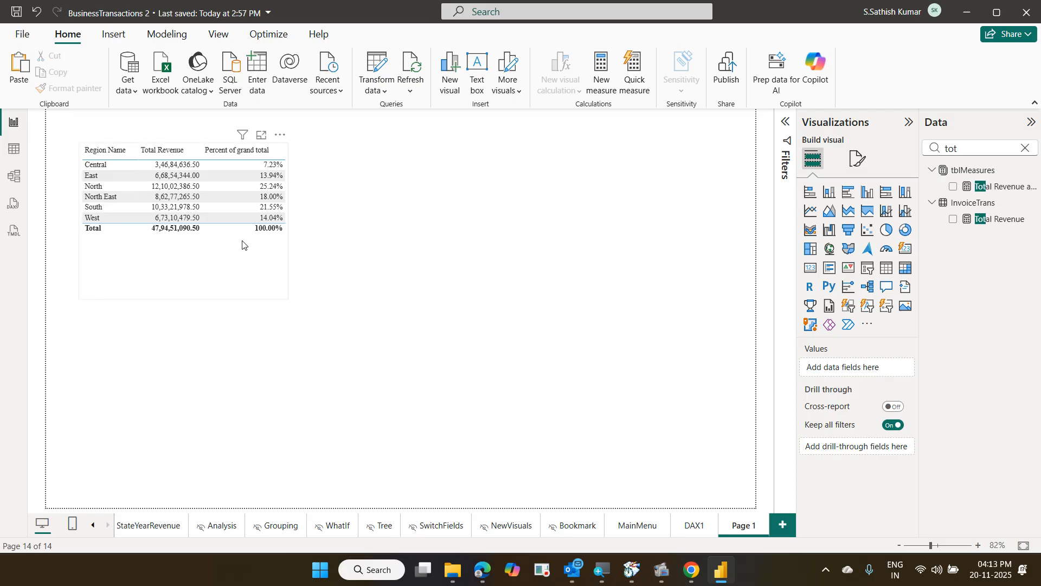
Expand the table's General > Data format settings for the Percent of grand total column
left_click(273, 237)
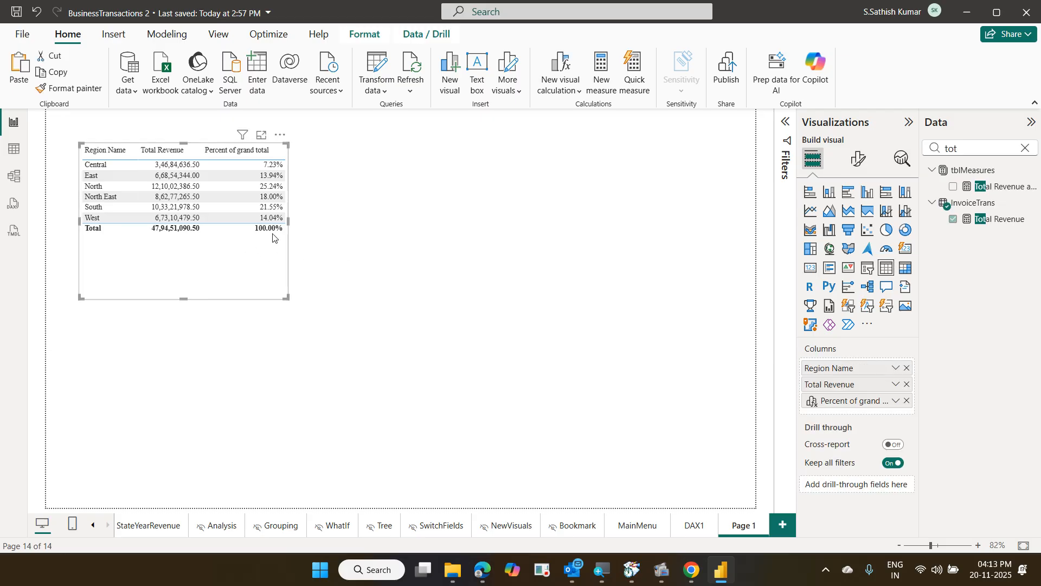
left_click(856, 162)
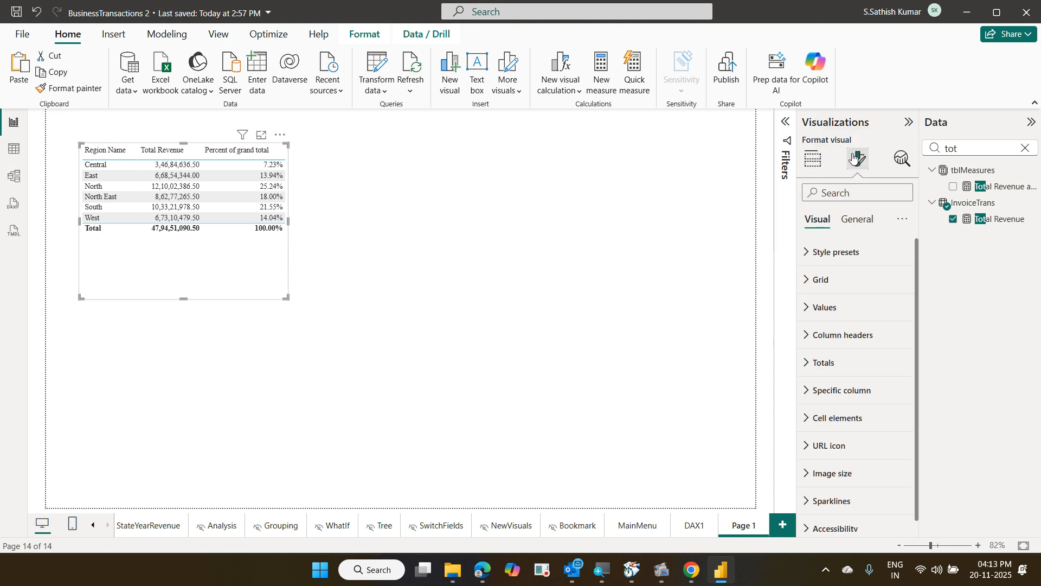
left_click(857, 221)
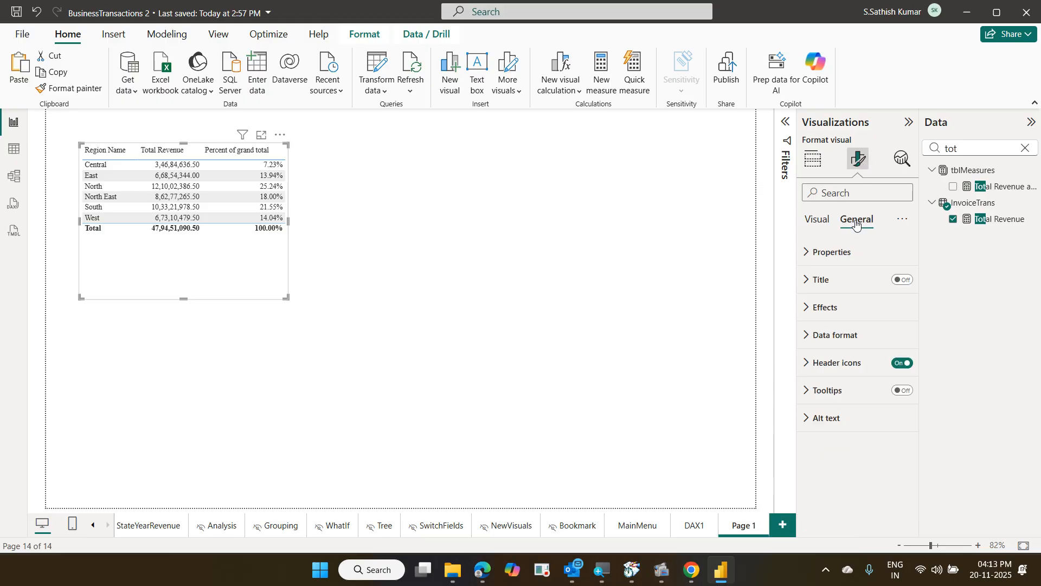
left_click(840, 336)
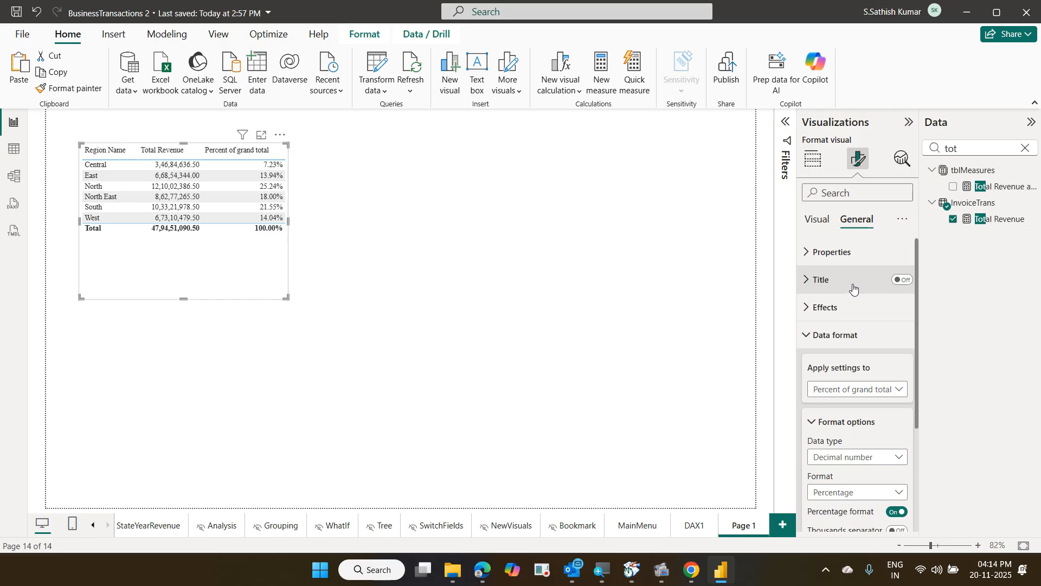
left_click(890, 390)
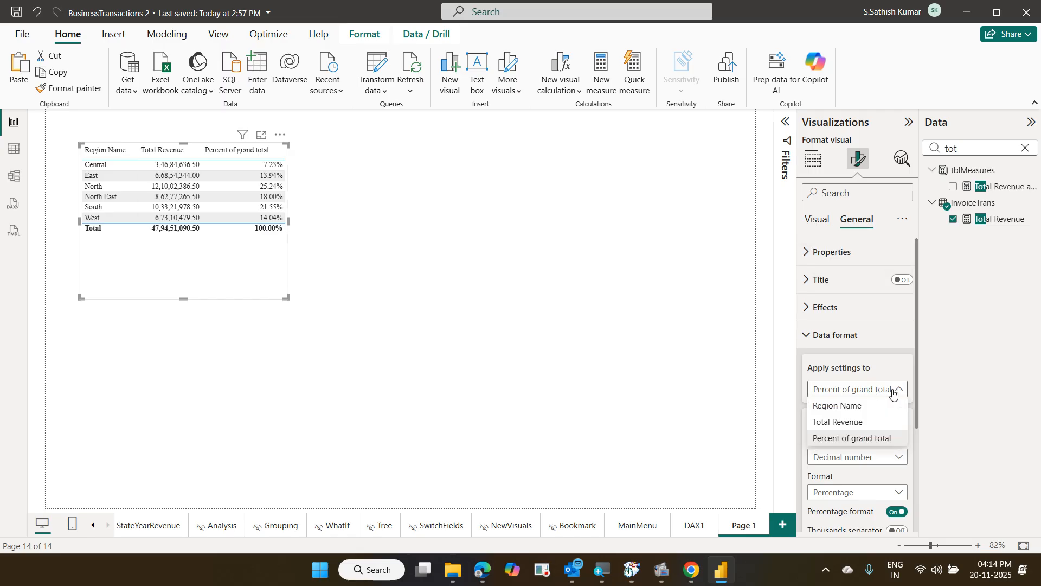
left_click(866, 437)
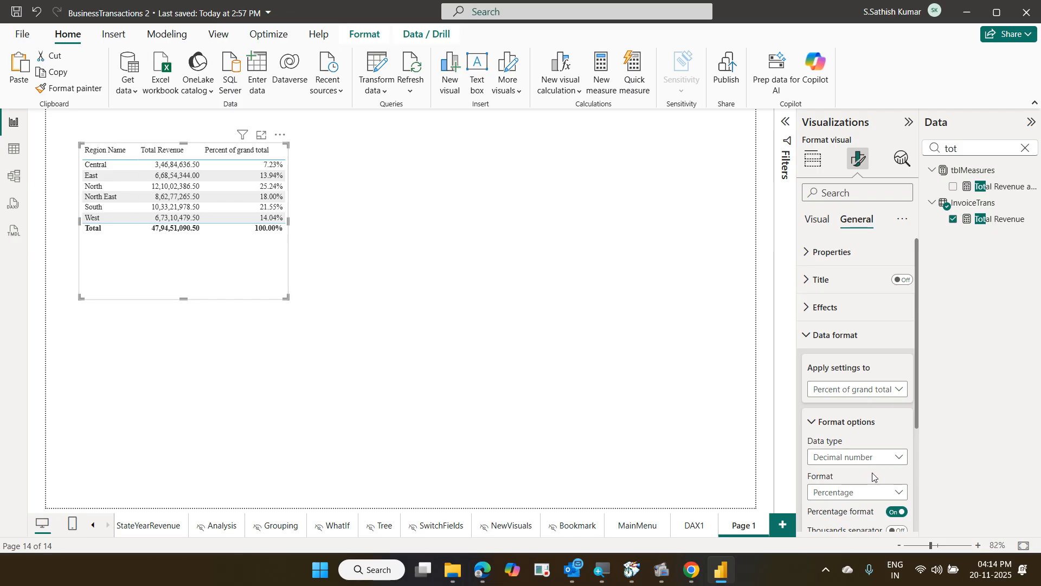
scroll(873, 477, "down", 1)
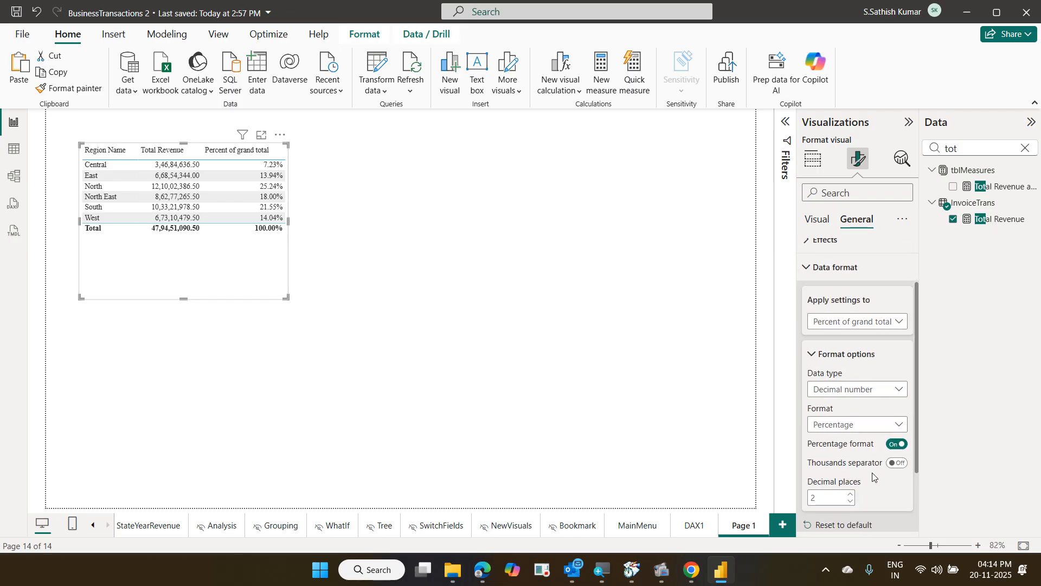
Confirm Percentage is the column's format and save the report with Ctrl+S
left_click(844, 426)
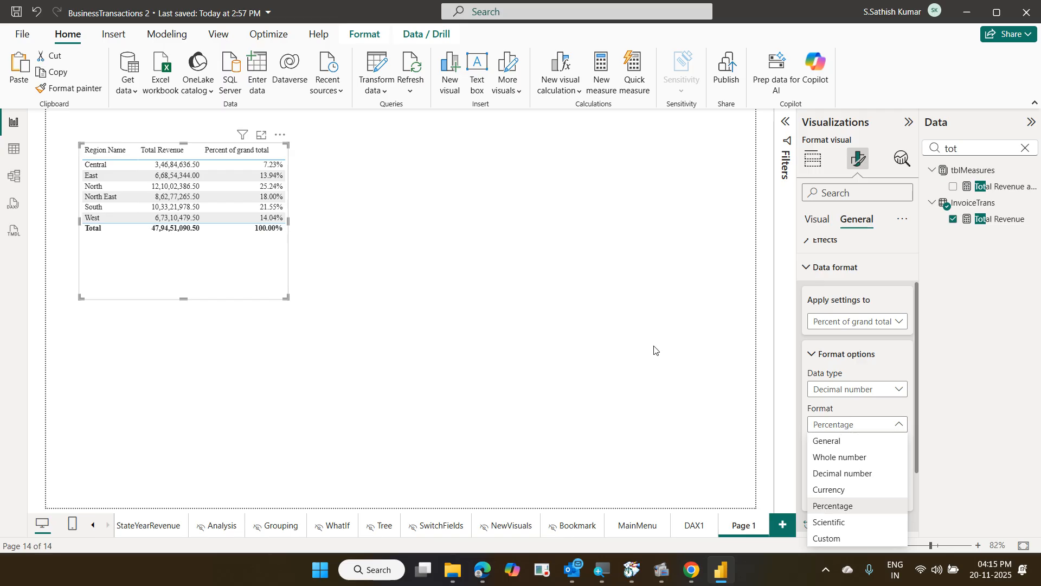
key("ctrl+s")
key("Escape")
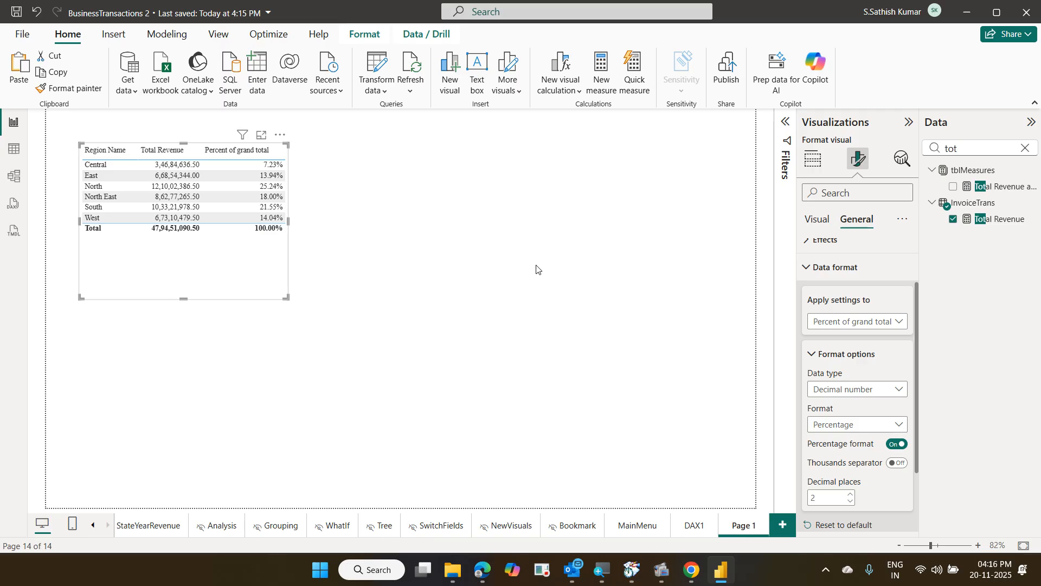
mouse_move(661, 569)
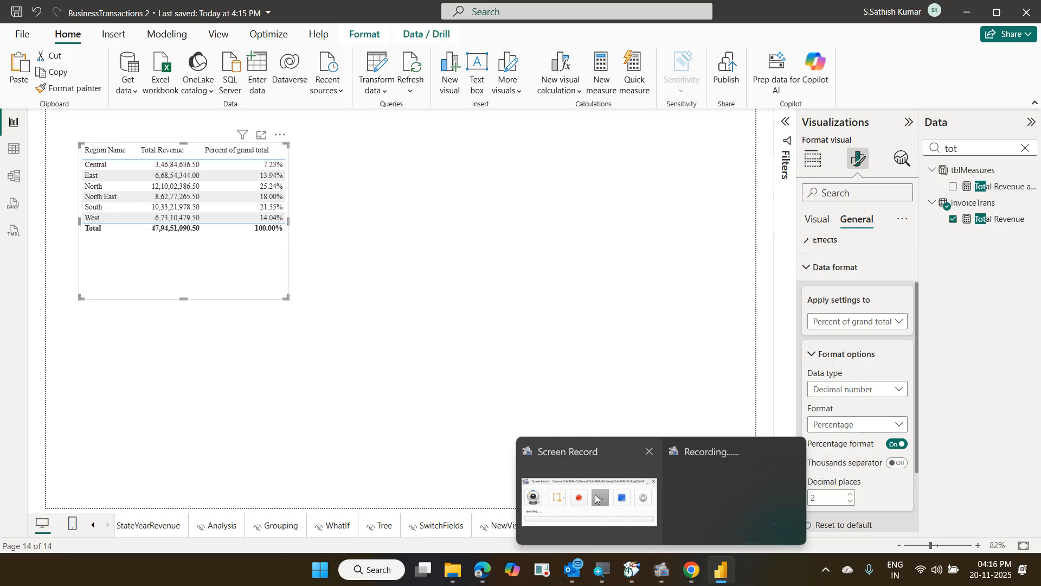